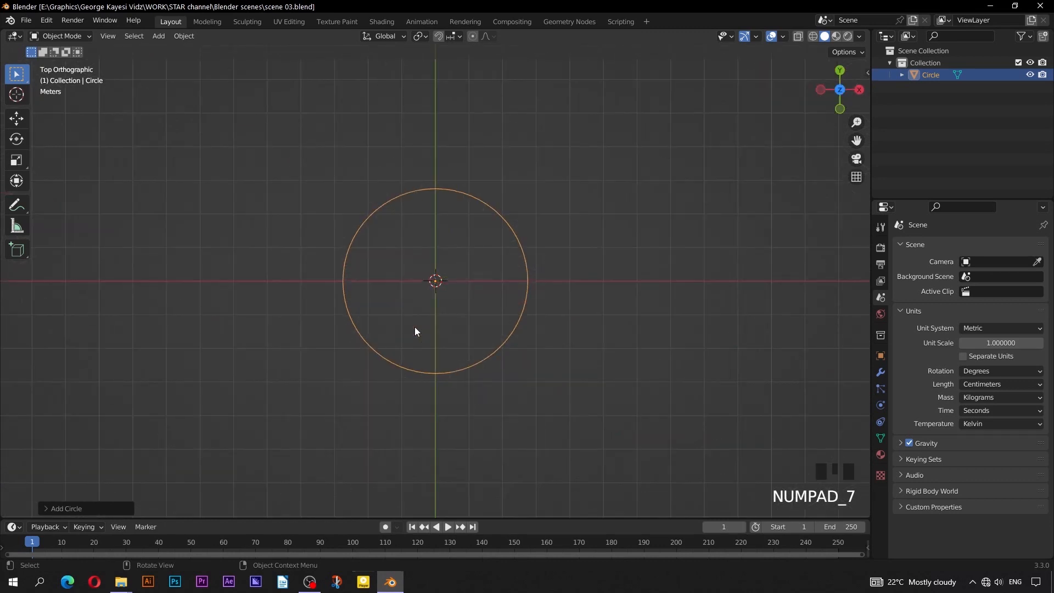
# - Extrude the circle's edges in Edit Mode and scale them outward to form a flat ring
pyautogui.scroll(2, 415, 329)
pyautogui.scroll(1, 415, 329)
pyautogui.press('Tab')
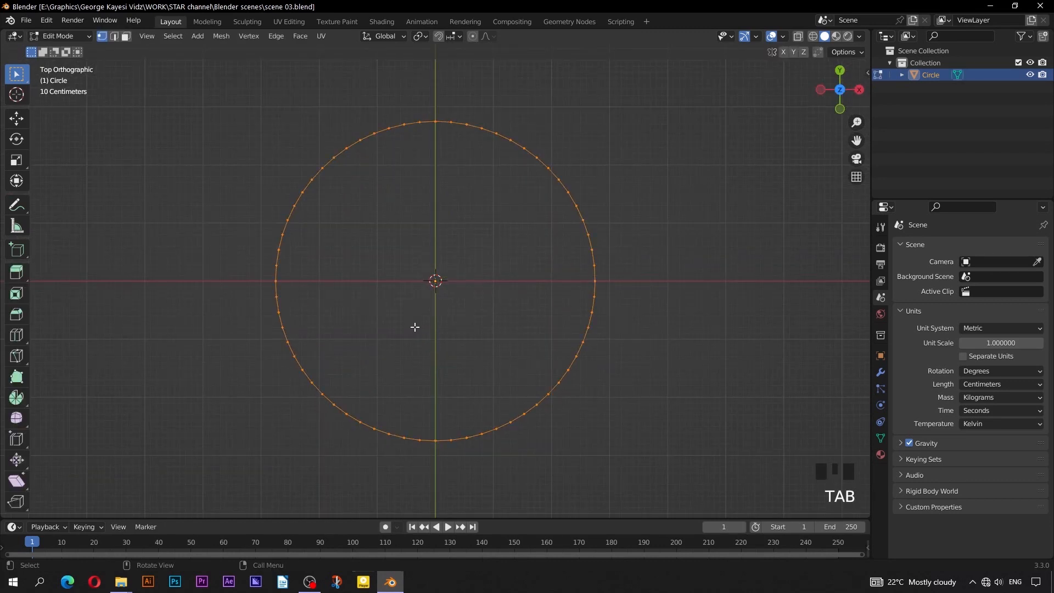
pyautogui.click(115, 37)
pyautogui.press('e')
pyautogui.press('s')
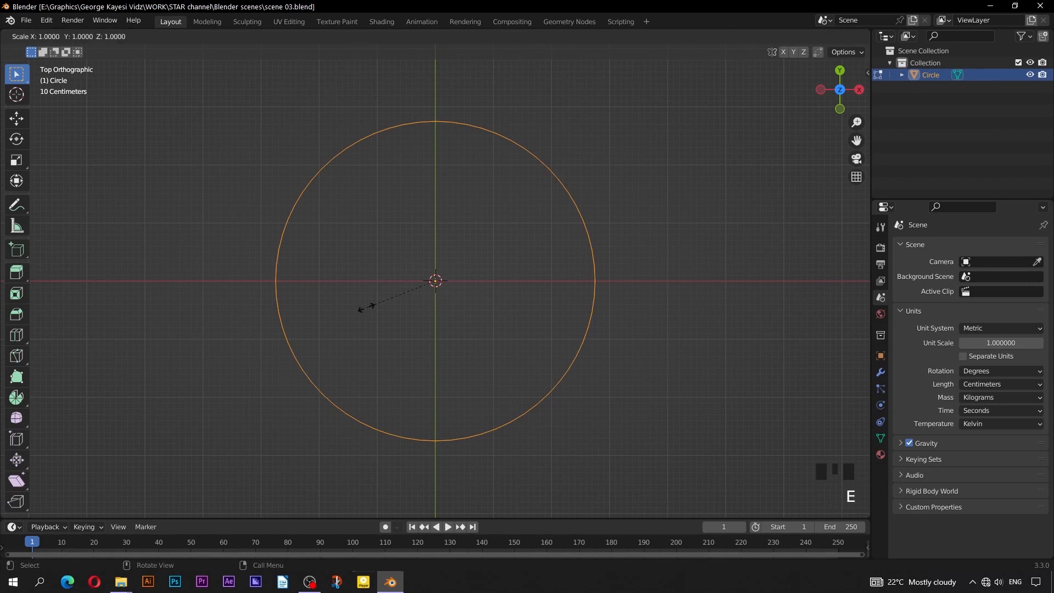
pyautogui.click(347, 333)
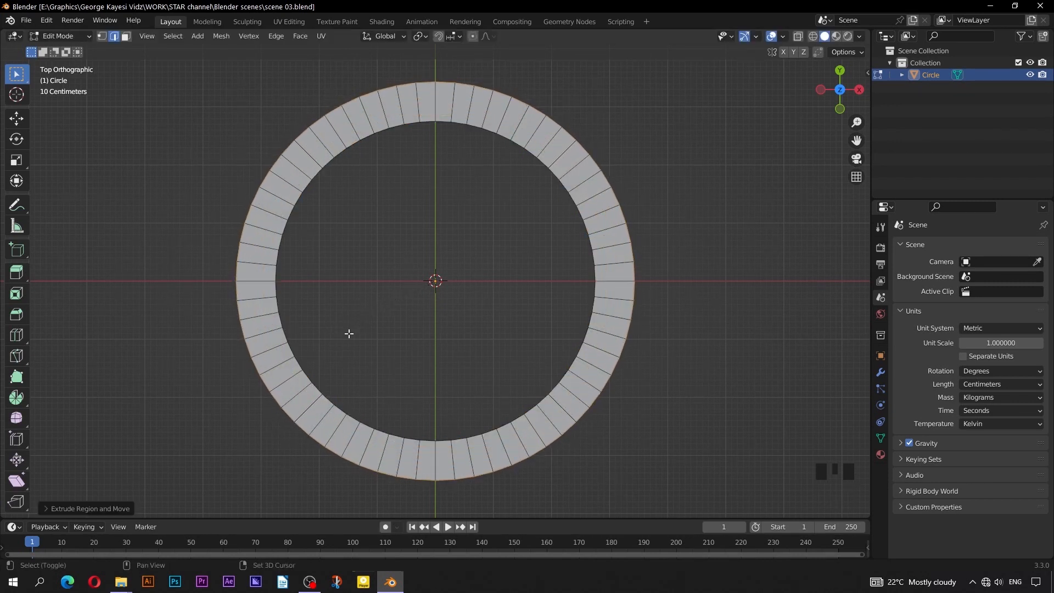
# - Extrude the ring's outer edge loop again and scale it outward to add a second, narrower band
pyautogui.press('e')
pyautogui.press('s')
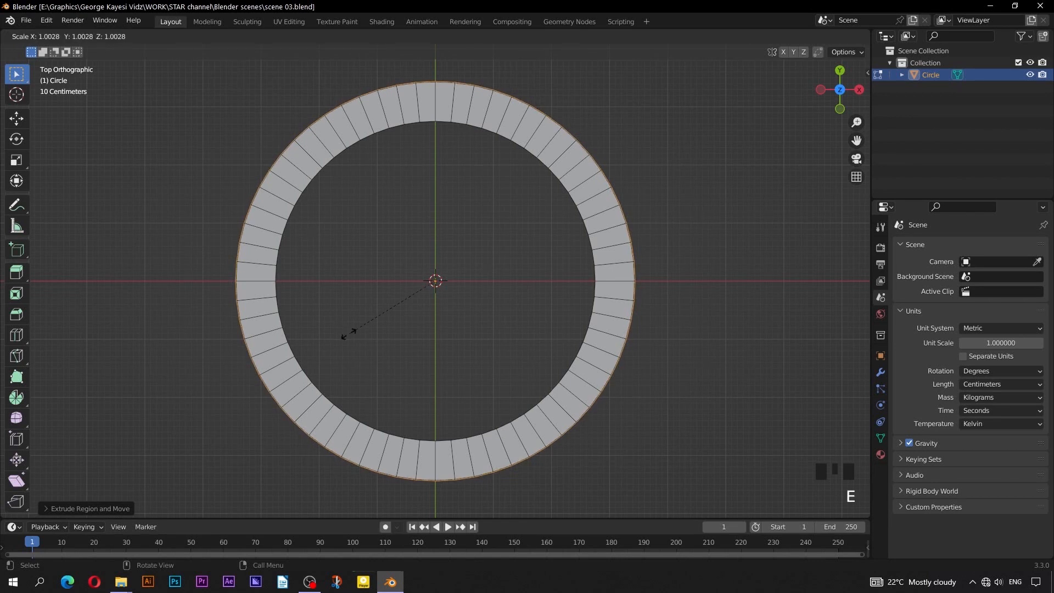
pyautogui.click(310, 366)
pyautogui.scroll(-1, 393, 370)
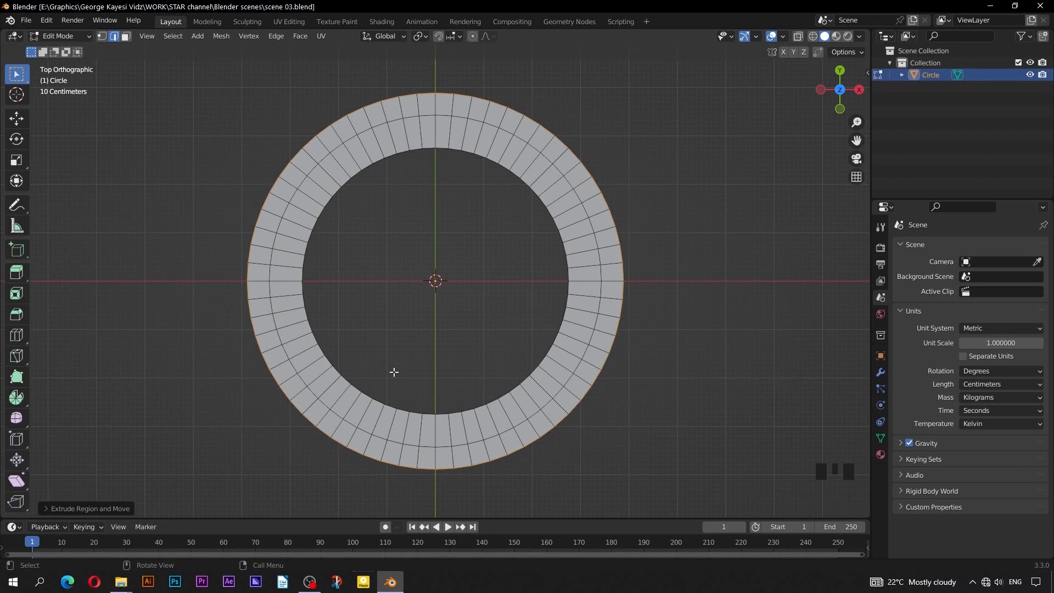
# - Select the inner band of faces and extrude it upward about 27 cm
pyautogui.click(127, 37)
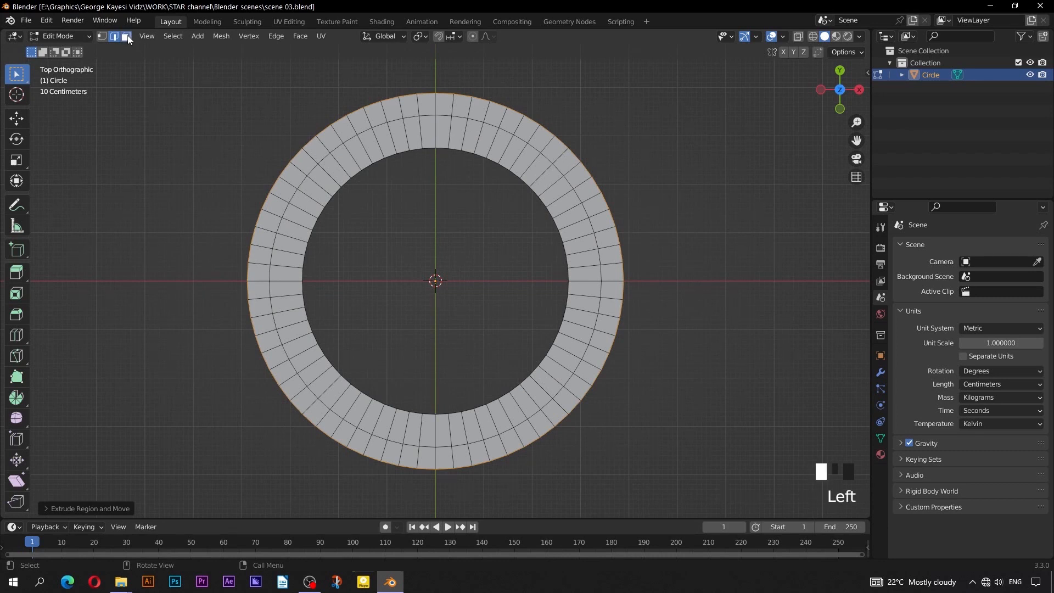
pyautogui.doubleClick(292, 227)
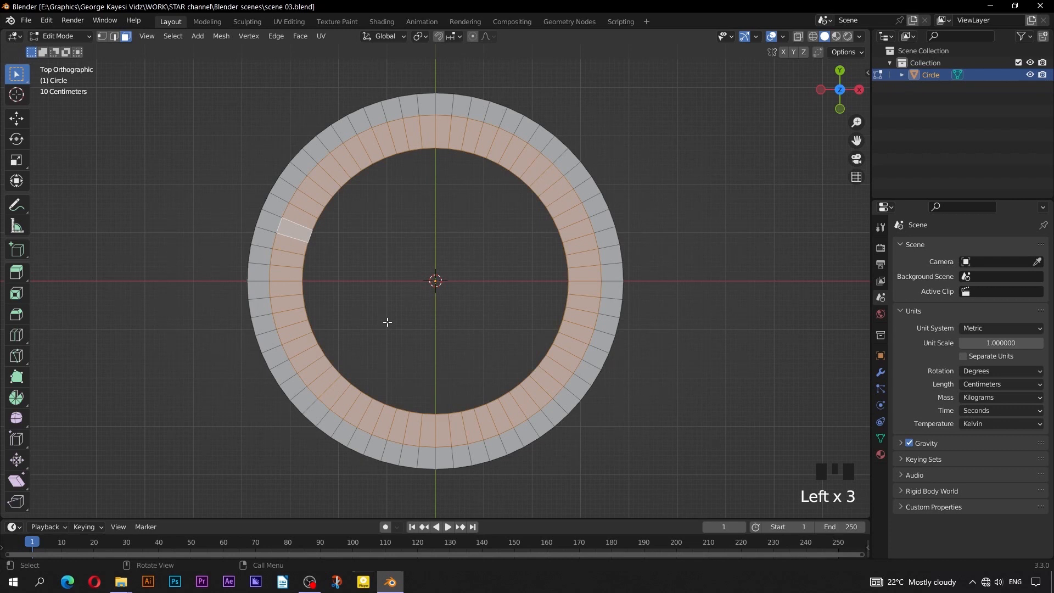
pyautogui.press('KP_1')
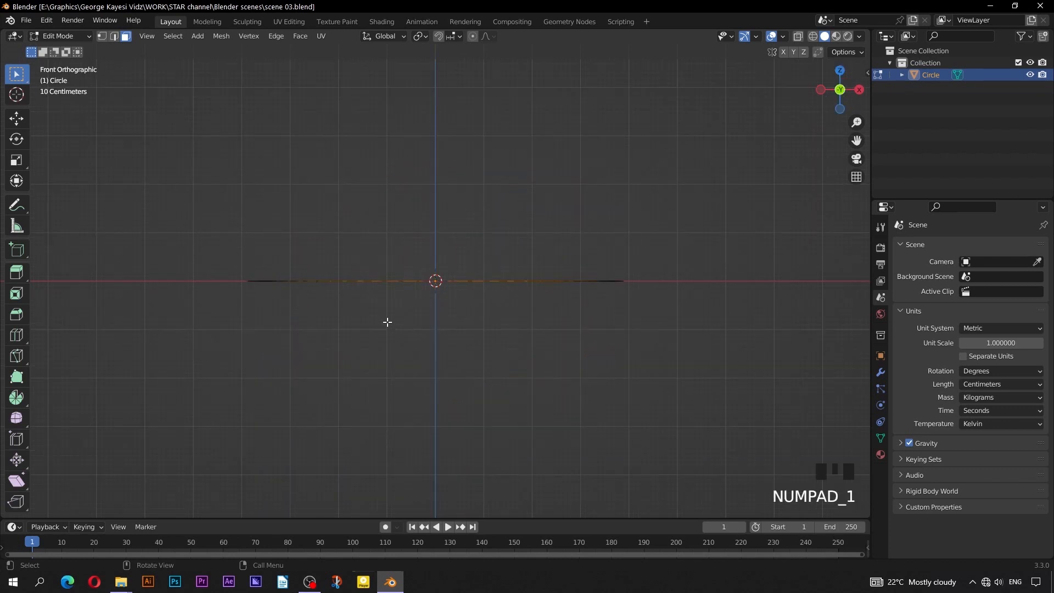
pyautogui.press('e')
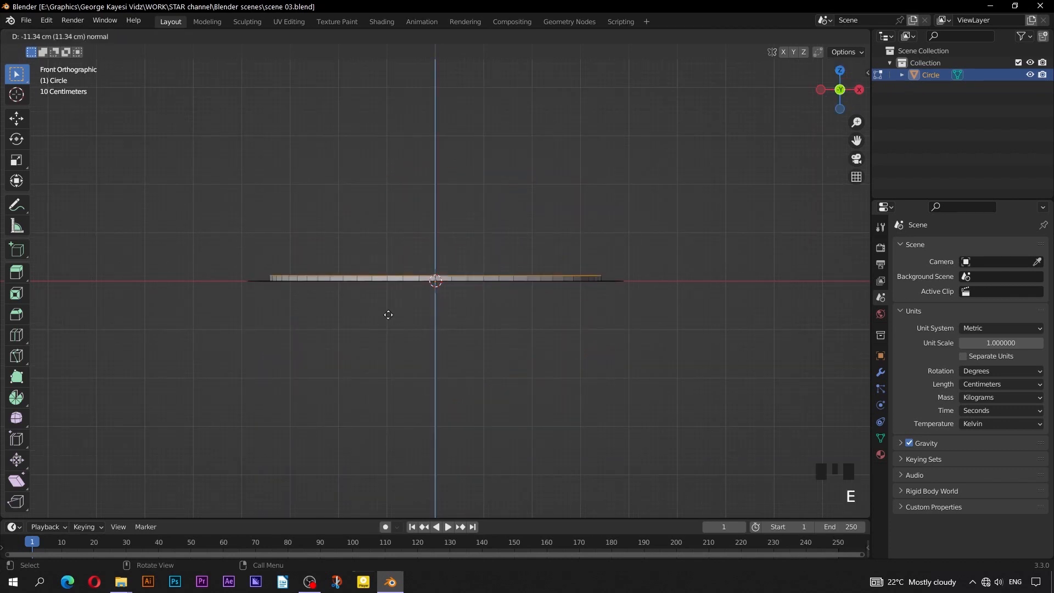
pyautogui.click(388, 308)
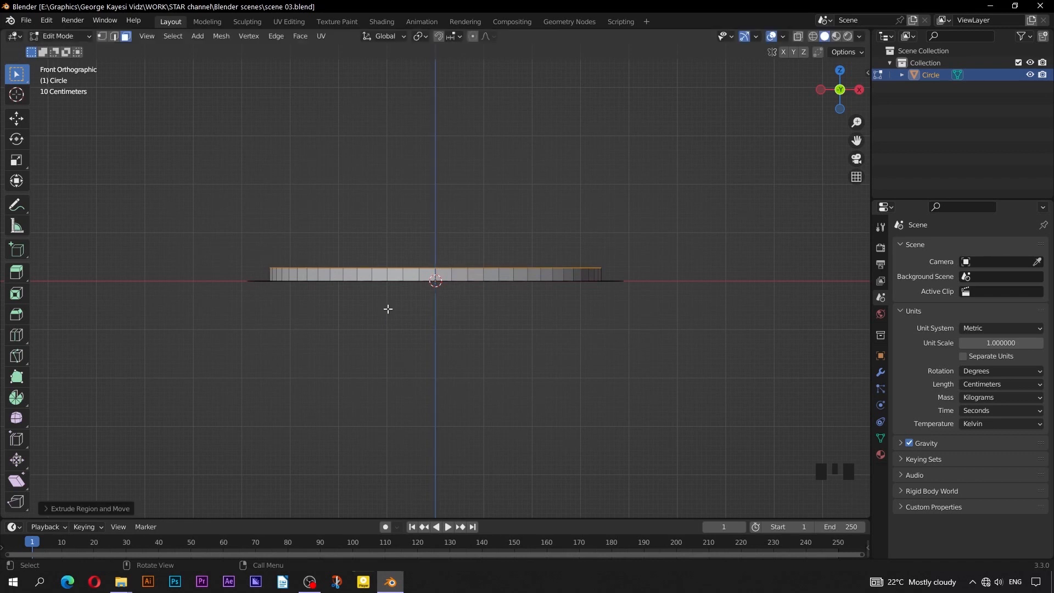
# - Set the median Z position of the raised inner band's faces to 12 cm
pyautogui.press('n')
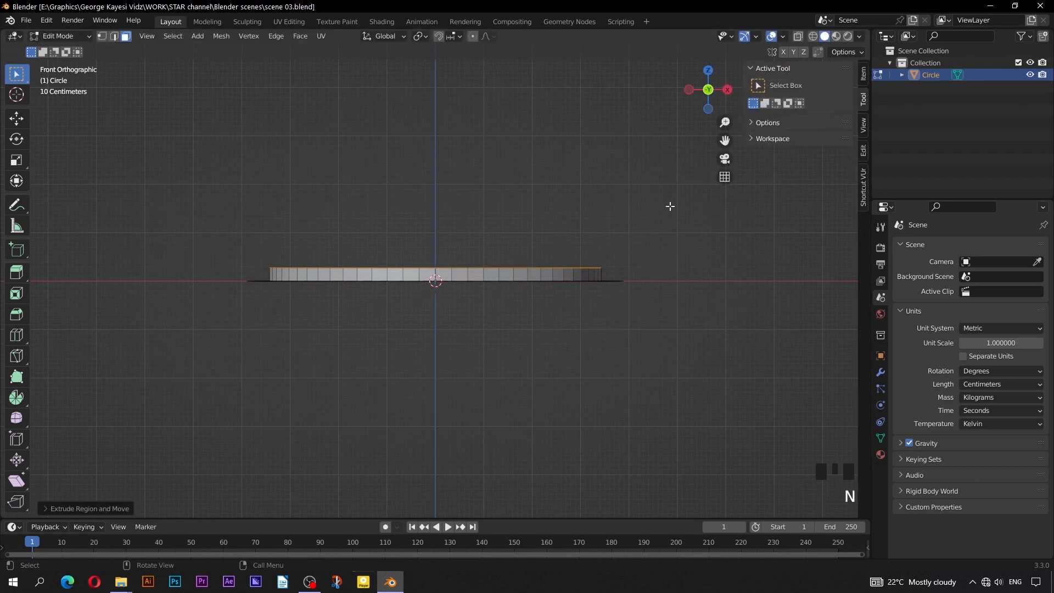
pyautogui.click(864, 73)
pyautogui.doubleClick(805, 119)
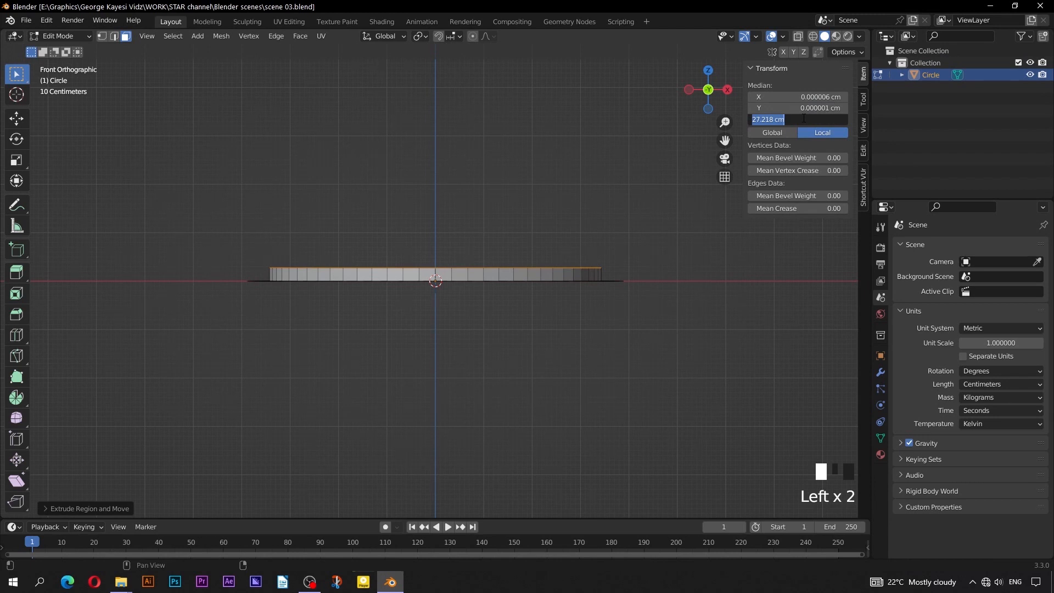
pyautogui.write('12')
pyautogui.press('Return')
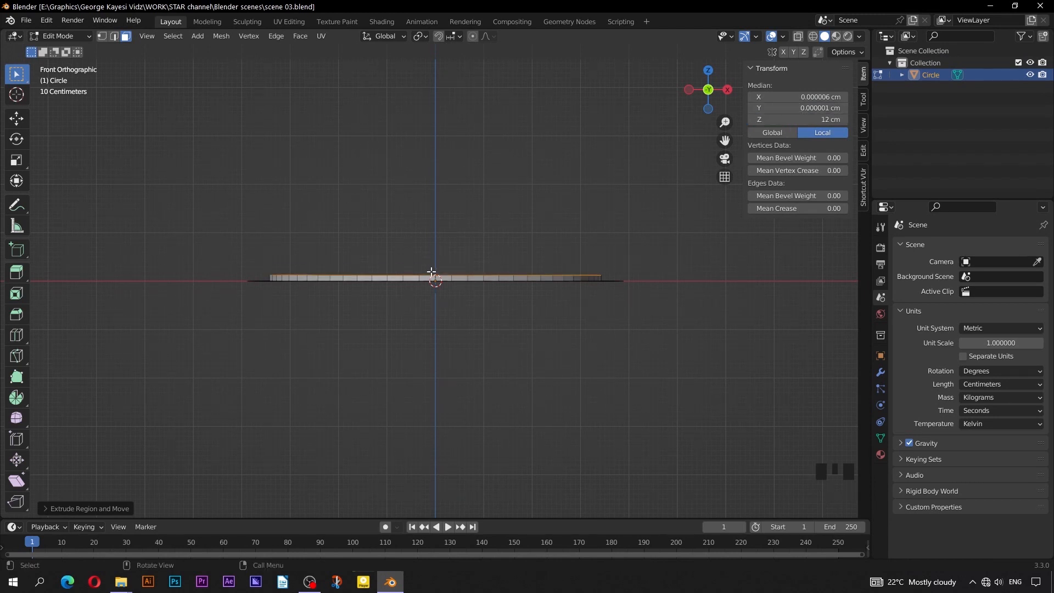
# - Scale the raised band's outer top edge loop inward to about 0.97 to slope its outer side
pyautogui.scroll(2, 370, 311)
pyautogui.moveTo(431, 272); pyautogui.dragTo(400, 336, button='middle')
pyautogui.scroll(2, 404, 340)
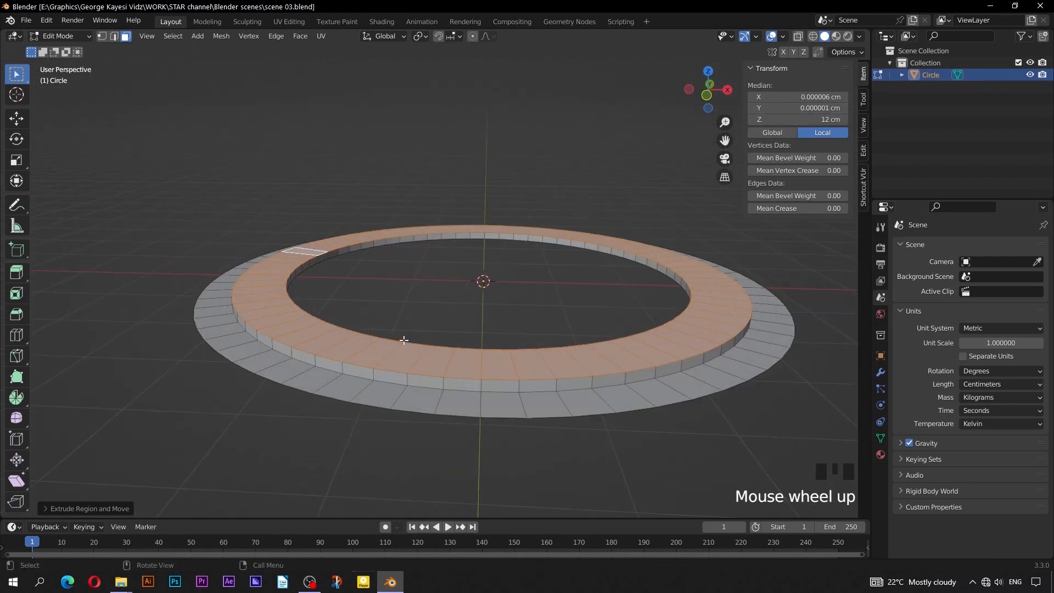
pyautogui.click(115, 36)
pyautogui.doubleClick(327, 358)
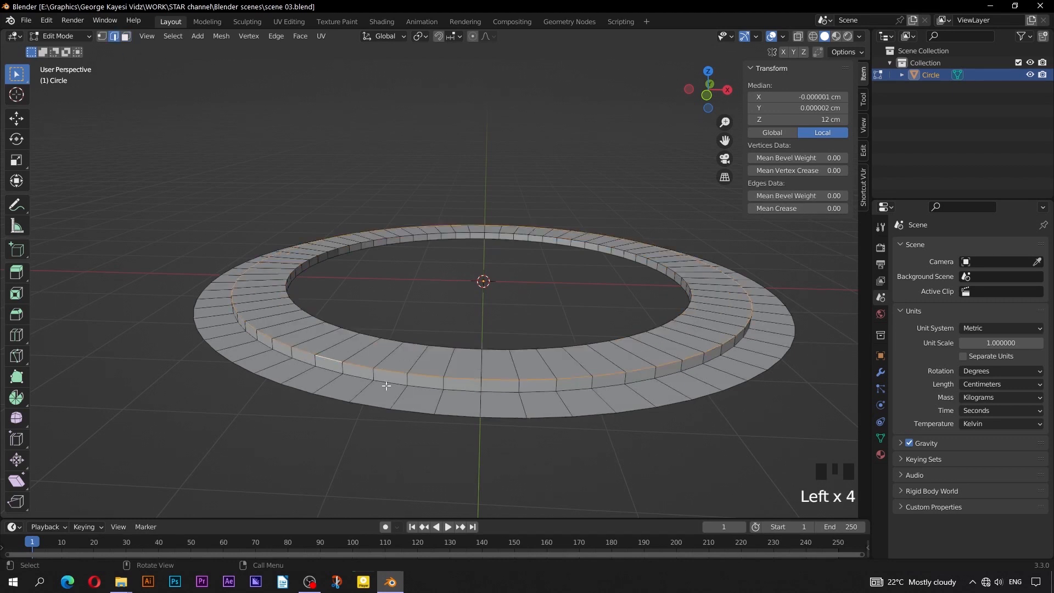
pyautogui.moveTo(393, 404); pyautogui.dragTo(397, 413, button='middle')
pyautogui.keyDown('shift'); pyautogui.moveTo(396, 413); pyautogui.dragTo(397, 405, button='middle'); pyautogui.keyUp('shift')
pyautogui.press('KP_7')
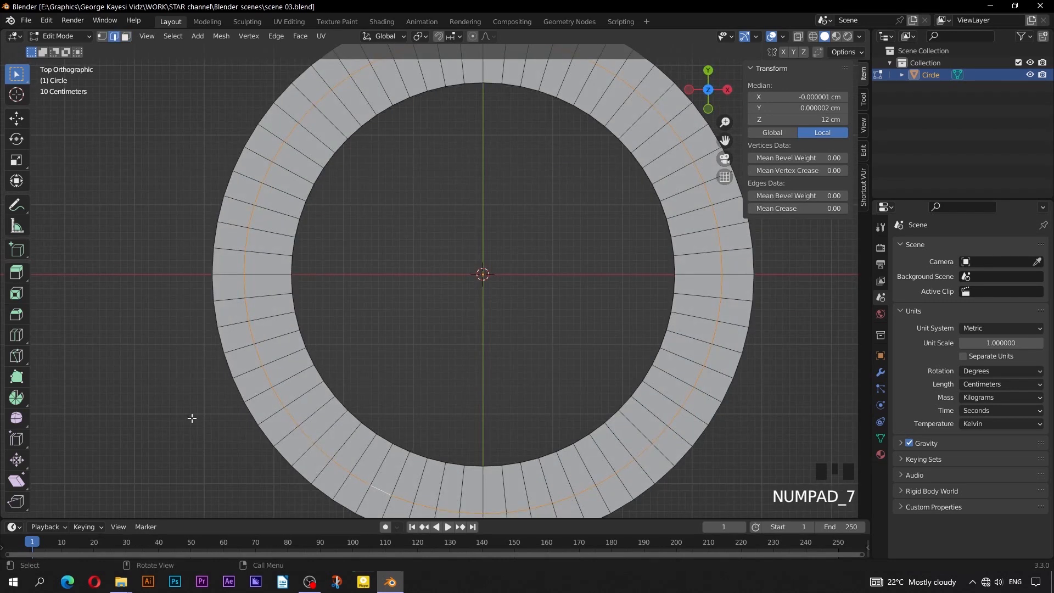
pyautogui.press('s')
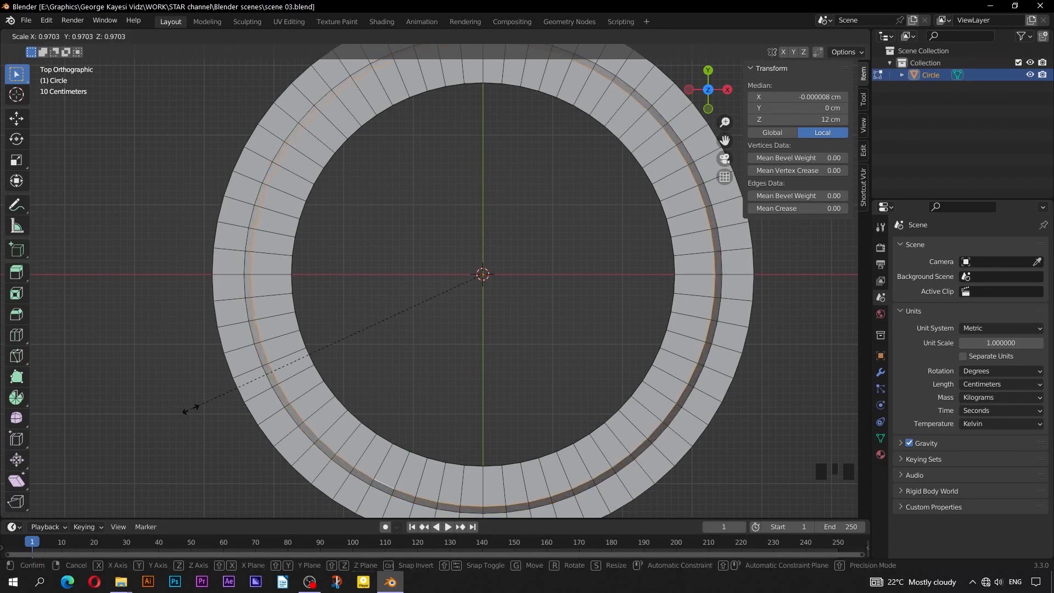
pyautogui.click(189, 409)
pyautogui.scroll(-2, 331, 385)
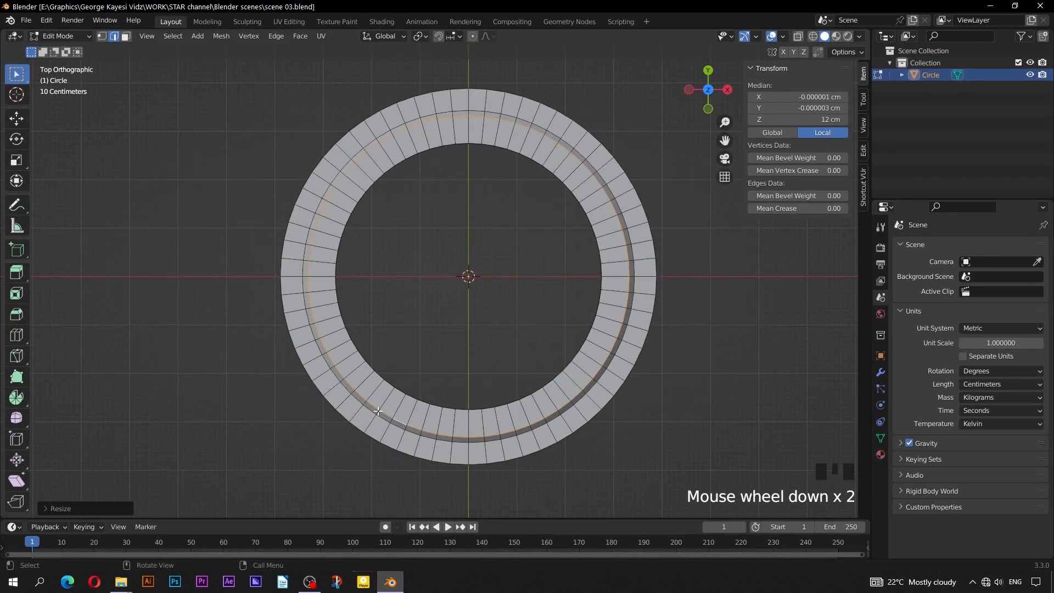
# - Extrude the ring's outermost edge loop and lower inner edge loop downward together by about 153 cm
pyautogui.moveTo(378, 410); pyautogui.dragTo(401, 348, button='middle')
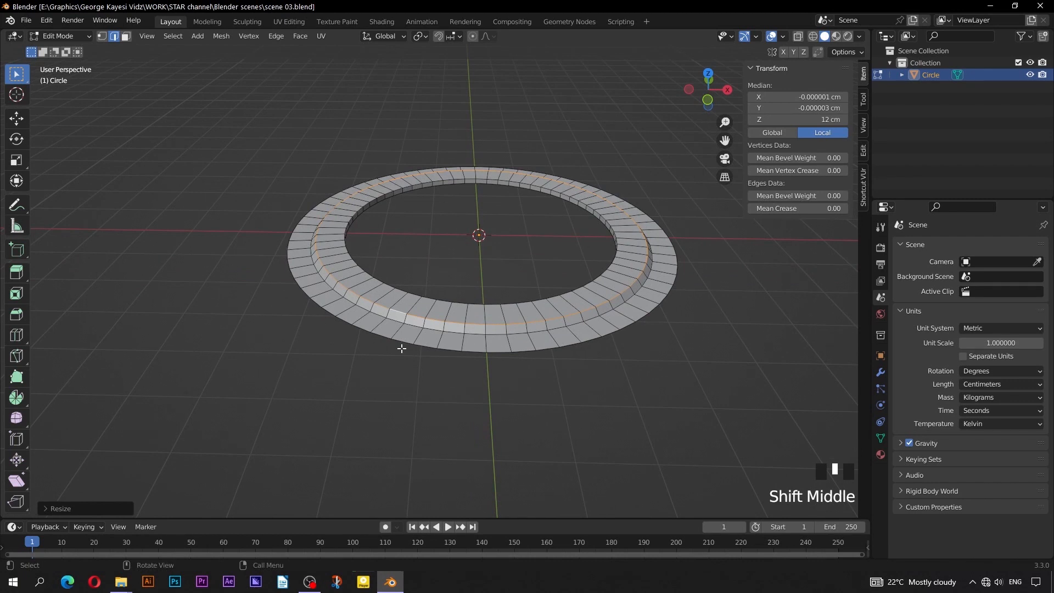
pyautogui.click(377, 336)
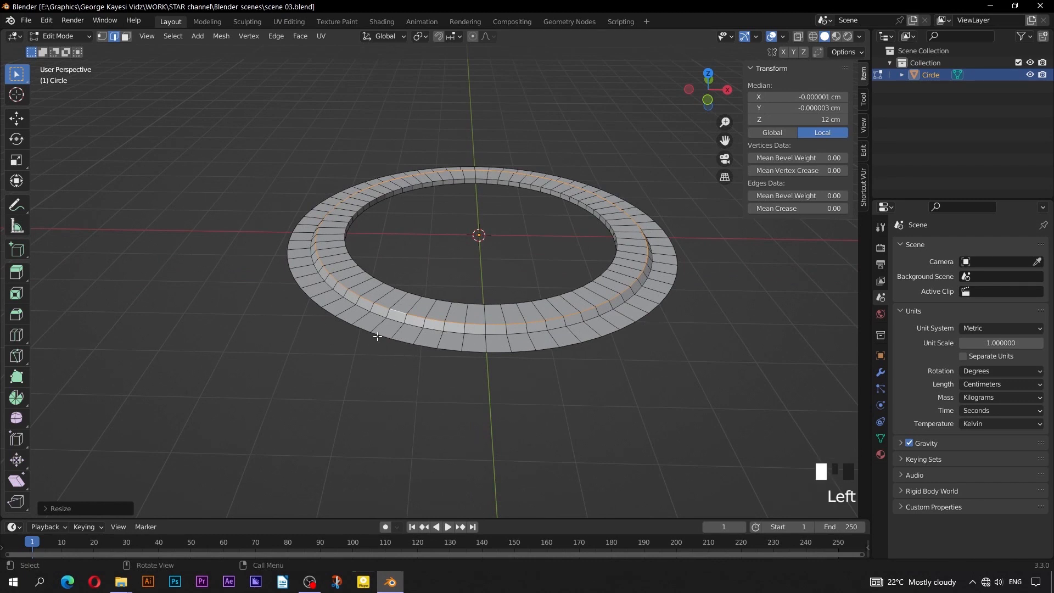
pyautogui.doubleClick(377, 336)
pyautogui.moveTo(433, 237); pyautogui.dragTo(461, 350, button='middle')
pyautogui.scroll(2, 368, 220)
pyautogui.keyDown('shift'); pyautogui.click(361, 190); pyautogui.keyUp('shift')
pyautogui.keyDown('shift'); pyautogui.click(362, 190); pyautogui.keyUp('shift')
pyautogui.keyDown('shift'); pyautogui.doubleClick(361, 190); pyautogui.keyUp('shift')
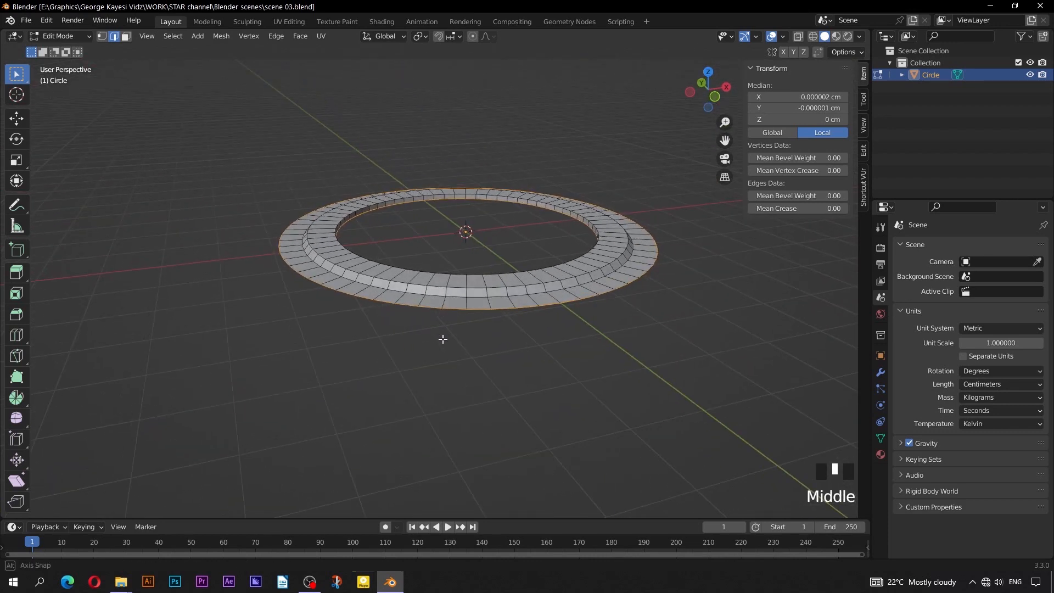
pyautogui.press('KP_1')
pyautogui.press('e')
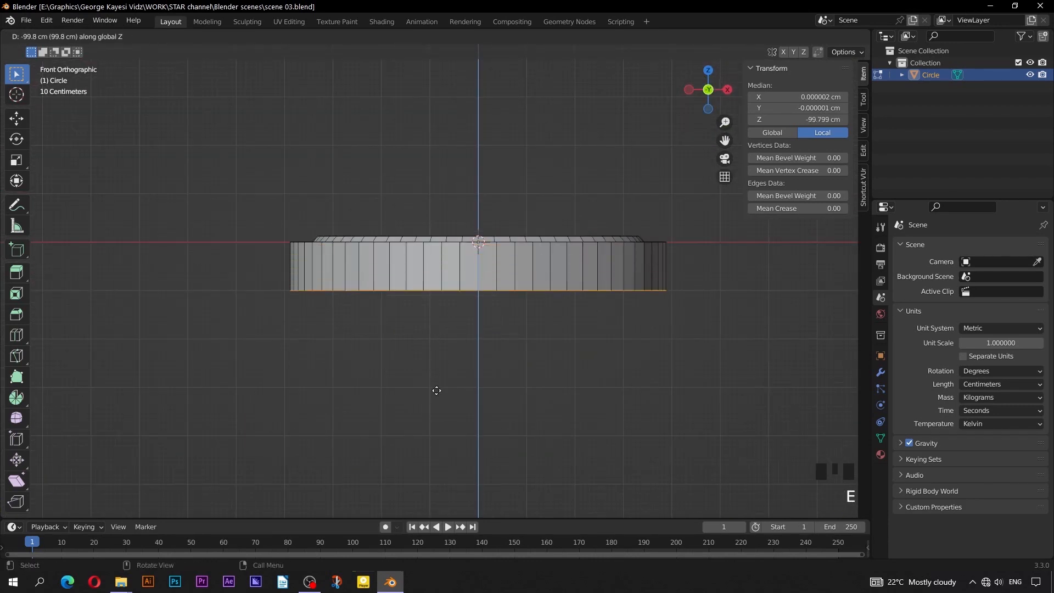
pyautogui.click(433, 413)
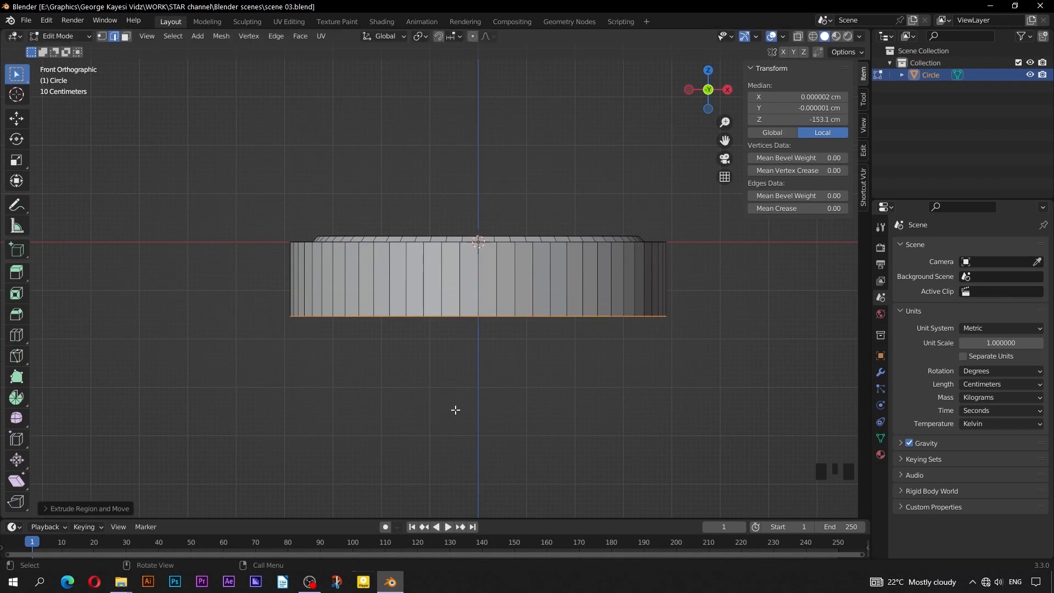
# - Flatten the extruded bottom edge loops with a Z scale of 0 and set their median Z to -150 cm
pyautogui.press('s')
pyautogui.press('z')
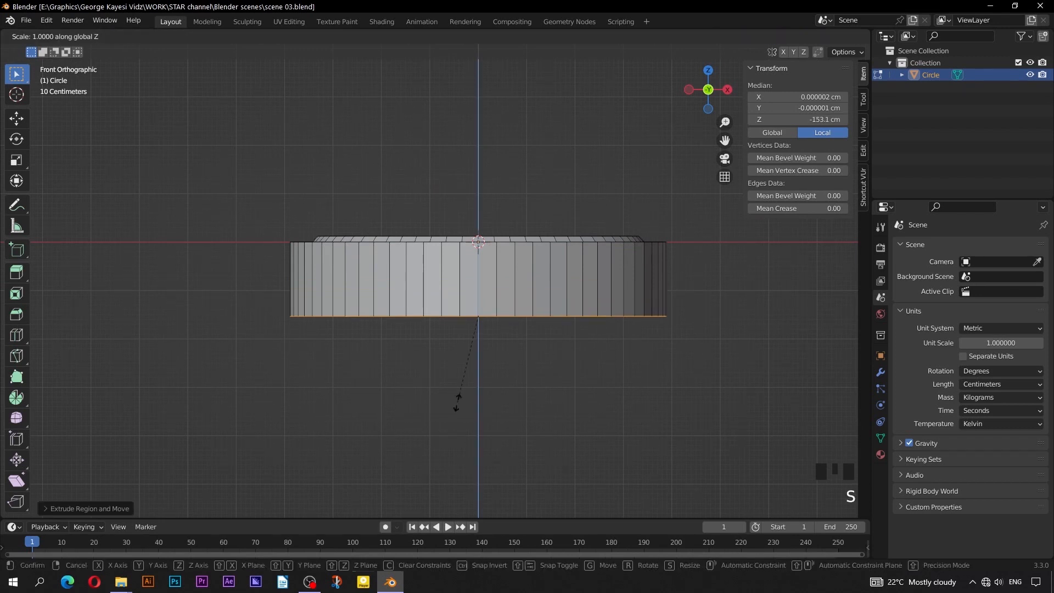
pyautogui.press('0')
pyautogui.press('Return')
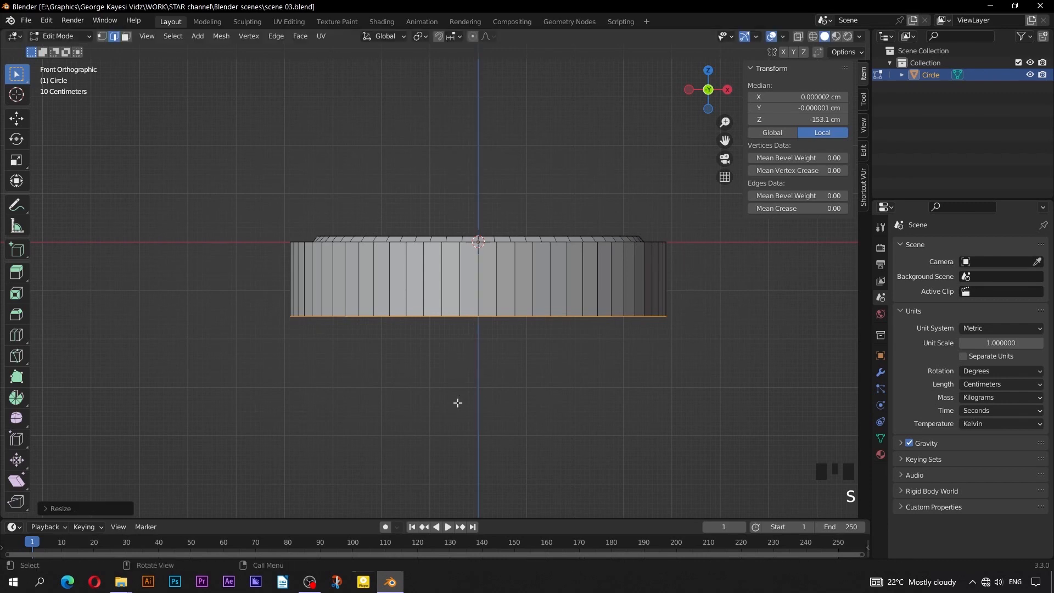
pyautogui.moveTo(493, 122); pyautogui.dragTo(530, 340, button='middle')
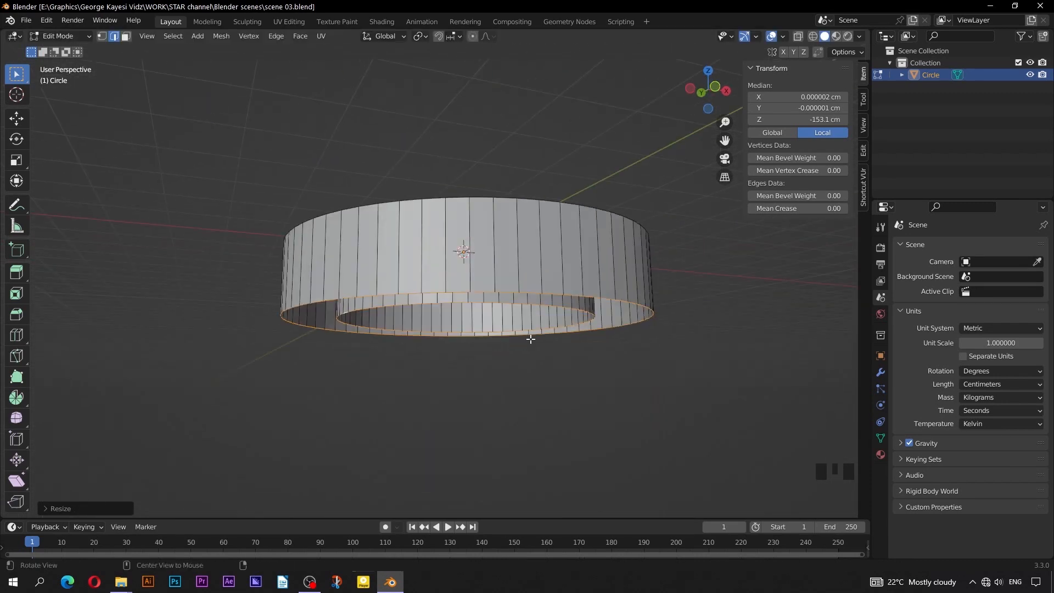
pyautogui.click(808, 119)
pyautogui.write('-150')
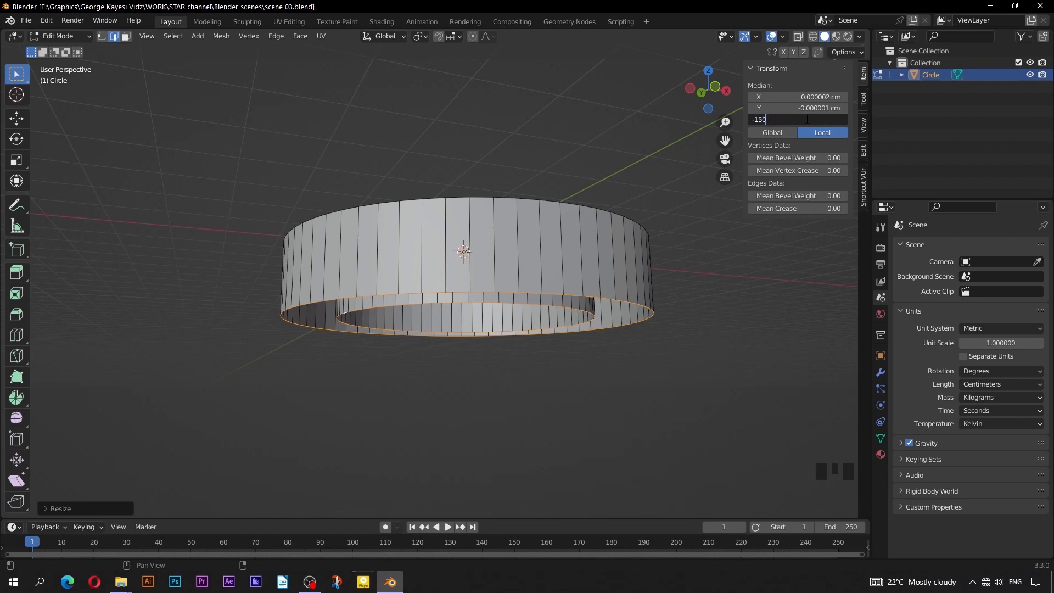
pyautogui.press('Return')
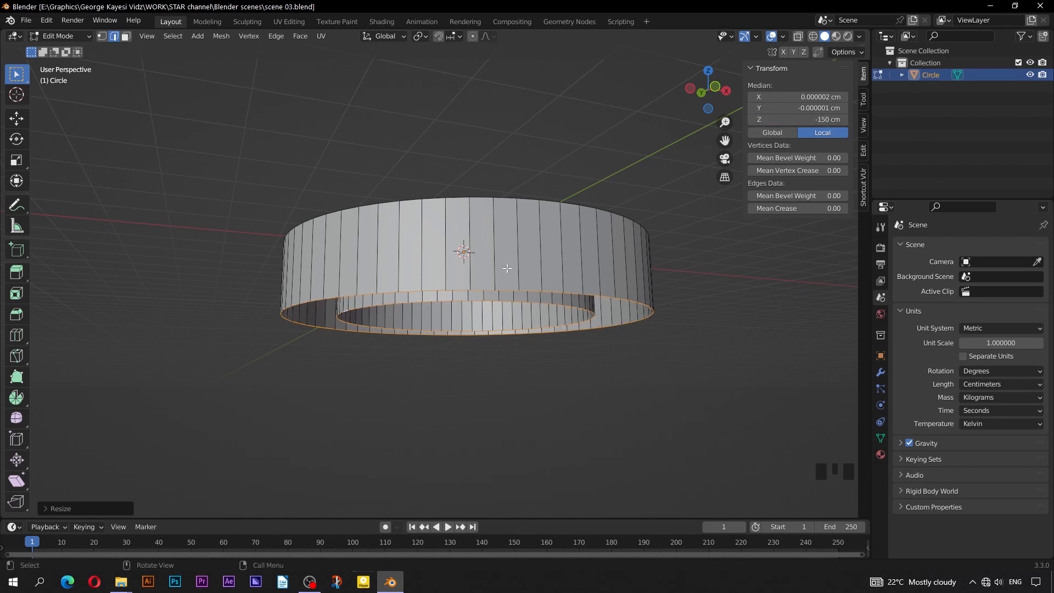
# - Close the ring's underside by bridging the outer and inner bottom edge loops
pyautogui.moveTo(508, 270); pyautogui.dragTo(509, 227, button='middle')
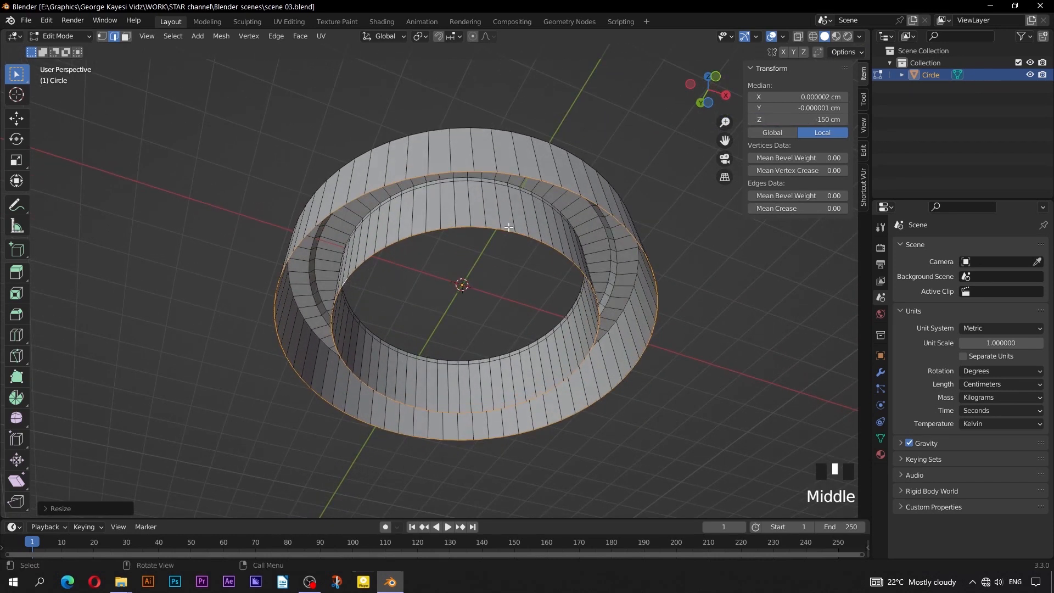
pyautogui.press('F3')
pyautogui.write('bridge')
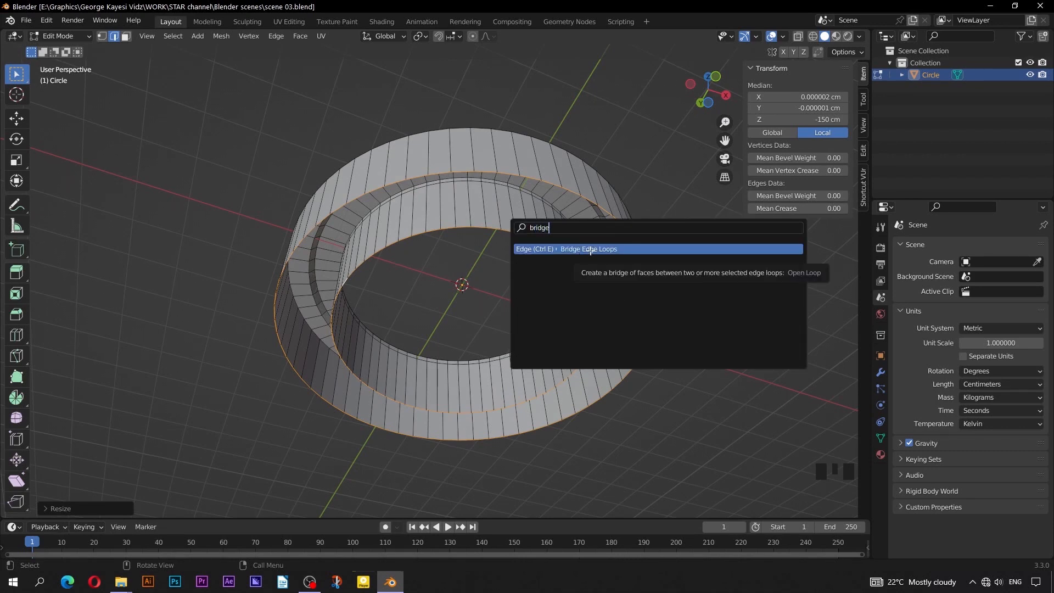
pyautogui.click(590, 250)
pyautogui.scroll(-2, 506, 238)
pyautogui.moveTo(506, 238); pyautogui.dragTo(414, 308, button='middle')
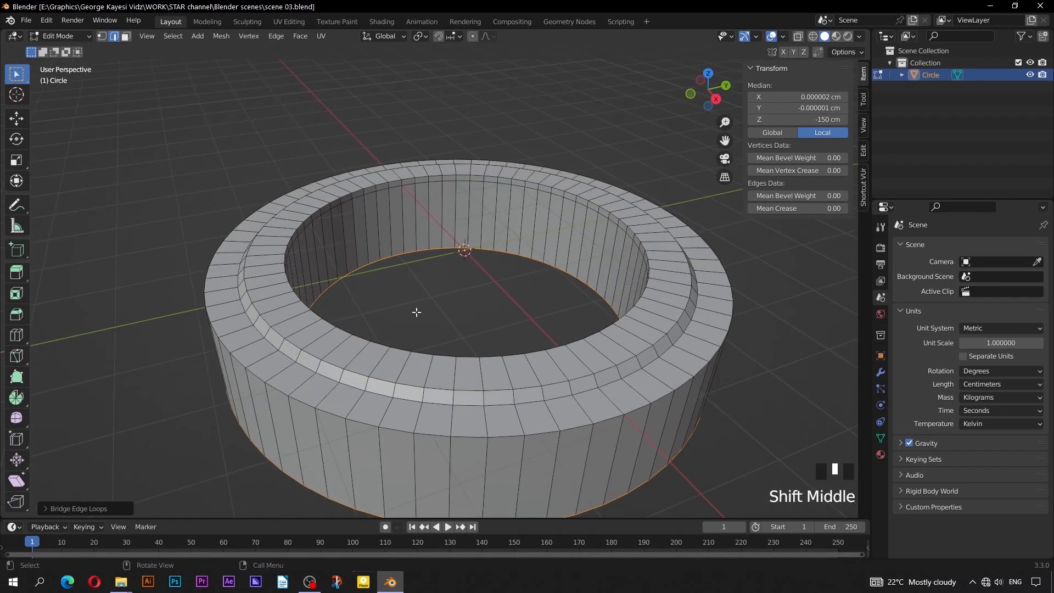
pyautogui.scroll(-2, 416, 312)
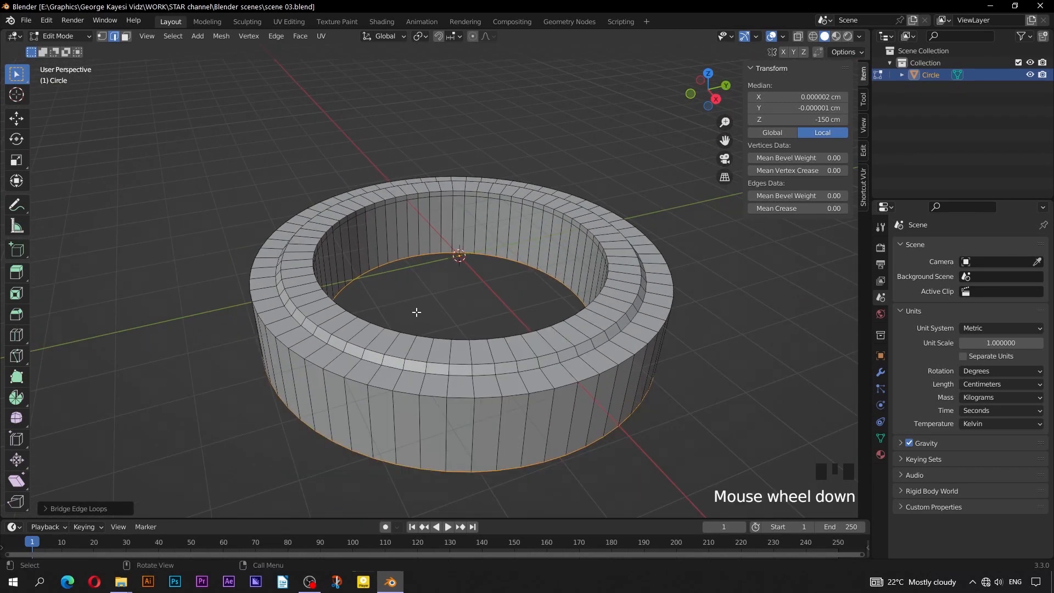
# - Display the Face Orientation overlay to check which way the ring's faces point
pyautogui.click(783, 37)
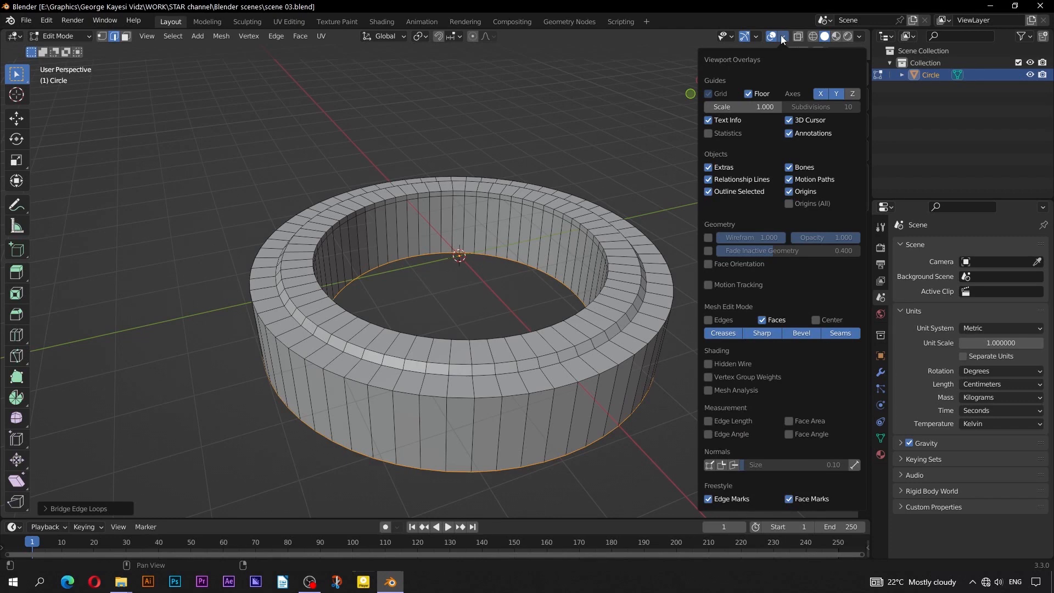
pyautogui.click(708, 264)
pyautogui.scroll(-1, 575, 293)
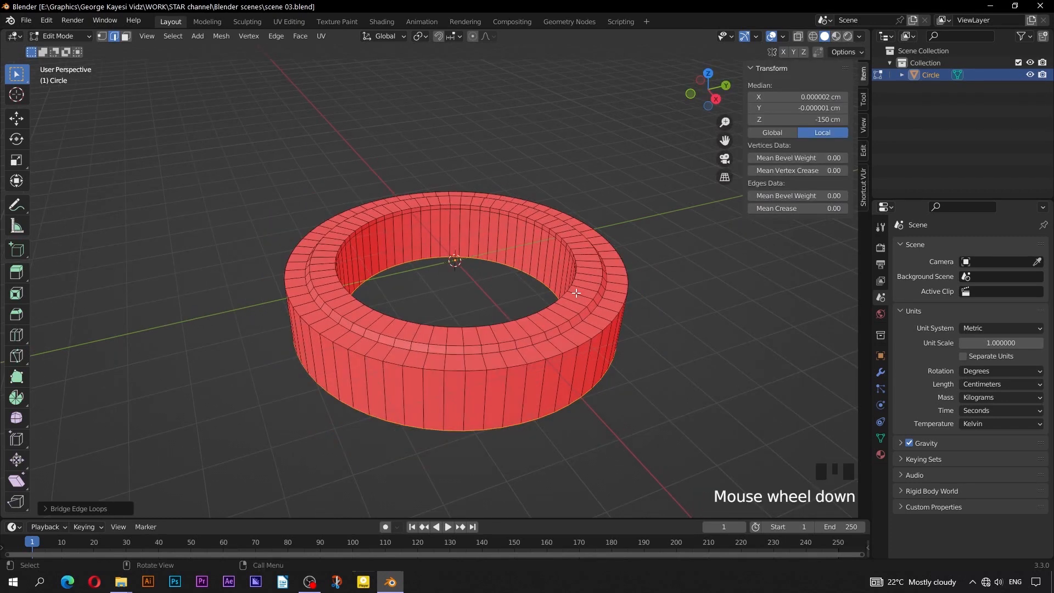
pyautogui.moveTo(576, 293); pyautogui.dragTo(538, 318, button='middle')
# - Select the entire ring mesh and flip its normals
pyautogui.press('a')
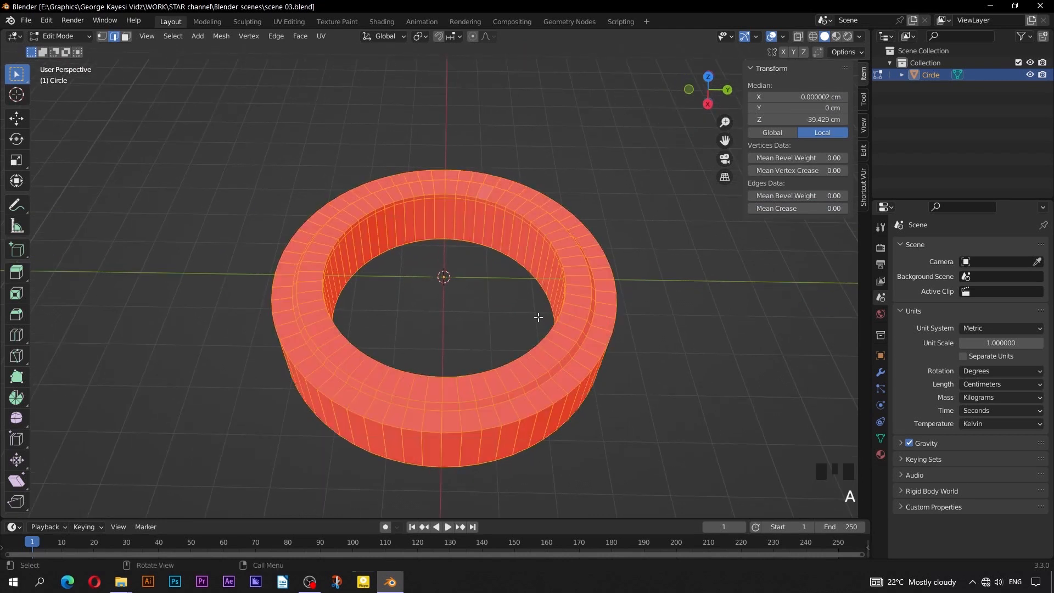
pyautogui.click(221, 37)
pyautogui.moveTo(234, 236)
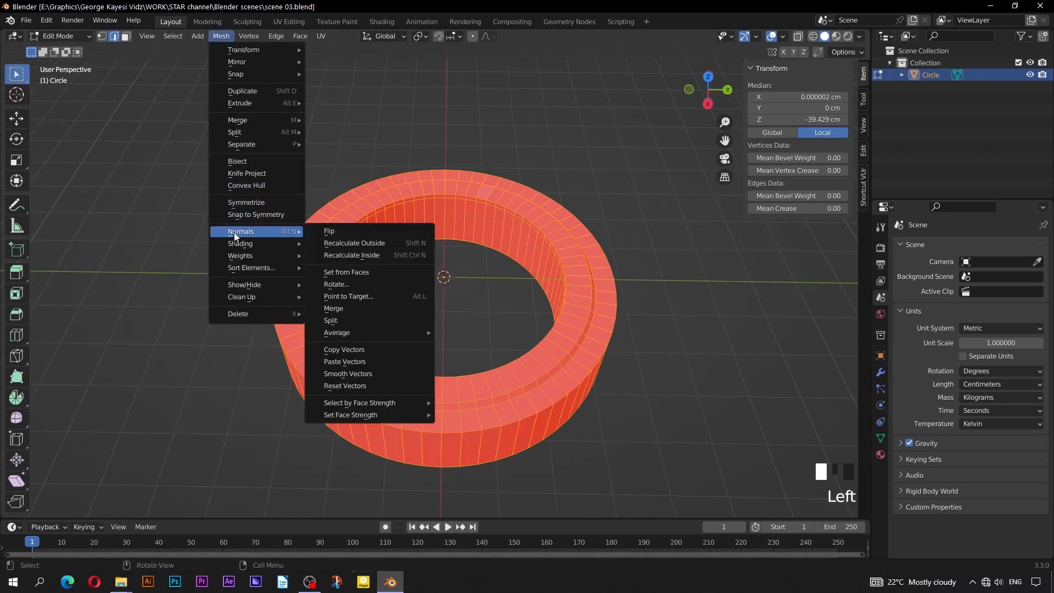
pyautogui.click(341, 231)
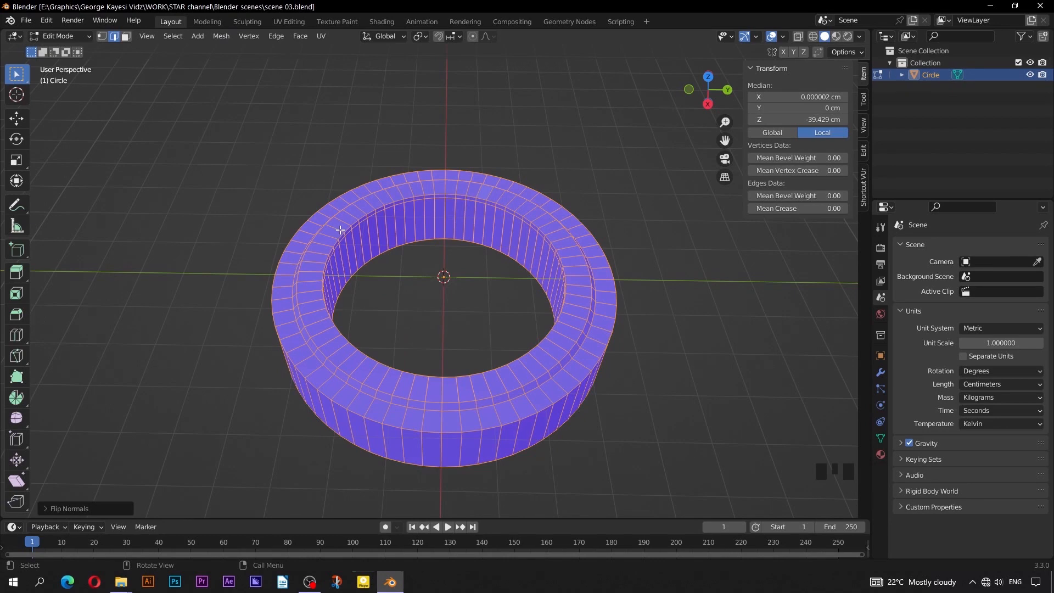
# - Turn off the Face Orientation overlay and return the ring to Object Mode
pyautogui.click(782, 36)
pyautogui.click(708, 264)
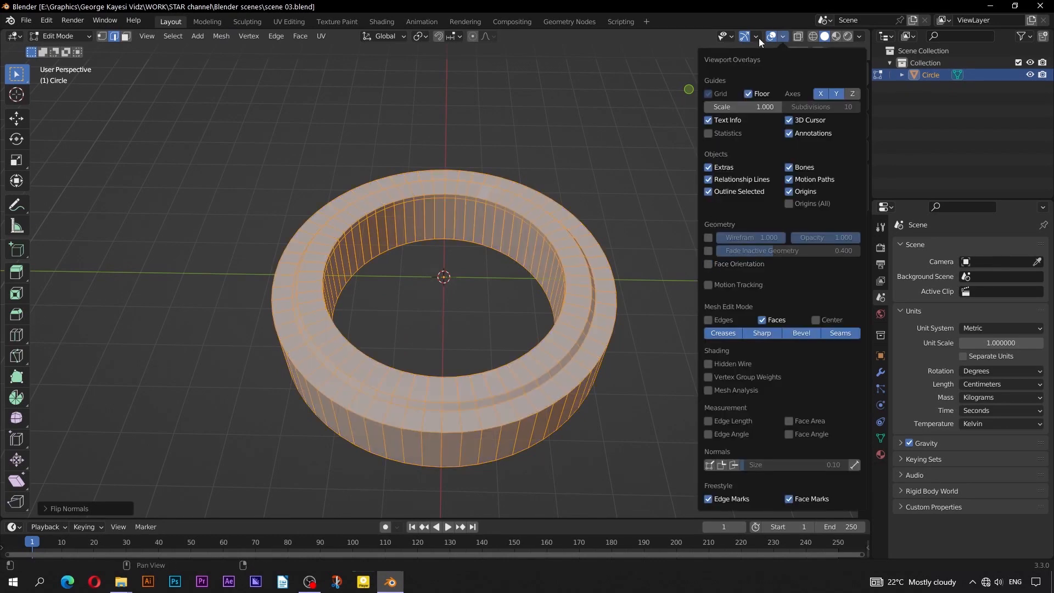
pyautogui.moveTo(469, 247); pyautogui.dragTo(458, 240, button='middle')
pyautogui.press('Tab')
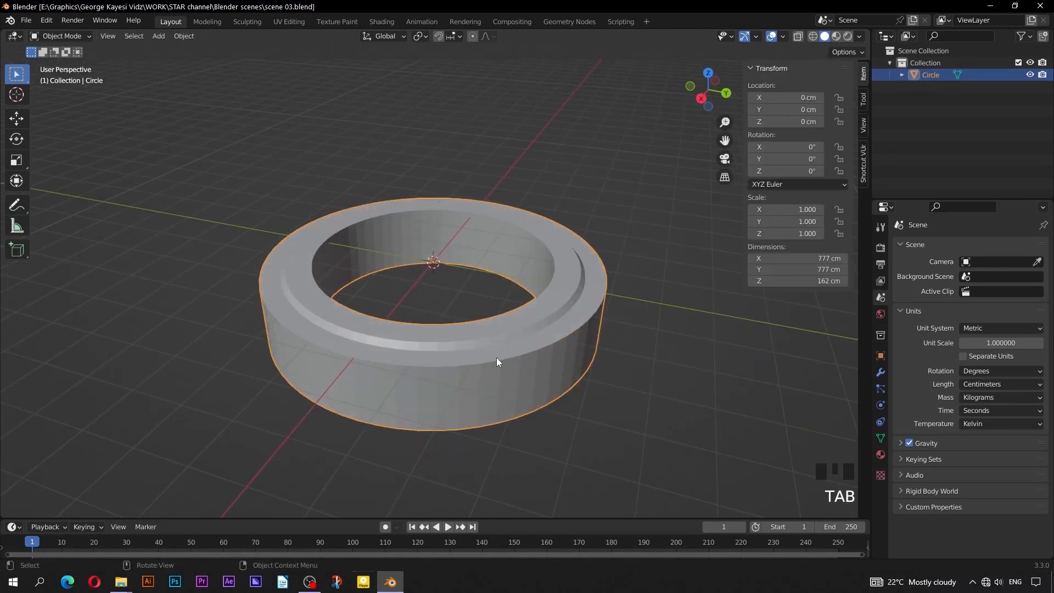
# - Add a Bevel modifier to the ring with an amount of 1 cm and 4 segments
pyautogui.click(880, 372)
pyautogui.click(914, 245)
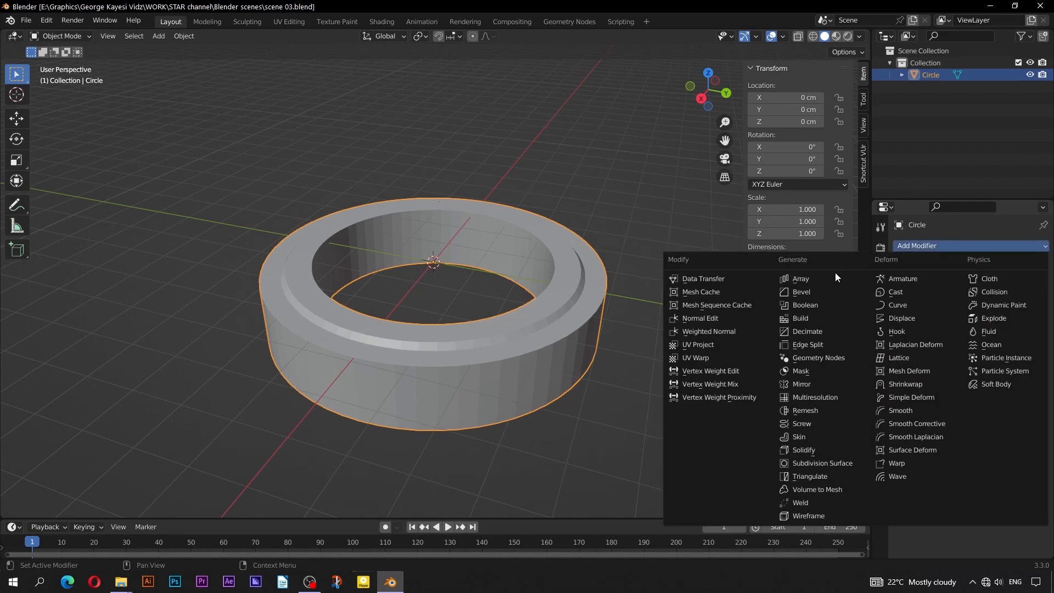
pyautogui.click(806, 292)
pyautogui.click(980, 311)
pyautogui.write('1')
pyautogui.press('Return')
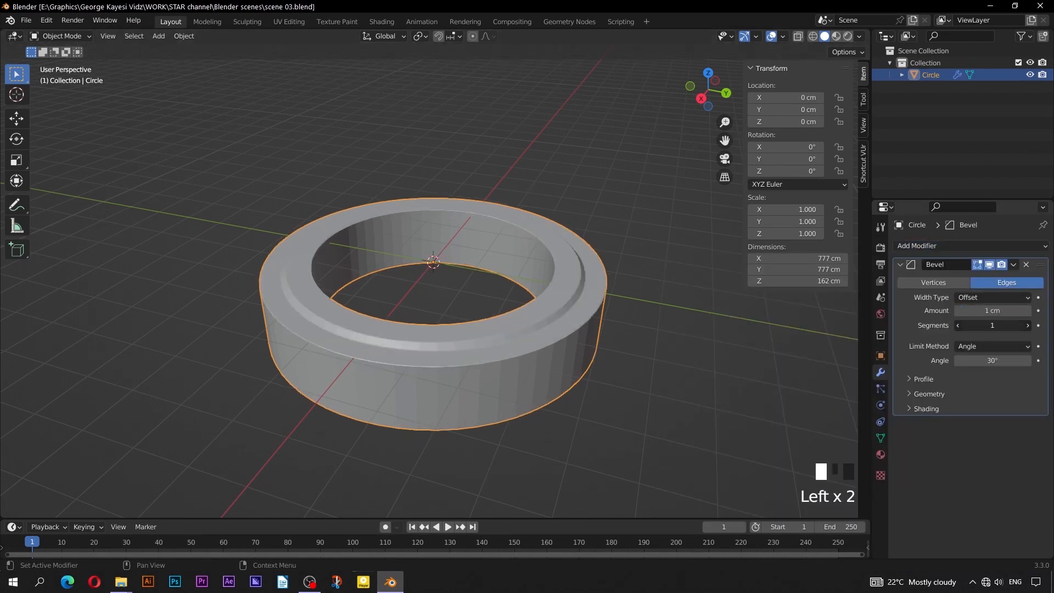
pyautogui.write('4')
pyautogui.press('Return')
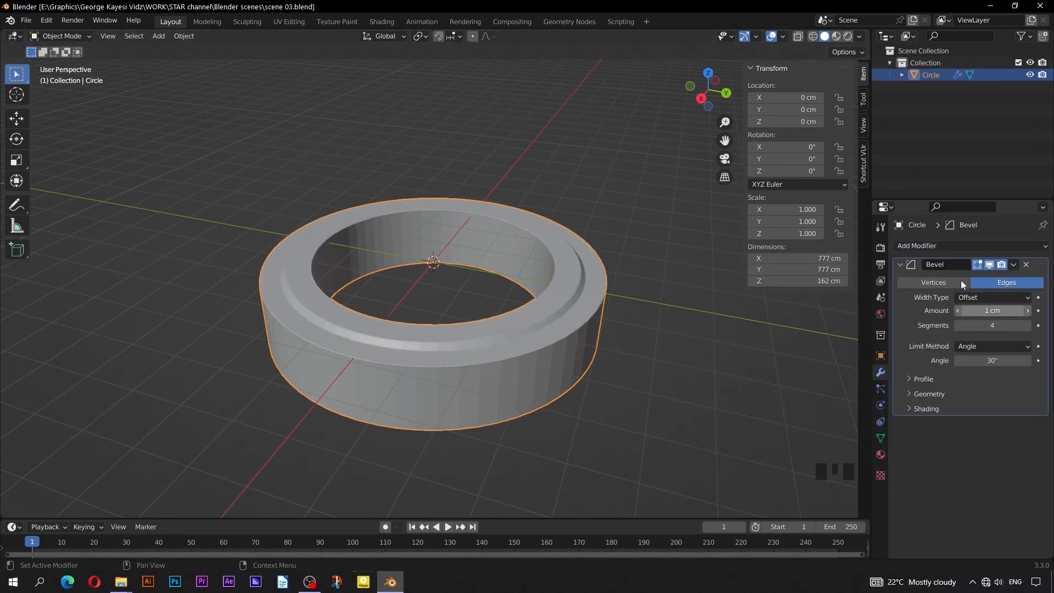
pyautogui.click(901, 265)
# - Add a Subdivision Surface modifier to the ring after the Bevel, keeping the default levels
pyautogui.click(909, 251)
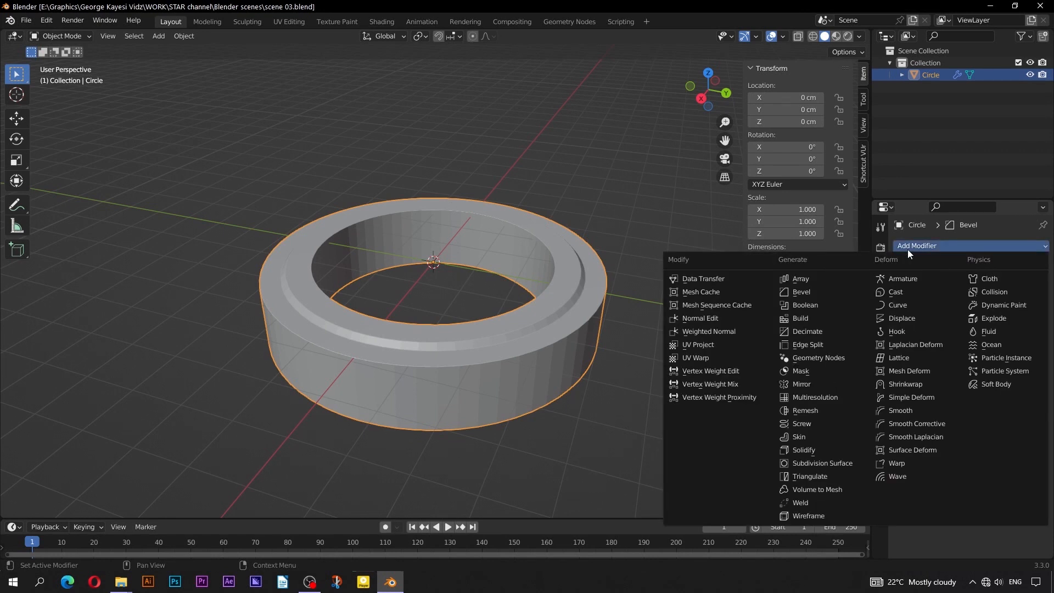
pyautogui.click(813, 464)
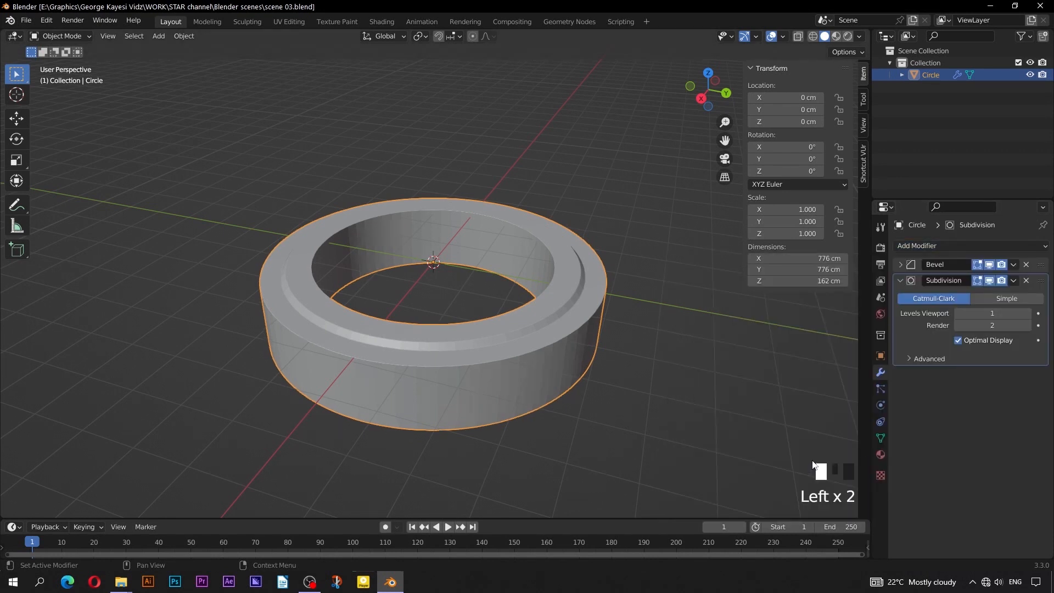
pyautogui.click(899, 279)
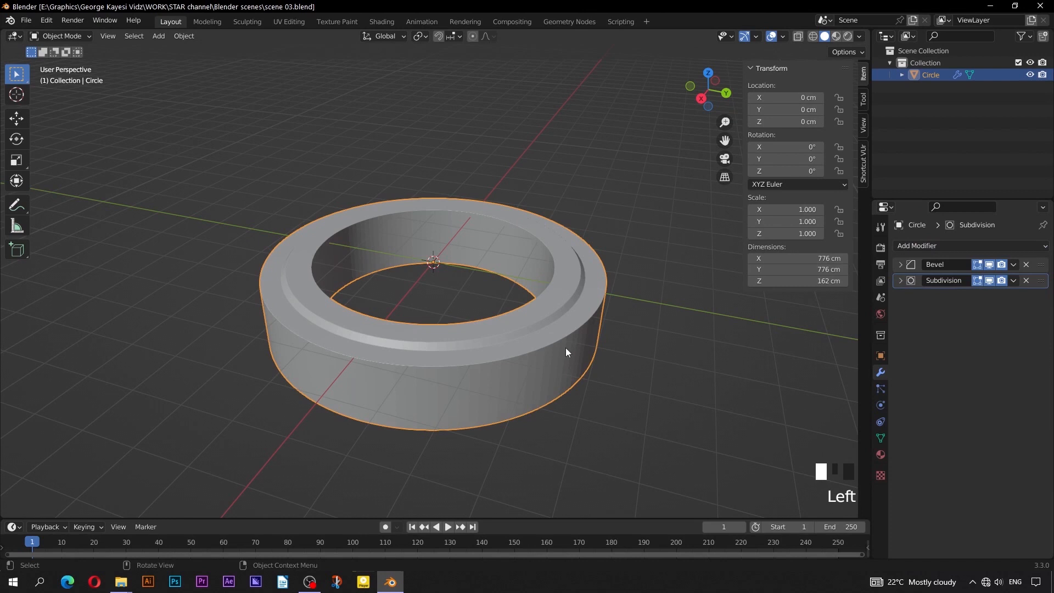
# - Apply Shade Smooth to the ring
pyautogui.rightClick(516, 351)
pyautogui.click(512, 340)
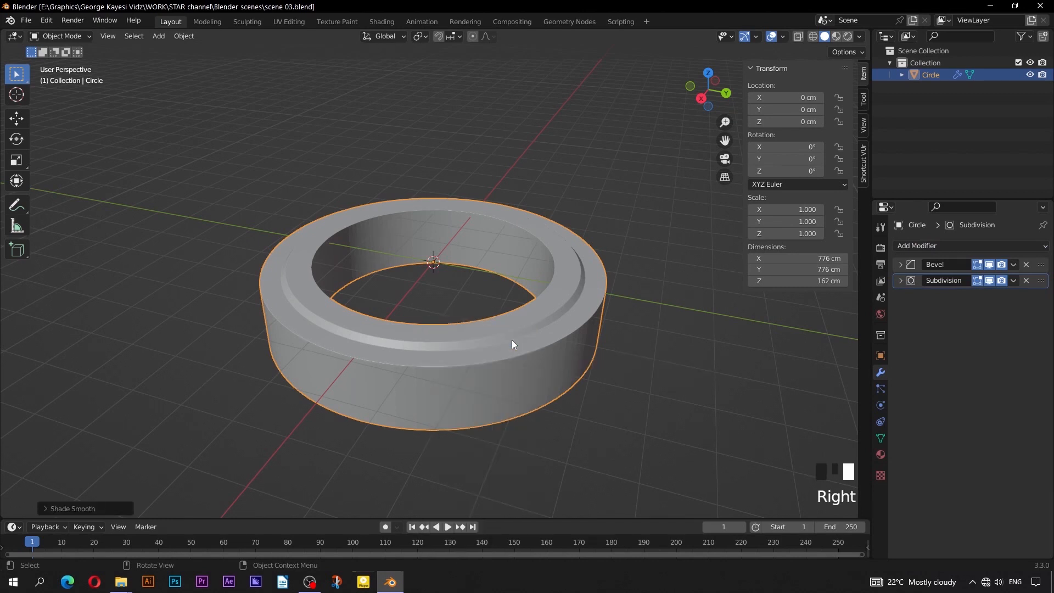
pyautogui.click(484, 376)
# - Rename the ring object as "base main"
pyautogui.doubleClick(931, 75)
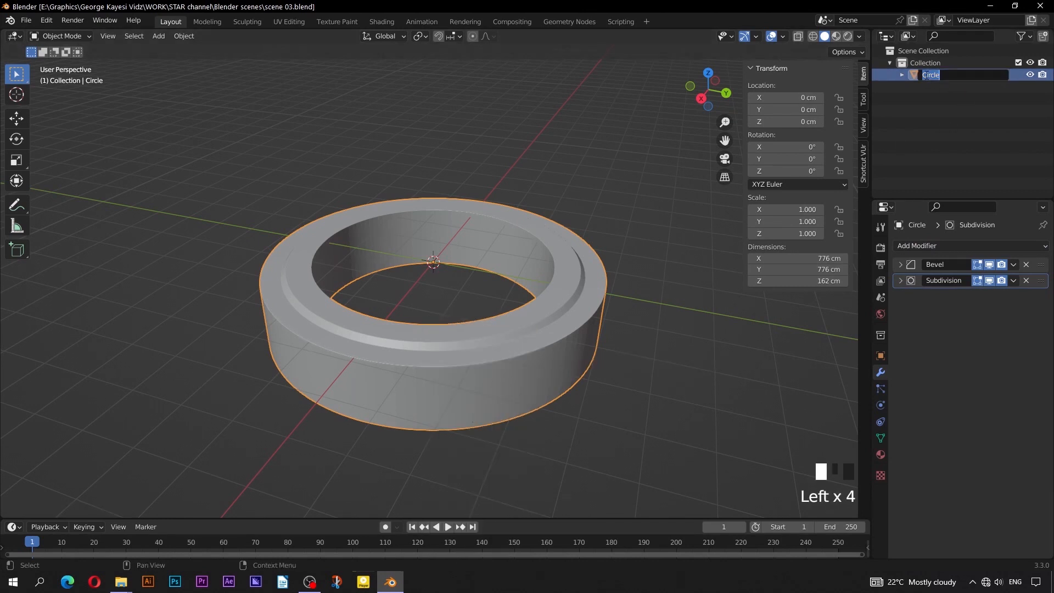
pyautogui.write('base ma')
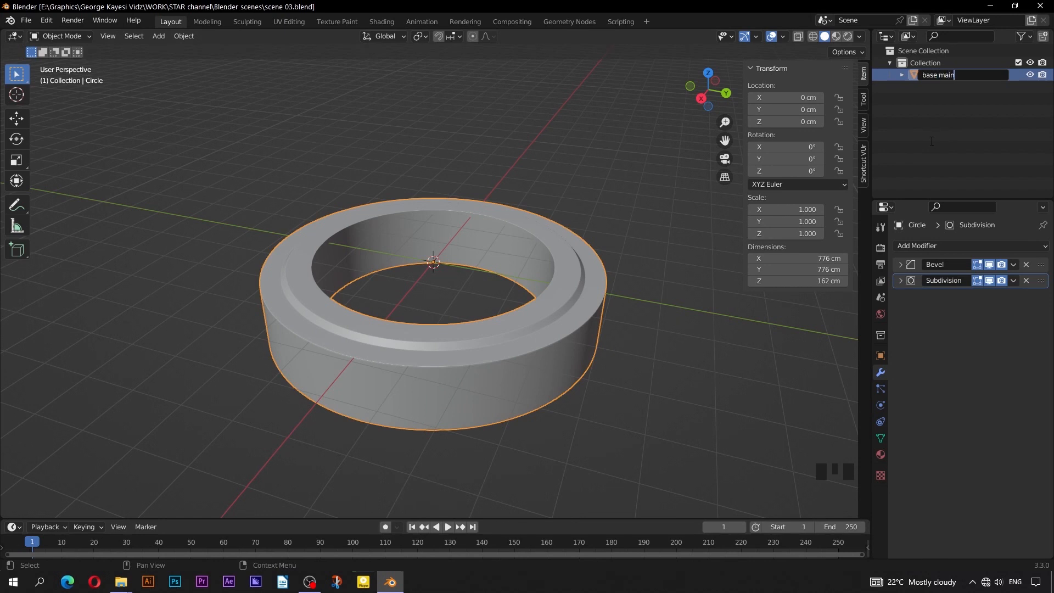
pyautogui.write('in')
pyautogui.press('Return')
# - Add a cylinder mesh with 64 vertices, a 550 cm radius and a 350 cm depth
pyautogui.scroll(-1, 413, 262)
pyautogui.click(158, 36)
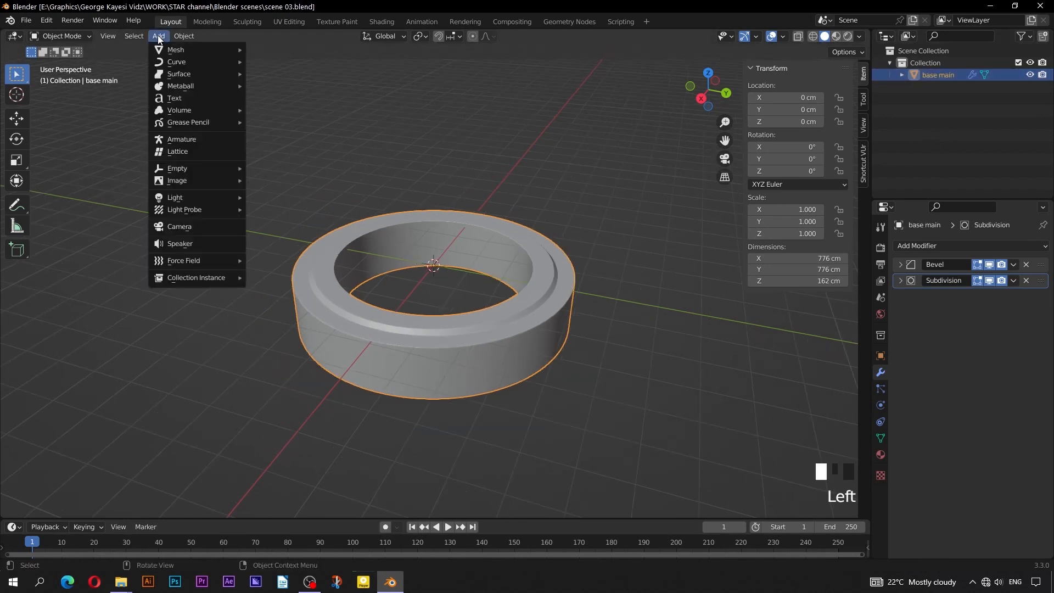
pyautogui.moveTo(239, 49)
pyautogui.click(260, 108)
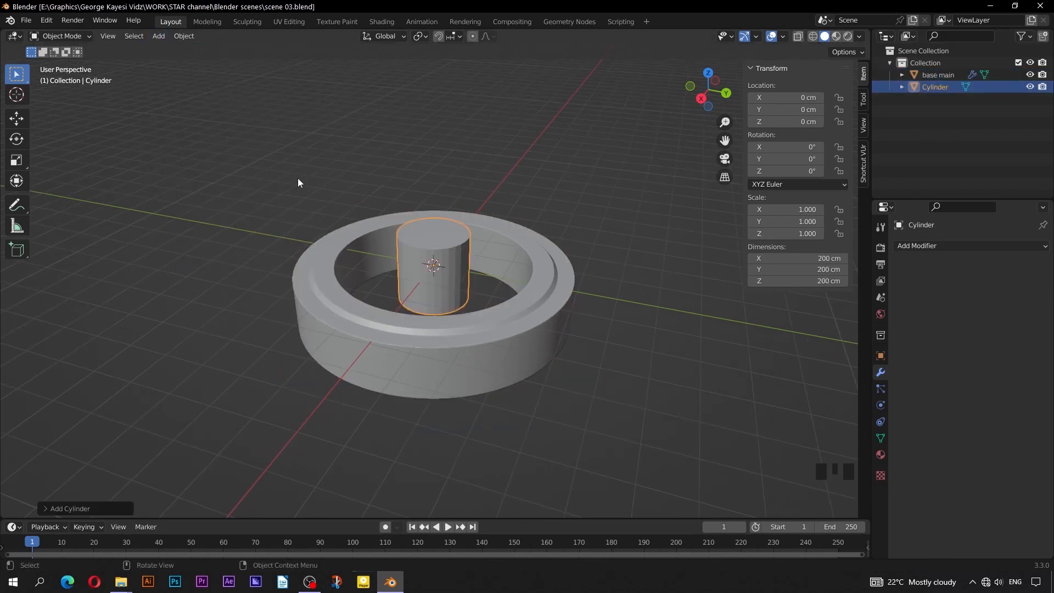
pyautogui.click(46, 509)
pyautogui.doubleClick(145, 365)
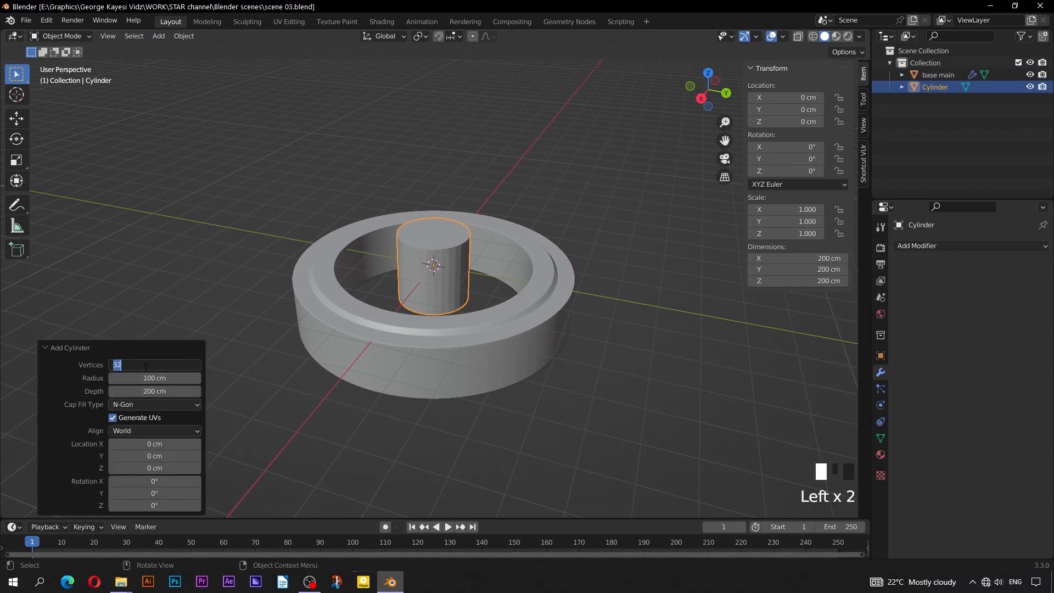
pyautogui.click(146, 378)
pyautogui.write('550')
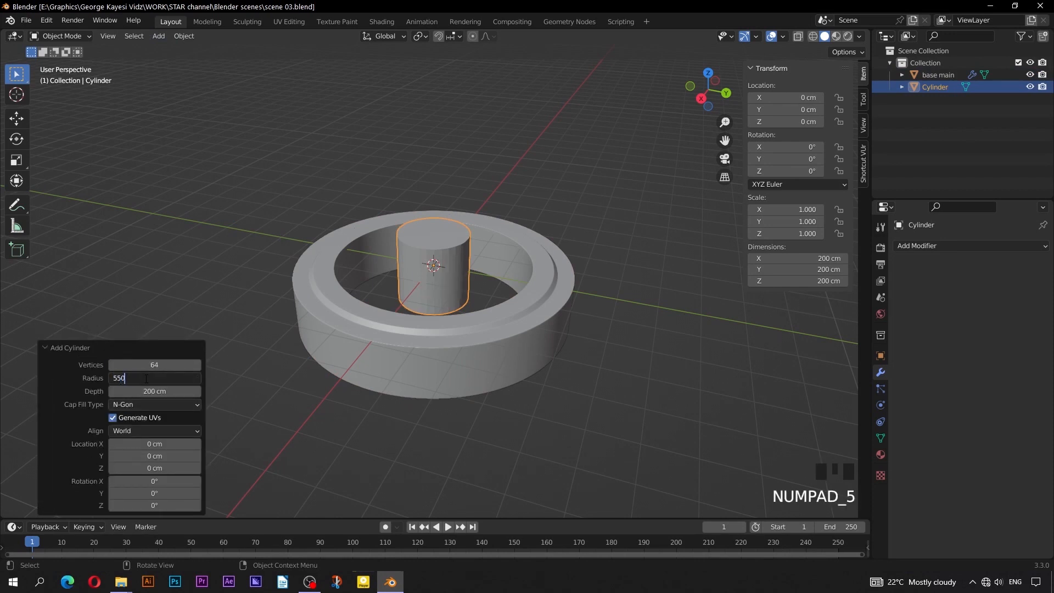
pyautogui.click(152, 391)
pyautogui.write('3')
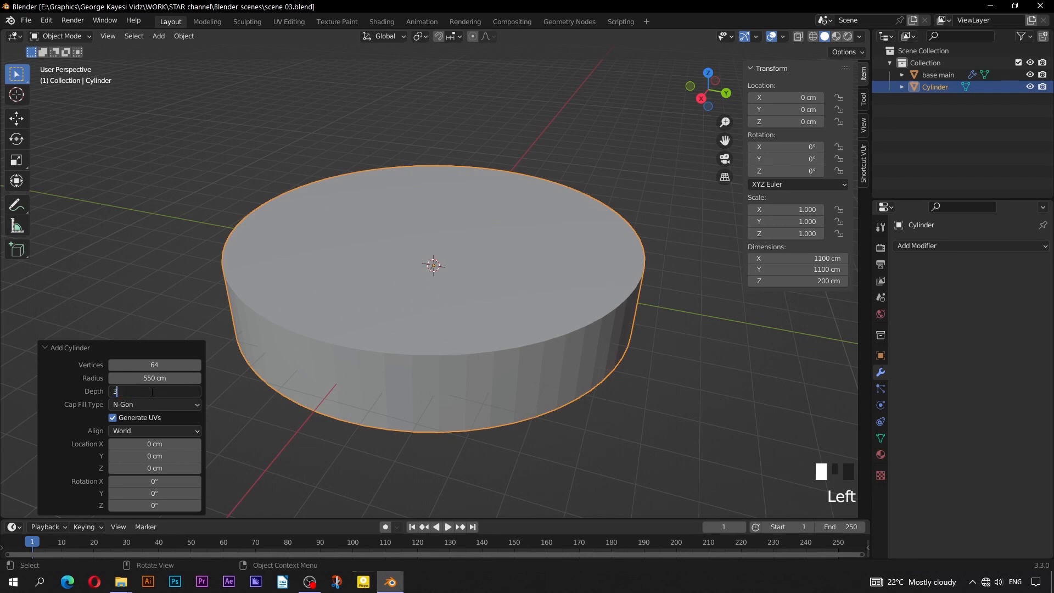
pyautogui.write('50')
pyautogui.press('Return')
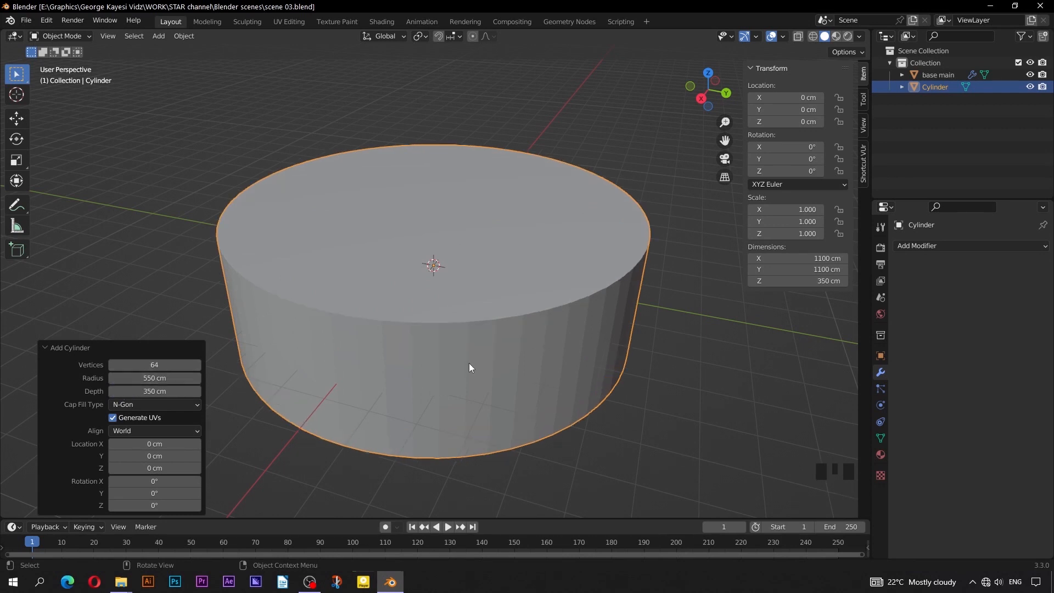
# - Rename the new cylinder as "base"
pyautogui.scroll(-1, 469, 363)
pyautogui.press('KP_1')
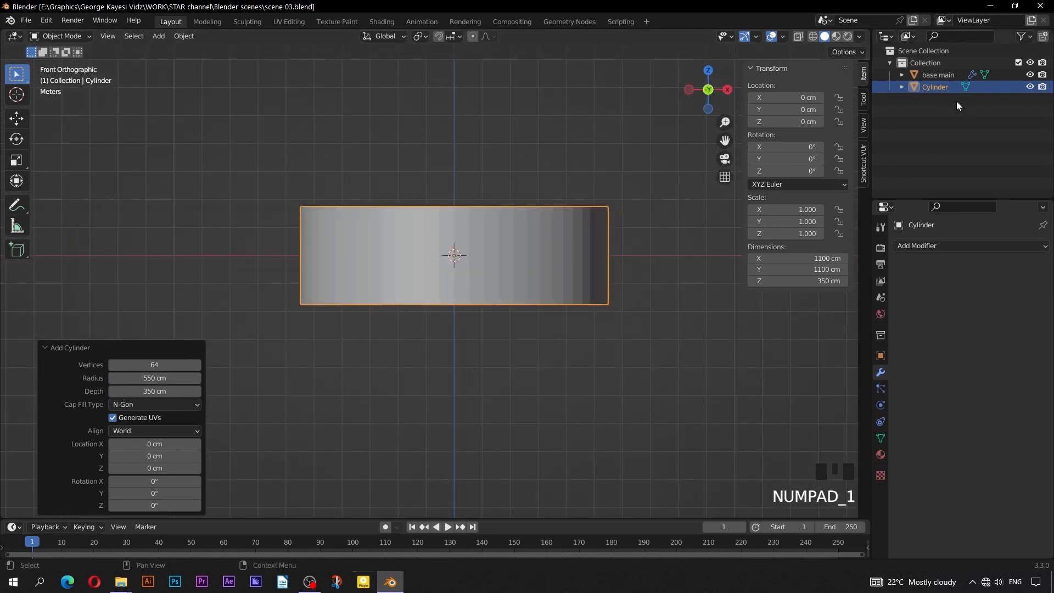
pyautogui.click(940, 89)
pyautogui.doubleClick(940, 89)
pyautogui.write('bas')
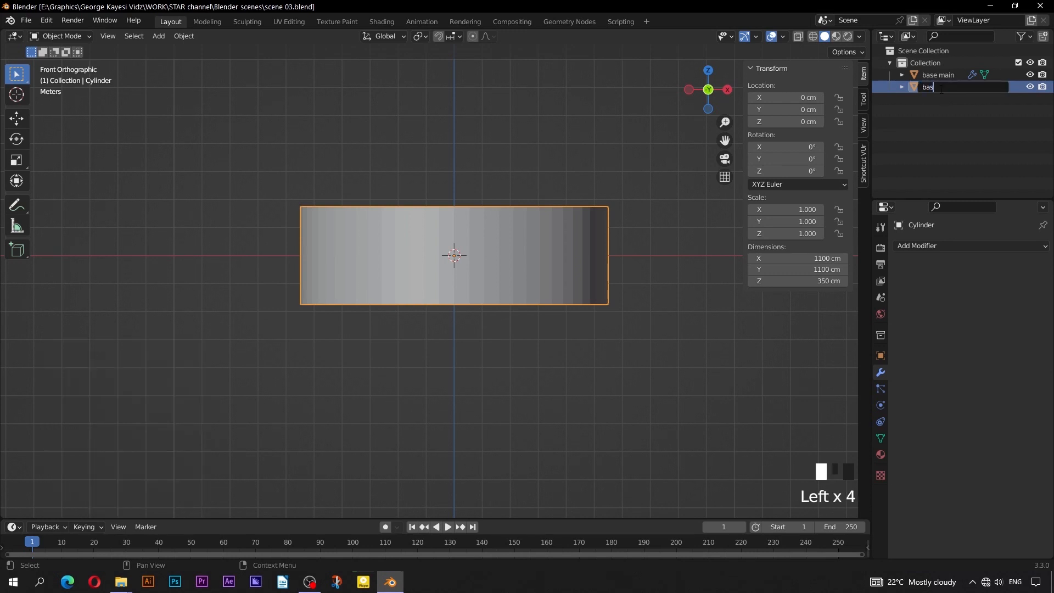
pyautogui.write('e')
pyautogui.press('Return')
# - Move the base cylinder down along Z by about 198 cm so the ring's rim protrudes above it
pyautogui.click(17, 118)
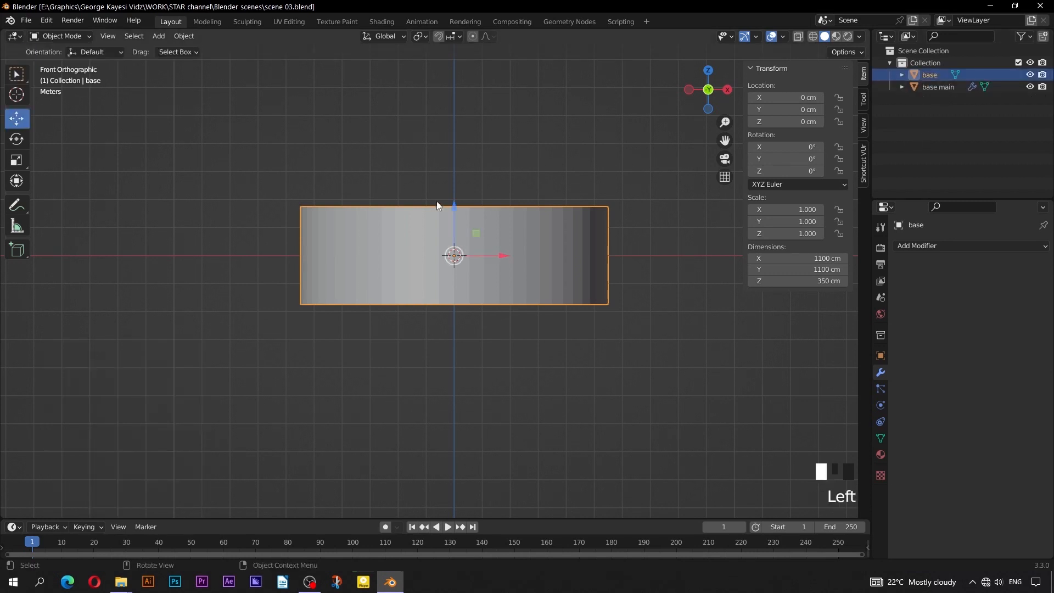
pyautogui.moveTo(454, 219); pyautogui.dragTo(463, 264)
pyautogui.moveTo(463, 265); pyautogui.dragTo(466, 291, button='middle')
pyautogui.scroll(-2, 465, 291)
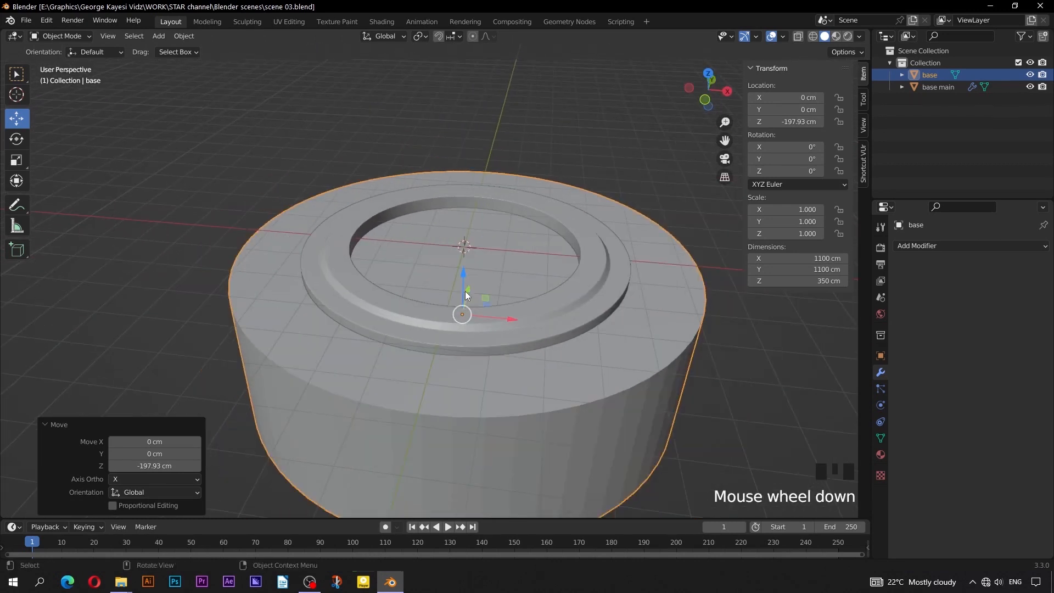
# - Inset the base cylinder's top face by about 222.5 cm in Edit Mode
pyautogui.press('KP_7')
pyautogui.press('Tab')
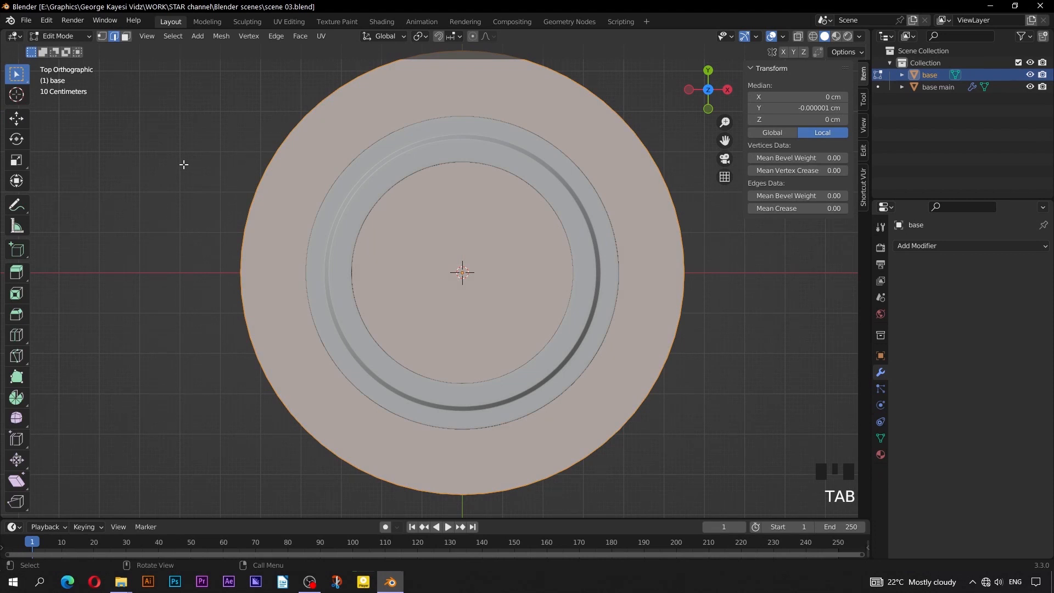
pyautogui.click(127, 39)
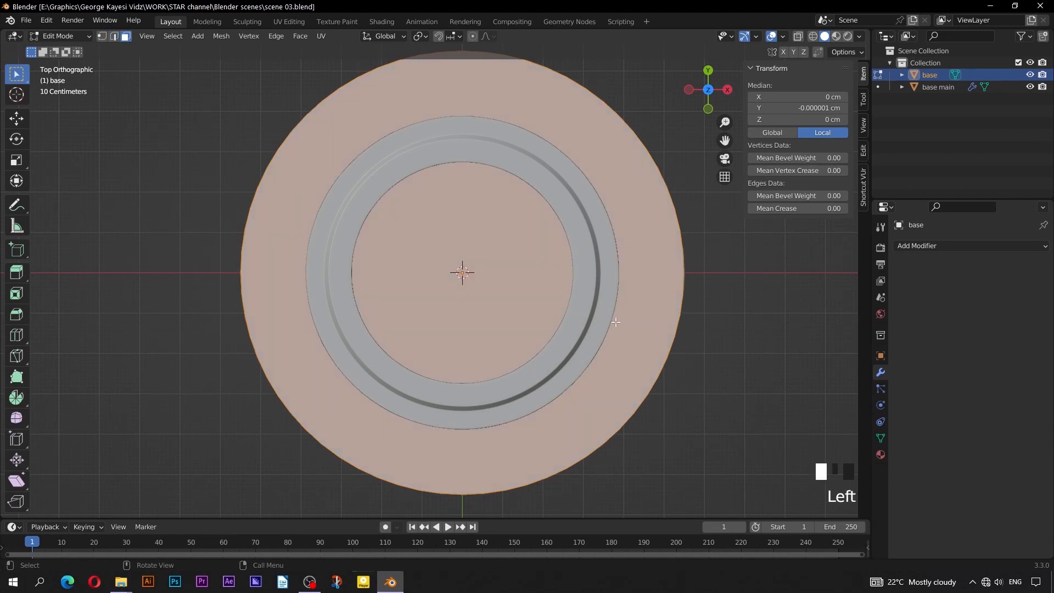
pyautogui.click(542, 311)
pyautogui.press('i')
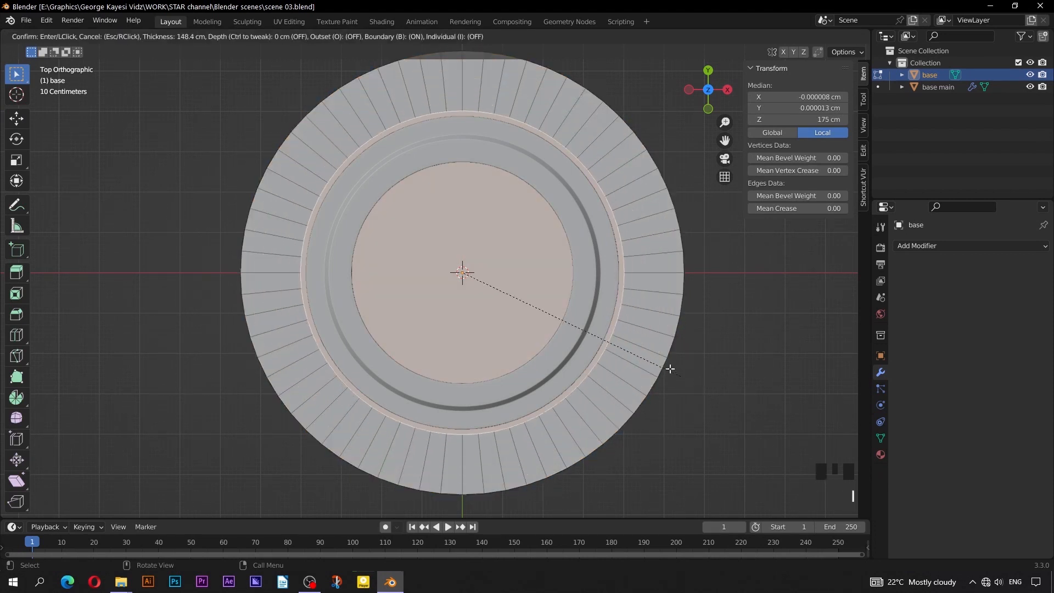
pyautogui.click(657, 356)
# - Turn on X-ray and scale the inset face up to about 1.045 so its edge lies within the ring's walls
pyautogui.hotkey('alt', '/')
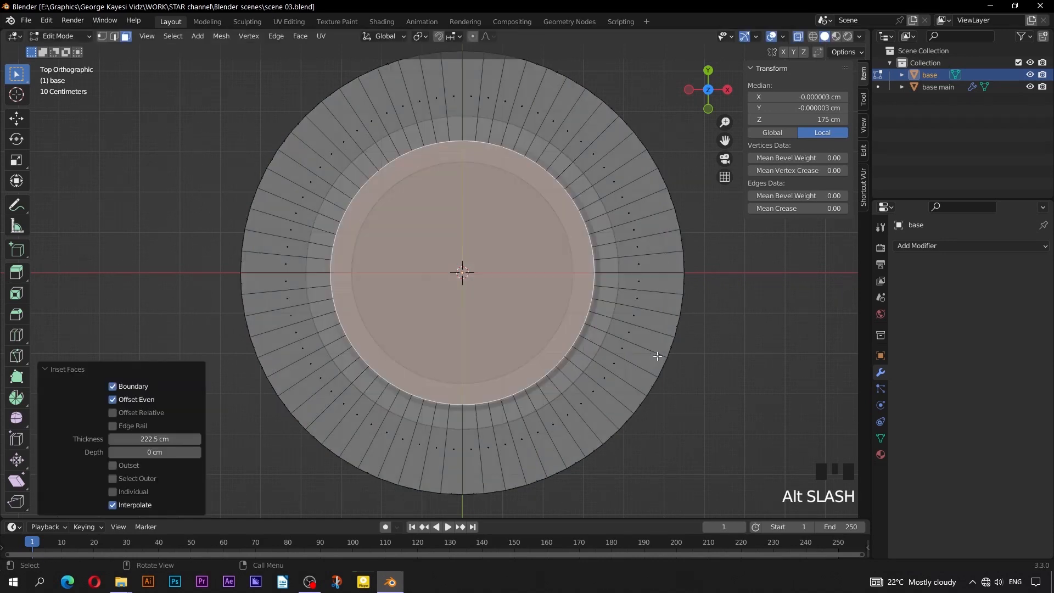
pyautogui.press('s')
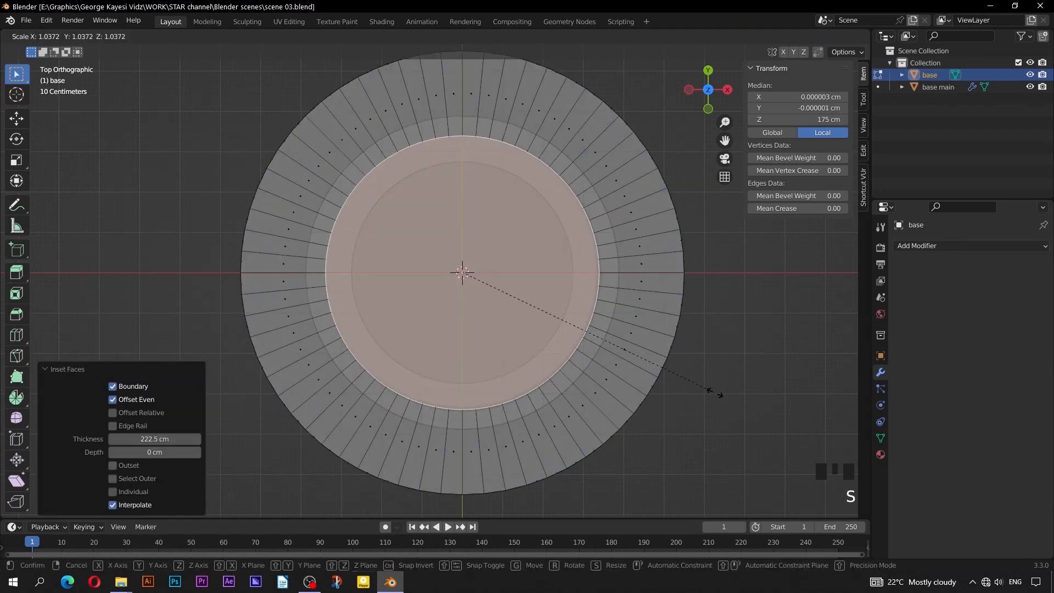
pyautogui.click(715, 393)
# - Extrude the inset face down about 296 cm to hollow out the base cylinder, and turn X-ray off
pyautogui.scroll(-2, 613, 354)
pyautogui.press('KP_1')
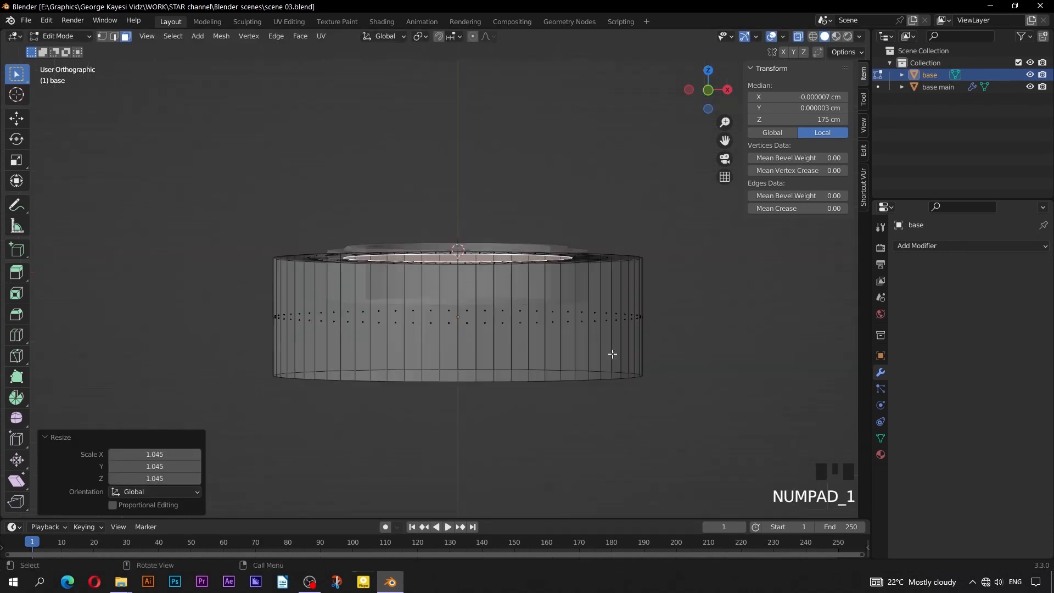
pyautogui.press('e')
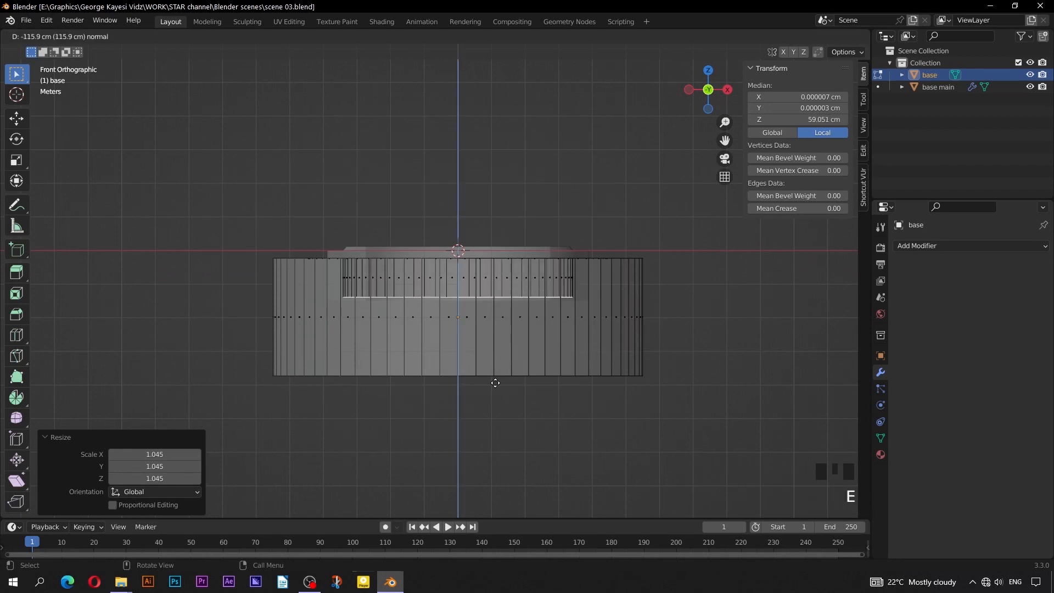
pyautogui.click(489, 407)
pyautogui.scroll(-1, 490, 371)
pyautogui.hotkey('alt', '/')
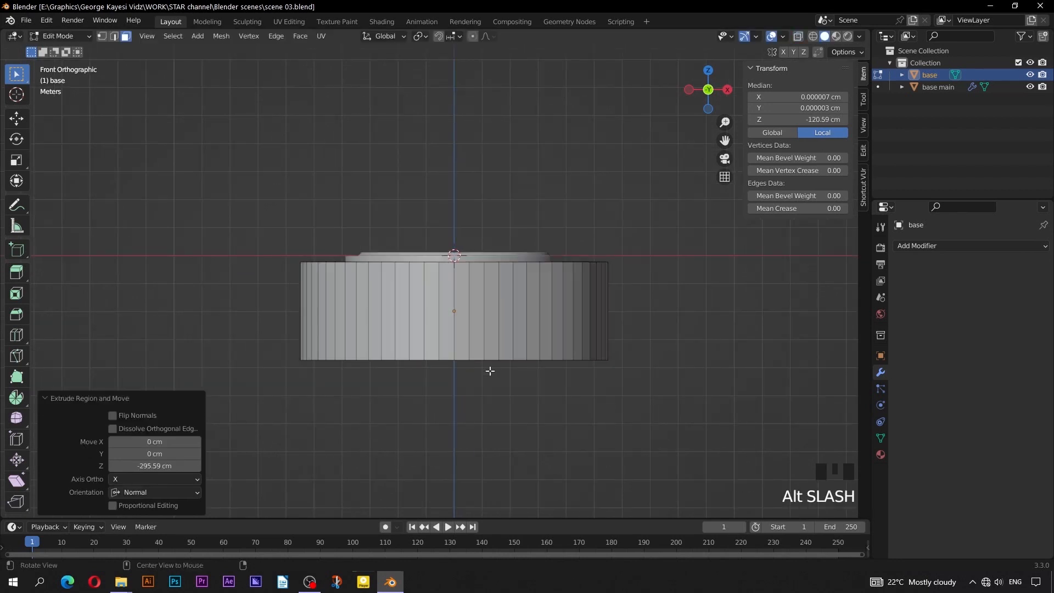
# - Return the base to Object Mode and deselect it
pyautogui.scroll(-2, 490, 370)
pyautogui.moveTo(522, 331); pyautogui.dragTo(492, 365, button='middle')
pyautogui.scroll(1, 492, 362)
pyautogui.press('Tab')
pyautogui.click(610, 413)
pyautogui.scroll(2, 578, 391)
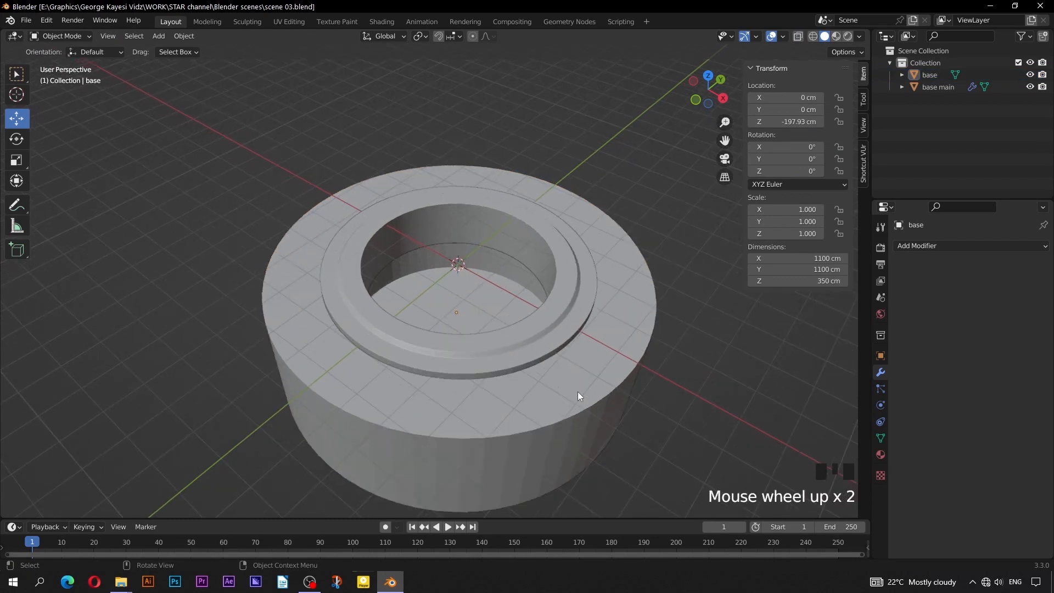
# - Add a UV sphere at the world origin, inside the ring's opening
pyautogui.click(158, 36)
pyautogui.moveTo(220, 50)
pyautogui.click(280, 86)
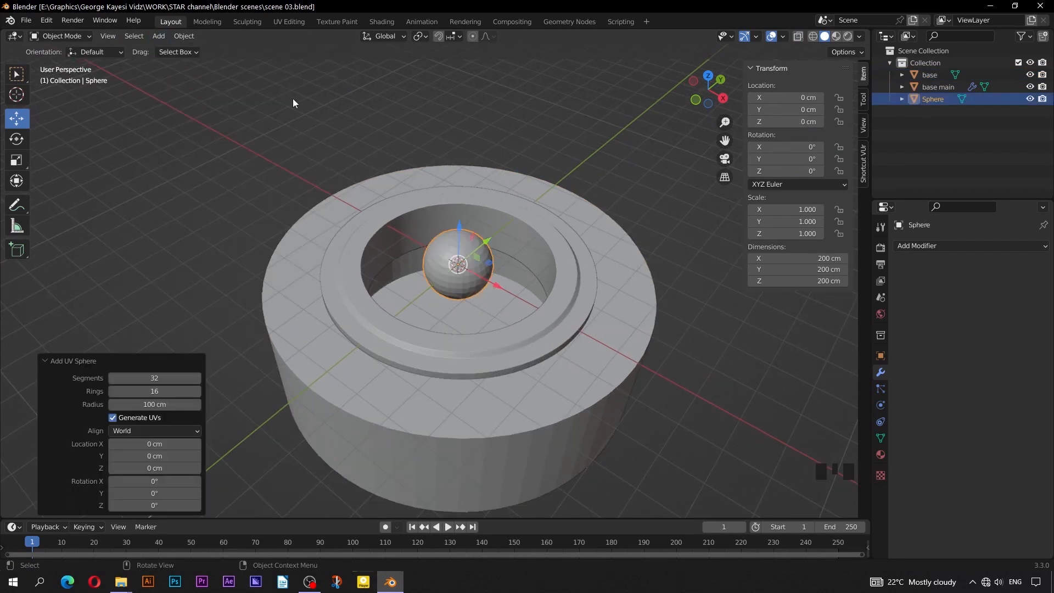
pyautogui.press('KP_7')
pyautogui.scroll(2, 443, 261)
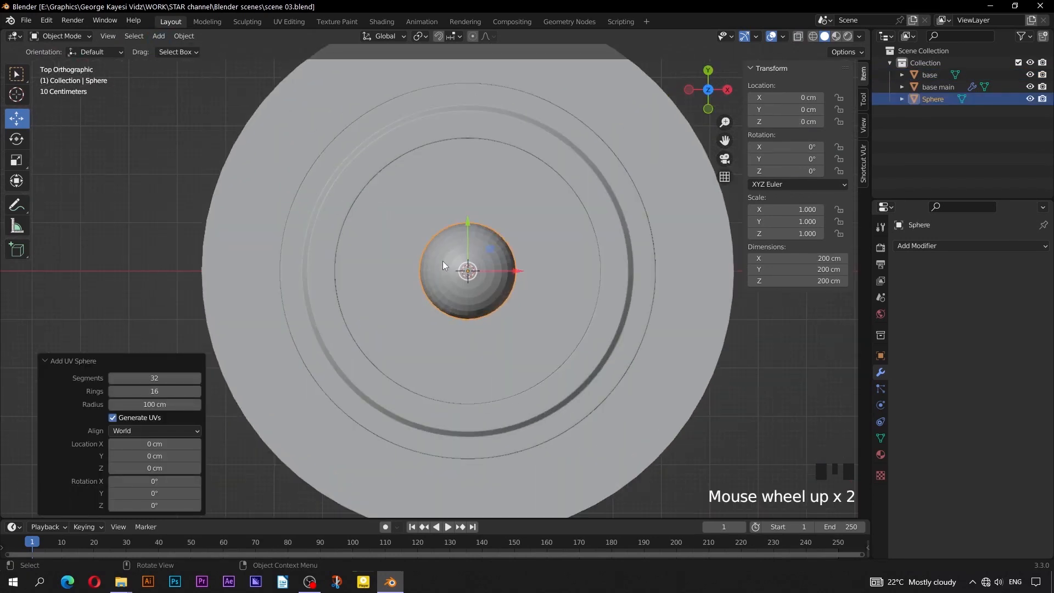
# - Set the new sphere to 64 segments, 32 rings and a radius of 275 cm
pyautogui.click(142, 380)
pyautogui.write('64')
pyautogui.press('Return')
pyautogui.click(144, 391)
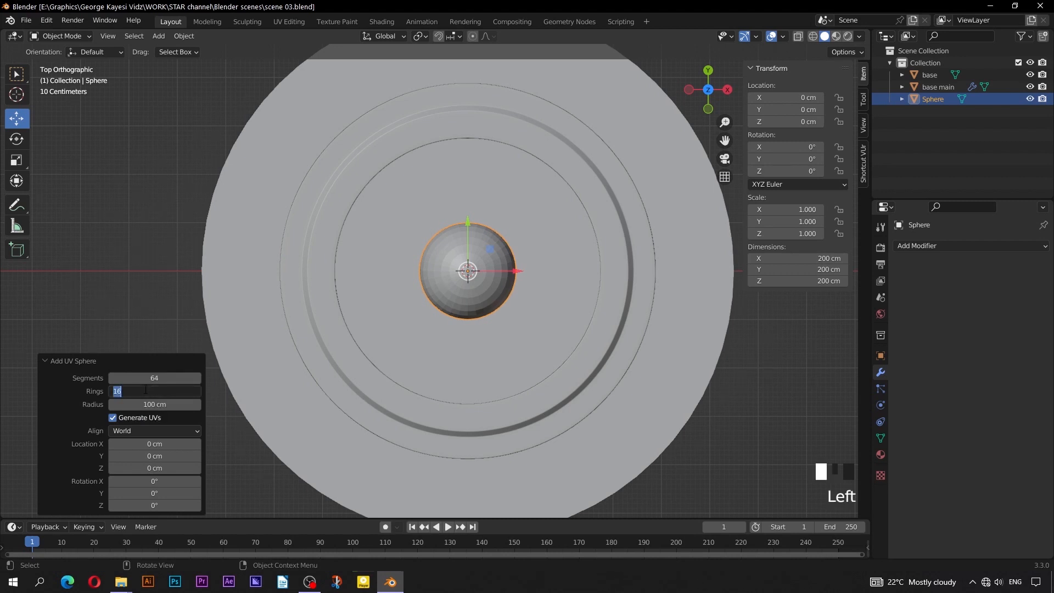
pyautogui.write('32')
pyautogui.press('Return')
pyautogui.click(146, 404)
pyautogui.write('27')
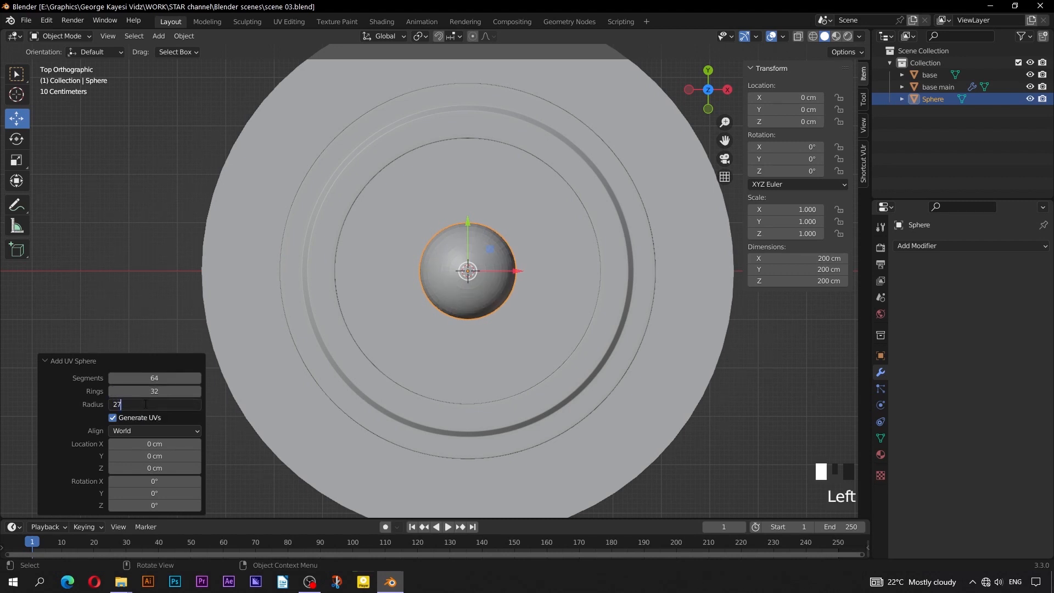
pyautogui.write('5')
pyautogui.press('Return')
pyautogui.click(57, 357)
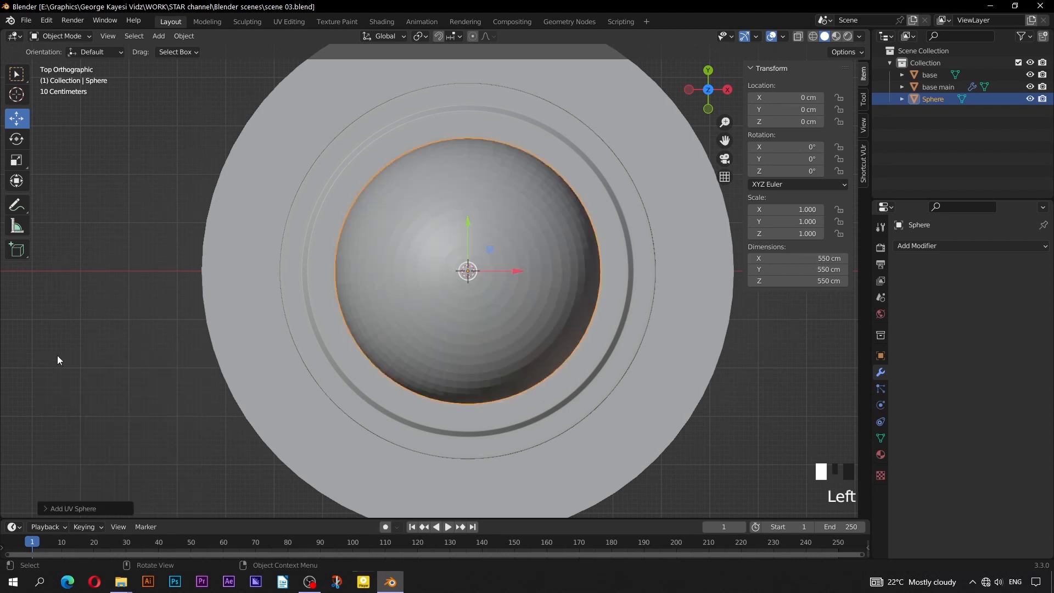
# - Delete the lower half of the sphere in Edit Mode, using X-ray to select through the mesh
pyautogui.press('KP_1')
pyautogui.keyDown('shift'); pyautogui.moveTo(452, 271); pyautogui.dragTo(421, 292, button='middle'); pyautogui.keyUp('shift')
pyautogui.hotkey('alt', '/')
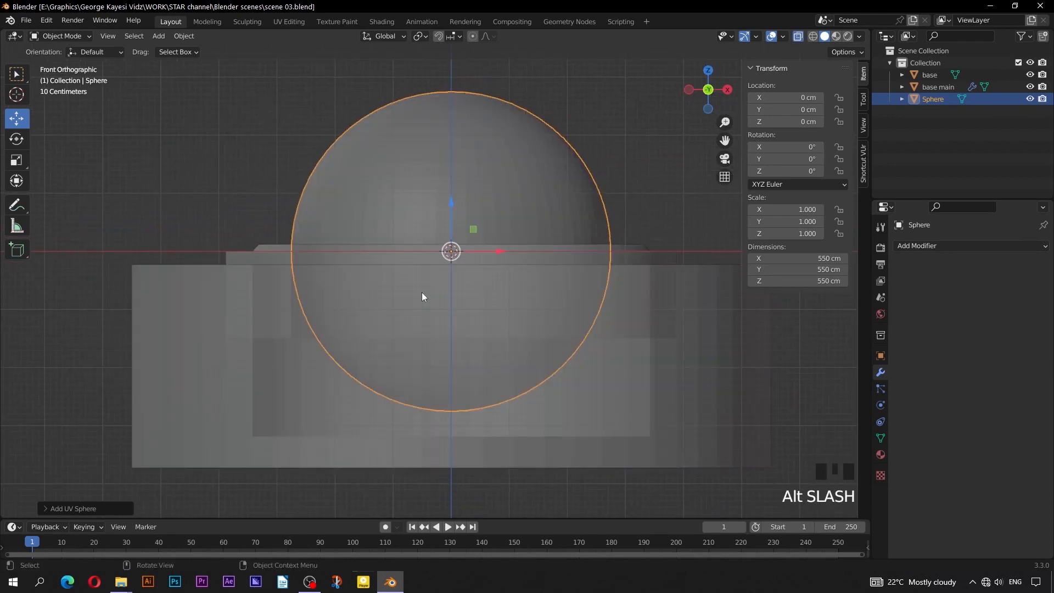
pyautogui.press('Tab')
pyautogui.moveTo(695, 448); pyautogui.dragTo(222, 252)
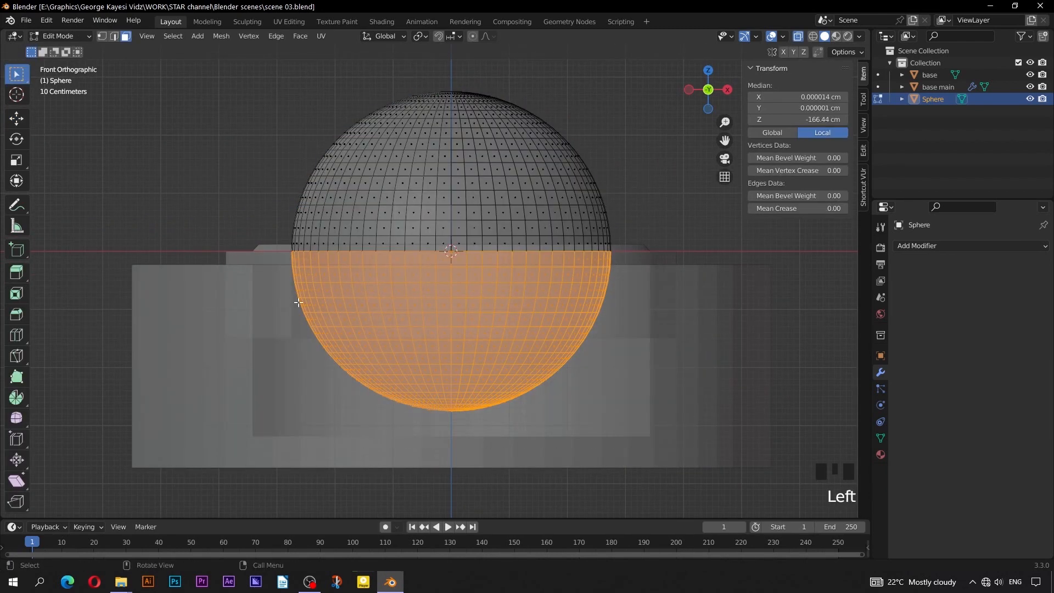
pyautogui.press('Delete')
pyautogui.click(341, 322)
pyautogui.hotkey('alt', '/')
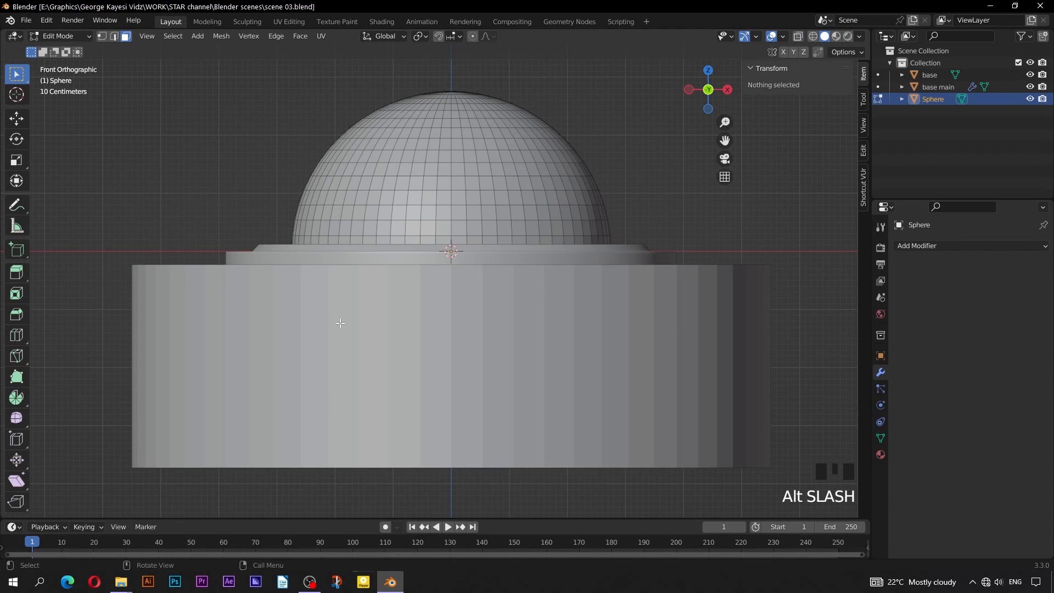
# - Isolate the half sphere in local view and return it to Object Mode
pyautogui.press('/')
pyautogui.moveTo(494, 332); pyautogui.dragTo(547, 312, button='middle')
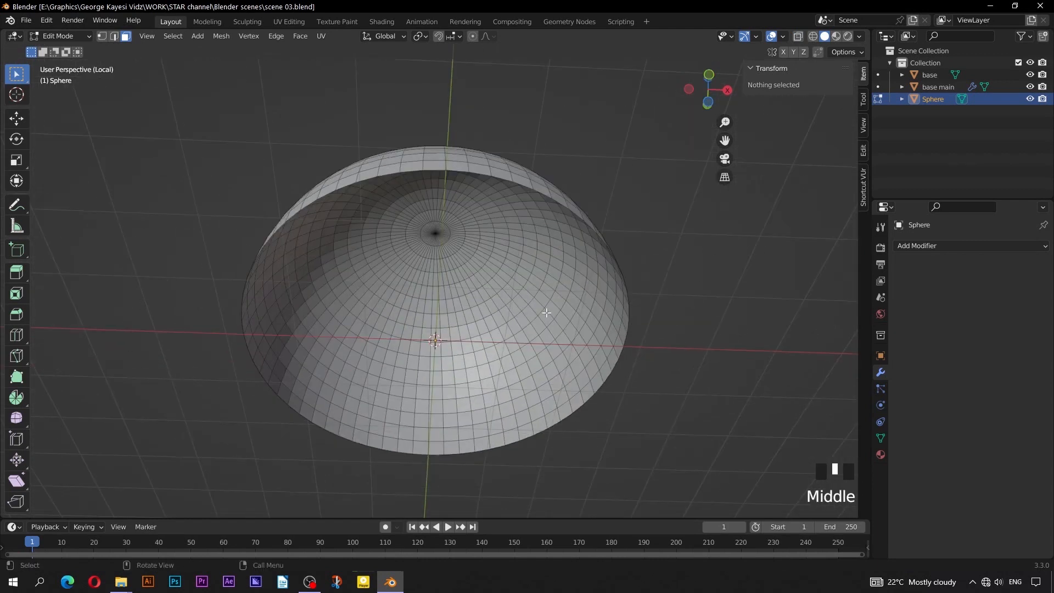
pyautogui.press('Tab')
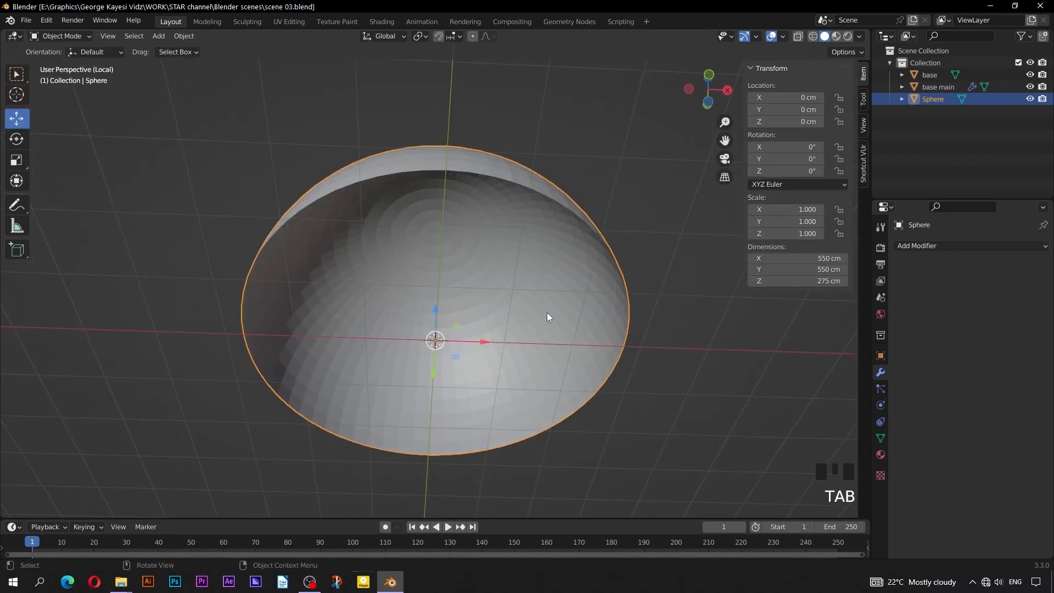
# - Add a Solidify modifier to the half sphere with 10 cm thickness and Even Thickness enabled
pyautogui.click(953, 246)
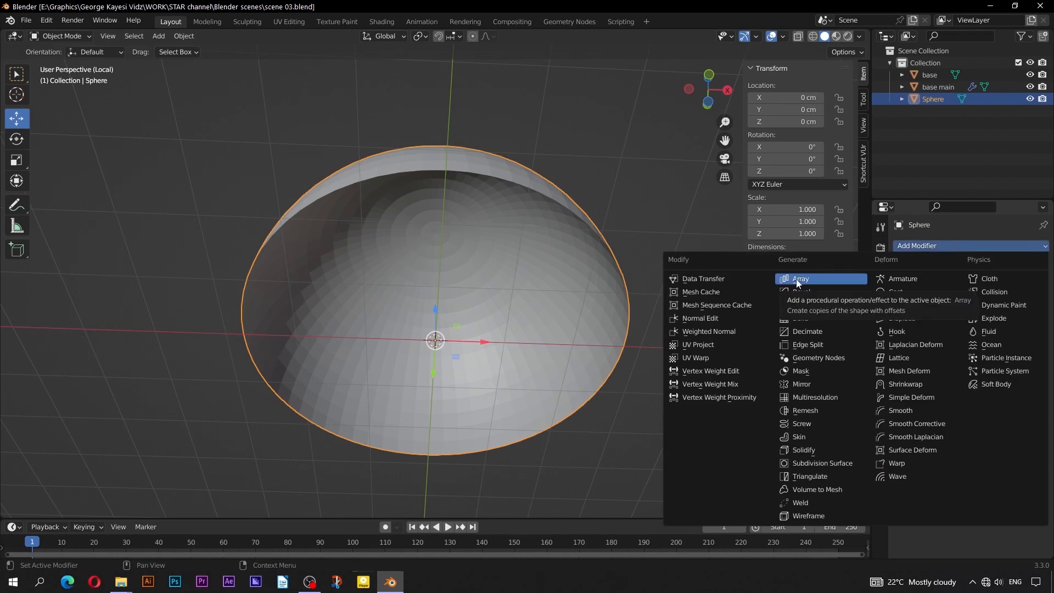
pyautogui.click(804, 450)
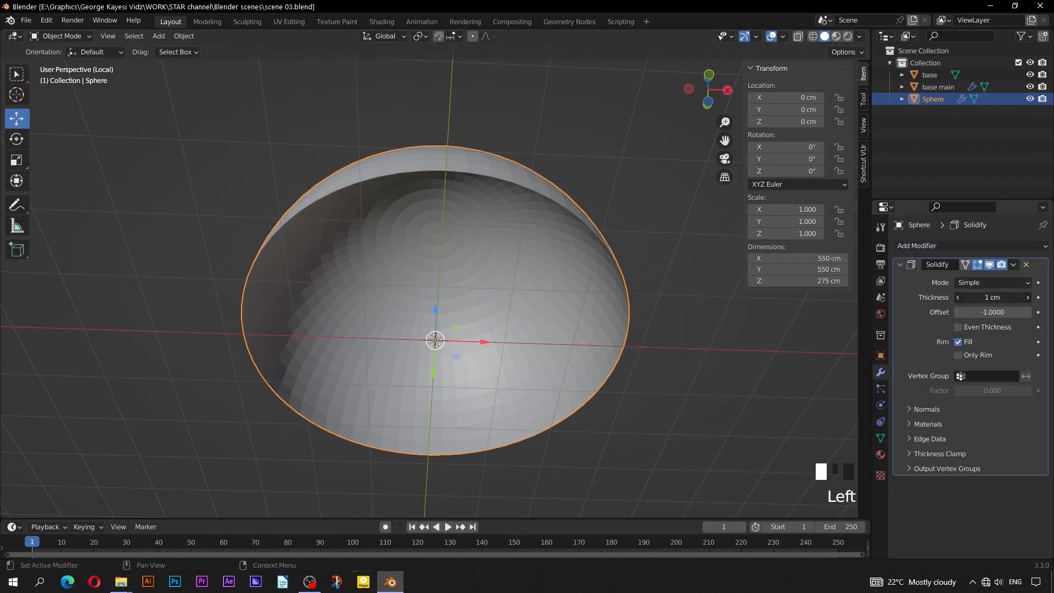
pyautogui.click(993, 298)
pyautogui.write('10')
pyautogui.press('Return')
pyautogui.click(957, 328)
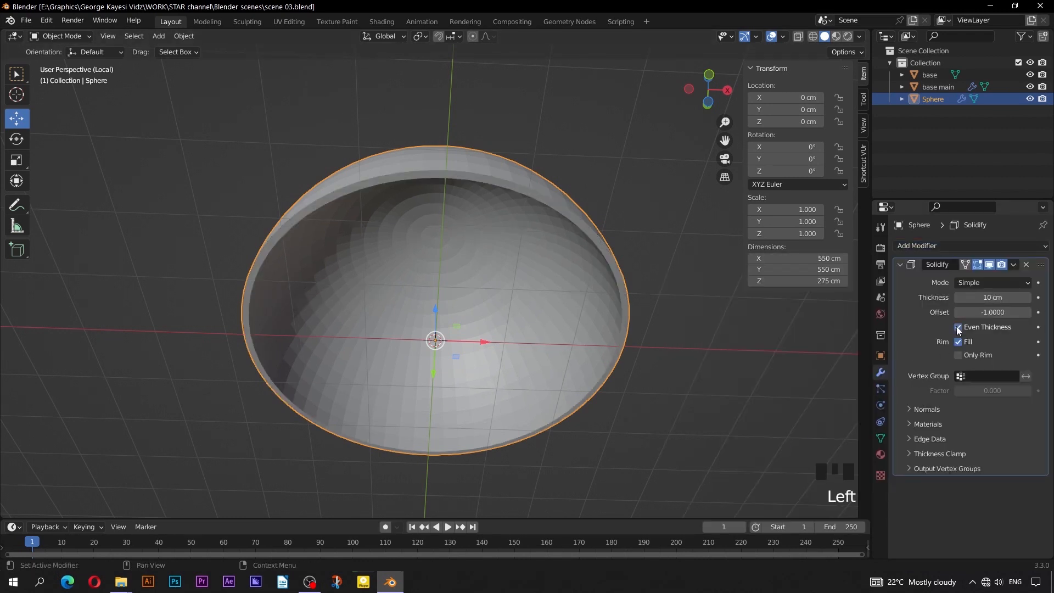
pyautogui.click(900, 264)
# - Add a Bevel modifier to the half sphere with an amount of 1 cm and 4 segments
pyautogui.click(933, 245)
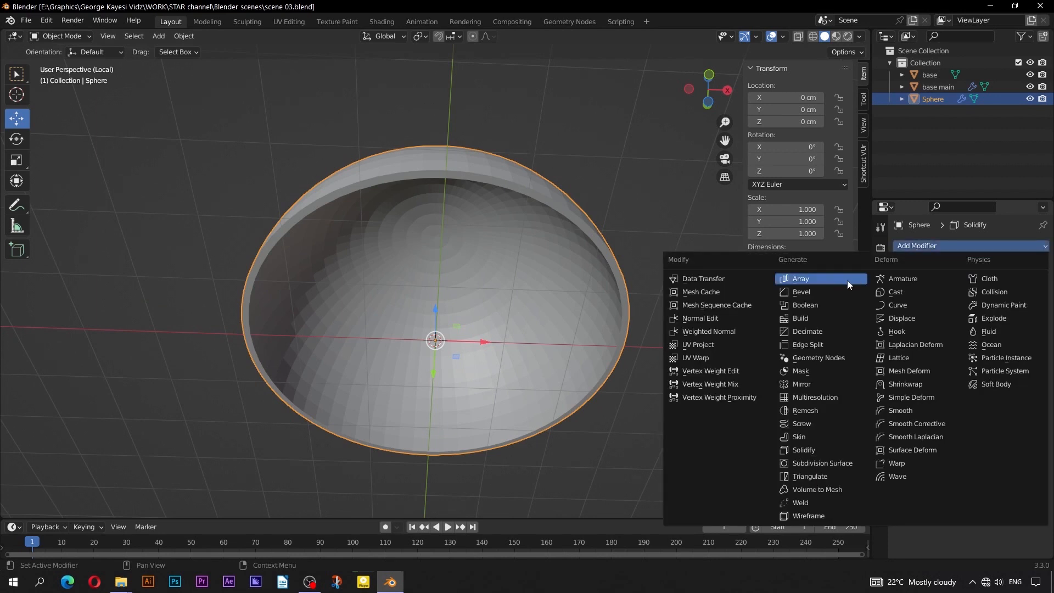
pyautogui.click(825, 292)
pyautogui.click(993, 326)
pyautogui.write('1')
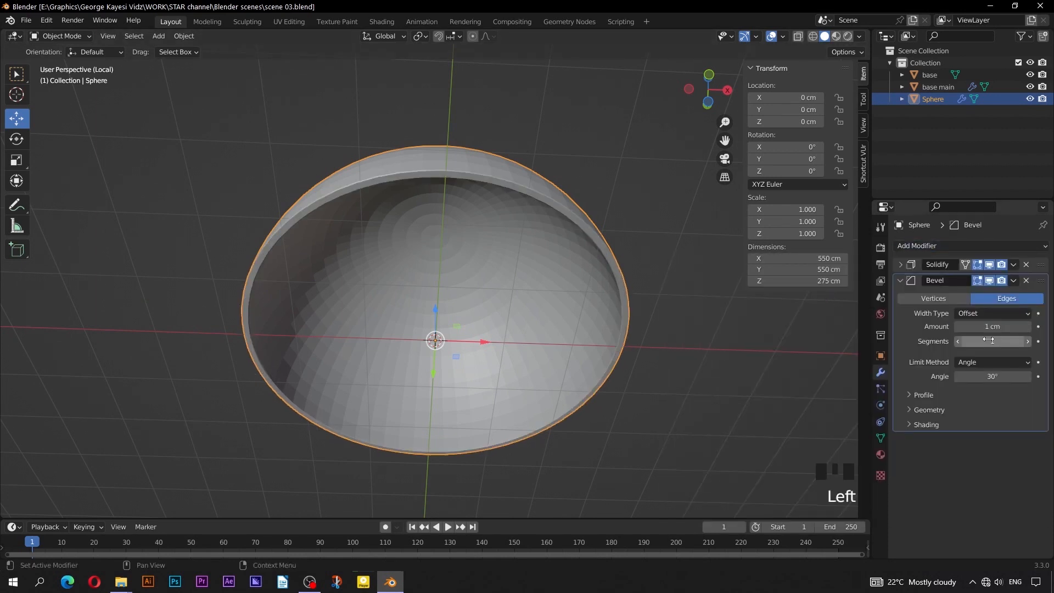
pyautogui.doubleClick(990, 341)
pyautogui.write('4')
pyautogui.press('Return')
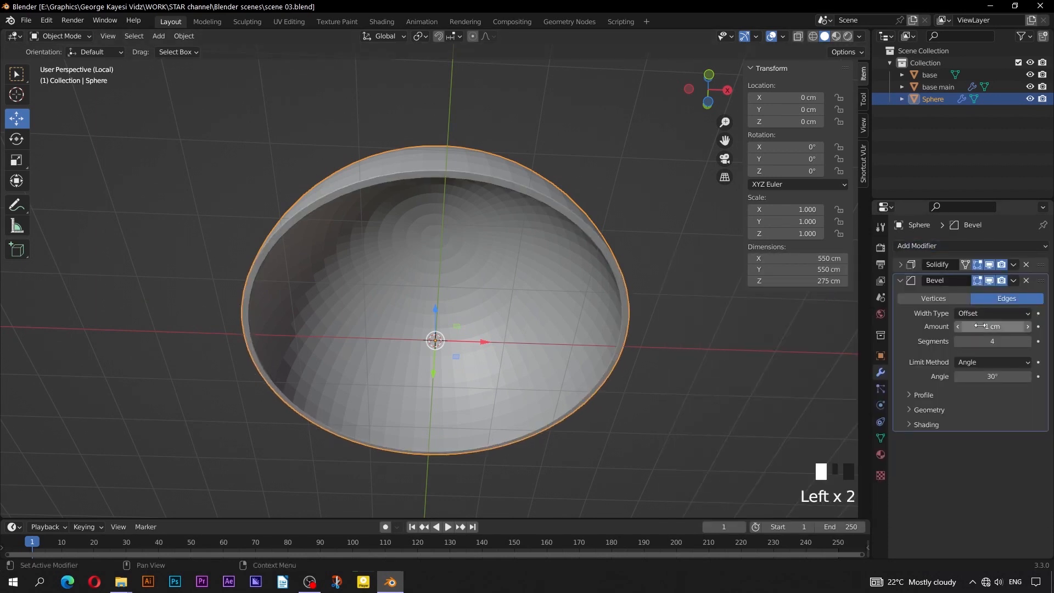
pyautogui.click(900, 280)
# - Add a Subdivision Surface modifier to the half sphere and set its render level to 1
pyautogui.click(941, 246)
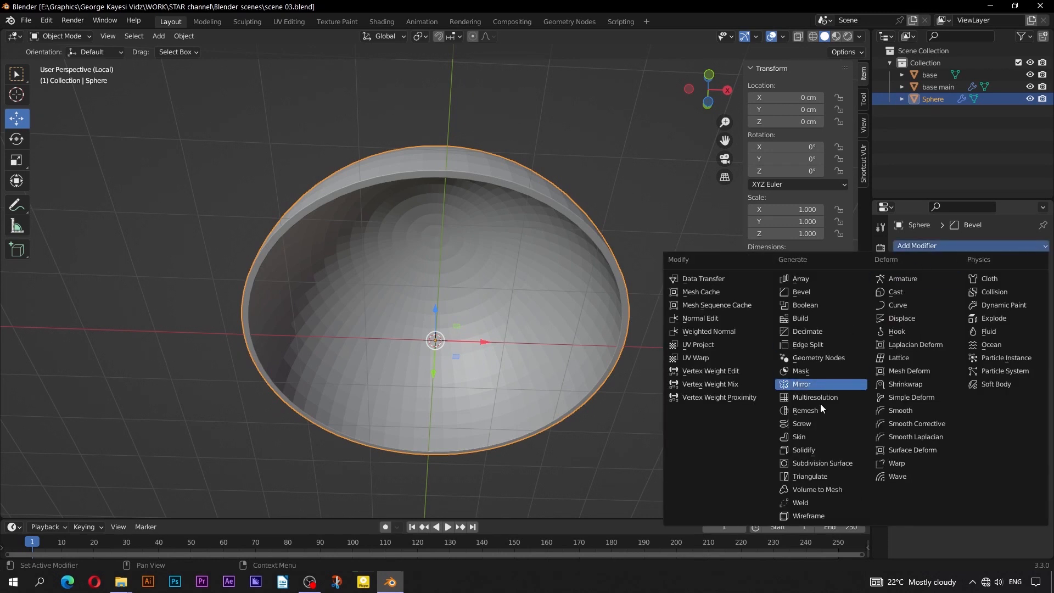
pyautogui.click(823, 465)
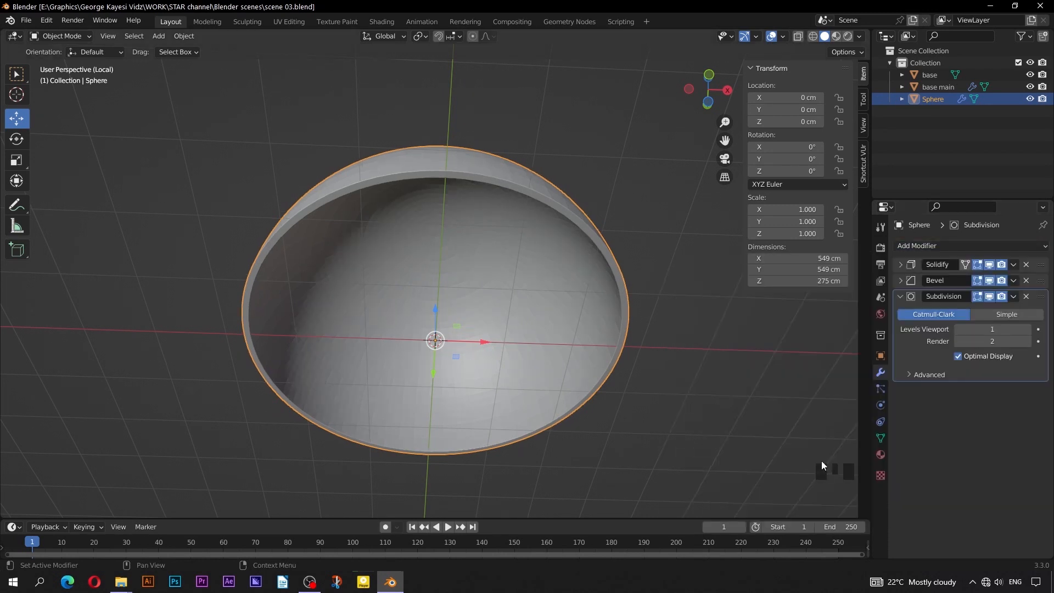
pyautogui.click(955, 339)
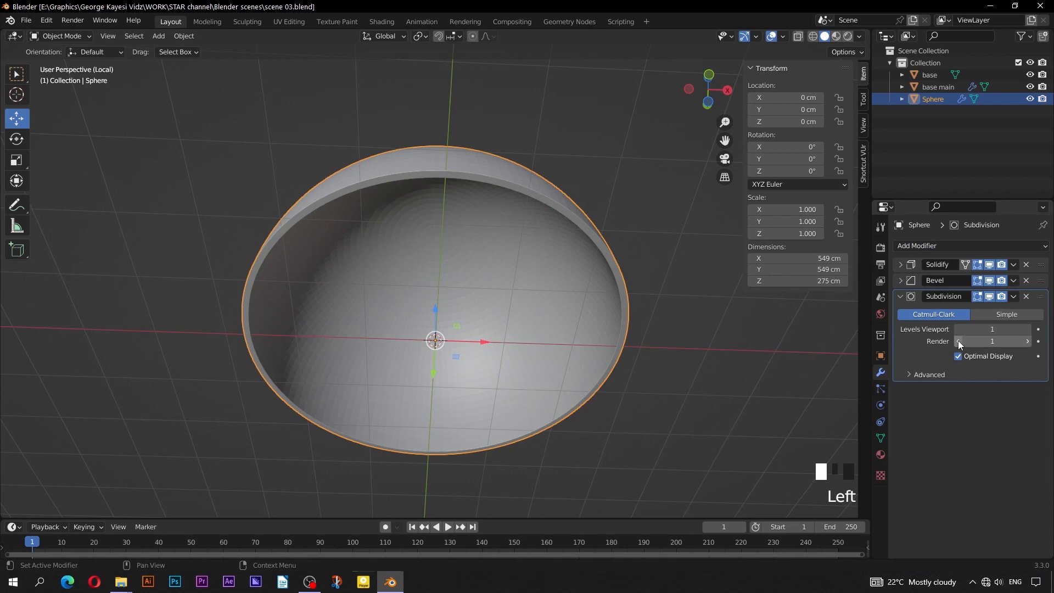
pyautogui.click(900, 296)
# - Apply Shade Smooth to the half sphere and deselect it
pyautogui.moveTo(521, 315); pyautogui.dragTo(476, 344, button='middle')
pyautogui.scroll(1, 475, 364)
pyautogui.rightClick(509, 295)
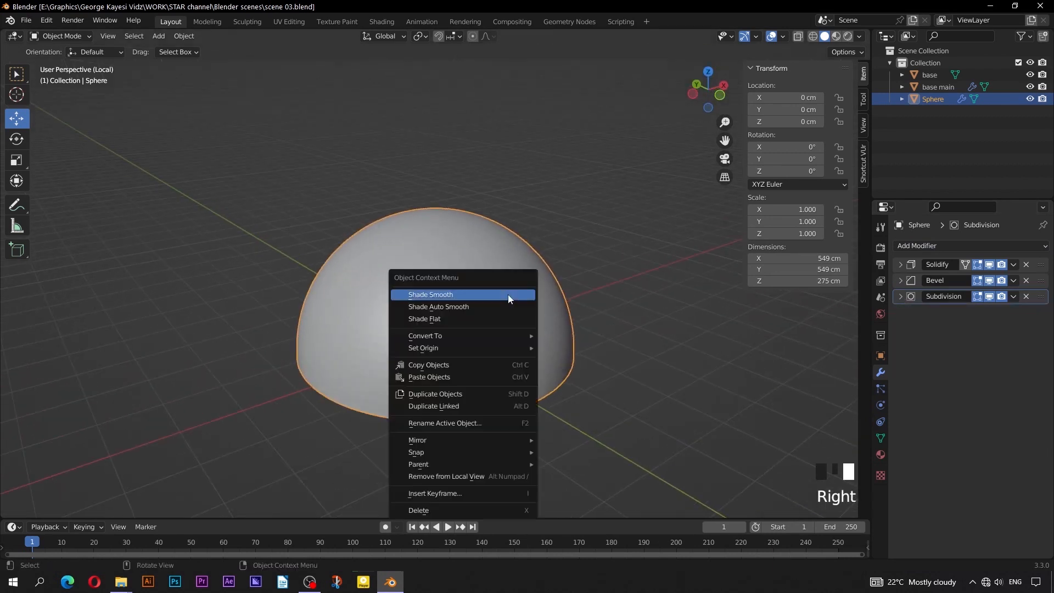
pyautogui.click(508, 298)
pyautogui.click(646, 397)
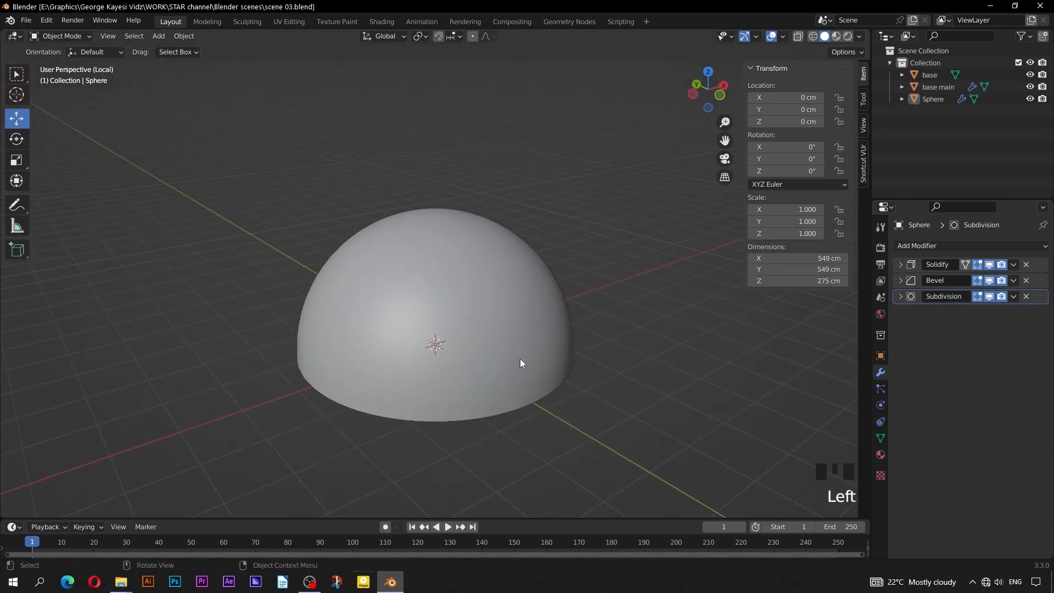
# - Duplicate the half sphere in place and leave local view
pyautogui.click(520, 358)
pyautogui.press('KP_1')
pyautogui.scroll(2, 473, 352)
pyautogui.scroll(1, 483, 318)
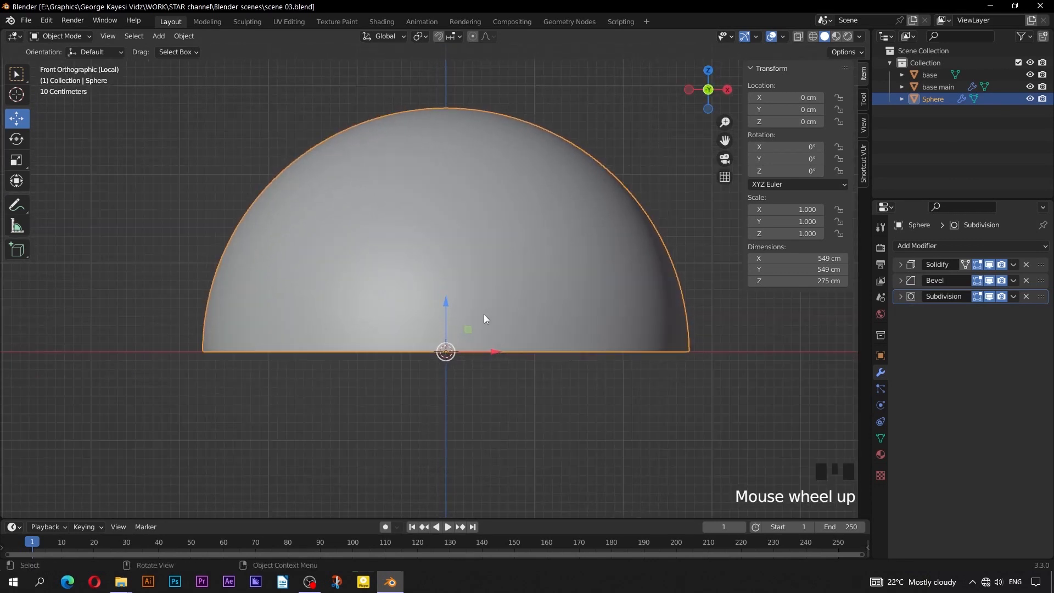
pyautogui.hotkey('shift', 'd')
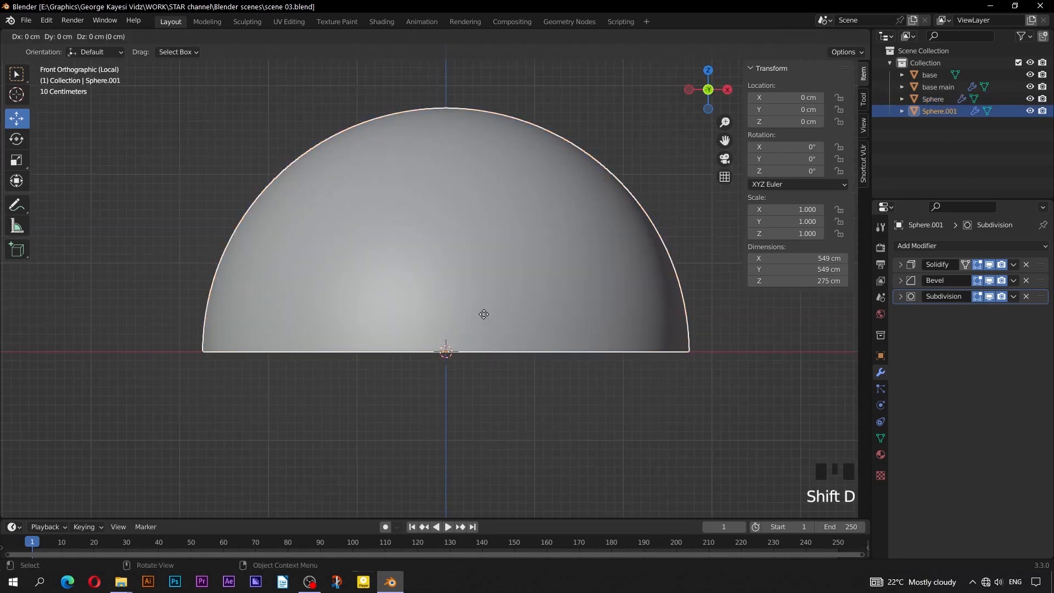
pyautogui.rightClick(484, 318)
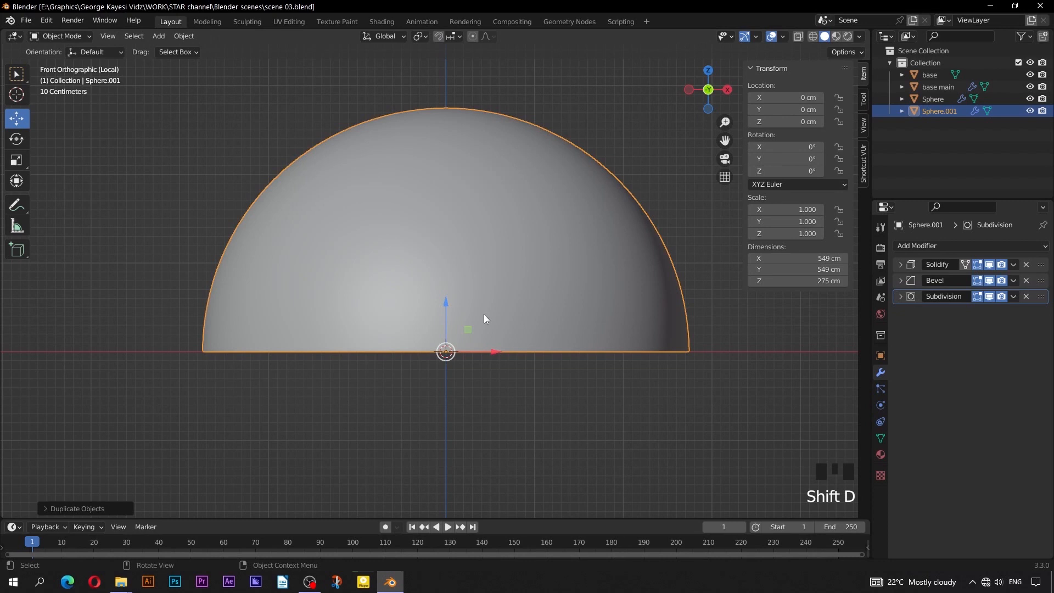
pyautogui.press('/')
# - Scale the duplicate half sphere to 0.954 with X-ray on so it nests inside the original, and turn X-ray off
pyautogui.scroll(1, 496, 157)
pyautogui.click(911, 112)
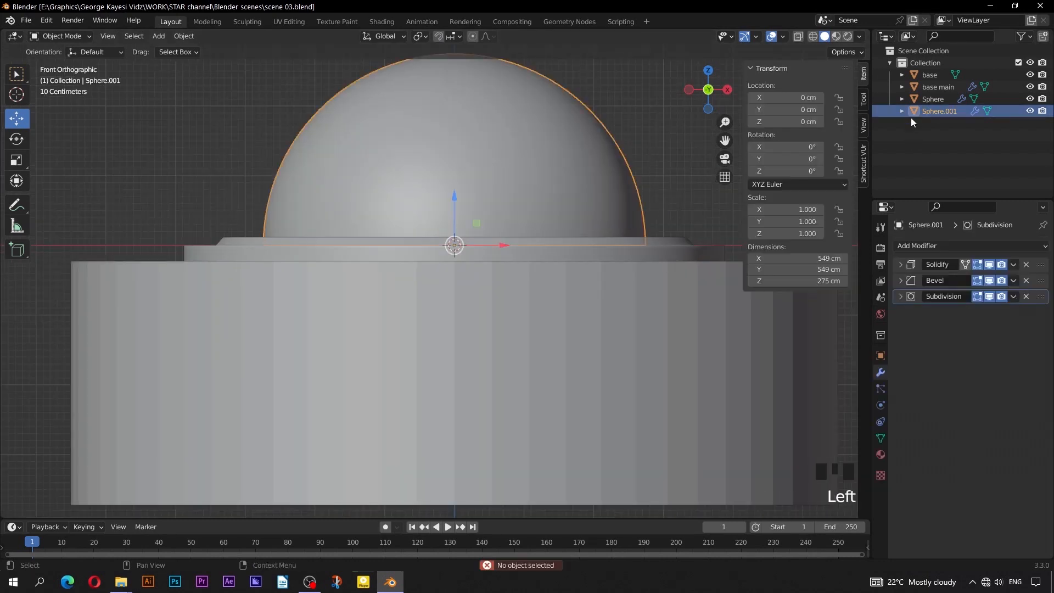
pyautogui.hotkey('alt', '/')
pyautogui.keyDown('shift'); pyautogui.moveTo(526, 195); pyautogui.dragTo(522, 283, button='middle'); pyautogui.keyUp('shift')
pyautogui.scroll(1, 522, 282)
pyautogui.press('s')
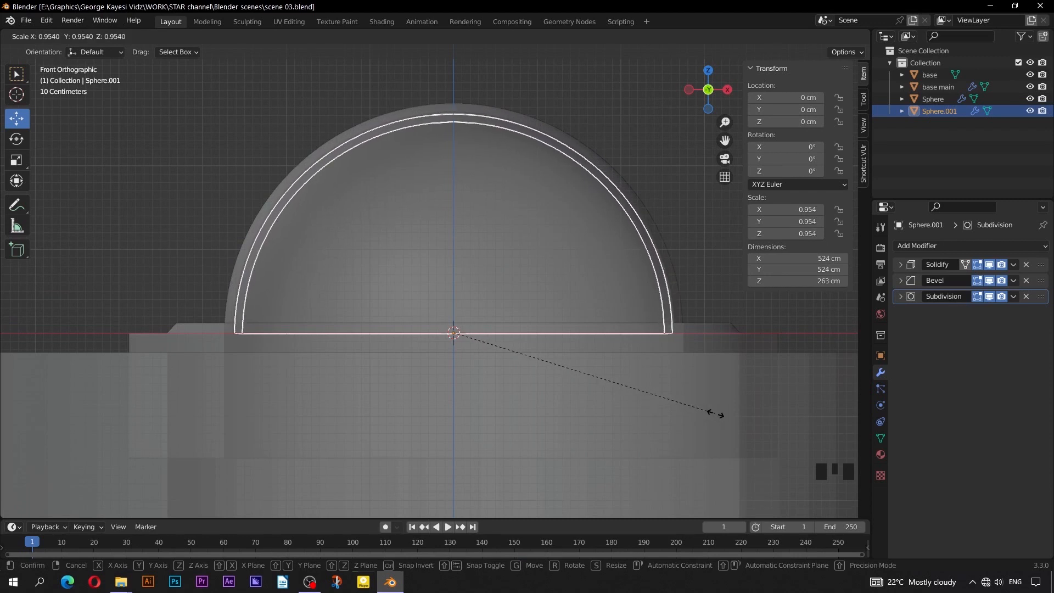
pyautogui.click(716, 414)
pyautogui.press('Tab')
pyautogui.press('Tab')
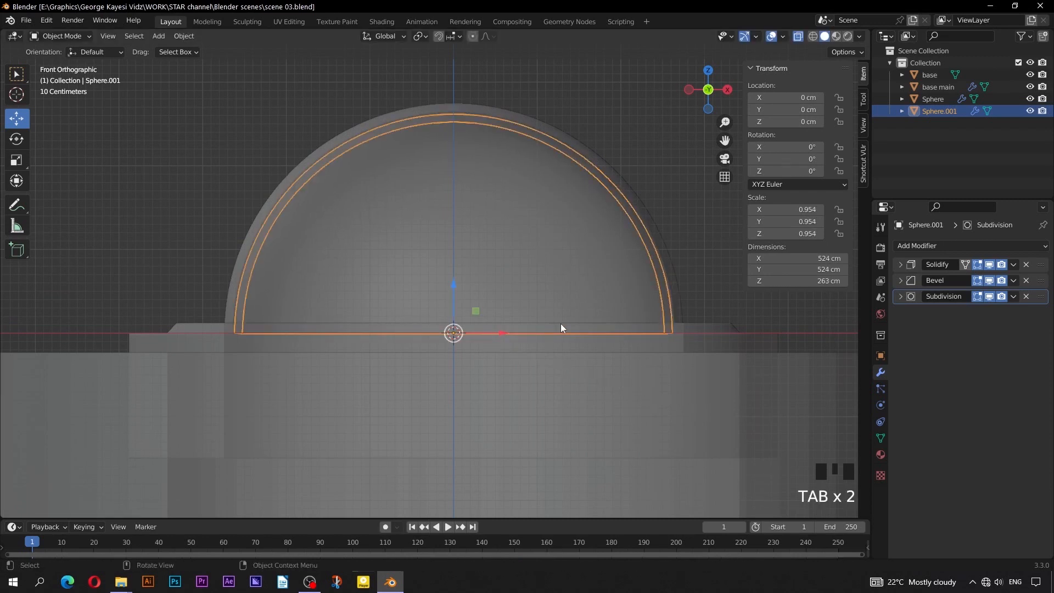
pyautogui.hotkey('alt', '/')
pyautogui.scroll(-1, 561, 328)
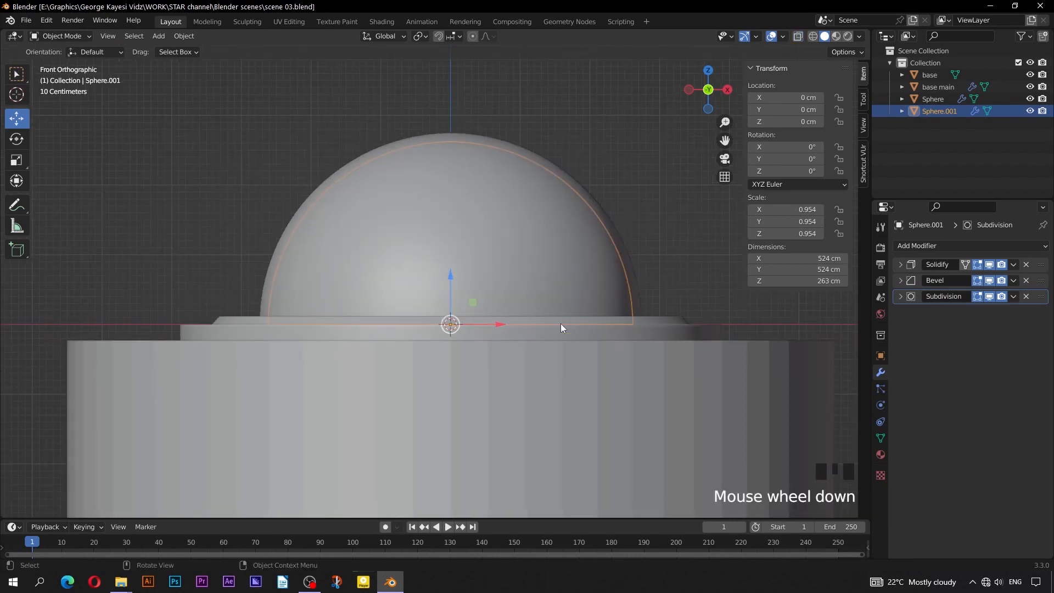
# - Rotate the outer half sphere to -155° about the Y axis
pyautogui.moveTo(569, 297); pyautogui.dragTo(542, 311, button='middle')
pyautogui.click(541, 310)
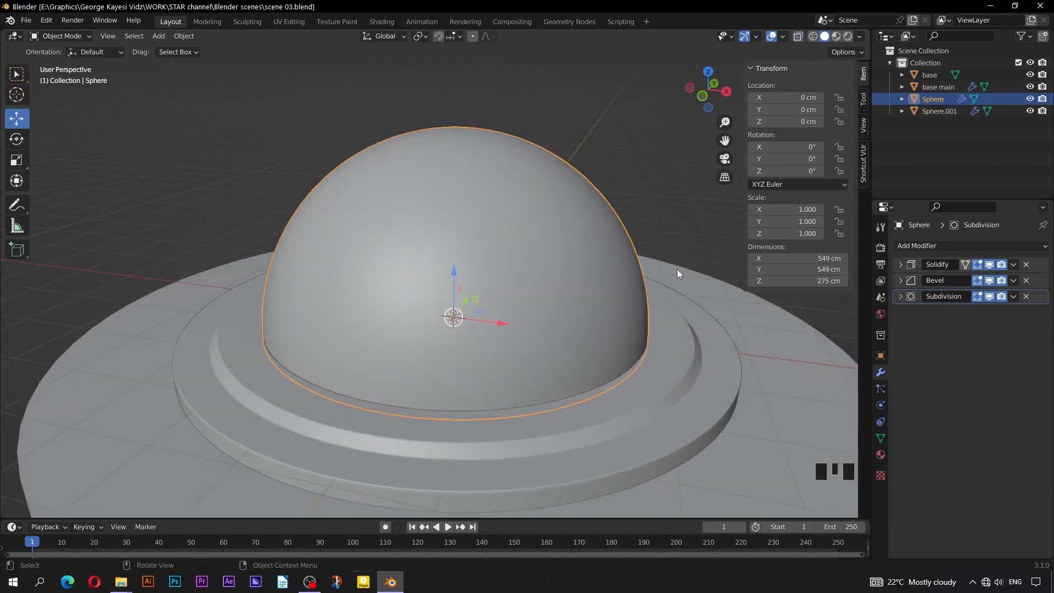
pyautogui.click(784, 163)
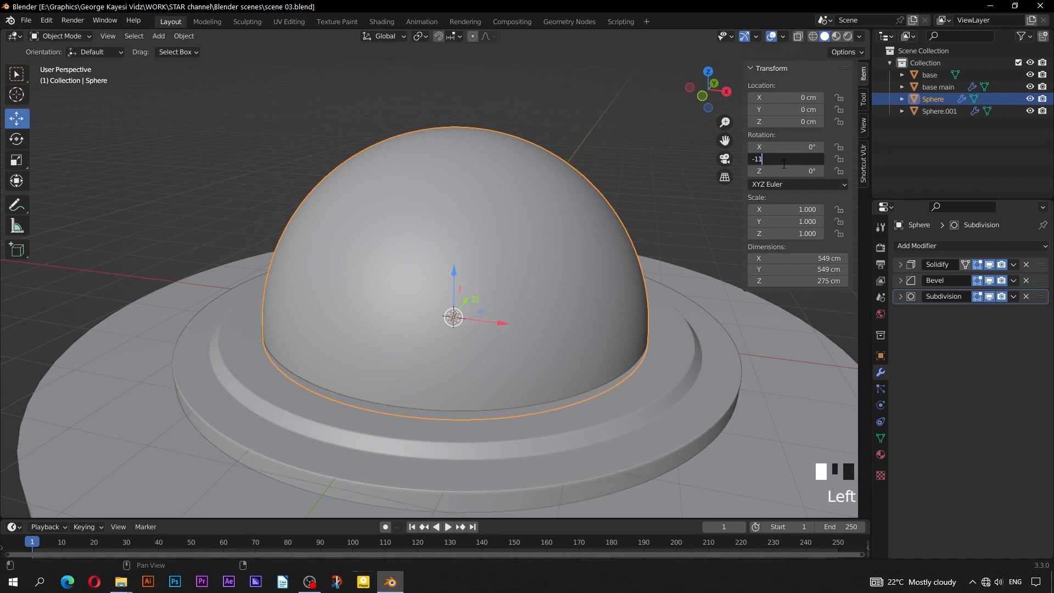
pyautogui.write('-155')
pyautogui.press('Return')
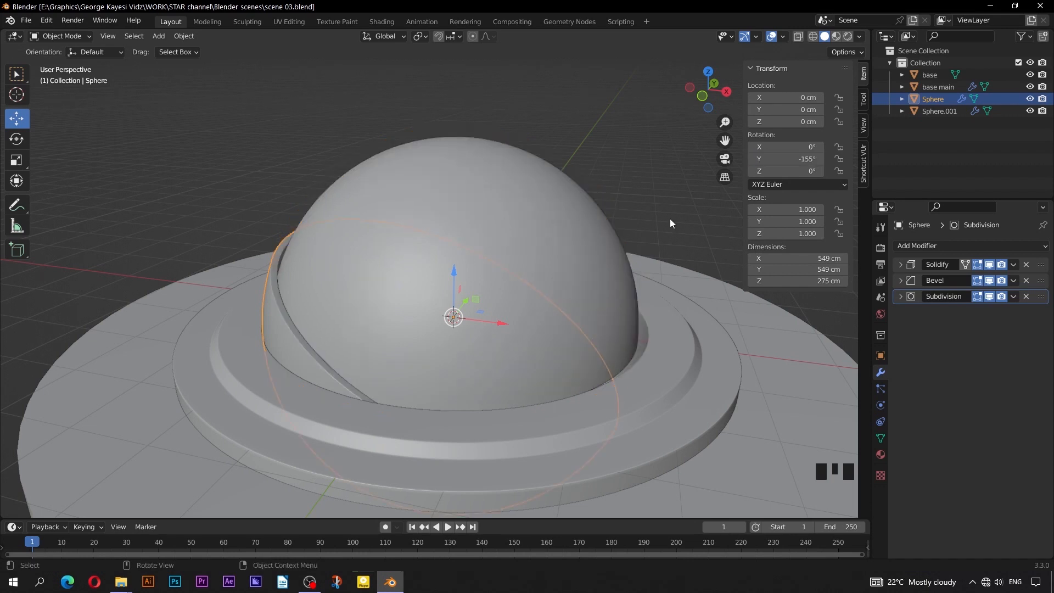
# - Rotate the inner half sphere to 170° about the Y axis and deselect it
pyautogui.click(575, 241)
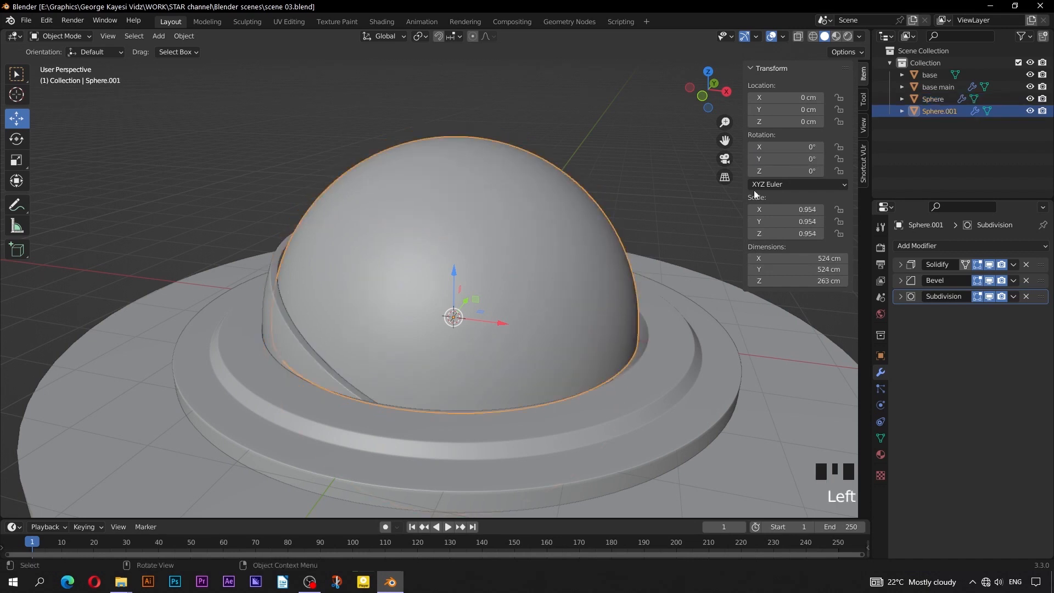
pyautogui.click(774, 158)
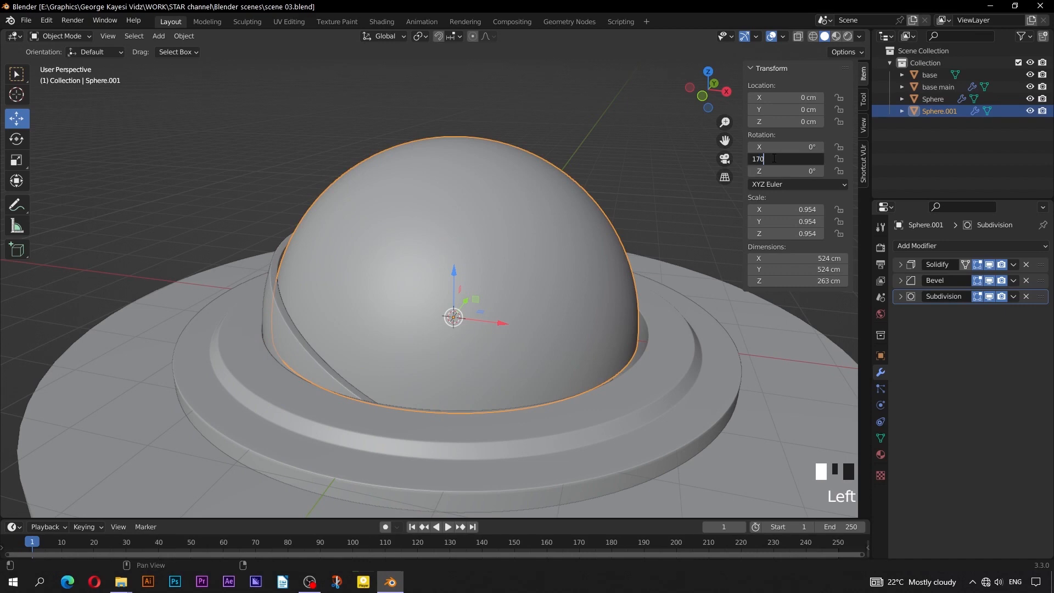
pyautogui.press('Return')
pyautogui.scroll(-2, 522, 247)
pyautogui.moveTo(522, 247); pyautogui.dragTo(558, 308, button='middle')
pyautogui.scroll(-2, 538, 357)
pyautogui.moveTo(538, 358); pyautogui.dragTo(482, 298, button='middle')
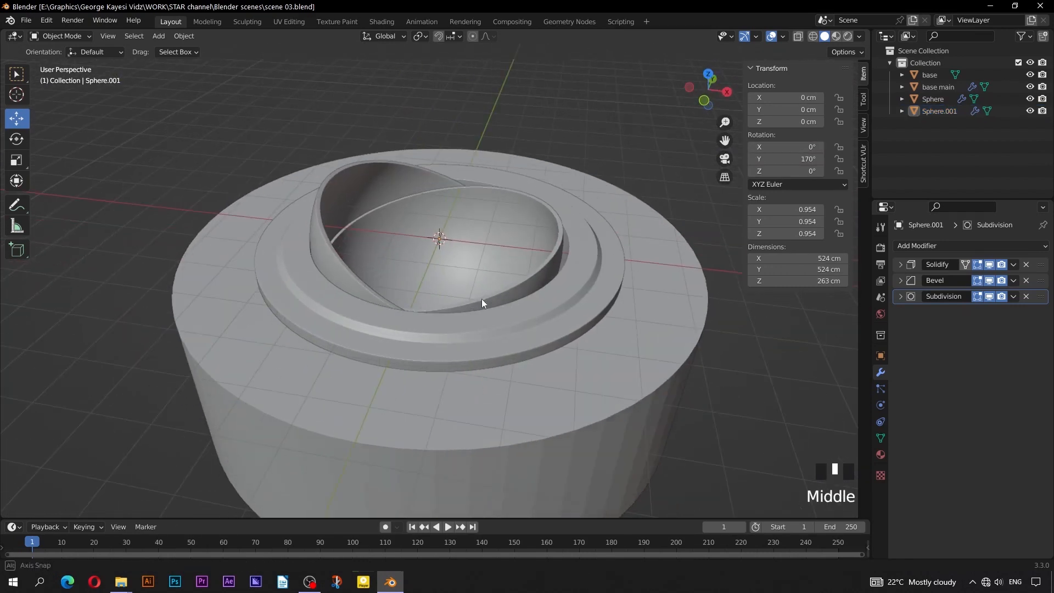
# - Add a plane mesh at the world origin, between the two half shells
pyautogui.click(158, 36)
pyautogui.moveTo(186, 47)
pyautogui.click(259, 48)
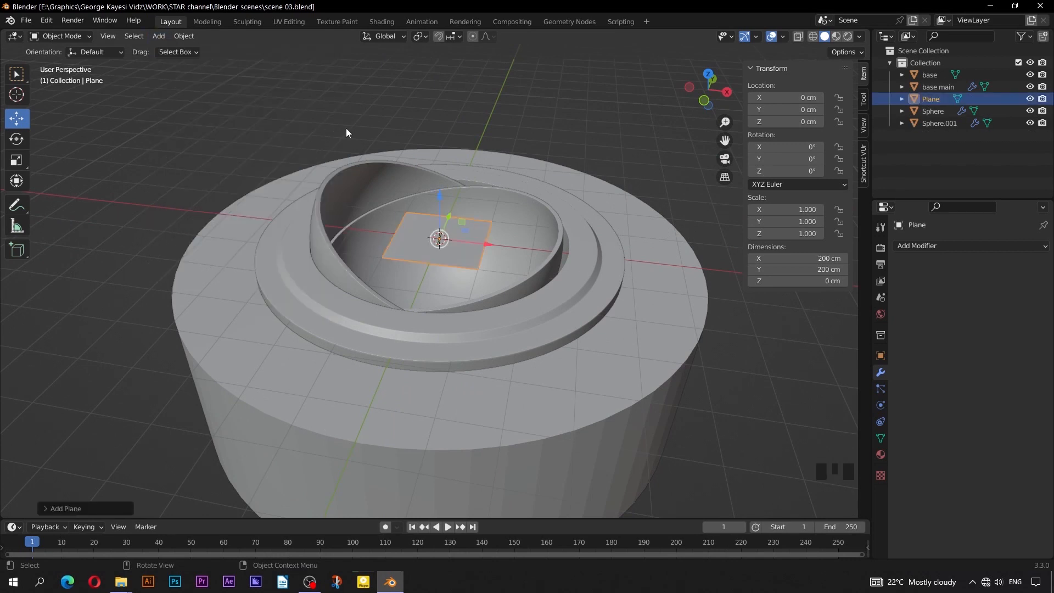
# - Rotate the plane's mesh 90° about the X axis in Edit Mode, and raise the plane object to about 168 cm on Z
pyautogui.press('Tab')
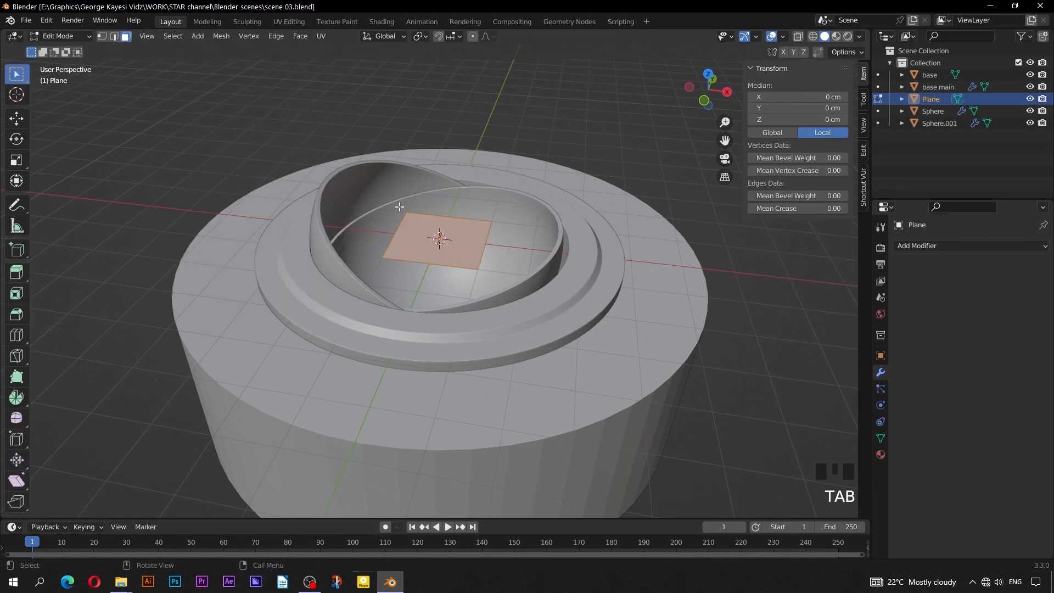
pyautogui.write('r90')
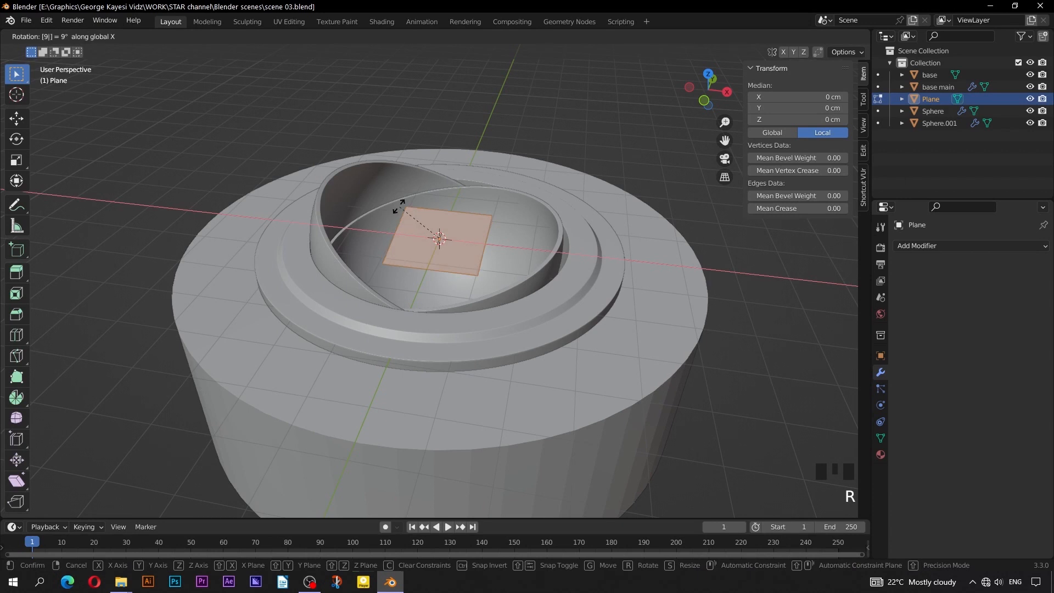
pyautogui.press('Return')
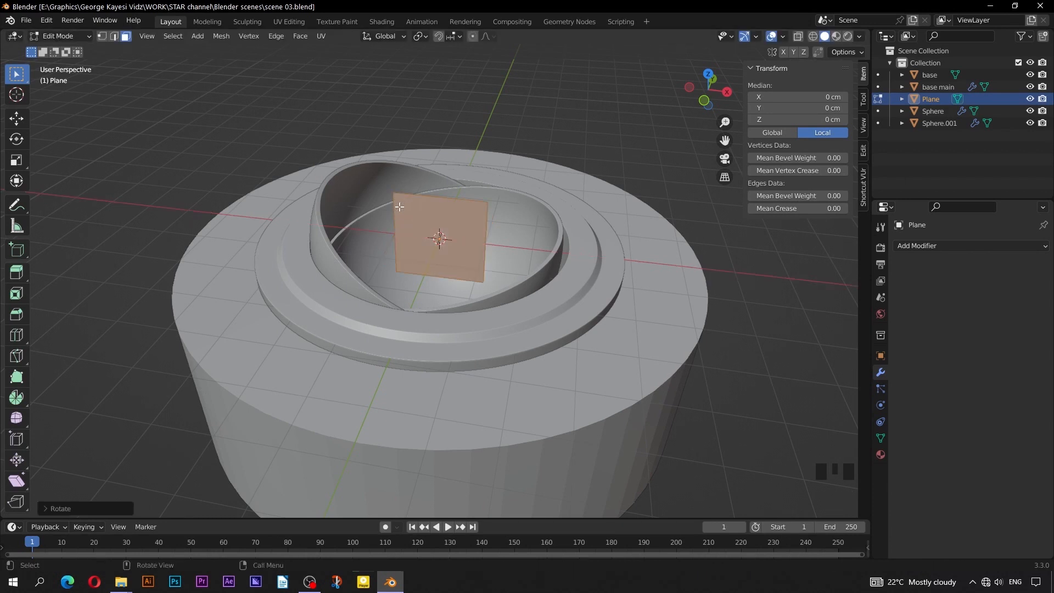
pyautogui.press('Tab')
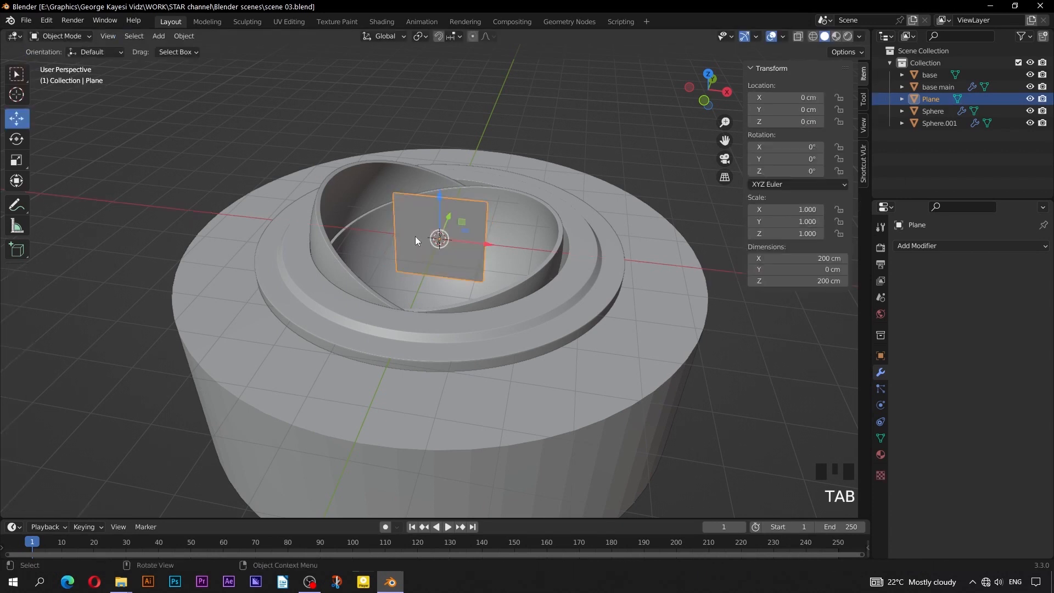
pyautogui.press('KP_1')
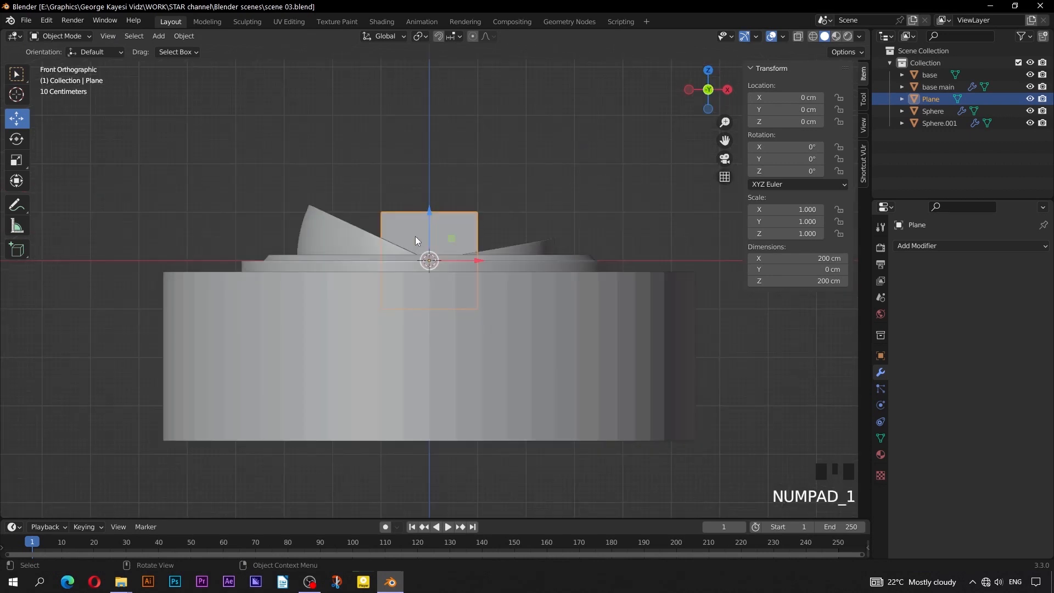
pyautogui.moveTo(429, 219); pyautogui.dragTo(429, 138)
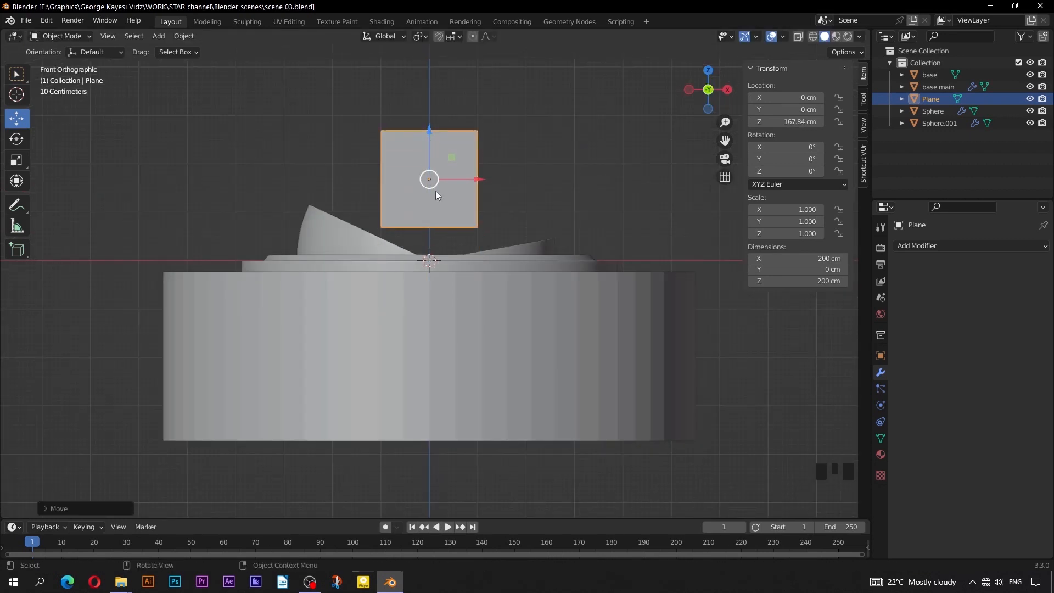
# - Add two horizontal loop cuts across the upright plane and scale them apart by a factor of 2
pyautogui.scroll(2, 436, 189)
pyautogui.keyDown('shift'); pyautogui.moveTo(414, 290); pyautogui.dragTo(417, 296, button='middle'); pyautogui.keyUp('shift')
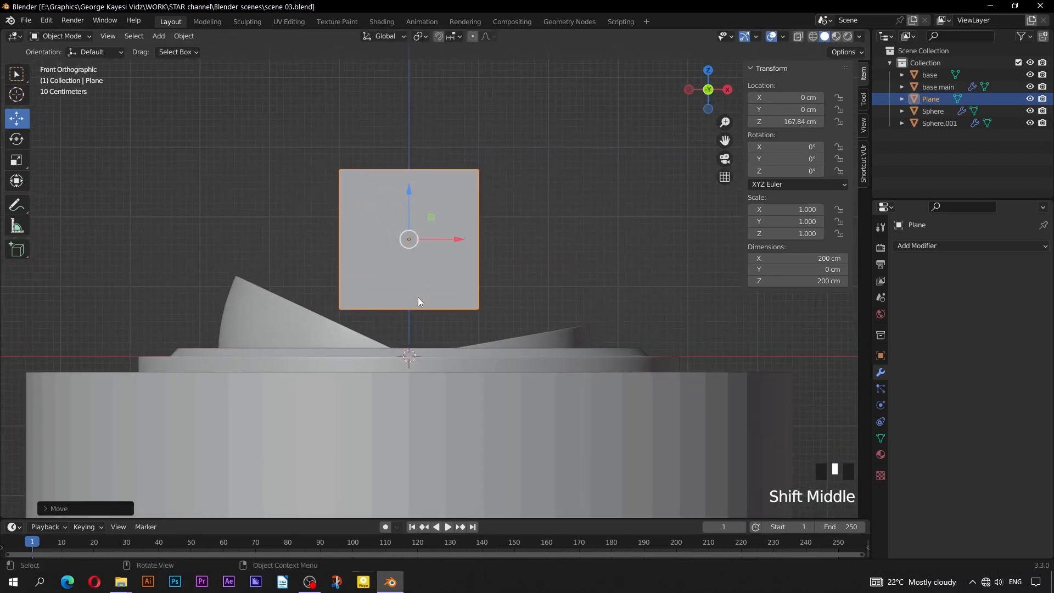
pyautogui.press('Tab')
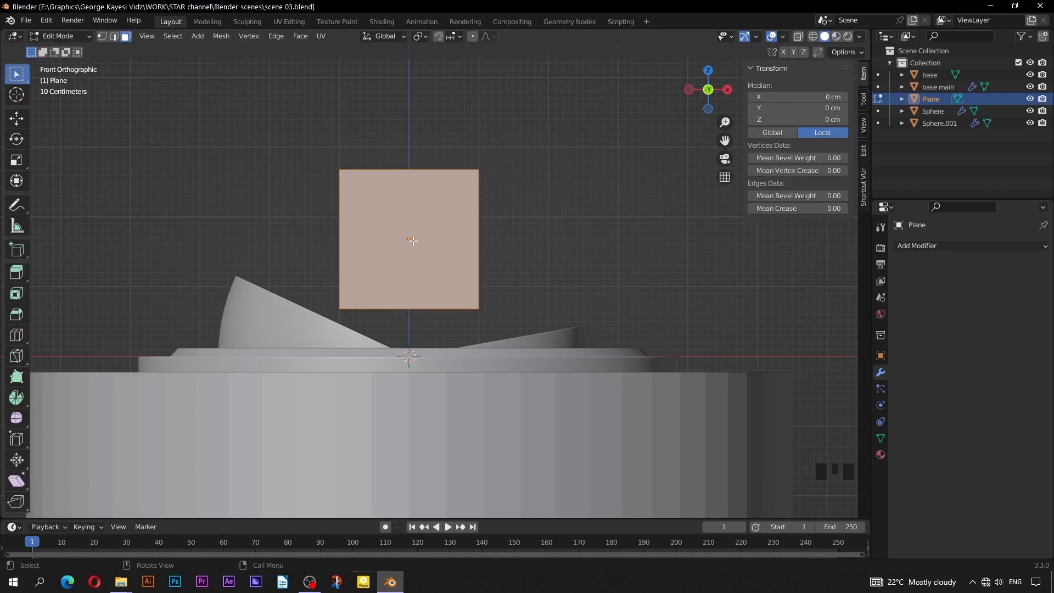
pyautogui.hotkey('ctrl', 'r')
pyautogui.scroll(1, 484, 244)
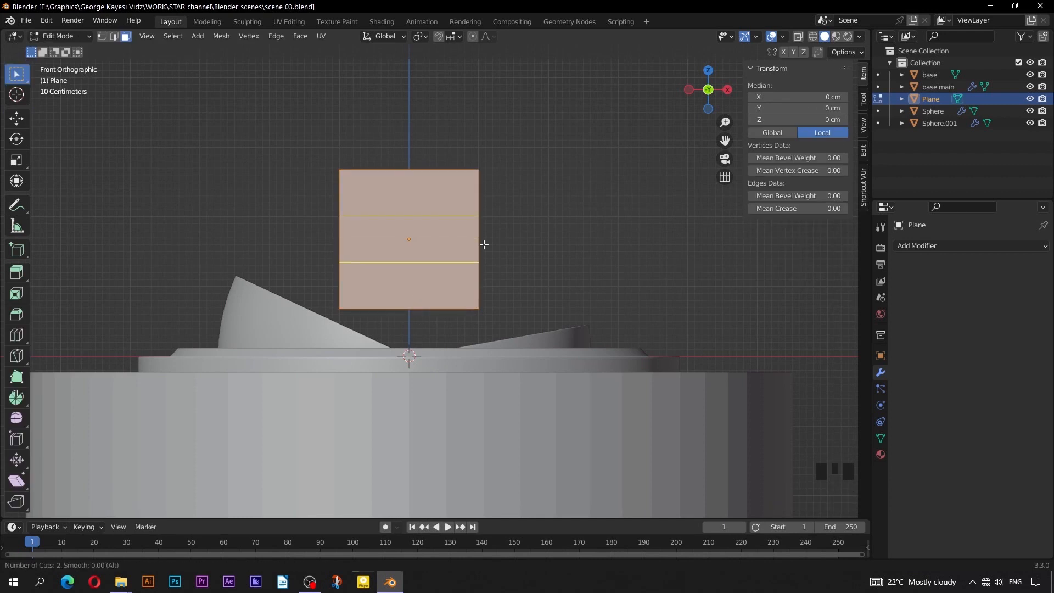
pyautogui.click(484, 244)
pyautogui.rightClick(484, 244)
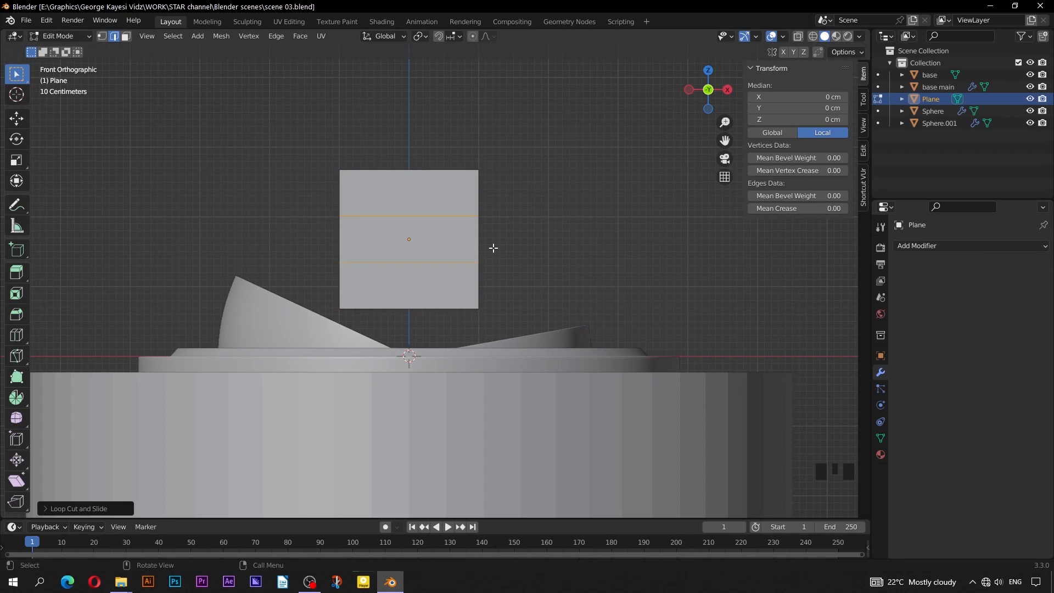
pyautogui.press('s')
pyautogui.press('2')
pyautogui.press('Return')
# - Add four evenly spaced vertical loop cuts to the plane, dividing it into five columns
pyautogui.scroll(2, 411, 234)
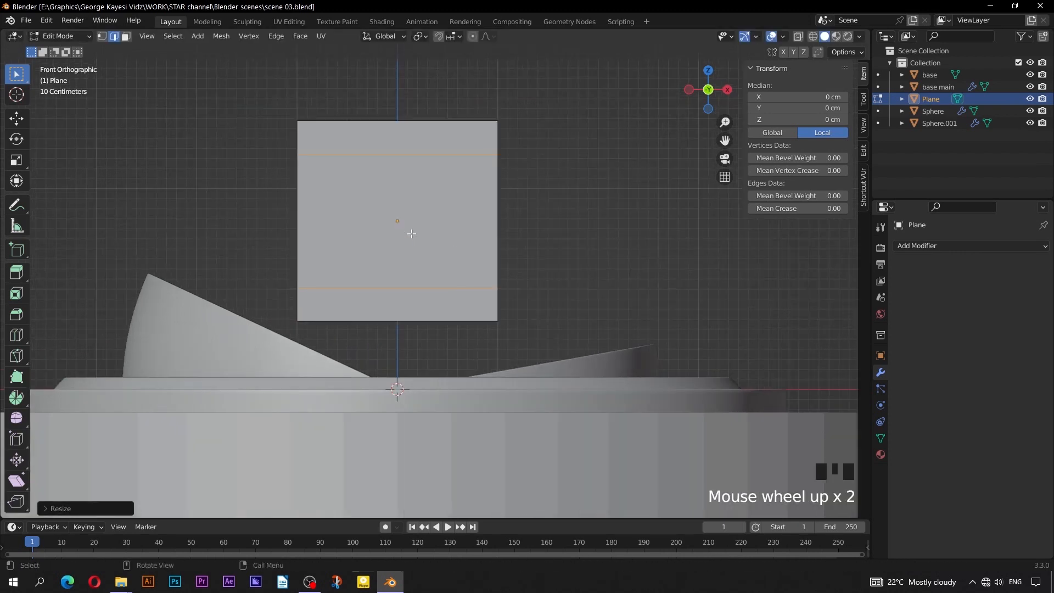
pyautogui.keyDown('shift'); pyautogui.moveTo(411, 234); pyautogui.dragTo(439, 264, button='middle'); pyautogui.keyUp('shift')
pyautogui.click(300, 246)
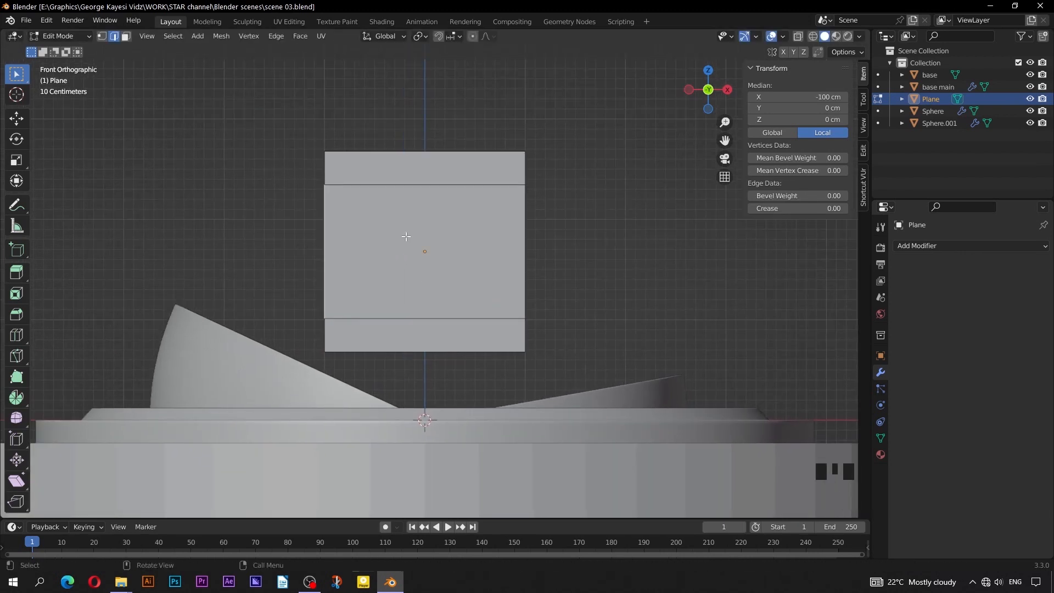
pyautogui.hotkey('ctrl', 'r')
pyautogui.scroll(2, 424, 193)
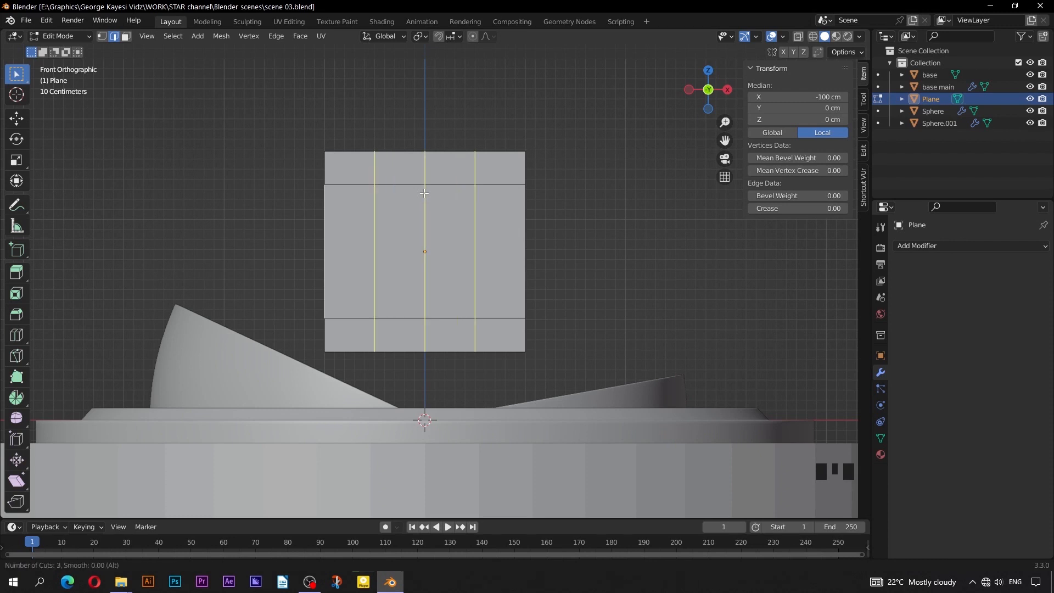
pyautogui.click(425, 193)
pyautogui.rightClick(424, 193)
pyautogui.click(47, 510)
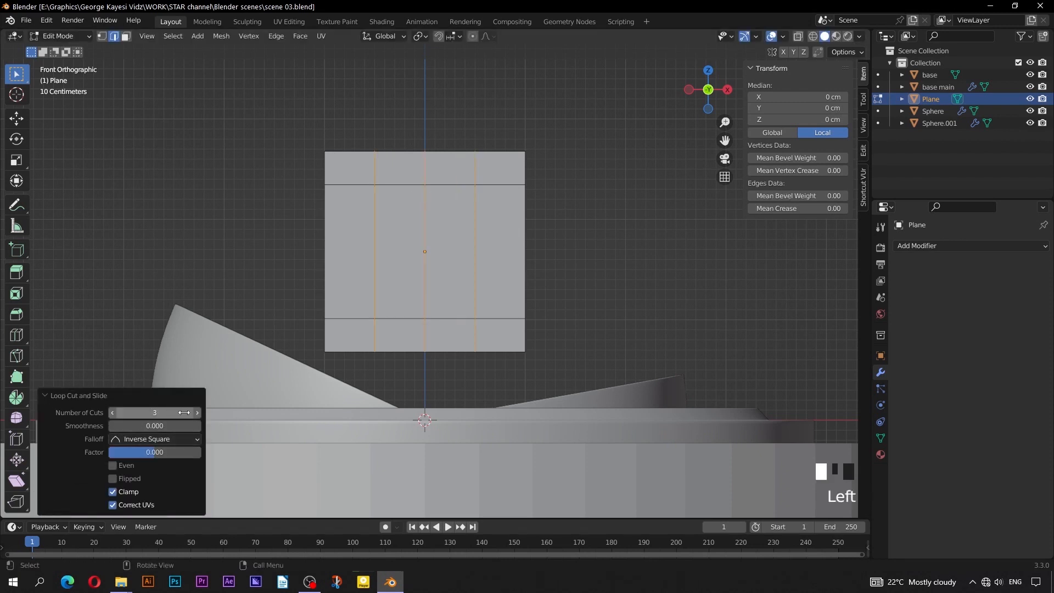
pyautogui.click(197, 413)
pyautogui.click(44, 396)
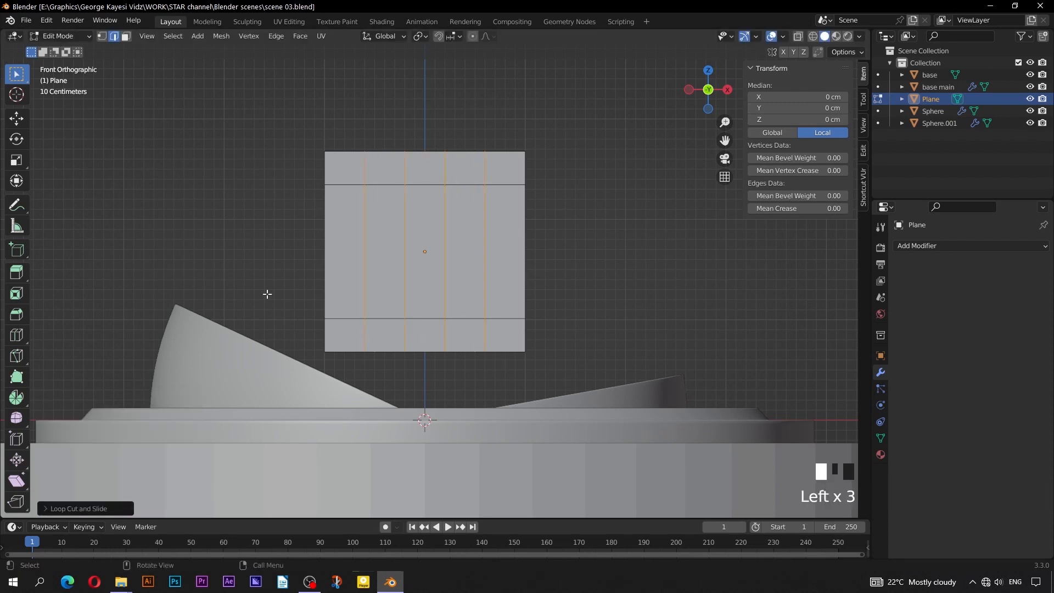
# - Add two more horizontal loop cuts in the plane's middle band and scale them by 2.8 along Z
pyautogui.hotkey('ctrl', 'r')
pyautogui.scroll(1, 406, 267)
pyautogui.doubleClick(406, 268)
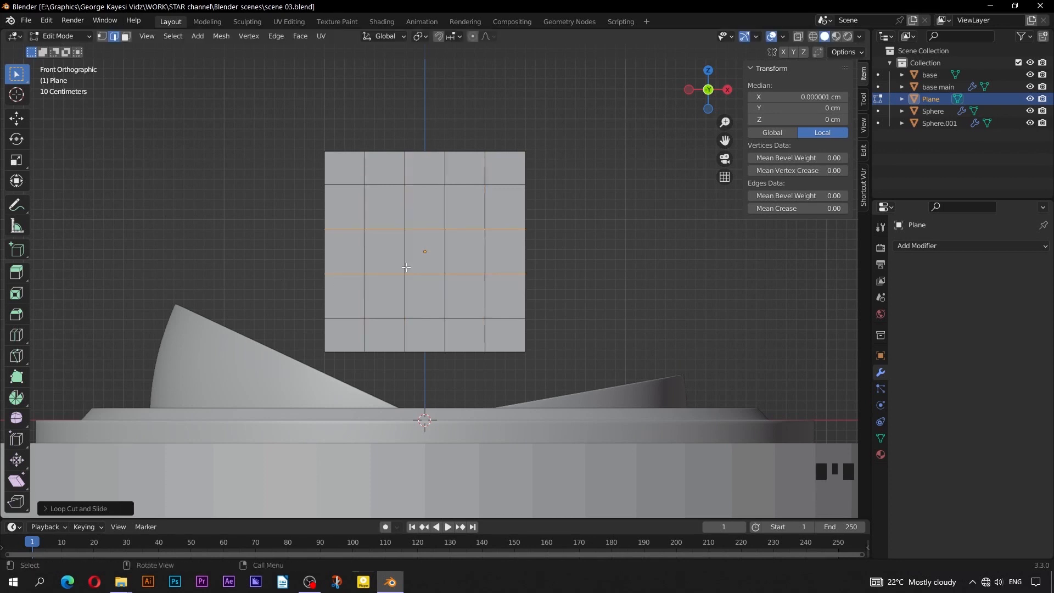
pyautogui.write('s')
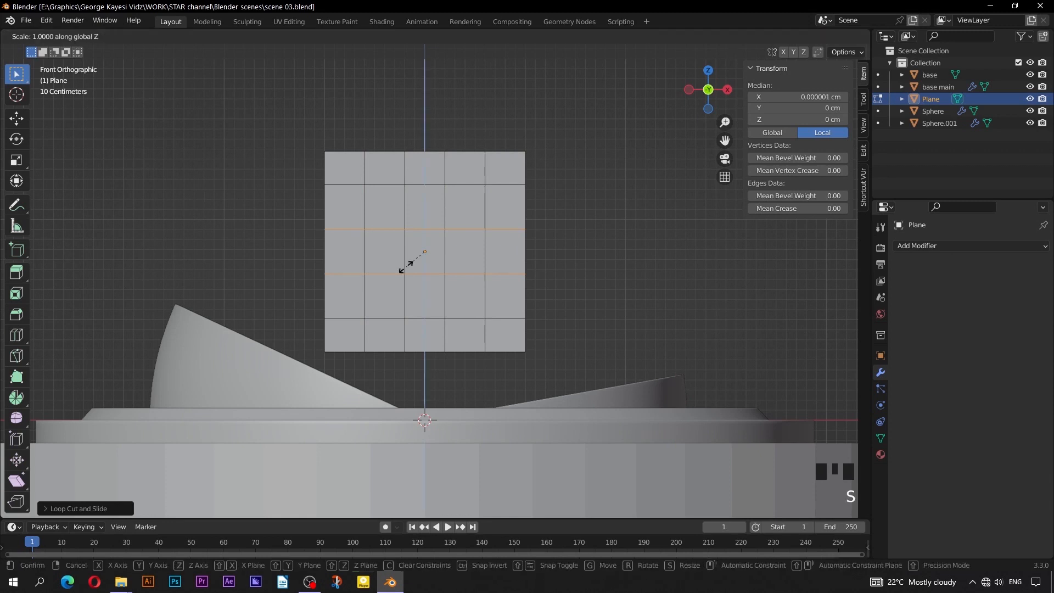
pyautogui.write('2.8')
pyautogui.press('Return')
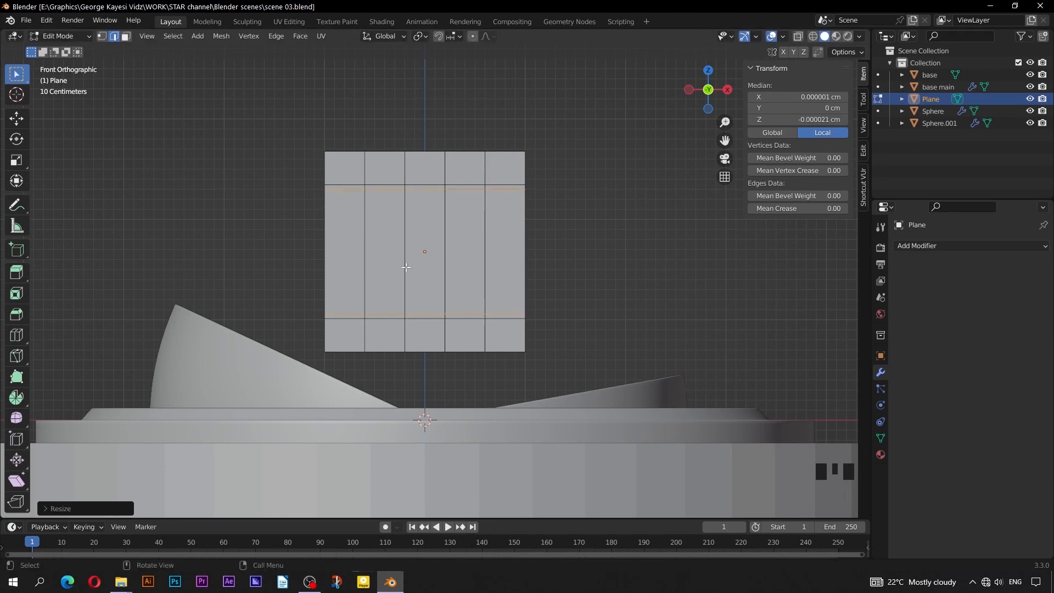
# - Select the faces in the plane's upper and lower rows and inset them individually with a thickness of 6.5 cm
pyautogui.scroll(1, 411, 245)
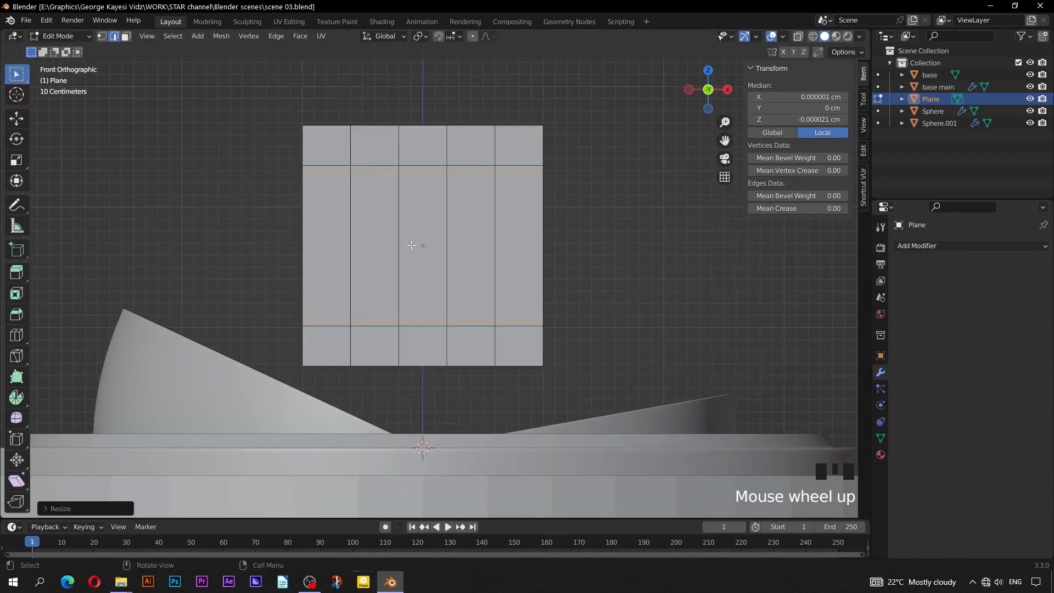
pyautogui.click(126, 36)
pyautogui.moveTo(571, 116); pyautogui.dragTo(269, 159)
pyautogui.keyDown('shift'); pyautogui.moveTo(560, 390); pyautogui.dragTo(274, 330); pyautogui.keyUp('shift')
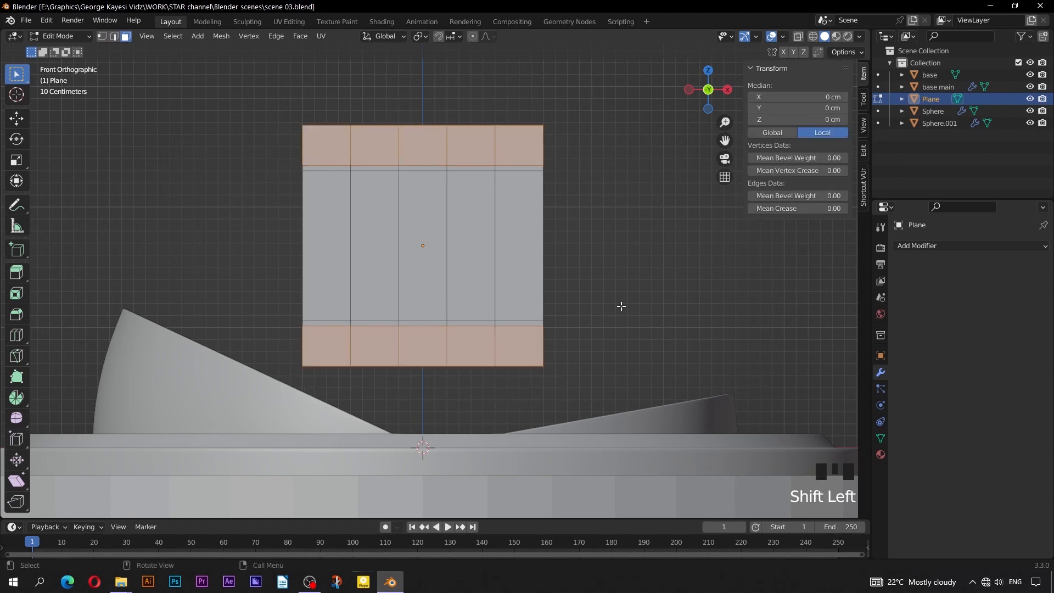
pyautogui.press('i')
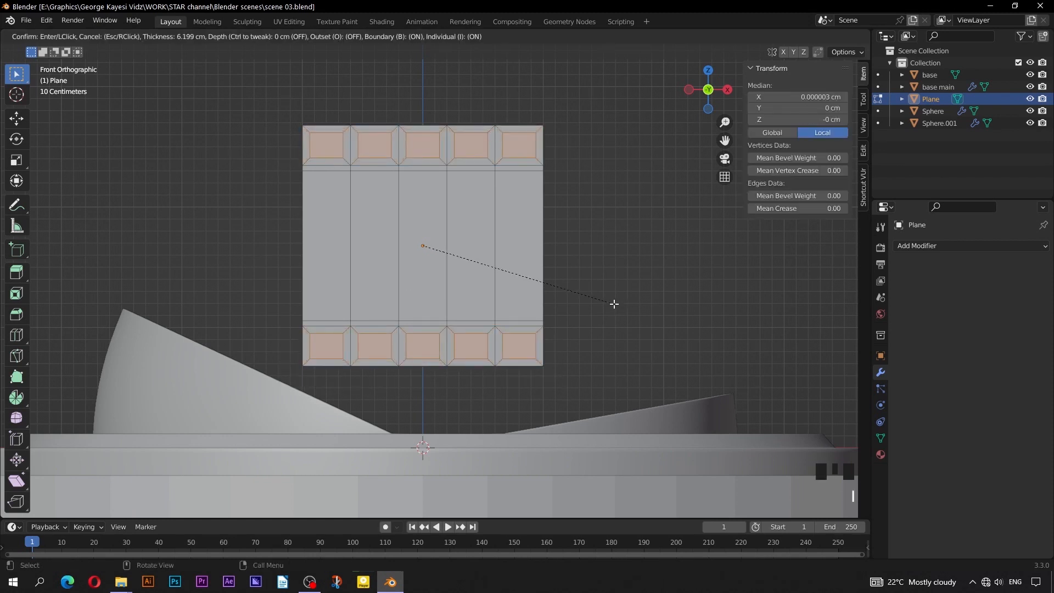
pyautogui.click(613, 303)
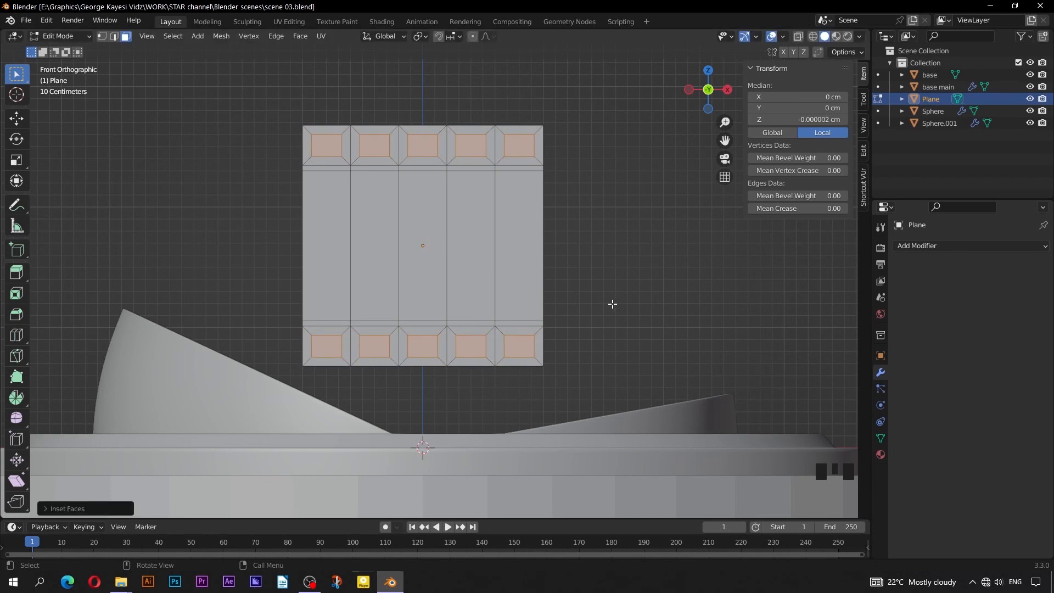
pyautogui.click(67, 509)
pyautogui.doubleClick(143, 439)
pyautogui.write('6.')
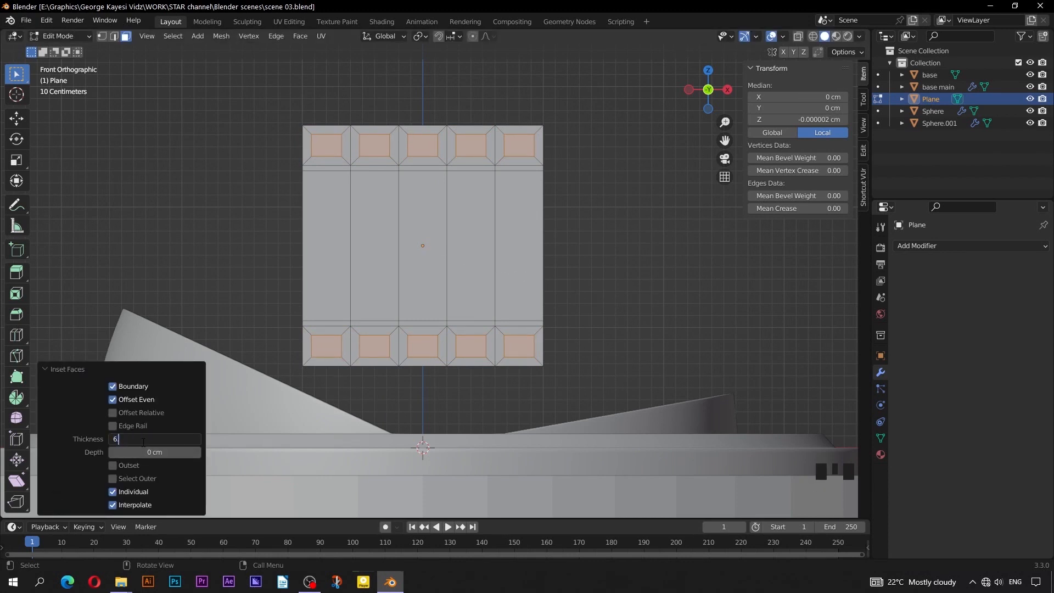
pyautogui.write('5')
pyautogui.press('Return')
pyautogui.click(44, 368)
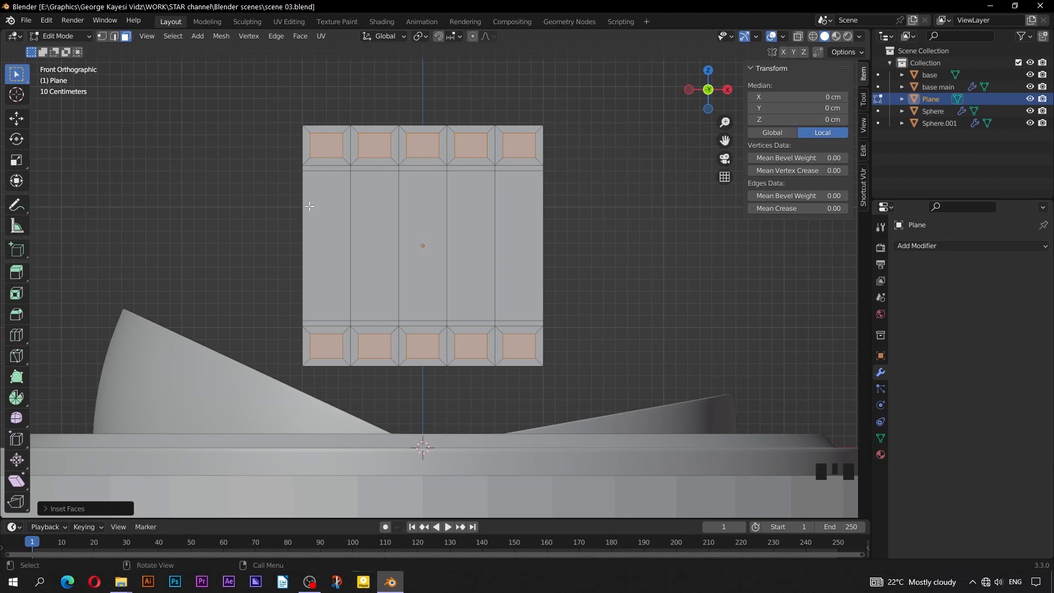
# - Add a centred vertical loop cut through each of the plane's two outermost columns
pyautogui.hotkey('ctrl', 'r')
pyautogui.click(326, 187)
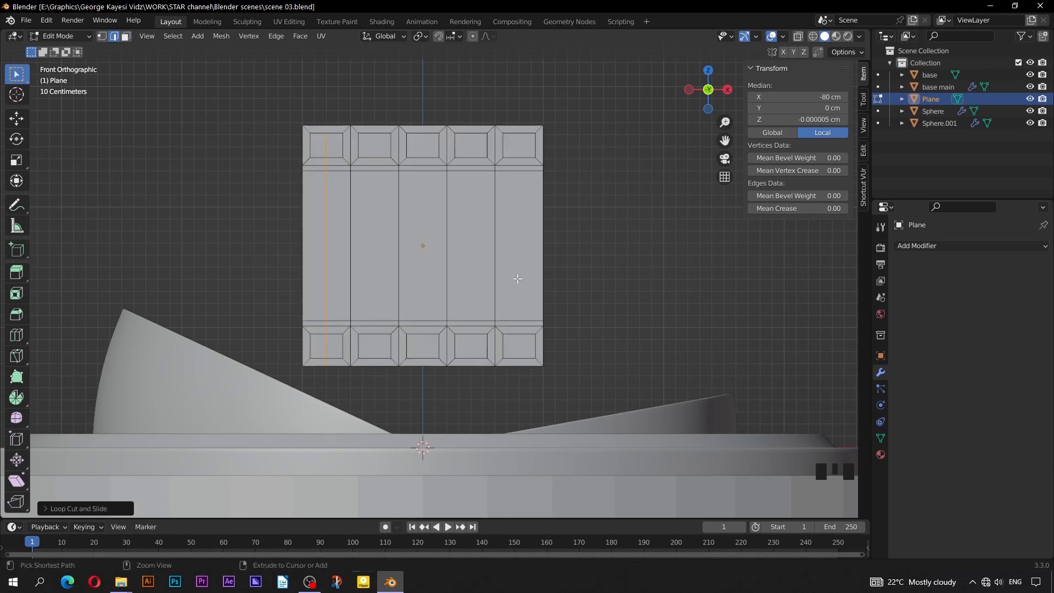
pyautogui.hotkey('ctrl', 'r')
pyautogui.click(524, 171)
pyautogui.rightClick(524, 172)
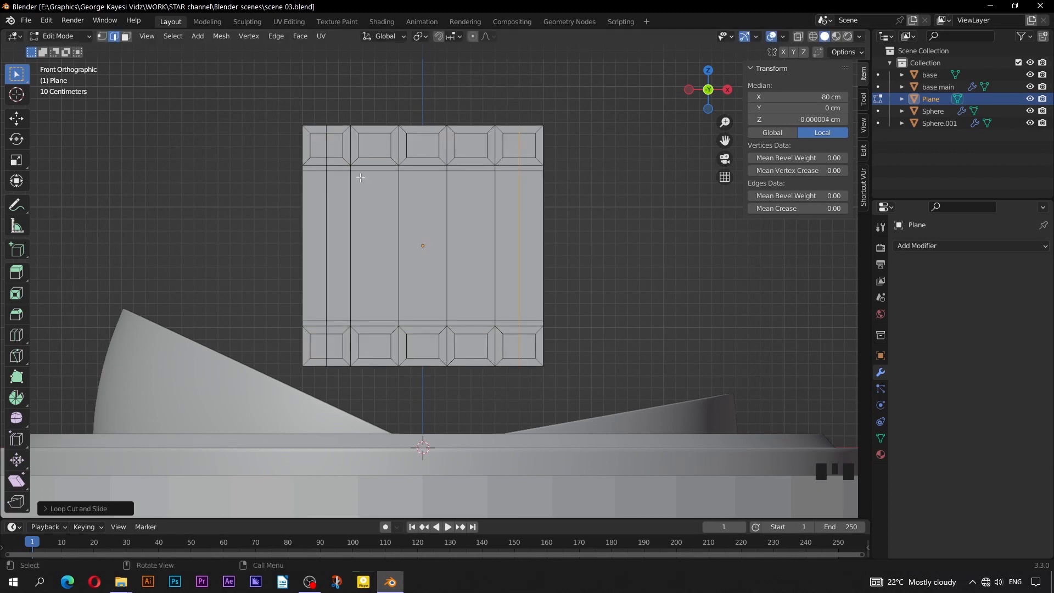
# - Delete the faces in the outer halves of the plane's first and last columns
pyautogui.click(126, 36)
pyautogui.moveTo(253, 94); pyautogui.dragTo(324, 380)
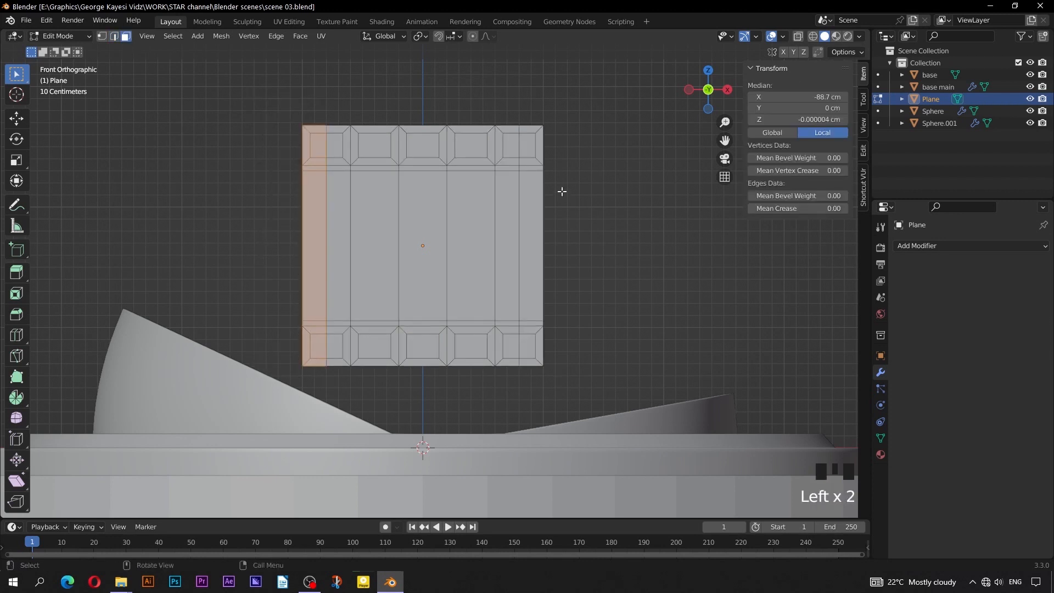
pyautogui.keyDown('shift'); pyautogui.moveTo(572, 99); pyautogui.dragTo(528, 379); pyautogui.keyUp('shift')
pyautogui.press('Delete')
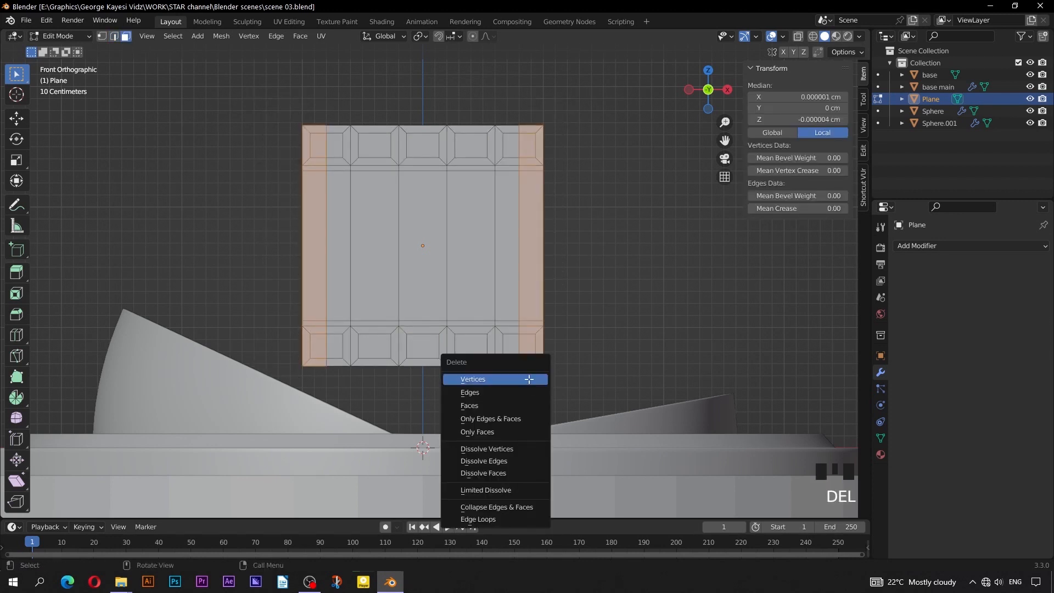
pyautogui.click(529, 379)
# - Delete all the inset faces in the upper and lower rows to open film-strip perforations
pyautogui.keyDown('shift'); pyautogui.click(512, 148); pyautogui.keyUp('shift')
pyautogui.keyDown('shift'); pyautogui.click(471, 146); pyautogui.keyUp('shift')
pyautogui.keyDown('shift'); pyautogui.click(423, 146); pyautogui.keyUp('shift')
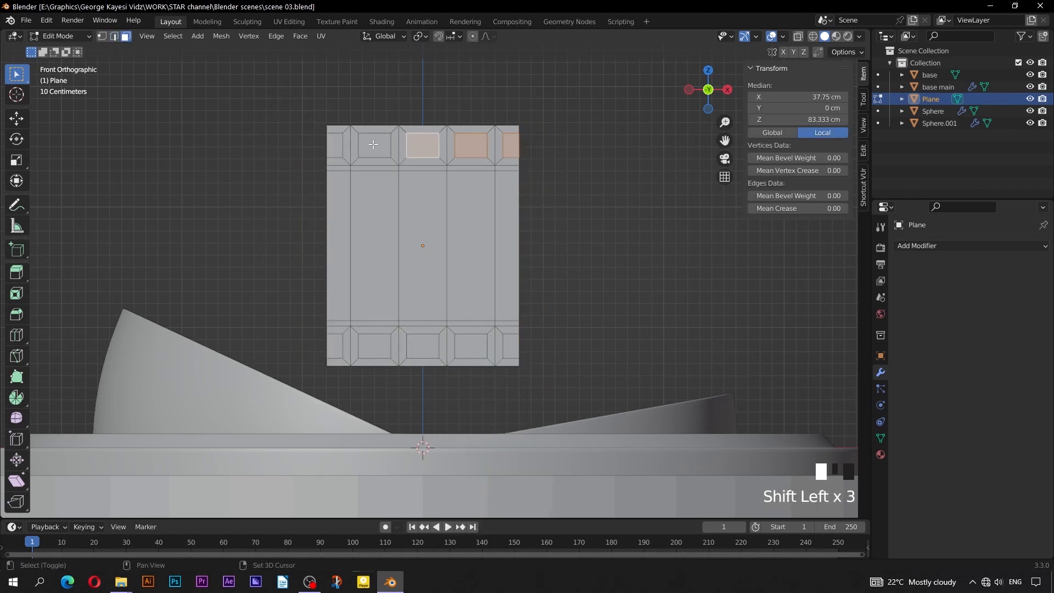
pyautogui.keyDown('shift'); pyautogui.click(373, 145); pyautogui.keyUp('shift')
pyautogui.keyDown('shift'); pyautogui.click(335, 146); pyautogui.keyUp('shift')
pyautogui.keyDown('shift'); pyautogui.click(335, 346); pyautogui.keyUp('shift')
pyautogui.keyDown('shift'); pyautogui.click(511, 350); pyautogui.keyUp('shift')
pyautogui.press('Delete')
pyautogui.click(511, 351)
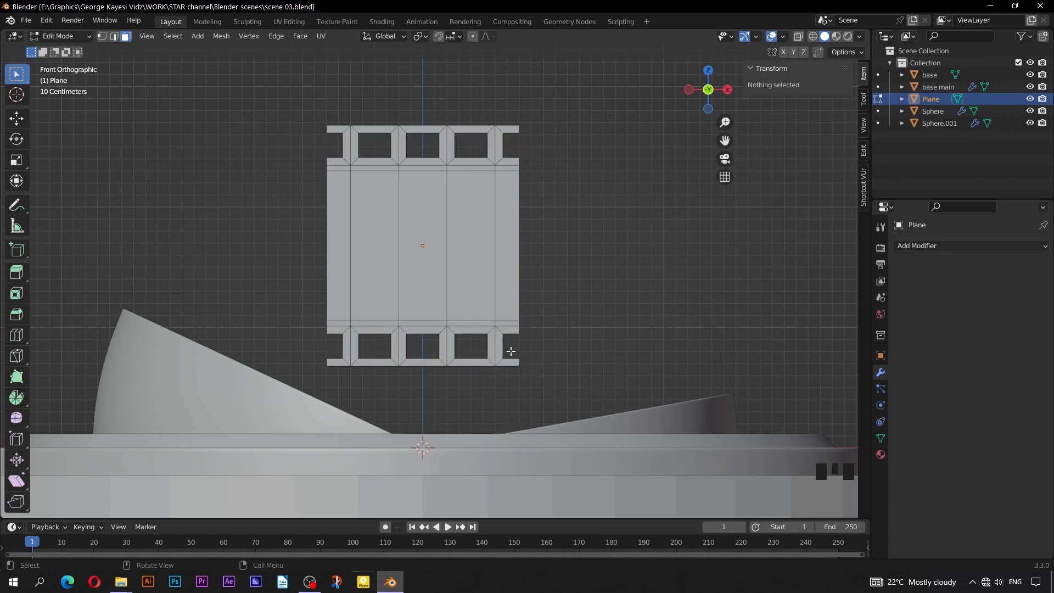
# - Return to Object Mode and add an Array modifier with a count of 3 to the film strip plane
pyautogui.press('Tab')
pyautogui.click(914, 245)
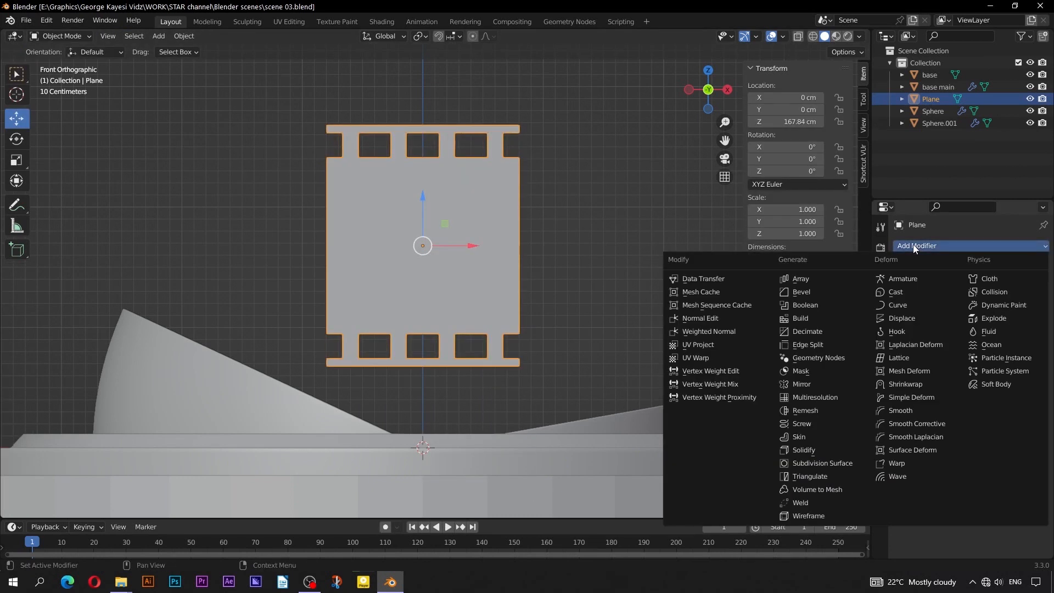
pyautogui.click(813, 283)
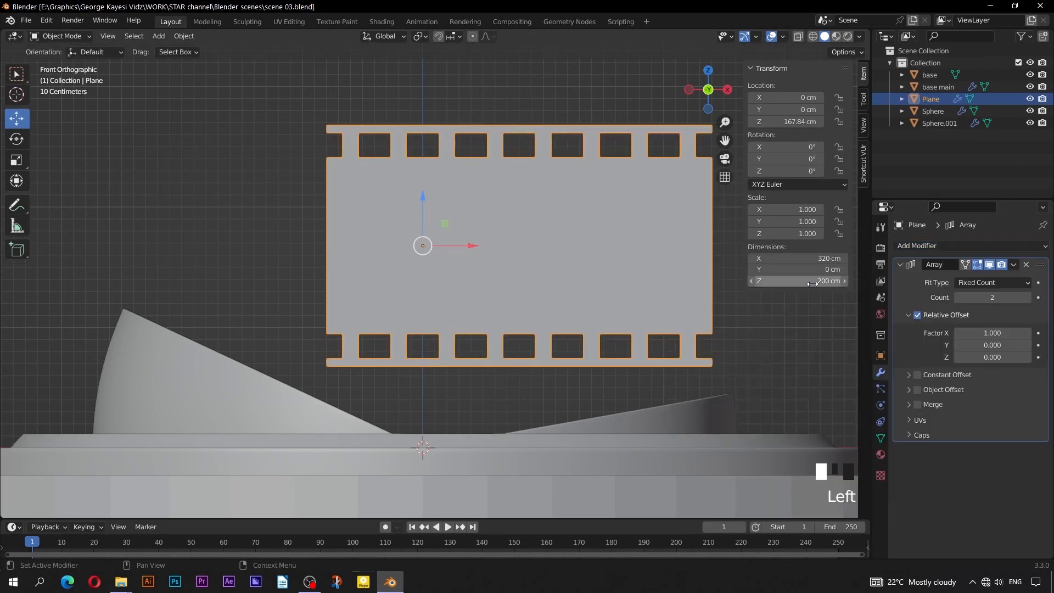
pyautogui.click(1028, 297)
# - Set the arrayed film strip's X location to -150 cm
pyautogui.scroll(-1, 506, 294)
pyautogui.scroll(-2, 507, 291)
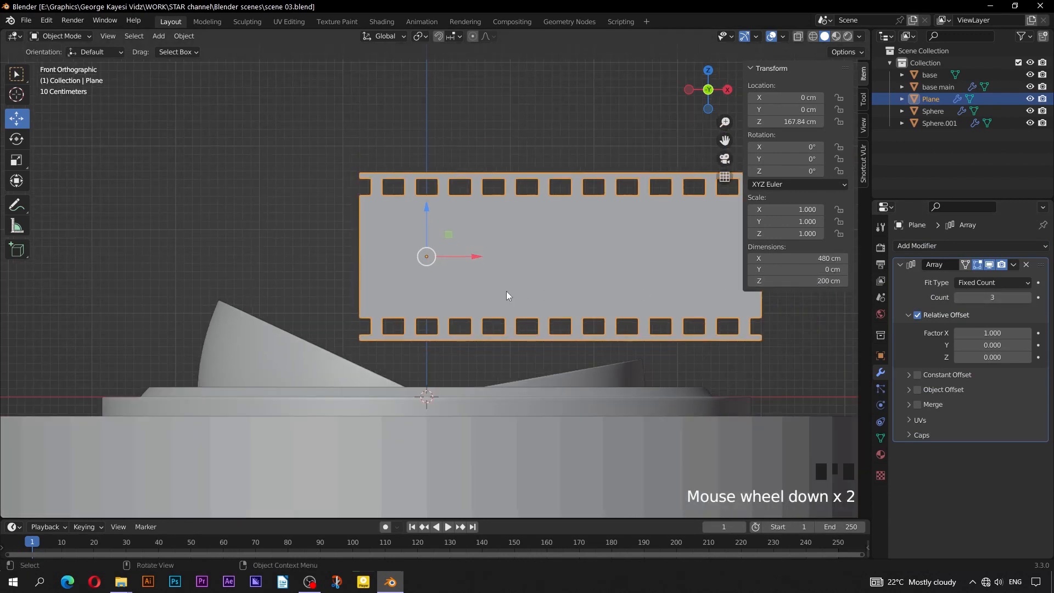
pyautogui.click(782, 98)
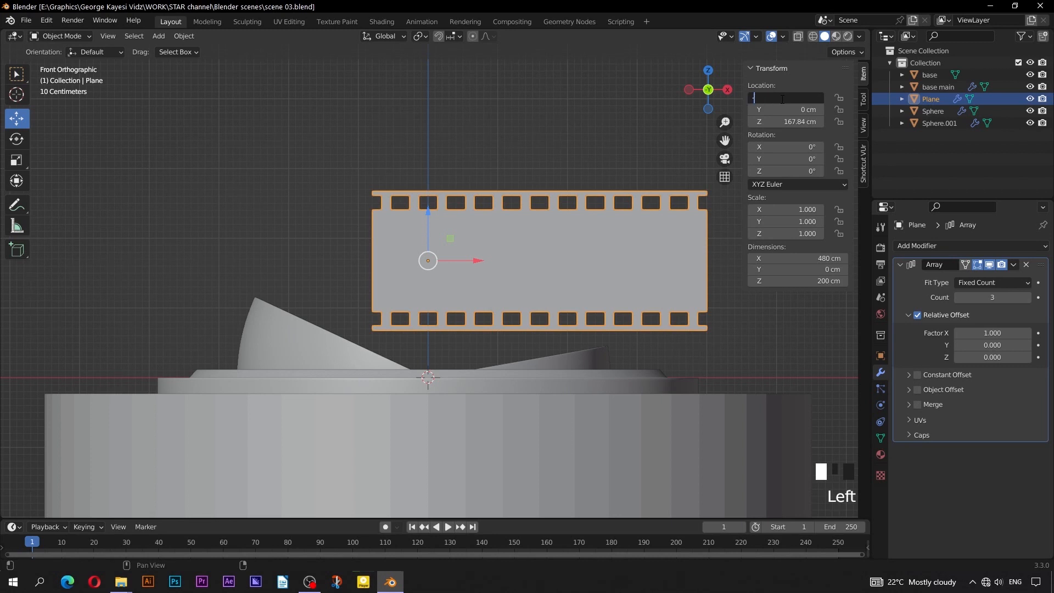
pyautogui.write('-150')
pyautogui.press('Return')
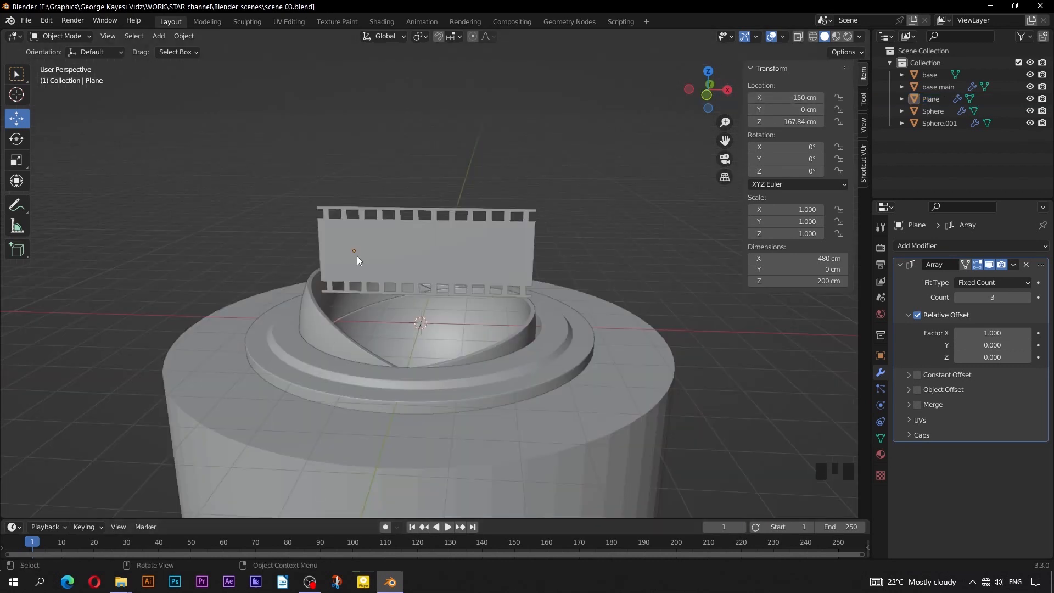
# - Rename the Plane object as film strip
pyautogui.click(447, 255)
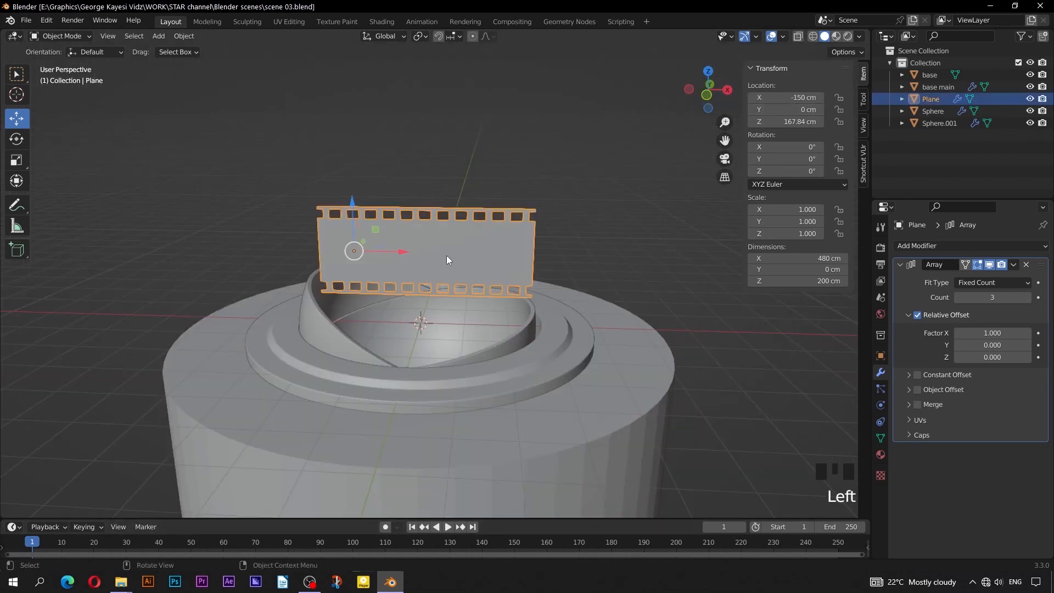
pyautogui.doubleClick(933, 99)
pyautogui.write('fil')
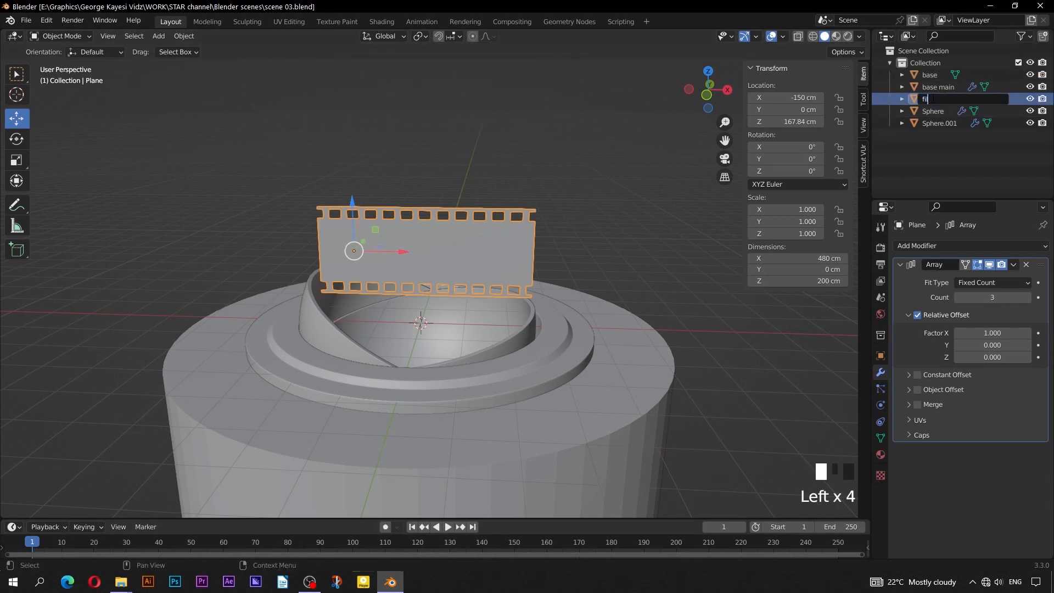
pyautogui.write('m strip')
pyautogui.press('Return')
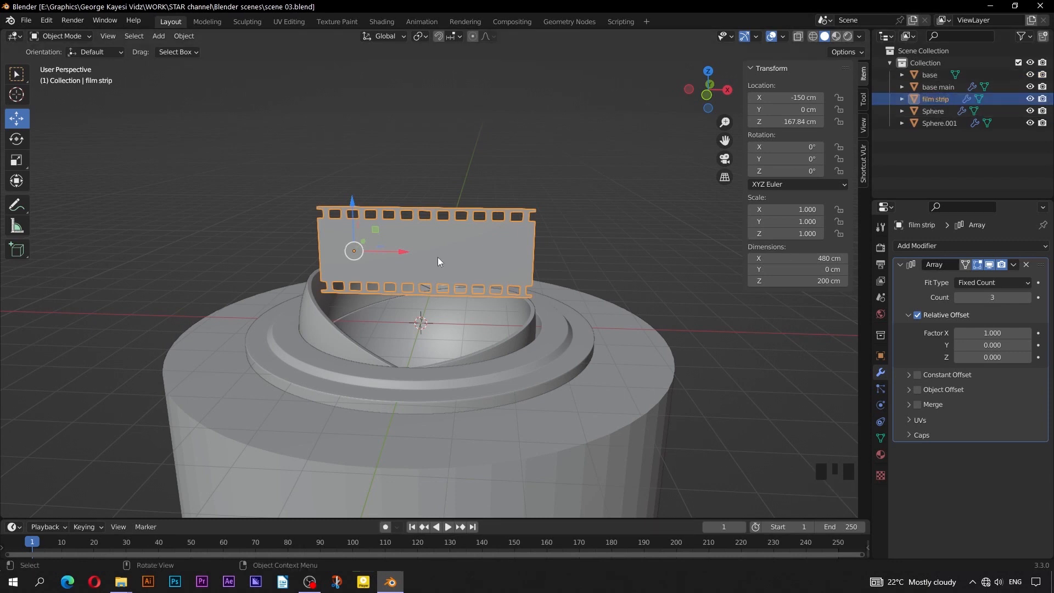
# - Add a text object, rotate it 90° about X, and raise it in front view to about Z 133 cm
pyautogui.press('KP_1')
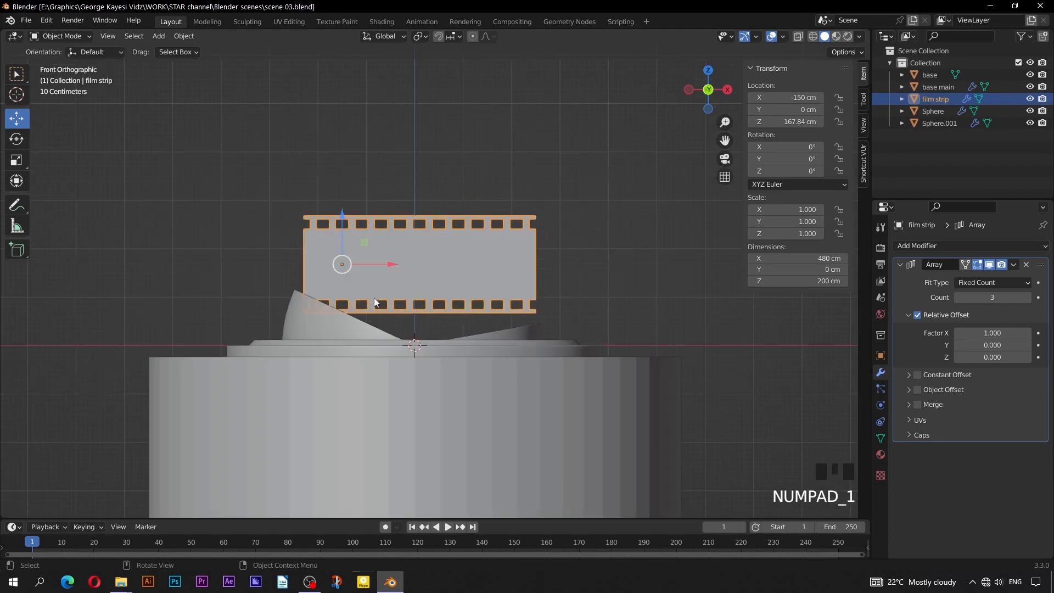
pyautogui.keyDown('shift'); pyautogui.moveTo(374, 298); pyautogui.dragTo(406, 287, button='middle'); pyautogui.keyUp('shift')
pyautogui.click(269, 206)
pyautogui.click(158, 36)
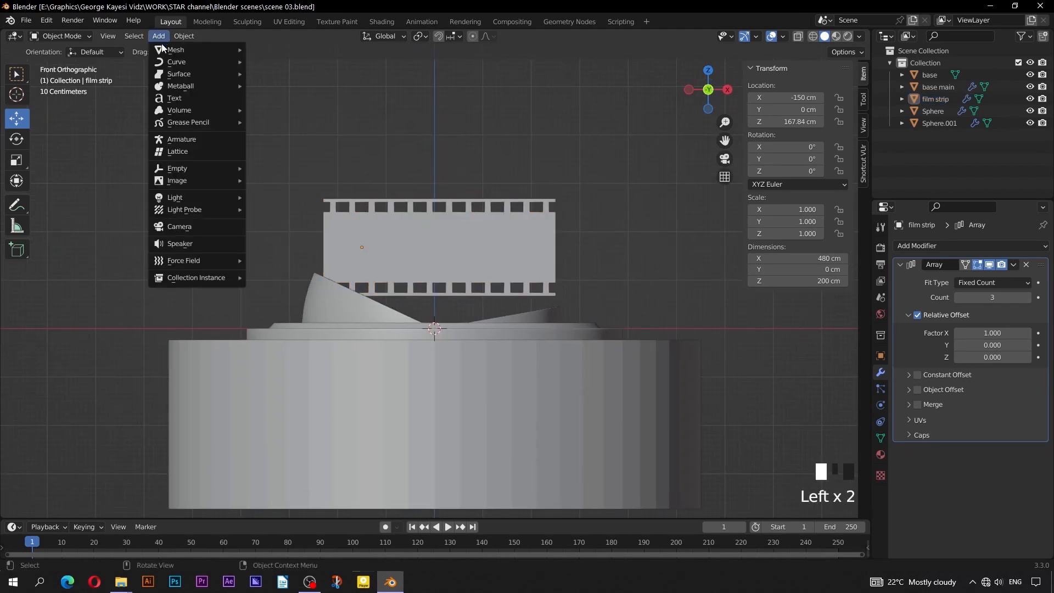
pyautogui.click(206, 98)
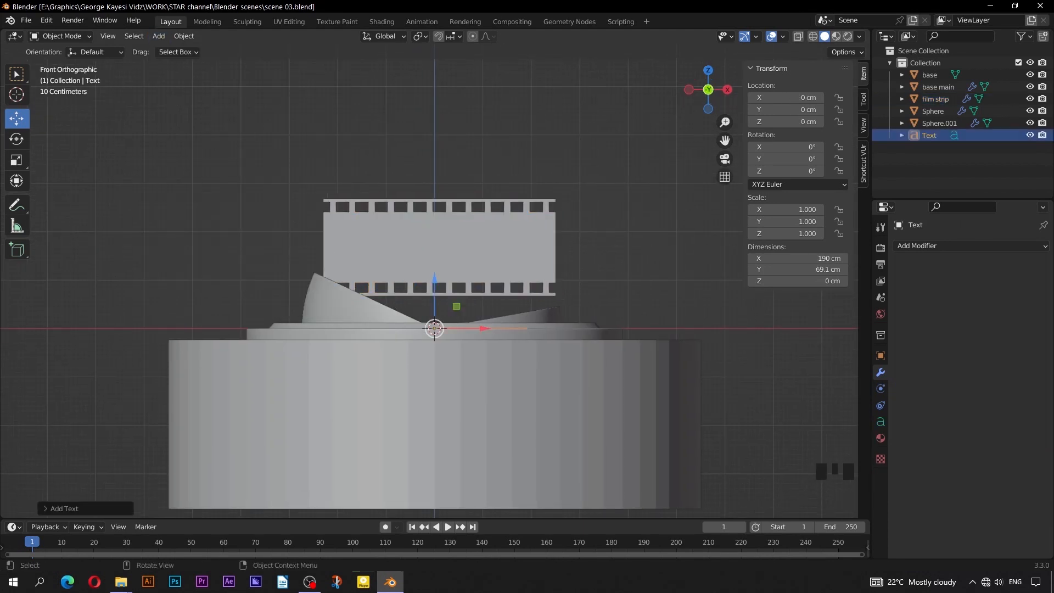
pyautogui.write('rx90')
pyautogui.press('Return')
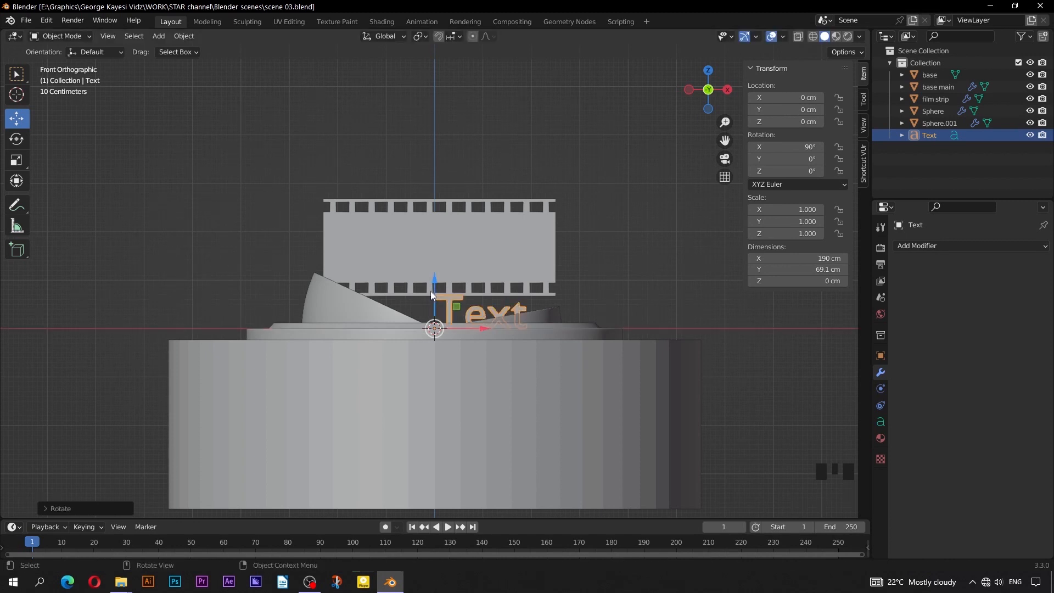
pyautogui.moveTo(431, 295); pyautogui.dragTo(438, 218)
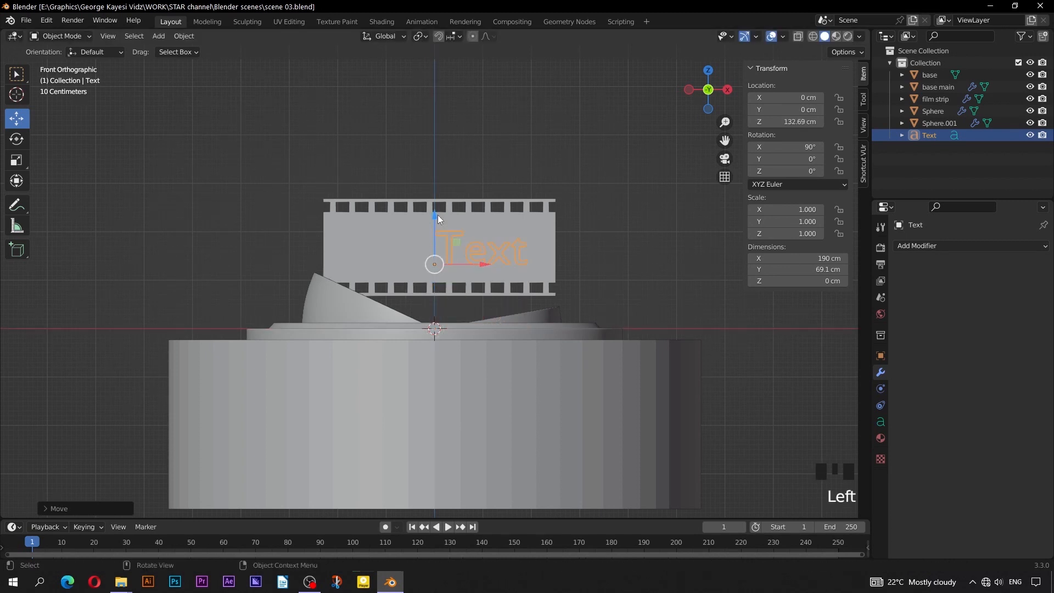
# - Center the text's horizontal and vertical alignment and raise it to about Z 169 cm, mid-height on the film strip
pyautogui.click(881, 422)
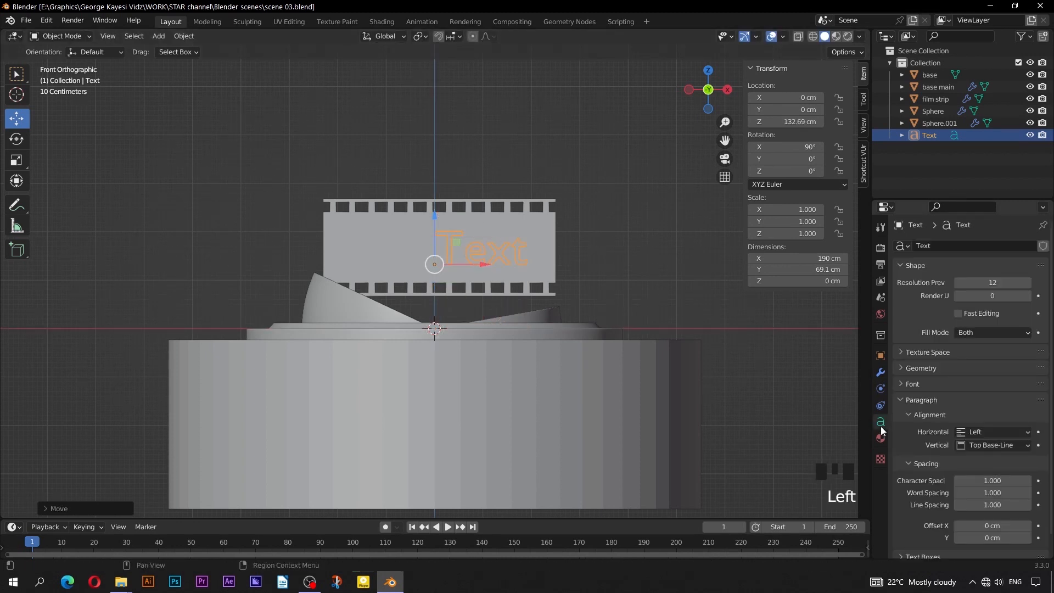
pyautogui.click(960, 434)
pyautogui.click(958, 456)
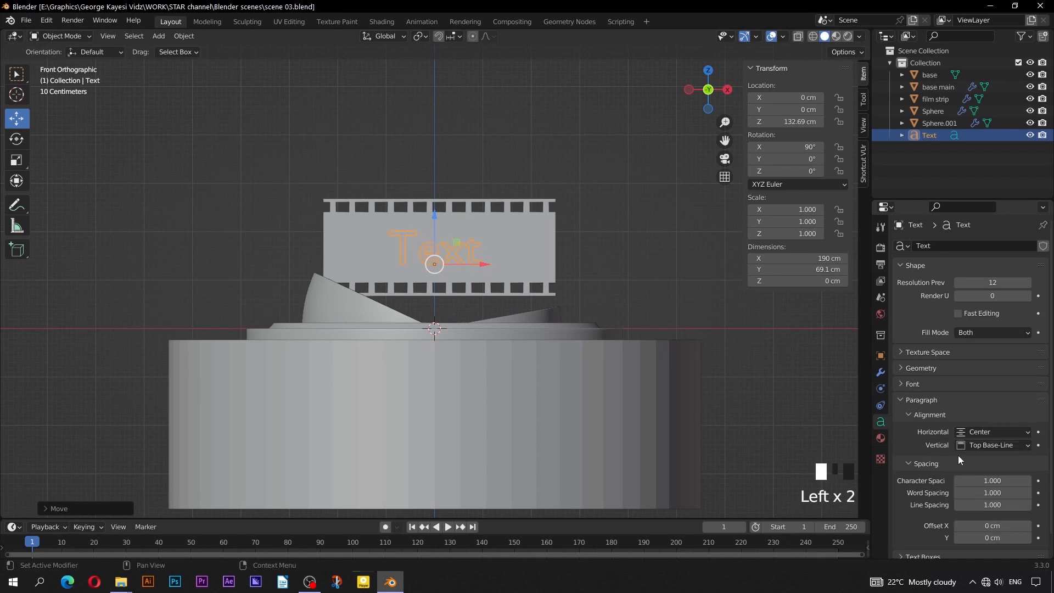
pyautogui.click(980, 446)
pyautogui.click(970, 483)
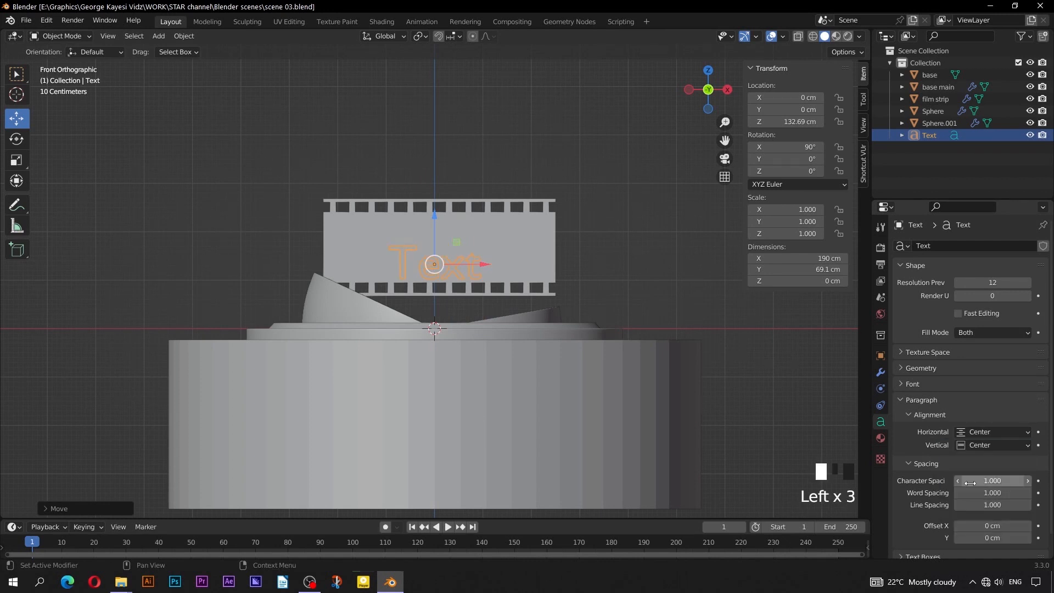
pyautogui.moveTo(433, 229); pyautogui.dragTo(433, 203)
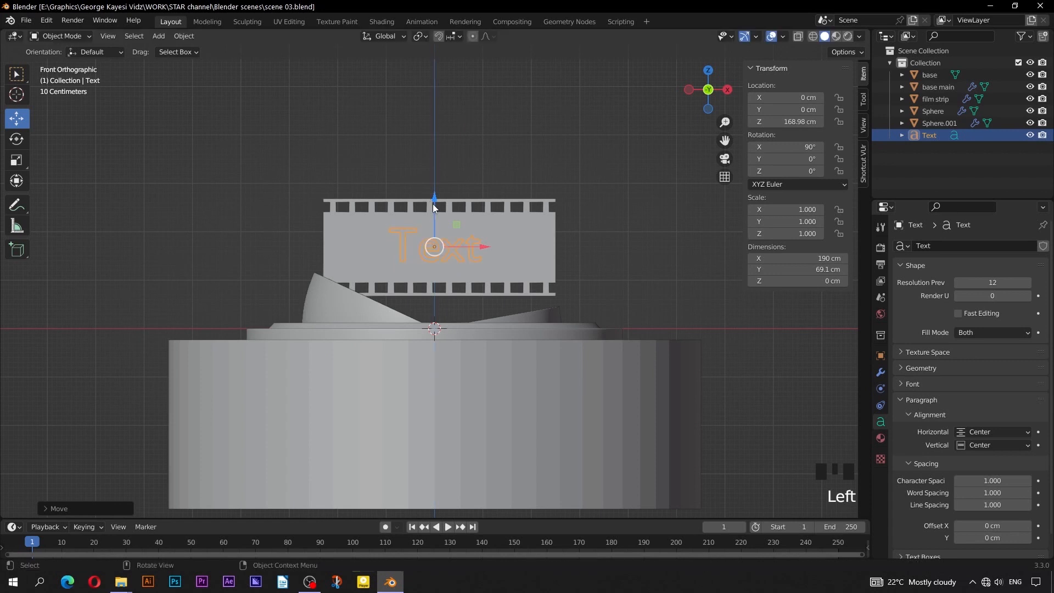
# - Replace the default text with ENTER on the first line and TAINMENT on the second
pyautogui.press('Tab')
pyautogui.press('BackSpace')
pyautogui.press('BackSpace')
pyautogui.press('BackSpace')
pyautogui.press('BackSpace')
pyautogui.press('BackSpace')
pyautogui.press('BackSpace')
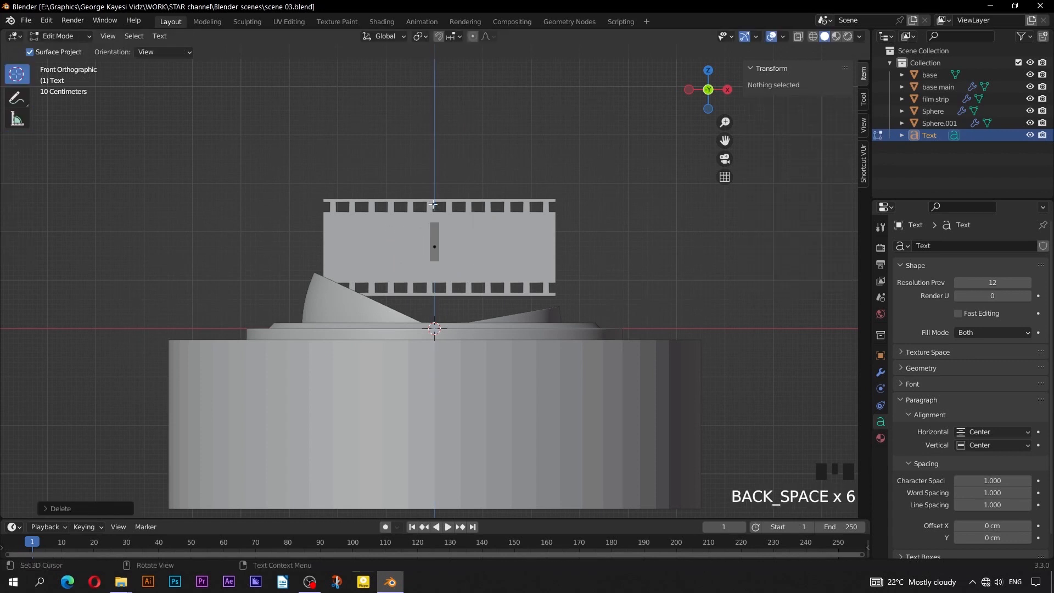
pyautogui.write('ENTER')
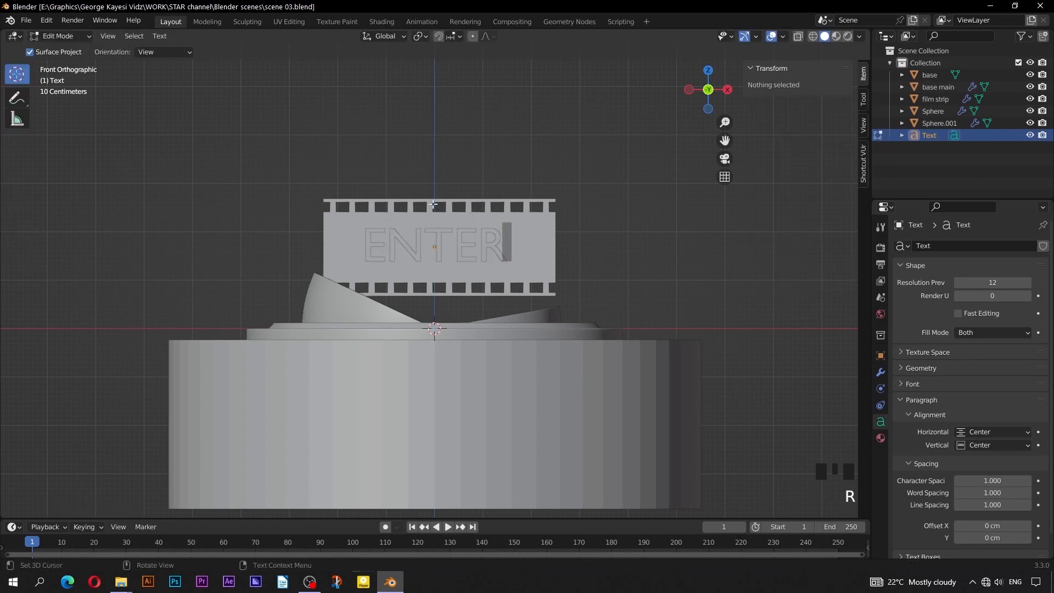
pyautogui.press('Return')
pyautogui.write('TAINMENT')
pyautogui.press('Tab')
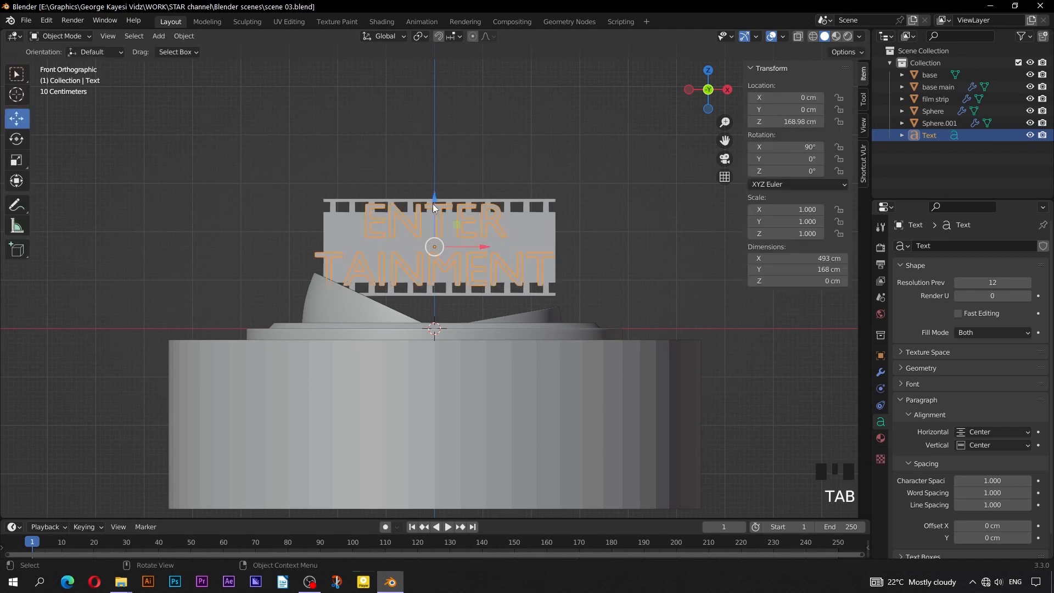
# - Load Arial Bold Italic from the Windows fonts as the text's regular font
pyautogui.click(899, 383)
pyautogui.click(1025, 401)
pyautogui.click(673, 138)
pyautogui.write('ARIAL')
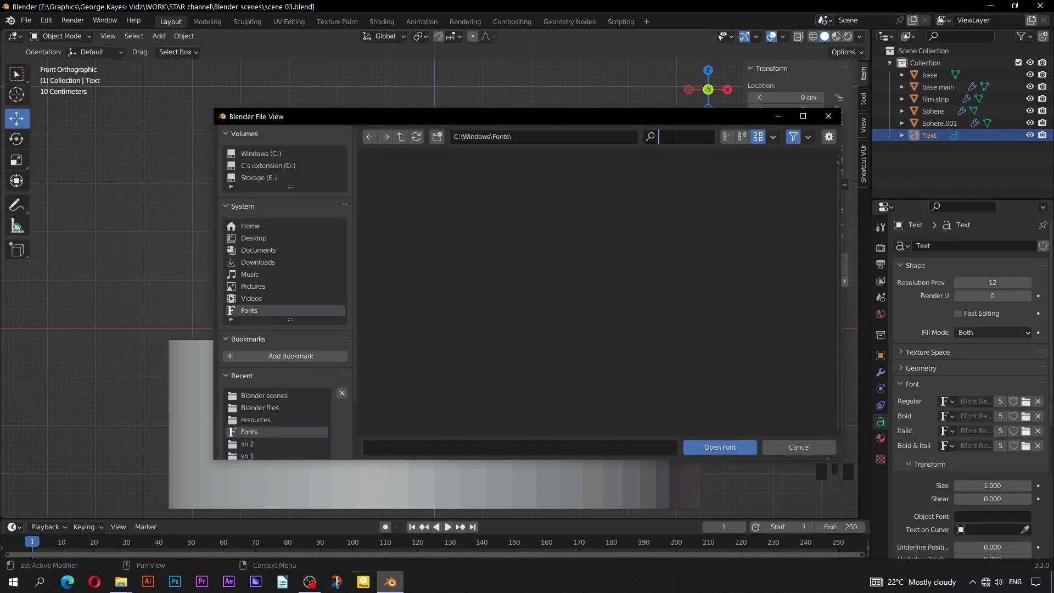
pyautogui.press('Return')
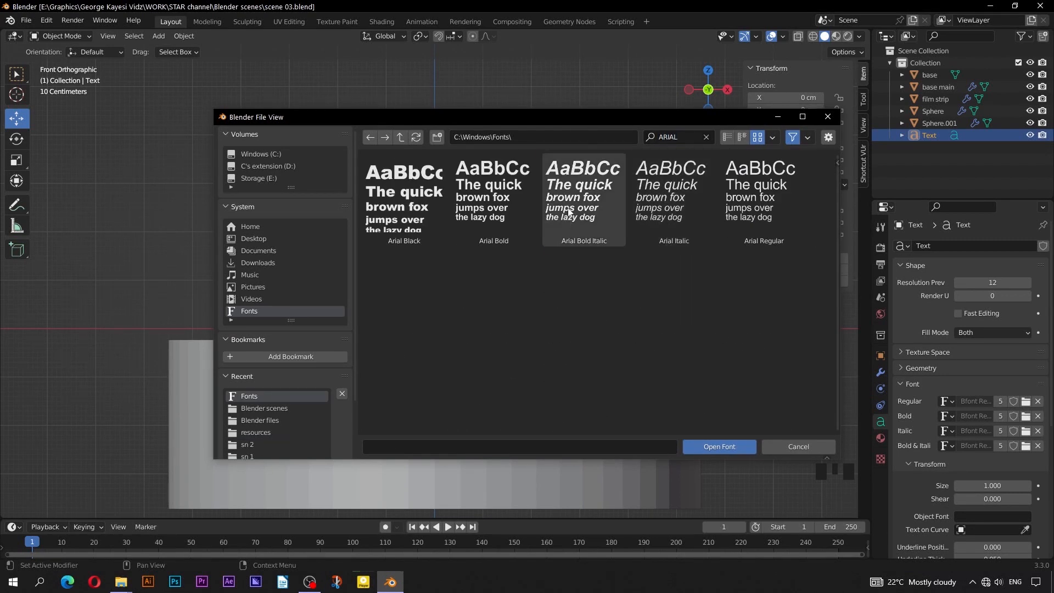
pyautogui.doubleClick(568, 216)
# - Set the text's line spacing to 0.7
pyautogui.scroll(-11, 943, 438)
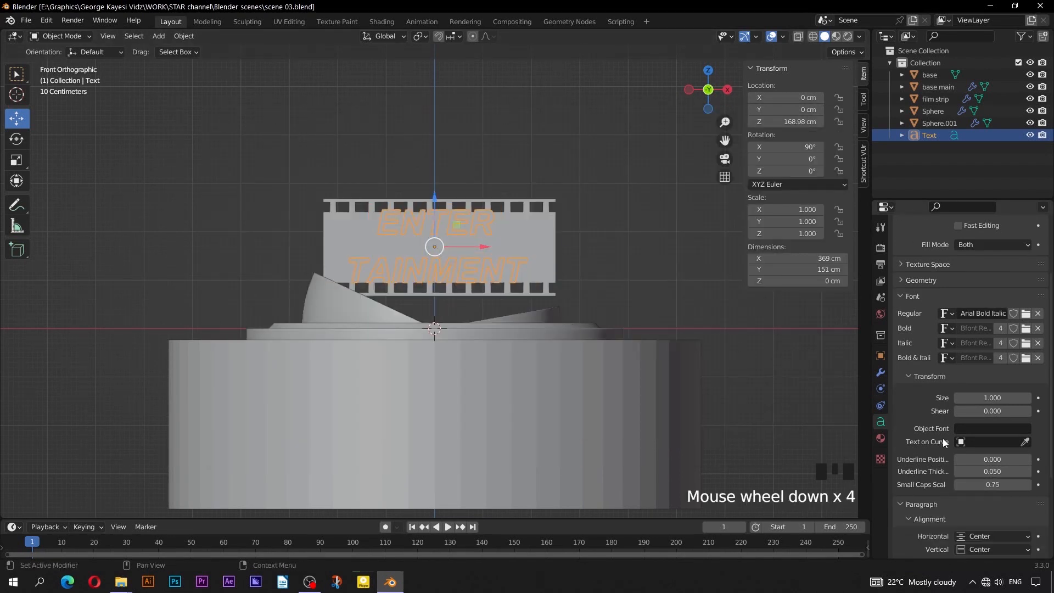
pyautogui.click(985, 483)
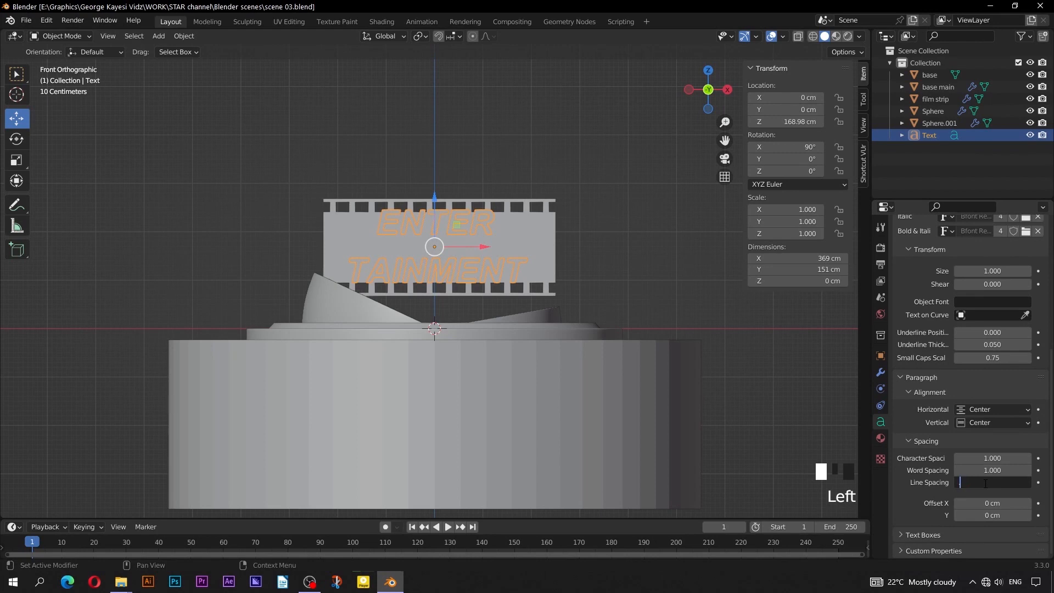
pyautogui.write('.7')
pyautogui.press('Return')
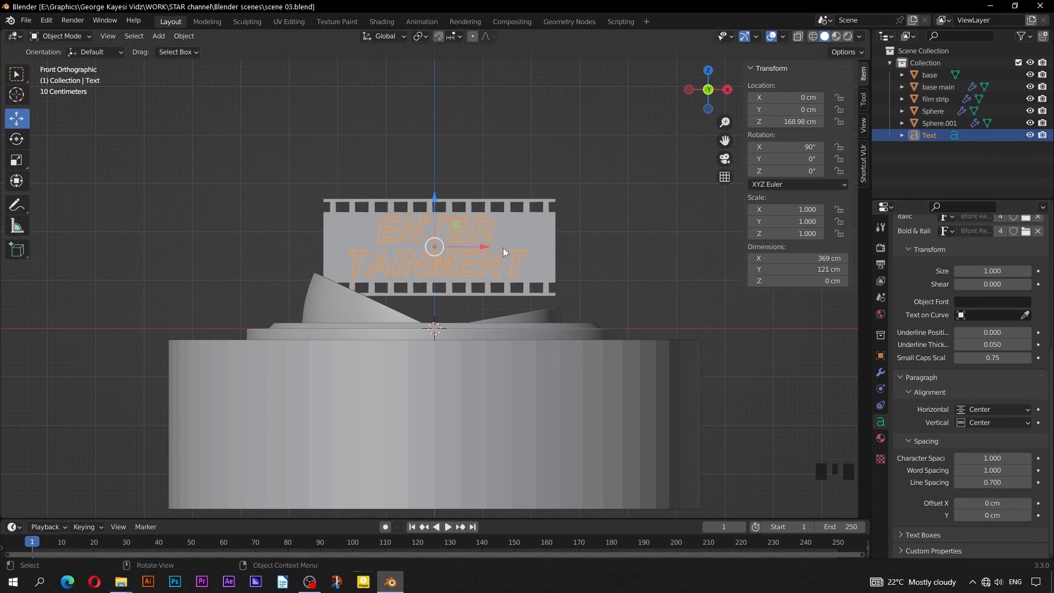
# - Bring the text forward to about Y -6.2 cm and give it a Solidify modifier with 5 cm thickness
pyautogui.moveTo(503, 248); pyautogui.dragTo(490, 223, button='middle')
pyautogui.moveTo(490, 222); pyautogui.dragTo(484, 228)
pyautogui.click(880, 372)
pyautogui.click(921, 247)
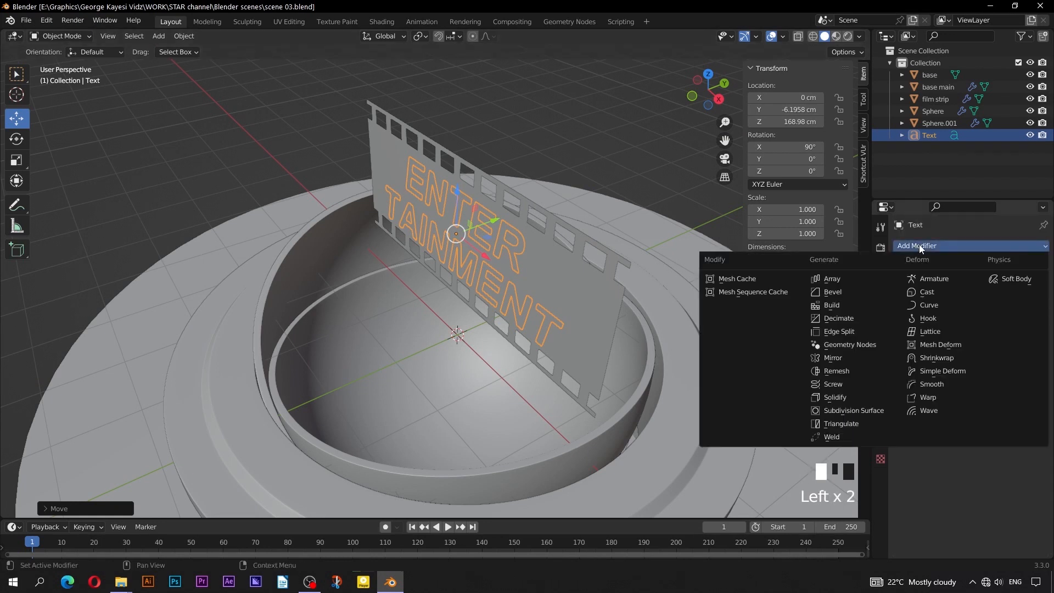
pyautogui.click(840, 397)
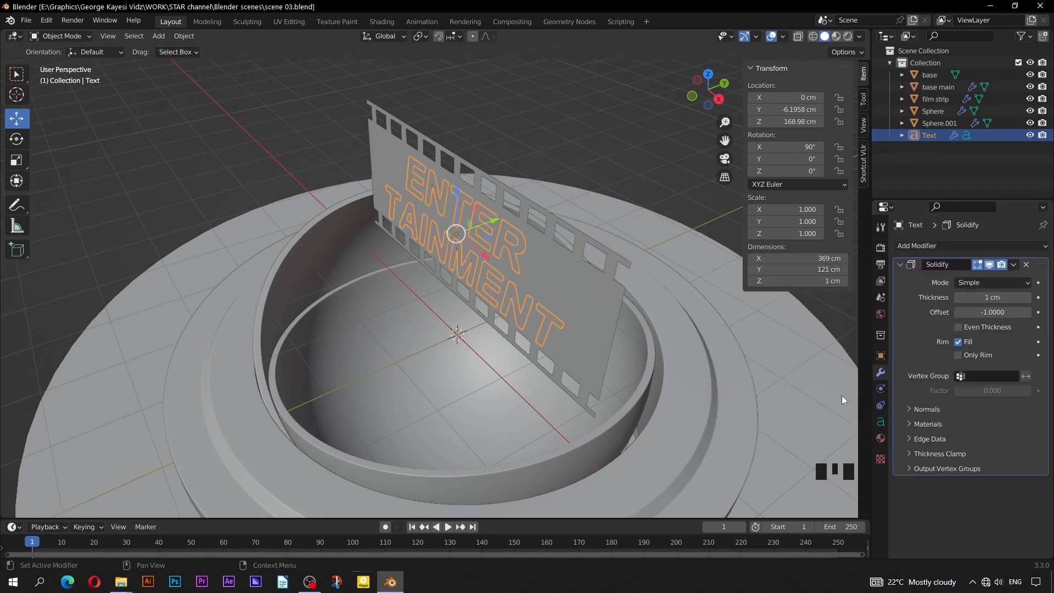
pyautogui.click(978, 299)
pyautogui.write('5')
pyautogui.press('Return')
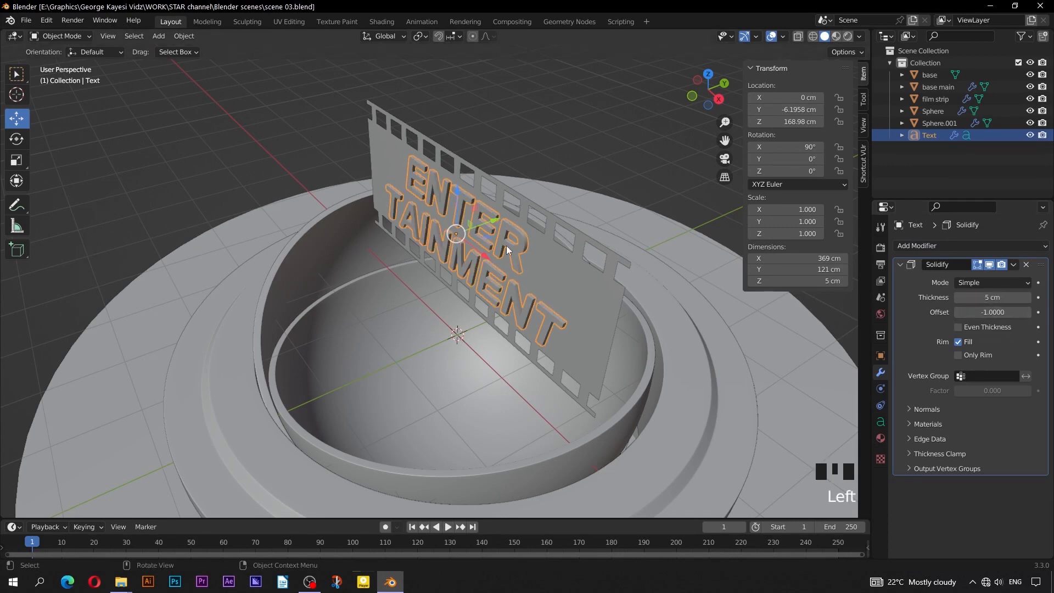
# - From the top view, shift the text along Y to about -4.2 cm, closer to the film strip, and deselect it
pyautogui.press('KP_7')
pyautogui.scroll(2, 376, 209)
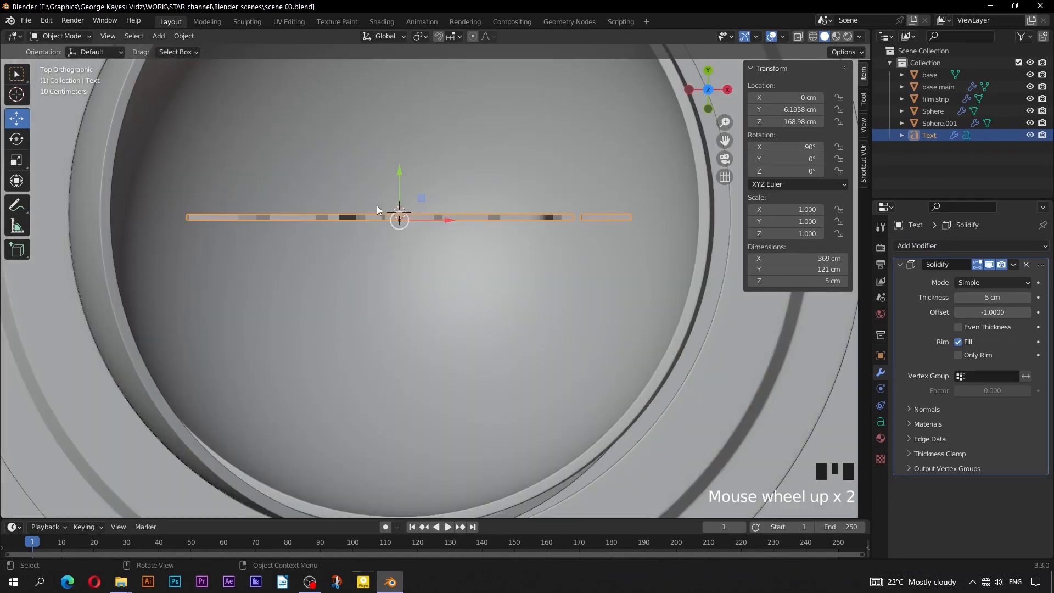
pyautogui.keyDown('shift'); pyautogui.moveTo(357, 191); pyautogui.dragTo(428, 258, button='middle'); pyautogui.keyUp('shift')
pyautogui.scroll(2, 472, 241)
pyautogui.moveTo(484, 236); pyautogui.dragTo(521, 223)
pyautogui.scroll(-7, 520, 223)
pyautogui.moveTo(520, 222); pyautogui.dragTo(496, 242, button='middle')
pyautogui.click(601, 207)
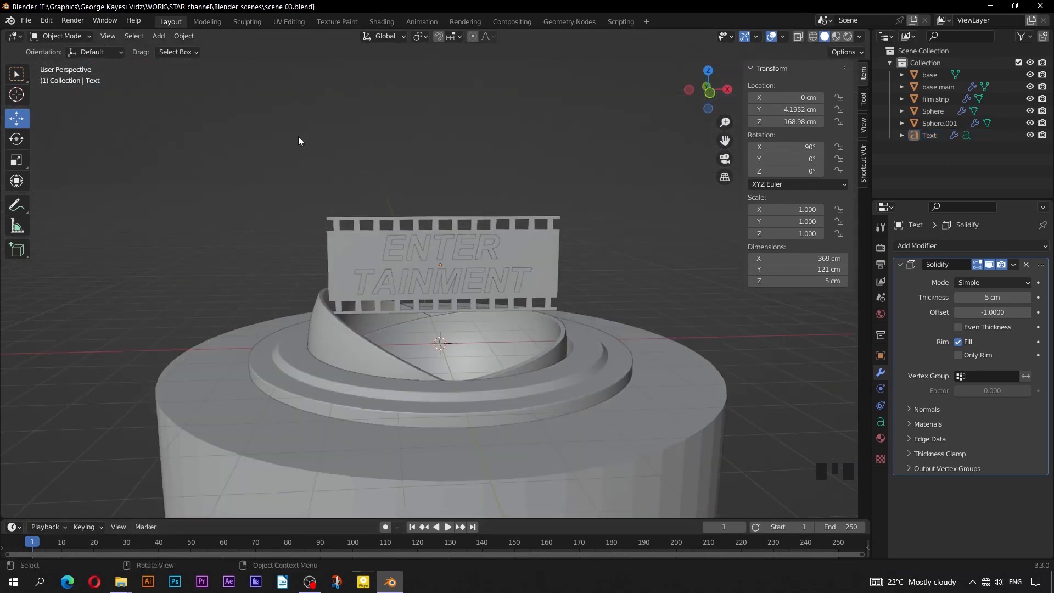
# - Add a Plain Axes empty and lower it below the cylindrical base to about Z -401 cm
pyautogui.click(155, 34)
pyautogui.moveTo(209, 168)
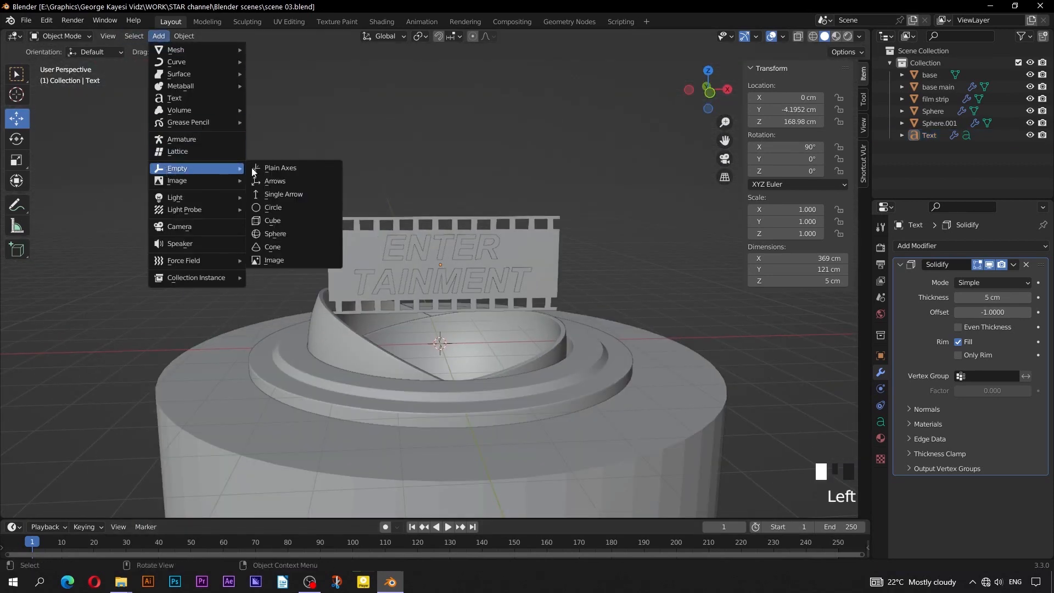
pyautogui.click(282, 166)
pyautogui.press('KP_1')
pyautogui.scroll(-4, 447, 236)
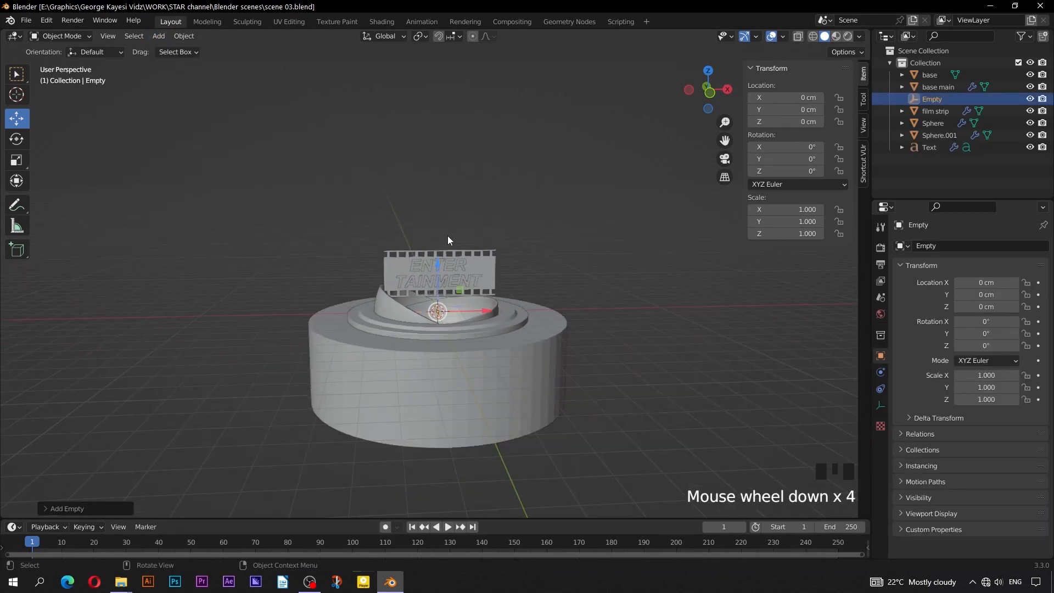
pyautogui.scroll(1, 439, 311)
pyautogui.scroll(2, 439, 310)
pyautogui.keyDown('shift'); pyautogui.moveTo(439, 310); pyautogui.dragTo(442, 201, button='middle'); pyautogui.keyUp('shift')
pyautogui.moveTo(442, 200); pyautogui.dragTo(458, 374)
pyautogui.keyDown('shift'); pyautogui.moveTo(434, 423); pyautogui.dragTo(435, 419, button='middle'); pyautogui.keyUp('shift')
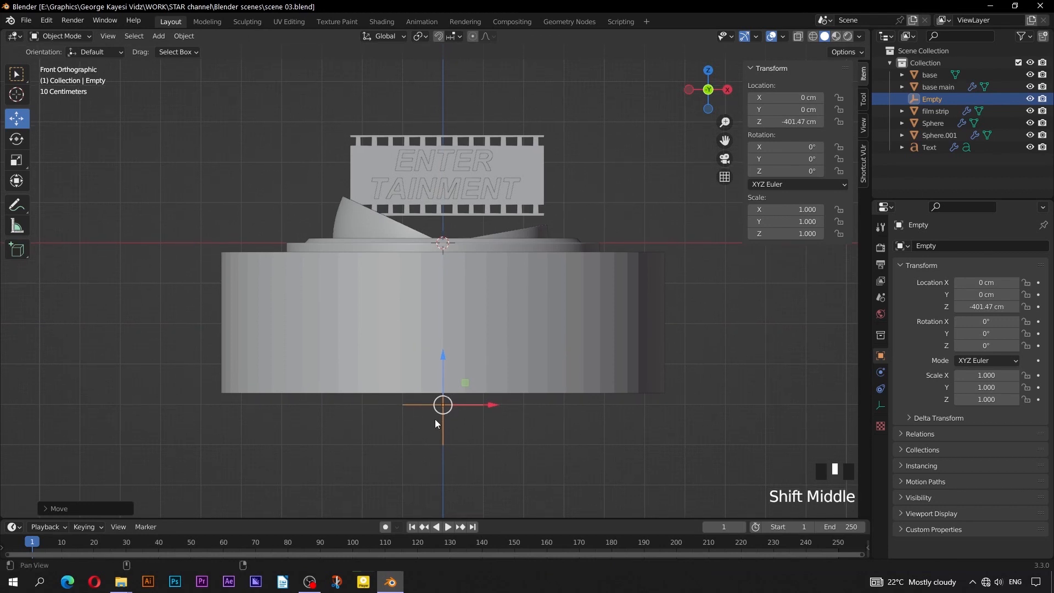
# - Snap the 3D cursor to the empty and add a UV sphere there
pyautogui.hotkey('shift', 's')
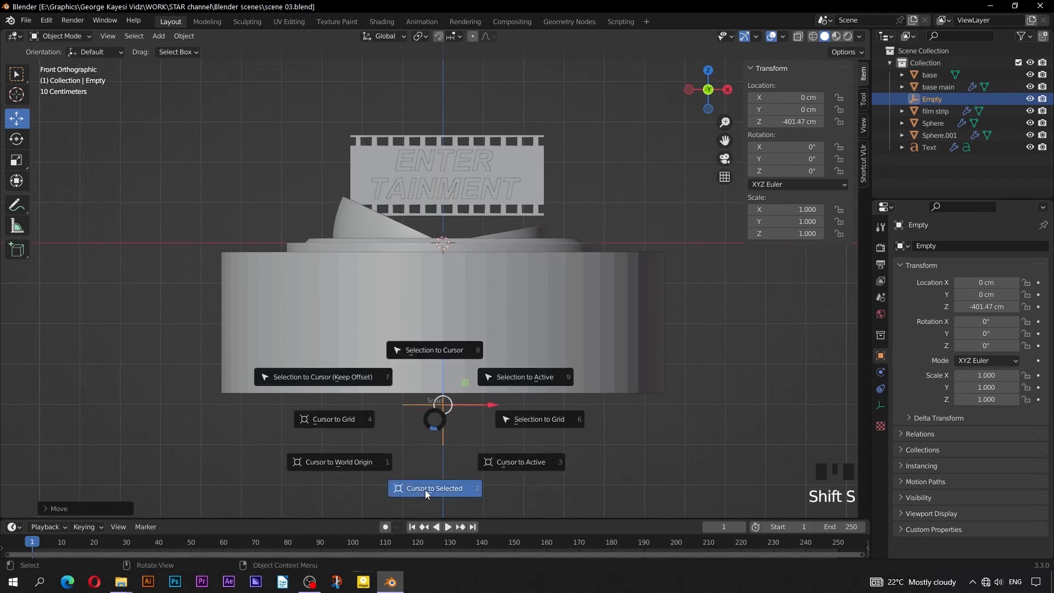
pyautogui.click(425, 490)
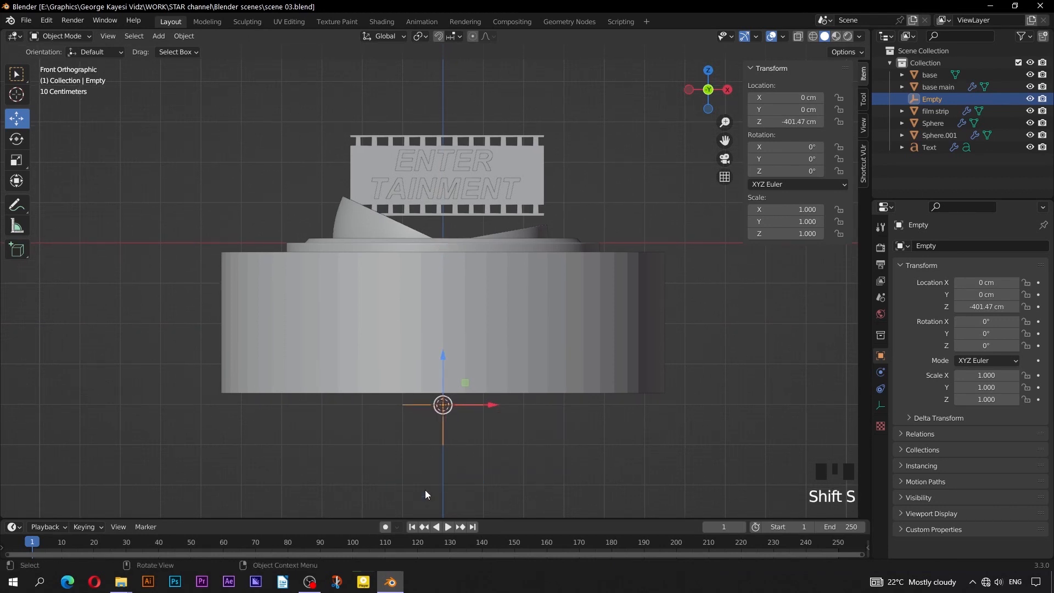
pyautogui.click(152, 38)
pyautogui.moveTo(164, 47)
pyautogui.click(285, 86)
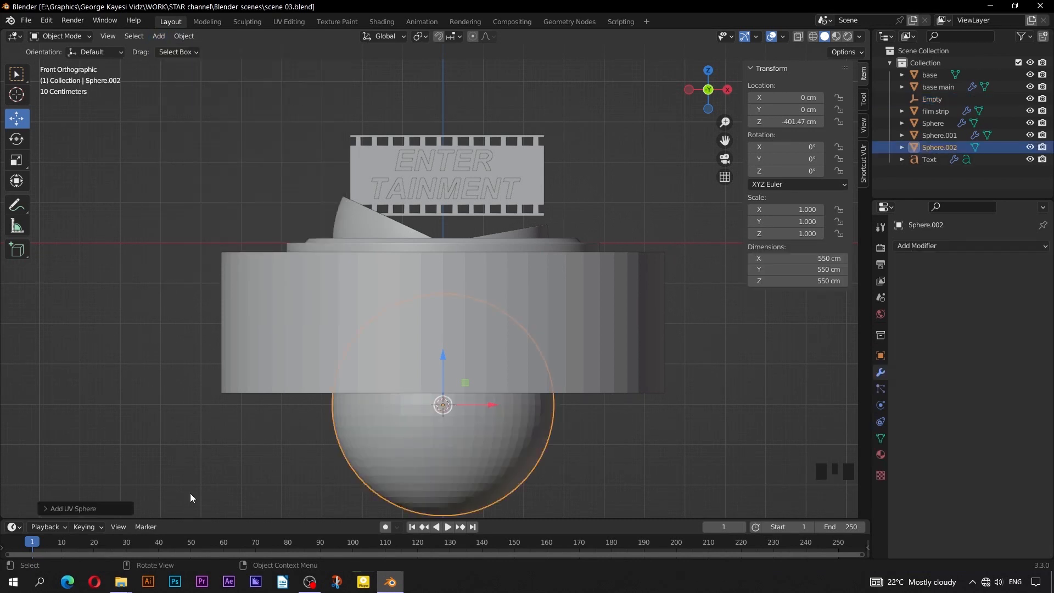
# - Set the new UV sphere to 16 segments and 8 rings
pyautogui.click(45, 510)
pyautogui.click(134, 379)
pyautogui.write('16')
pyautogui.press('Return')
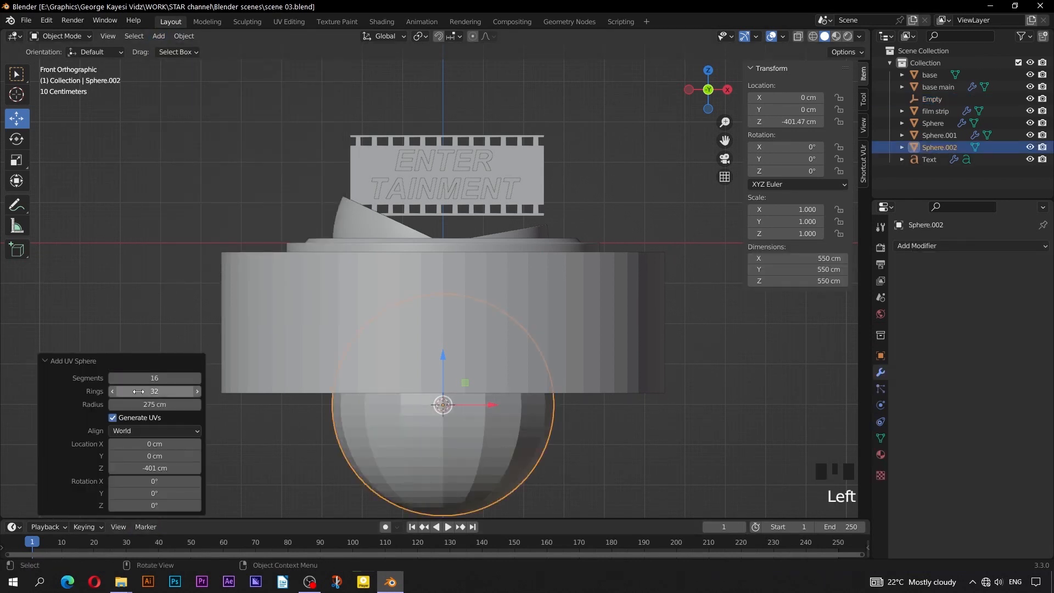
pyautogui.doubleClick(138, 391)
pyautogui.write('8')
pyautogui.press('Return')
pyautogui.click(46, 362)
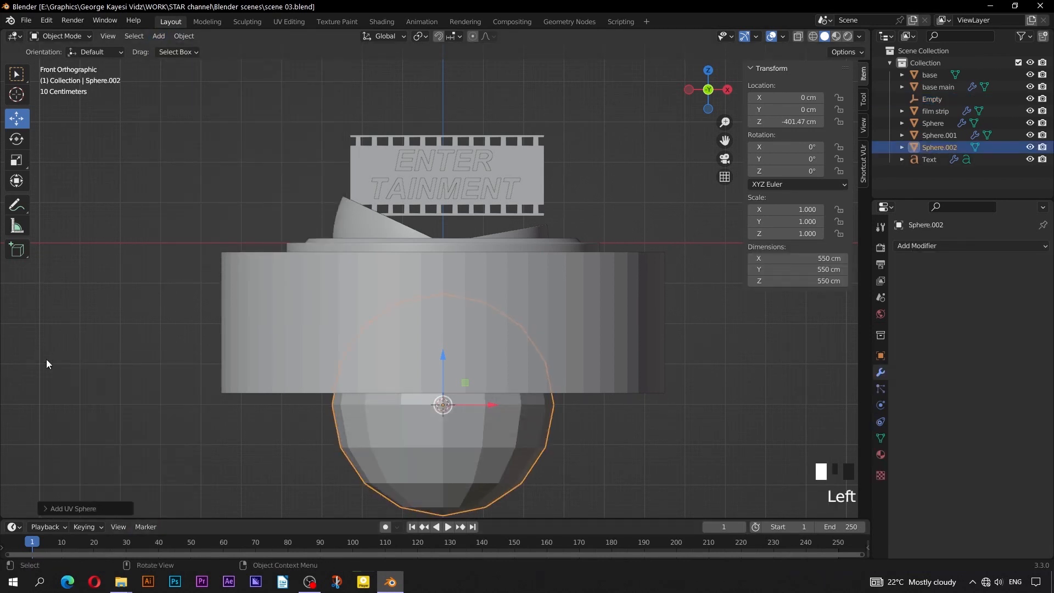
# - Scale the new sphere's mesh down to about 0.1 of its size in Edit Mode
pyautogui.press('Tab')
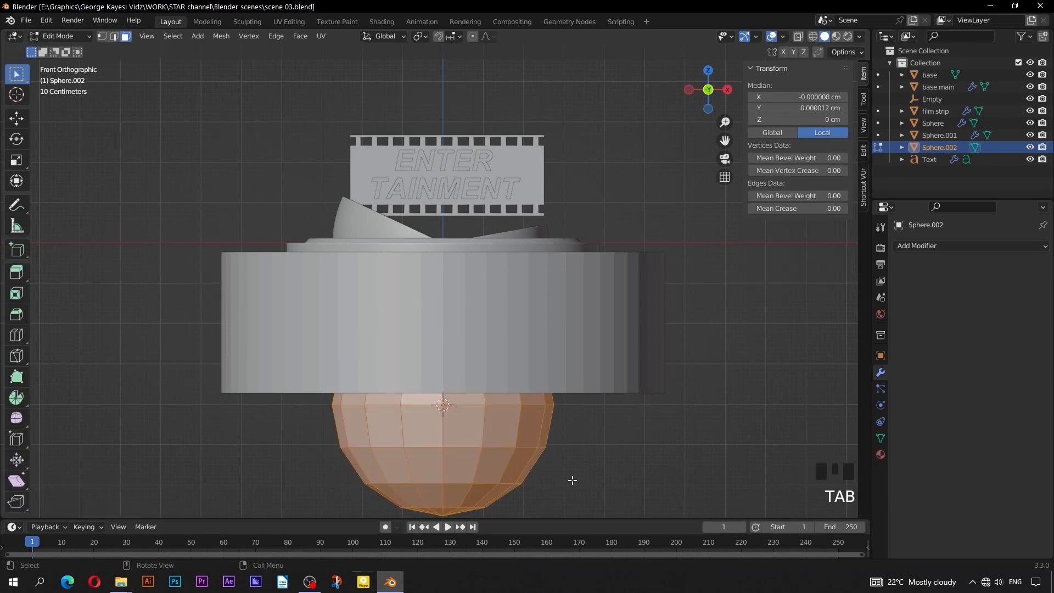
pyautogui.press('s')
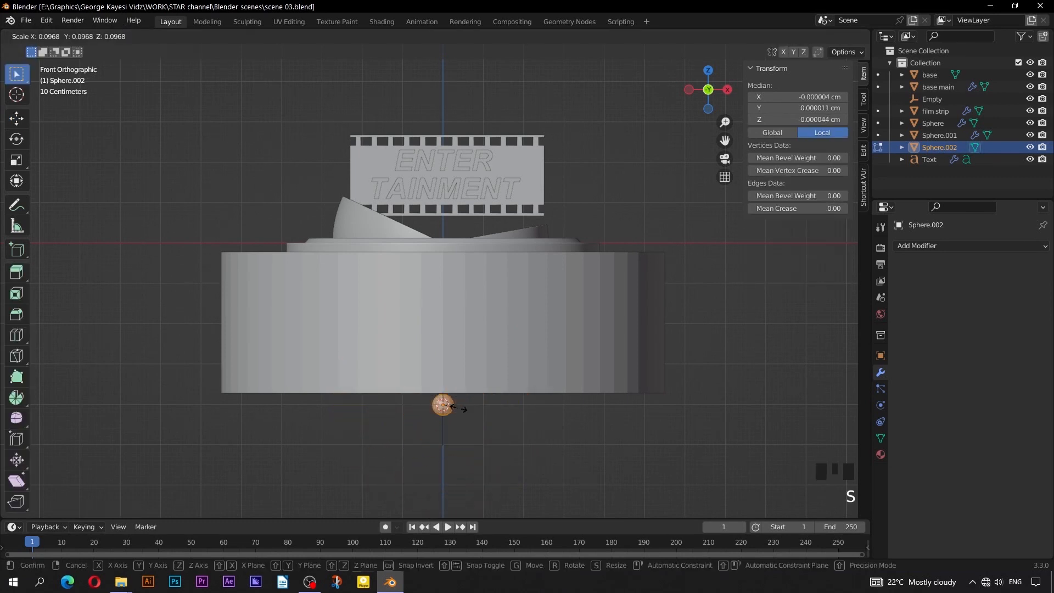
pyautogui.click(453, 405)
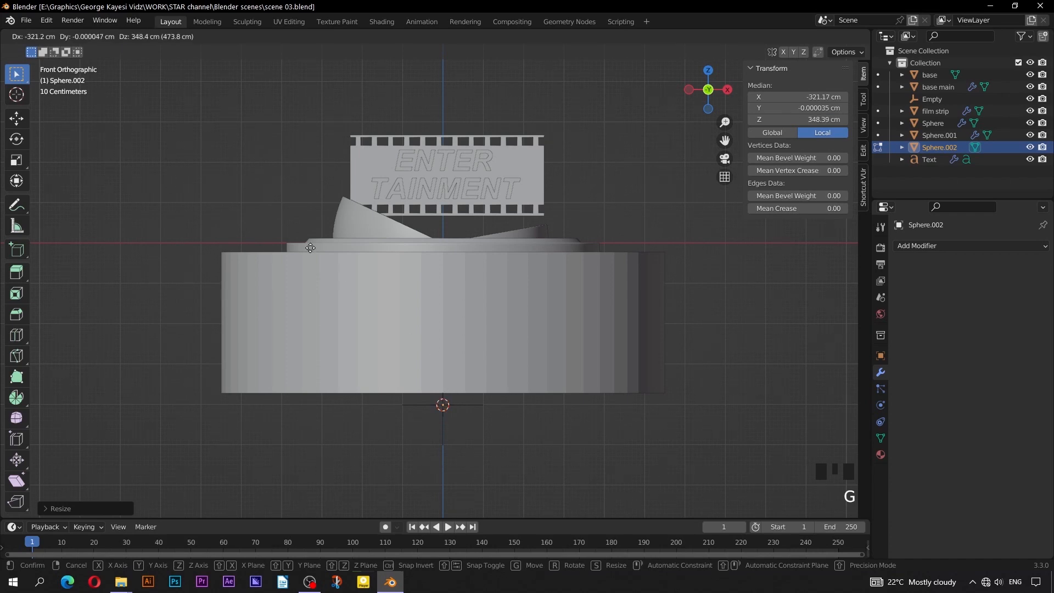
# - Seat the small sphere on the outer rim of the base's lower ring, about X -383 cm and local Z 401 cm, and resize it
pyautogui.click(299, 240)
pyautogui.press('KP_Decimal')
pyautogui.scroll(-6, 393, 332)
pyautogui.keyDown('shift'); pyautogui.moveTo(442, 327); pyautogui.dragTo(369, 338, button='middle'); pyautogui.keyUp('shift')
pyautogui.scroll(2, 312, 325)
pyautogui.click(18, 120)
pyautogui.moveTo(291, 253); pyautogui.dragTo(291, 283)
pyautogui.press('s')
pyautogui.click(313, 308)
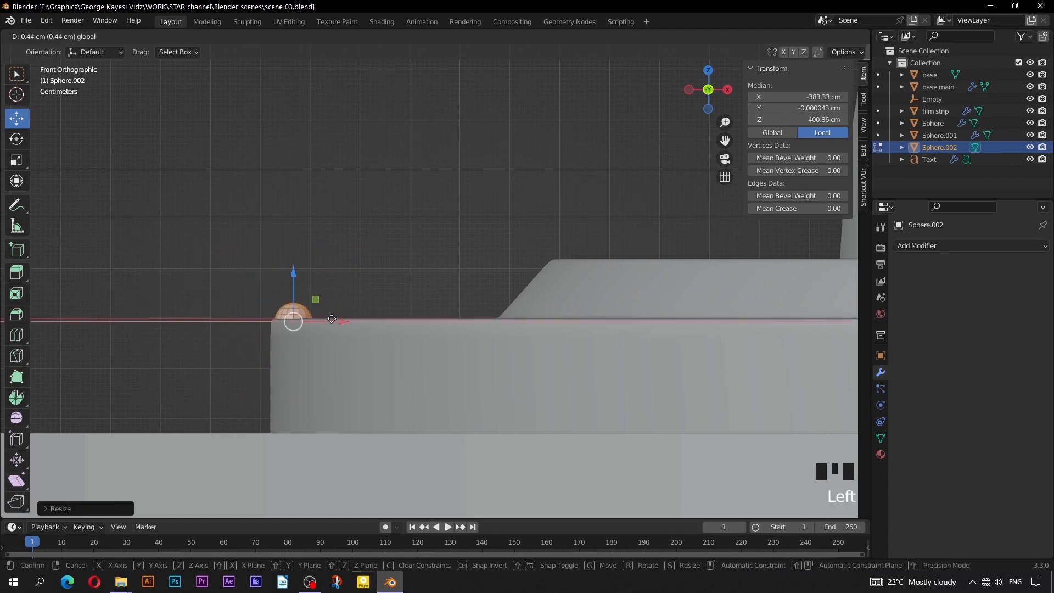
# - Duplicate the rim sphere inward along X to about -371.6 cm and shrink the copy slightly
pyautogui.scroll(3, 328, 362)
pyautogui.keyDown('shift'); pyautogui.moveTo(327, 362); pyautogui.dragTo(301, 325, button='middle'); pyautogui.keyUp('shift')
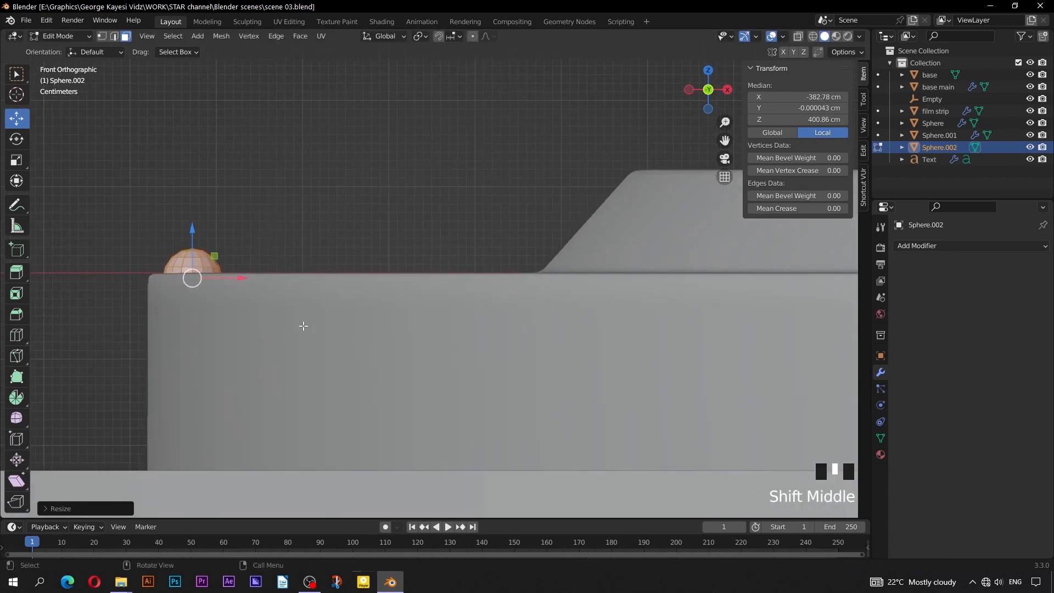
pyautogui.hotkey('shift', 'd')
pyautogui.click(363, 319)
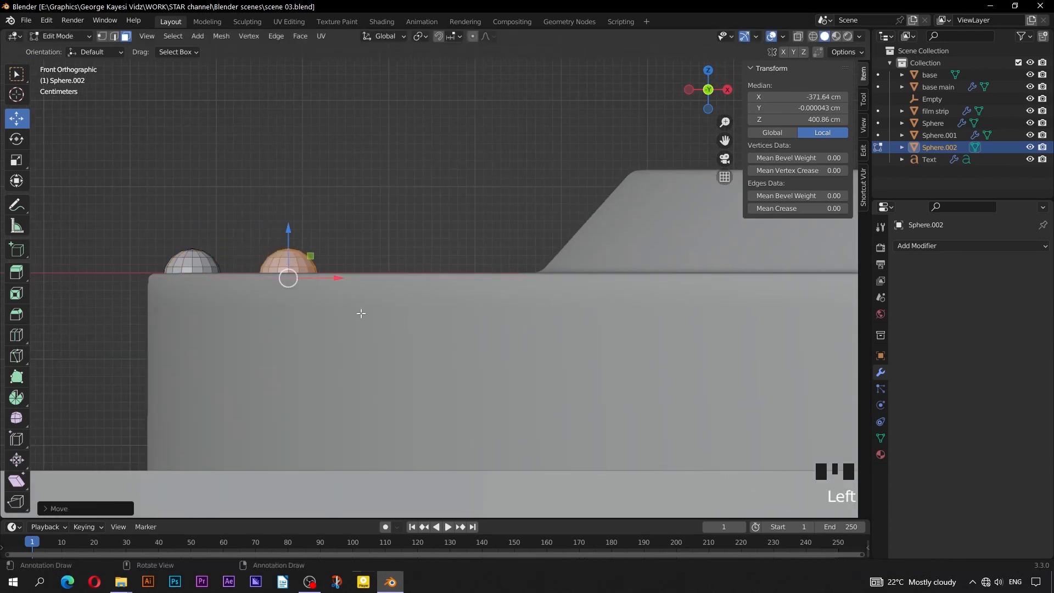
pyautogui.press('s')
pyautogui.click(356, 310)
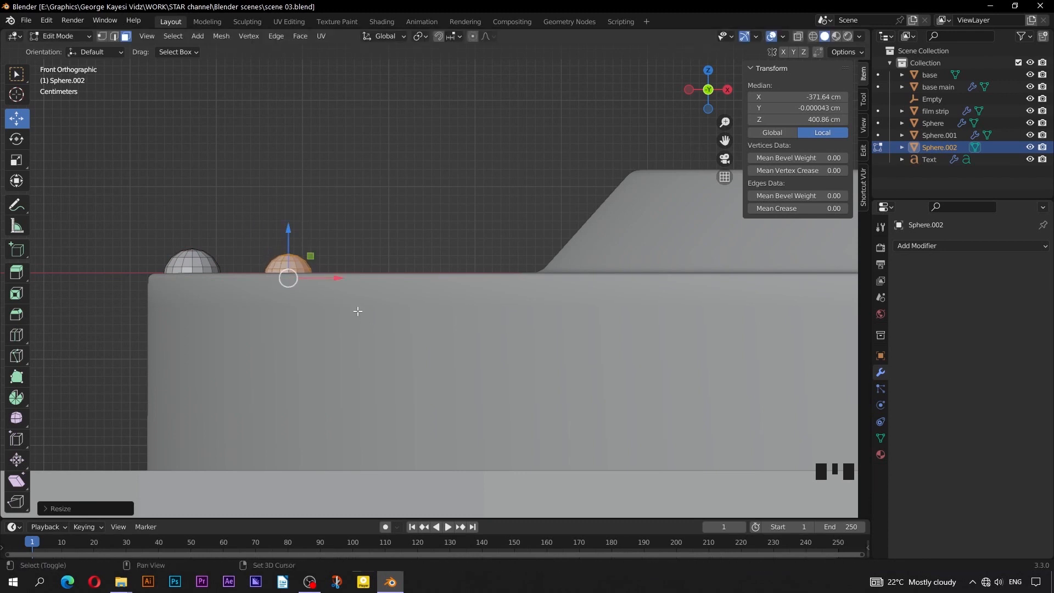
# - Duplicate the second sphere inward to about X -360.4 cm and scale the copy to about 0.7
pyautogui.hotkey('shift', 'd')
pyautogui.click(357, 308)
pyautogui.moveTo(333, 278); pyautogui.dragTo(430, 279)
pyautogui.press('s')
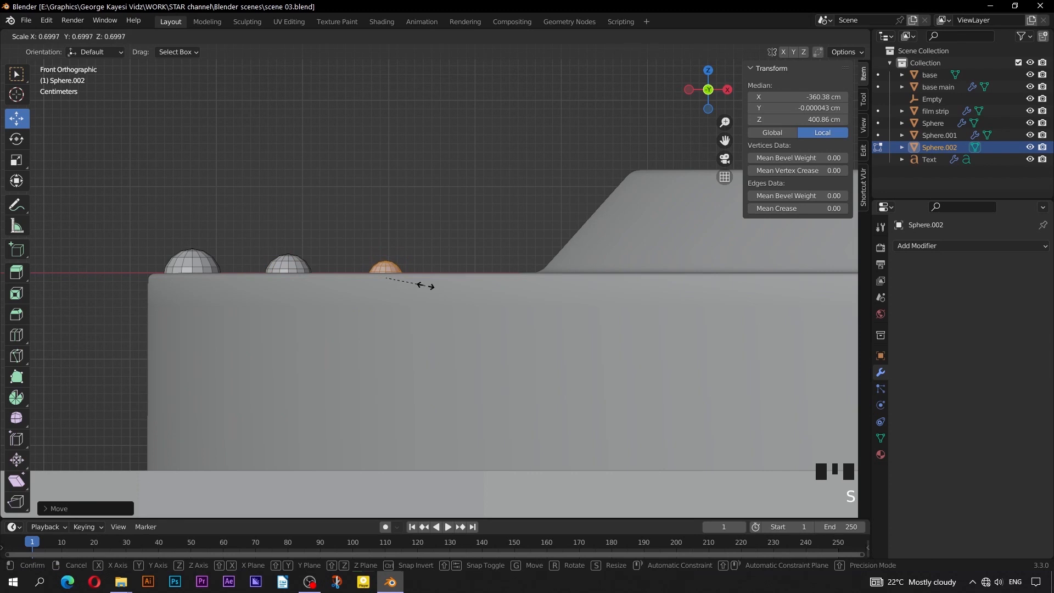
pyautogui.click(426, 285)
# - Duplicate the largest sphere onto the raised inner ring at about X -323.3 cm and local Z 413 cm, and enlarge the copy slightly
pyautogui.click(198, 257)
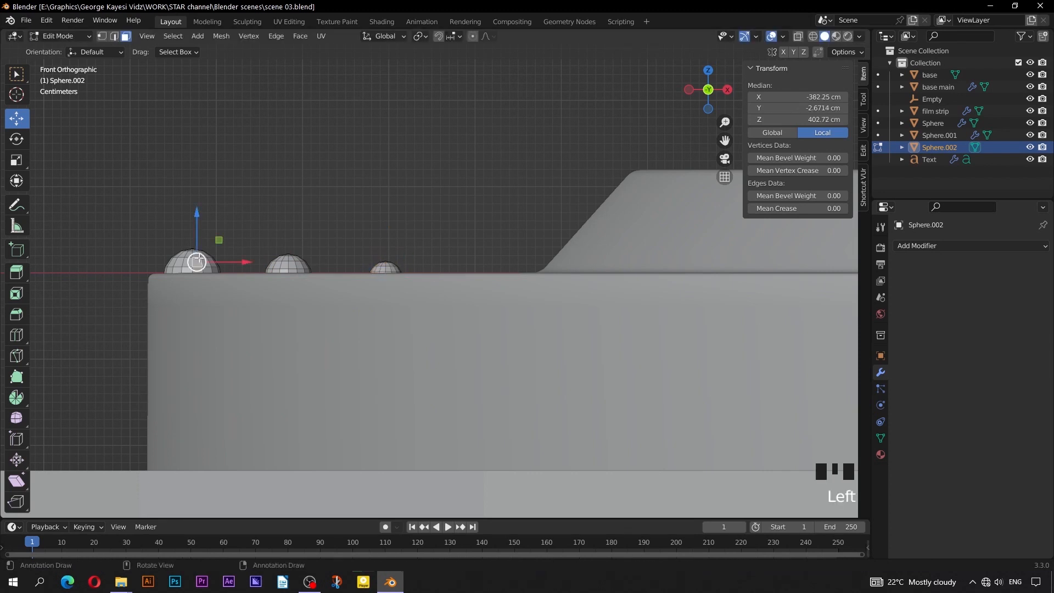
pyautogui.press('l')
pyautogui.scroll(-1, 193, 269)
pyautogui.keyDown('shift'); pyautogui.moveTo(193, 275); pyautogui.dragTo(186, 283, button='middle'); pyautogui.keyUp('shift')
pyautogui.hotkey('shift', 'd')
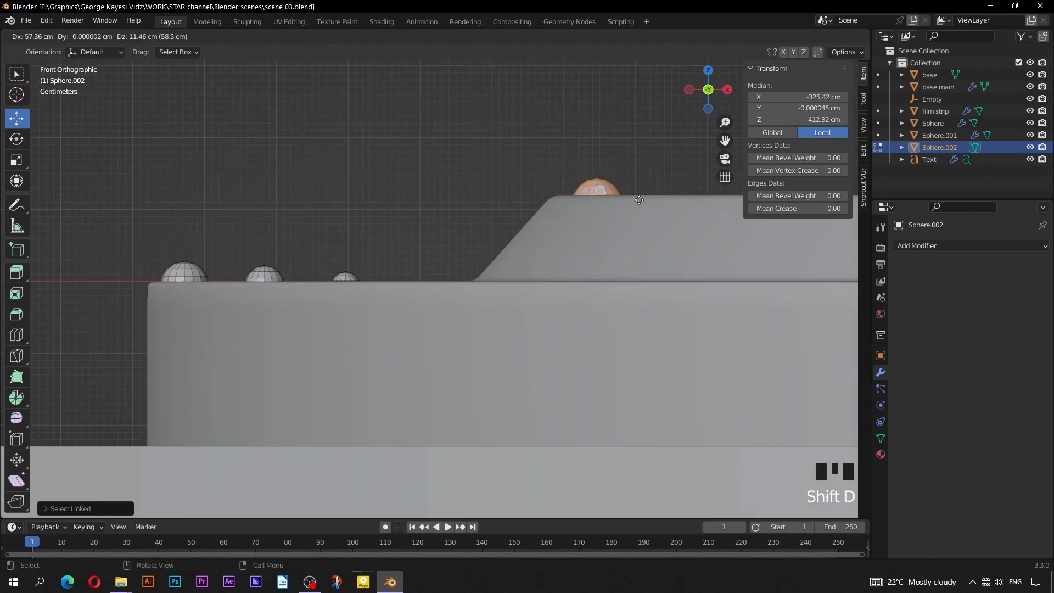
pyautogui.click(598, 165)
pyautogui.moveTo(596, 145); pyautogui.dragTo(600, 154)
pyautogui.keyDown('shift'); pyautogui.moveTo(610, 206); pyautogui.dragTo(495, 224, button='middle'); pyautogui.keyUp('shift')
pyautogui.moveTo(521, 216); pyautogui.dragTo(537, 217)
pyautogui.press('s')
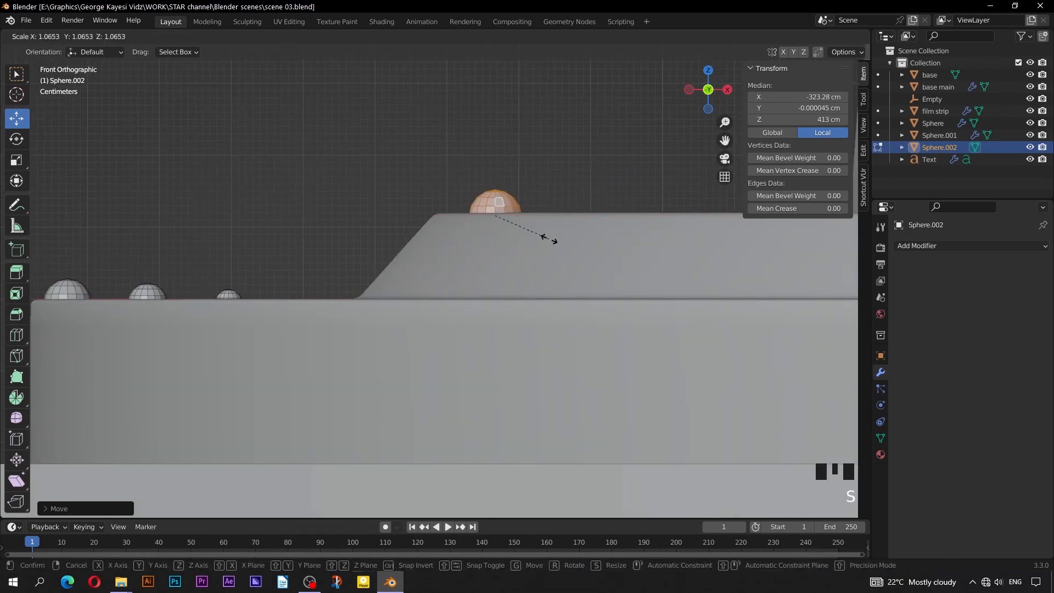
pyautogui.click(551, 237)
# - Return to Object Mode and shade the small spheres smooth
pyautogui.moveTo(551, 238); pyautogui.dragTo(565, 318, button='middle')
pyautogui.scroll(-2, 477, 289)
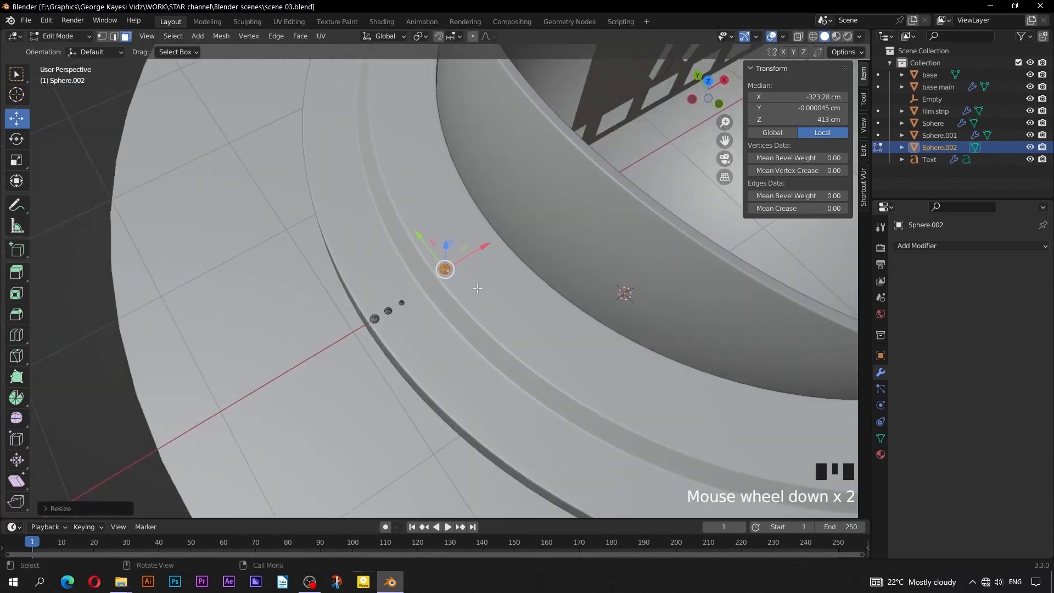
pyautogui.press('Tab')
pyautogui.scroll(4, 384, 311)
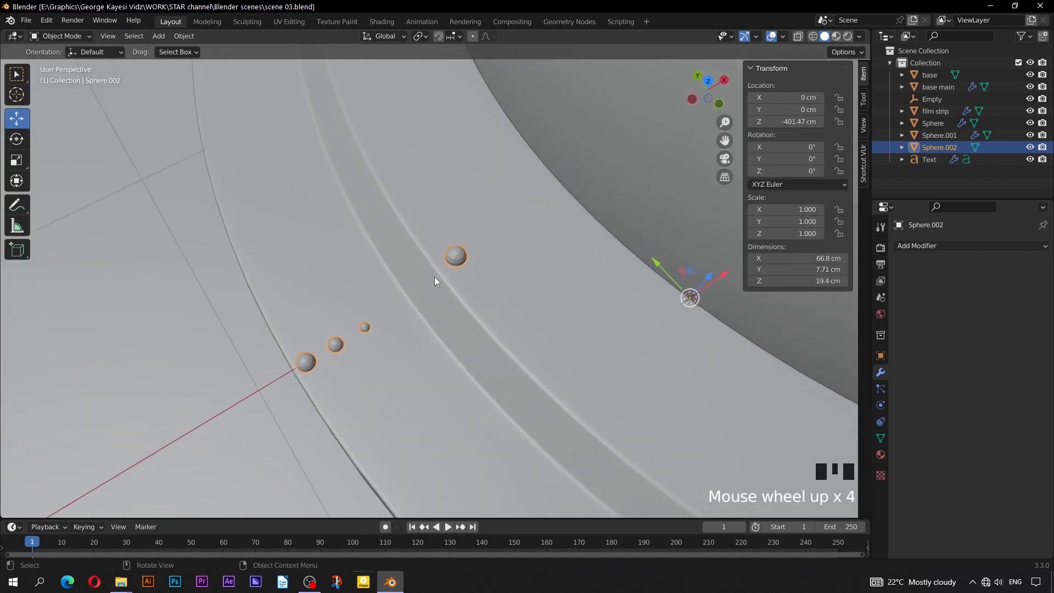
pyautogui.rightClick(461, 259)
pyautogui.click(460, 255)
pyautogui.scroll(-6, 413, 285)
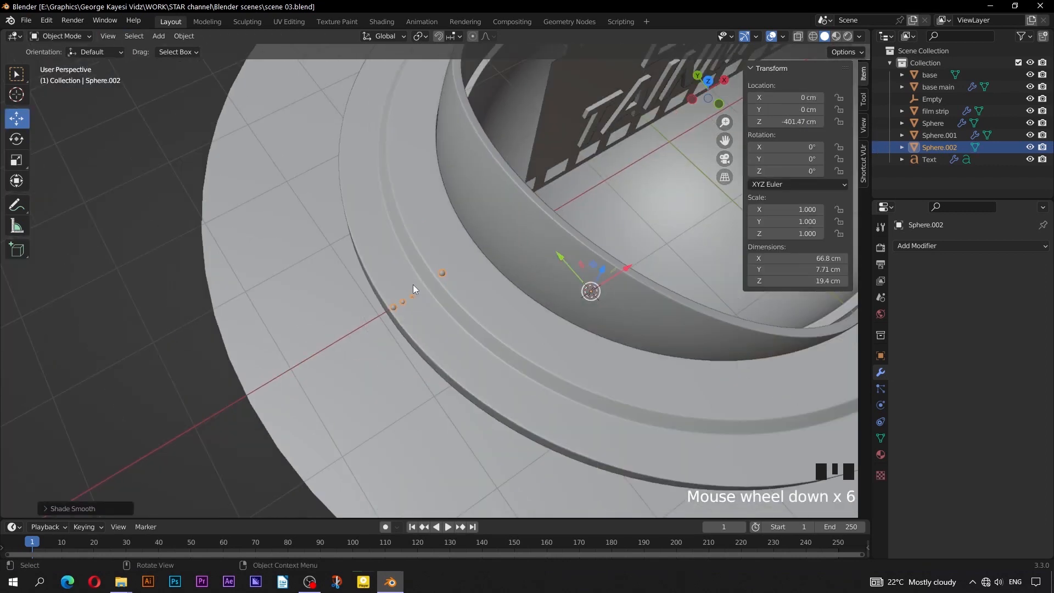
# - Add an Array modifier to the spheres with a count of 60
pyautogui.click(921, 245)
pyautogui.click(800, 279)
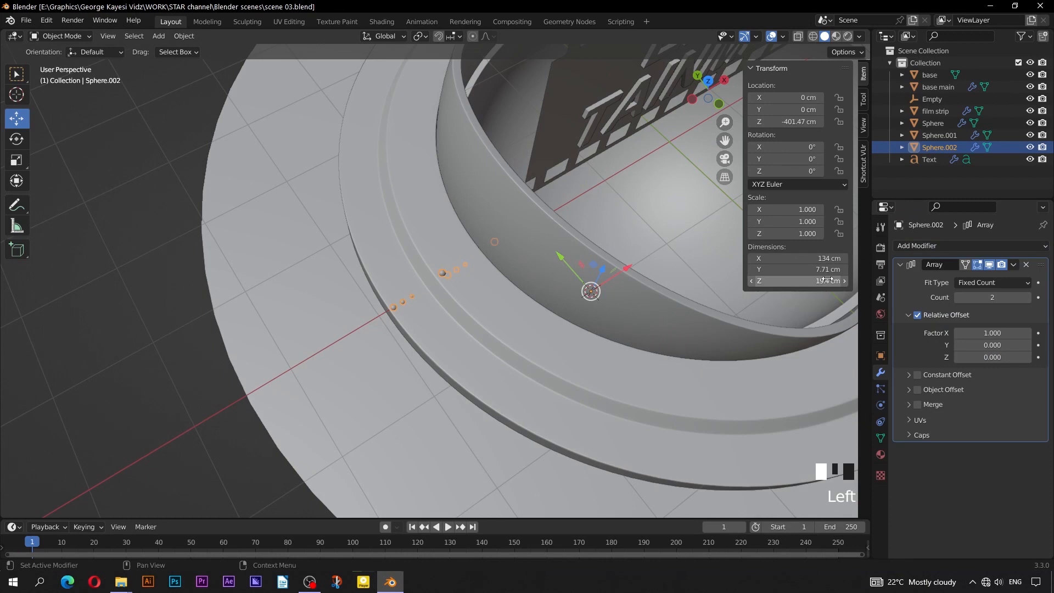
pyautogui.click(982, 297)
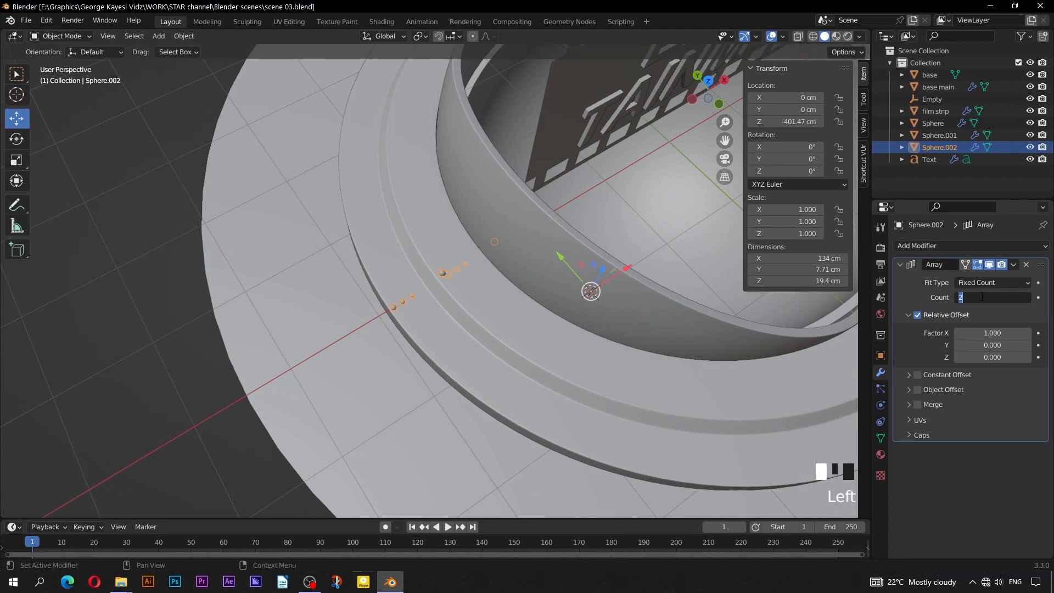
pyautogui.click(908, 297)
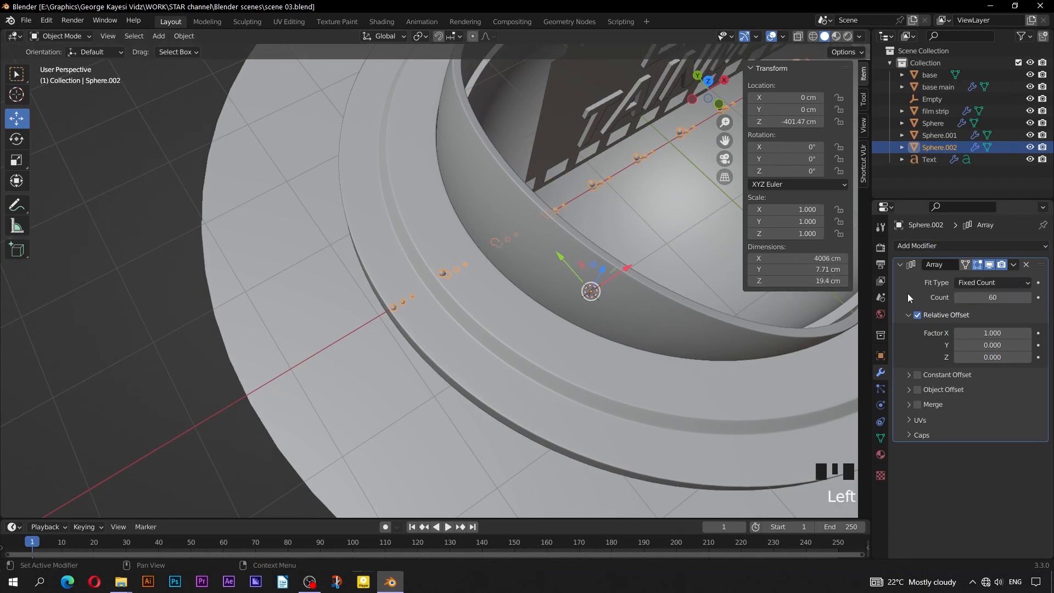
# - Set the array's relative offset X factor to 0 and enable Object Offset with the Empty as its object
pyautogui.click(988, 333)
pyautogui.write('0')
pyautogui.click(917, 351)
pyautogui.click(917, 390)
pyautogui.moveTo(400, 364); pyautogui.dragTo(414, 347, button='middle')
pyautogui.press('KP_1')
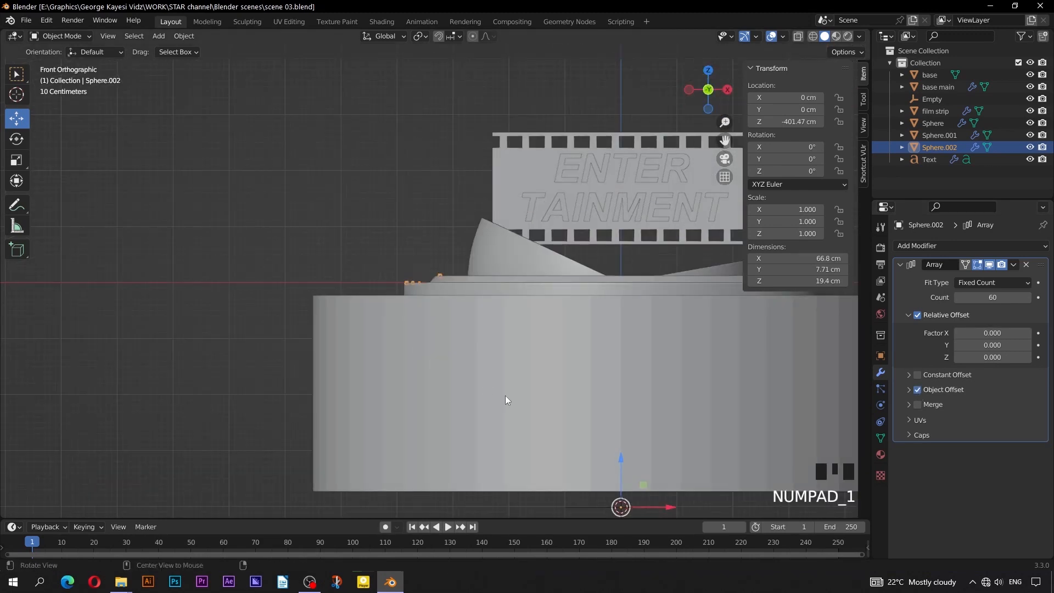
pyautogui.keyDown('shift'); pyautogui.moveTo(505, 396); pyautogui.dragTo(478, 329, button='middle'); pyautogui.keyUp('shift')
pyautogui.click(909, 389)
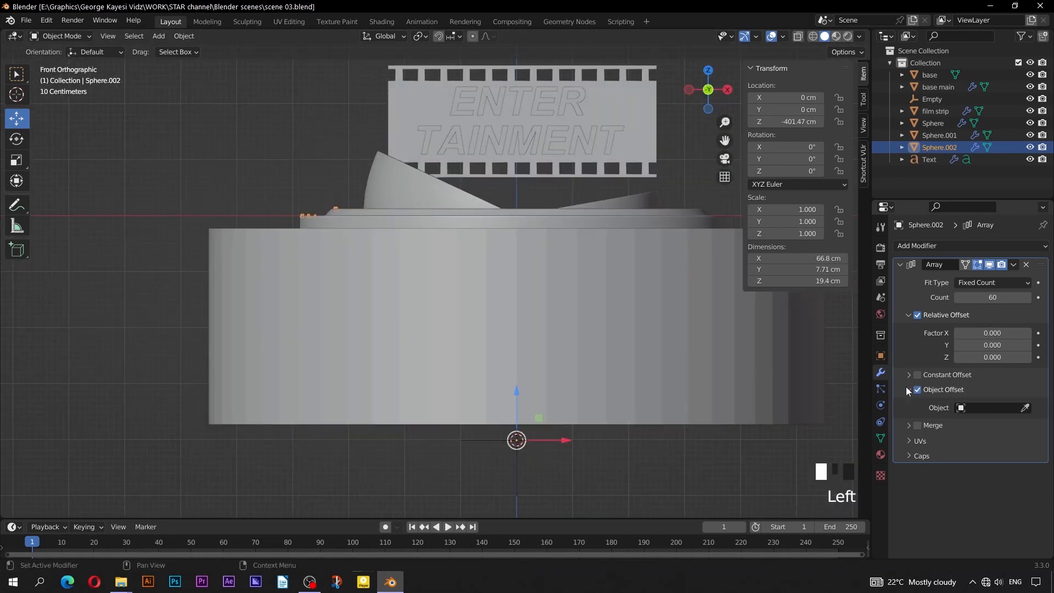
pyautogui.click(1026, 408)
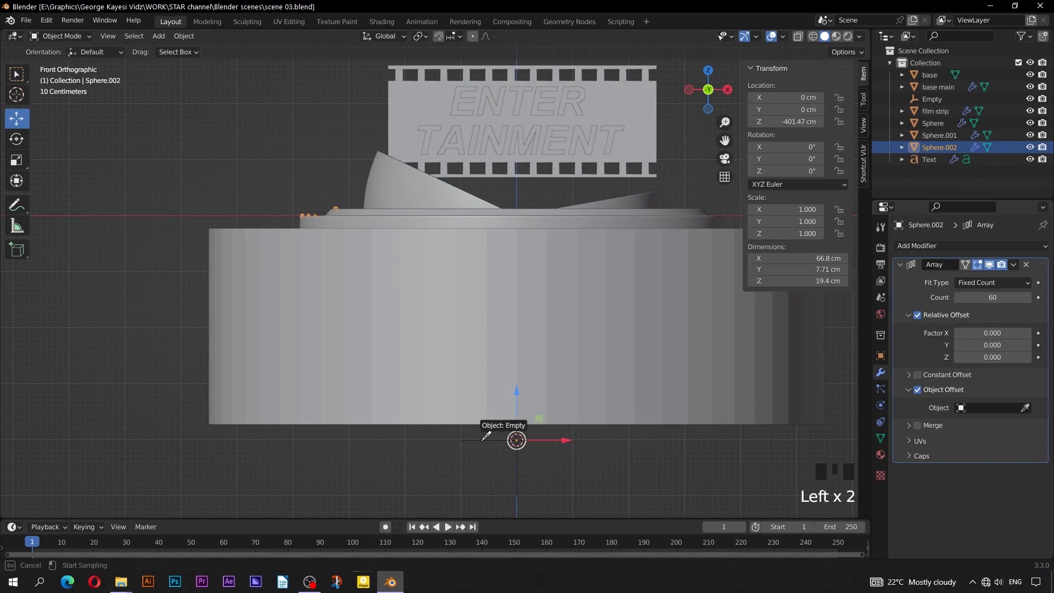
pyautogui.click(483, 439)
# - Rotate the empty 6° about Z so the array runs around the base
pyautogui.moveTo(299, 248); pyautogui.dragTo(374, 283, button='middle')
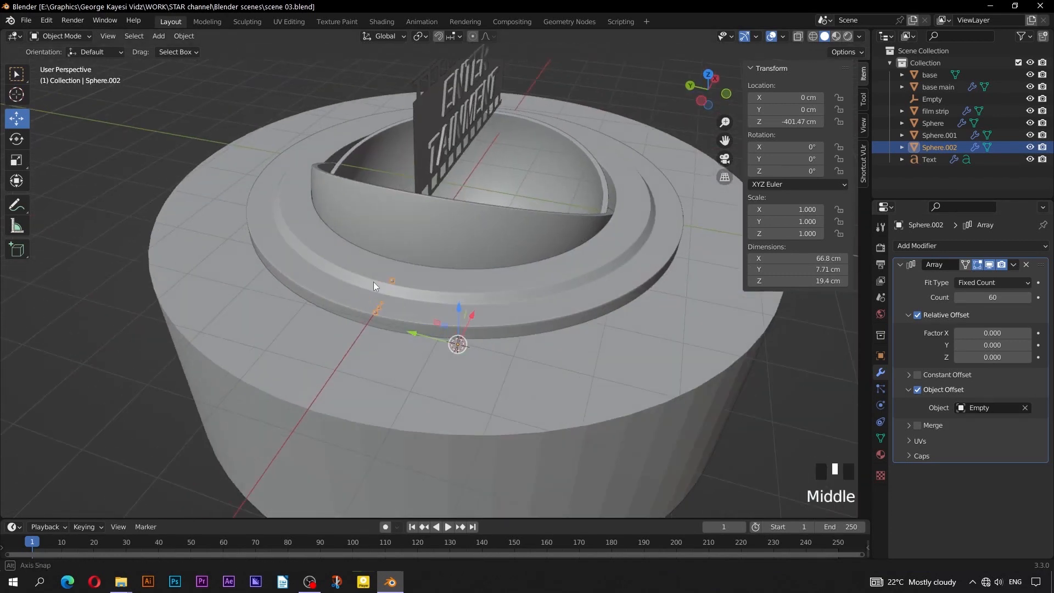
pyautogui.scroll(-3, 358, 280)
pyautogui.moveTo(471, 394); pyautogui.dragTo(475, 400, button='middle')
pyautogui.click(481, 404)
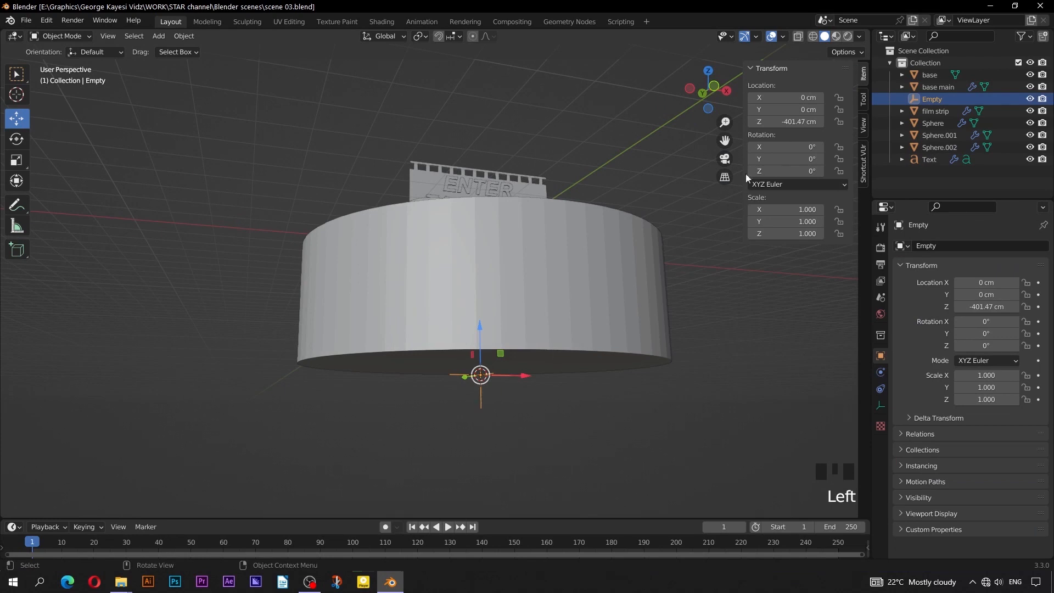
pyautogui.click(789, 172)
pyautogui.write('6')
pyautogui.press('Return')
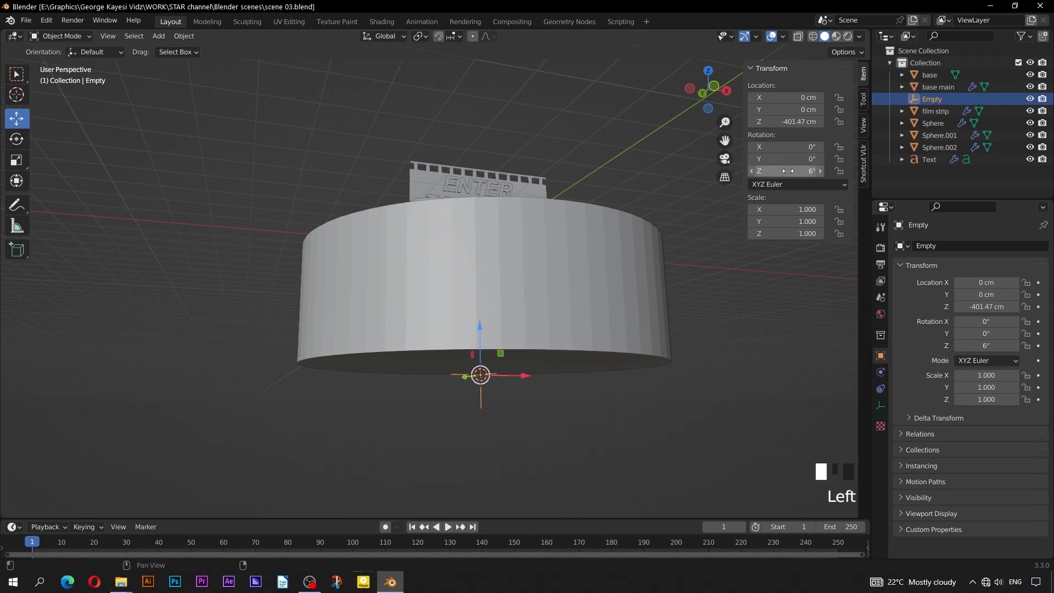
pyautogui.scroll(5, 446, 185)
pyautogui.keyDown('shift'); pyautogui.moveTo(440, 340); pyautogui.dragTo(371, 275, button='middle'); pyautogui.keyUp('shift')
pyautogui.scroll(-2, 392, 268)
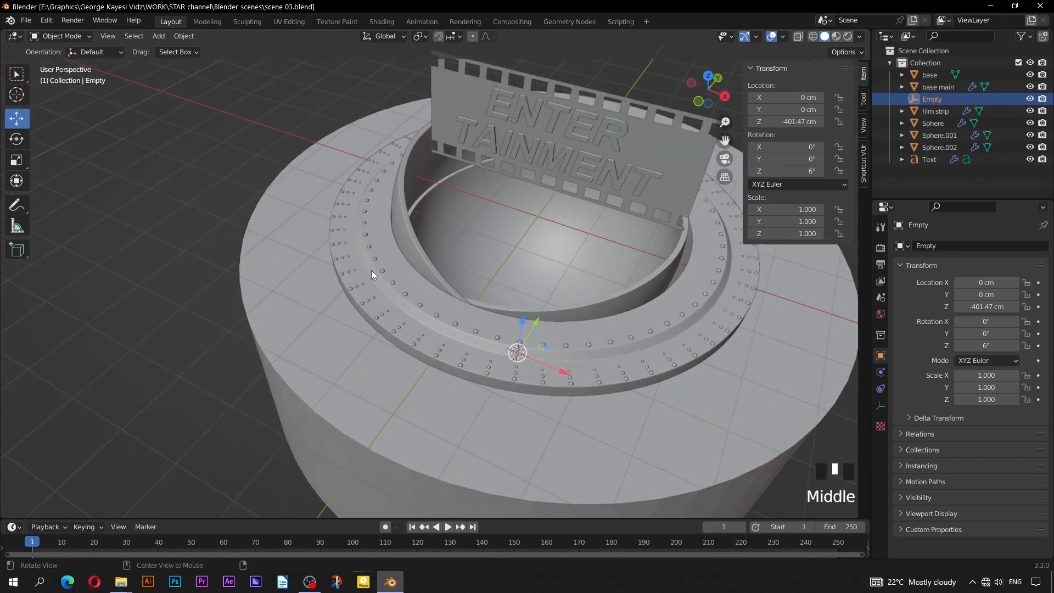
# - From the top view, shift all the spheres in the arrayed mesh about 2 cm inward along X
pyautogui.press('KP_7')
pyautogui.scroll(3, 371, 270)
pyautogui.click(368, 217)
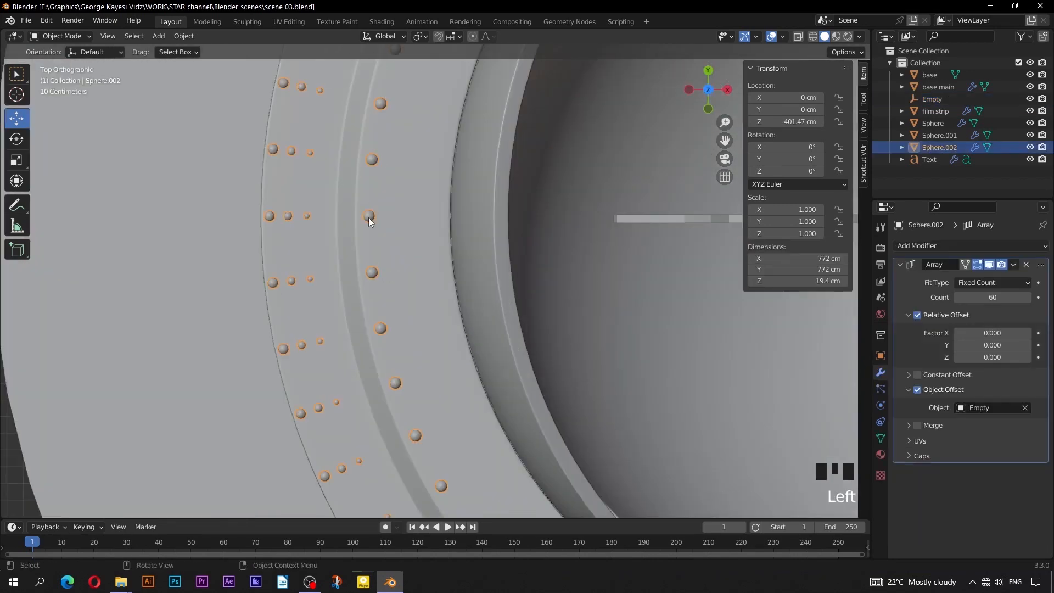
pyautogui.press('Tab')
pyautogui.press('a')
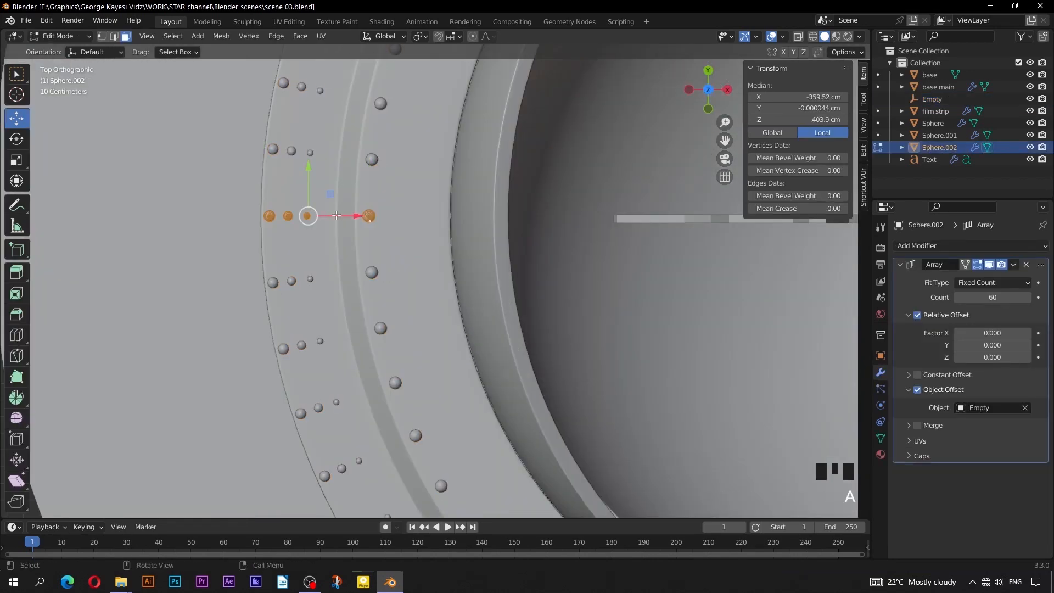
pyautogui.moveTo(343, 216); pyautogui.dragTo(347, 218)
# - Select only the sphere on the raised inner ring and enlarge it slightly
pyautogui.click(372, 217)
pyautogui.press('l')
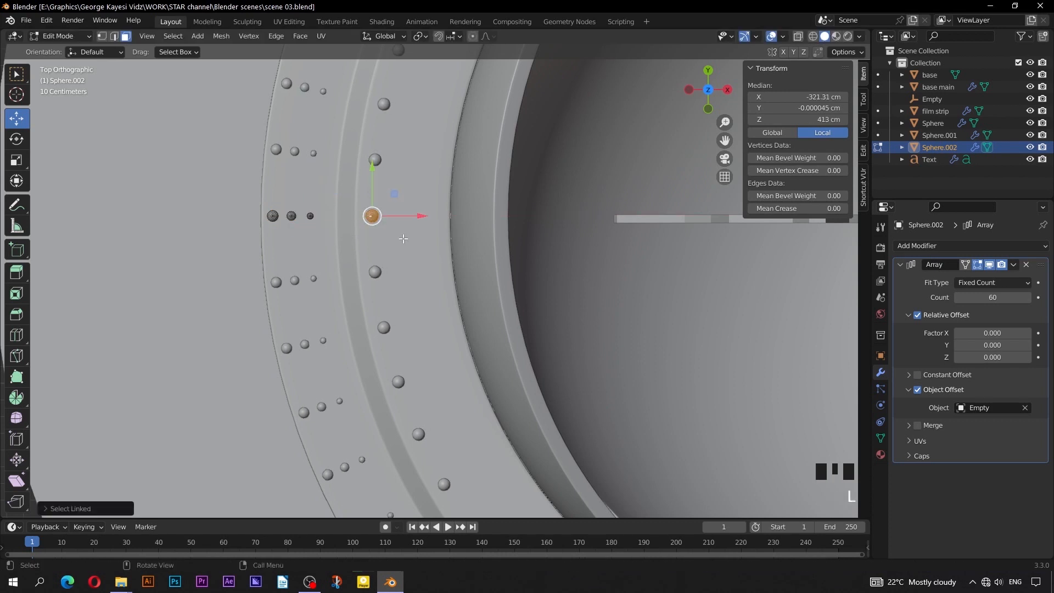
pyautogui.press('s')
pyautogui.click(409, 250)
# - Add a plane to the arrayed mesh, turn on X-ray and move the plane along X to about -492.9 cm
pyautogui.scroll(-3, 384, 274)
pyautogui.keyDown('shift'); pyautogui.moveTo(369, 286); pyautogui.dragTo(402, 265, button='middle'); pyautogui.keyUp('shift')
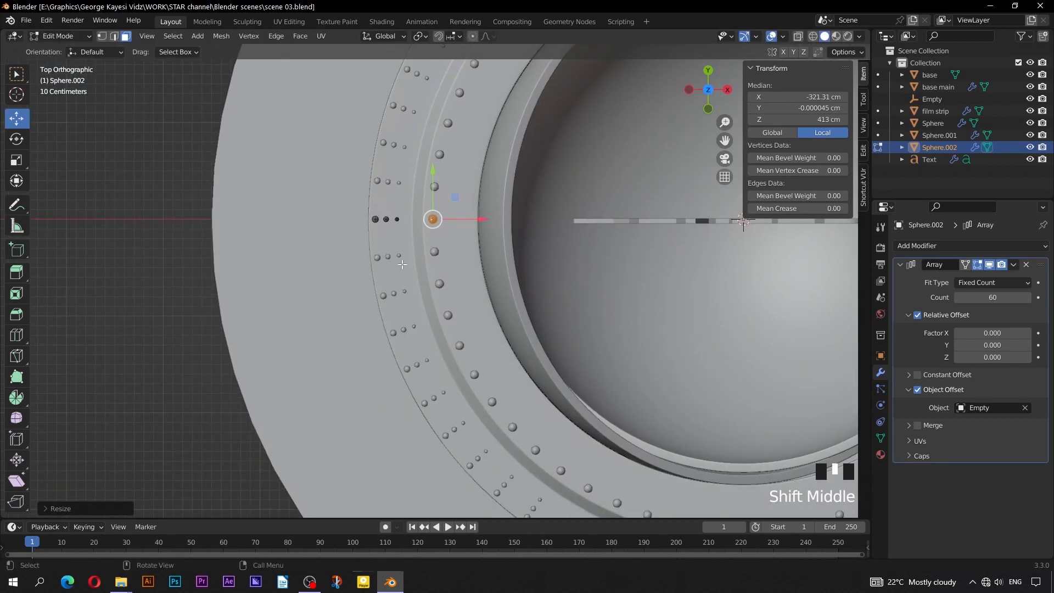
pyautogui.scroll(-2, 386, 251)
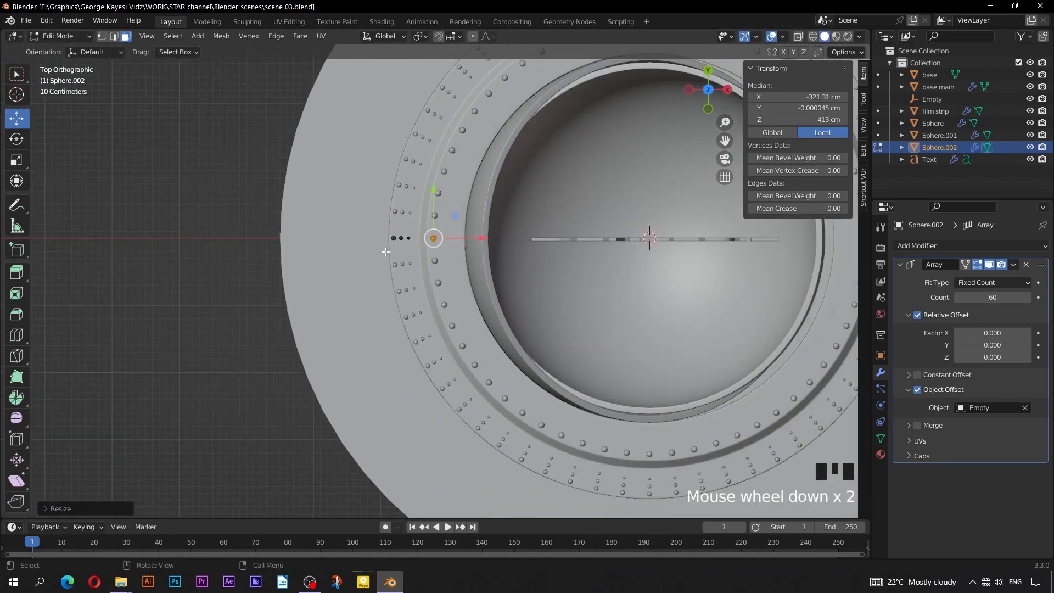
pyautogui.click(197, 35)
pyautogui.click(204, 50)
pyautogui.scroll(-3, 350, 166)
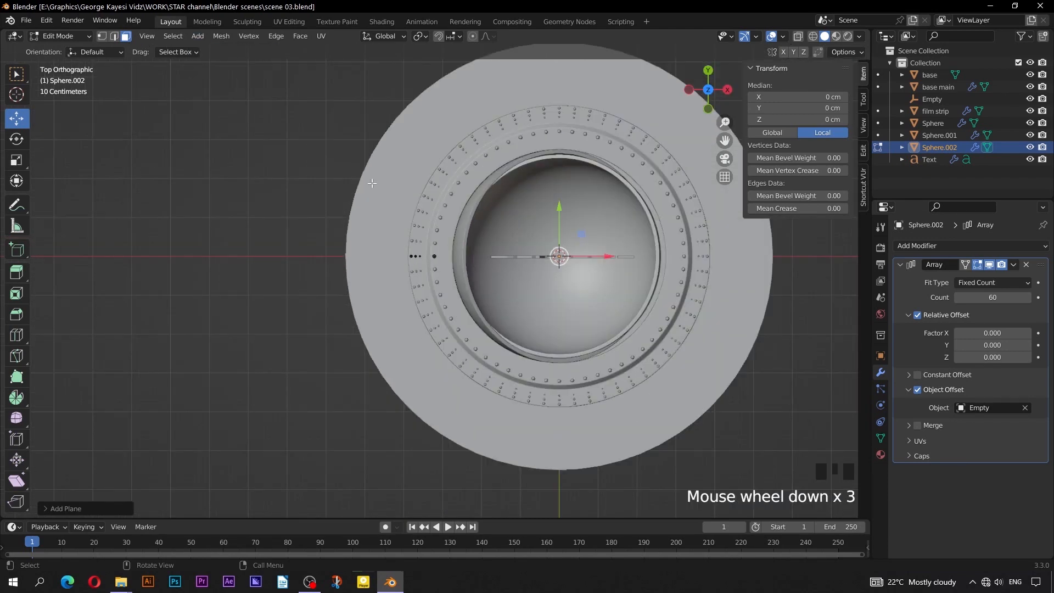
pyautogui.hotkey('alt', '/')
pyautogui.moveTo(576, 259); pyautogui.dragTo(384, 261)
pyautogui.scroll(3, 321, 254)
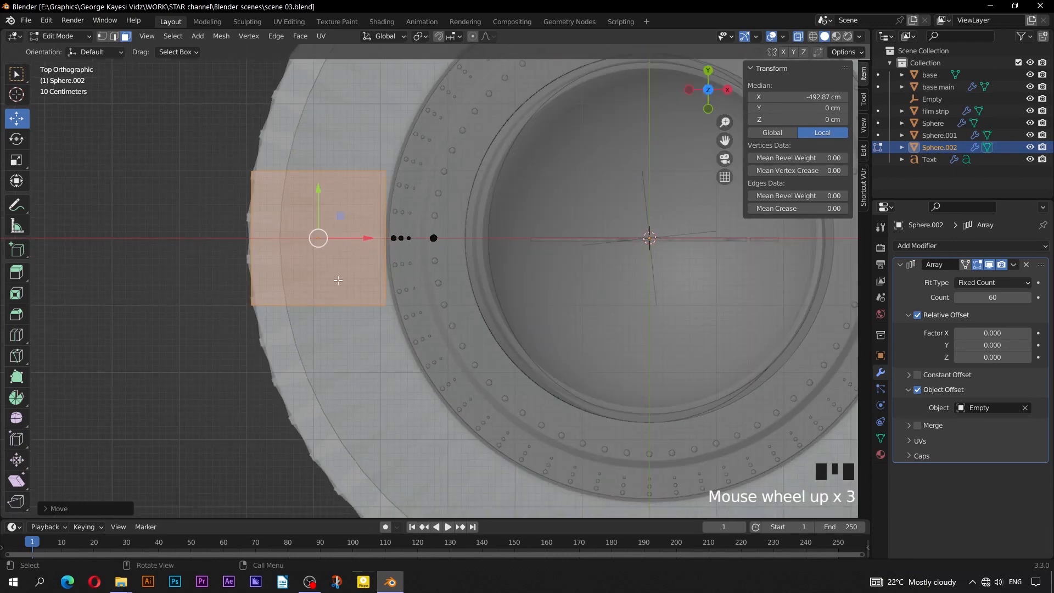
# - Narrow the plane along Y to a thin radial strip beyond the outer ring
pyautogui.press('s')
pyautogui.press('y')
pyautogui.click(321, 248)
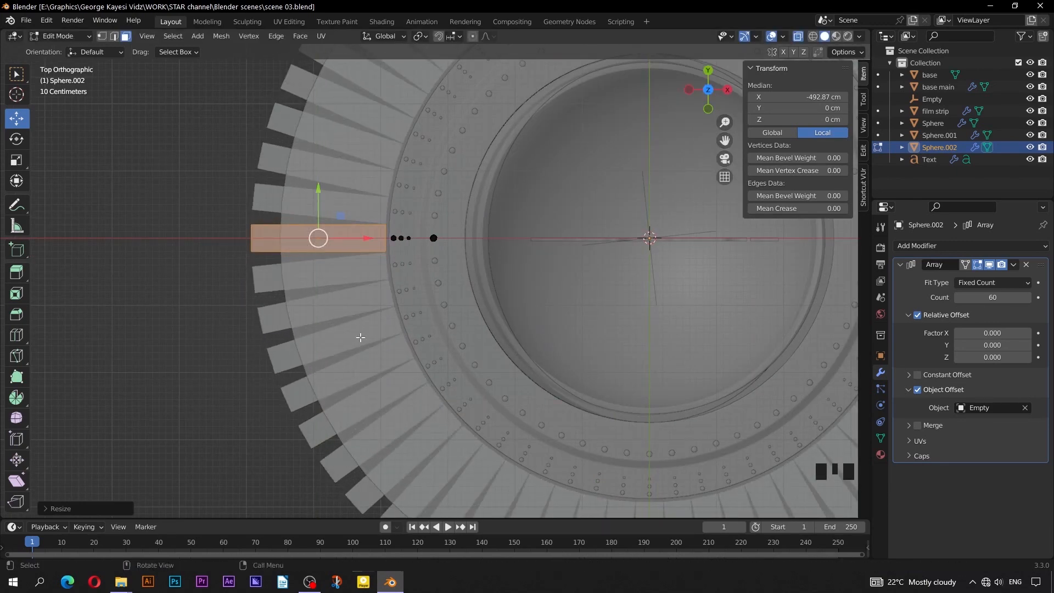
pyautogui.press('s')
pyautogui.press('y')
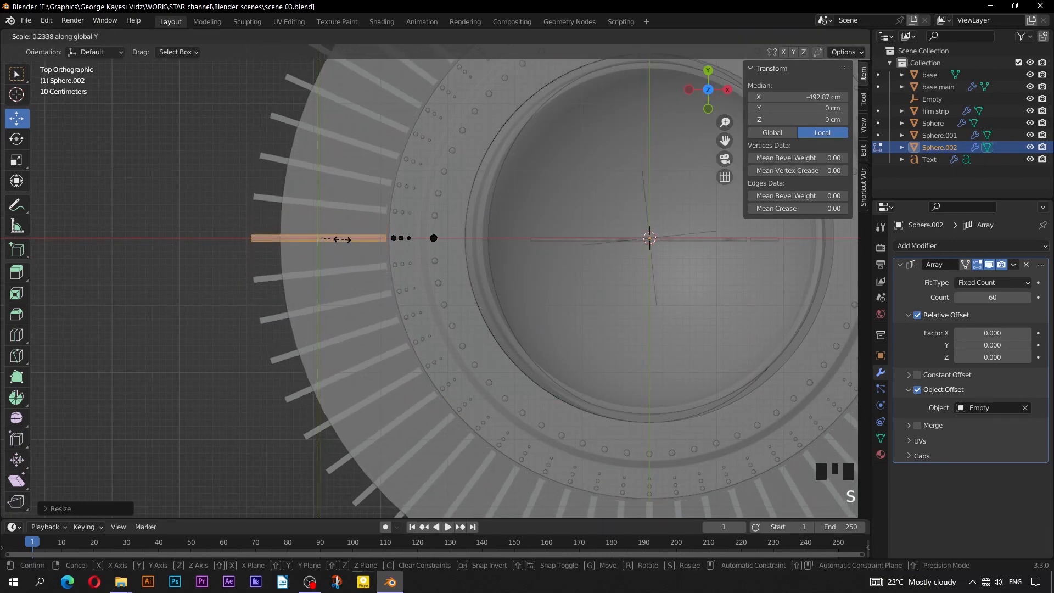
pyautogui.click(335, 236)
pyautogui.scroll(5, 233, 207)
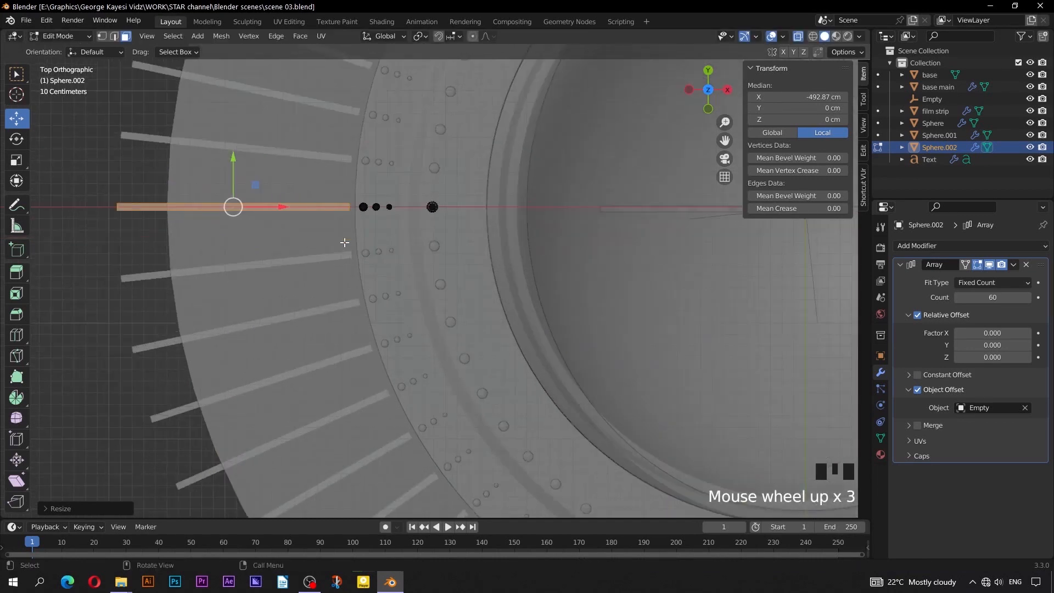
pyautogui.keyDown('shift'); pyautogui.moveTo(143, 174); pyautogui.dragTo(205, 278, button='middle'); pyautogui.keyUp('shift')
pyautogui.press('KP_1')
pyautogui.scroll(-6, 379, 314)
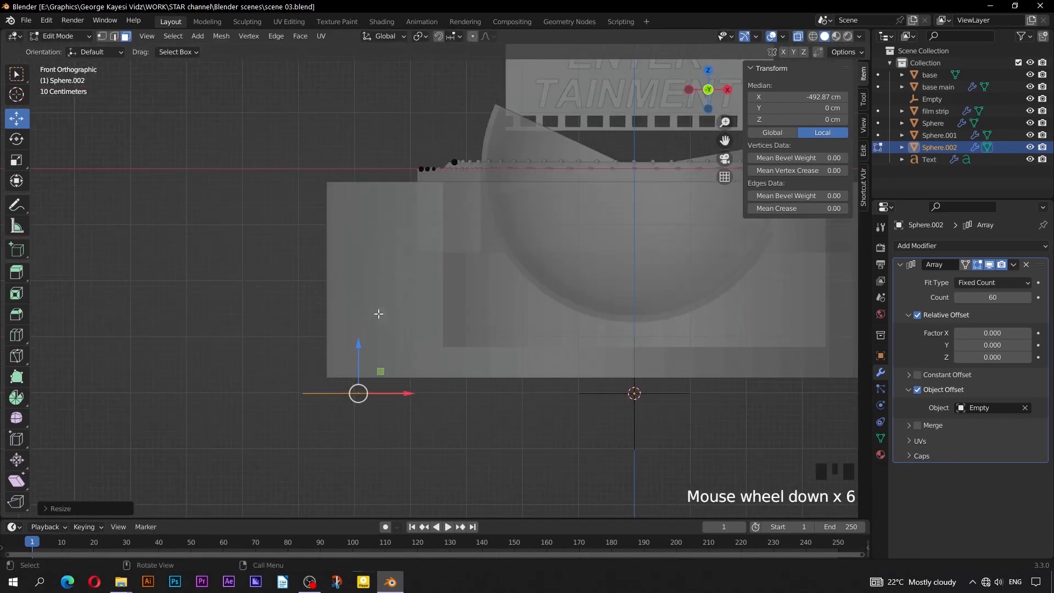
# - Raise the strip plane along Z to about 379.25 cm so it sits just above the base's top surface
pyautogui.moveTo(361, 351); pyautogui.dragTo(370, 123)
pyautogui.press('KP_Decimal')
pyautogui.scroll(6, 535, 292)
pyautogui.moveTo(226, 225); pyautogui.dragTo(226, 271)
pyautogui.scroll(-4, 433, 266)
# - Move the strip's outer edge inward along X to about -547.63 cm, near the base's rim
pyautogui.click(114, 37)
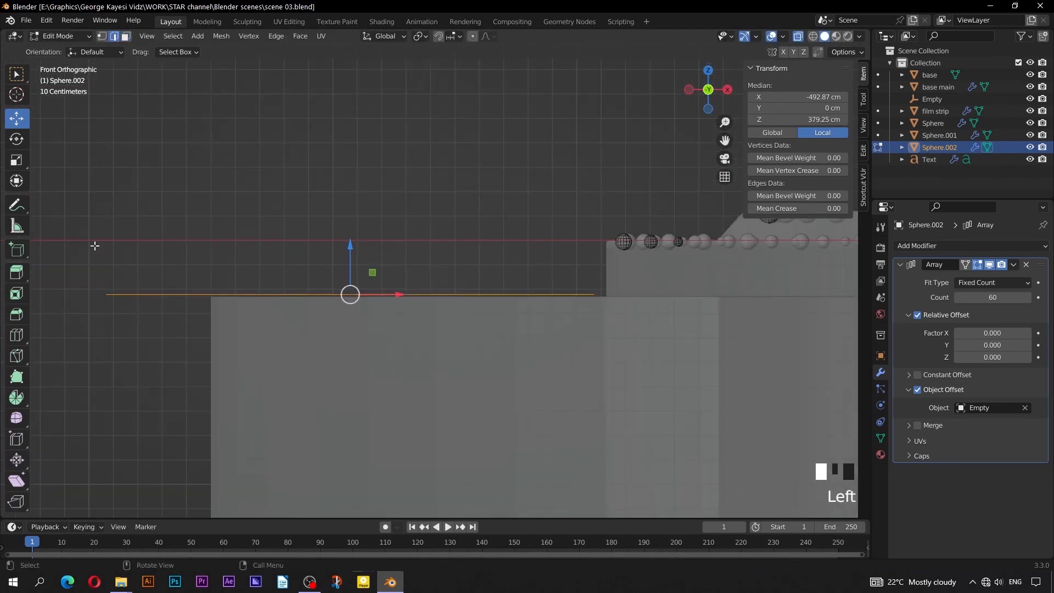
pyautogui.moveTo(83, 248); pyautogui.dragTo(136, 336)
pyautogui.moveTo(148, 299); pyautogui.dragTo(256, 300)
pyautogui.scroll(2, 562, 305)
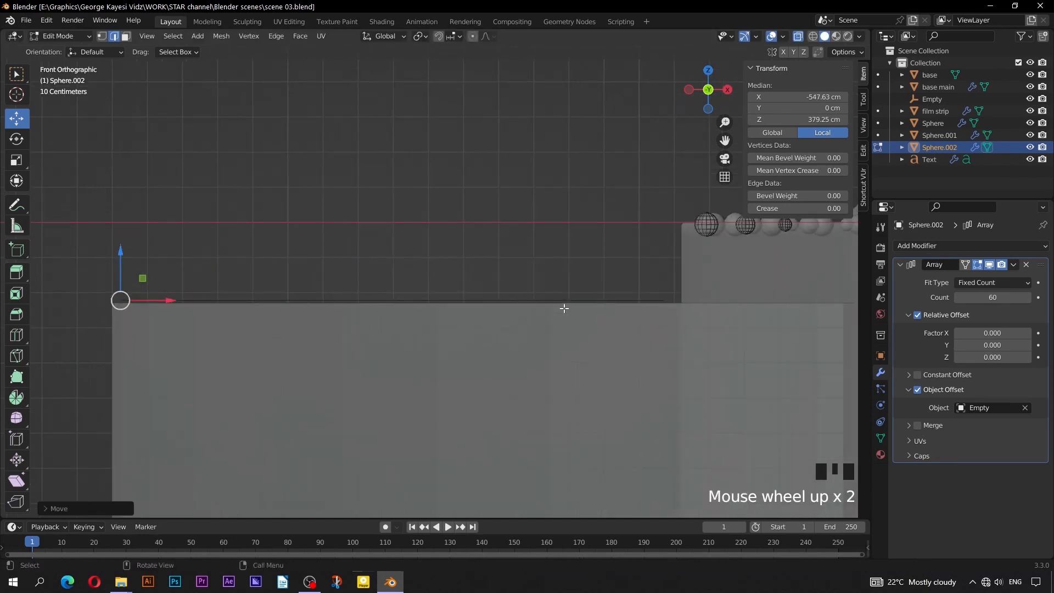
# - Move the strip's inner end along X to about -388.7 cm, close to the raised ring's wall
pyautogui.keyDown('shift'); pyautogui.moveTo(562, 306); pyautogui.dragTo(485, 234, button='middle'); pyautogui.keyUp('shift')
pyautogui.click(532, 313)
pyautogui.moveTo(538, 279); pyautogui.dragTo(553, 277)
pyautogui.click(539, 277)
pyautogui.scroll(2, 553, 277)
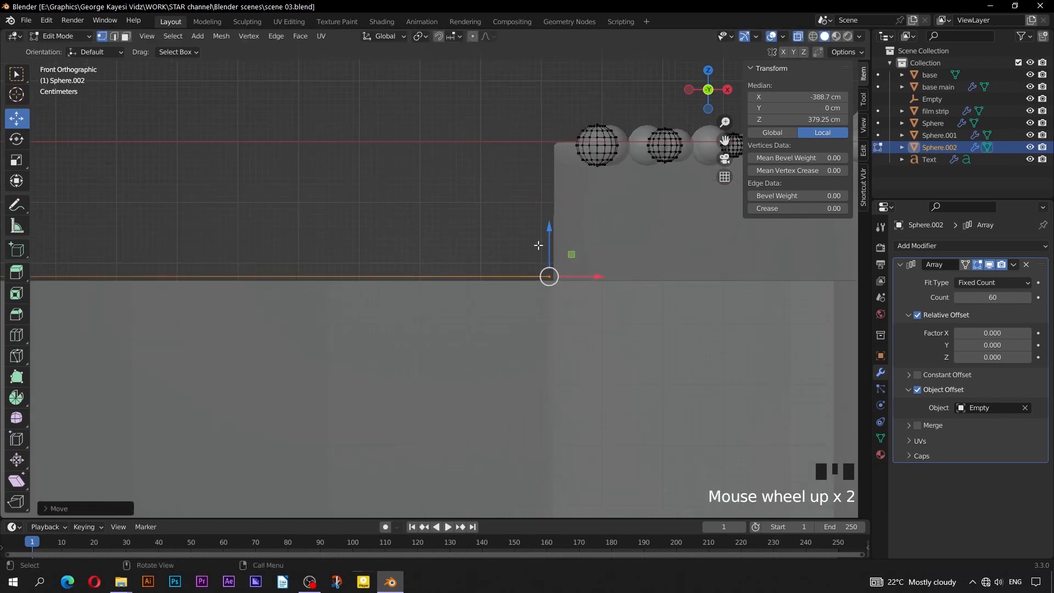
# - Extrude the strip's inner end up along Z to about 399.34 cm and extrude it again about 1.57 cm inward along X
pyautogui.keyDown('shift'); pyautogui.moveTo(593, 250); pyautogui.dragTo(494, 311, button='middle'); pyautogui.keyUp('shift')
pyautogui.scroll(2, 453, 302)
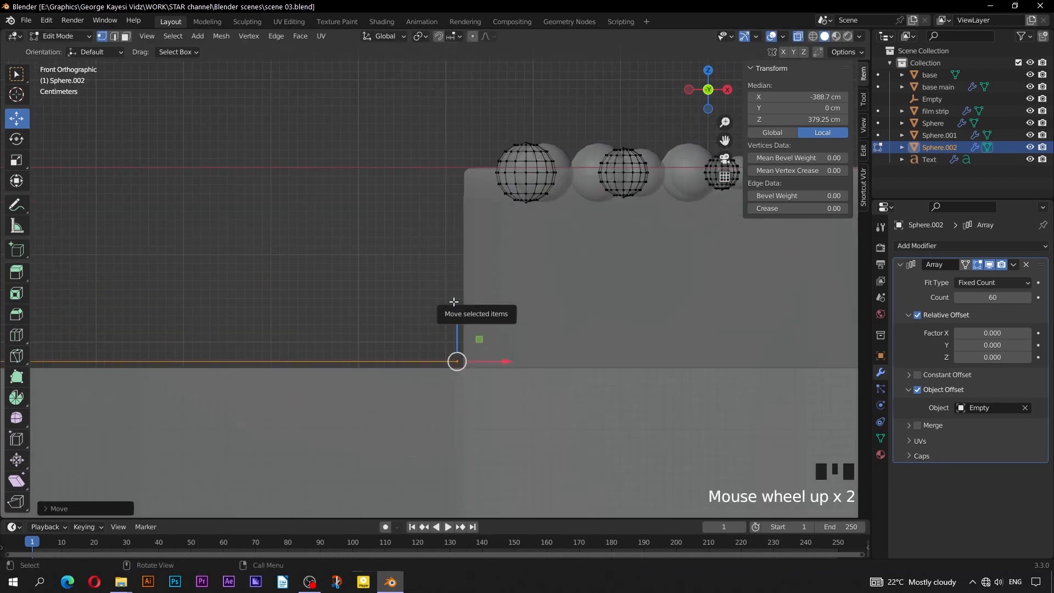
pyautogui.press('e')
pyautogui.click(467, 127)
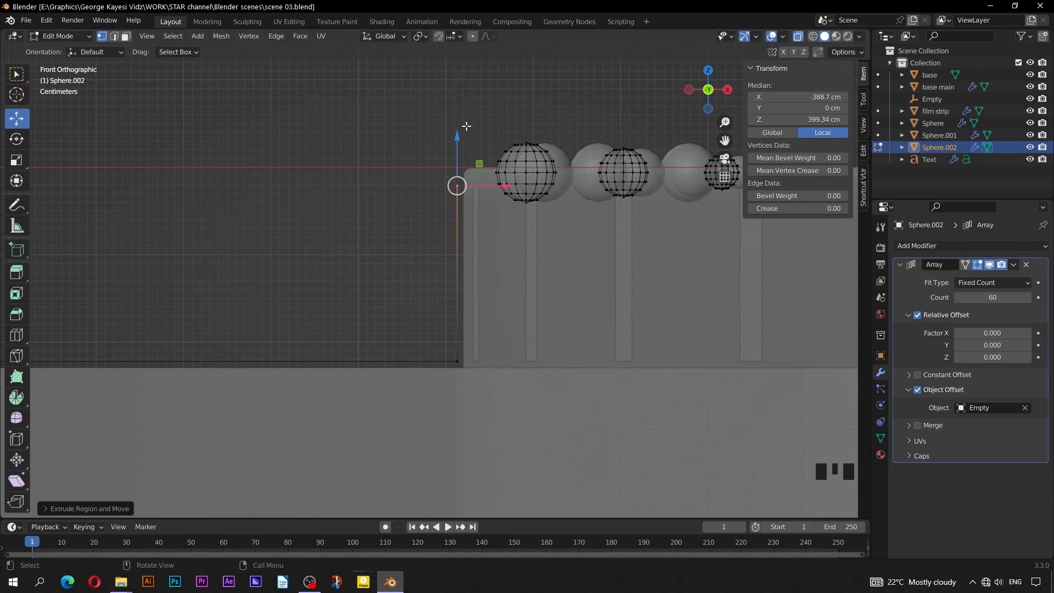
pyautogui.scroll(1, 472, 144)
pyautogui.press('e')
pyautogui.press('x')
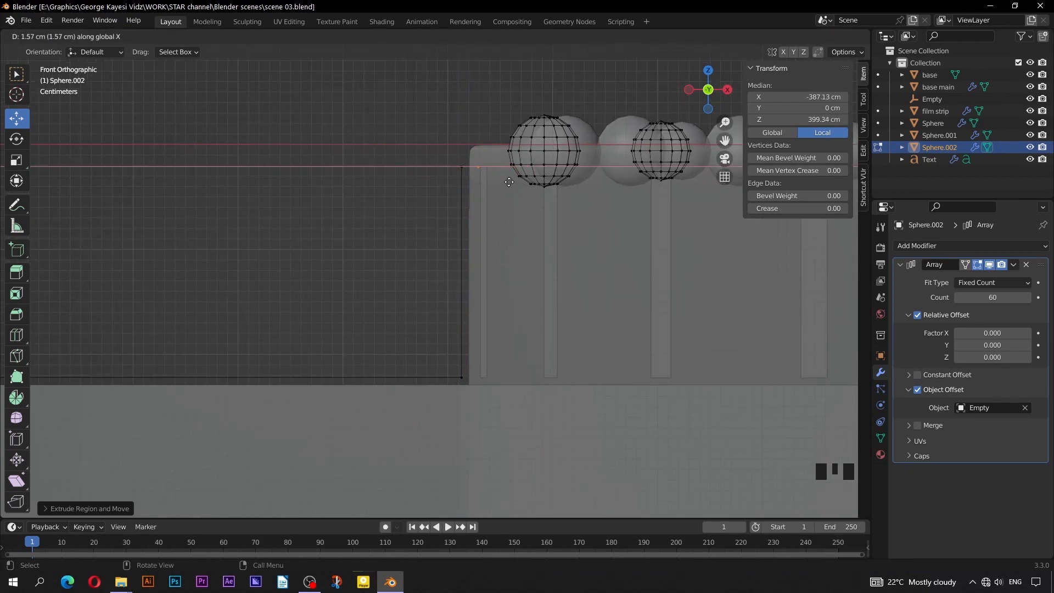
pyautogui.click(509, 182)
# - Turn off X-ray, select the whole linked strip, scale it along Y to about 0.58, and leave Edit Mode with the object deselected
pyautogui.scroll(-7, 447, 247)
pyautogui.hotkey('alt', '/')
pyautogui.moveTo(440, 264); pyautogui.dragTo(435, 275, button='middle')
pyautogui.scroll(3, 477, 302)
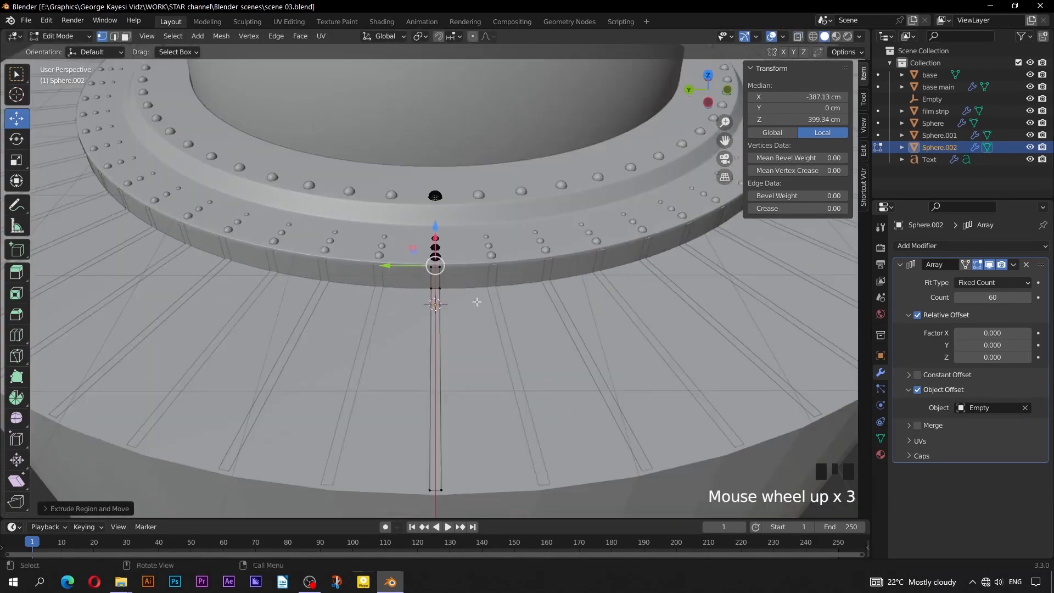
pyautogui.scroll(1, 477, 302)
pyautogui.click(444, 290)
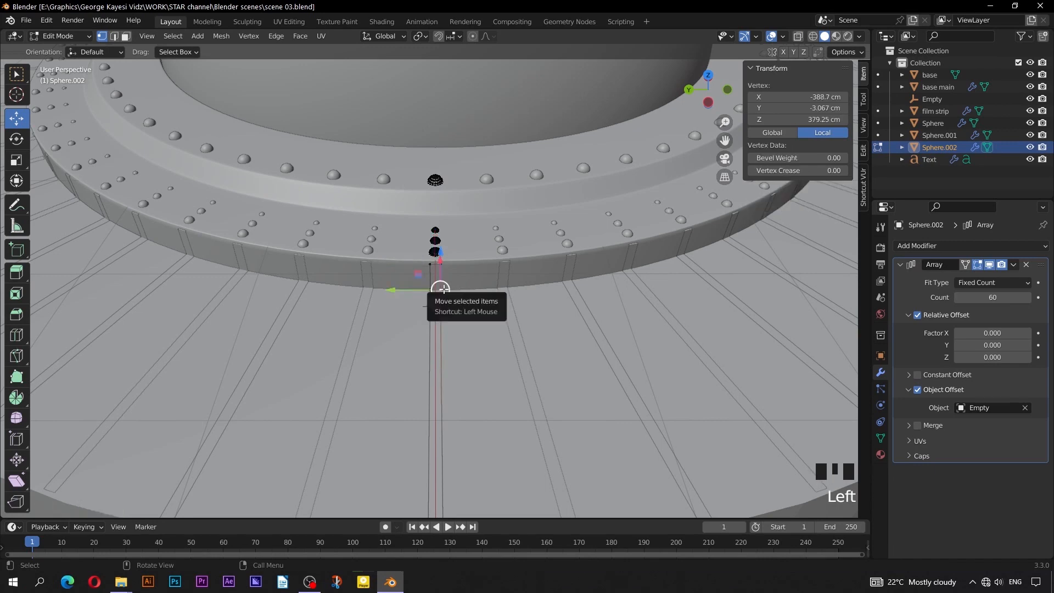
pyautogui.hotkey('ctrl', 'l')
pyautogui.press('s')
pyautogui.press('y')
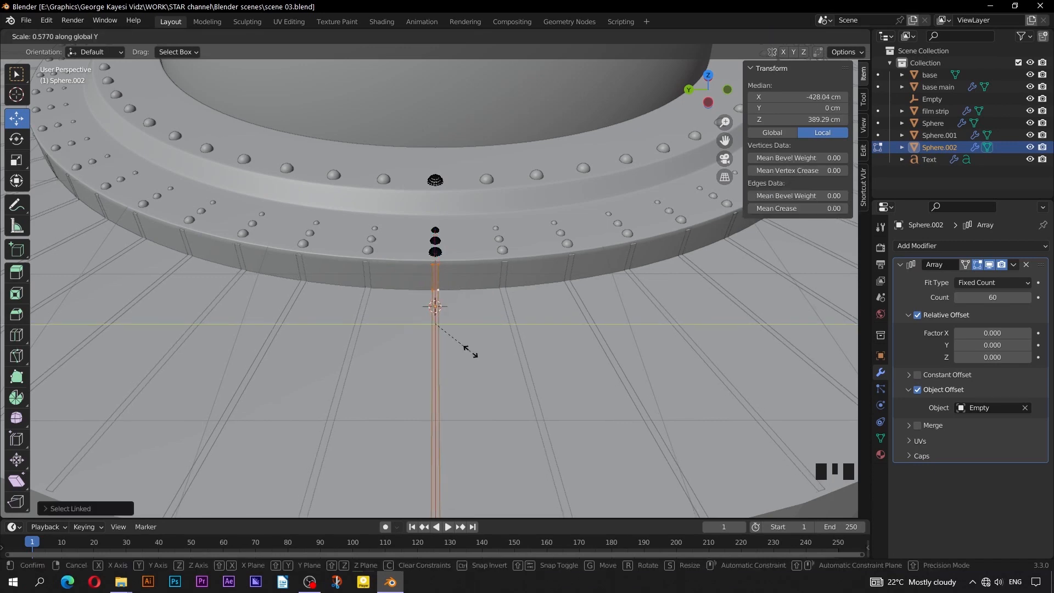
pyautogui.click(470, 353)
pyautogui.scroll(-3, 464, 349)
pyautogui.press('Tab')
pyautogui.click(96, 416)
pyautogui.scroll(-3, 291, 365)
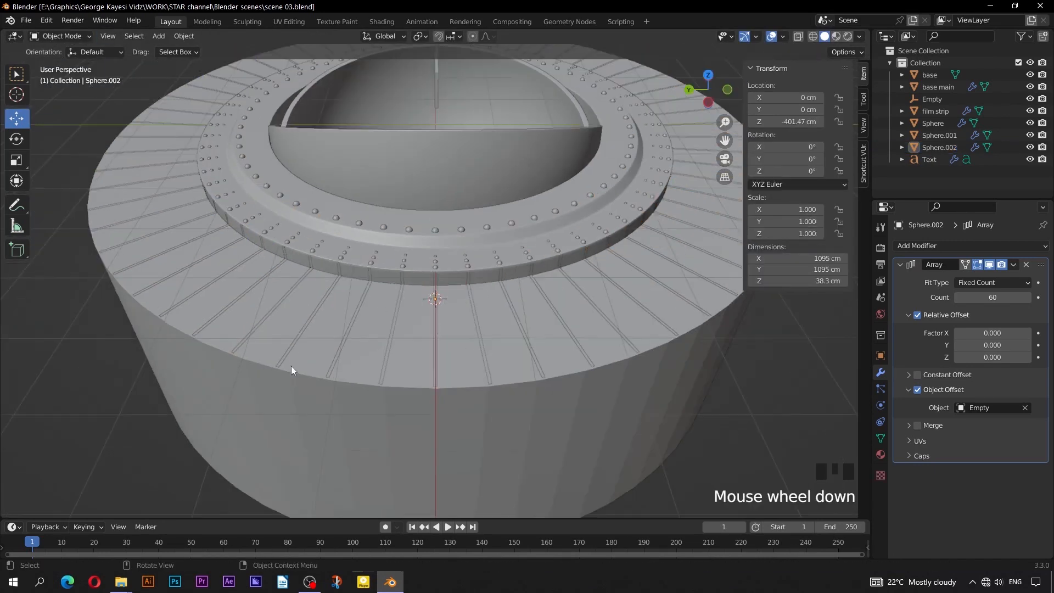
pyautogui.moveTo(338, 337); pyautogui.dragTo(291, 324, button='middle')
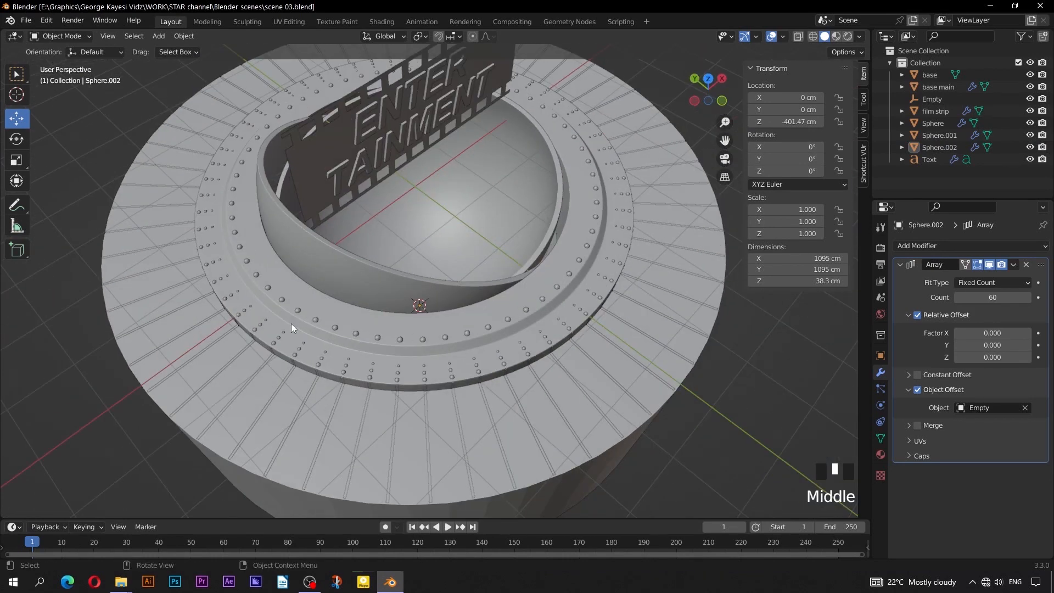
# - Add a cylinder with 32 vertices, 20 cm radius and 10 cm depth at the 3D cursor below the base
pyautogui.press('KP_1')
pyautogui.scroll(-1, 448, 361)
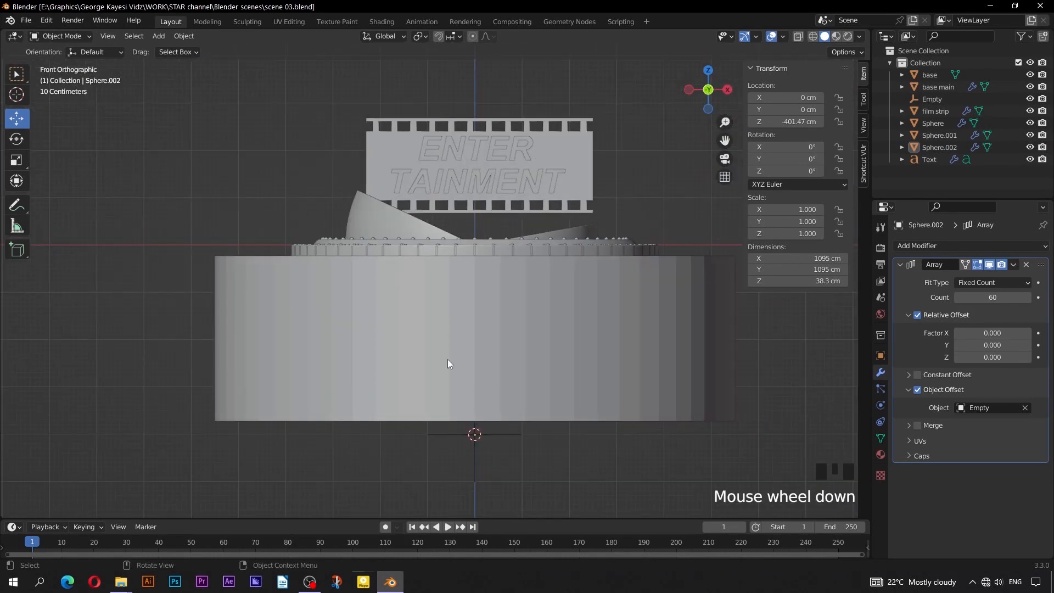
pyautogui.keyDown('shift'); pyautogui.moveTo(447, 361); pyautogui.dragTo(422, 424, button='middle'); pyautogui.keyUp('shift')
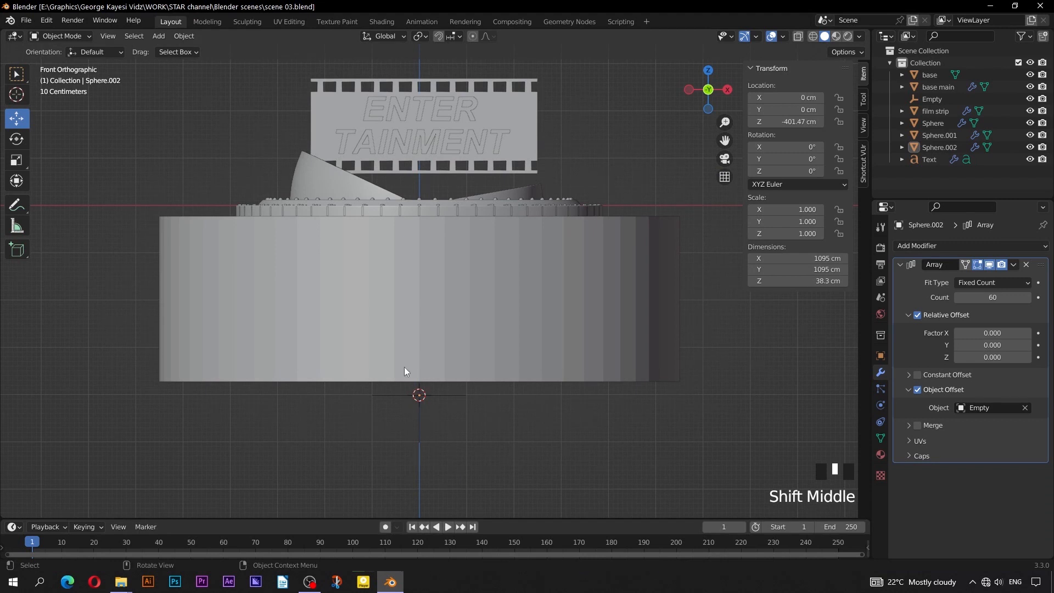
pyautogui.click(158, 36)
pyautogui.moveTo(197, 49)
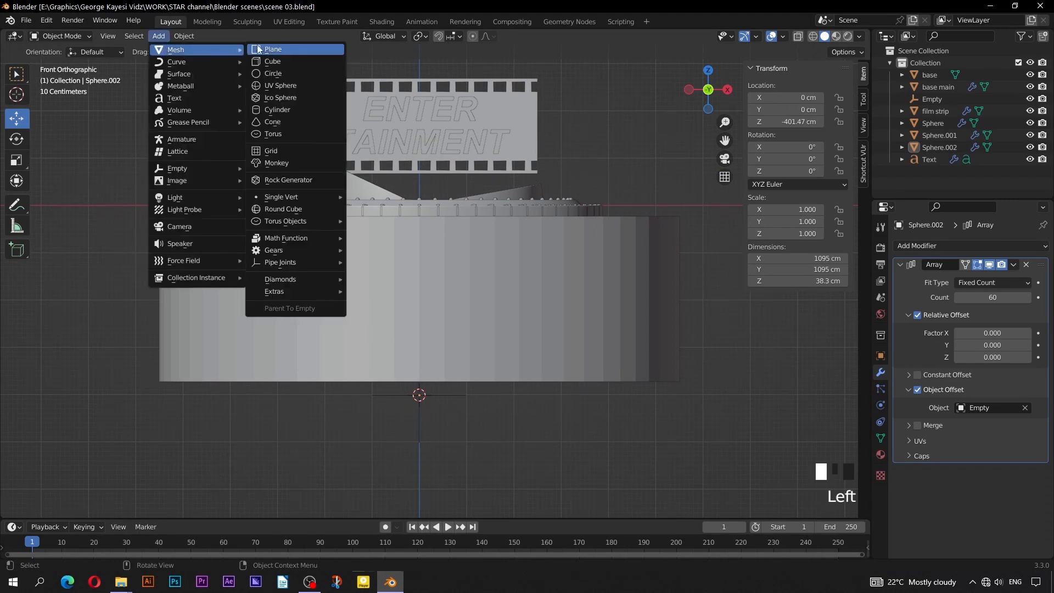
pyautogui.click(265, 110)
pyautogui.click(43, 509)
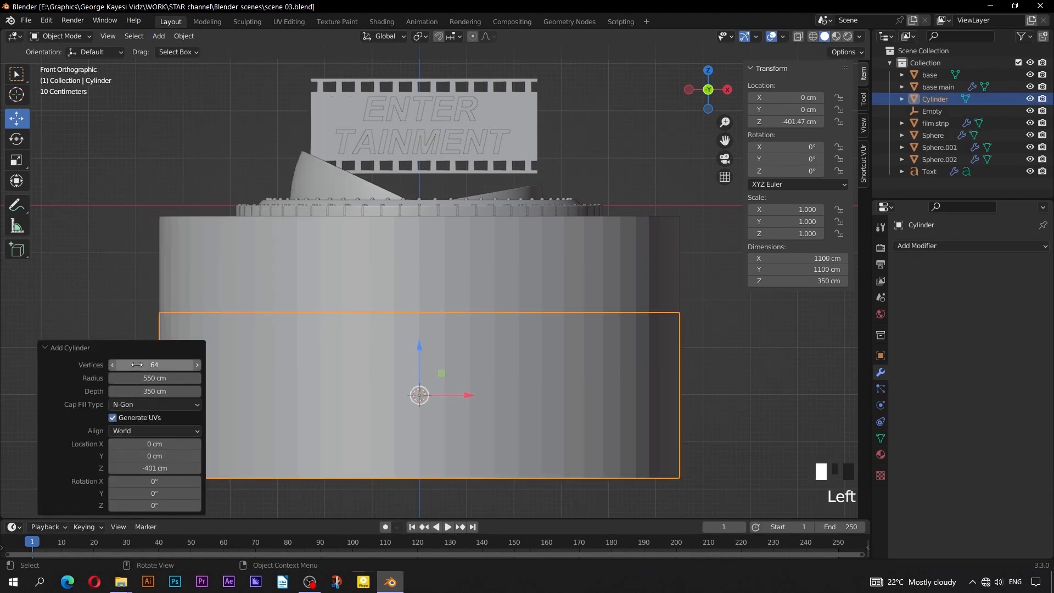
pyautogui.click(154, 378)
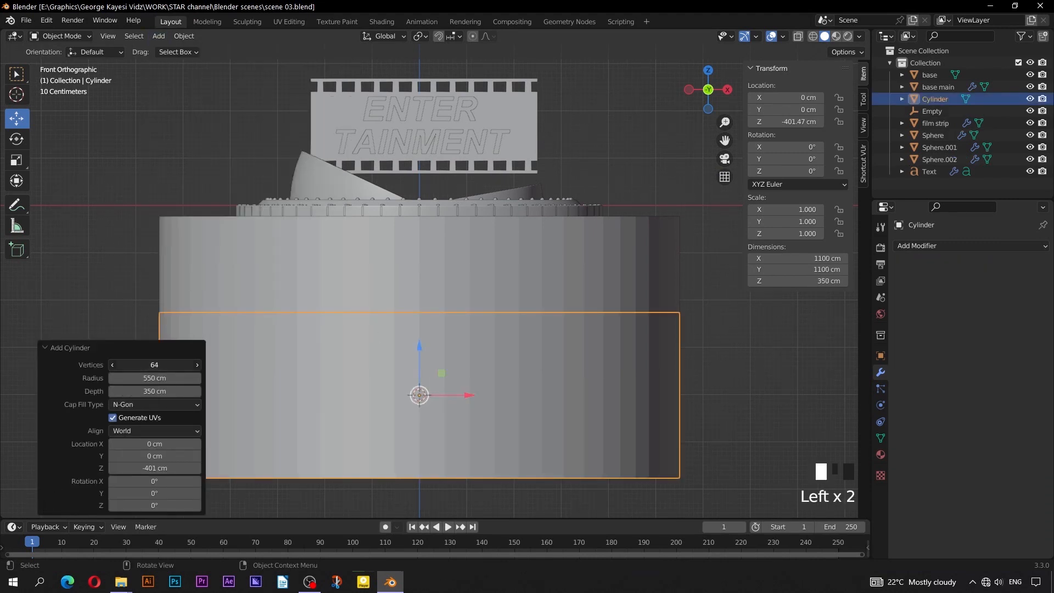
pyautogui.click(144, 378)
pyautogui.click(144, 378)
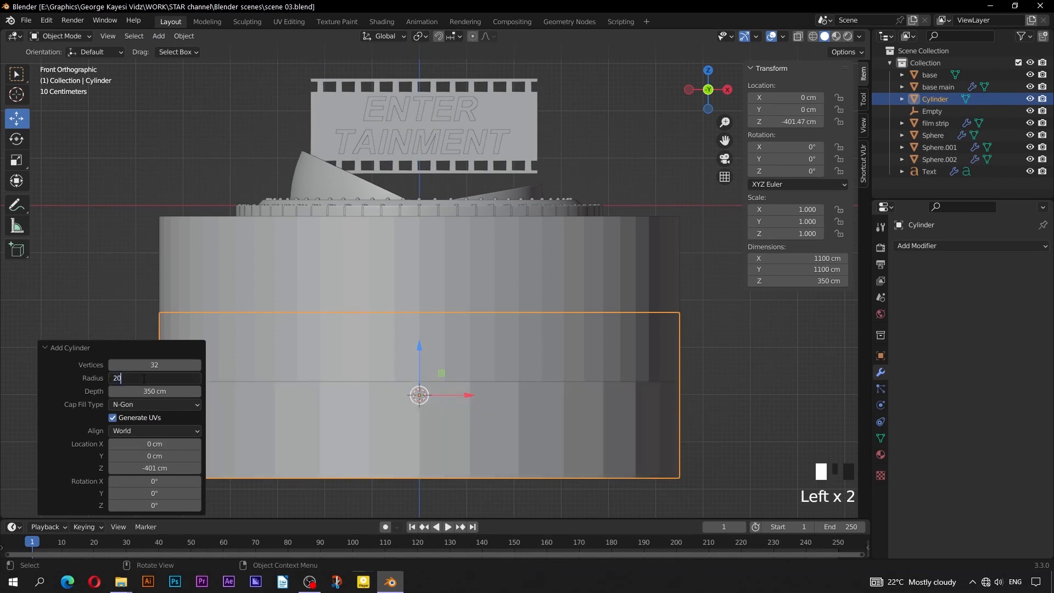
pyautogui.write('20')
pyautogui.click(148, 393)
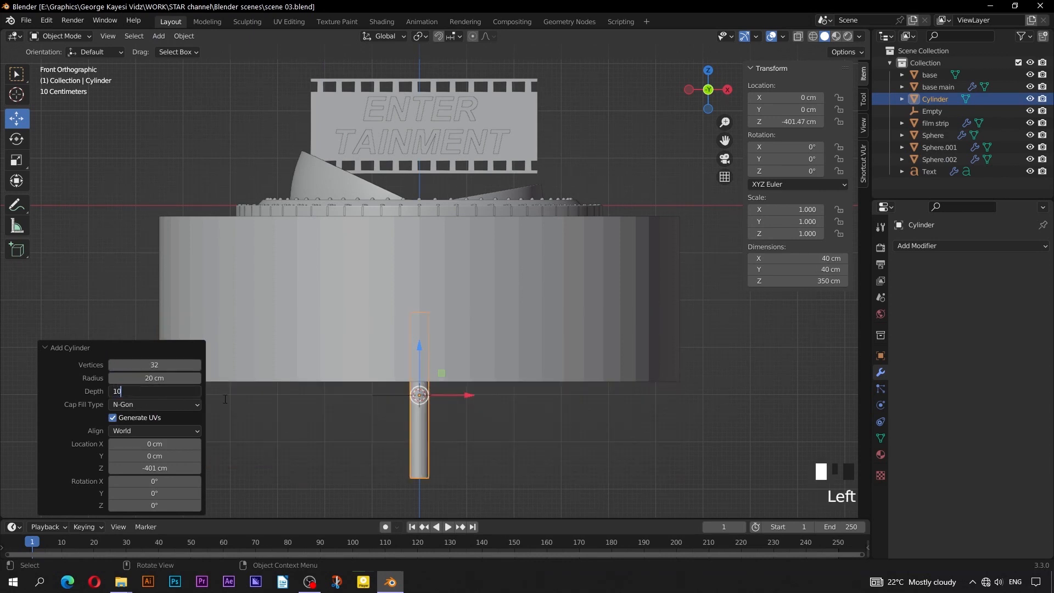
pyautogui.press('Return')
pyautogui.click(46, 348)
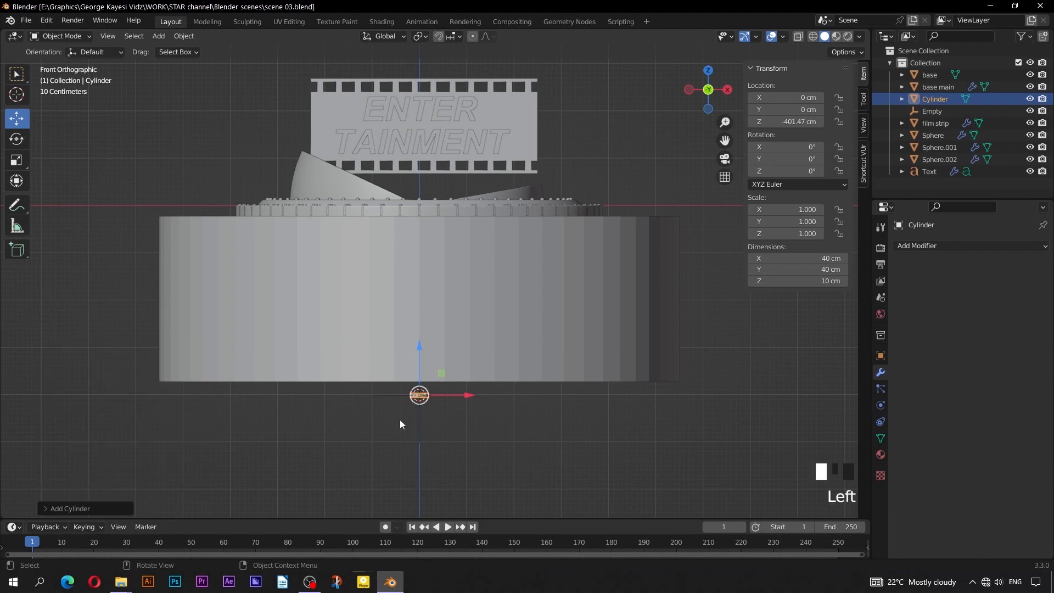
# - Rotate the small cylinder's whole mesh 90° around X in Edit Mode so its cap faces the front
pyautogui.press('KP_Decimal')
pyautogui.press('Tab')
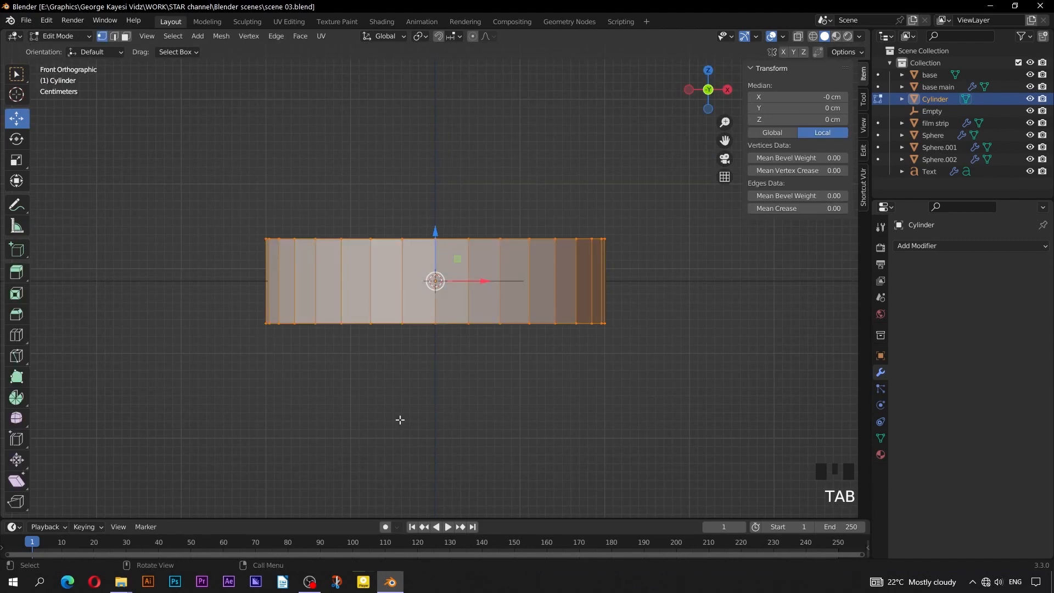
pyautogui.write('r')
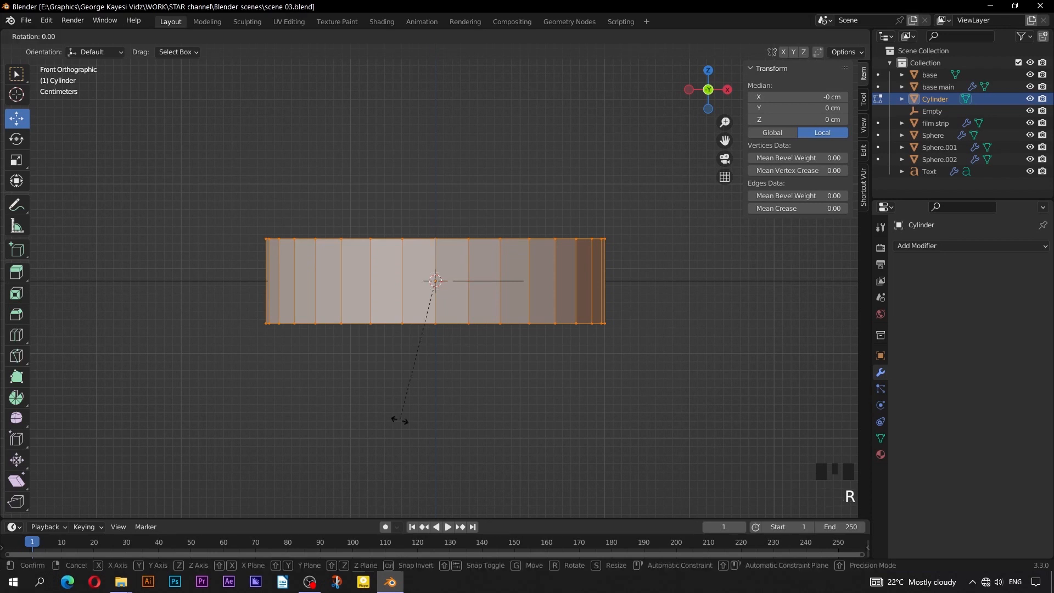
pyautogui.write('x')
pyautogui.write('90')
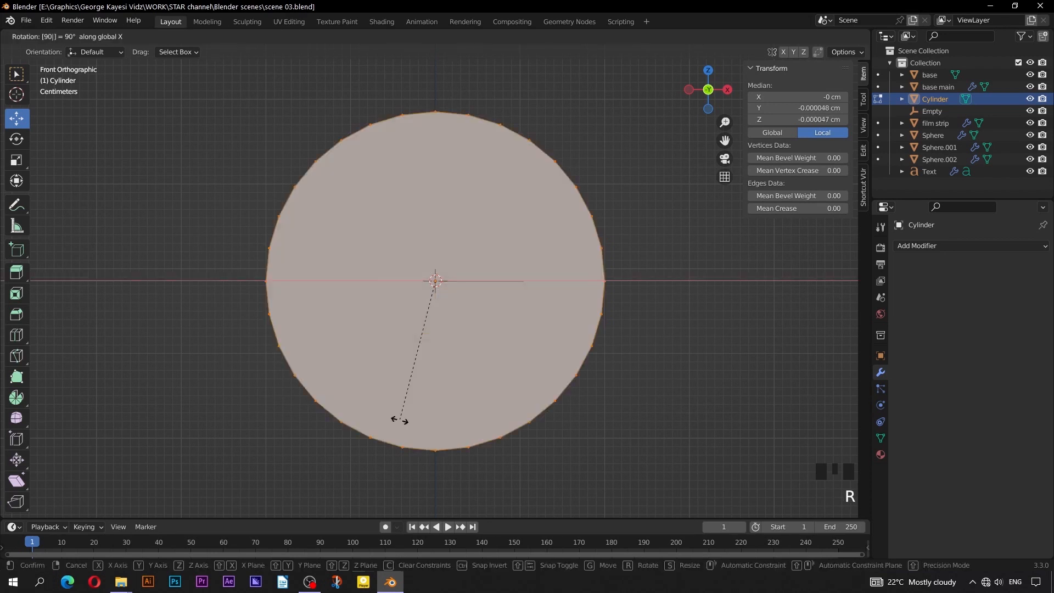
pyautogui.press('Return')
# - Select both round cap faces of the small cylinder through X-ray, inset them by about 2 cm, and turn X-ray off
pyautogui.scroll(-1, 400, 420)
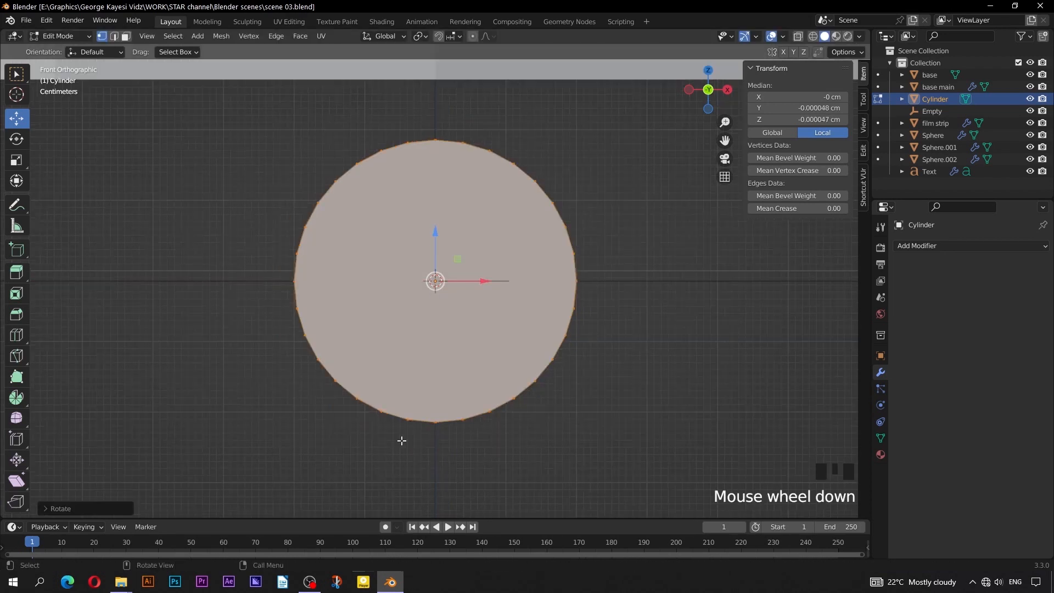
pyautogui.keyDown('shift'); pyautogui.moveTo(401, 409); pyautogui.dragTo(392, 435, button='middle'); pyautogui.keyUp('shift')
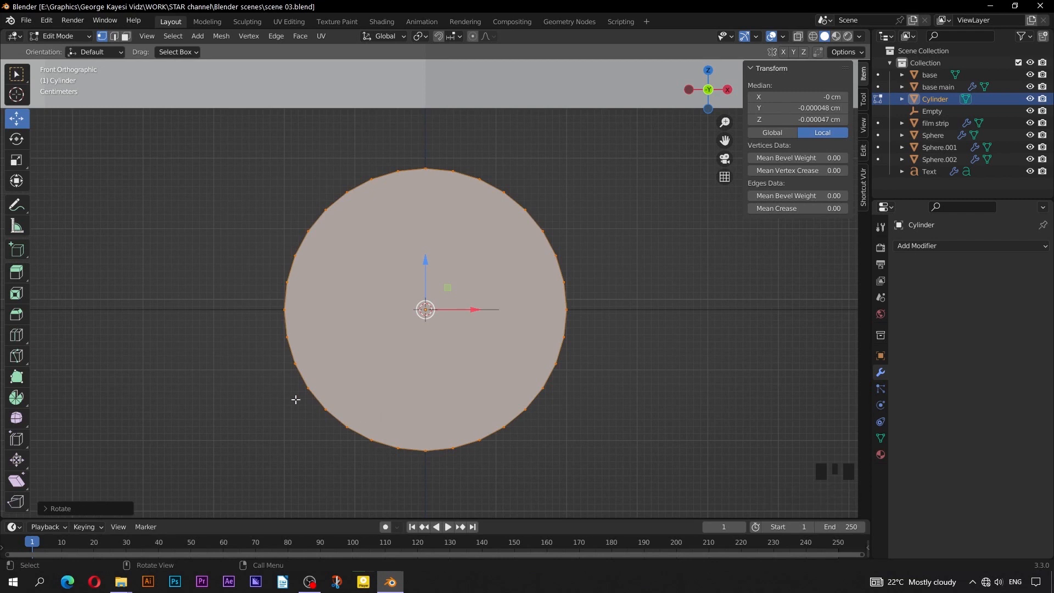
pyautogui.click(125, 36)
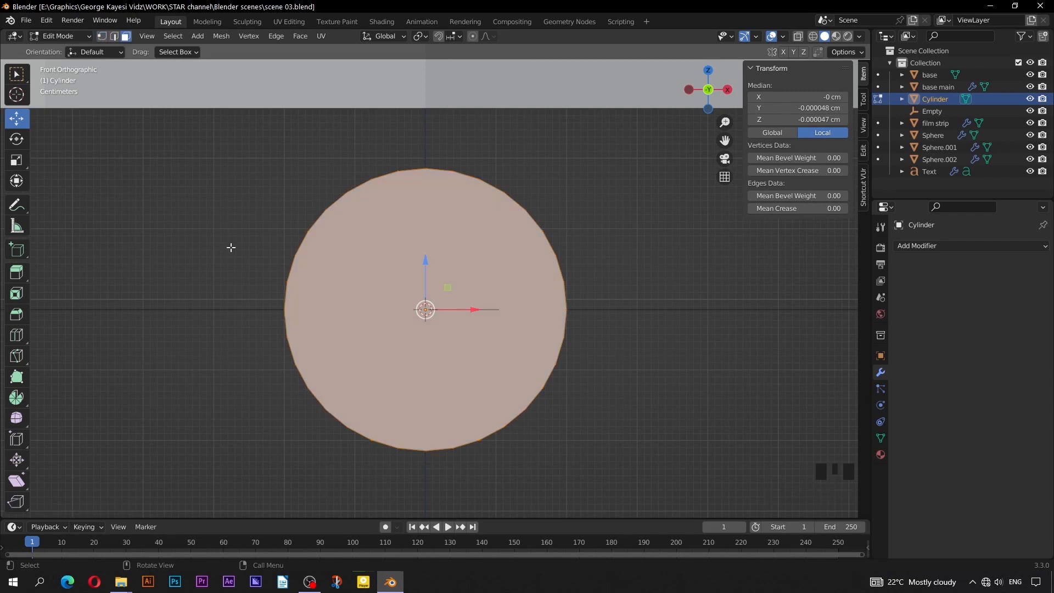
pyautogui.hotkey('alt', '/')
pyautogui.moveTo(353, 271); pyautogui.dragTo(453, 357)
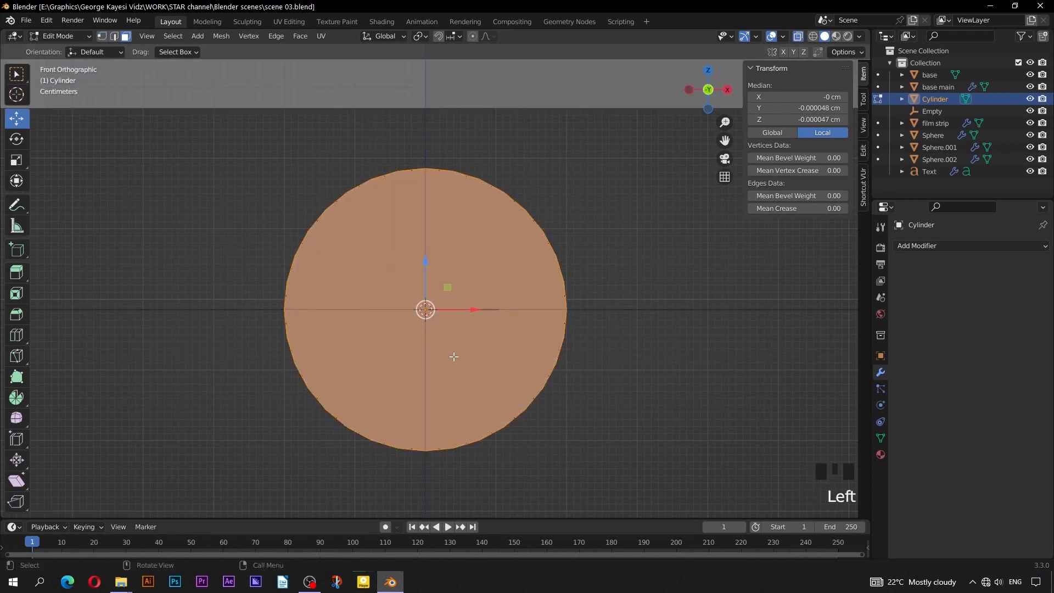
pyautogui.scroll(-1, 571, 433)
pyautogui.moveTo(553, 426)
pyautogui.mouseDown(button='middle')
pyautogui.moveTo(487, 426)
pyautogui.moveTo(567, 432)
pyautogui.mouseUp(button='middle')
pyautogui.press('KP_1')
pyautogui.press('i')
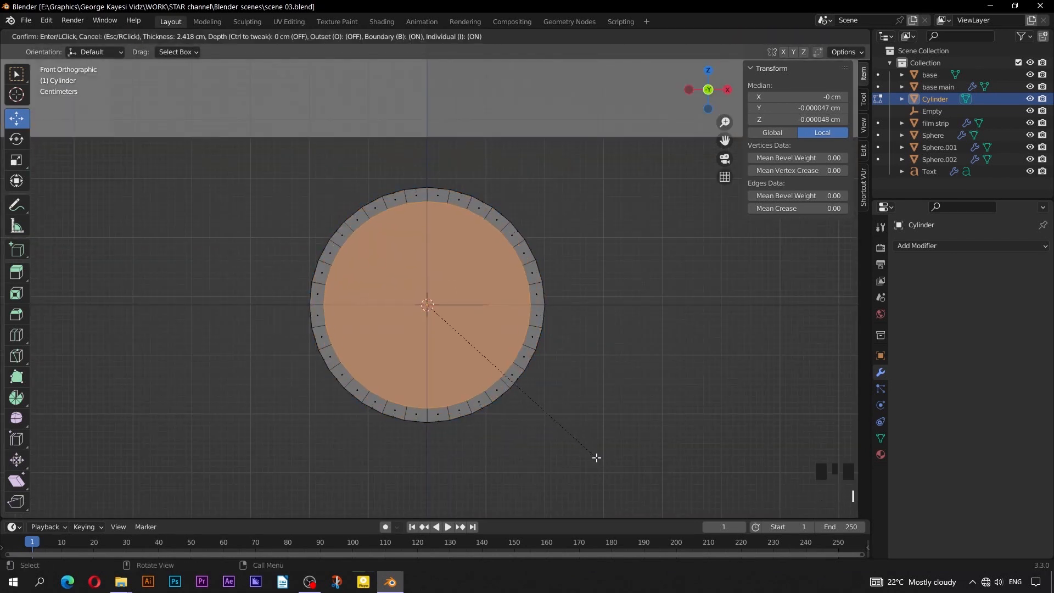
pyautogui.click(595, 456)
pyautogui.click(48, 510)
pyautogui.click(137, 438)
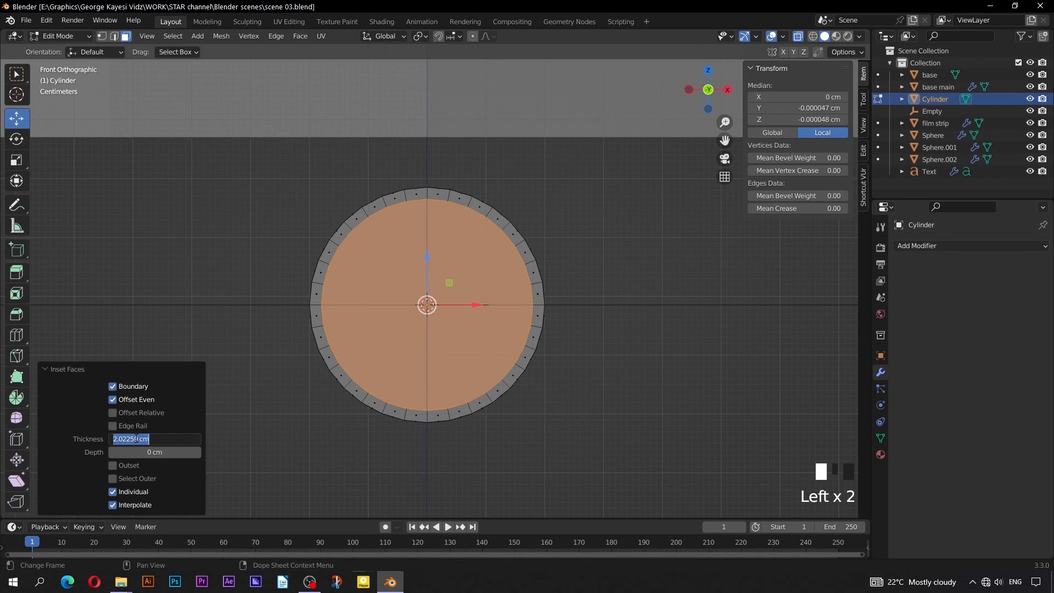
pyautogui.press('Return')
pyautogui.click(44, 368)
pyautogui.hotkey('alt', '/')
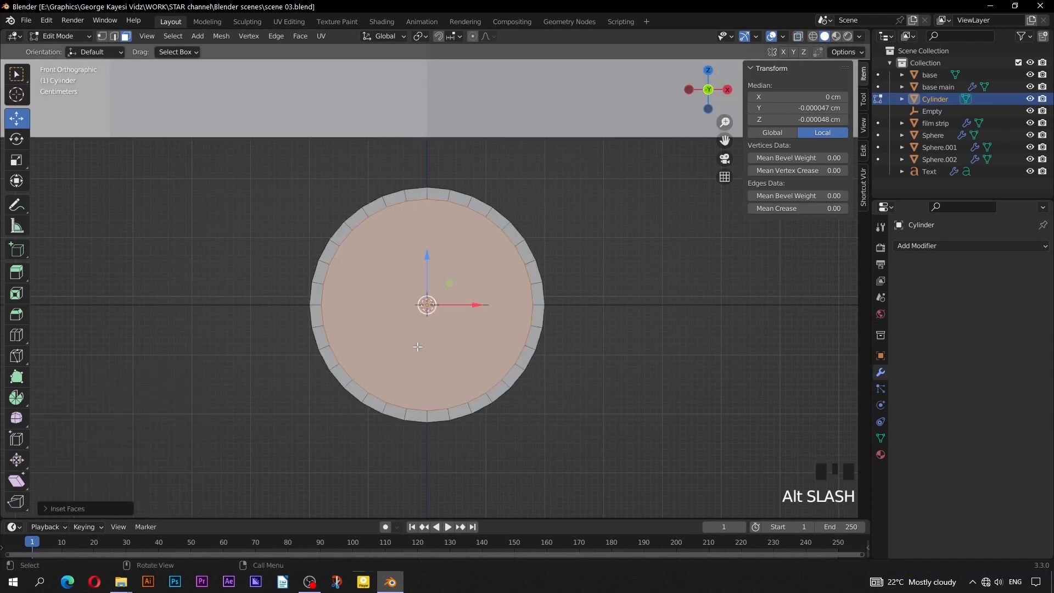
# - Isolate the small cylinder in local view and add a Bevel modifier with amount 1 cm and 4 segments
pyautogui.moveTo(524, 347); pyautogui.dragTo(483, 361, button='middle')
pyautogui.moveTo(483, 360); pyautogui.dragTo(482, 374, button='middle')
pyautogui.press('/')
pyautogui.click(926, 247)
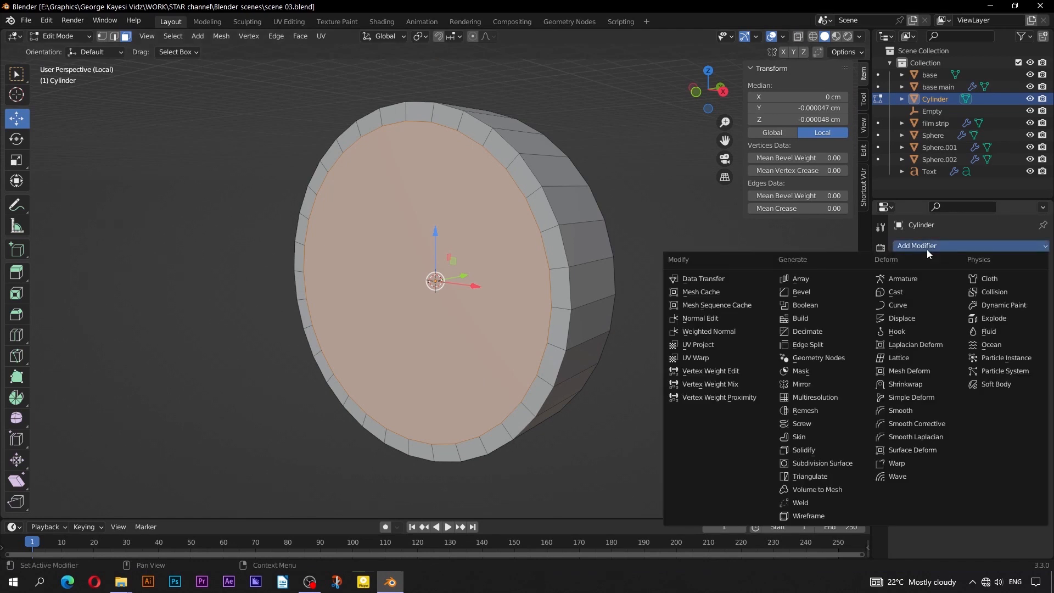
pyautogui.click(799, 291)
pyautogui.click(966, 309)
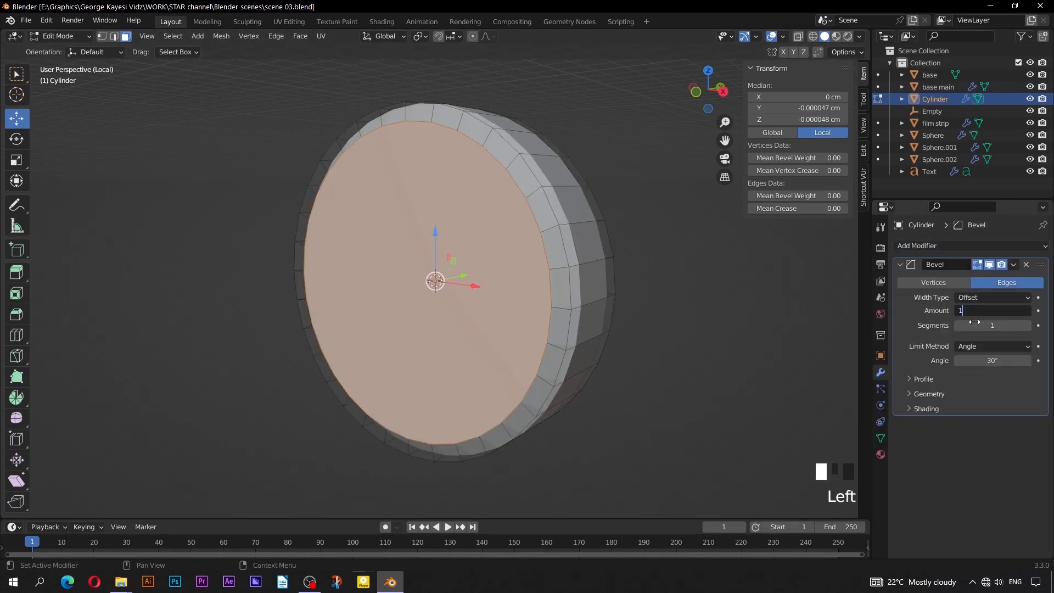
pyautogui.press('Return')
pyautogui.press('Return')
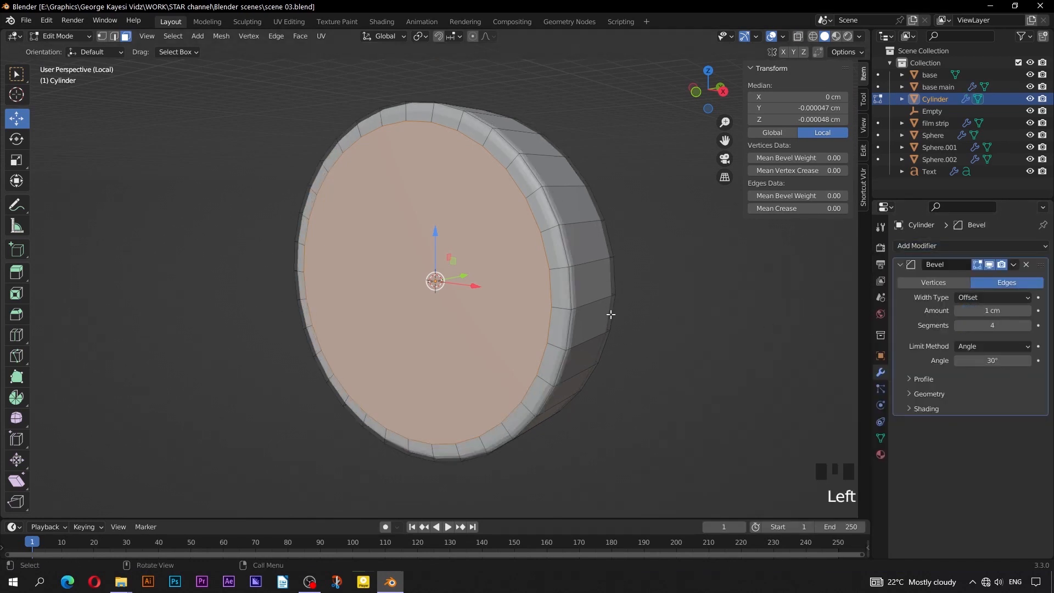
# - Return to Object Mode and shade the small cylinder smooth
pyautogui.scroll(-1, 571, 314)
pyautogui.moveTo(478, 314); pyautogui.dragTo(537, 257, button='middle')
pyautogui.press('Tab')
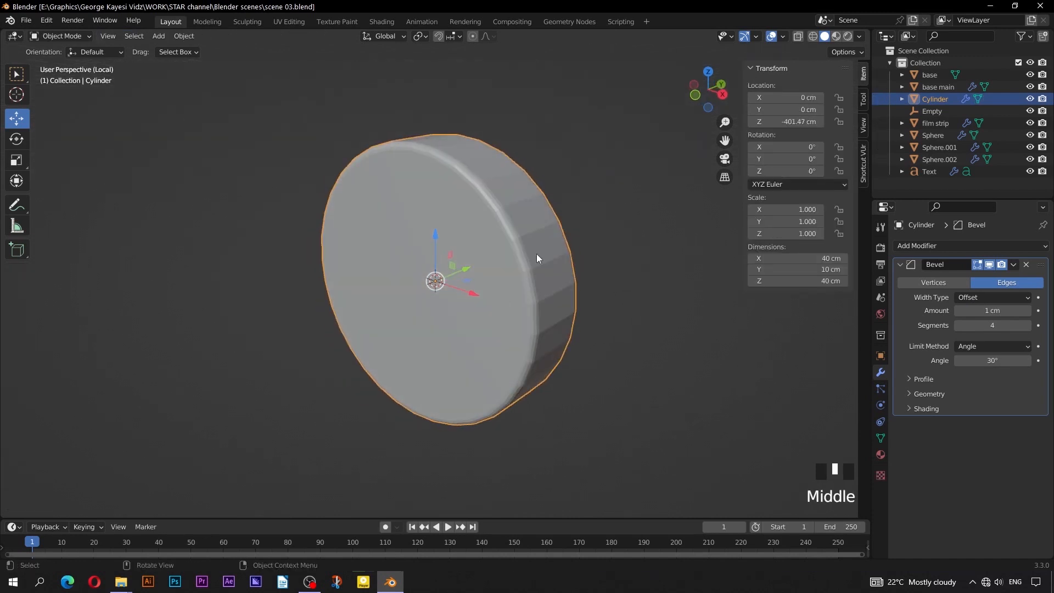
pyautogui.rightClick(536, 257)
pyautogui.click(536, 254)
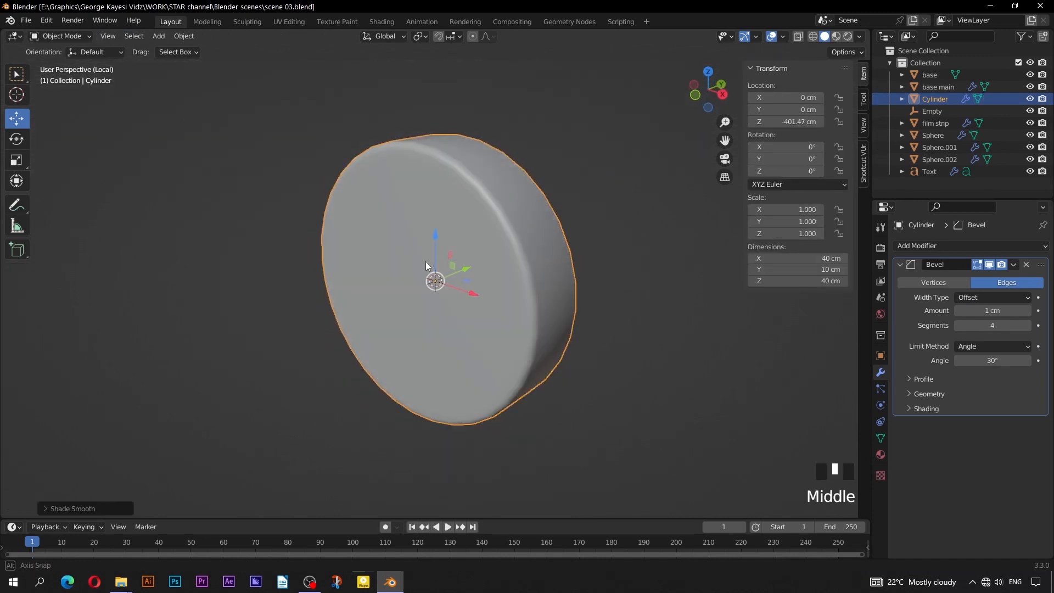
# - Add an Array modifier to the isolated small disc and set its count to 6, keeping the fixed-count row along X
pyautogui.moveTo(427, 264); pyautogui.dragTo(473, 215, button='middle')
pyautogui.press('KP_1')
pyautogui.scroll(-2, 453, 297)
pyautogui.press('Tab')
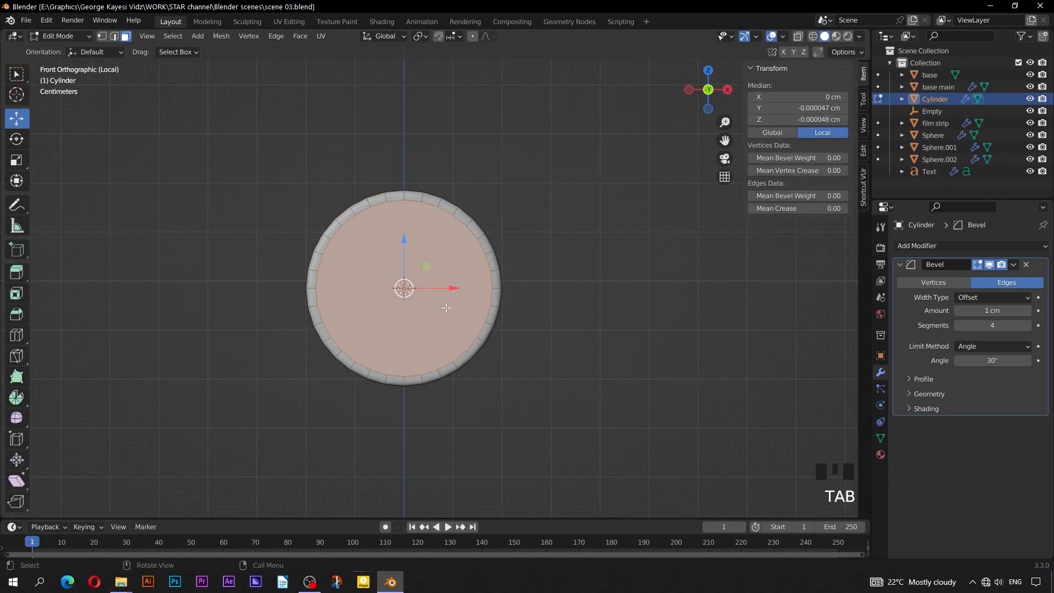
pyautogui.moveTo(447, 301); pyautogui.dragTo(418, 294, button='middle')
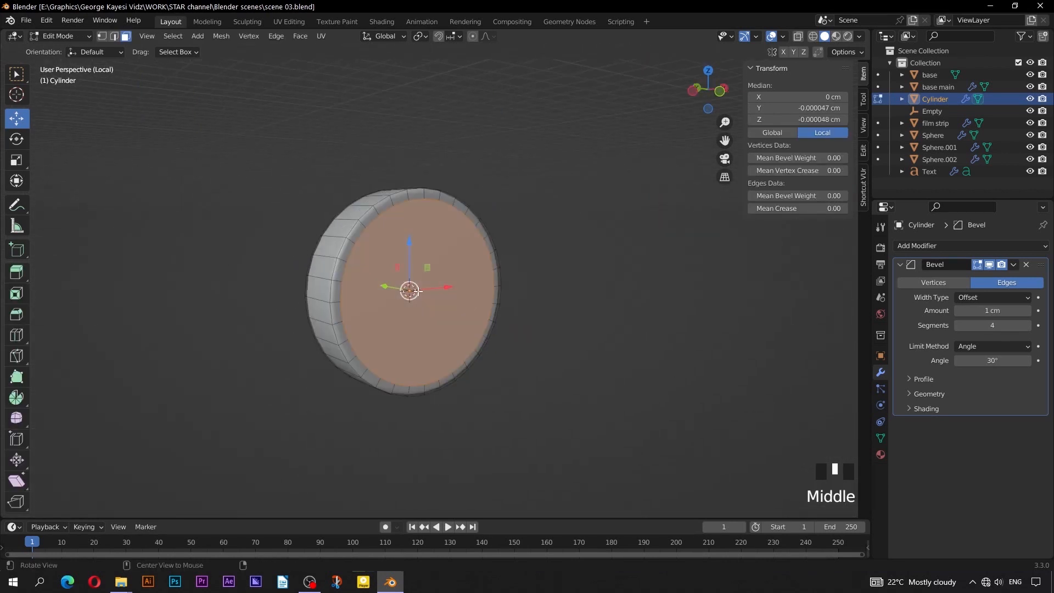
pyautogui.press('KP_1')
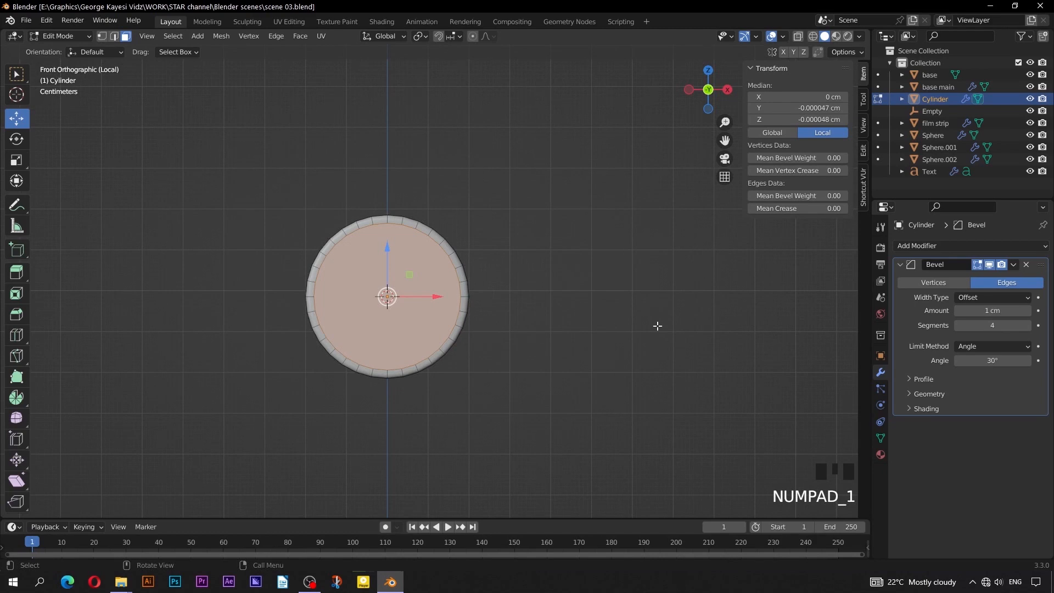
pyautogui.click(910, 246)
pyautogui.click(808, 278)
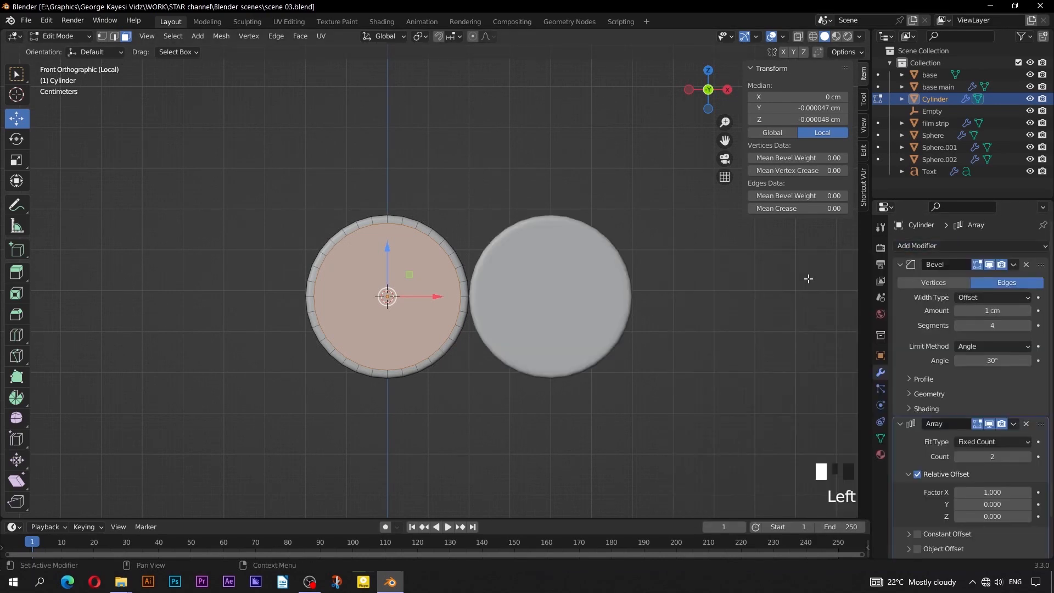
pyautogui.scroll(-2, 695, 266)
pyautogui.click(981, 457)
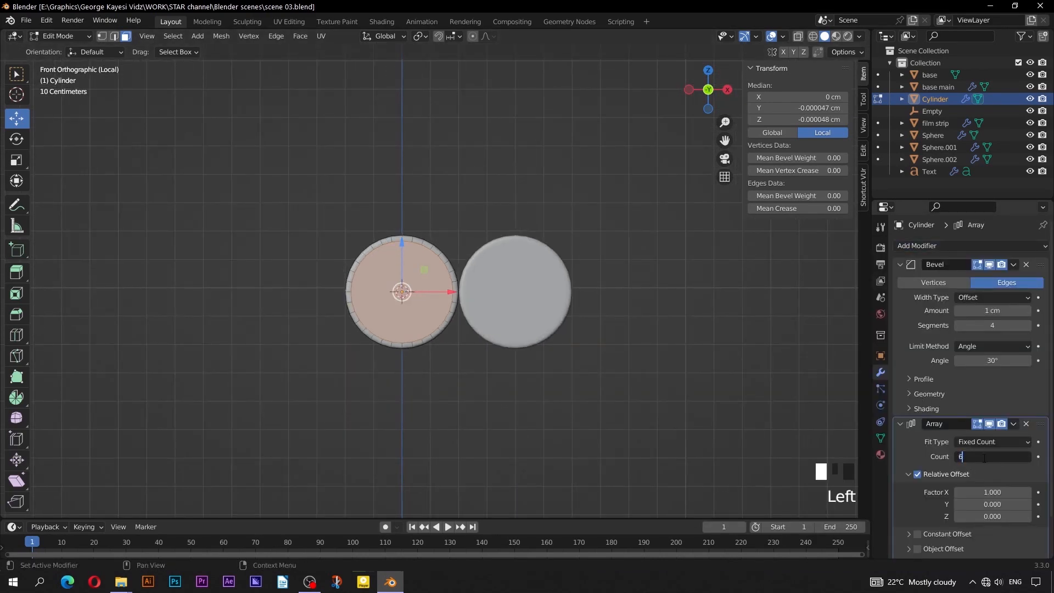
pyautogui.write('6')
pyautogui.press('Return')
pyautogui.scroll(-3, 354, 308)
pyautogui.scroll(1, 534, 262)
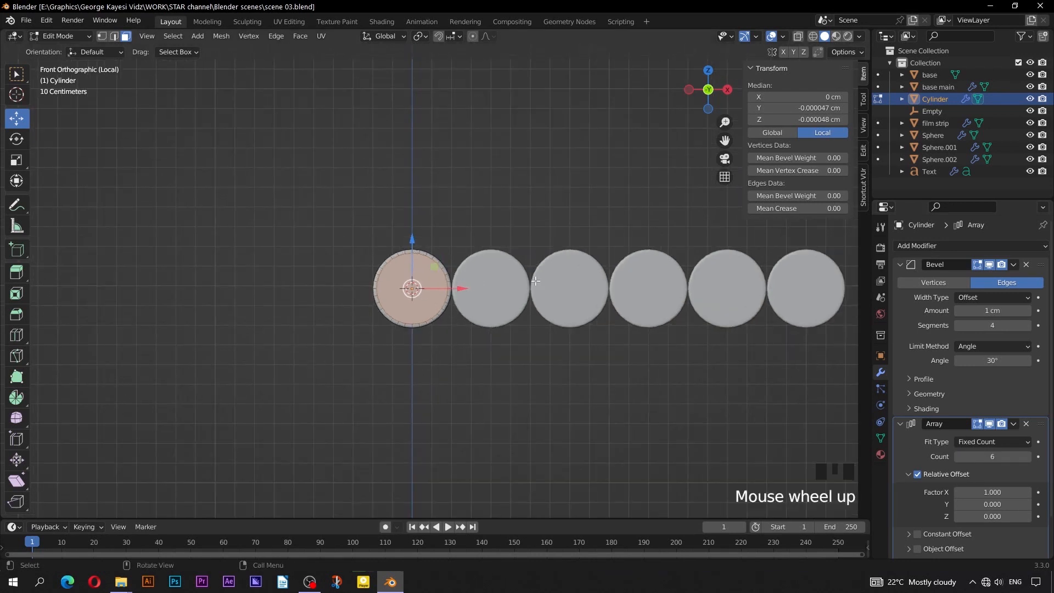
# - Return to Object Mode, leave local view, and rename the arrayed disc object to "multimedia icons"
pyautogui.press('Tab')
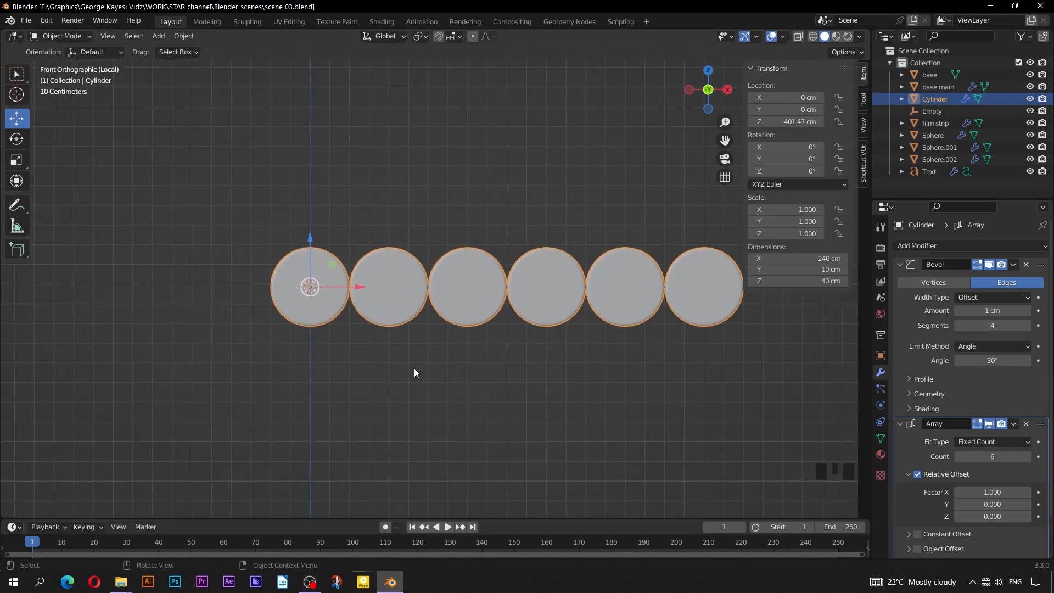
pyautogui.scroll(-15, 414, 371)
pyautogui.doubleClick(933, 98)
pyautogui.write('MU')
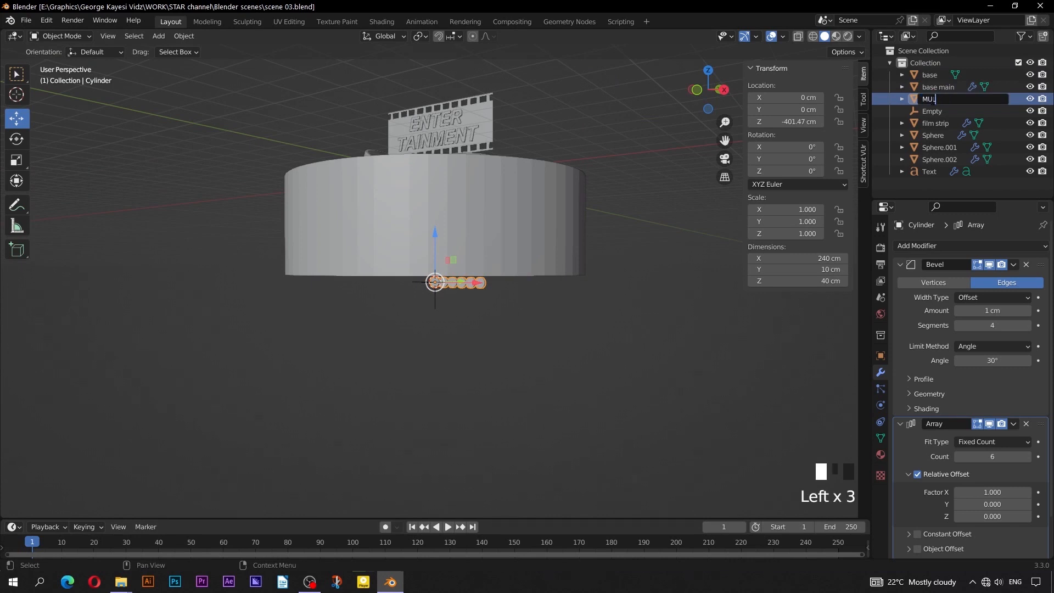
pyautogui.press('BackSpace')
pyautogui.press('BackSpace')
pyautogui.write('mu timedia')
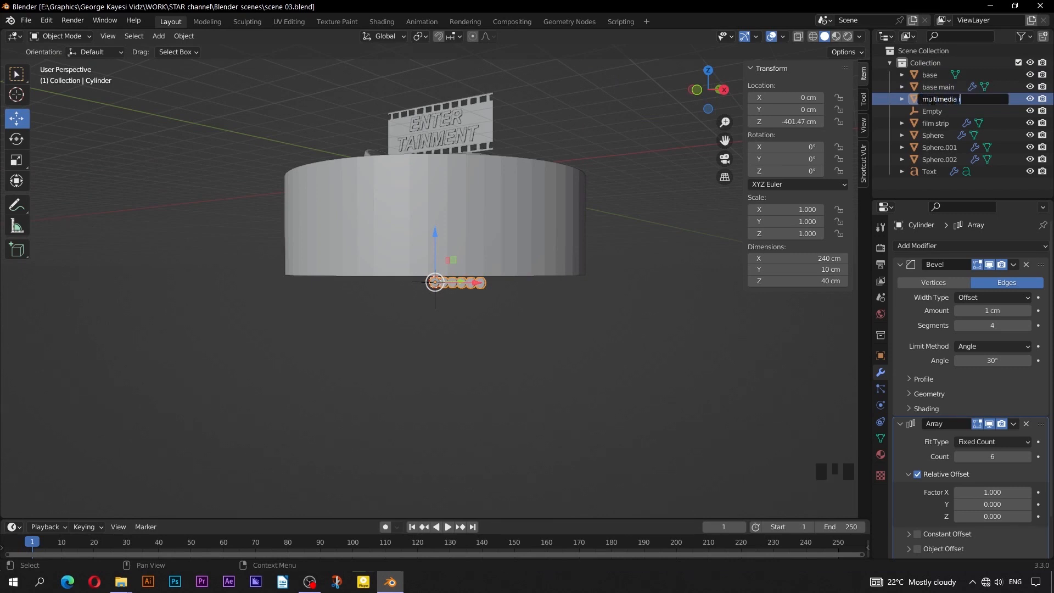
pyautogui.write('ltimedia icons')
pyautogui.press('Return')
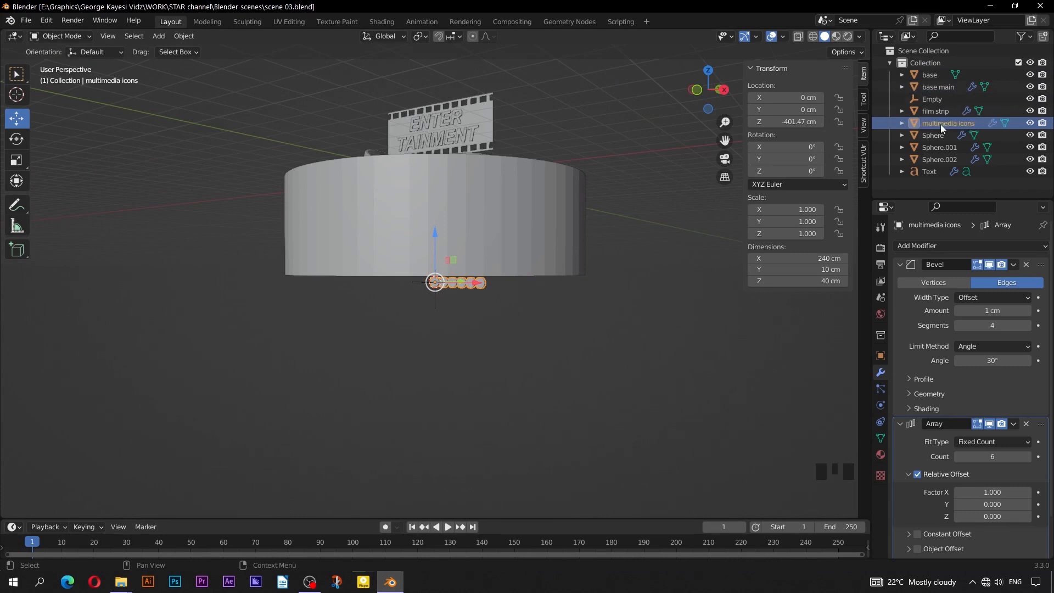
# - Select the radially arrayed strips and spheres on top of the base and rename that object "details"
pyautogui.moveTo(503, 167); pyautogui.dragTo(493, 287, button='middle')
pyautogui.scroll(5, 493, 288)
pyautogui.click(383, 147)
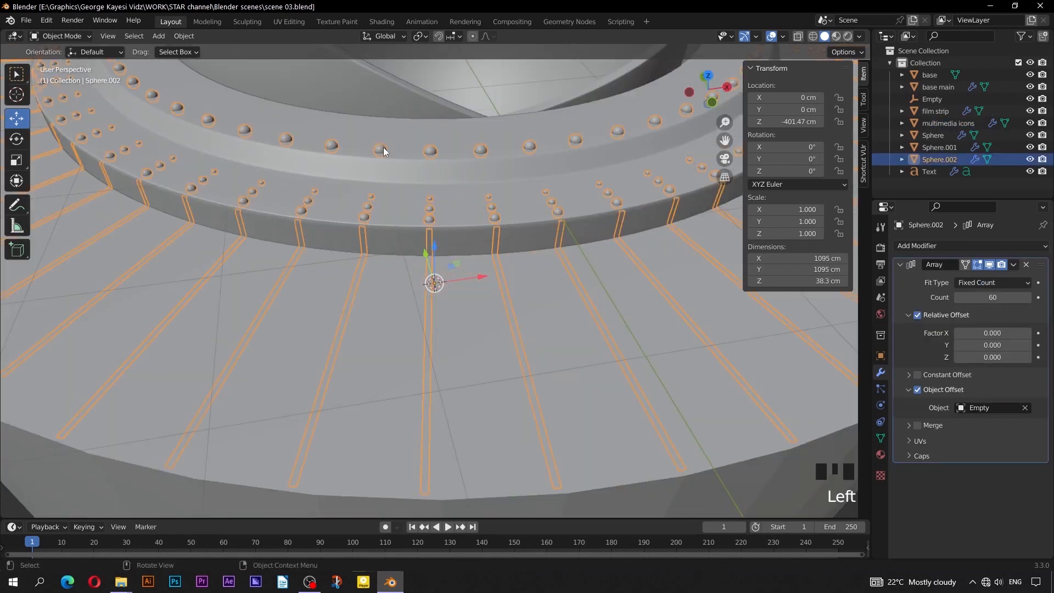
pyautogui.click(939, 159)
pyautogui.doubleClick(939, 159)
pyautogui.write('details')
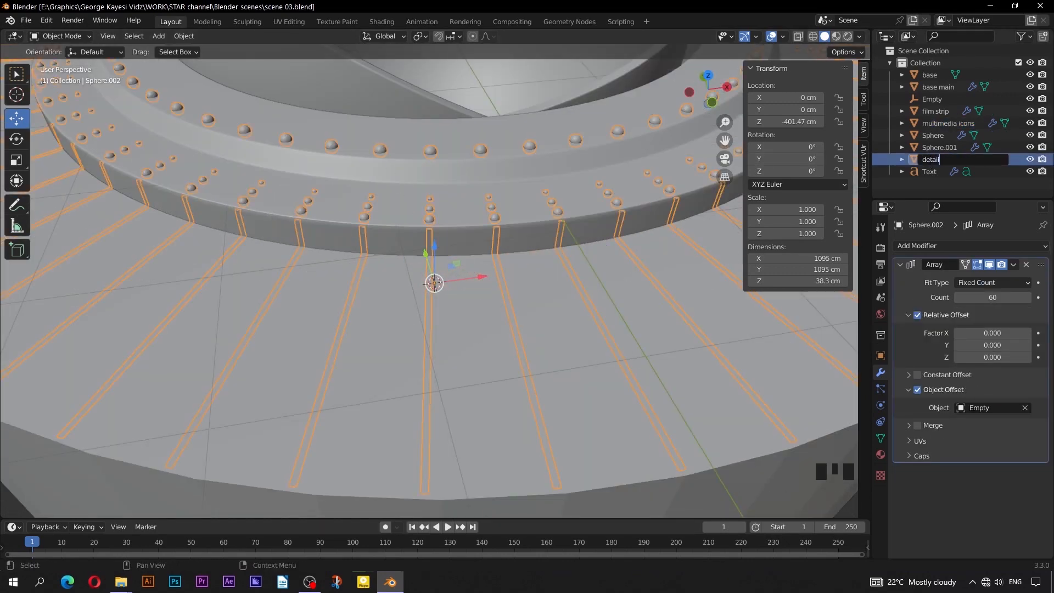
pyautogui.press('Return')
# - Move the row of discs under the base into a new collection named "multimedia icons set"
pyautogui.scroll(-4, 417, 206)
pyautogui.scroll(2, 427, 286)
pyautogui.moveTo(427, 286); pyautogui.dragTo(403, 203, button='middle')
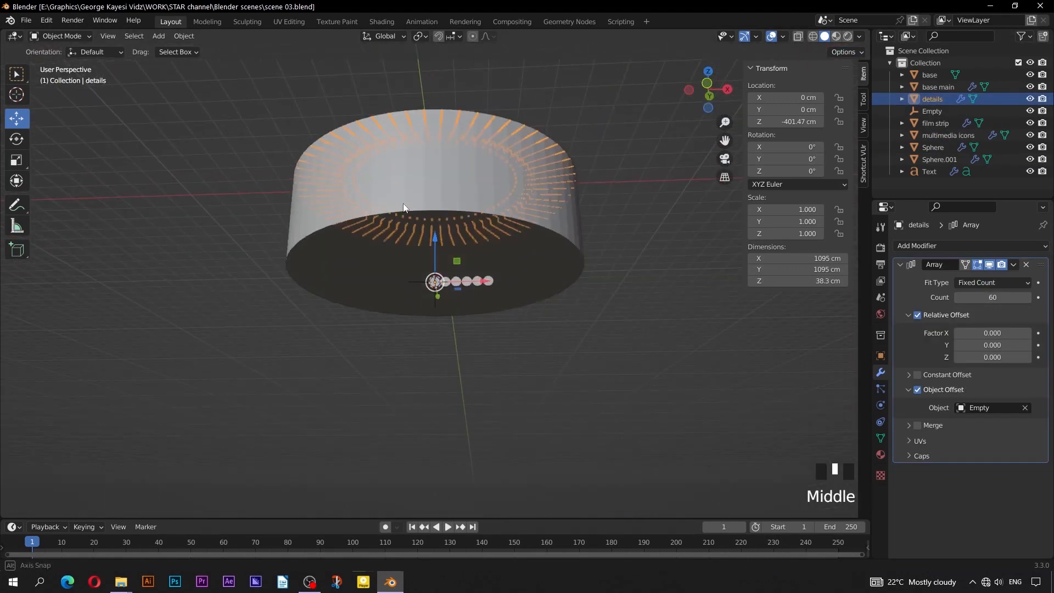
pyautogui.scroll(3, 509, 301)
pyautogui.click(530, 284)
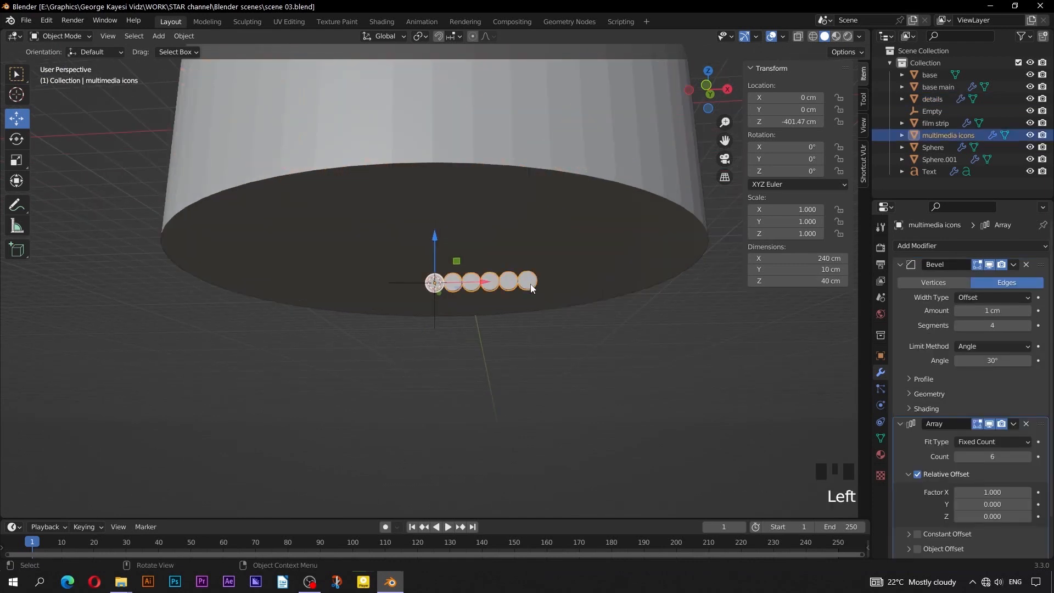
pyautogui.press('m')
pyautogui.click(530, 284)
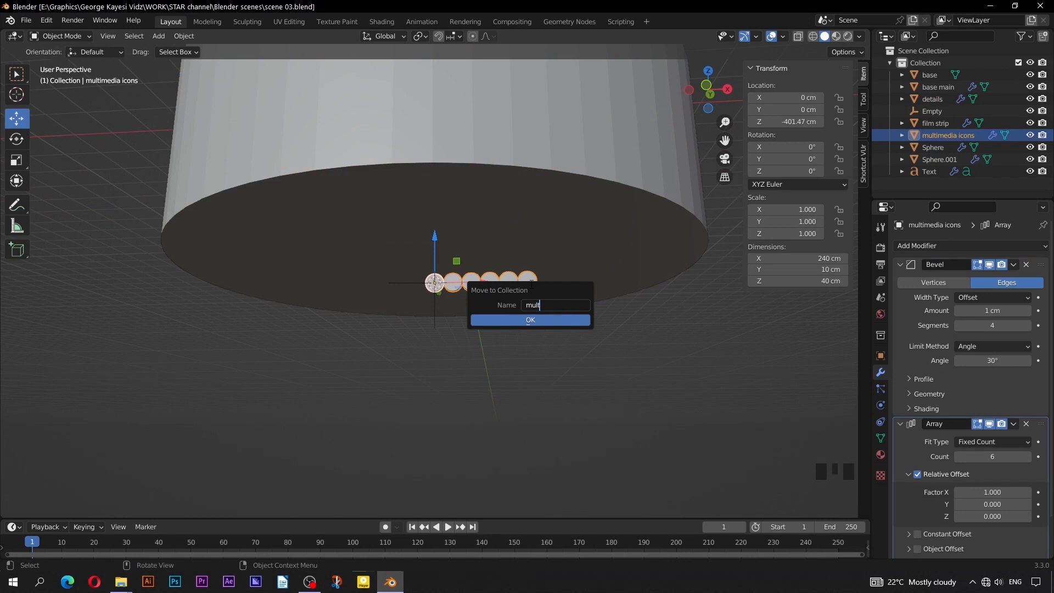
pyautogui.write('multimedia icons set')
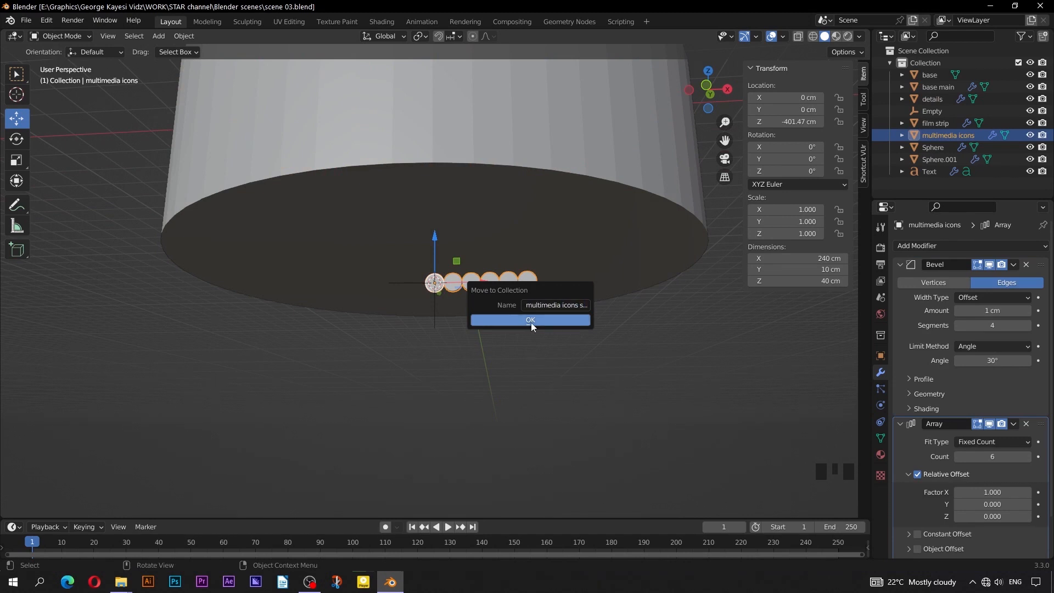
pyautogui.click(532, 320)
# - Apply the Array modifier on the multimedia icons object and enter Edit Mode in front orthographic view
pyautogui.scroll(3, 492, 271)
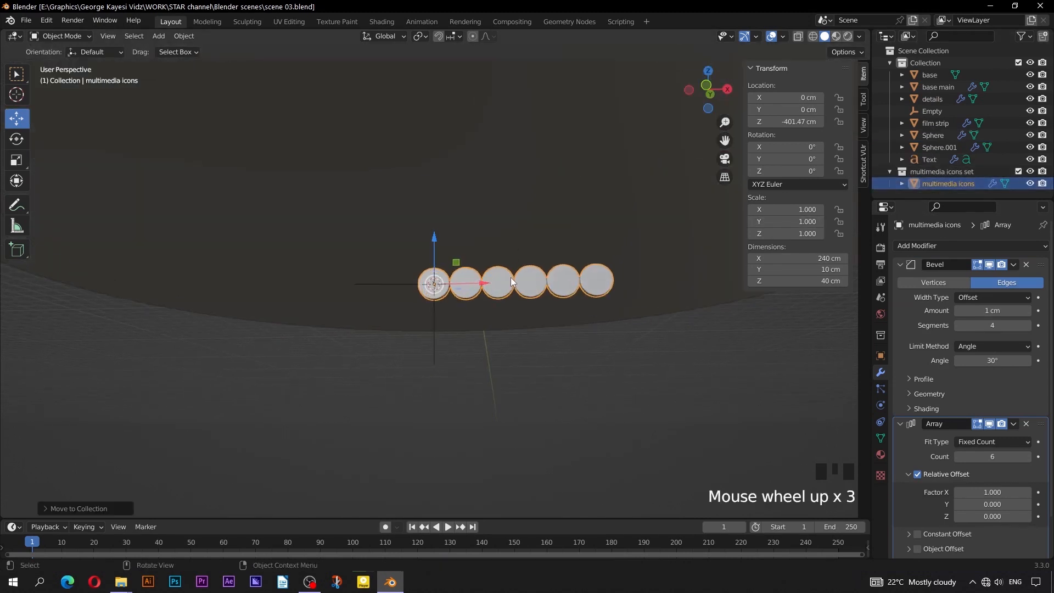
pyautogui.click(1013, 424)
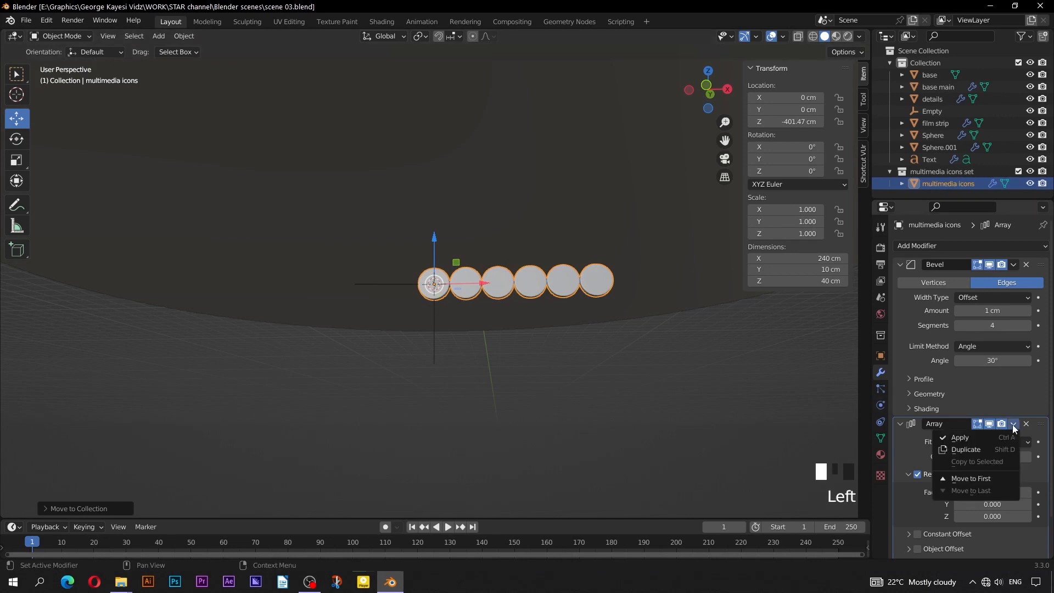
pyautogui.click(983, 442)
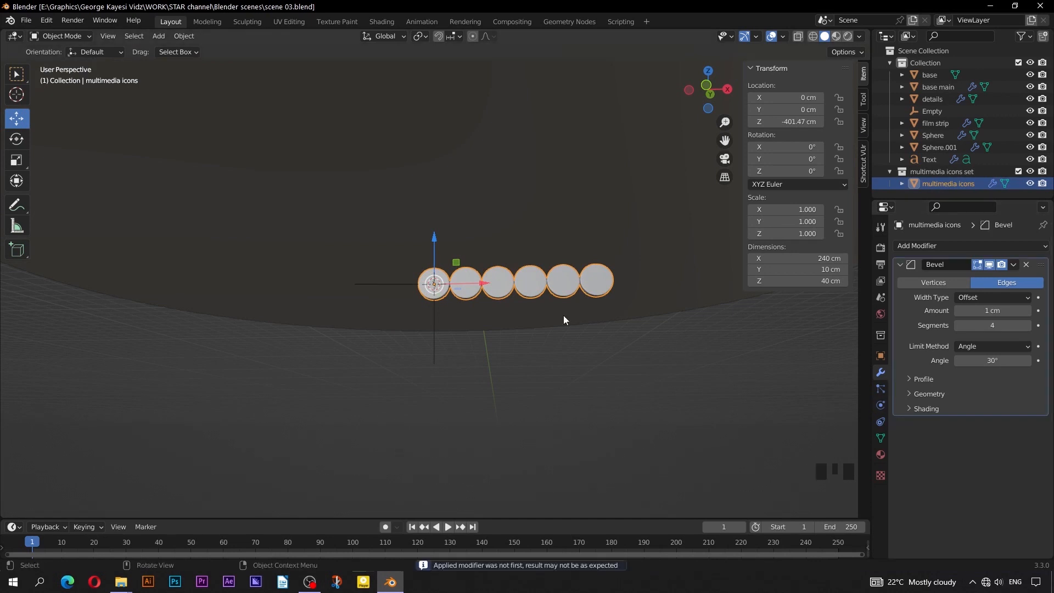
pyautogui.press('Tab')
pyautogui.scroll(3, 537, 316)
pyautogui.moveTo(536, 316); pyautogui.dragTo(572, 336, button='middle')
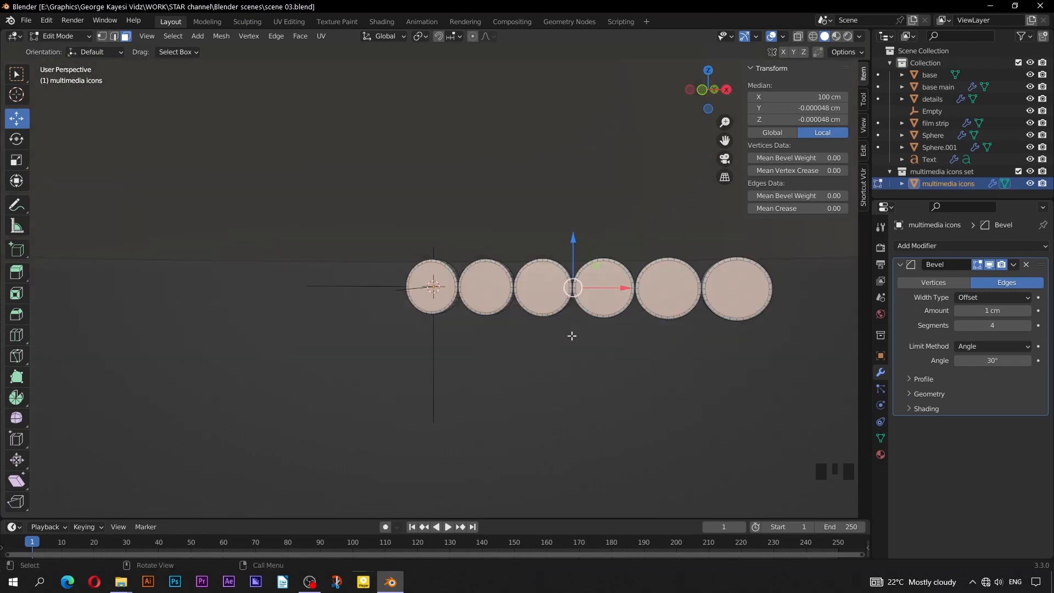
pyautogui.press('KP_1')
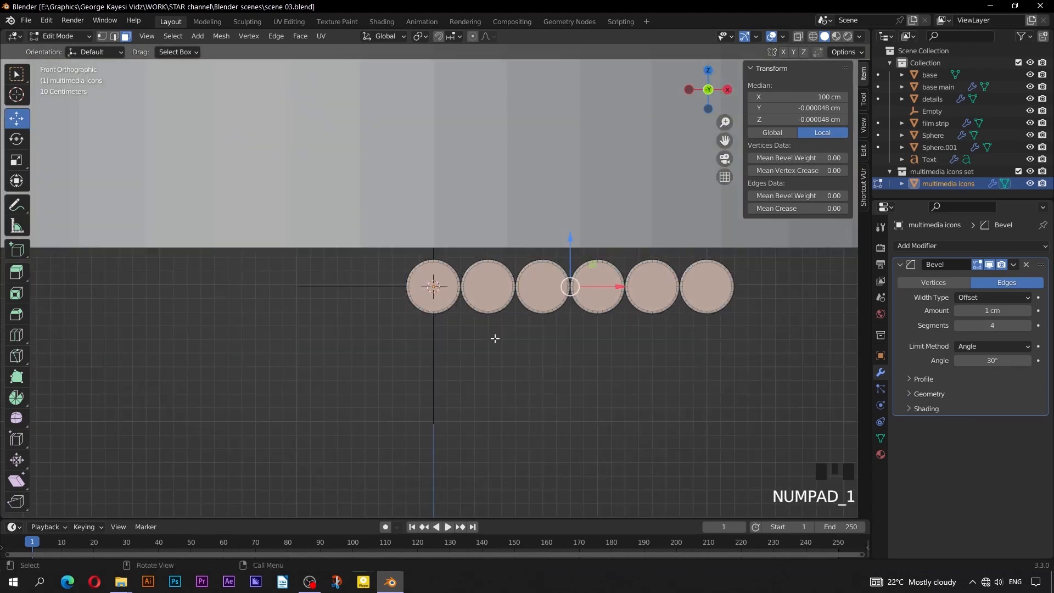
pyautogui.keyDown('shift'); pyautogui.moveTo(495, 338); pyautogui.dragTo(428, 356, button='middle'); pyautogui.keyUp('shift')
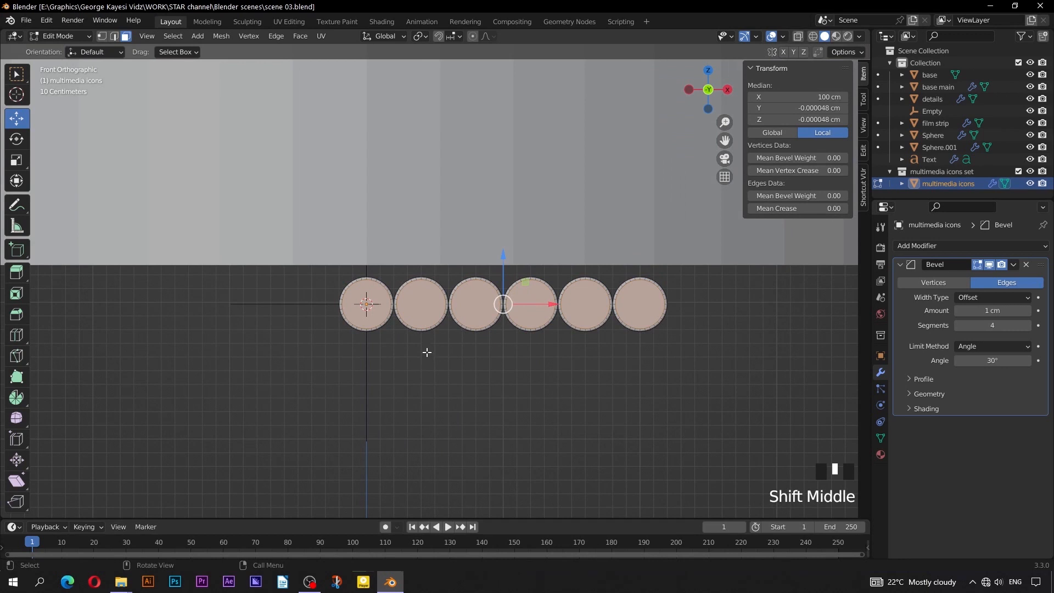
# - In the UV Editing workspace, unwrap the selected disc faces with Project from View from the front orthographic view
pyautogui.click(295, 25)
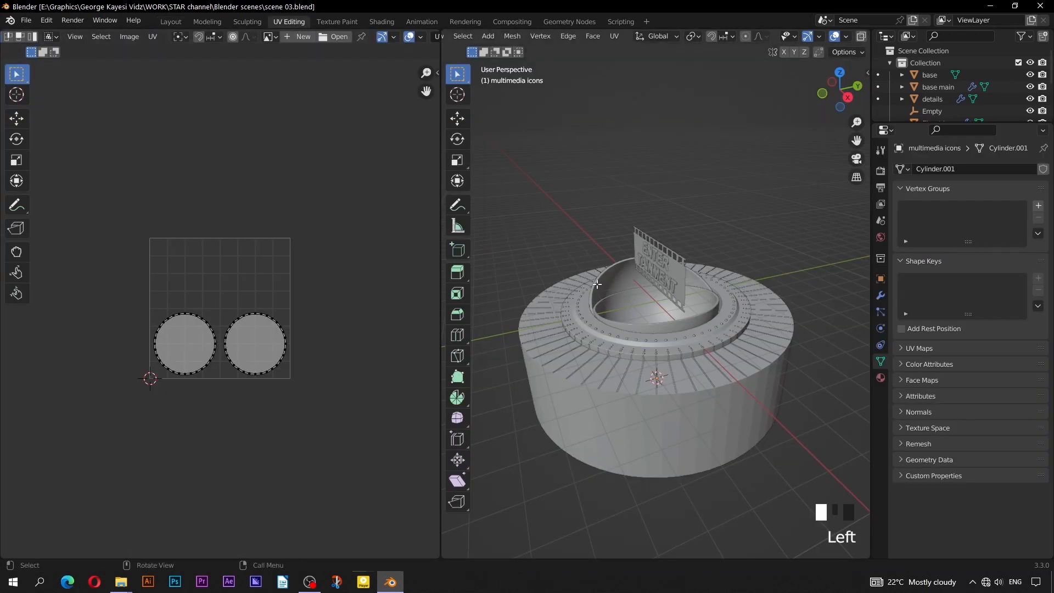
pyautogui.press('KP_1')
pyautogui.press('KP_Decimal')
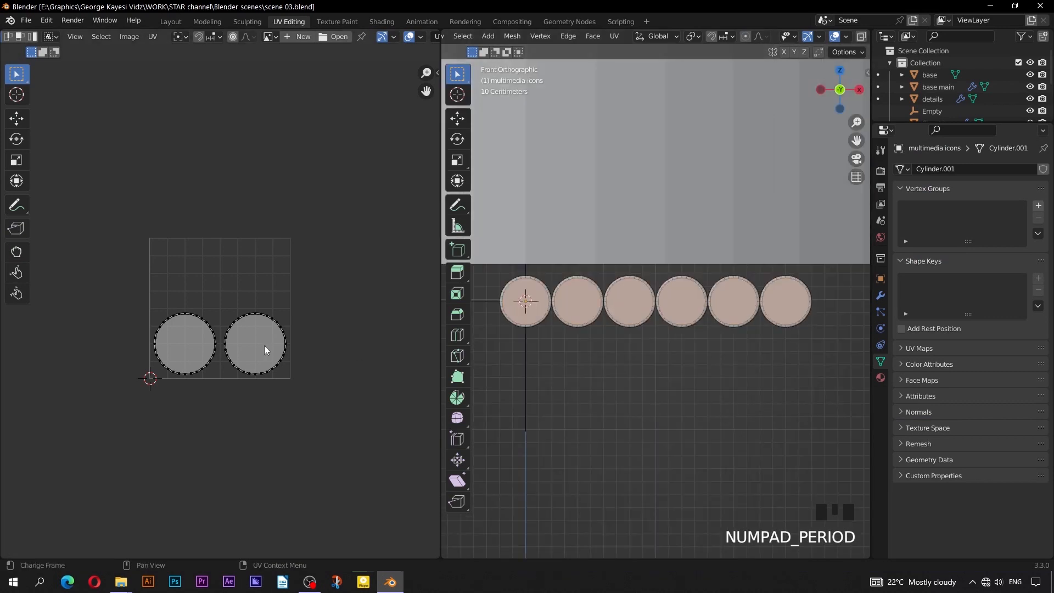
pyautogui.scroll(2, 264, 344)
pyautogui.scroll(1, 571, 324)
pyautogui.scroll(-1, 571, 324)
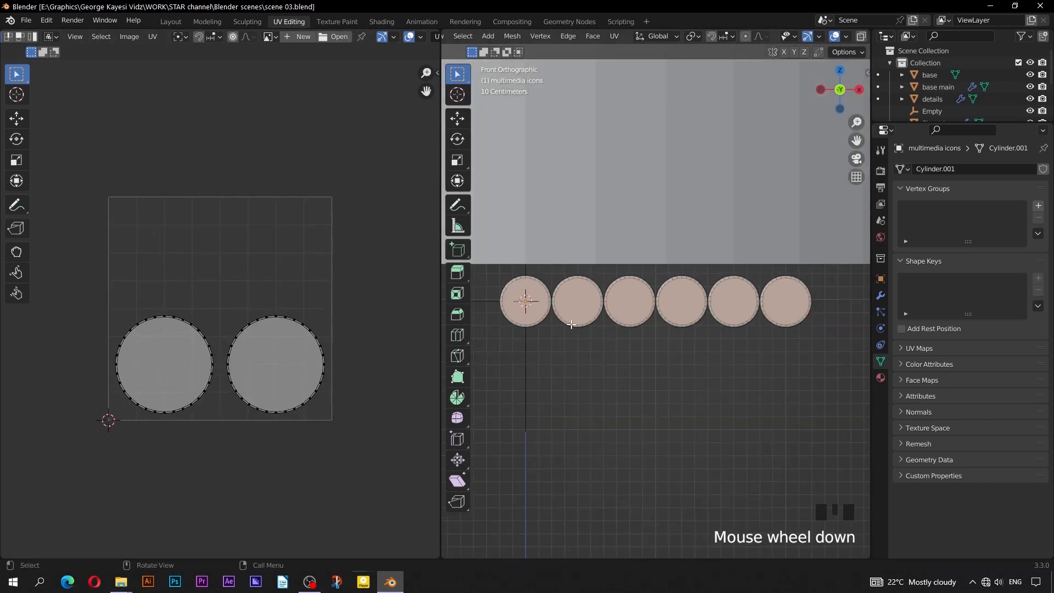
pyautogui.press('u')
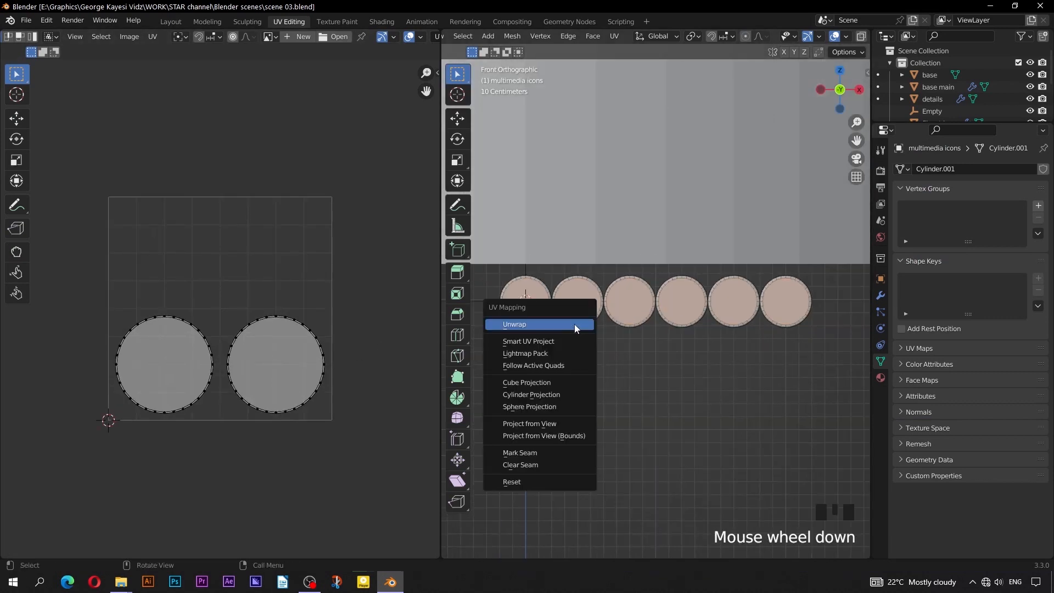
pyautogui.click(527, 423)
pyautogui.scroll(3, 212, 329)
pyautogui.scroll(-1, 209, 329)
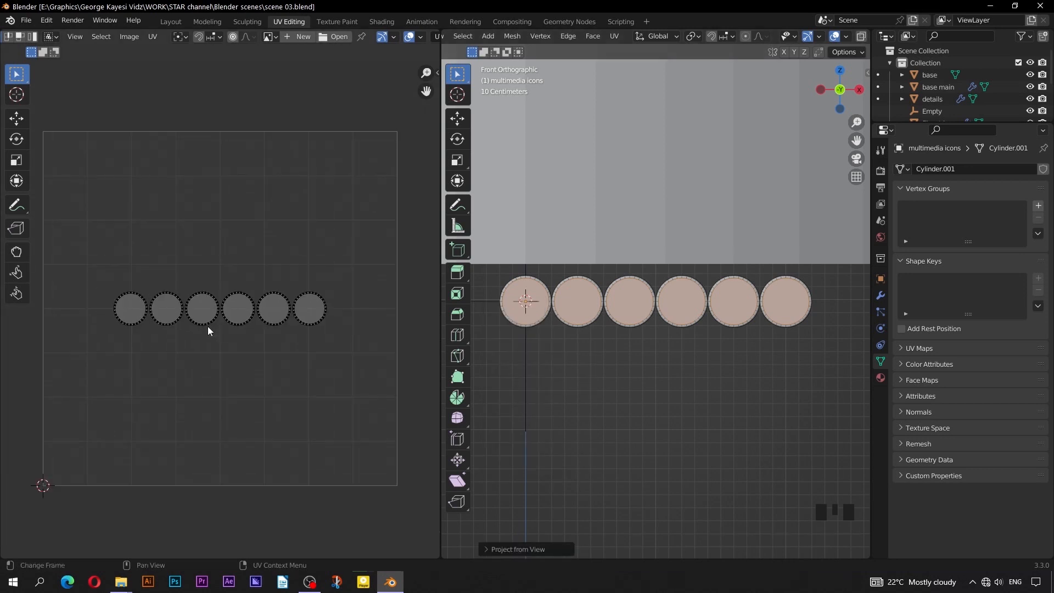
# - Set UV selection to face mode and load the image multimedia icons-01.png into the UV editor
pyautogui.click(20, 37)
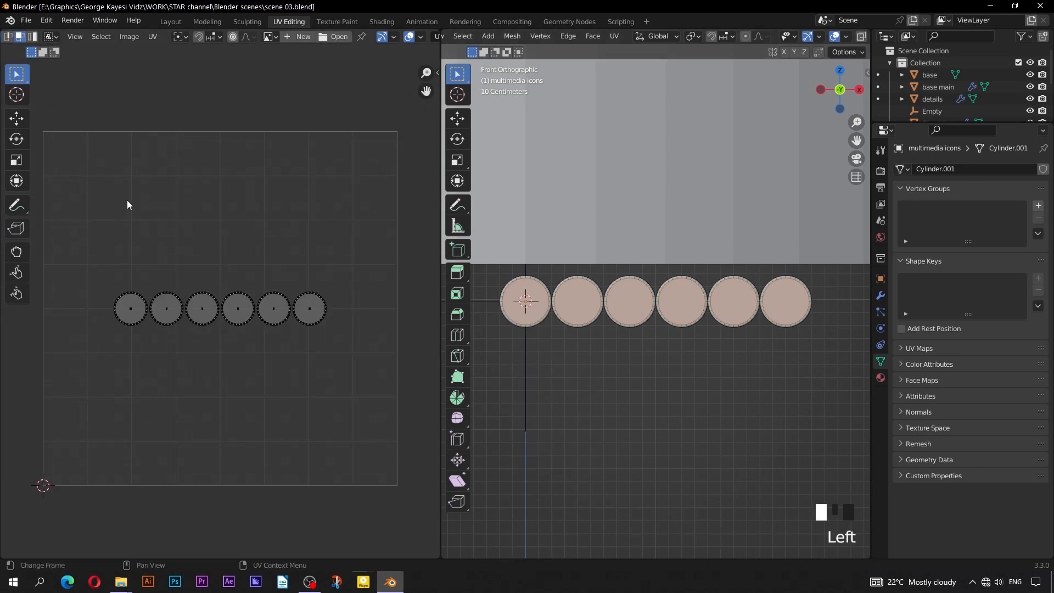
pyautogui.click(331, 38)
pyautogui.doubleClick(476, 203)
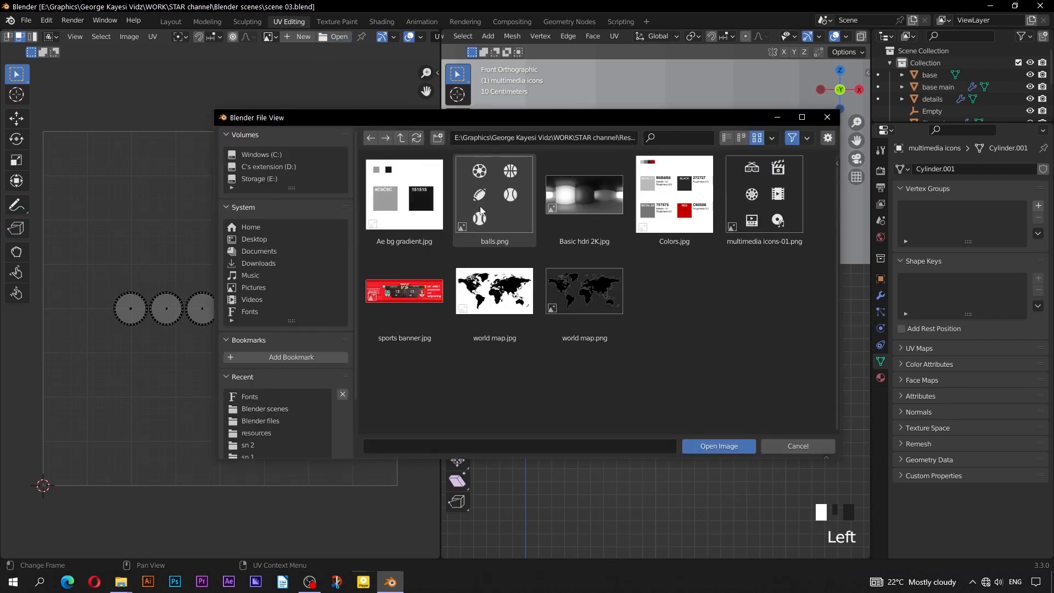
pyautogui.click(765, 203)
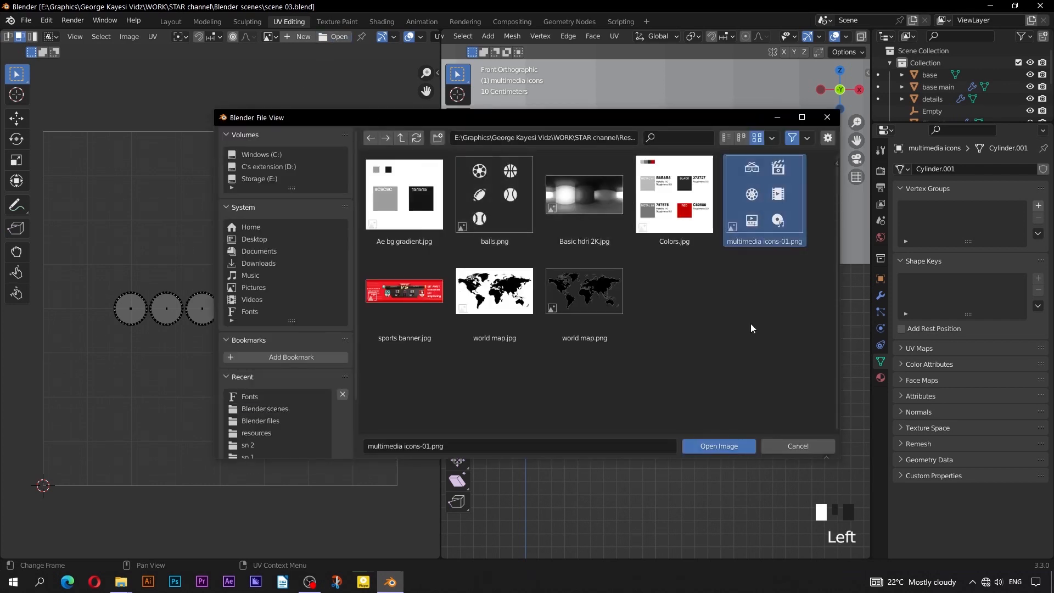
pyautogui.click(712, 445)
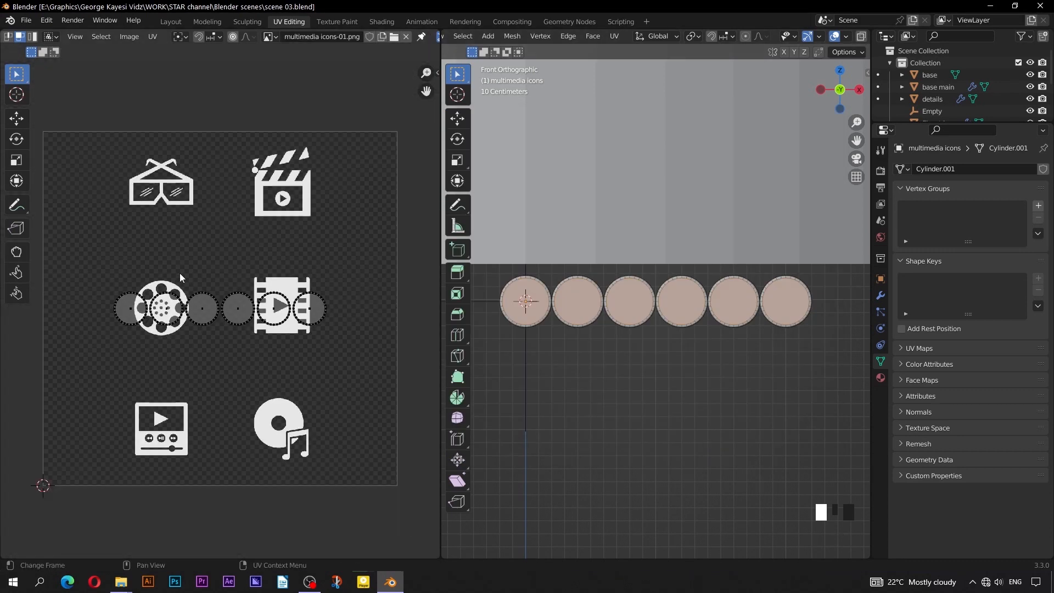
# - Select the first disc's UV faces and move them onto the centre of the 3D glasses icon
pyautogui.scroll(3, 215, 323)
pyautogui.moveTo(173, 273); pyautogui.dragTo(245, 373)
pyautogui.scroll(-1, 244, 371)
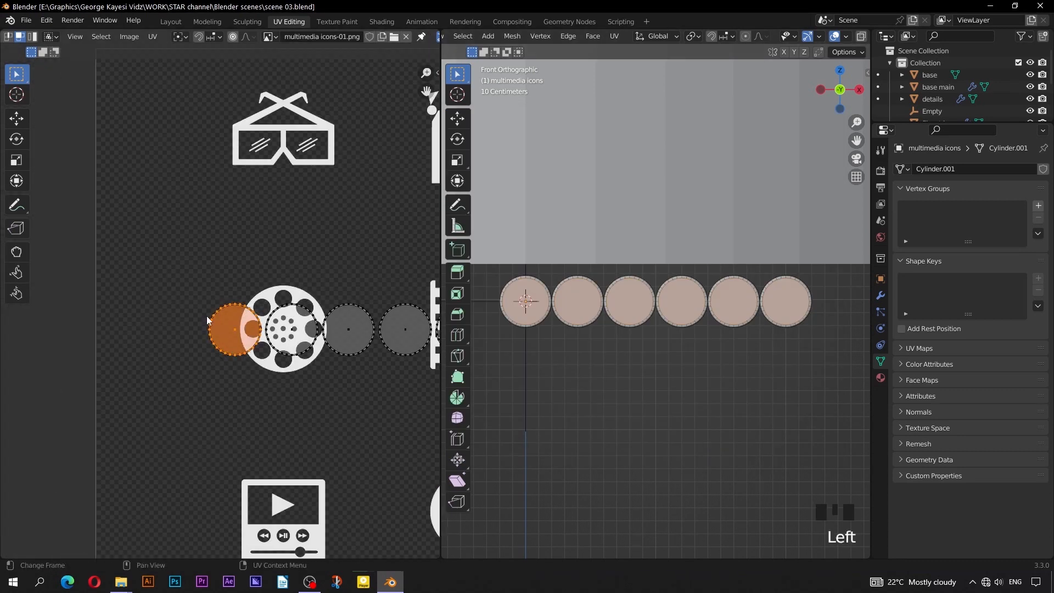
pyautogui.moveTo(196, 280); pyautogui.dragTo(174, 338, button='middle')
pyautogui.press('g')
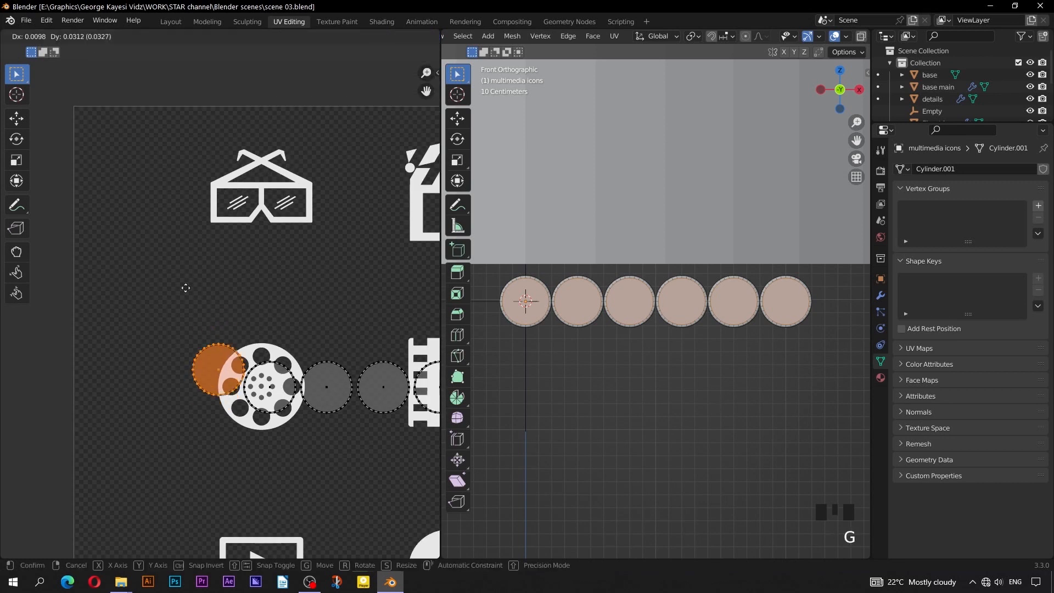
pyautogui.click(194, 177)
pyautogui.scroll(-1, 252, 252)
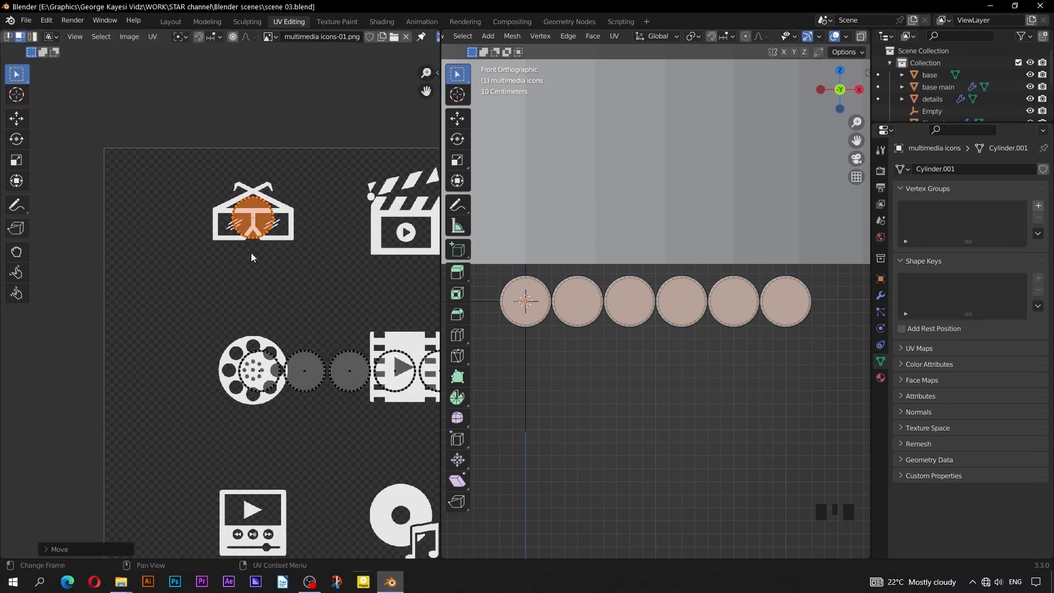
# - Move the second disc's UV faces onto the centre of the clapperboard icon
pyautogui.moveTo(243, 294); pyautogui.dragTo(159, 283, button='middle')
pyautogui.moveTo(124, 327); pyautogui.dragTo(185, 413)
pyautogui.press('g')
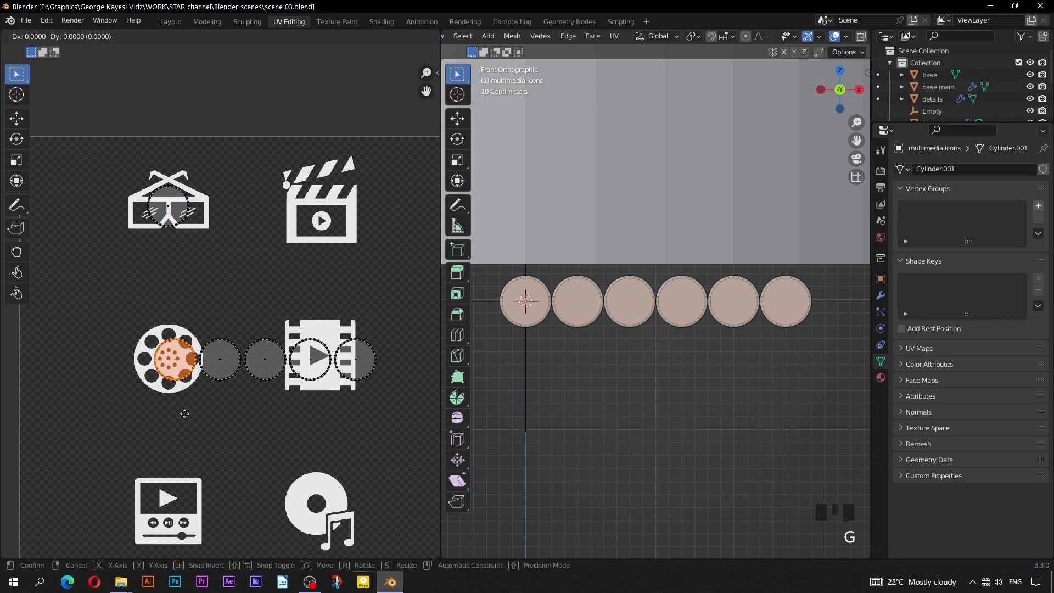
pyautogui.click(332, 260)
# - Select the third disc's UV faces and move them onto the centre of the film reel icon
pyautogui.moveTo(175, 314); pyautogui.dragTo(231, 397)
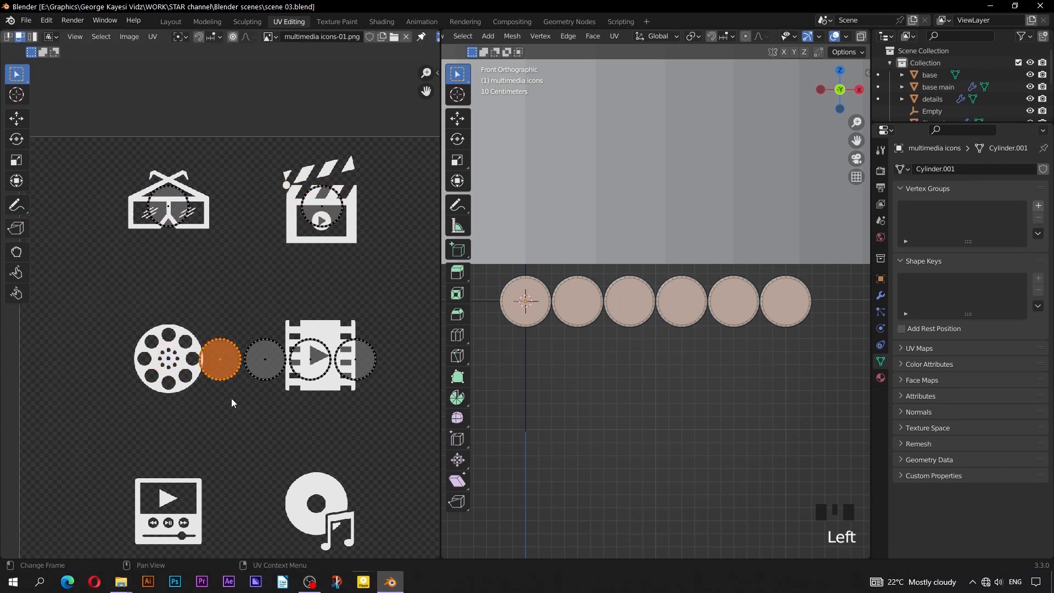
pyautogui.click(16, 118)
pyautogui.moveTo(252, 358); pyautogui.dragTo(195, 356)
pyautogui.press('g')
pyautogui.click(193, 368)
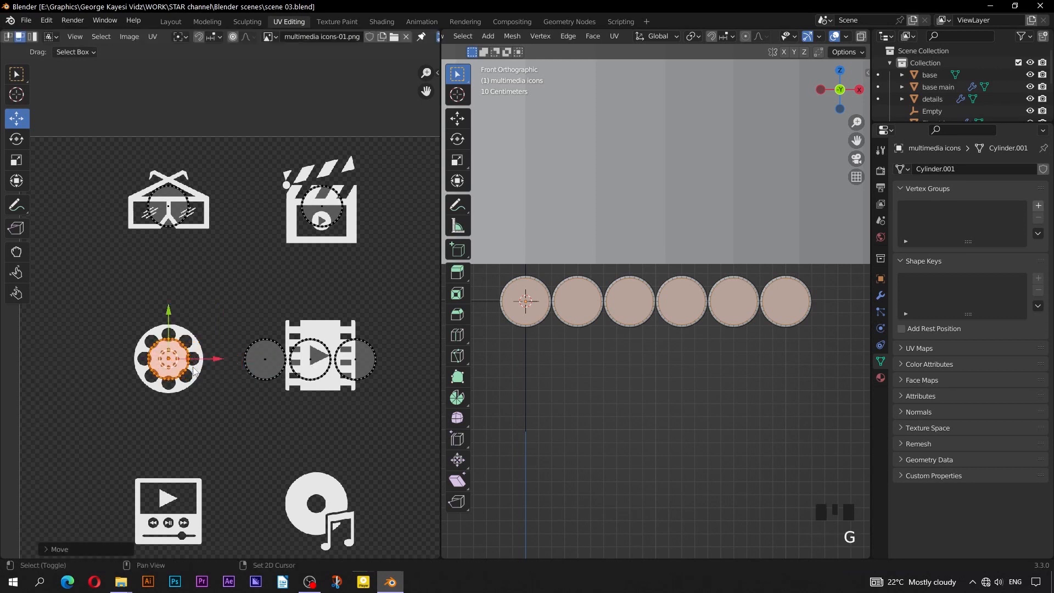
# - Move the three remaining discs' UV faces below the film strip icon, and place the fourth disc's faces onto that icon's centre
pyautogui.moveTo(228, 314); pyautogui.dragTo(287, 416)
pyautogui.moveTo(409, 413); pyautogui.dragTo(225, 310)
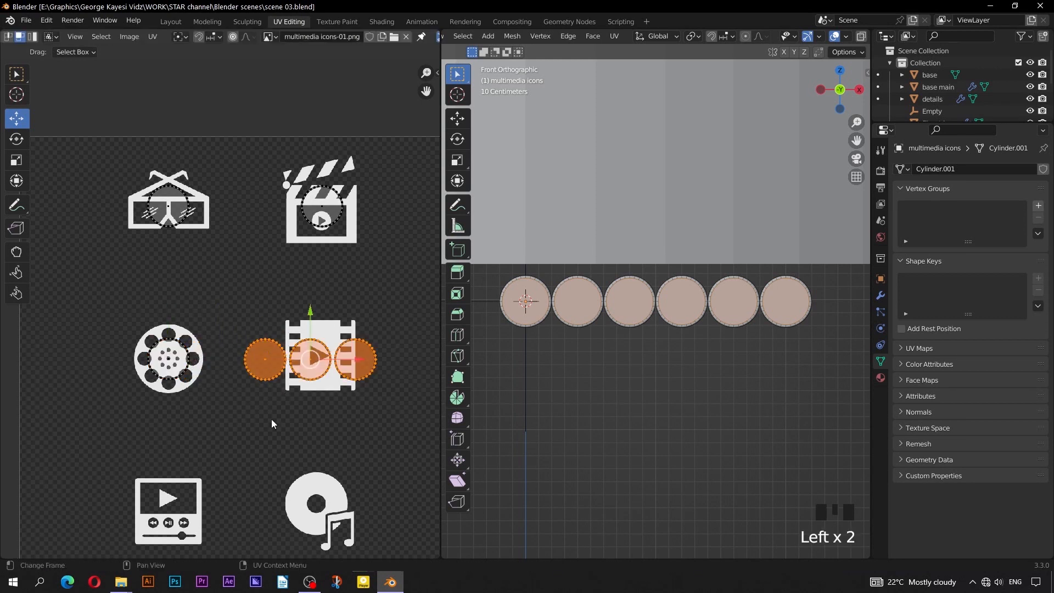
pyautogui.press('g')
pyautogui.click(247, 490)
pyautogui.click(257, 480)
pyautogui.press('g')
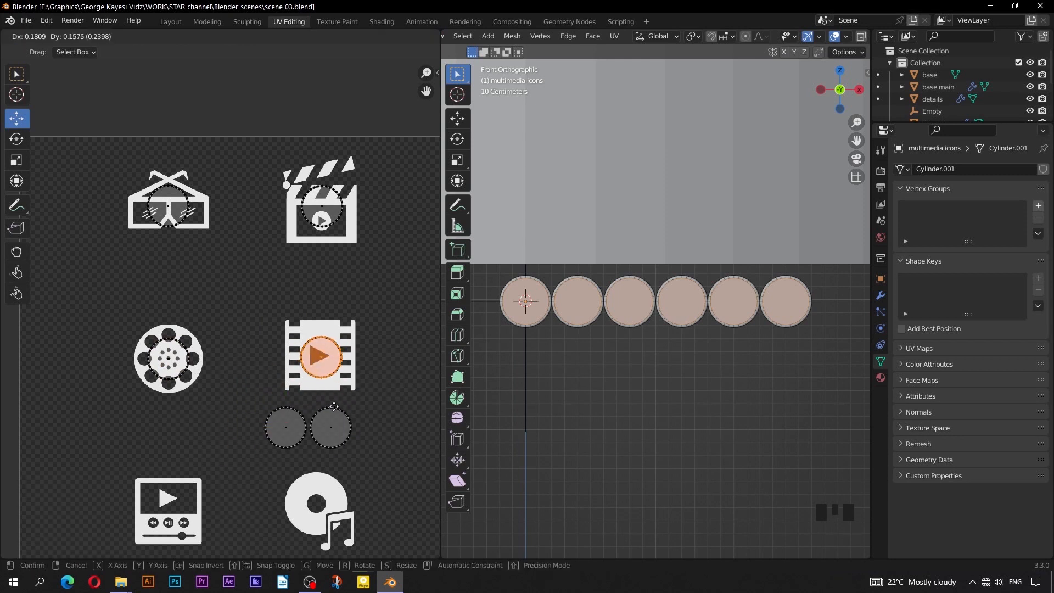
pyautogui.click(329, 395)
# - Move the fifth disc's UV faces onto the media player icon and the sixth disc's onto the music disc icon
pyautogui.moveTo(302, 460); pyautogui.dragTo(314, 402, button='middle')
pyautogui.click(314, 402)
pyautogui.press('g')
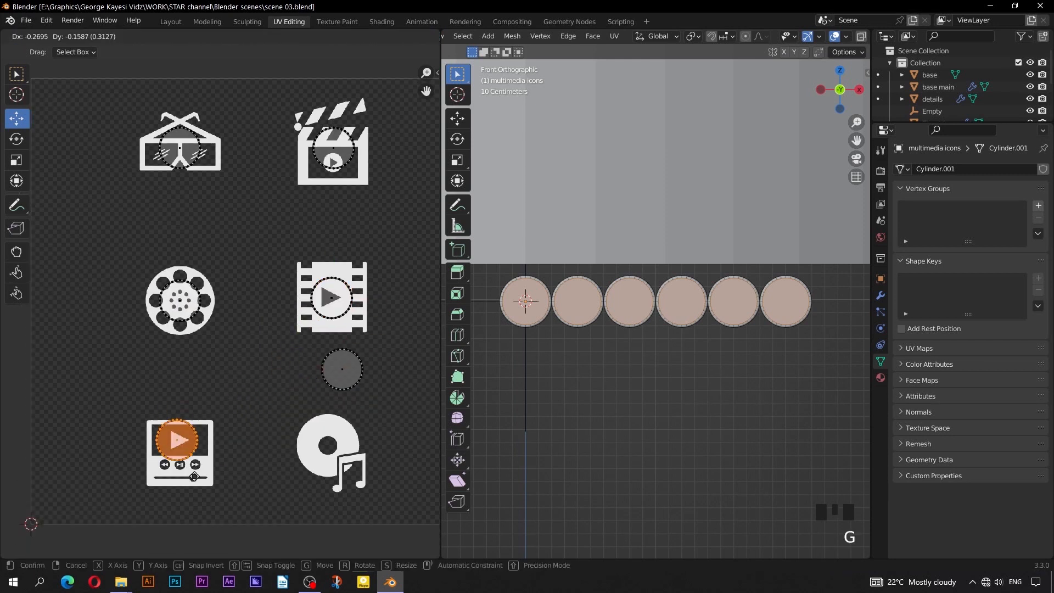
pyautogui.click(194, 484)
pyautogui.click(324, 384)
pyautogui.press('g')
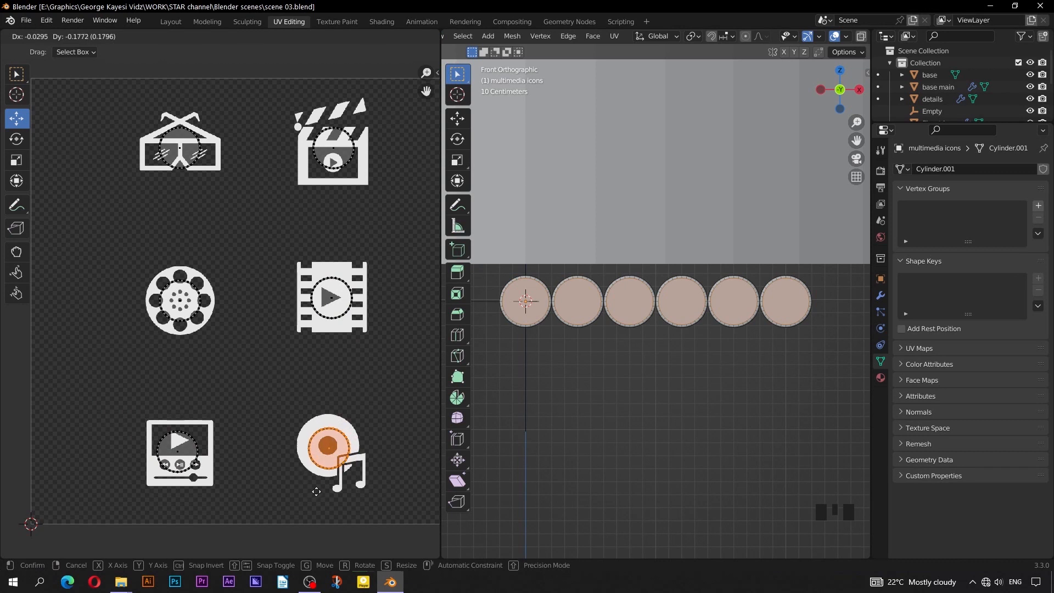
pyautogui.click(315, 488)
# - Scale all six discs' UV faces up around their individual origins until each circle fully encloses its icon
pyautogui.scroll(-1, 299, 448)
pyautogui.moveTo(374, 502); pyautogui.dragTo(124, 141)
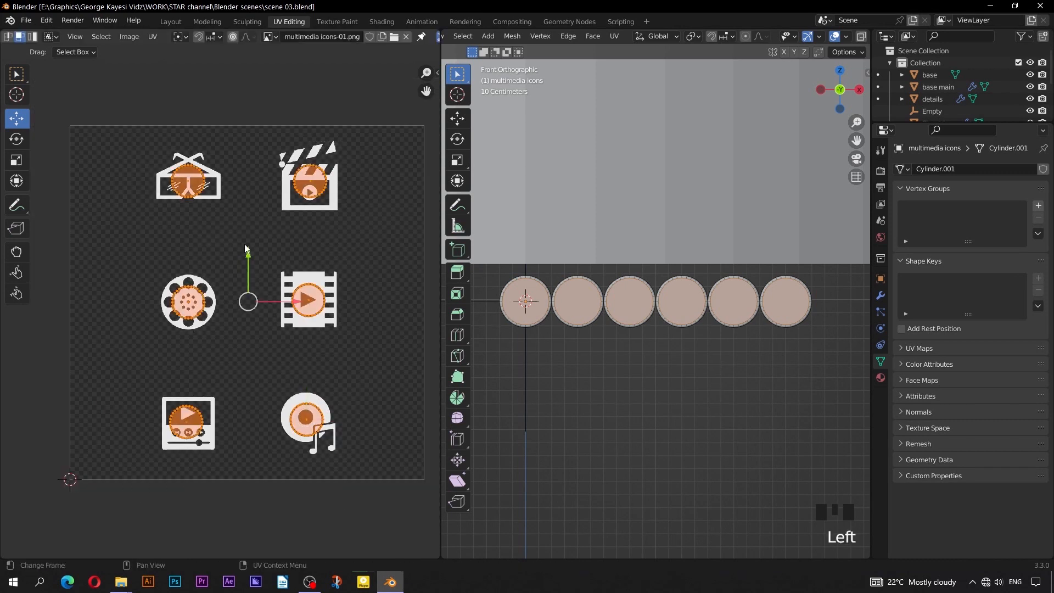
pyautogui.press('.')
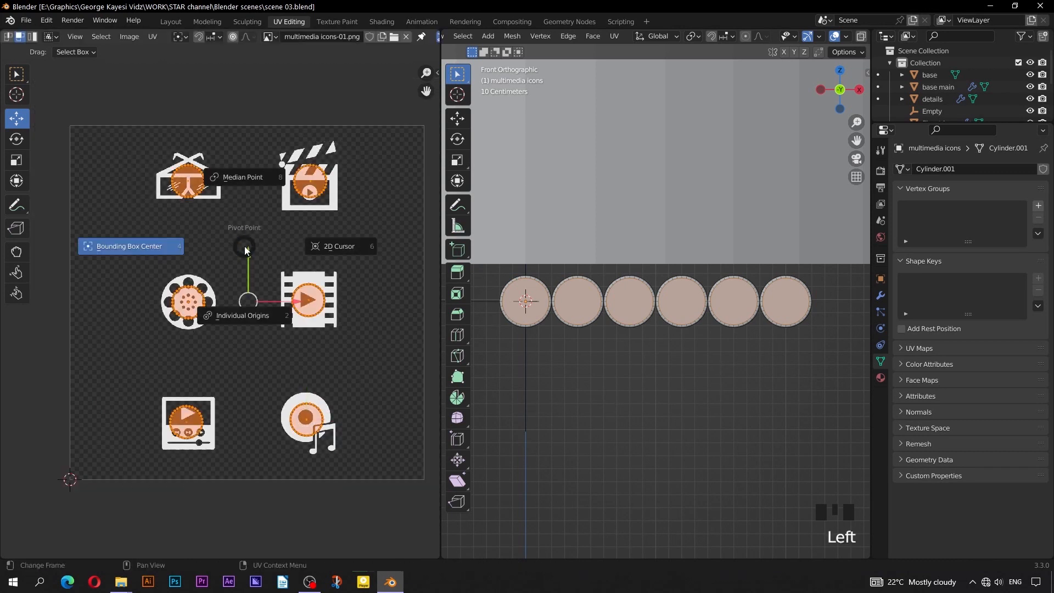
pyautogui.click(256, 317)
pyautogui.press('s')
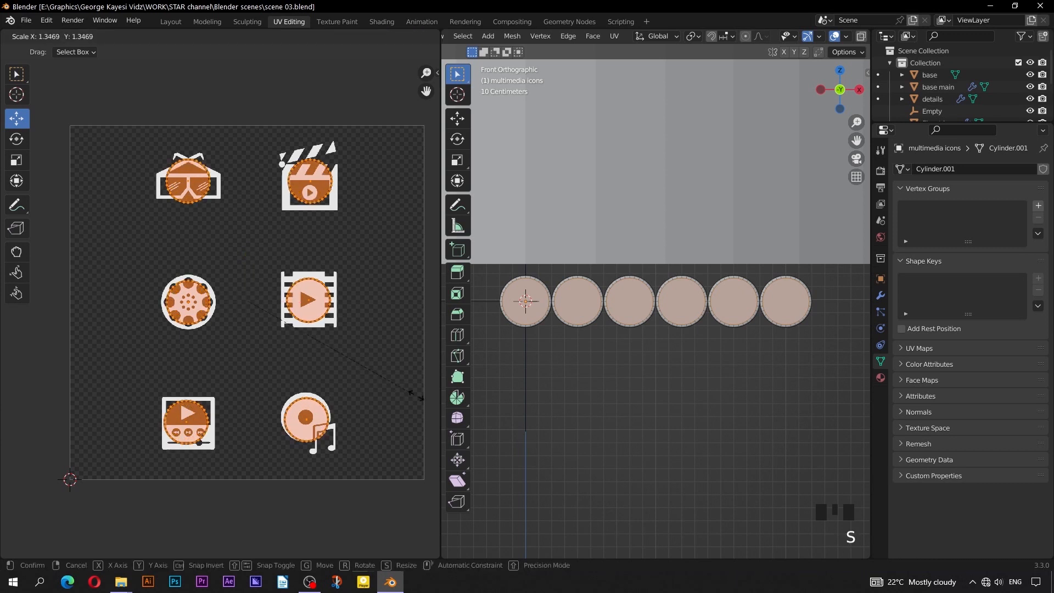
pyautogui.click(196, 473)
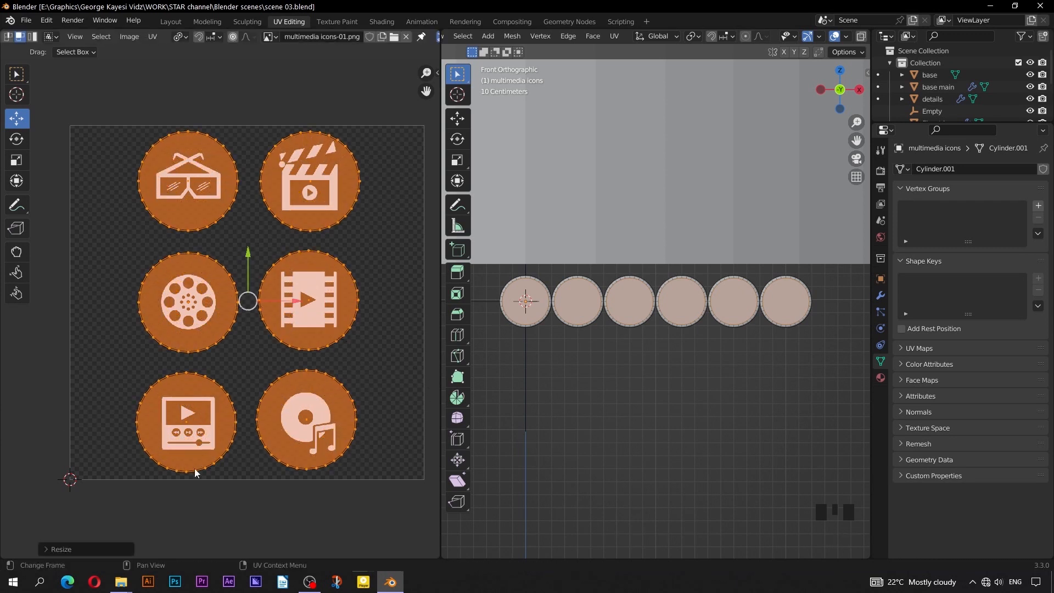
# - Fine-tune the UV circles' positions so the film reel and film strip icons sit centred inside them
pyautogui.click(97, 352)
pyautogui.moveTo(116, 251); pyautogui.dragTo(240, 360)
pyautogui.press('g')
pyautogui.click(240, 353)
pyautogui.moveTo(390, 353); pyautogui.dragTo(254, 246)
pyautogui.press('g')
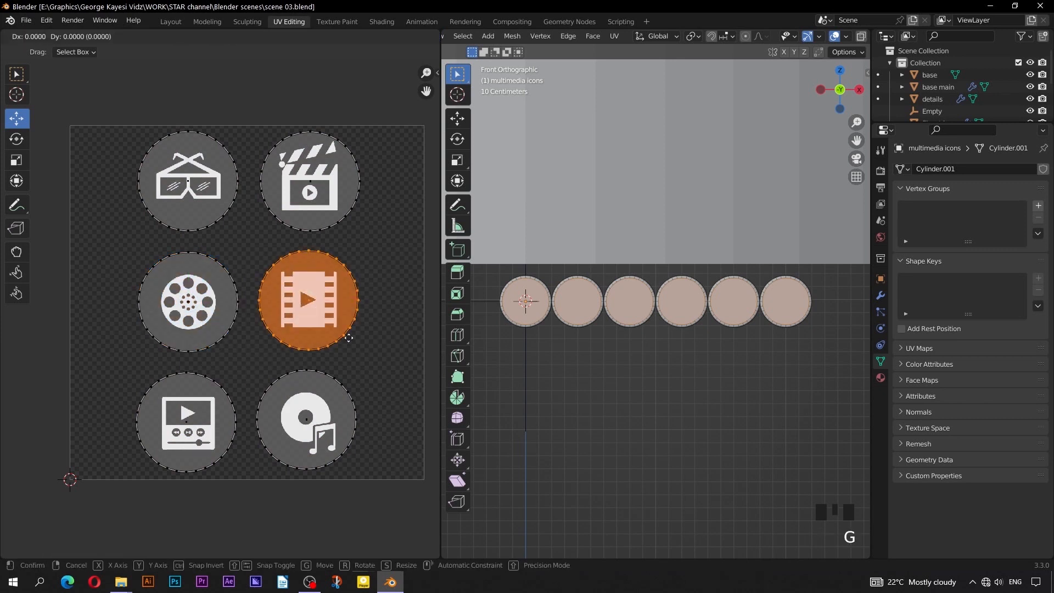
pyautogui.click(348, 334)
# - Nudge the UV circles over the music disc and media player icons into centre, and return to Object Mode
pyautogui.moveTo(371, 502); pyautogui.dragTo(253, 361)
pyautogui.click(209, 436)
pyautogui.press('g')
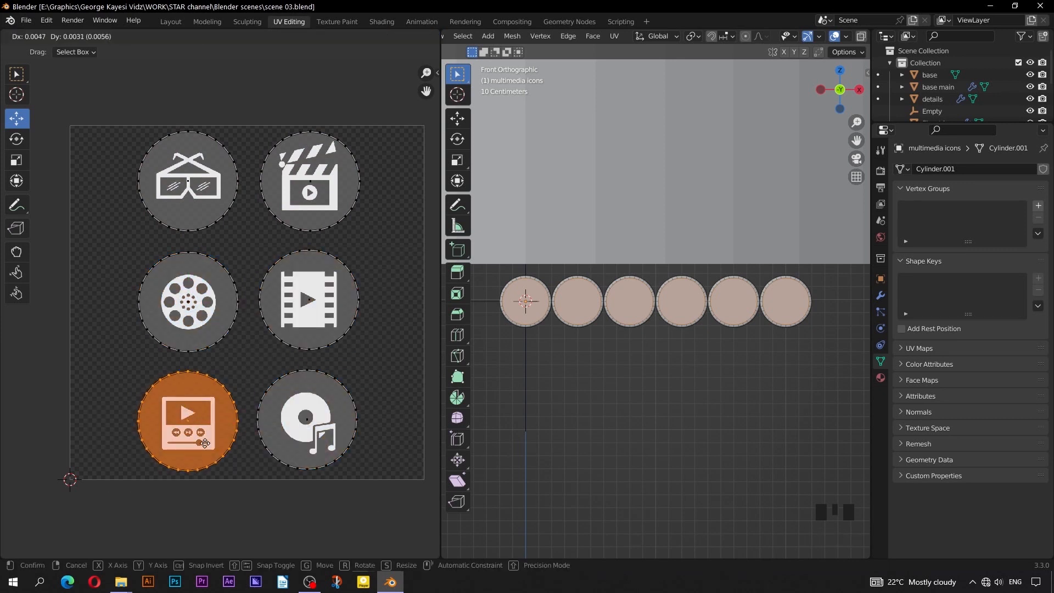
pyautogui.click(212, 439)
pyautogui.press('Tab')
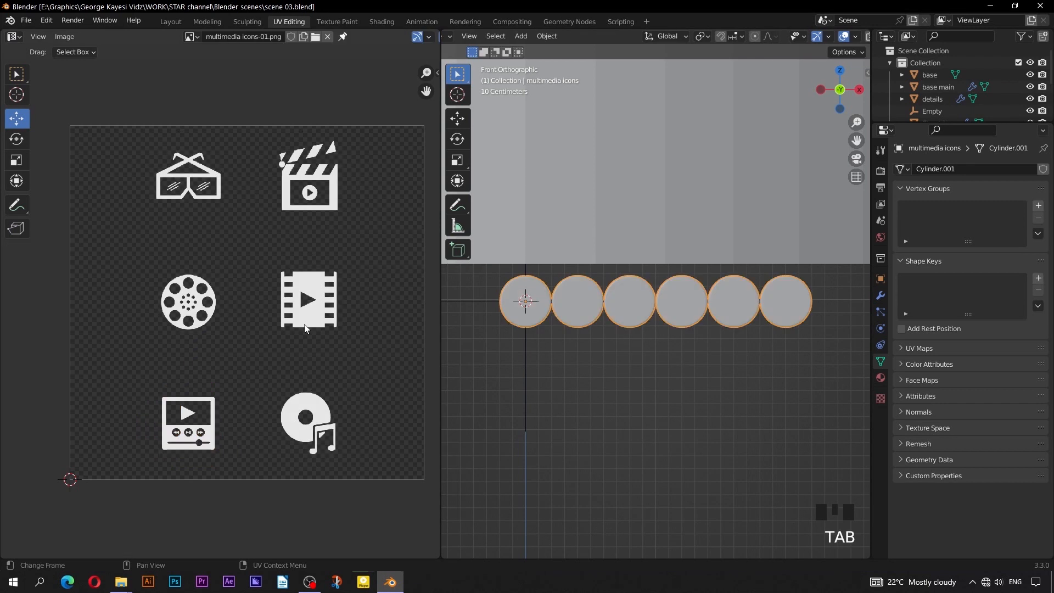
# - Switch to the Shading workspace and isolate the multimedia icons discs in local view, facing their fronts
pyautogui.click(384, 21)
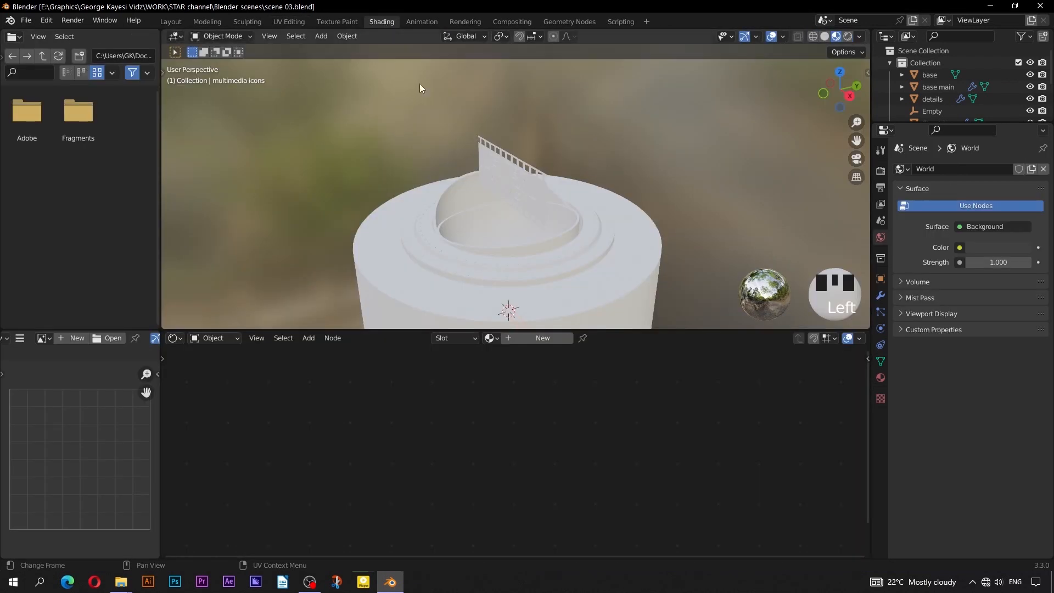
pyautogui.press('KP_Divide')
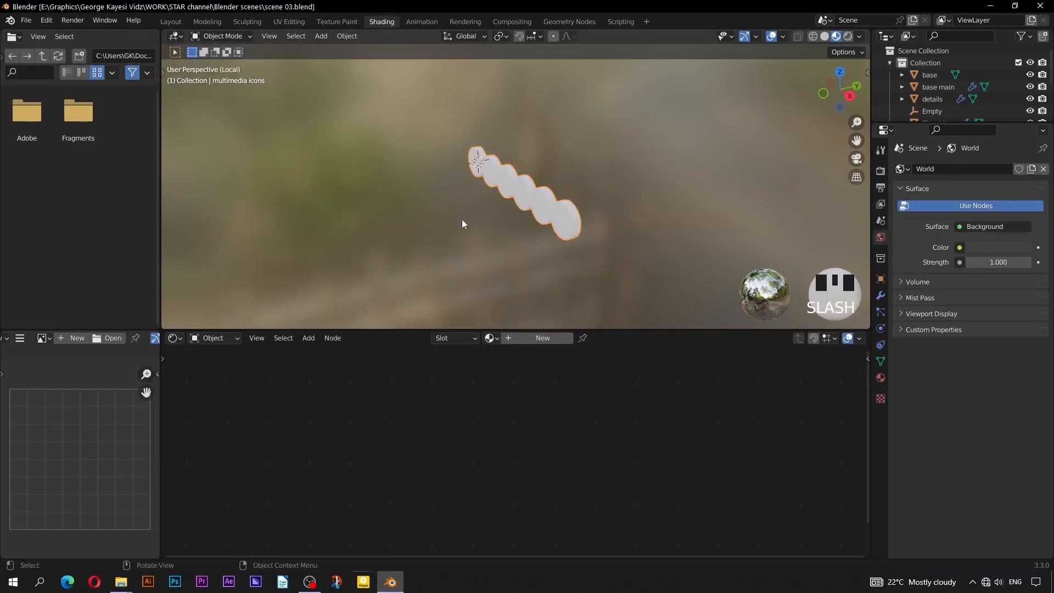
pyautogui.moveTo(466, 197); pyautogui.dragTo(560, 204, button='middle')
pyautogui.scroll(3, 544, 219)
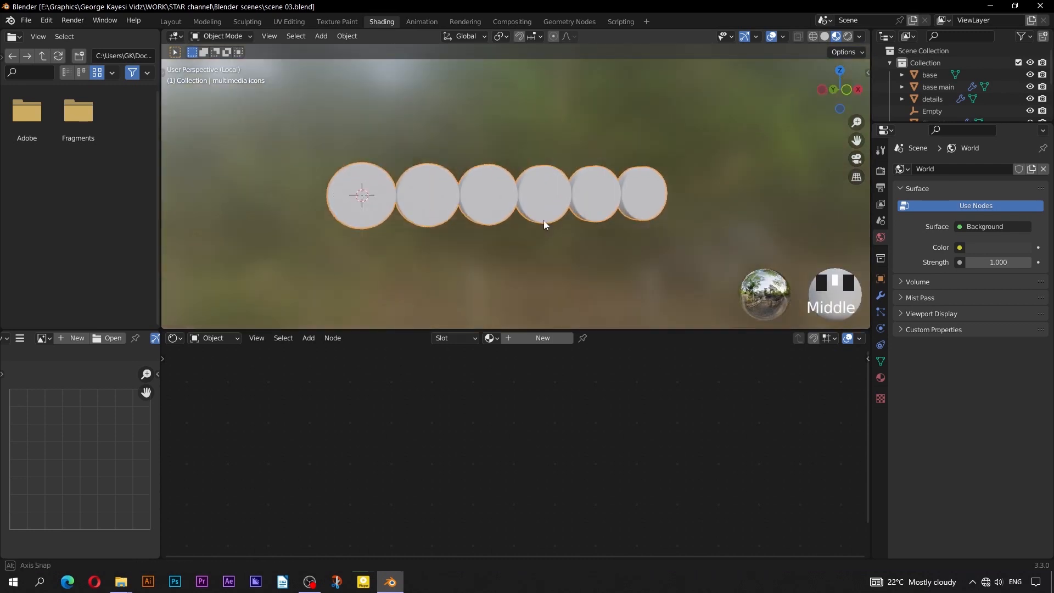
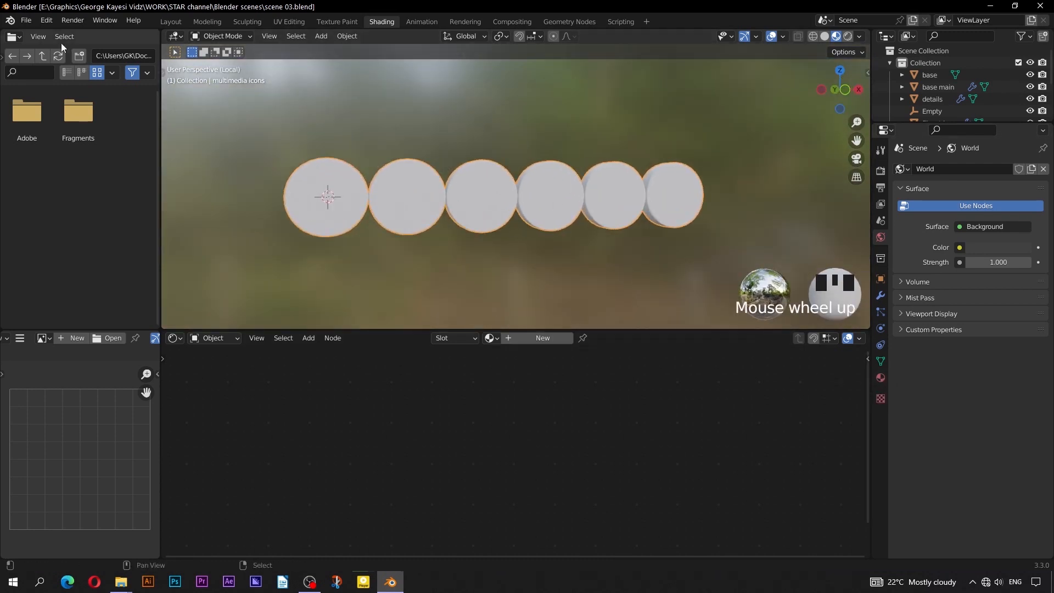
# - Start appending data from scene 01.blend and open its Material folder
pyautogui.click(28, 20)
pyautogui.click(55, 151)
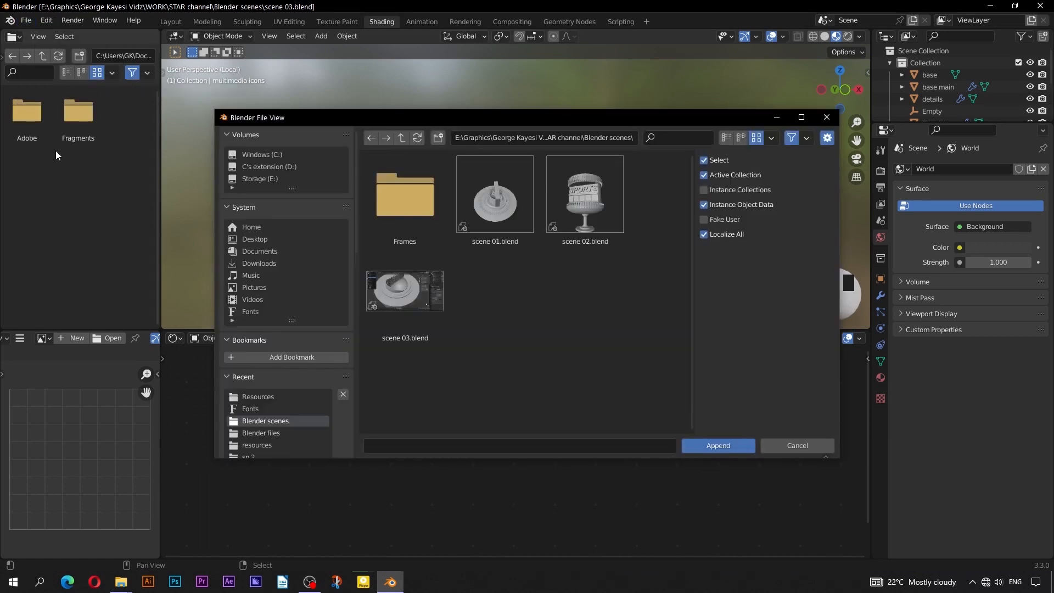
pyautogui.click(480, 208)
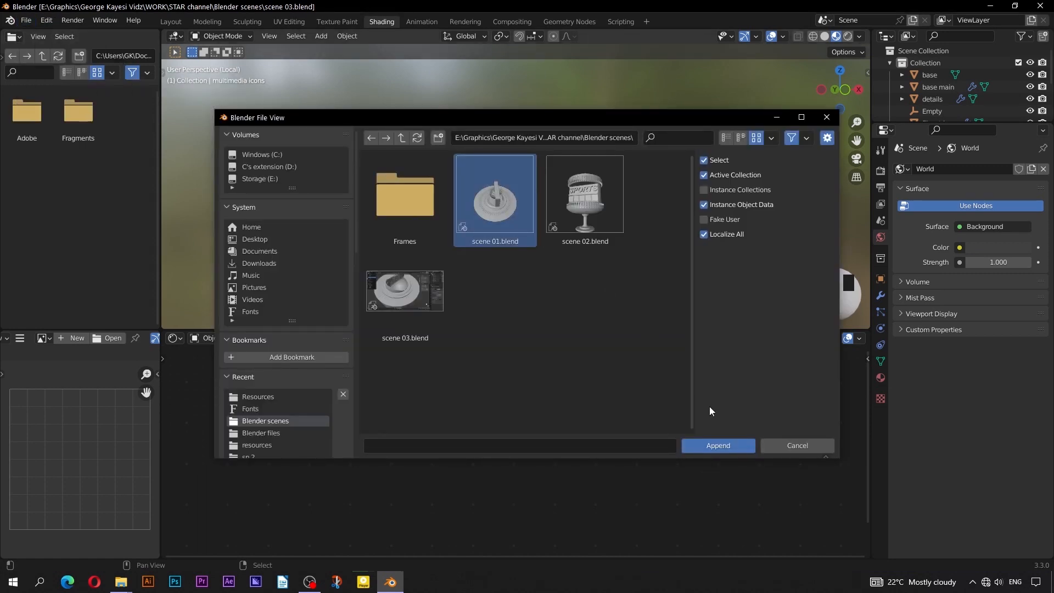
pyautogui.click(716, 444)
pyautogui.scroll(-4, 531, 325)
pyautogui.doubleClick(401, 327)
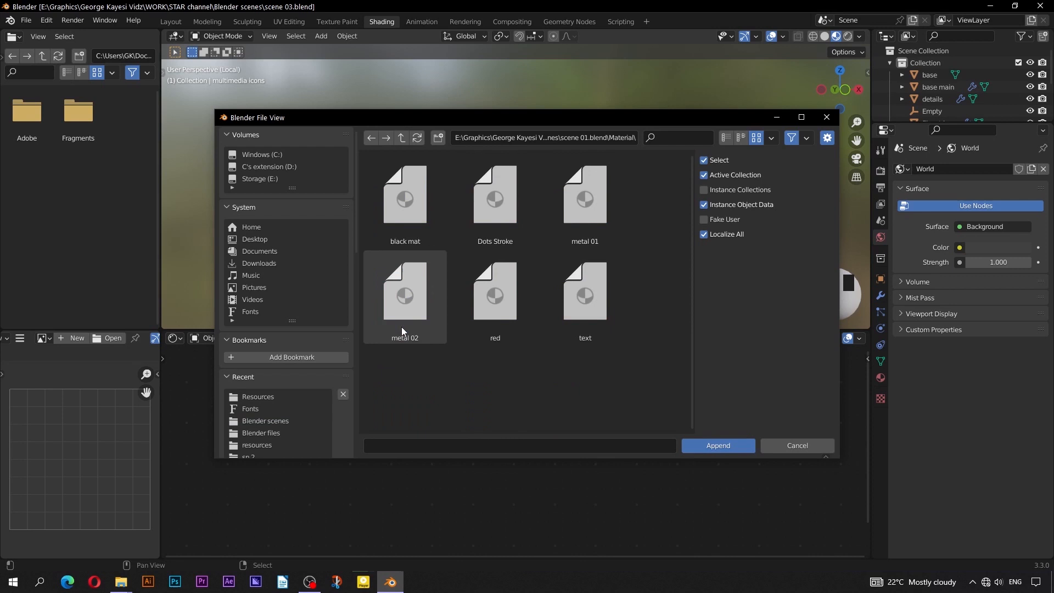
# - Append the black mat, metal 01, metal 02, red and text materials, leaving out Dots Stroke
pyautogui.click(401, 231)
pyautogui.keyDown('ctrl'); pyautogui.click(585, 197); pyautogui.keyUp('ctrl')
pyautogui.keyDown('ctrl'); pyautogui.click(405, 296); pyautogui.keyUp('ctrl')
pyautogui.keyDown('ctrl'); pyautogui.click(481, 308); pyautogui.keyUp('ctrl')
pyautogui.keyDown('ctrl'); pyautogui.click(585, 297); pyautogui.keyUp('ctrl')
pyautogui.click(700, 446)
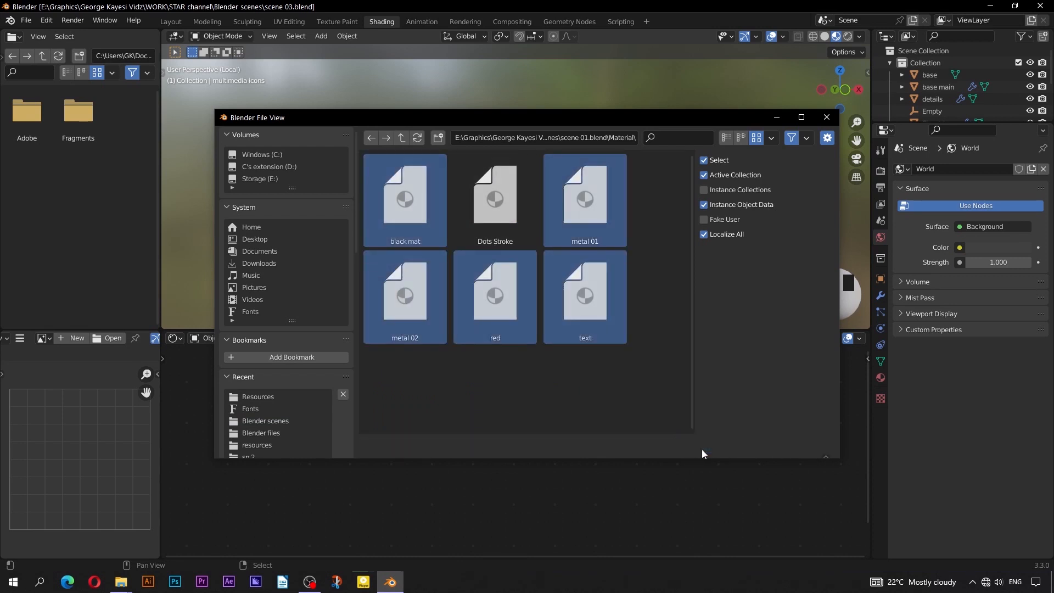
# - Give the multimedia icons object the existing metal 01 material
pyautogui.click(498, 205)
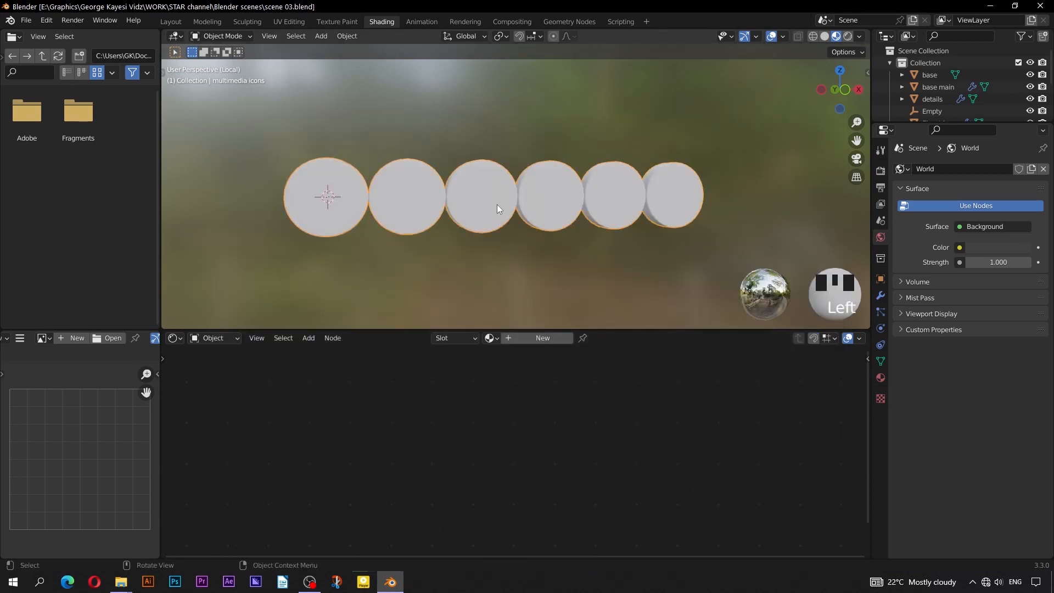
pyautogui.click(881, 377)
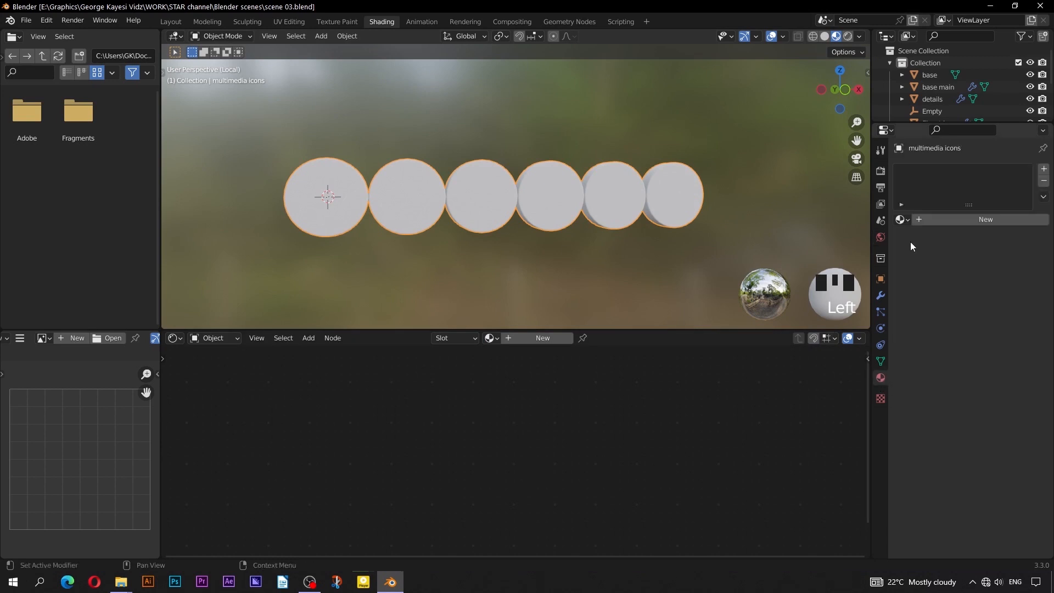
pyautogui.click(902, 222)
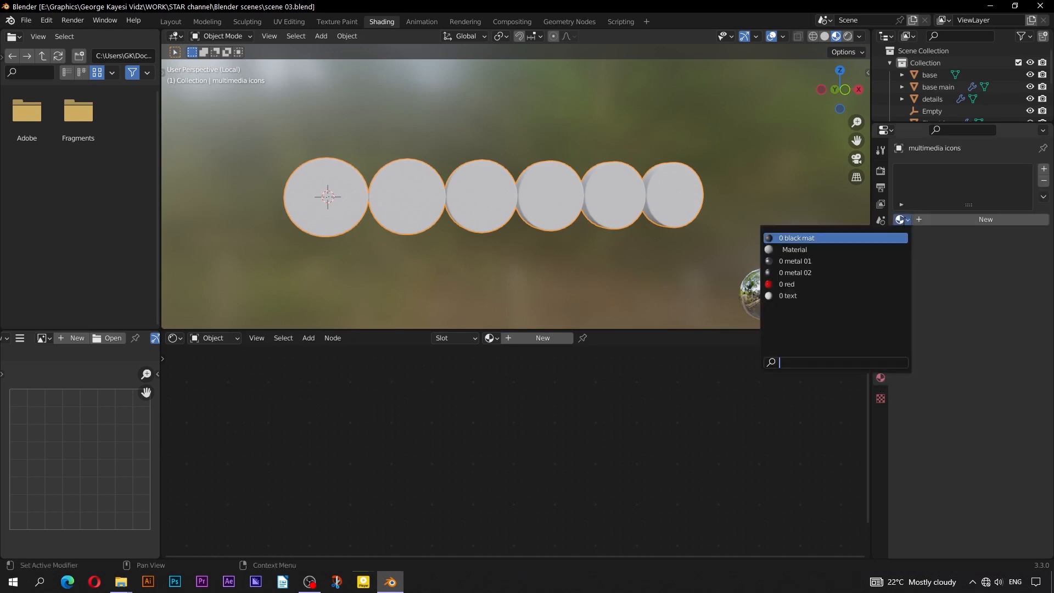
pyautogui.click(842, 261)
pyautogui.moveTo(638, 212)
pyautogui.mouseDown(button='middle')
pyautogui.moveTo(638, 237)
pyautogui.moveTo(572, 236)
pyautogui.moveTo(652, 224)
pyautogui.mouseUp(button='middle')
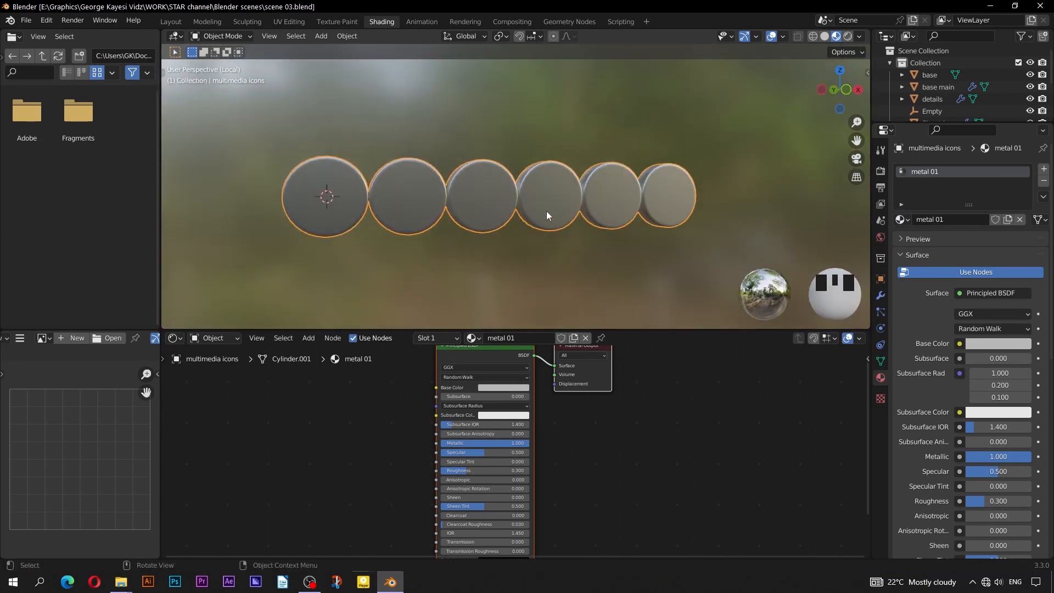
# - In Edit Mode, add a second material slot with a new material named multimedia icons
pyautogui.press('Tab')
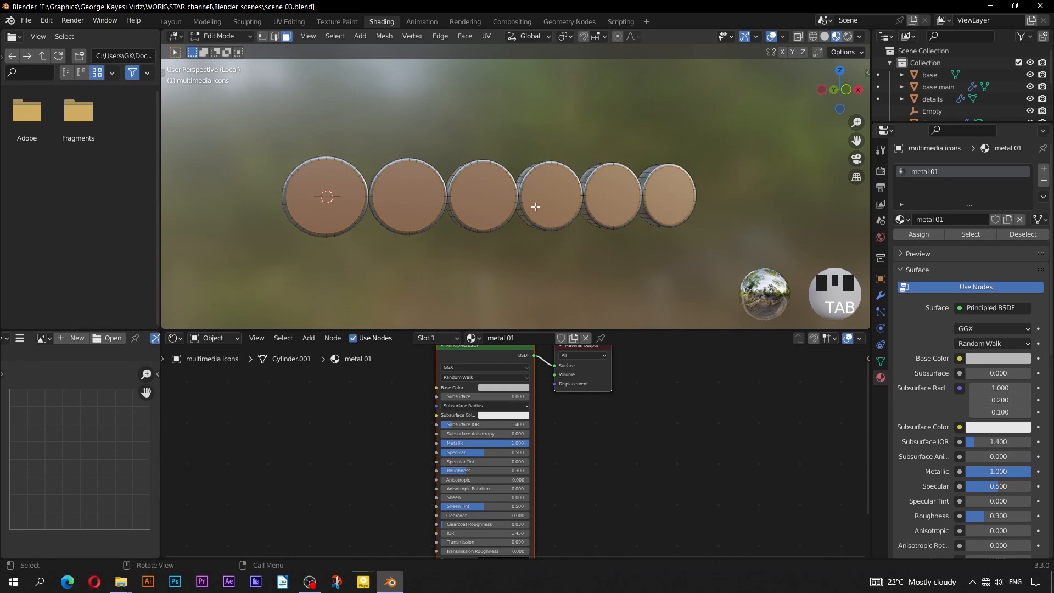
pyautogui.click(1045, 170)
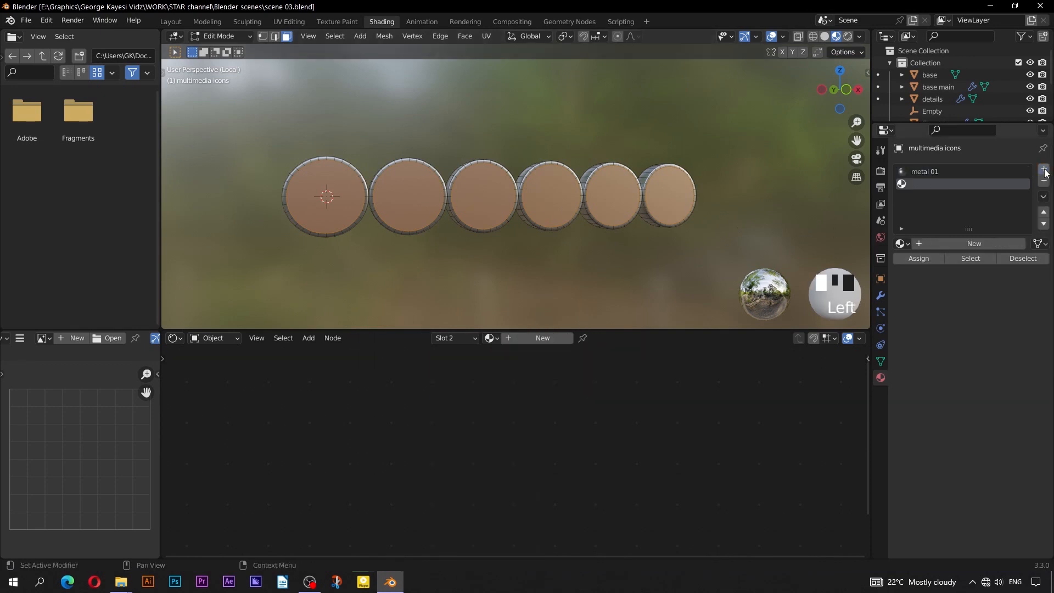
pyautogui.click(943, 243)
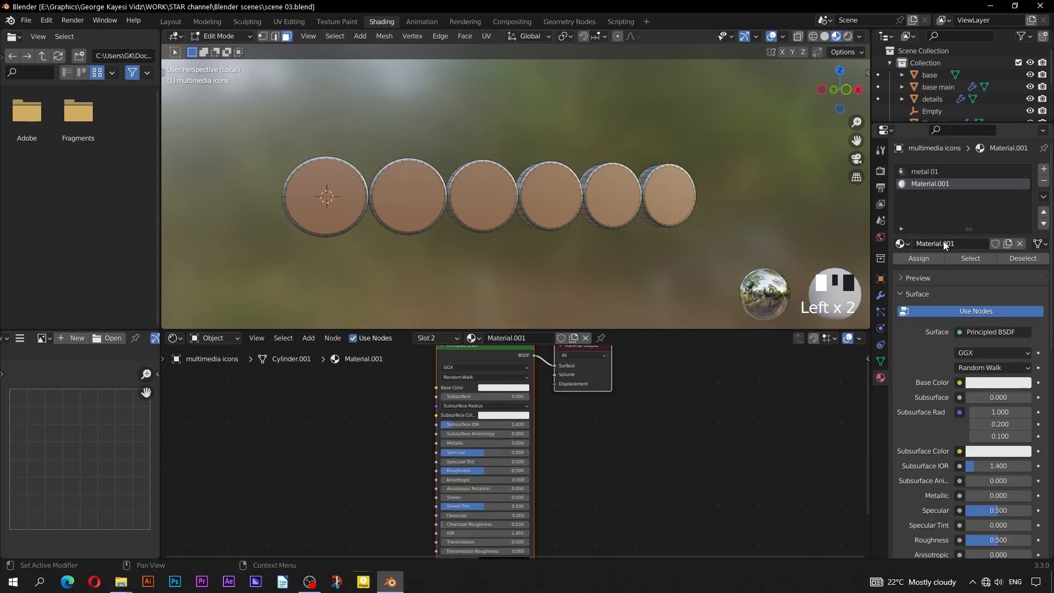
pyautogui.write('multimedia icons')
pyautogui.press('Return')
# - Add an Image Texture node beside the Principled BSDF and set its image to multimedia icons-01.png
pyautogui.press('Home')
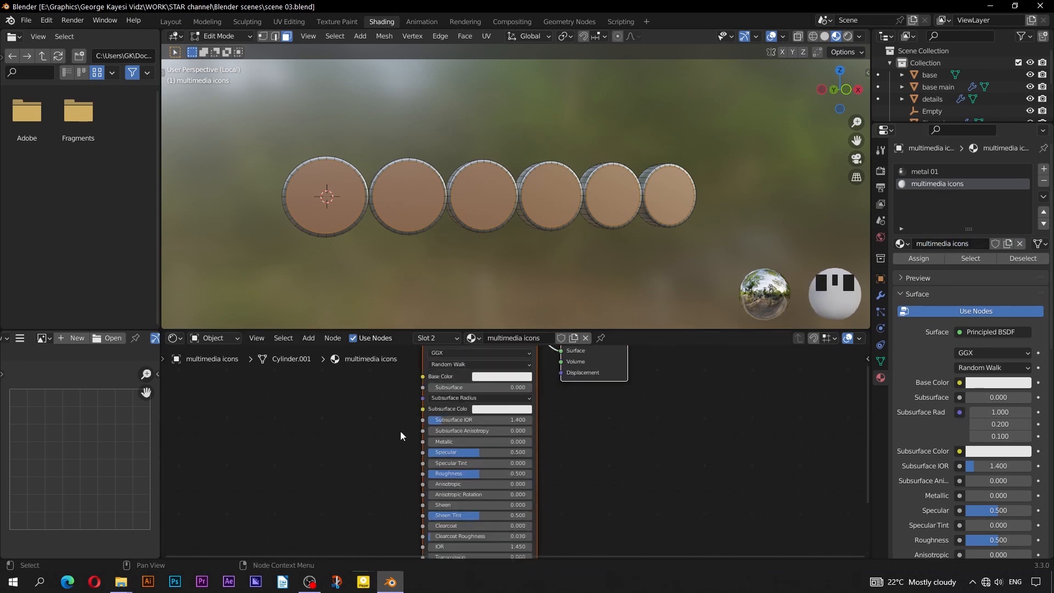
pyautogui.scroll(1, 466, 474)
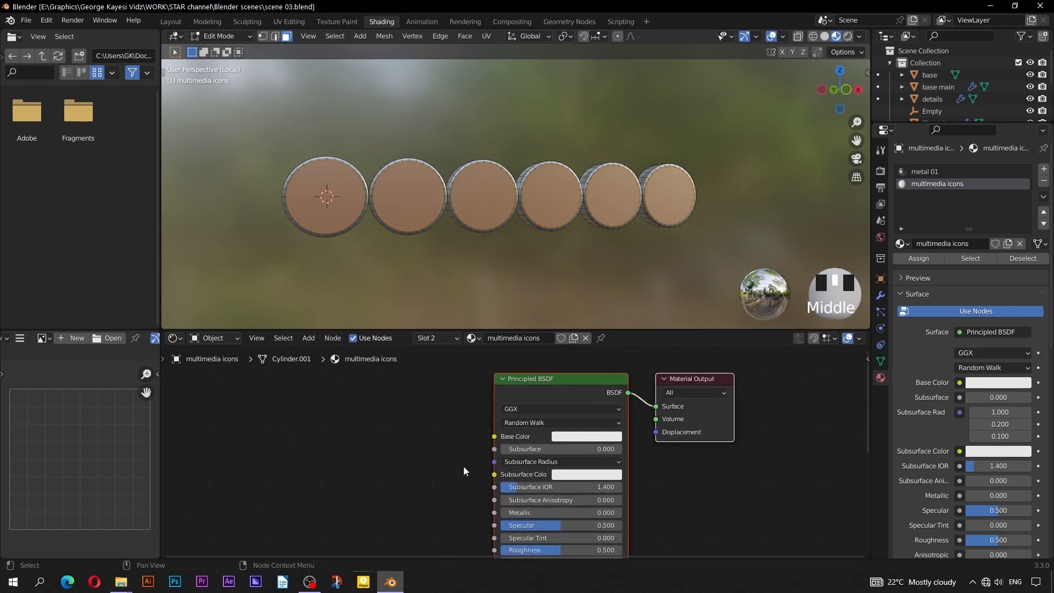
pyautogui.click(301, 341)
pyautogui.write('image')
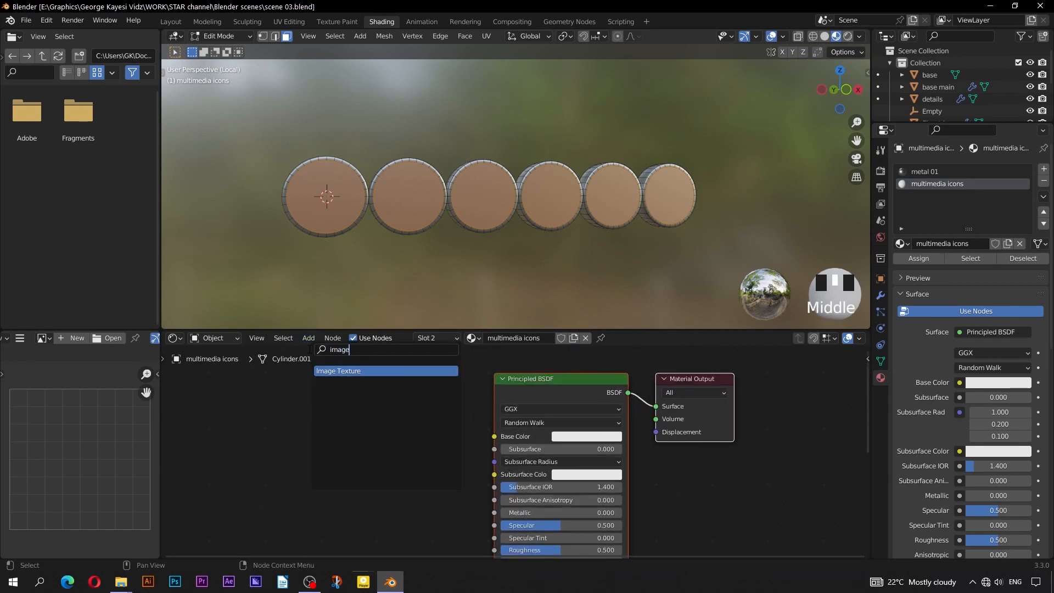
pyautogui.press('Return')
pyautogui.click(246, 421)
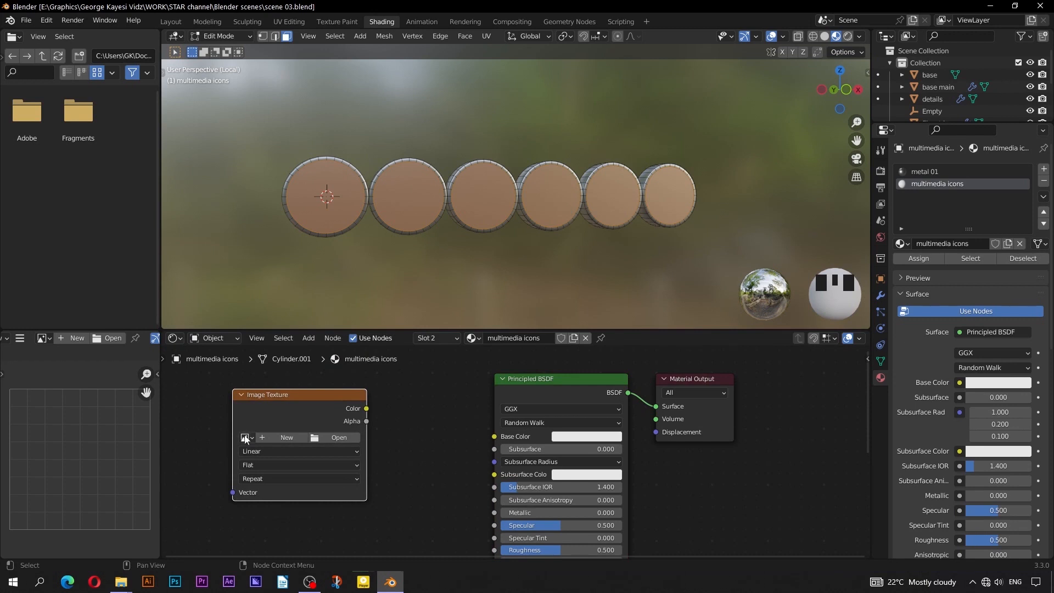
pyautogui.click(245, 438)
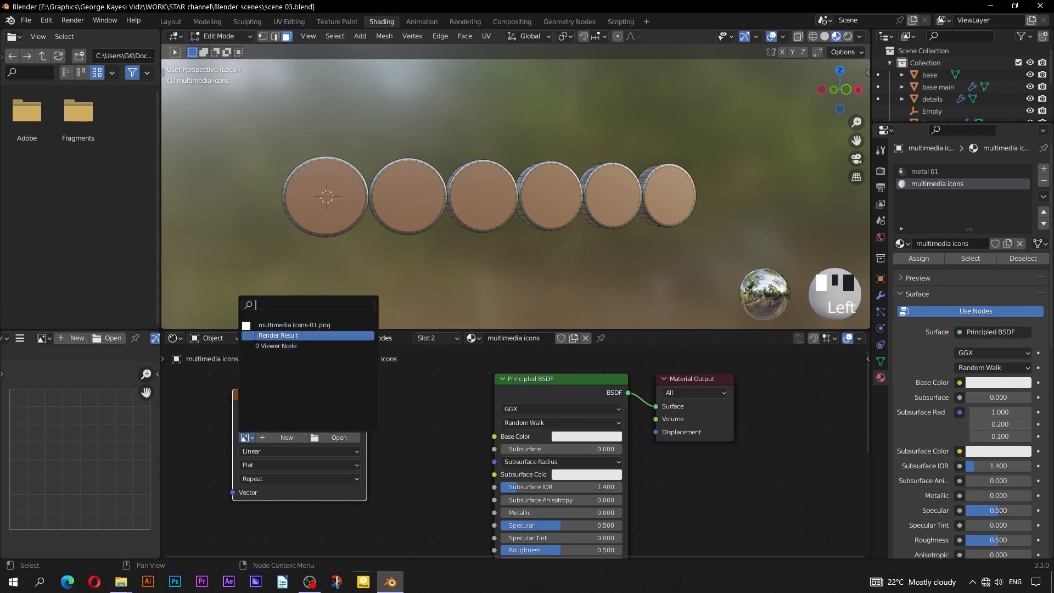
pyautogui.click(254, 325)
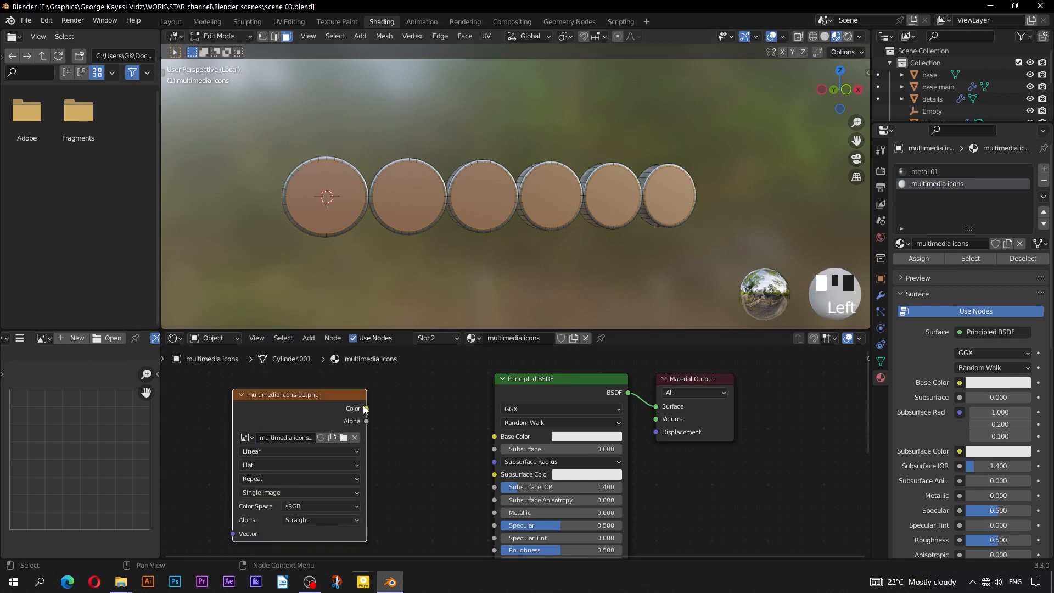
# - Connect the image texture's Color to the Principled BSDF's Base Color and assign the multimedia icons material to the selected disc faces
pyautogui.moveTo(365, 408); pyautogui.dragTo(421, 420)
pyautogui.moveTo(491, 439); pyautogui.dragTo(494, 437)
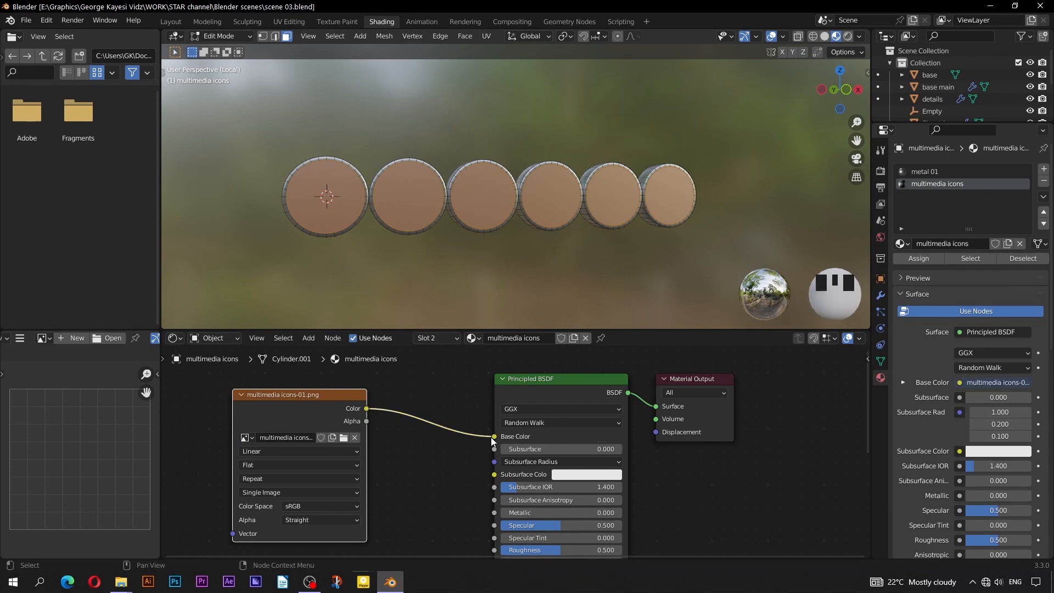
pyautogui.click(914, 259)
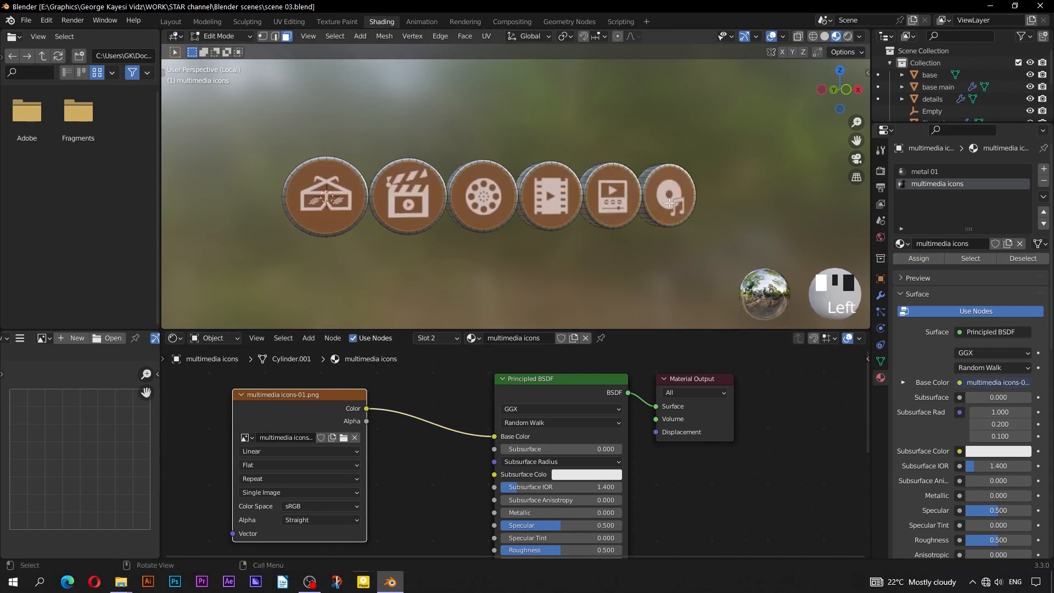
pyautogui.moveTo(612, 199); pyautogui.dragTo(638, 188, button='middle')
pyautogui.scroll(-3, 394, 437)
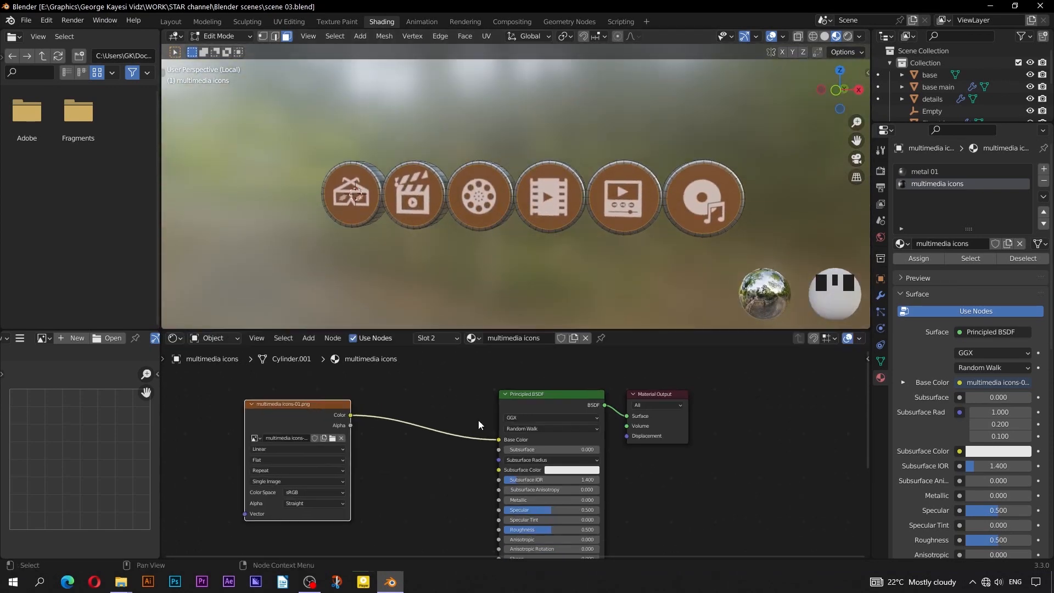
# - Set the Principled BSDF's Metallic value to 1.000
pyautogui.moveTo(479, 419); pyautogui.dragTo(314, 404, button='middle')
pyautogui.moveTo(438, 466); pyautogui.dragTo(486, 472, button='middle')
pyautogui.scroll(1, 486, 475)
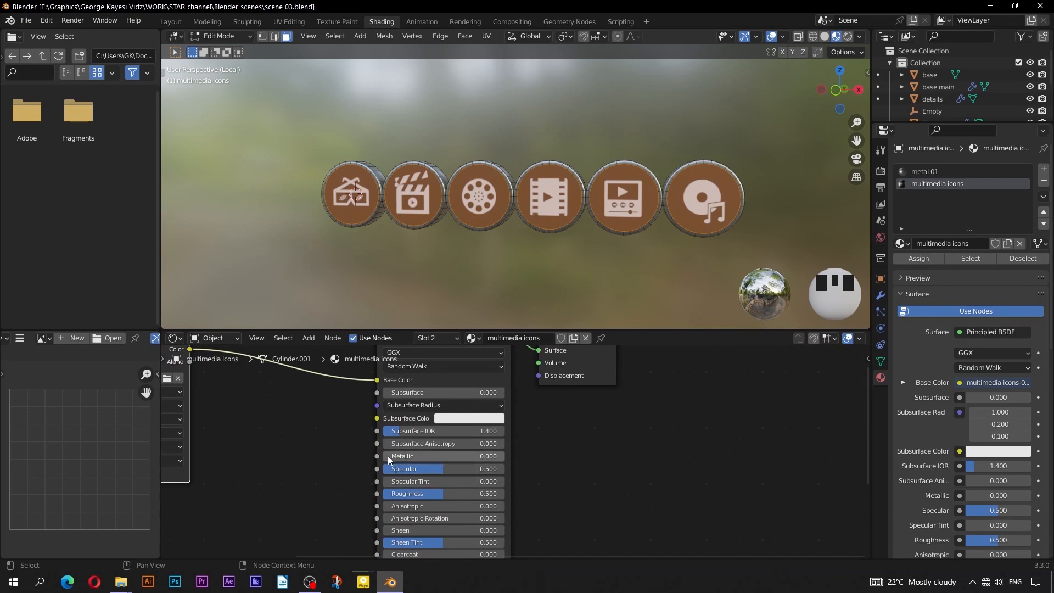
pyautogui.moveTo(388, 456); pyautogui.dragTo(500, 456)
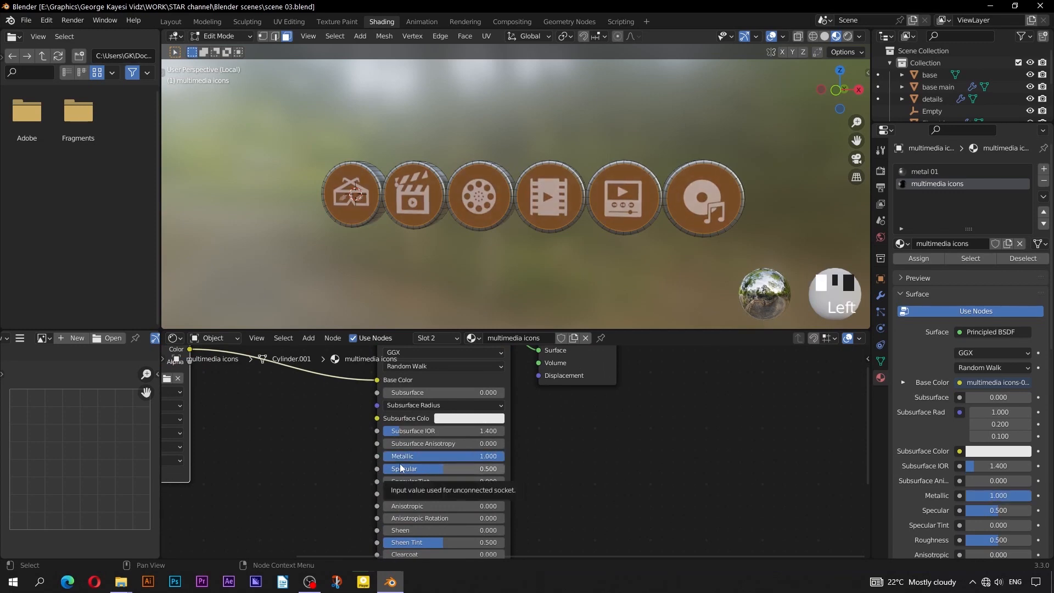
pyautogui.scroll(-2, 513, 454)
pyautogui.scroll(-2, 464, 229)
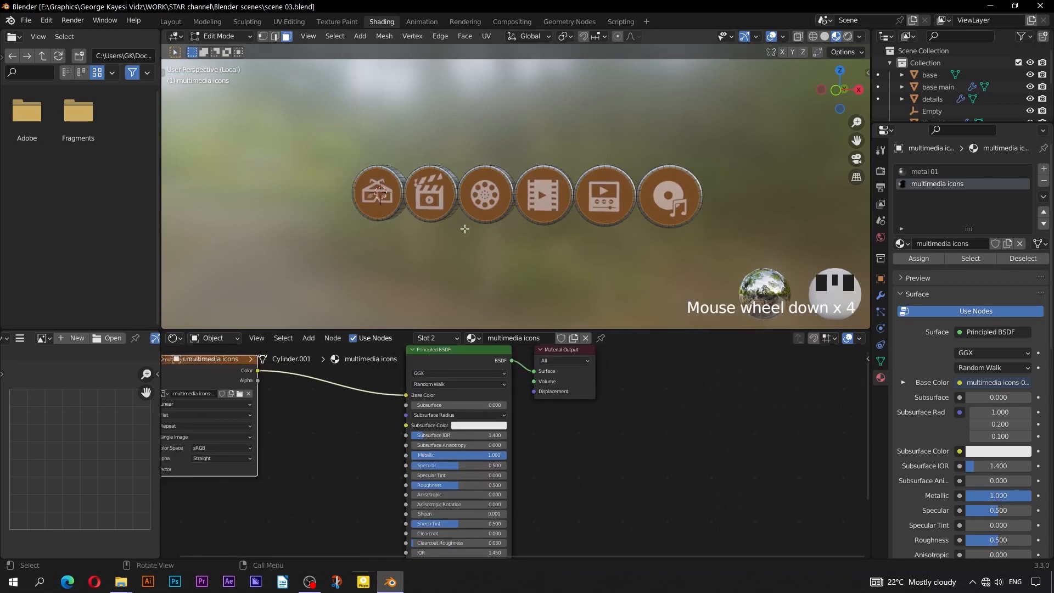
# - Hide the viewport overlays and view the icon discs from several angles
pyautogui.moveTo(463, 228); pyautogui.dragTo(519, 221, button='middle')
pyautogui.click(771, 37)
pyautogui.scroll(2, 582, 247)
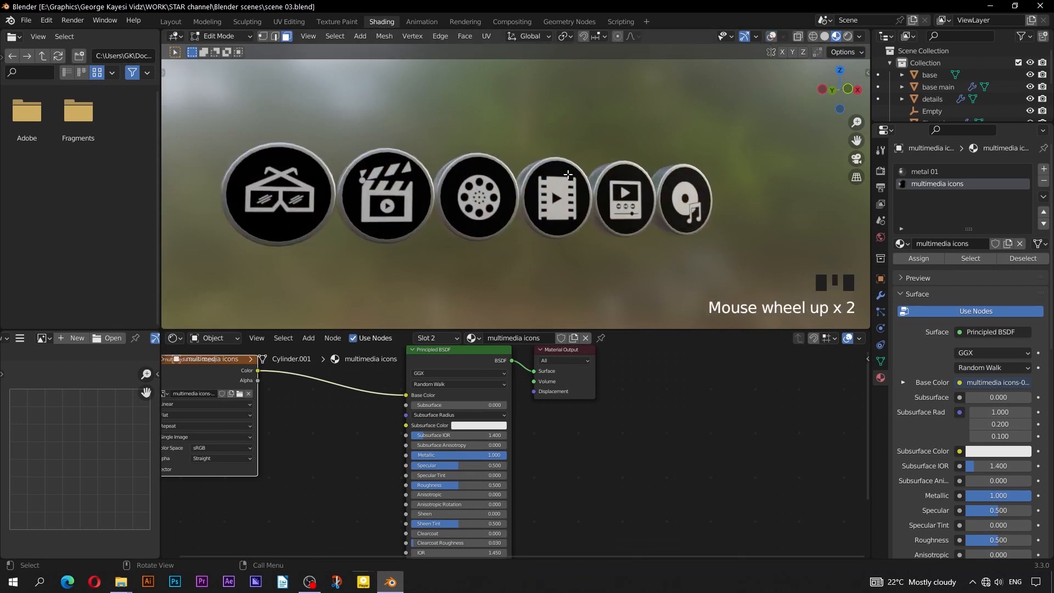
pyautogui.moveTo(579, 269); pyautogui.dragTo(542, 259, button='middle')
# - Reposition the Material Output and Image Texture nodes to make room for more nodes between the shader and the output
pyautogui.scroll(-4, 513, 415)
pyautogui.moveTo(511, 415); pyautogui.dragTo(485, 437, button='middle')
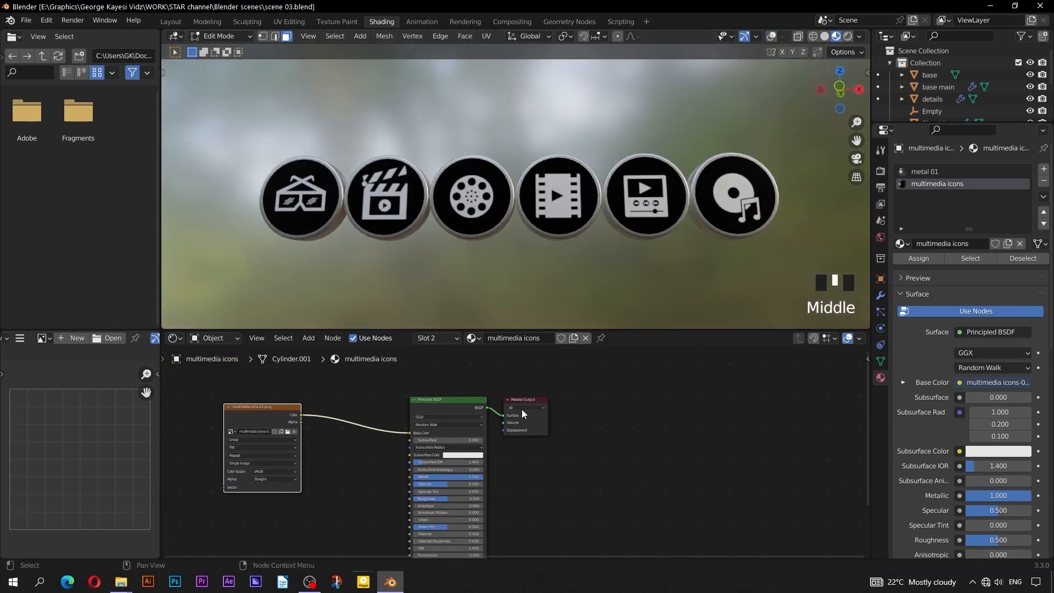
pyautogui.moveTo(526, 405); pyautogui.dragTo(628, 398)
pyautogui.moveTo(290, 404); pyautogui.dragTo(320, 378)
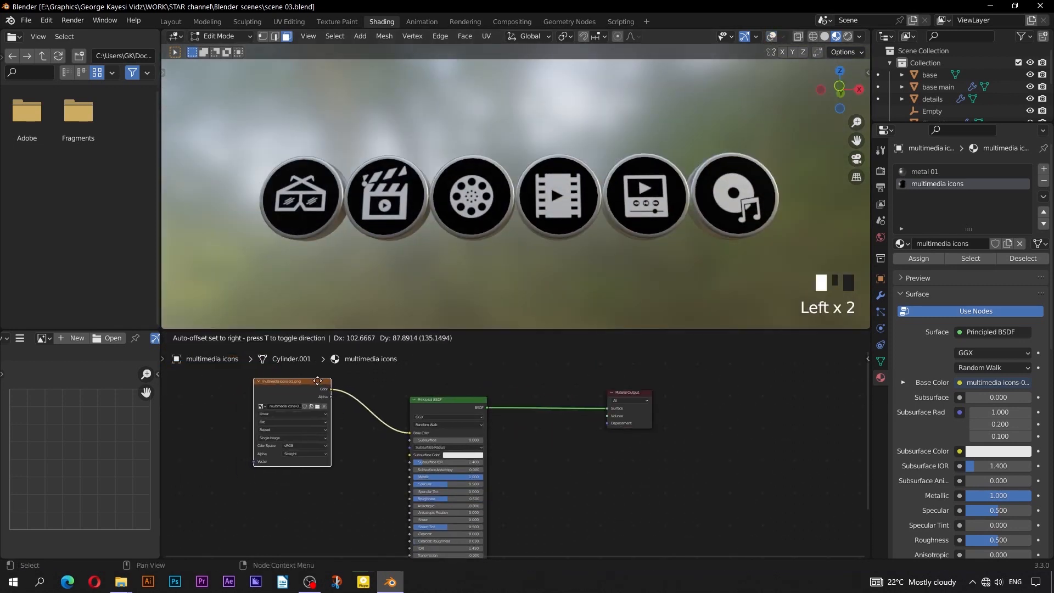
# - Duplicate the Principled BSDF node below the Material Output link and set the copy's Base Color to red
pyautogui.click(449, 403)
pyautogui.hotkey('shift', 'd')
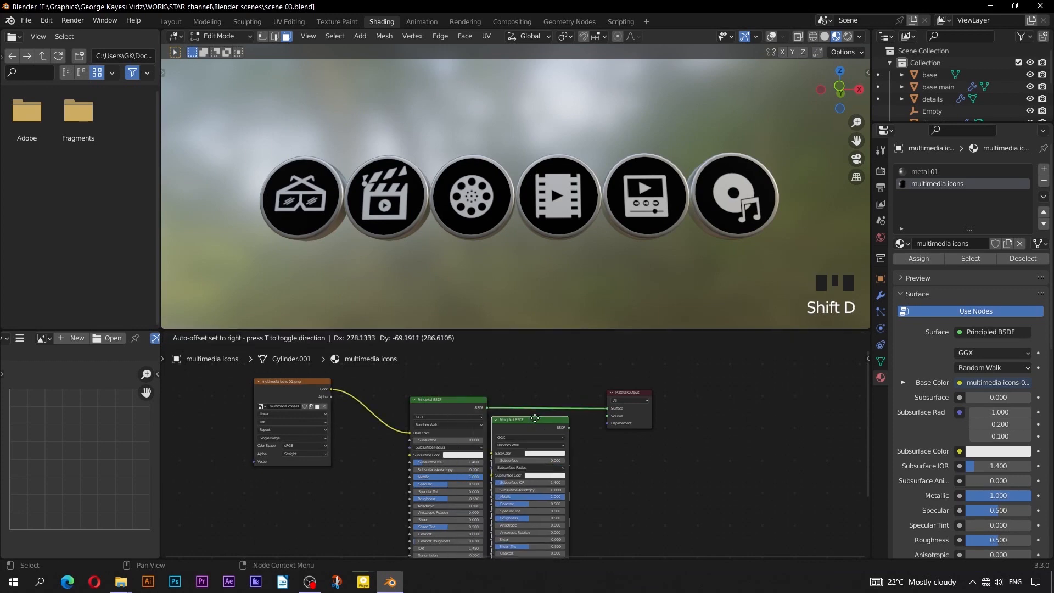
pyautogui.click(552, 429)
pyautogui.scroll(1, 556, 464)
pyautogui.scroll(1, 556, 461)
pyautogui.moveTo(556, 461); pyautogui.dragTo(522, 434, button='middle')
pyautogui.click(535, 433)
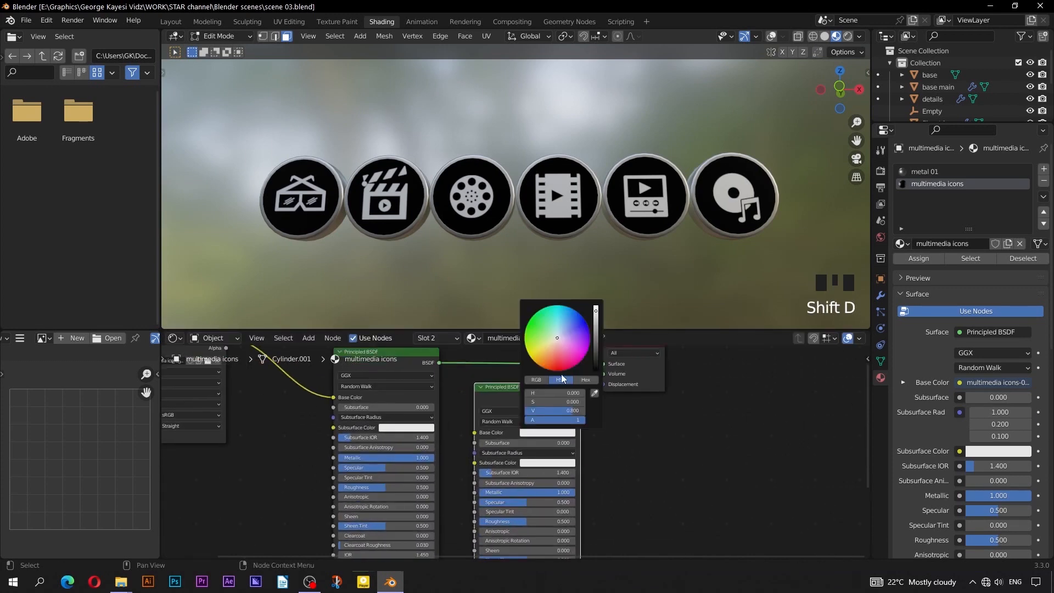
pyautogui.moveTo(559, 356); pyautogui.dragTo(558, 369)
pyautogui.scroll(-2, 622, 465)
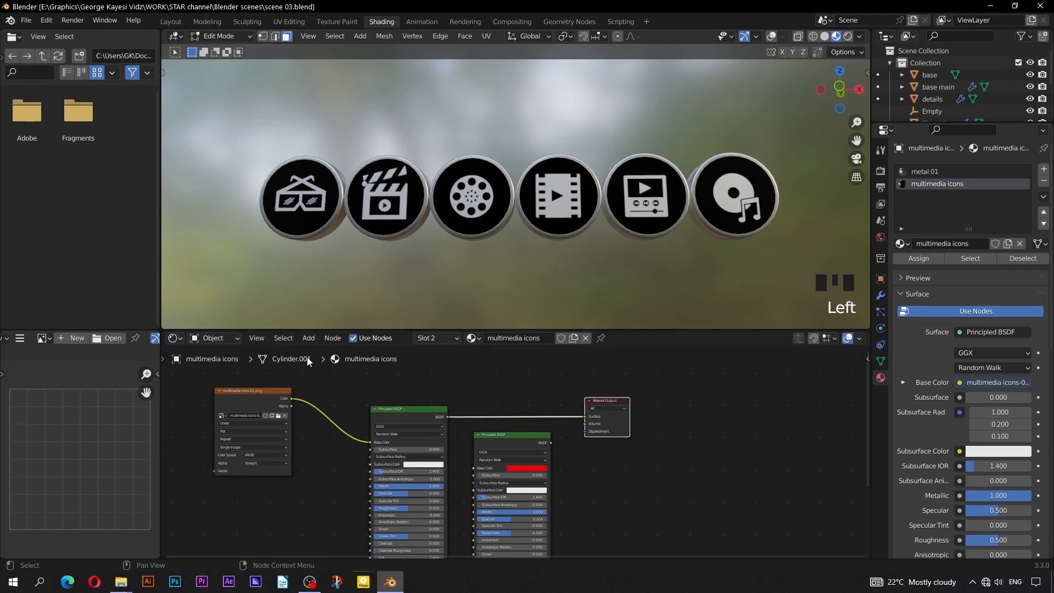
# - Add a Mix Shader node on the link between the original Principled BSDF and the Material Output
pyautogui.click(309, 337)
pyautogui.write('mi')
pyautogui.press('Down')
pyautogui.press('Return')
pyautogui.click(533, 400)
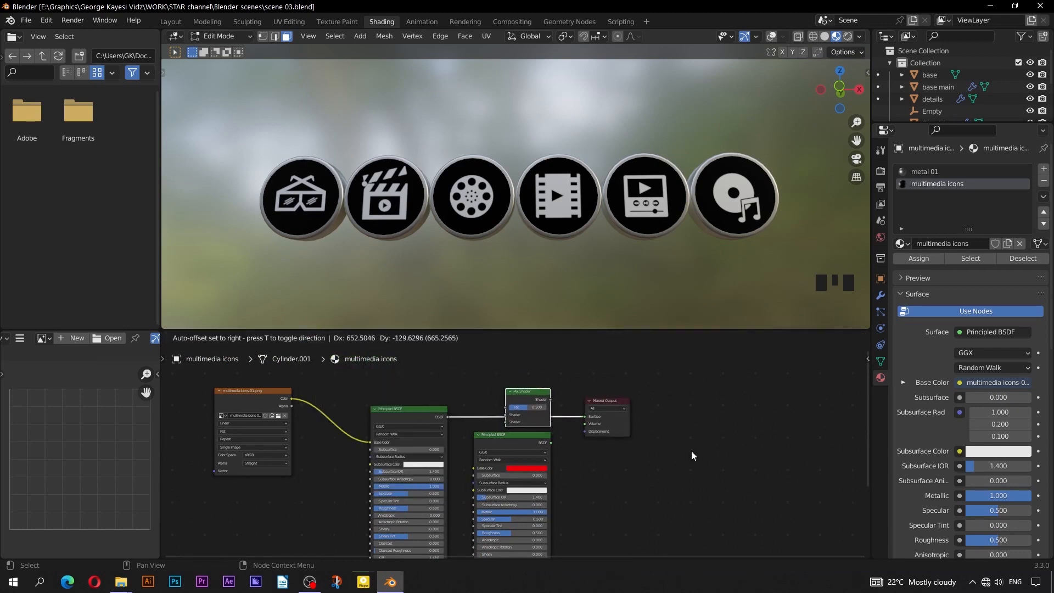
# - Connect the red Principled BSDF's output to the Mix Shader's second Shader input
pyautogui.scroll(2, 504, 427)
pyautogui.moveTo(558, 453); pyautogui.dragTo(500, 407)
pyautogui.scroll(-3, 527, 431)
pyautogui.moveTo(527, 432); pyautogui.dragTo(632, 477, button='middle')
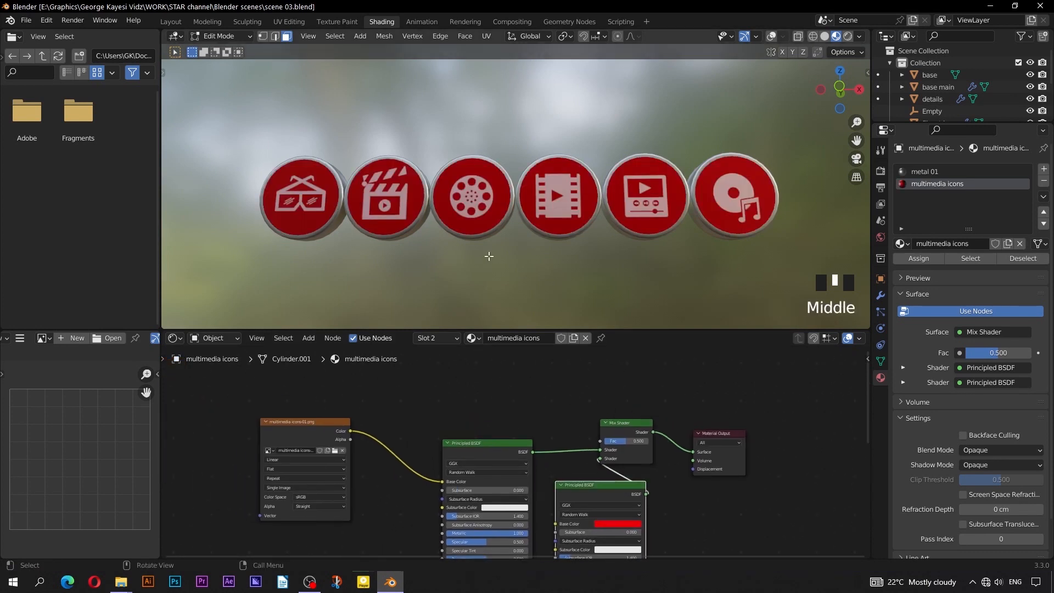
pyautogui.moveTo(489, 256); pyautogui.dragTo(499, 271, button='middle')
# - Add a ColorRamp node and route the image texture's Alpha through it into the Mix Shader's Fac
pyautogui.moveTo(324, 423); pyautogui.dragTo(342, 417)
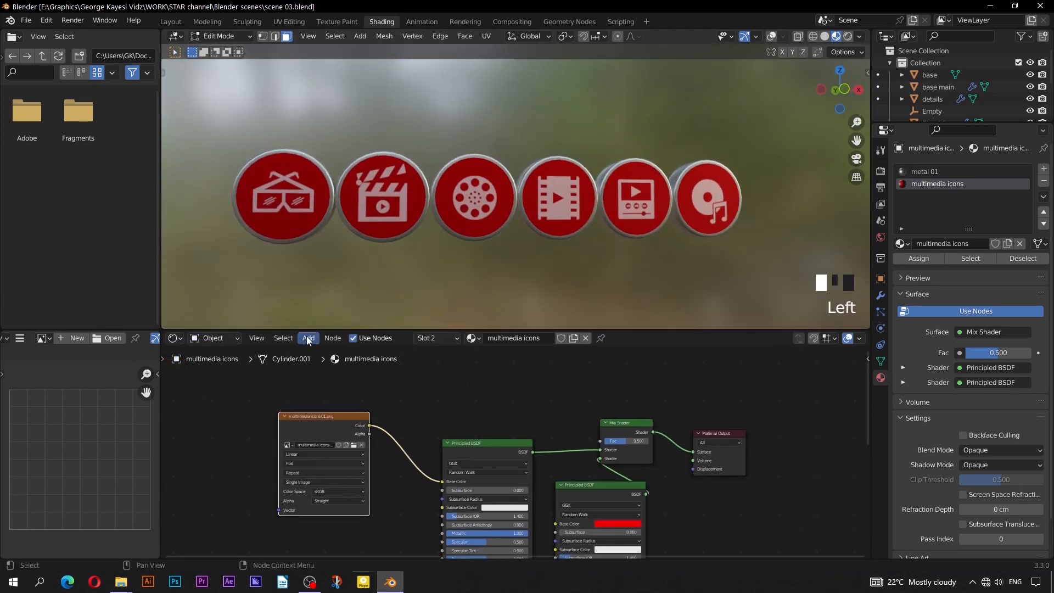
pyautogui.click(307, 337)
pyautogui.click(323, 350)
pyautogui.write('col')
pyautogui.click(385, 367)
pyautogui.click(510, 377)
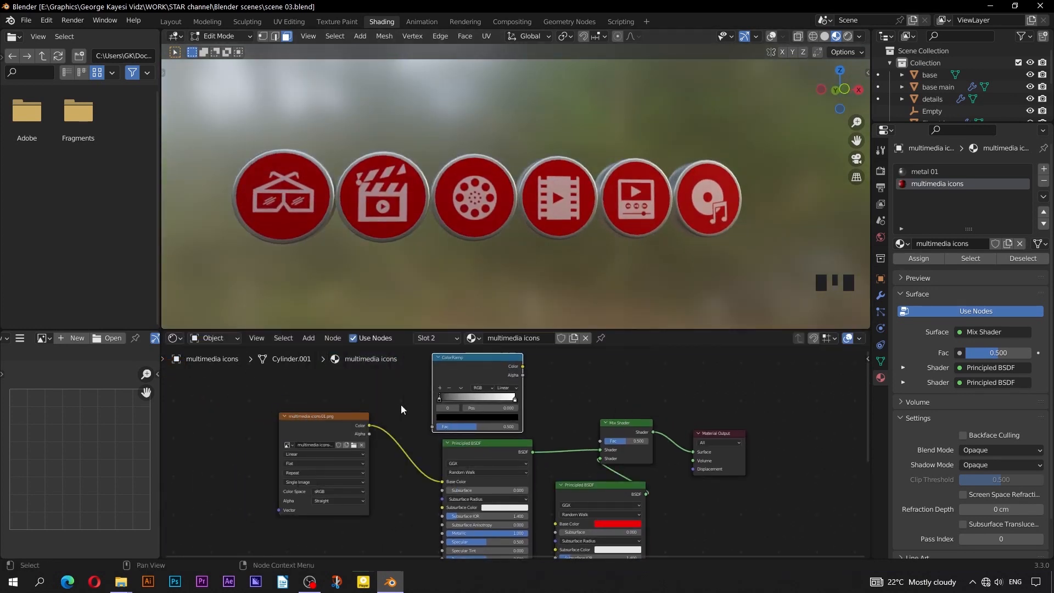
pyautogui.moveTo(369, 434); pyautogui.dragTo(437, 427)
pyautogui.moveTo(522, 367); pyautogui.dragTo(599, 444)
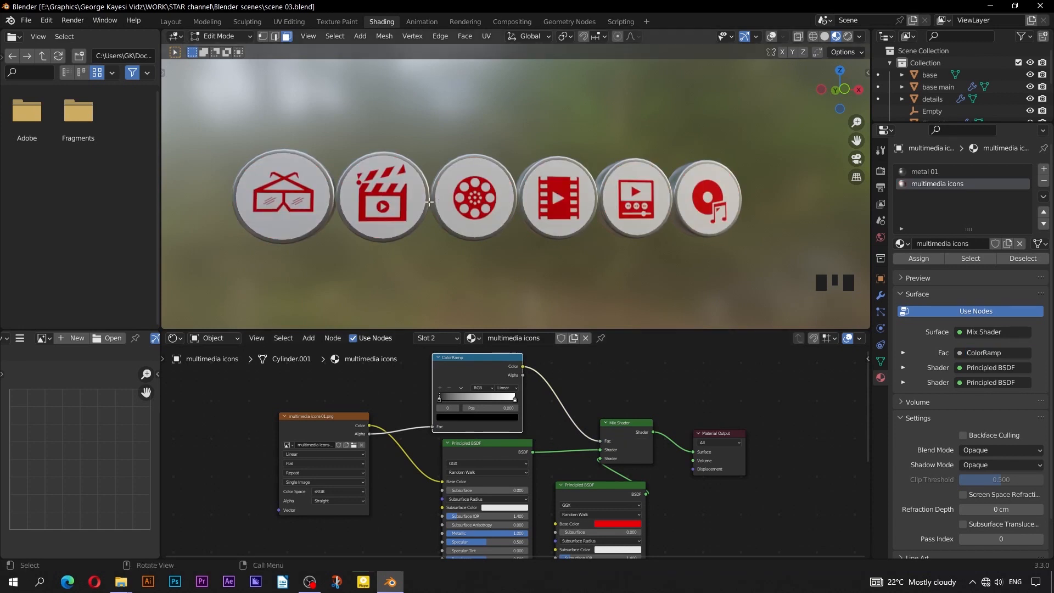
# - Swap the two Shader inputs of the Mix Shader so the red Principled BSDF feeds the first one
pyautogui.scroll(3, 460, 387)
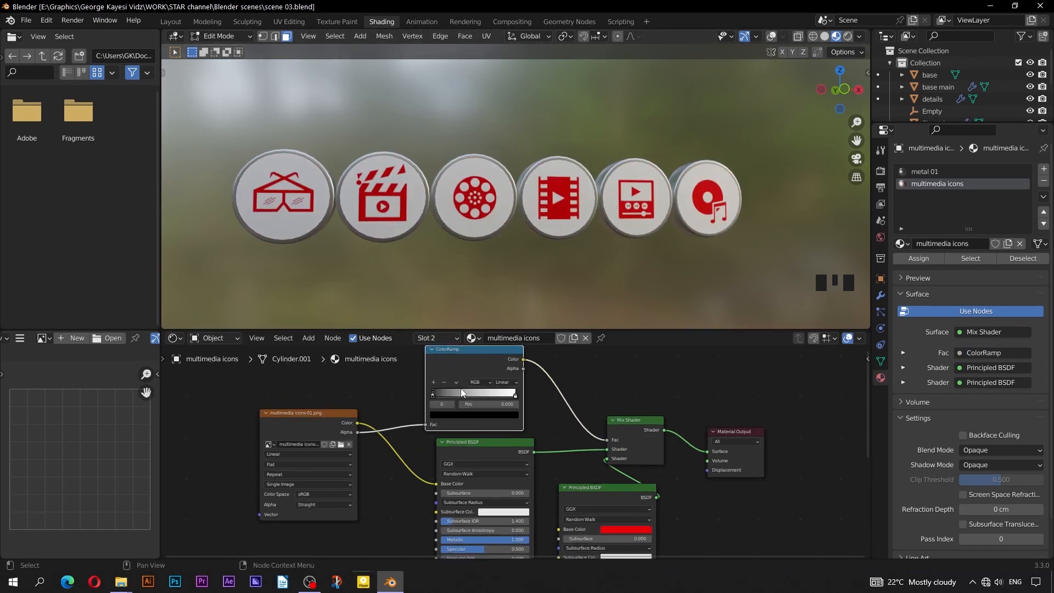
pyautogui.moveTo(671, 509); pyautogui.dragTo(671, 493)
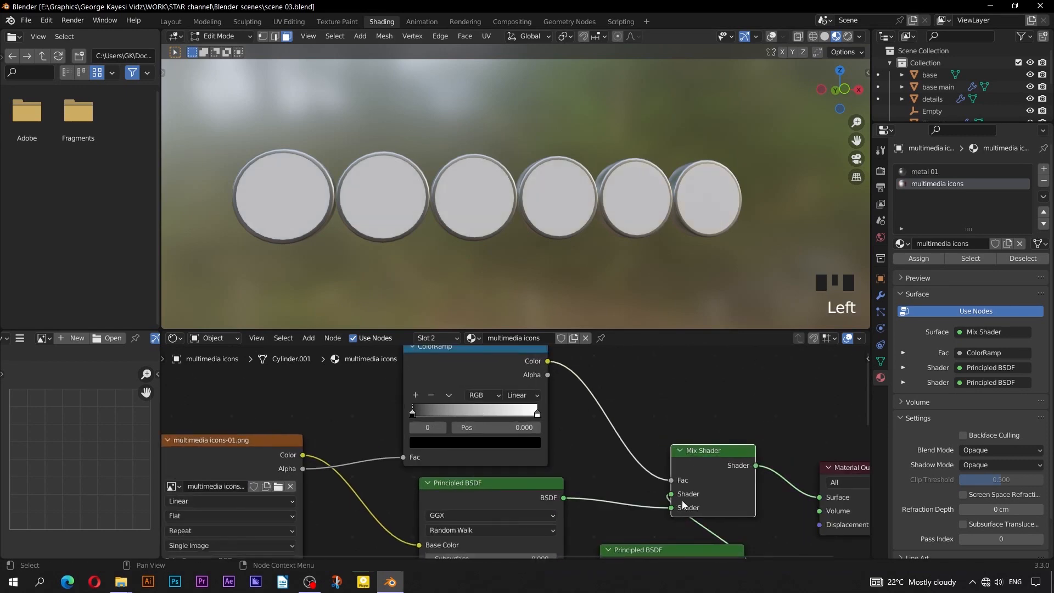
pyautogui.hotkey('ctrl', 'z')
# - Try flipping the ColorRamp's gradient and flip it back
pyautogui.click(449, 395)
pyautogui.click(472, 409)
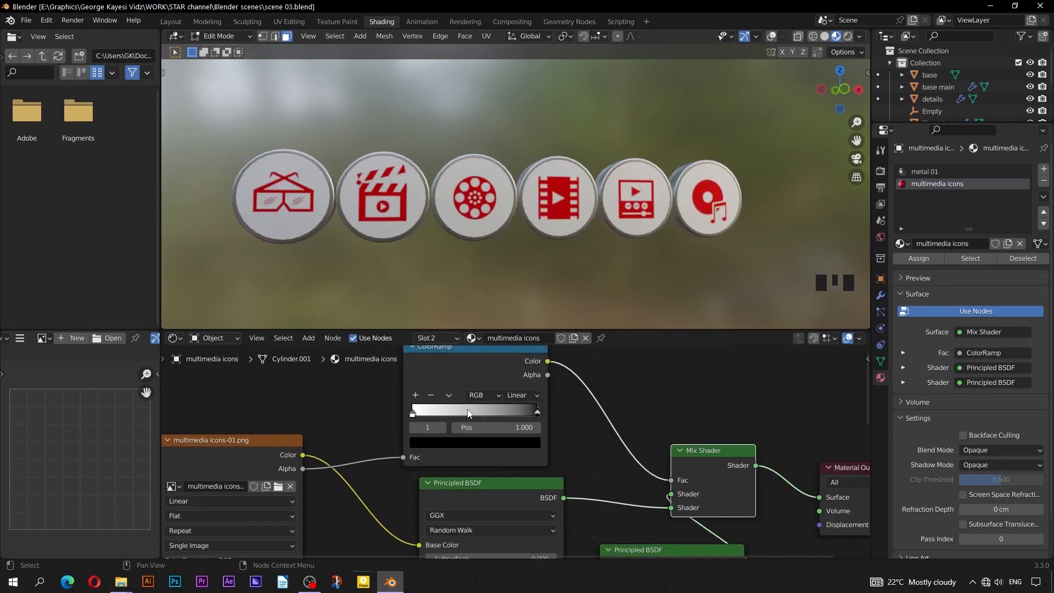
pyautogui.click(448, 395)
pyautogui.click(454, 409)
# - Show the viewport overlays again and return the multimedia icons object to Object Mode
pyautogui.scroll(-3, 511, 171)
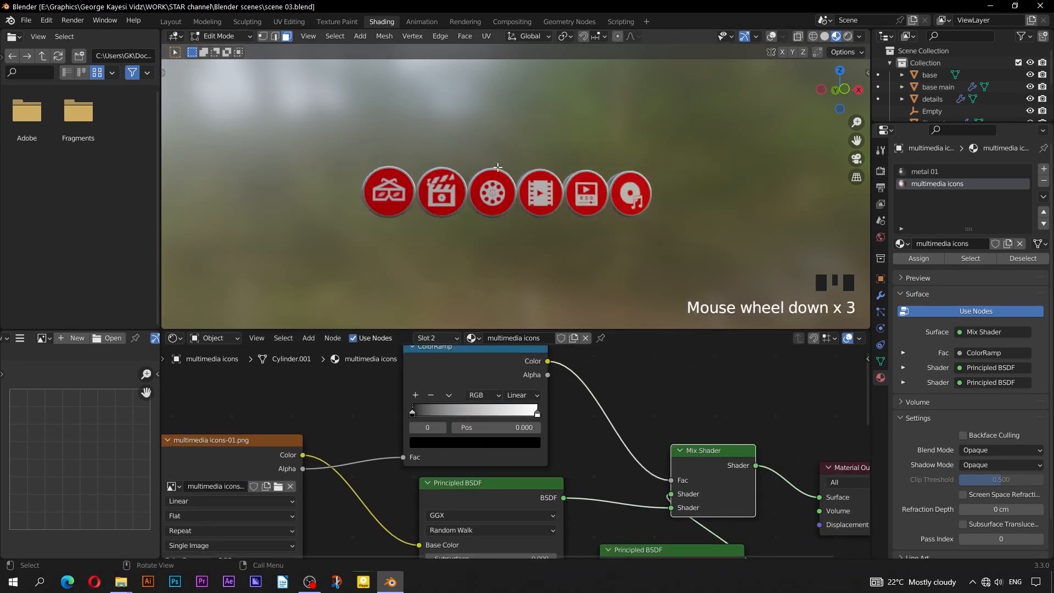
pyautogui.moveTo(532, 172)
pyautogui.mouseDown(button='middle')
pyautogui.moveTo(421, 191)
pyautogui.moveTo(642, 200)
pyautogui.moveTo(533, 187)
pyautogui.mouseUp(button='middle')
pyautogui.scroll(-1, 520, 392)
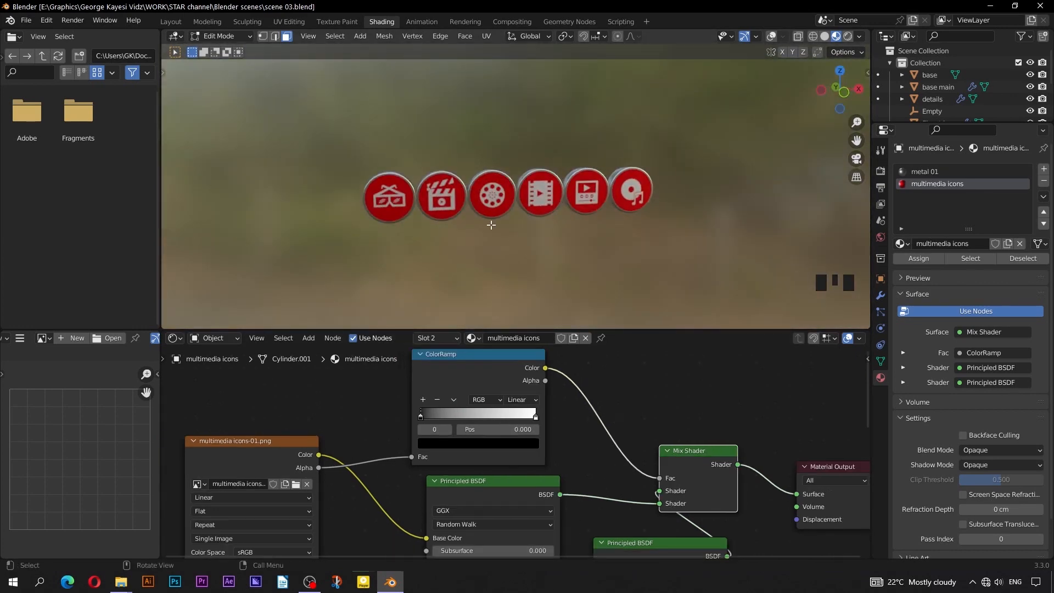
pyautogui.click(772, 38)
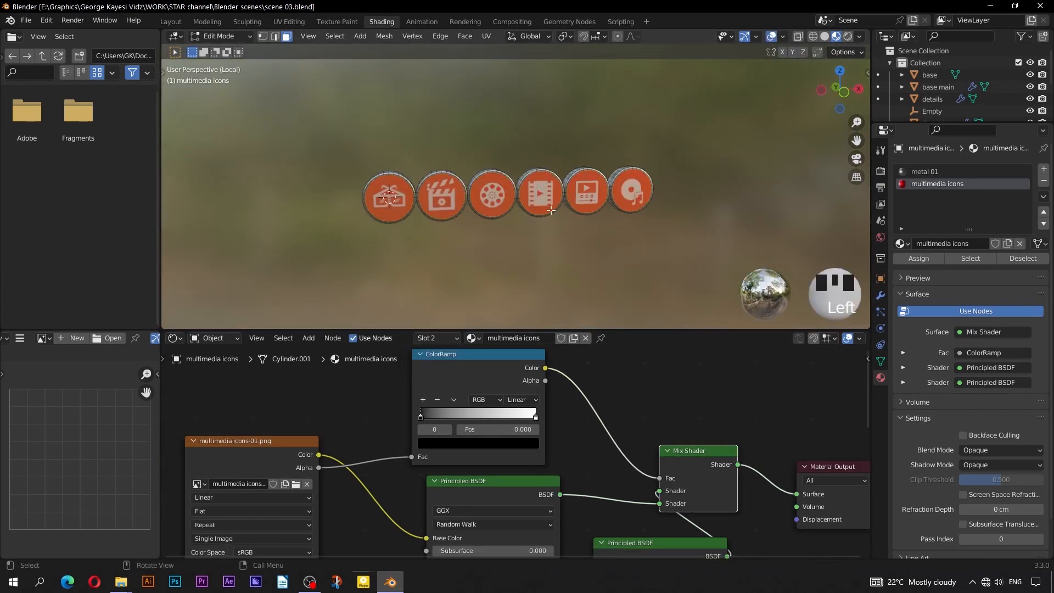
pyautogui.press('Tab')
# - Save the file and leave local view to bring back the whole scene
pyautogui.hotkey('ctrl', 's')
pyautogui.press('/')
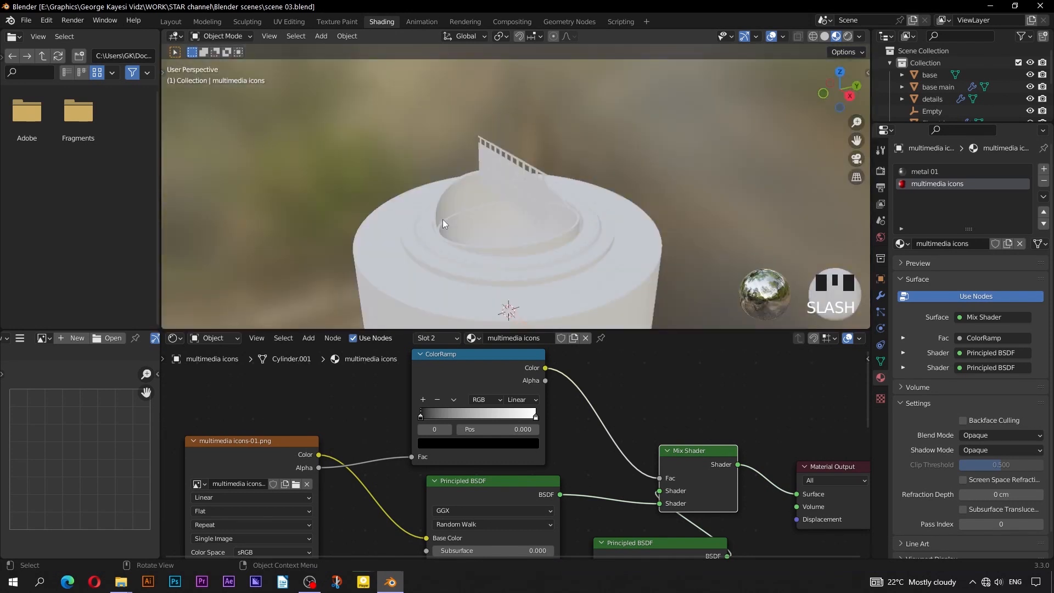
pyautogui.keyDown('shift'); pyautogui.moveTo(457, 246); pyautogui.dragTo(453, 281, button='middle'); pyautogui.keyUp('shift')
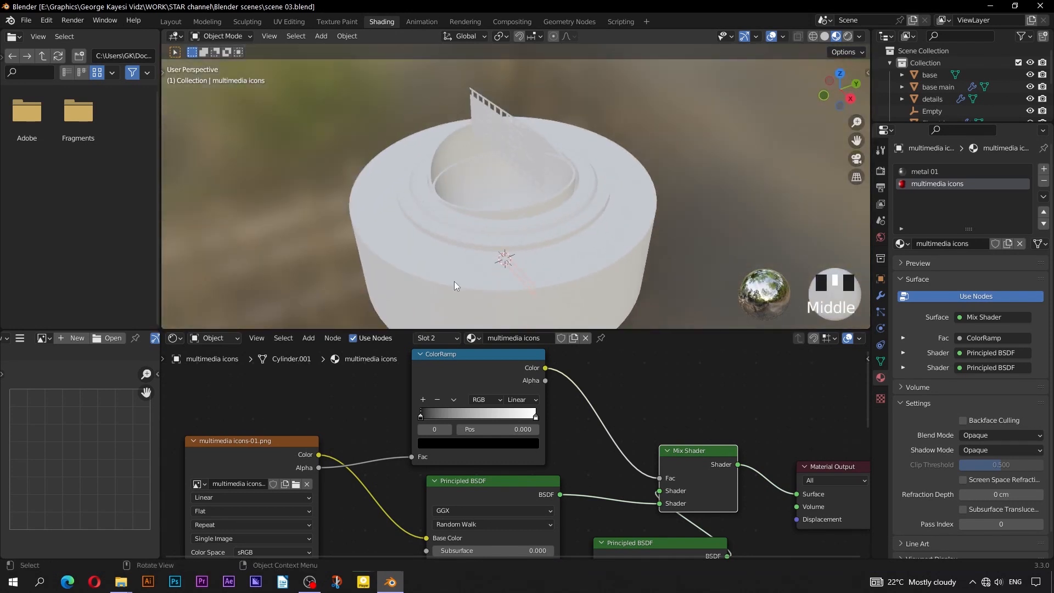
# - Give the large cylindrical base object the existing black mat material
pyautogui.click(454, 281)
pyautogui.click(901, 220)
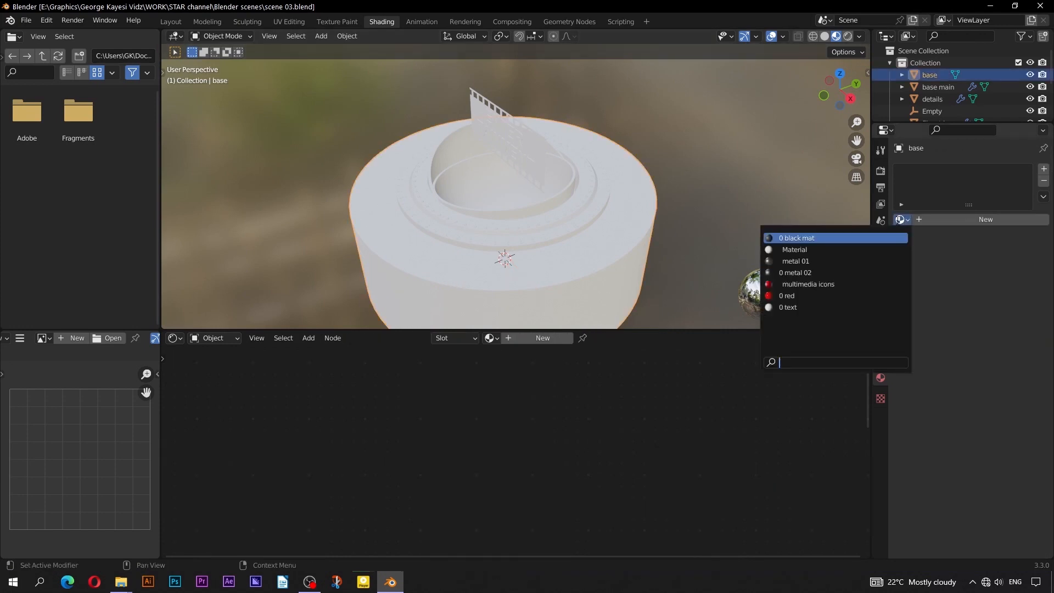
pyautogui.click(813, 238)
# - Give the base main object, the stepped ring on top of the base, the existing black mat material
pyautogui.scroll(2, 516, 214)
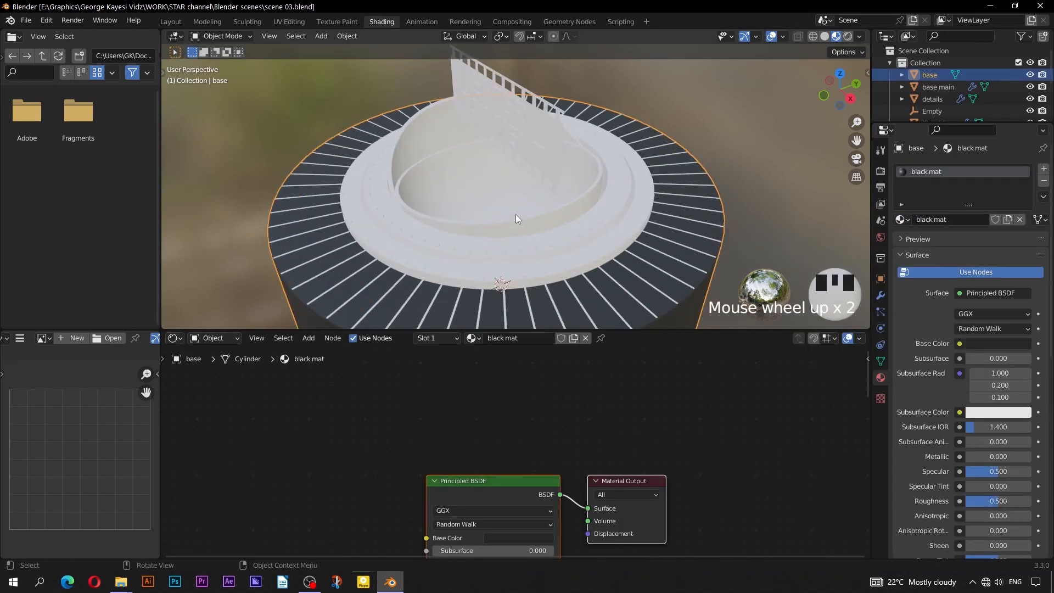
pyautogui.click(417, 272)
pyautogui.click(901, 219)
pyautogui.click(807, 237)
# - In Edit Mode, select base main's inner ring of top faces around the shells and add a second material slot
pyautogui.scroll(2, 423, 235)
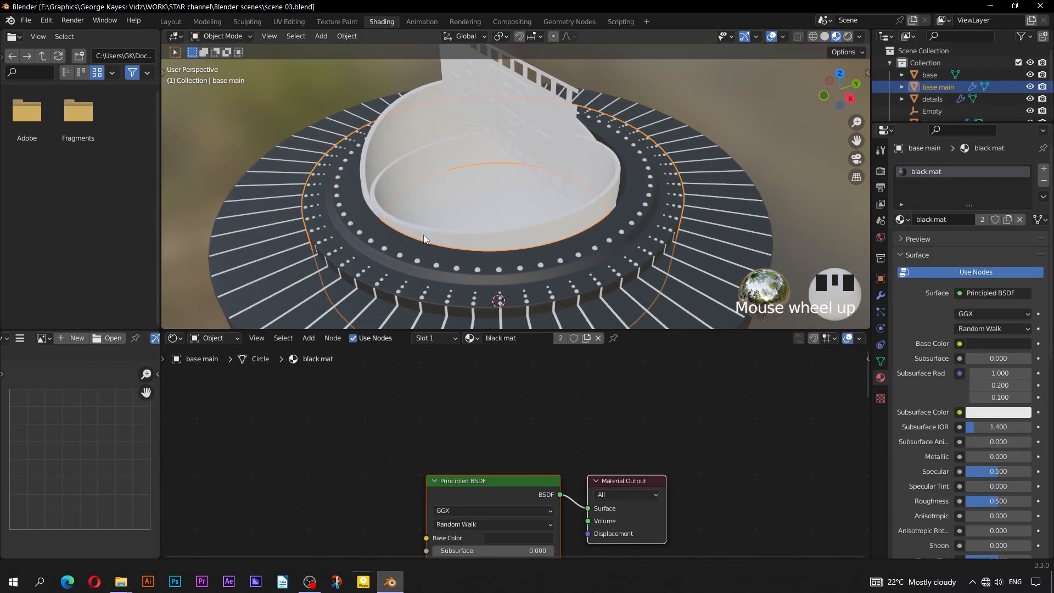
pyautogui.moveTo(423, 235); pyautogui.dragTo(469, 244, button='middle')
pyautogui.press('Tab')
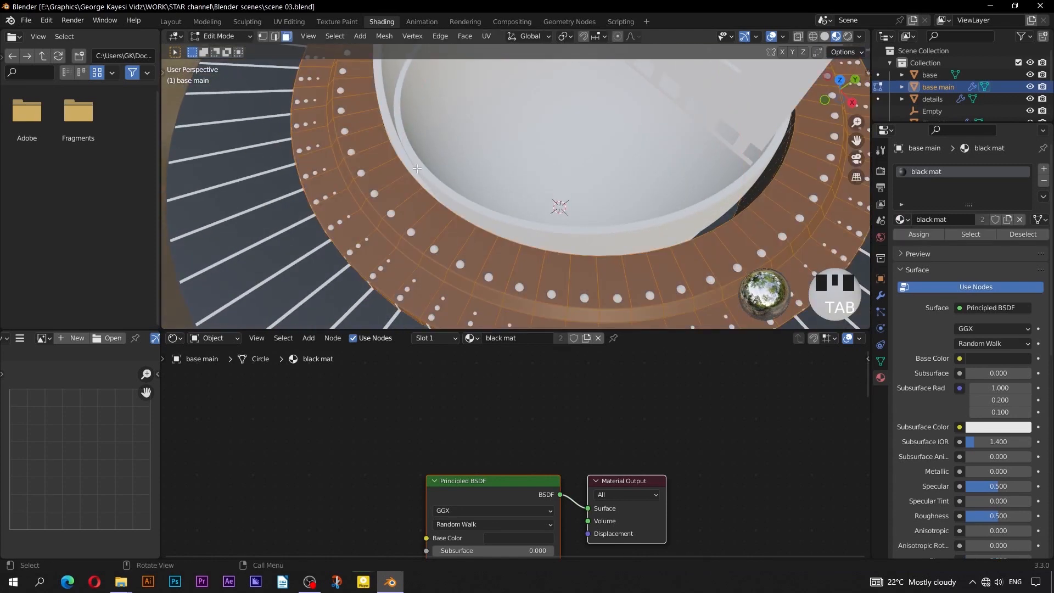
pyautogui.click(408, 202)
pyautogui.doubleClick(409, 202)
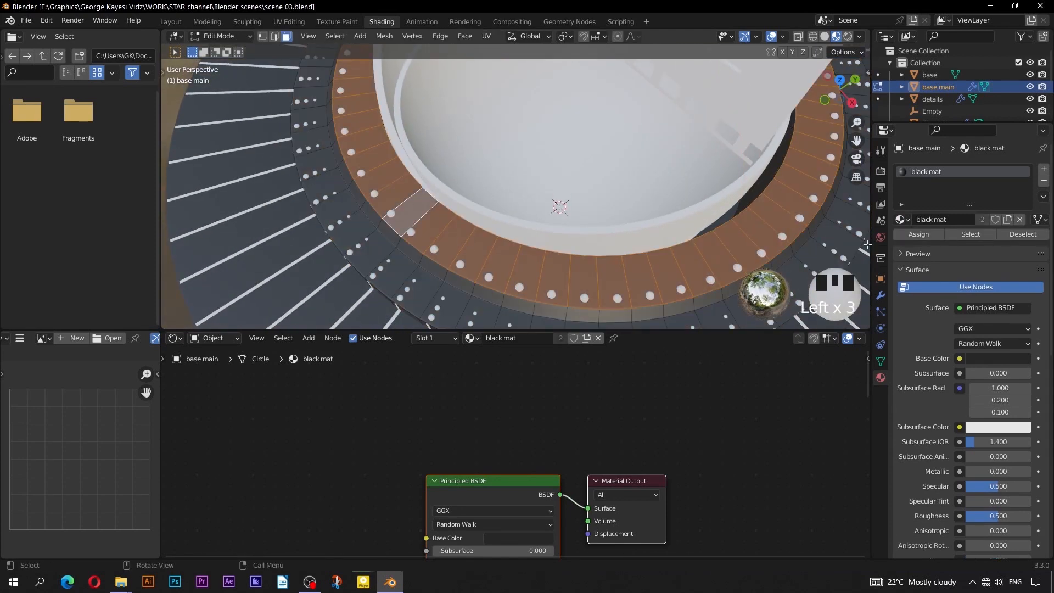
pyautogui.click(1043, 169)
pyautogui.click(902, 244)
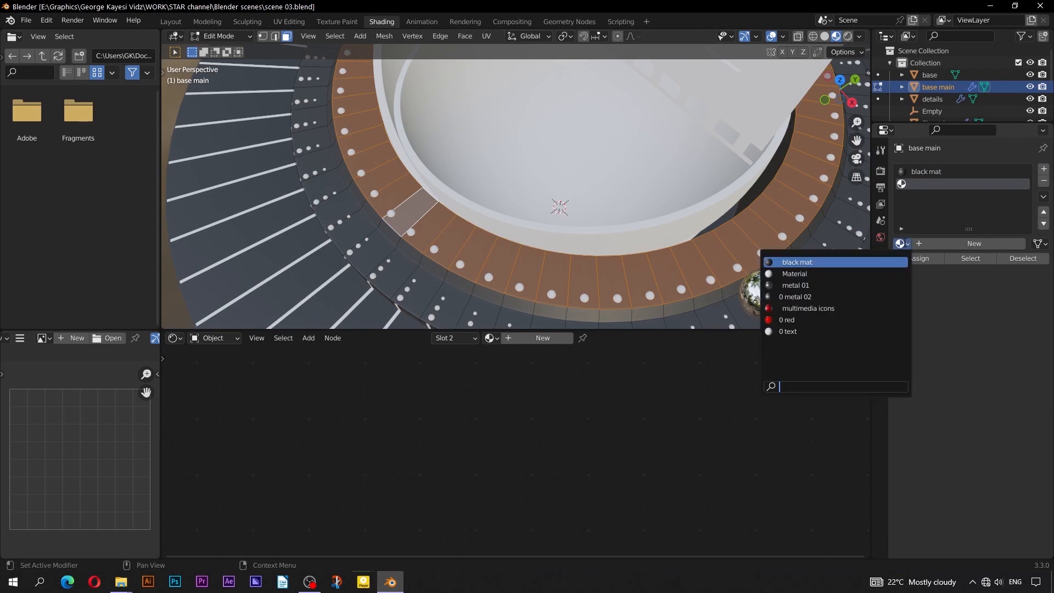
# - Assign the metal 01 material to the selected ring of faces on the base main object
pyautogui.click(855, 284)
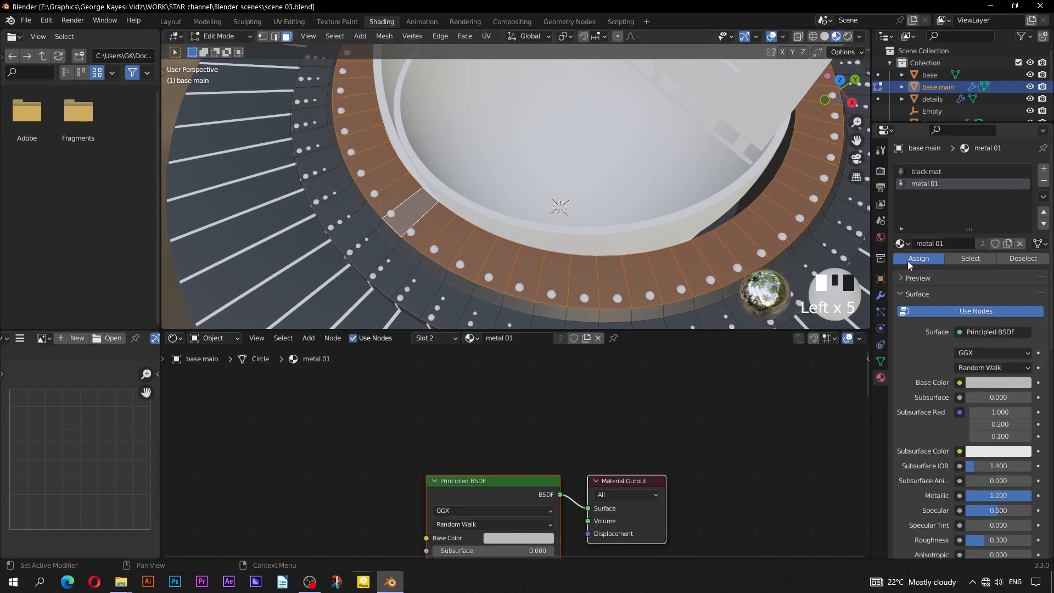
pyautogui.click(907, 261)
pyautogui.press('Tab')
# - Apply the metal 01 material to the details object with the studs and radial strips
pyautogui.moveTo(553, 241); pyautogui.dragTo(431, 222, button='middle')
pyautogui.click(439, 227)
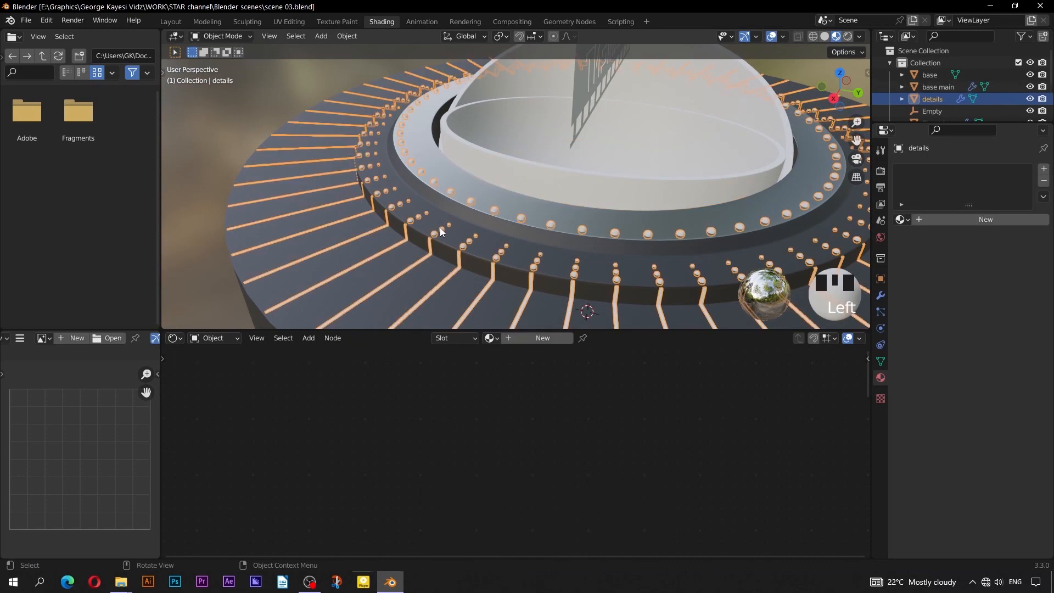
pyautogui.click(903, 220)
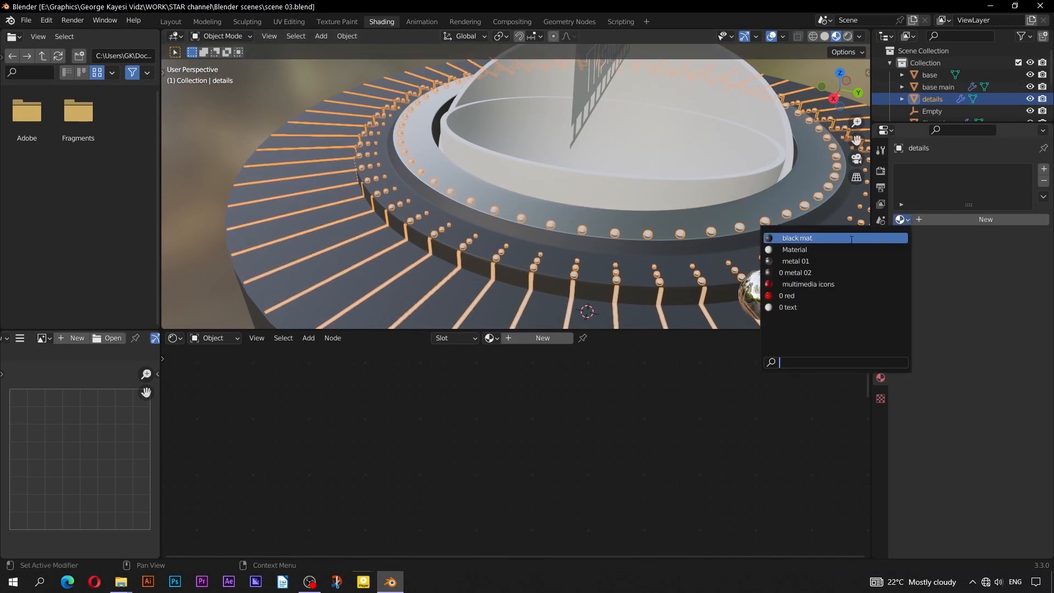
pyautogui.click(845, 261)
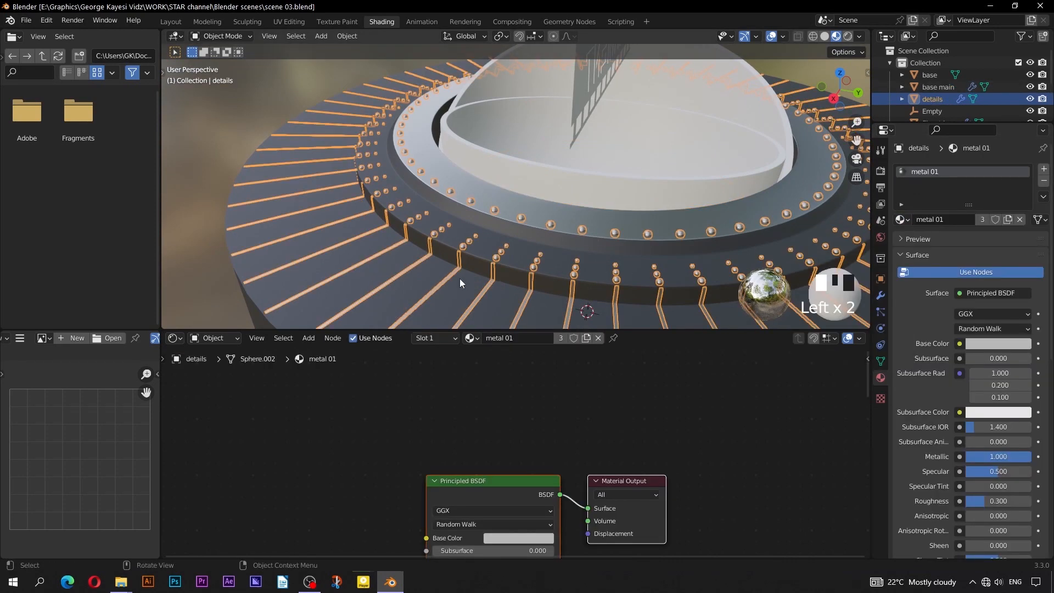
# - Add a metal 02 slot to the details object and assign it to the linked faces of the radial strip
pyautogui.press('Tab')
pyautogui.moveTo(459, 283); pyautogui.dragTo(414, 226, button='middle')
pyautogui.doubleClick(414, 225)
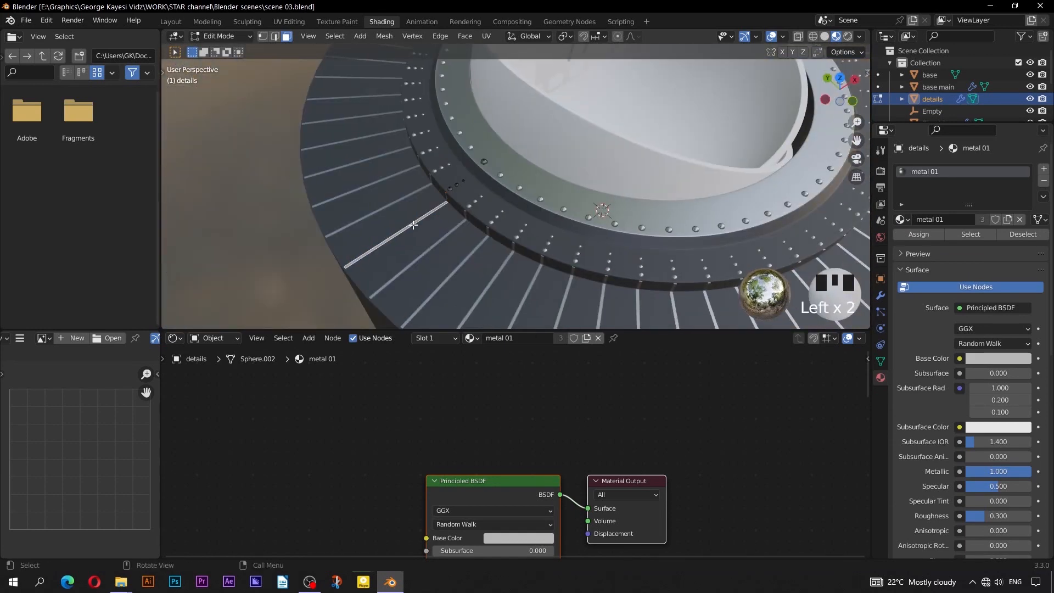
pyautogui.press('l')
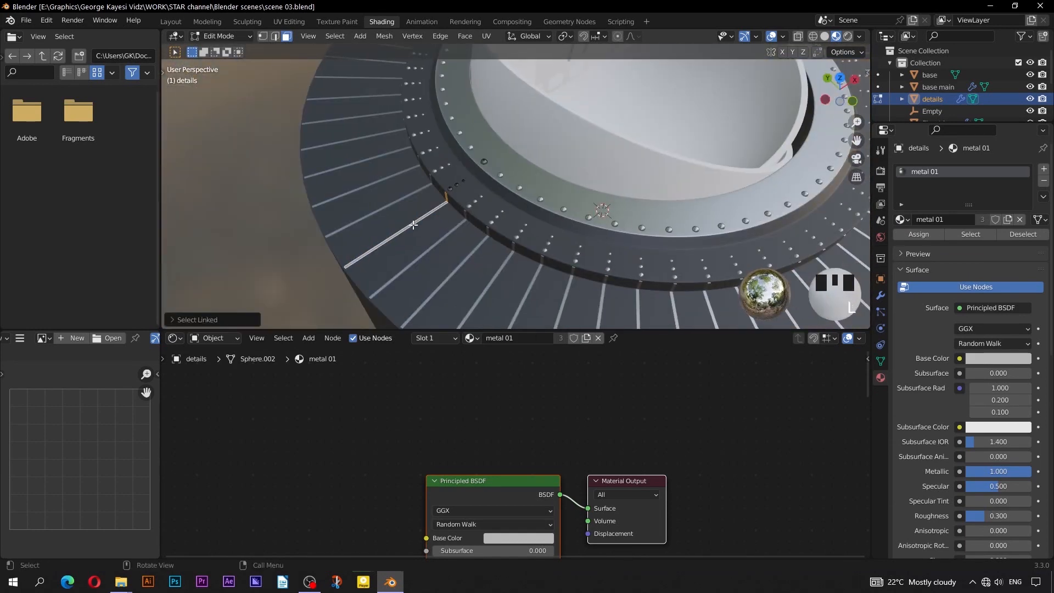
pyautogui.click(1045, 169)
pyautogui.click(900, 243)
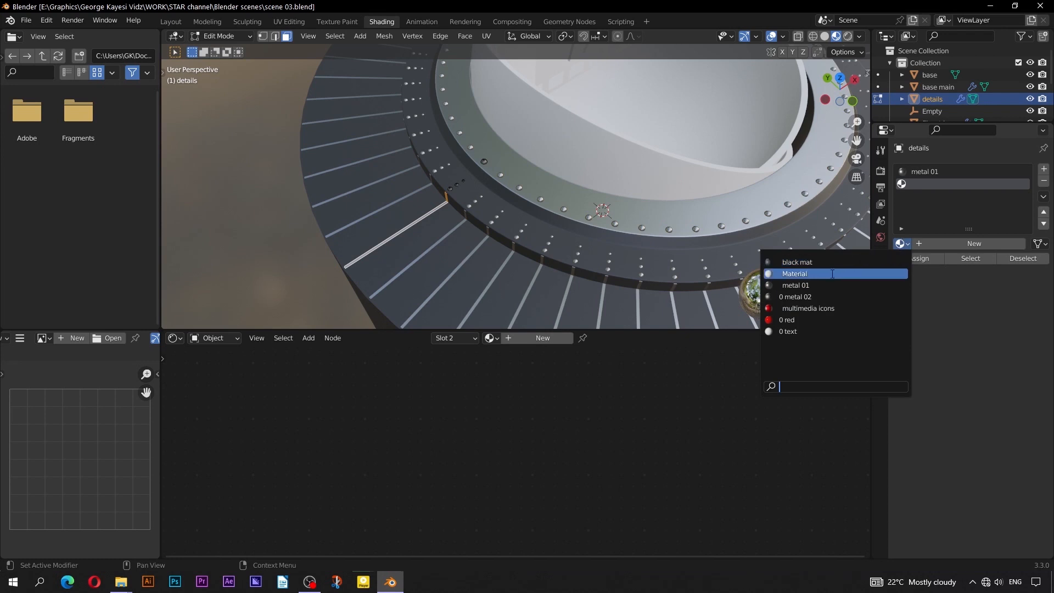
pyautogui.click(796, 297)
pyautogui.click(910, 259)
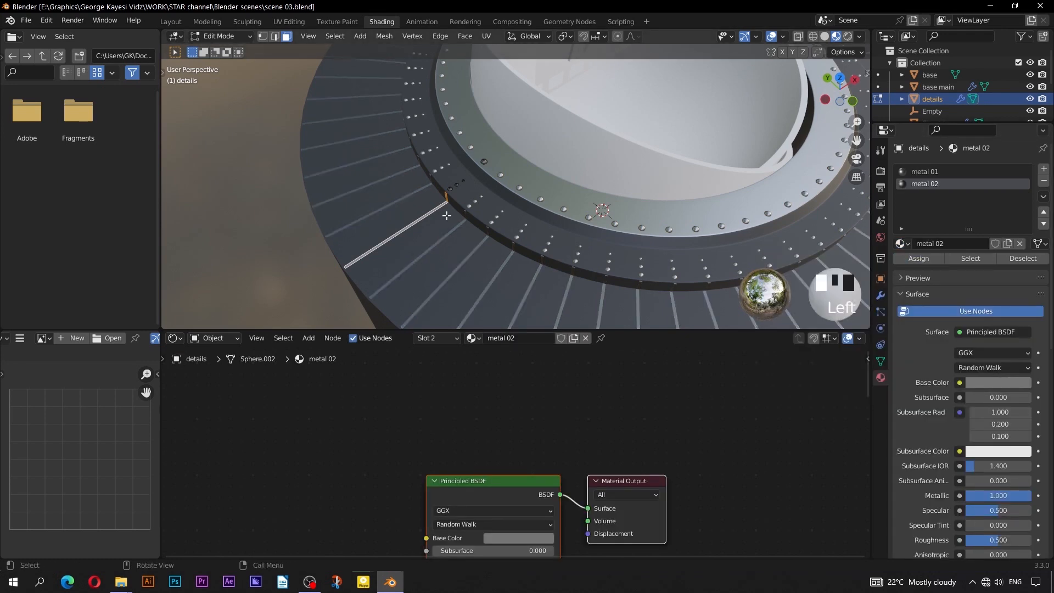
pyautogui.press('Tab')
# - Give the tilted outer bowl the metal 01 material plus a second slot with metal 02
pyautogui.keyDown('shift'); pyautogui.moveTo(255, 237); pyautogui.dragTo(407, 255, button='middle'); pyautogui.keyUp('shift')
pyautogui.click(408, 256)
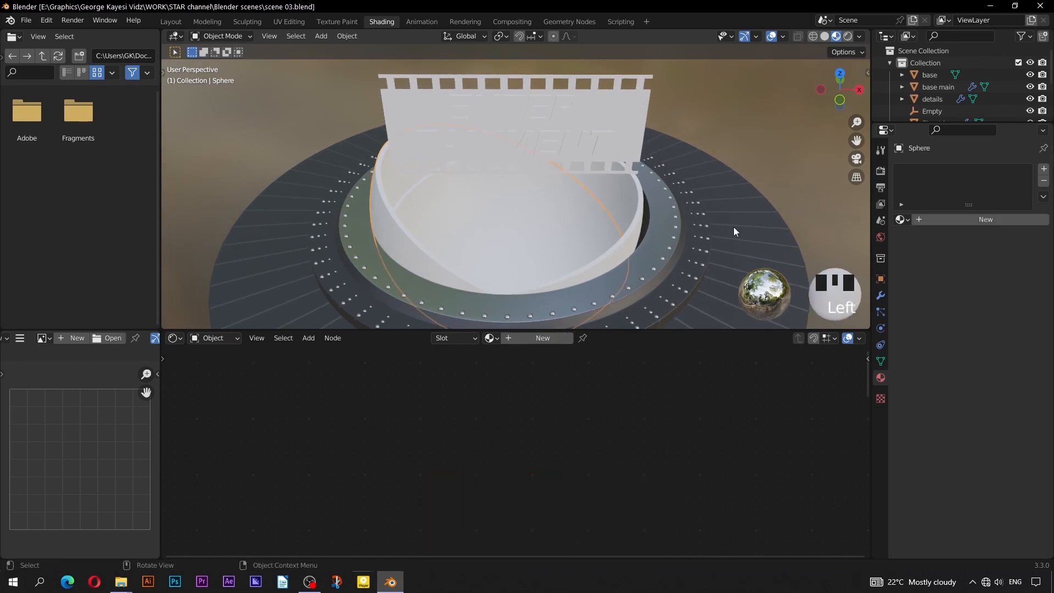
pyautogui.click(900, 219)
pyautogui.click(801, 261)
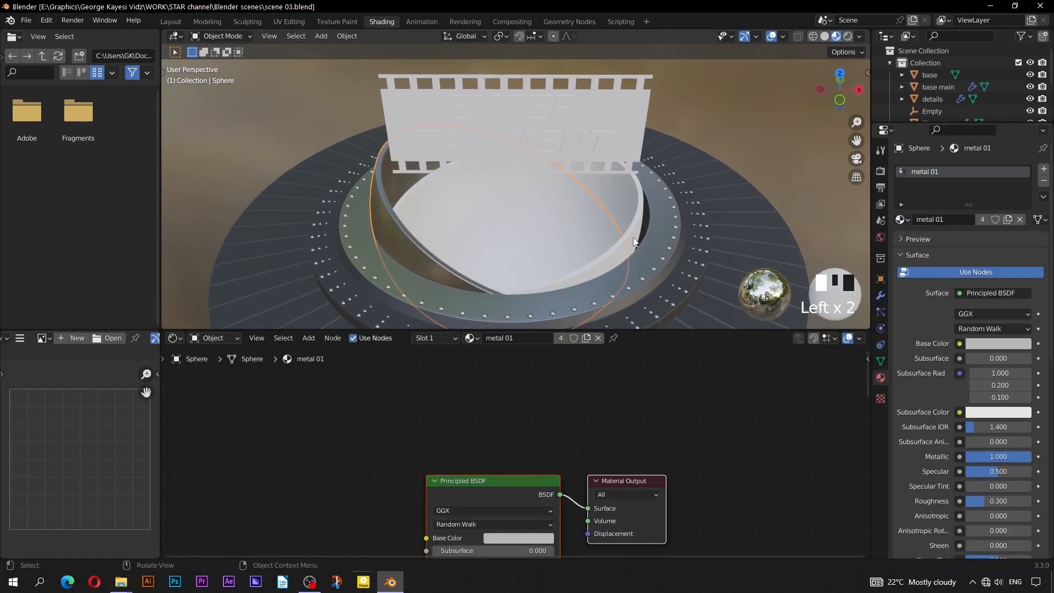
pyautogui.click(1045, 170)
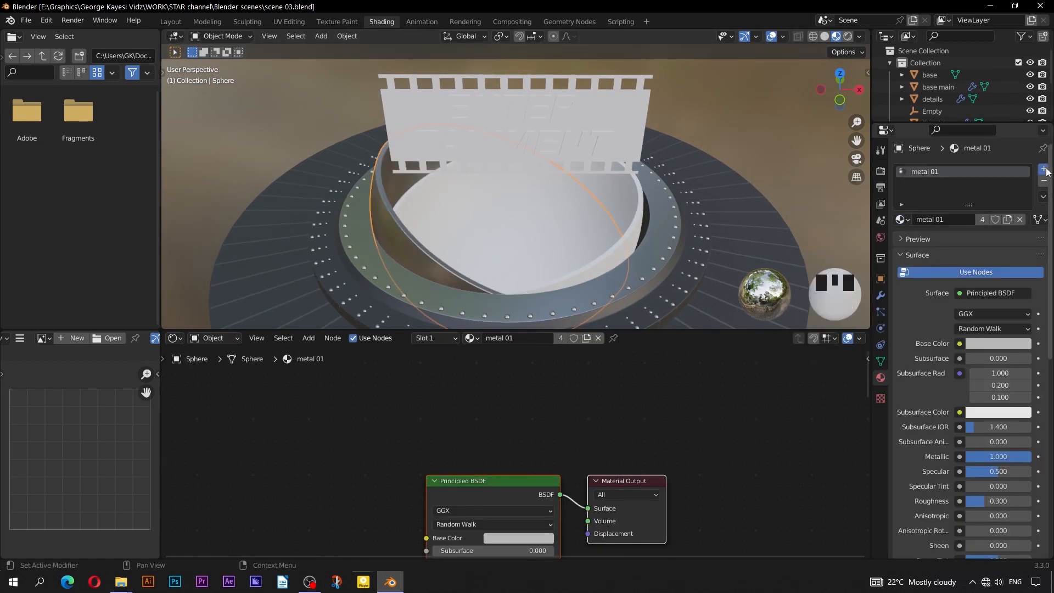
pyautogui.click(901, 240)
pyautogui.click(824, 293)
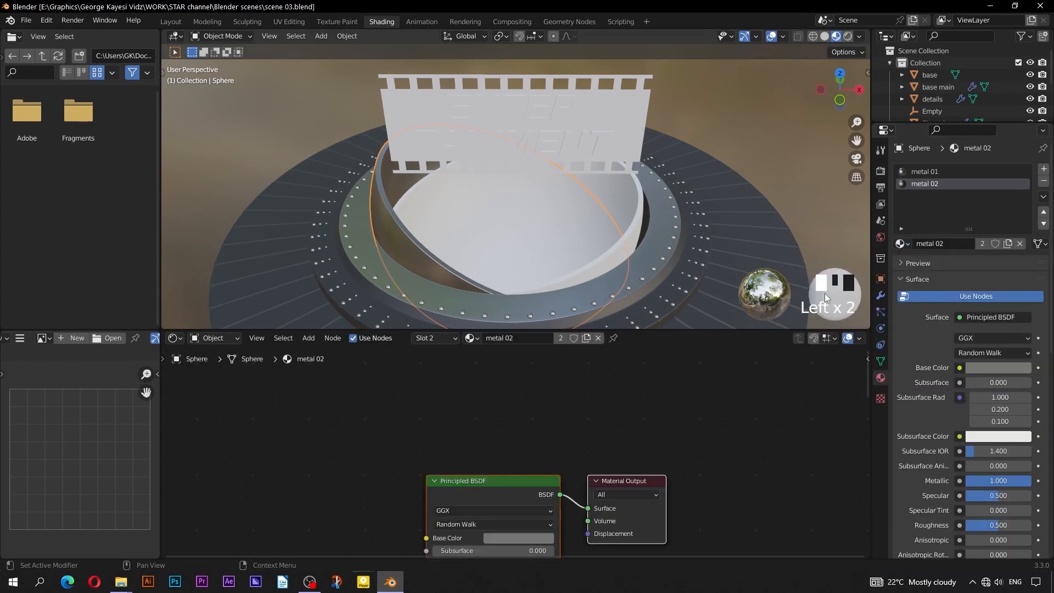
# - Set the outer bowl's Solidify rim material and material offset both to 1, isolating the bowl for inspection
pyautogui.moveTo(499, 209); pyautogui.dragTo(472, 208, button='middle')
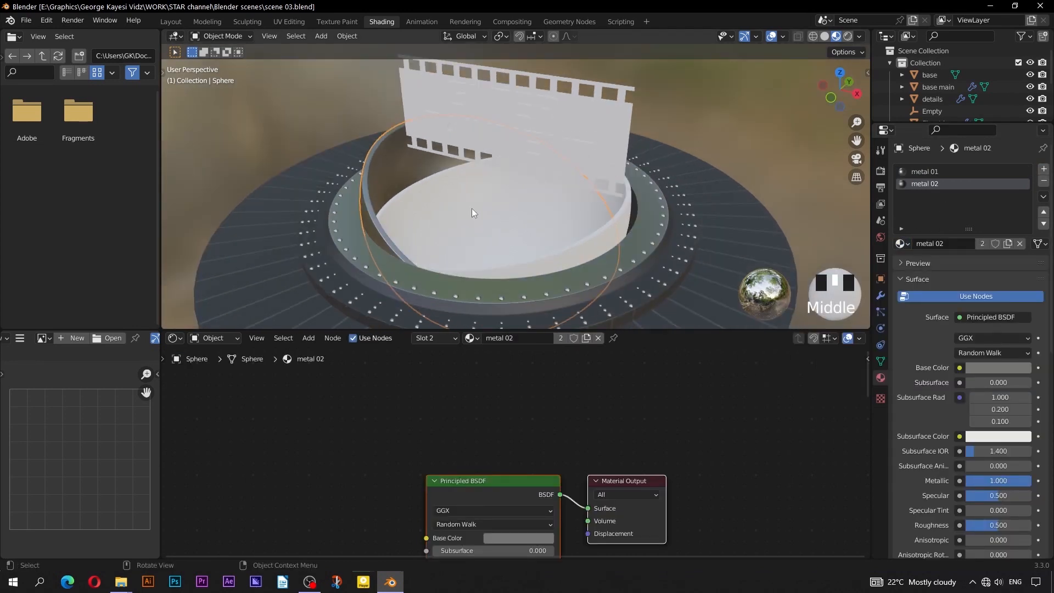
pyautogui.click(880, 296)
pyautogui.click(900, 188)
pyautogui.click(908, 347)
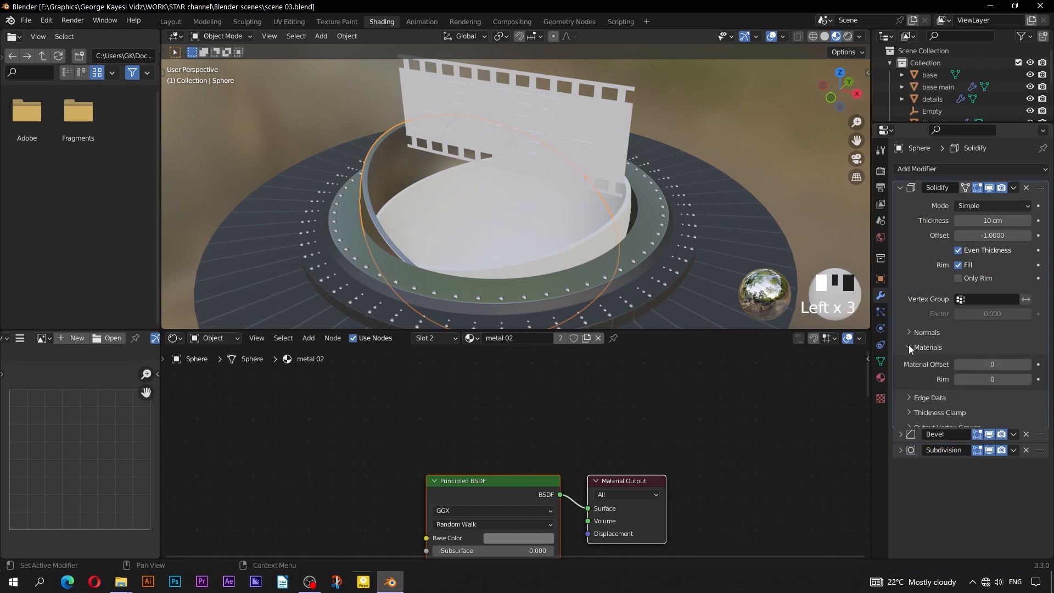
pyautogui.click(1028, 379)
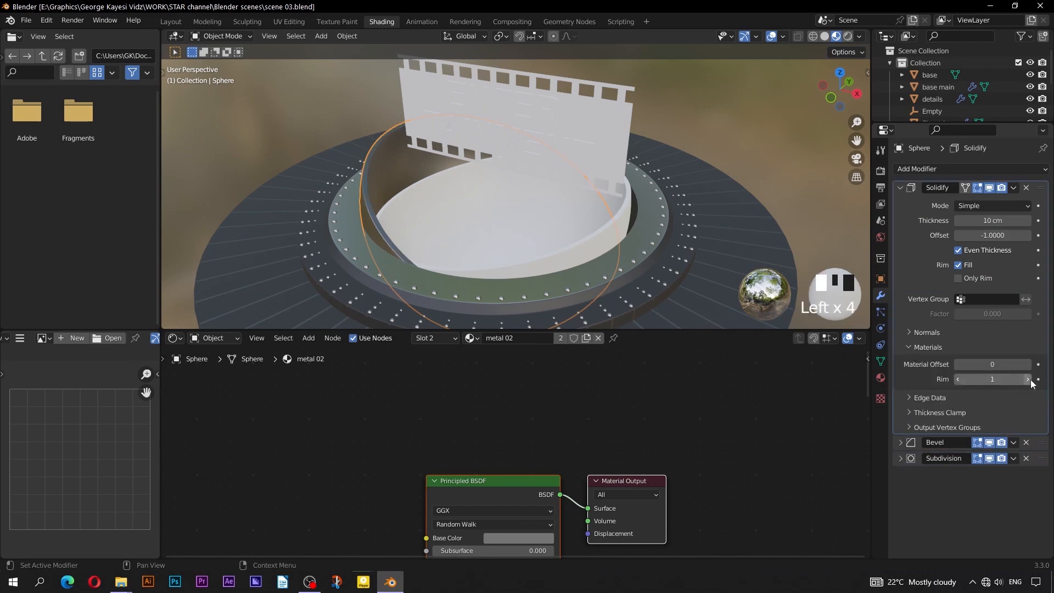
pyautogui.press('/')
pyautogui.moveTo(447, 196); pyautogui.dragTo(429, 245, button='middle')
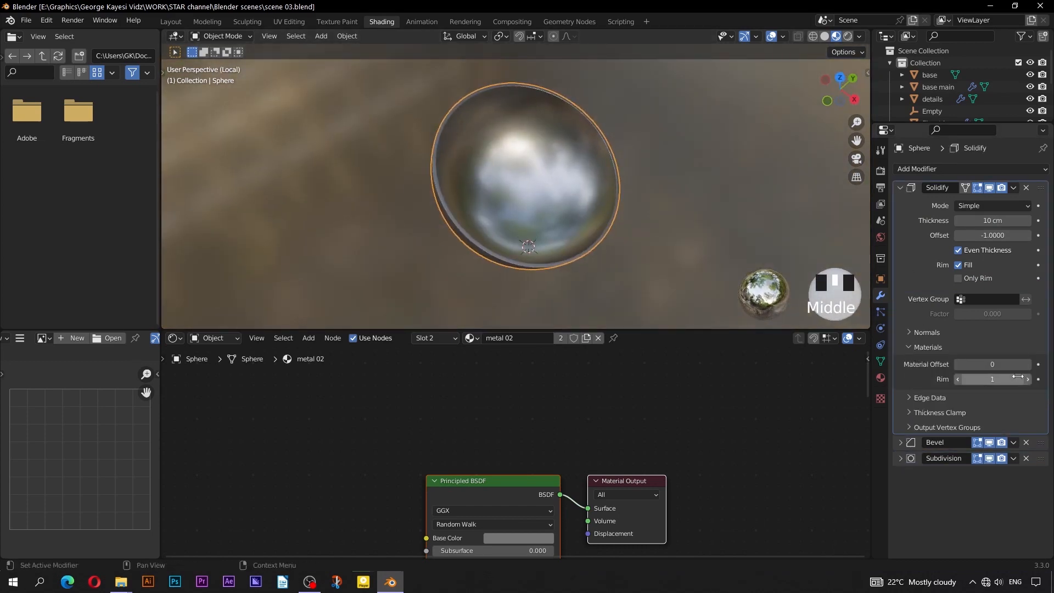
pyautogui.click(1027, 364)
# - Add a red material slot to the isolated bowl, assign it to the outer face loop along the rim, and show the full scene again
pyautogui.keyDown('shift'); pyautogui.moveTo(564, 228); pyautogui.dragTo(564, 256, button='middle'); pyautogui.keyUp('shift')
pyautogui.moveTo(565, 256); pyautogui.dragTo(606, 210, button='middle')
pyautogui.press('Tab')
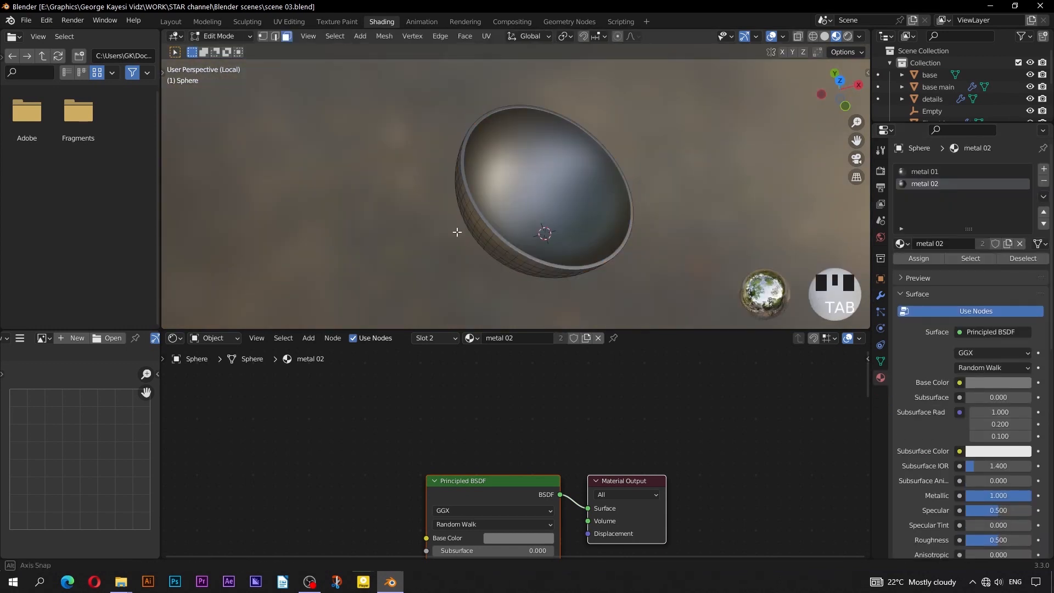
pyautogui.moveTo(456, 232); pyautogui.dragTo(737, 219, button='middle')
pyautogui.click(524, 204)
pyautogui.doubleClick(524, 204)
pyautogui.click(1043, 170)
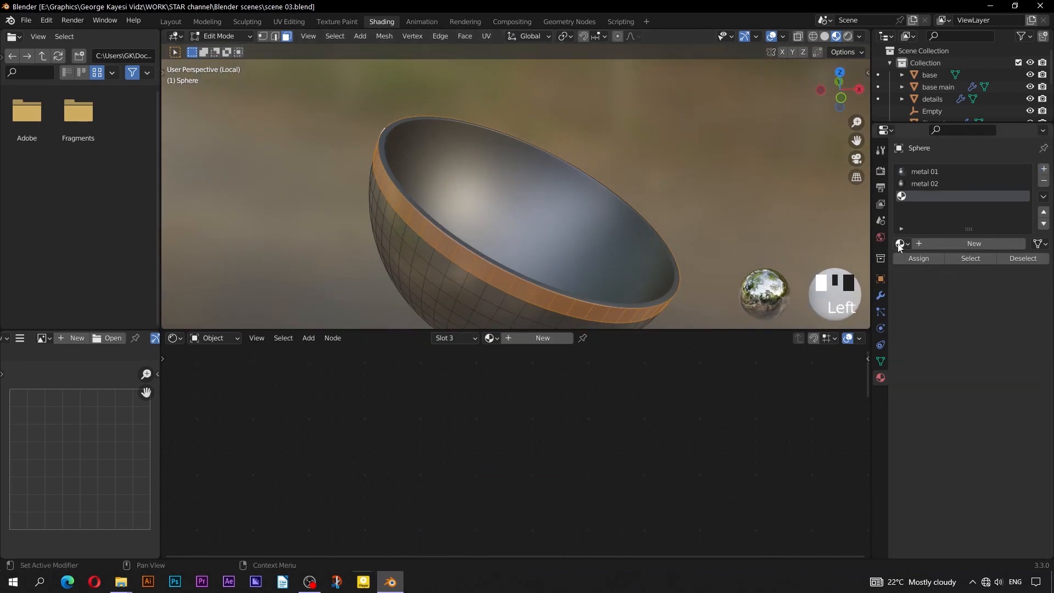
pyautogui.click(901, 243)
pyautogui.click(807, 308)
pyautogui.click(904, 259)
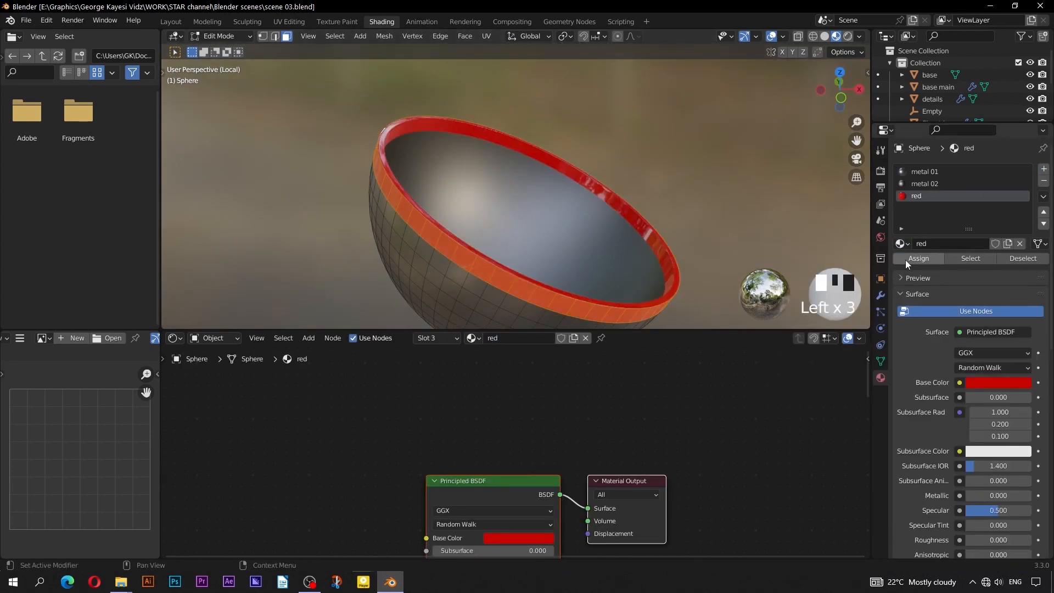
pyautogui.moveTo(651, 202); pyautogui.dragTo(392, 204, button='middle')
pyautogui.press('Tab')
pyautogui.press('/')
# - Link the materials of the red-rimmed bowl to the second bowl
pyautogui.click(380, 216)
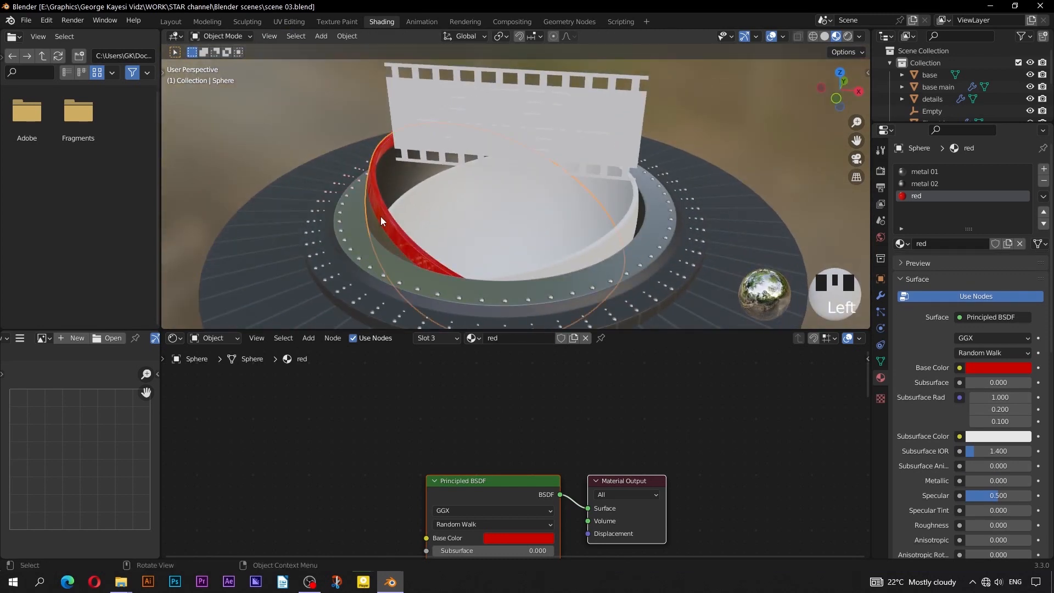
pyautogui.click(519, 226)
pyautogui.keyDown('shift'); pyautogui.click(387, 176); pyautogui.keyUp('shift')
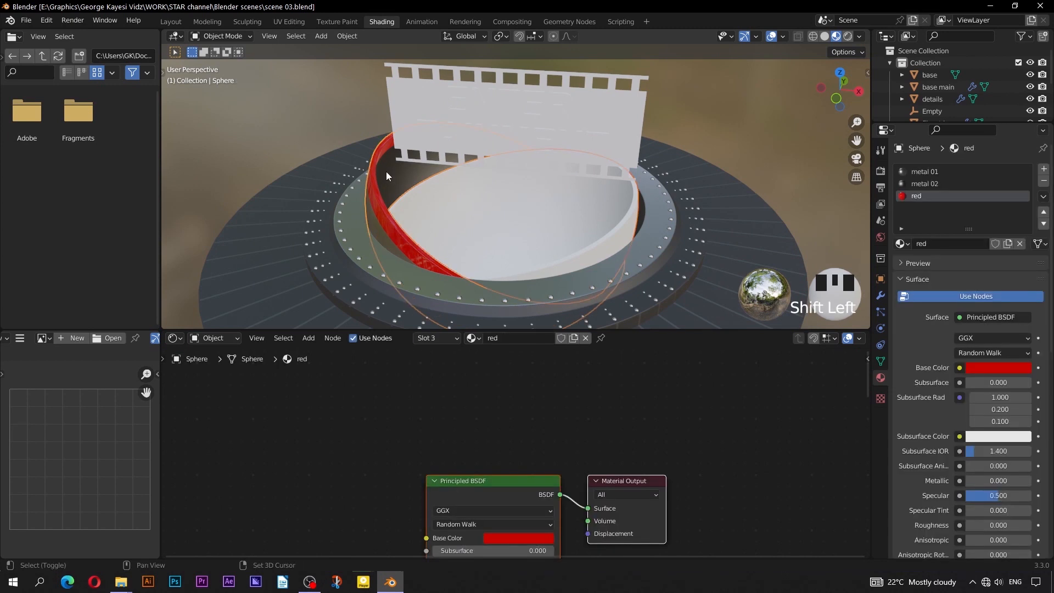
pyautogui.hotkey('ctrl', 'l')
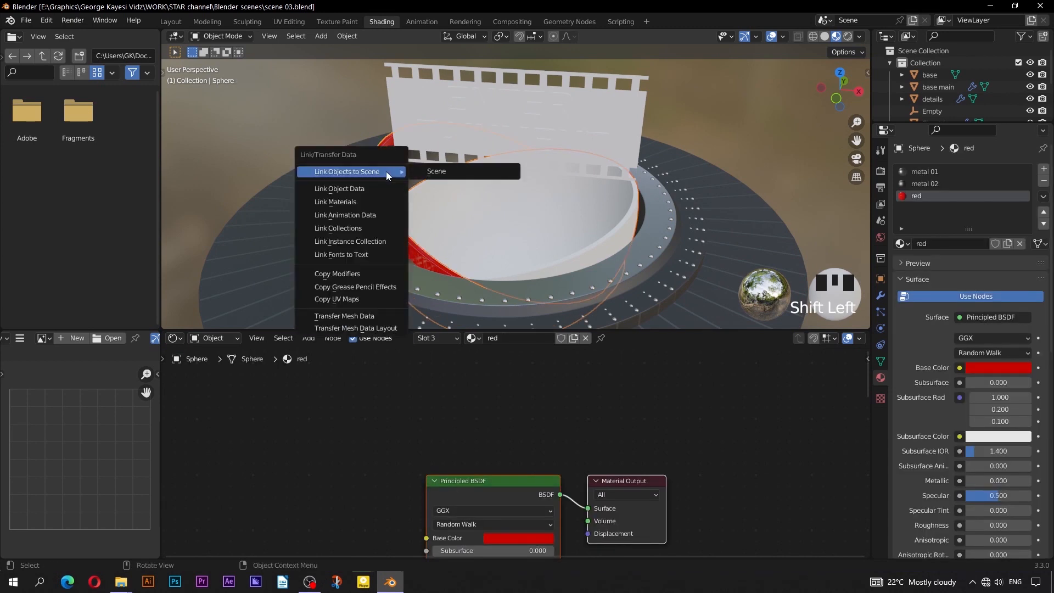
pyautogui.click(362, 200)
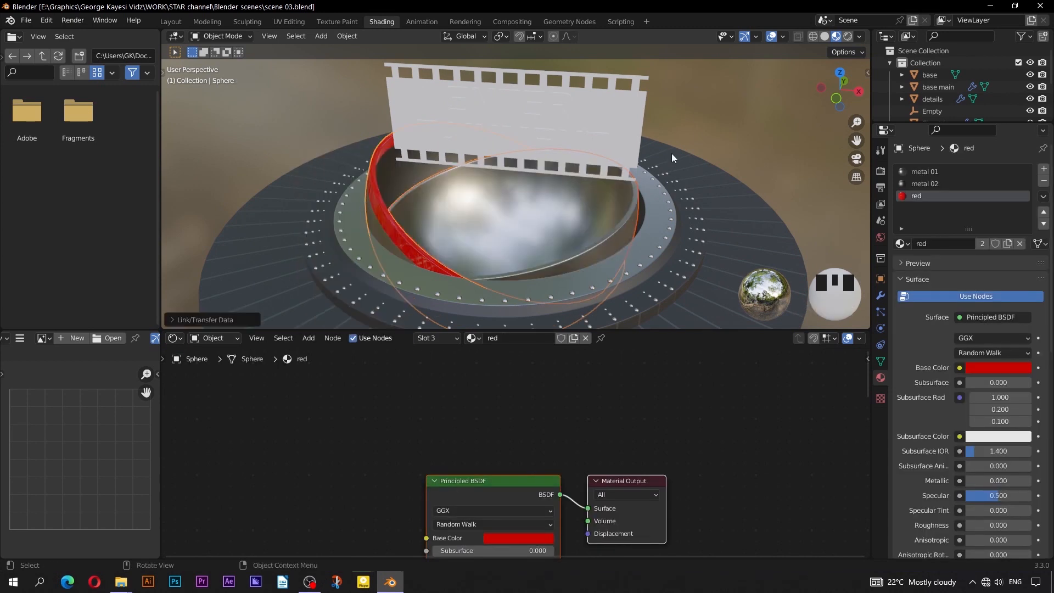
# - Set the material offset of the second bowl's Solidify modifier to 1
pyautogui.click(585, 227)
pyautogui.click(628, 262)
pyautogui.click(880, 296)
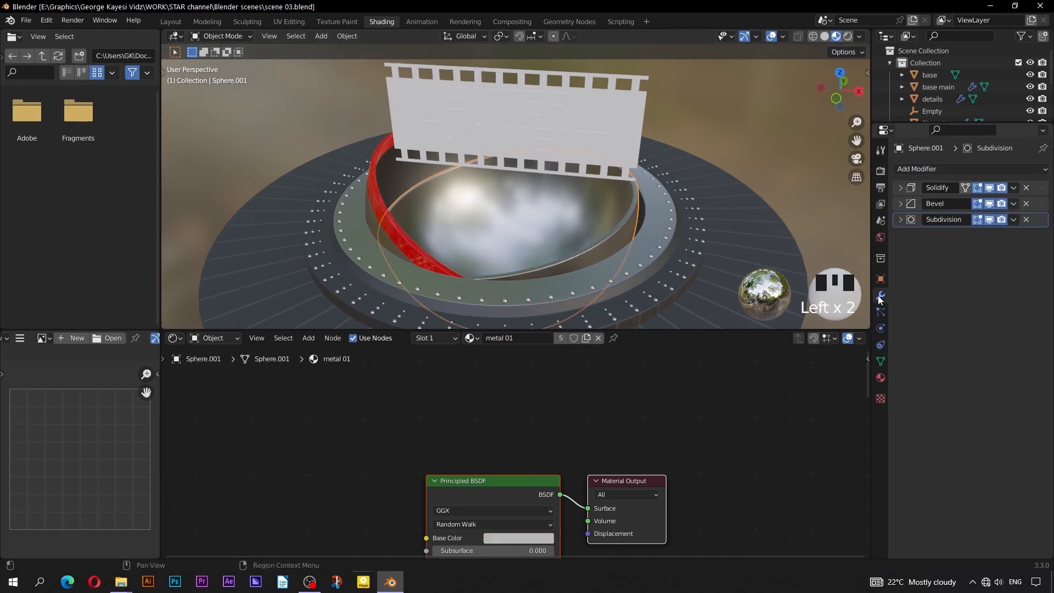
pyautogui.click(901, 188)
pyautogui.click(909, 347)
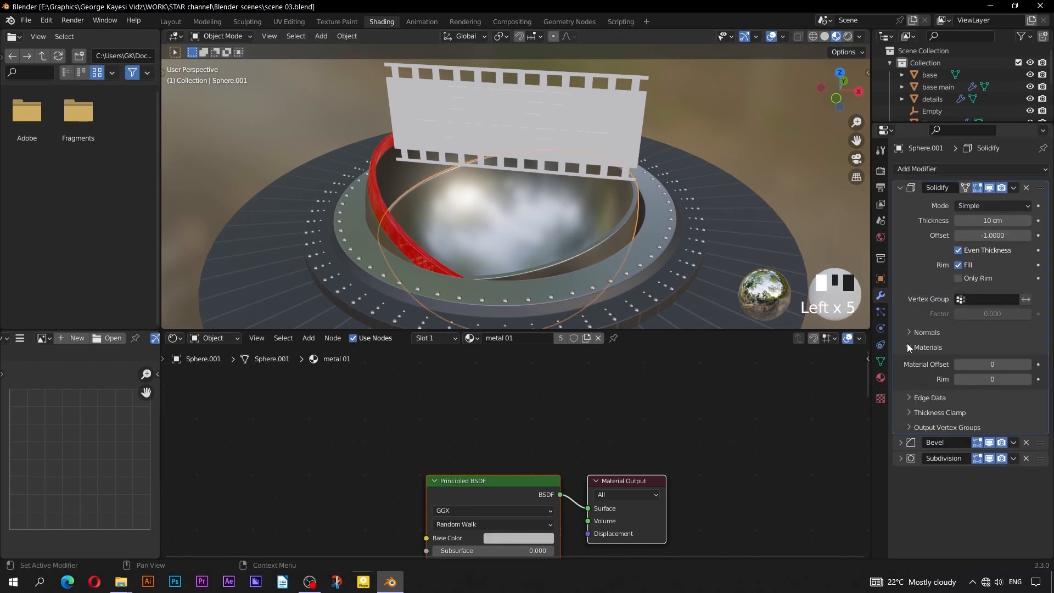
pyautogui.click(1029, 364)
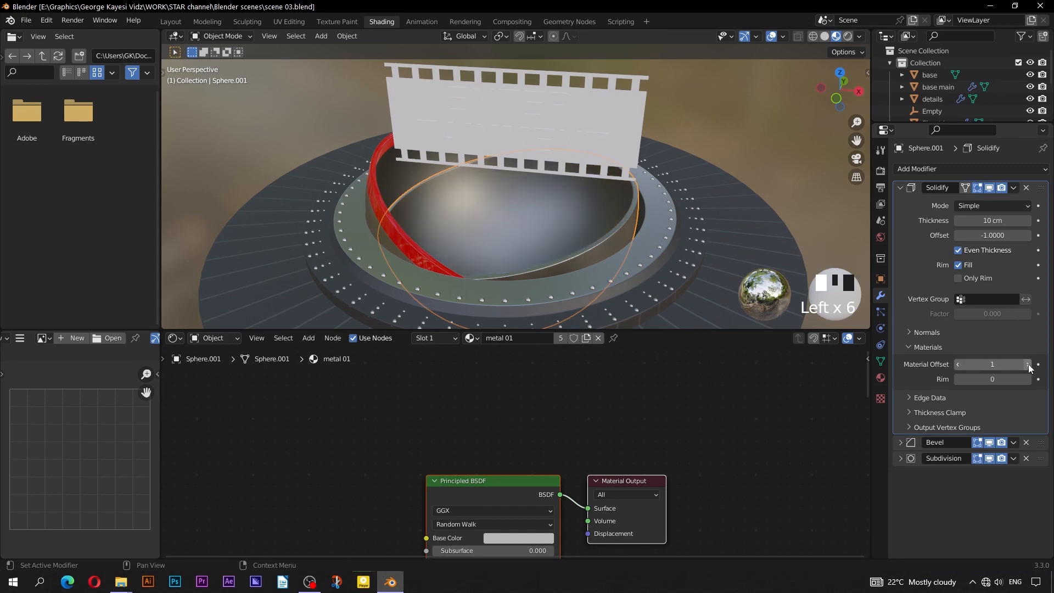
# - Assign the red material to the outer face loop along the second bowl's rim
pyautogui.moveTo(684, 263); pyautogui.dragTo(529, 225, button='middle')
pyautogui.press('Tab')
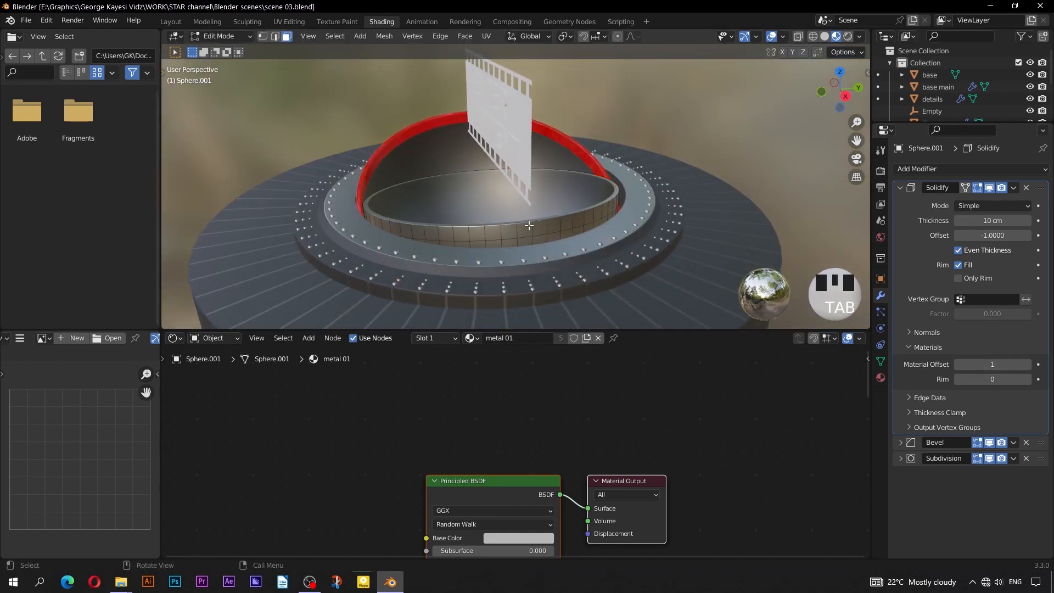
pyautogui.scroll(2, 528, 231)
pyautogui.doubleClick(517, 242)
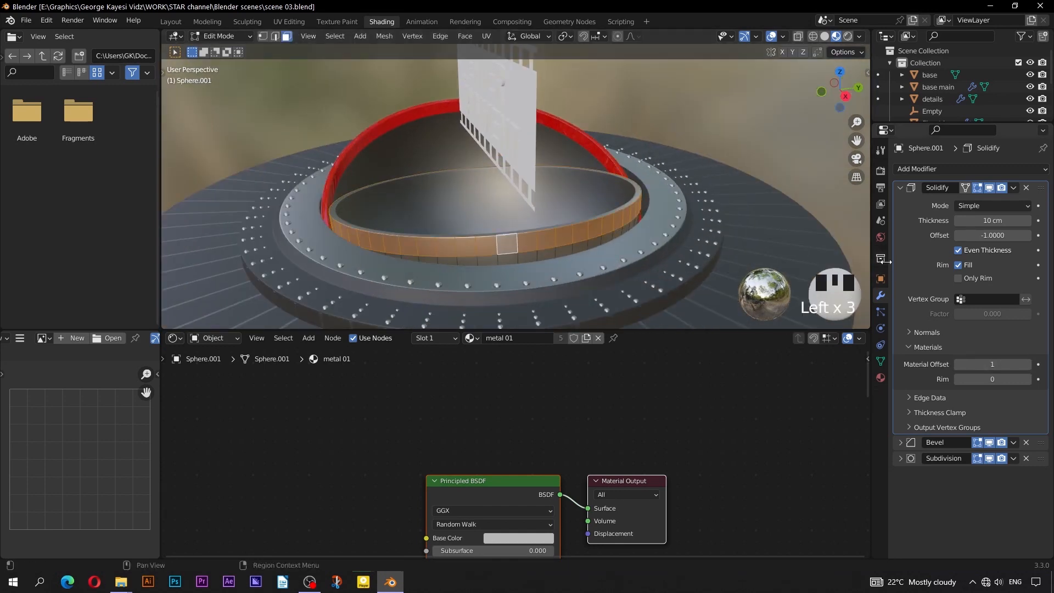
pyautogui.click(880, 378)
pyautogui.click(914, 199)
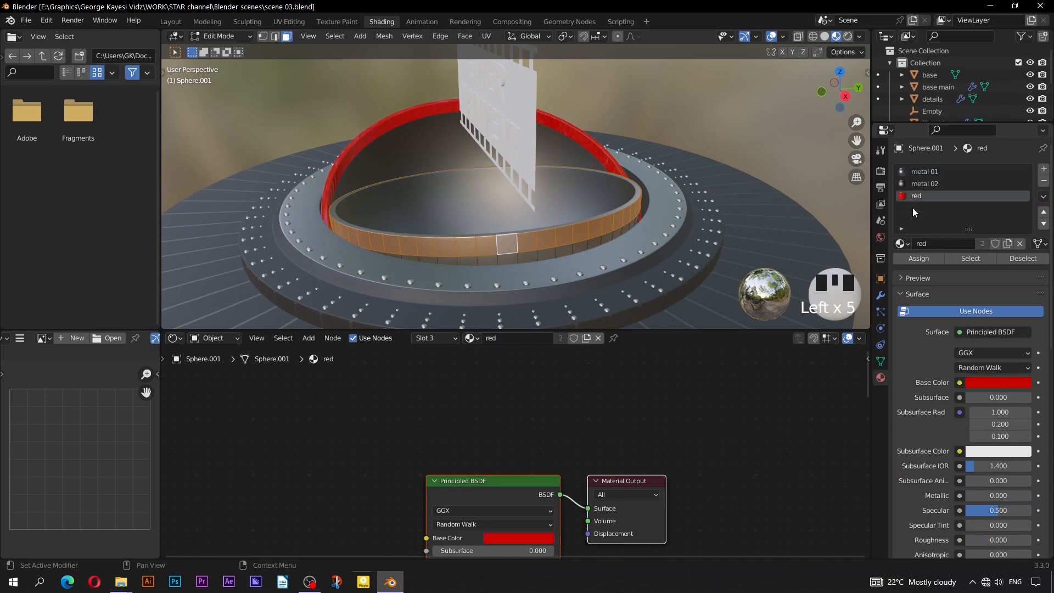
pyautogui.click(914, 258)
pyautogui.press('Tab')
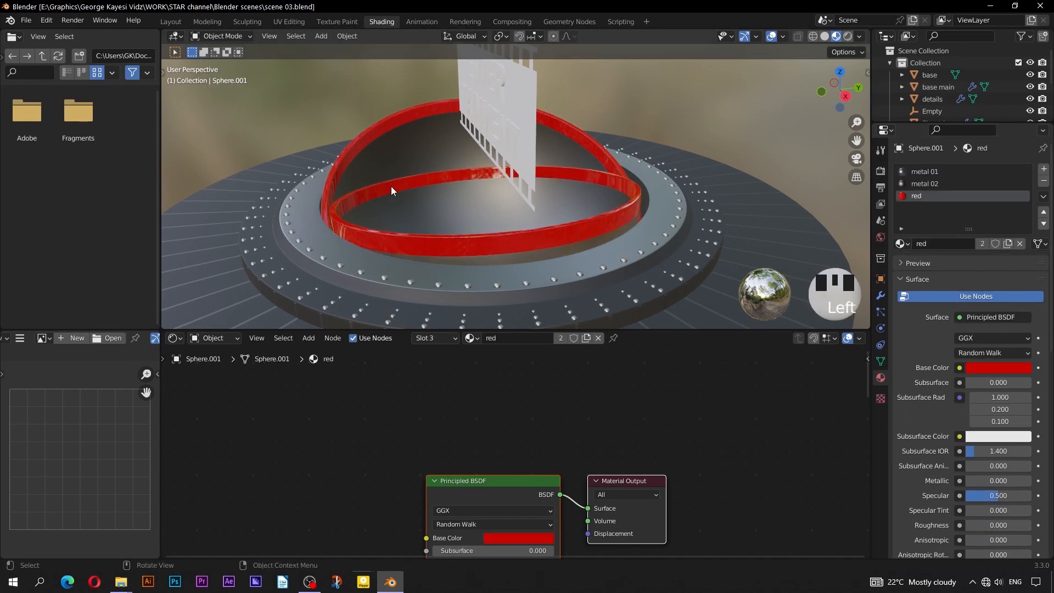
# - Apply the metal 01 material to the film strip
pyautogui.moveTo(391, 186); pyautogui.dragTo(434, 167, button='middle')
pyautogui.click(413, 137)
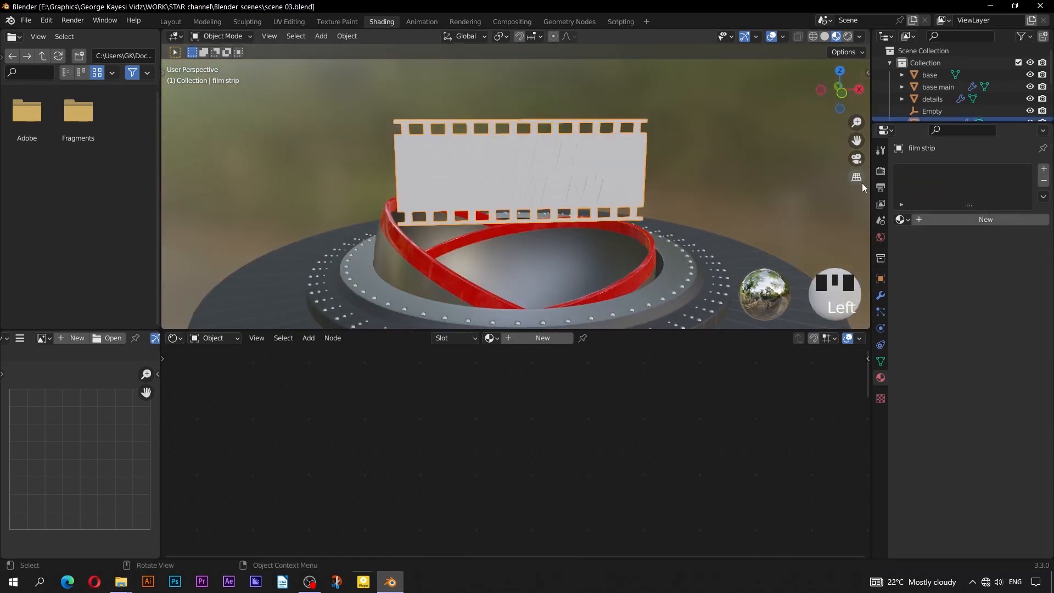
pyautogui.click(900, 219)
pyautogui.click(816, 258)
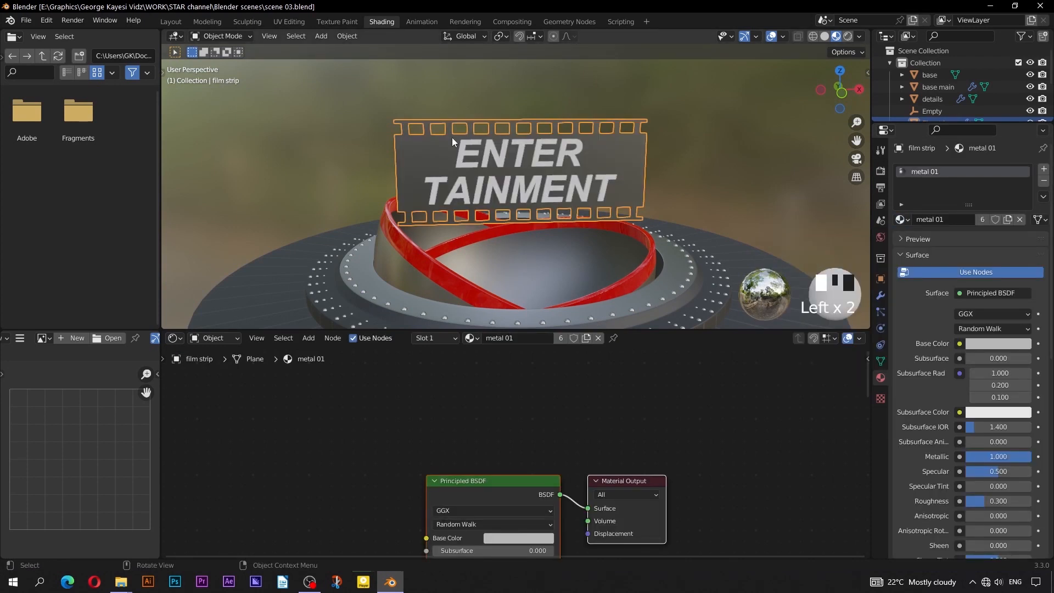
# - Assign the existing red material to the large central faces of the film strip through a second material slot
pyautogui.press('Tab')
pyautogui.scroll(2, 448, 140)
pyautogui.keyDown('shift'); pyautogui.moveTo(413, 160); pyautogui.dragTo(400, 172, button='middle'); pyautogui.keyUp('shift')
pyautogui.keyDown('shift'); pyautogui.click(418, 183); pyautogui.keyUp('shift')
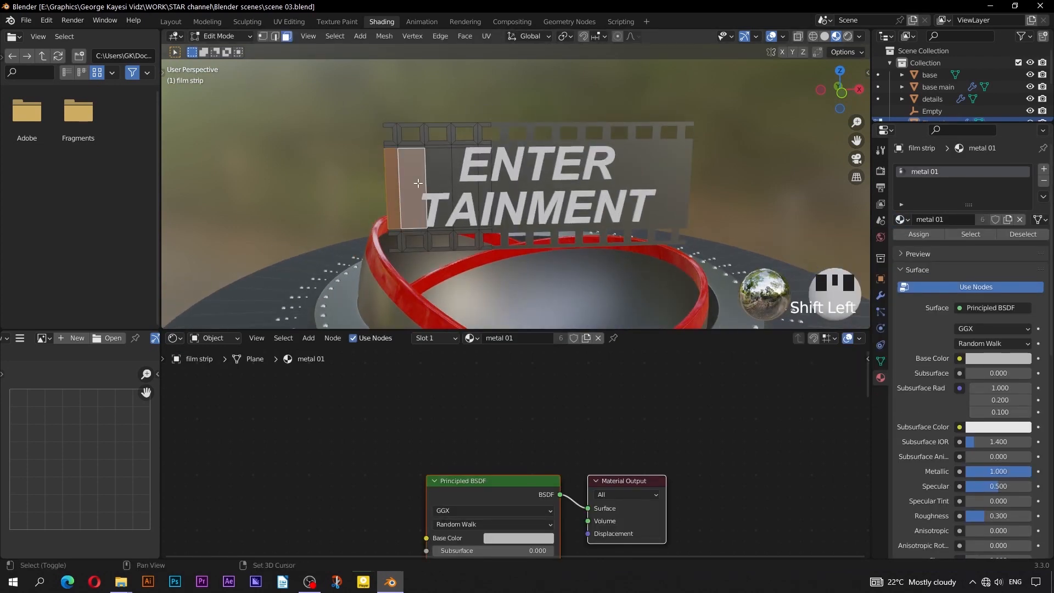
pyautogui.keyDown('shift'); pyautogui.click(439, 183); pyautogui.keyUp('shift')
pyautogui.keyDown('shift'); pyautogui.click(466, 182); pyautogui.keyUp('shift')
pyautogui.keyDown('shift'); pyautogui.click(486, 183); pyautogui.keyUp('shift')
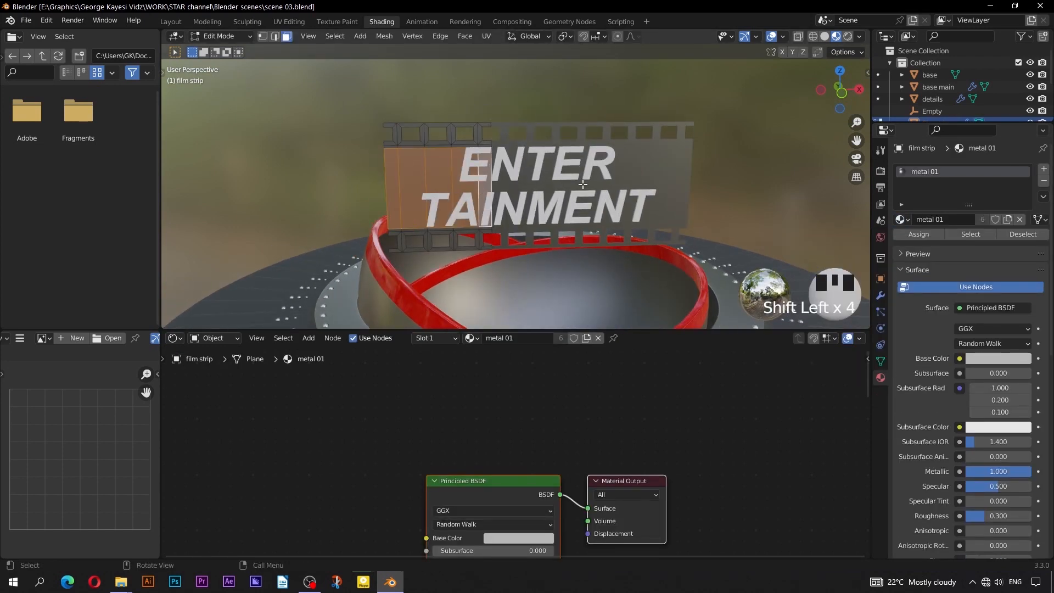
pyautogui.click(1044, 169)
pyautogui.click(900, 243)
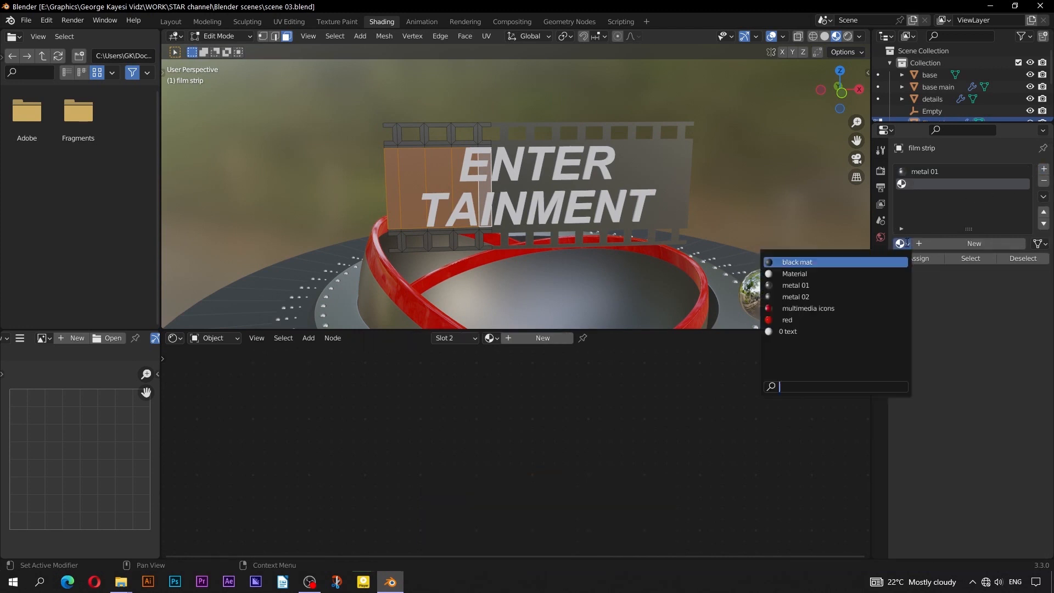
pyautogui.click(798, 319)
pyautogui.click(914, 257)
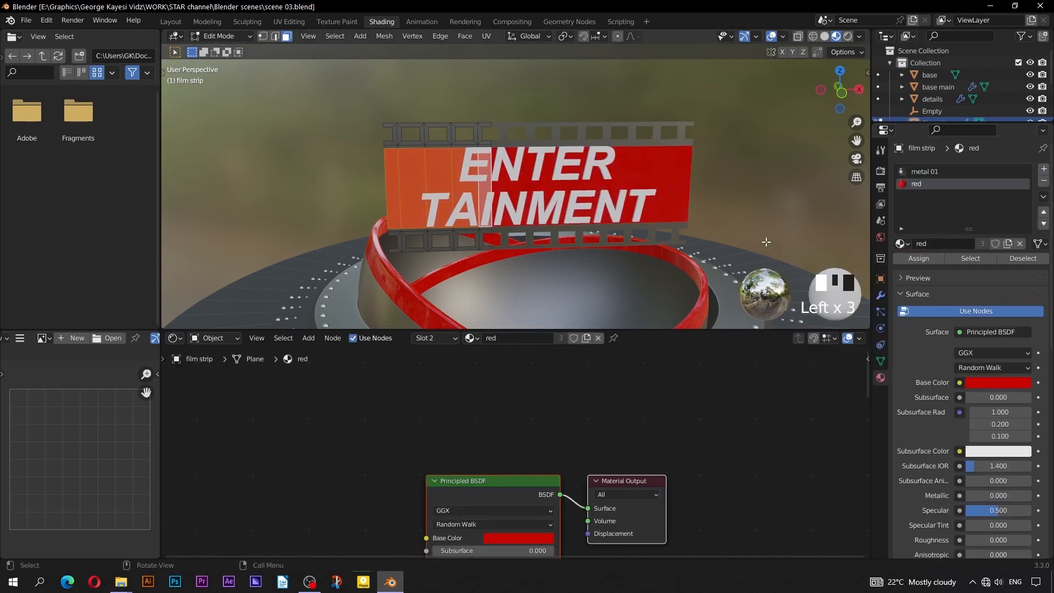
pyautogui.press('Tab')
# - Apply the text material to the ENTERTAINMENT lettering and add the red material in a second slot
pyautogui.moveTo(641, 205); pyautogui.dragTo(439, 230, button='middle')
pyautogui.click(478, 224)
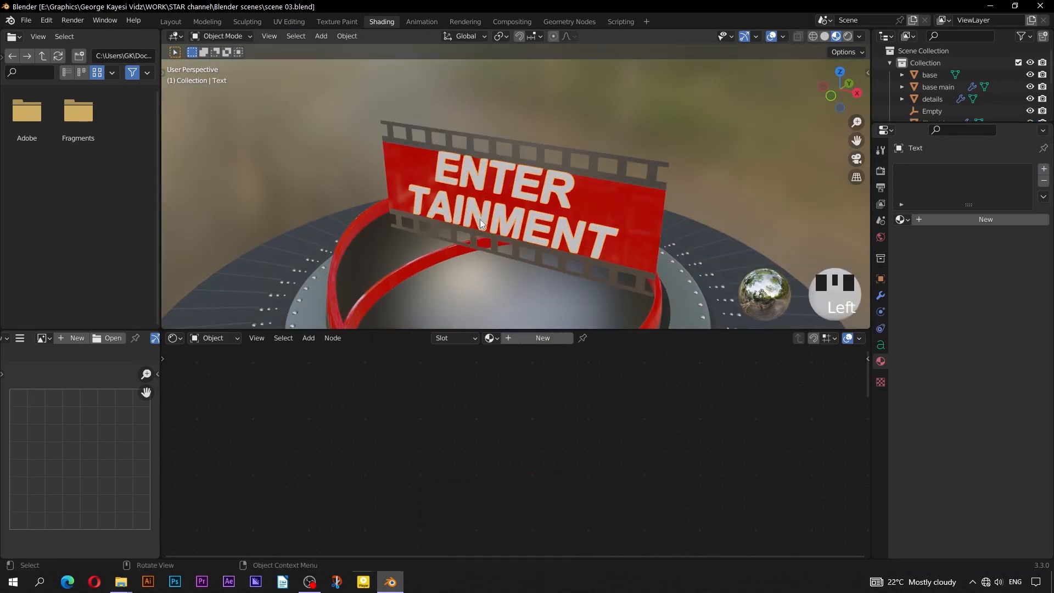
pyautogui.click(901, 219)
pyautogui.click(801, 306)
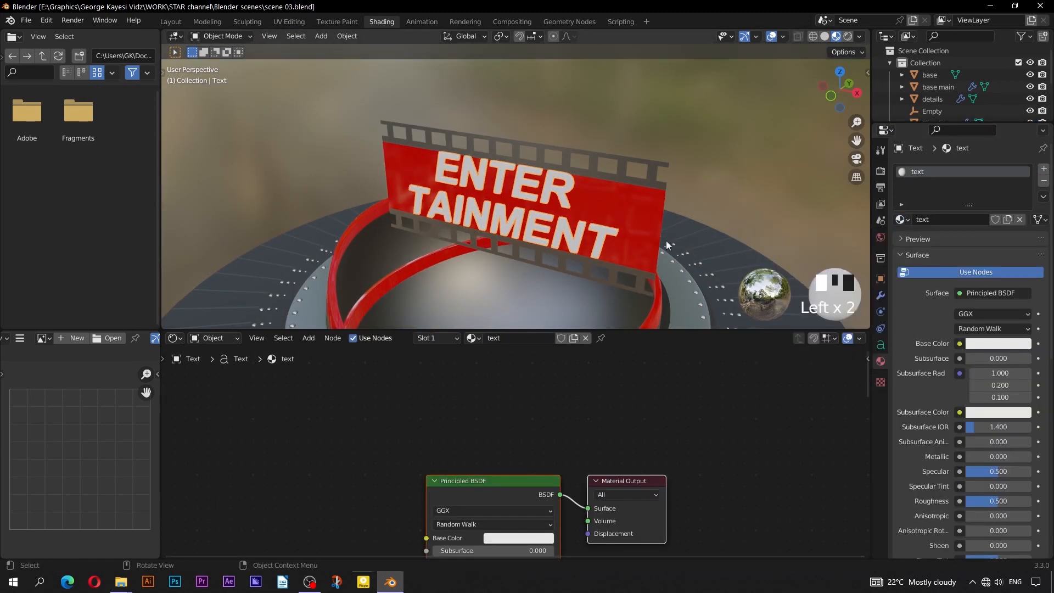
pyautogui.click(1044, 169)
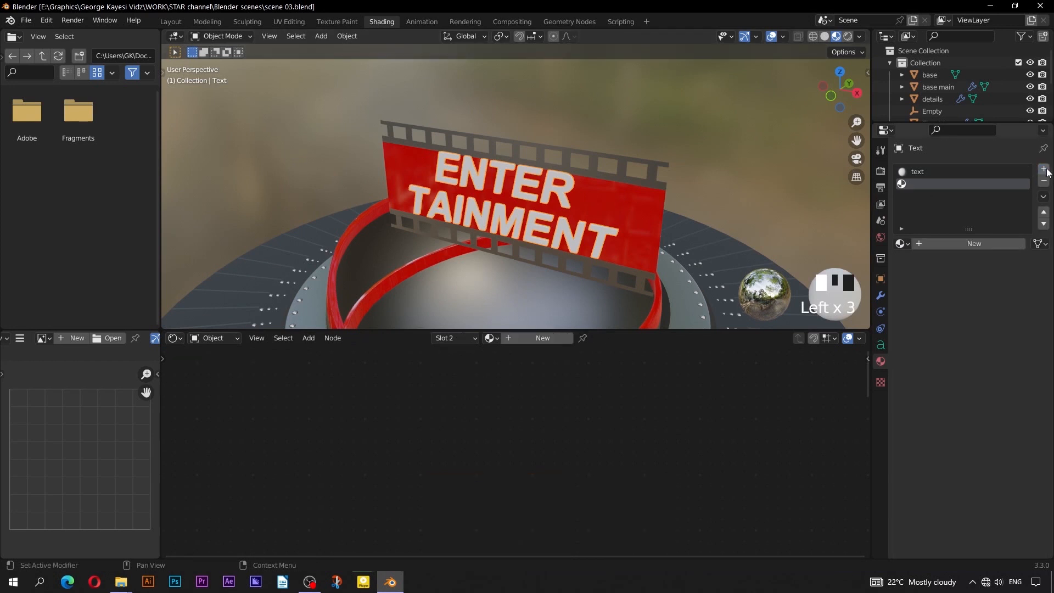
pyautogui.click(901, 243)
pyautogui.click(806, 319)
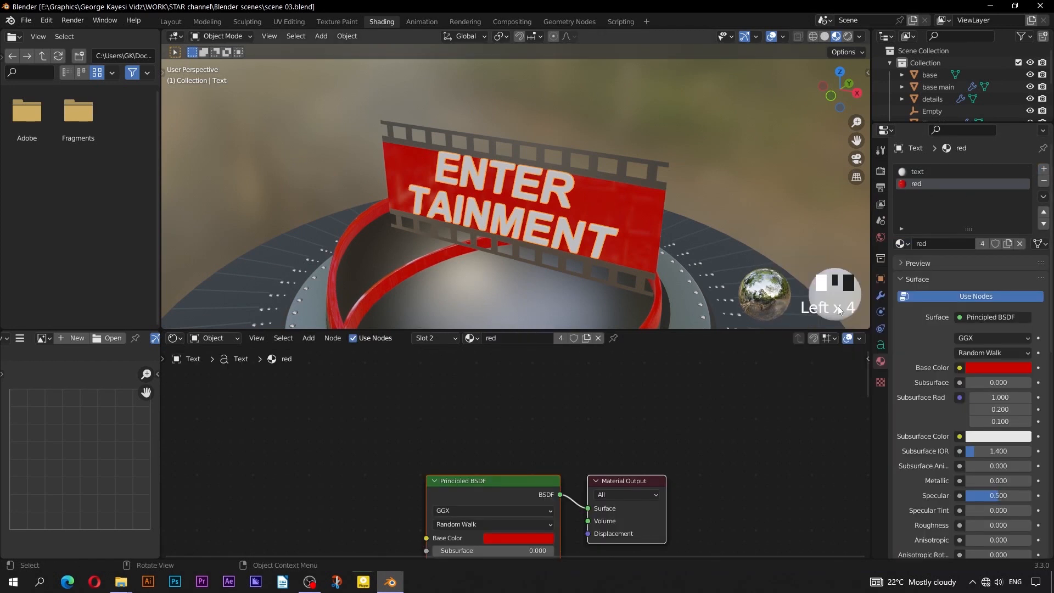
# - Set the rim material offset of the lettering's Solidify modifier to 1
pyautogui.click(881, 296)
pyautogui.click(909, 347)
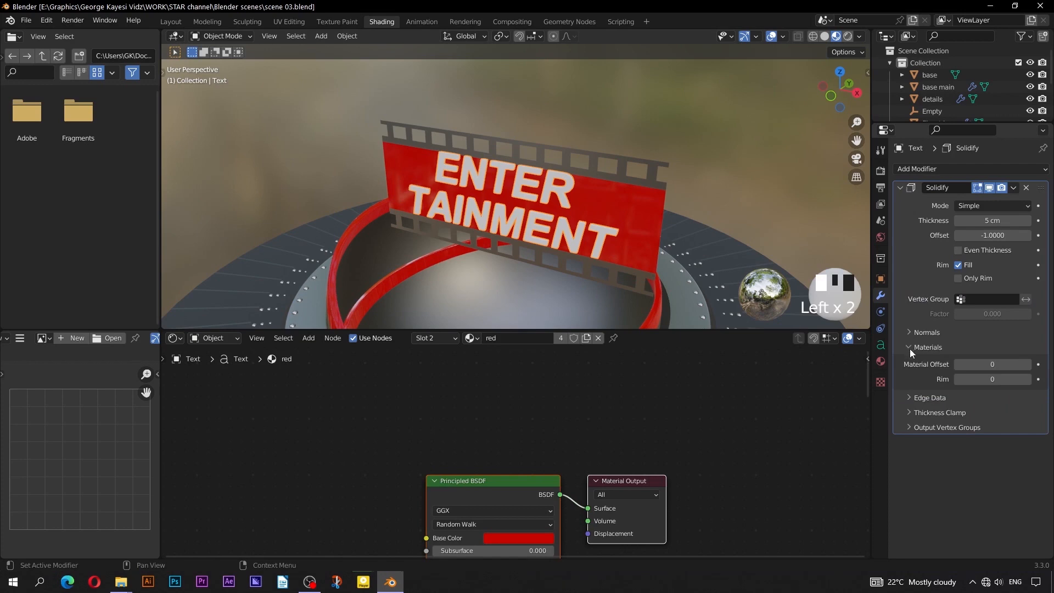
pyautogui.click(1026, 379)
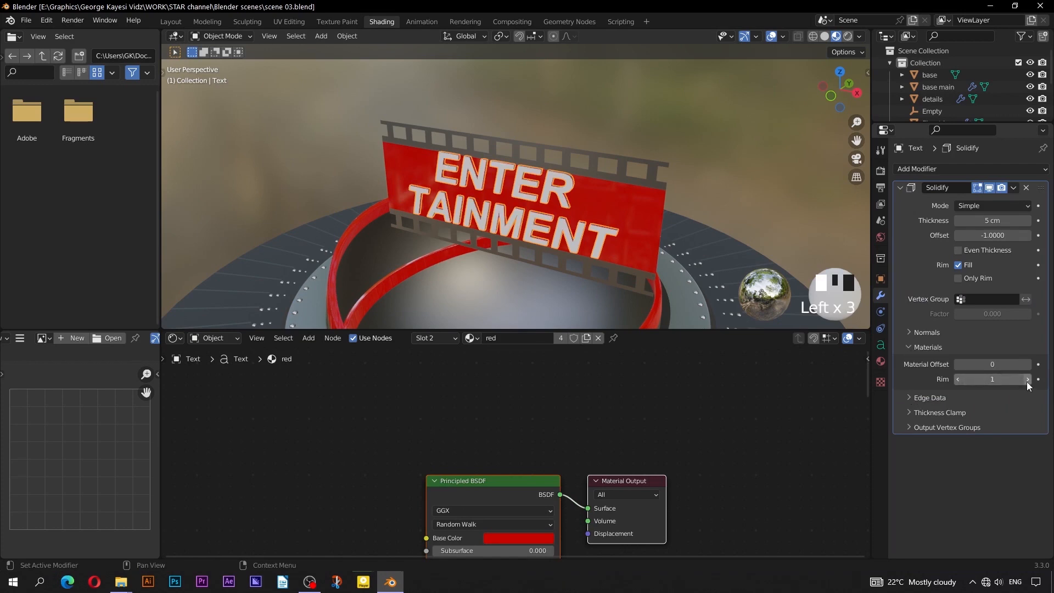
pyautogui.moveTo(667, 206); pyautogui.dragTo(511, 242, button='middle')
pyautogui.scroll(1, 511, 242)
pyautogui.scroll(-4, 510, 242)
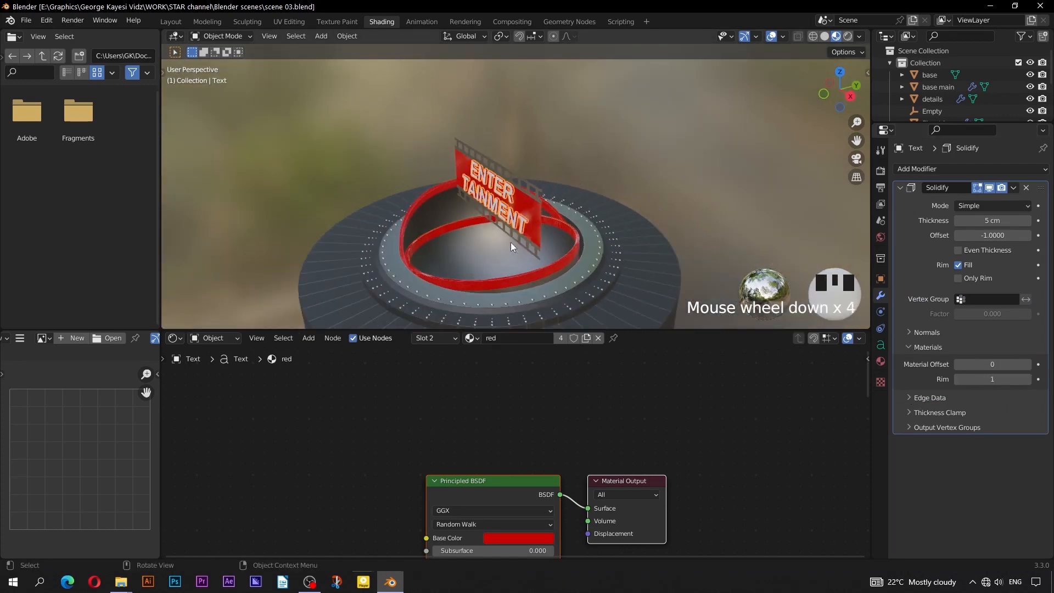
pyautogui.click(419, 180)
pyautogui.keyDown('shift'); pyautogui.moveTo(418, 180); pyautogui.dragTo(451, 225, button='middle'); pyautogui.keyUp('shift')
pyautogui.scroll(2, 510, 253)
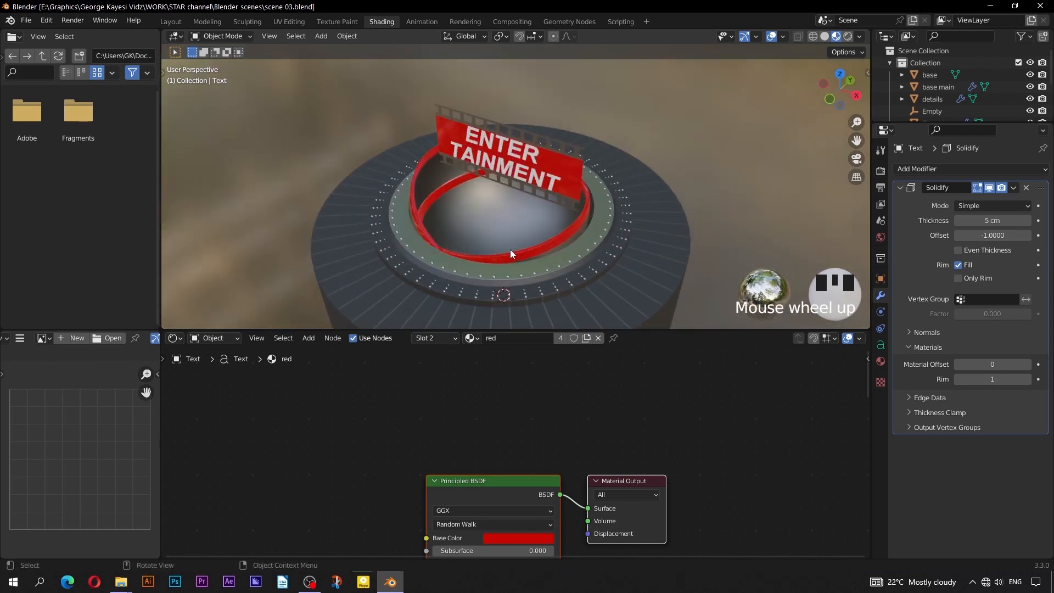
# - Enable Eevee's ambient occlusion and screen space reflections, and turn on high bit depth for shadows
pyautogui.click(881, 170)
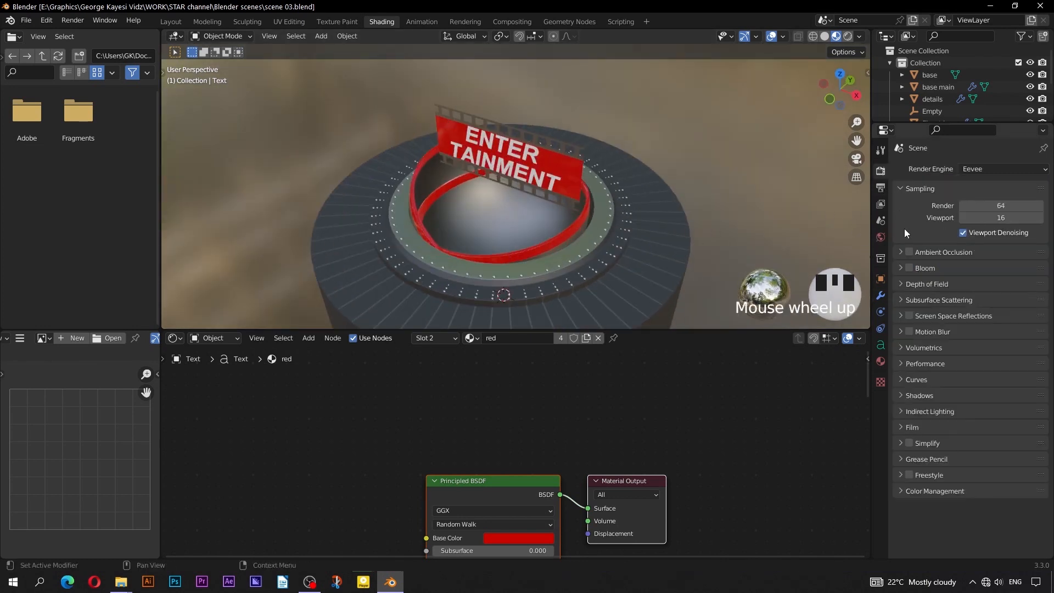
pyautogui.click(909, 252)
pyautogui.click(909, 316)
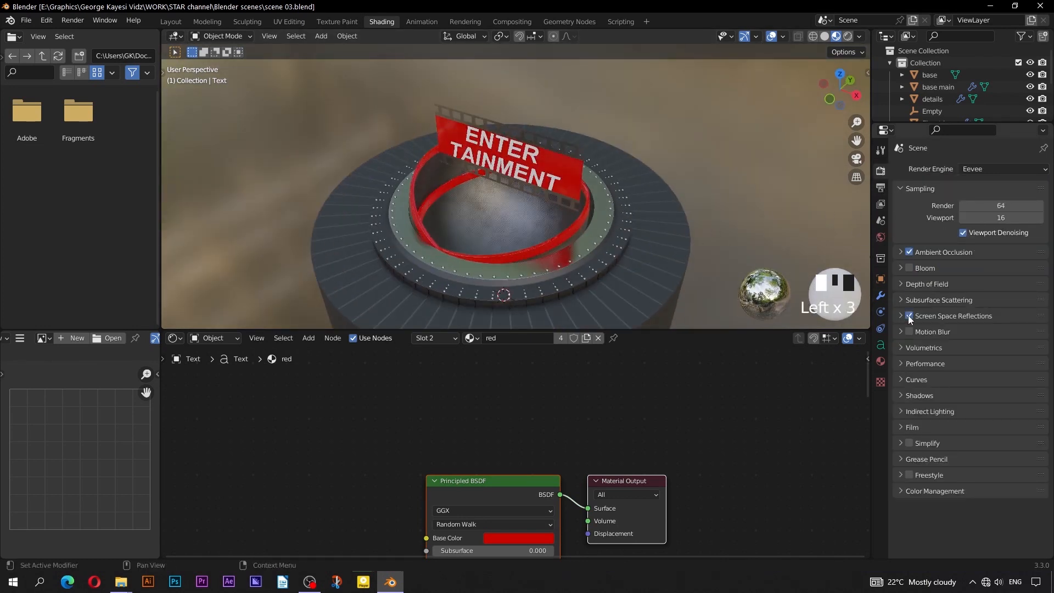
pyautogui.click(897, 395)
pyautogui.click(959, 439)
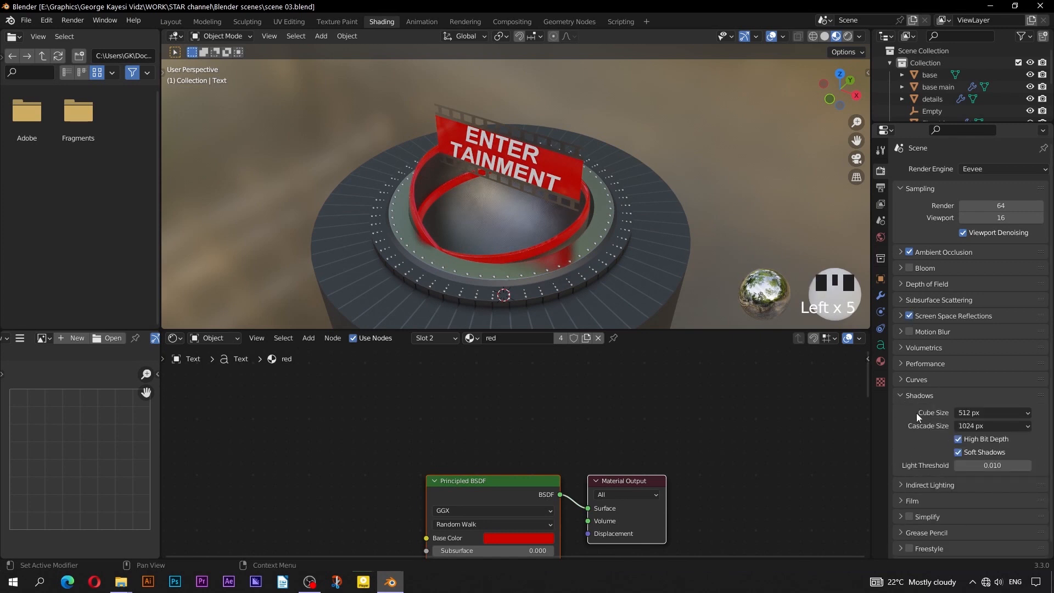
pyautogui.click(904, 393)
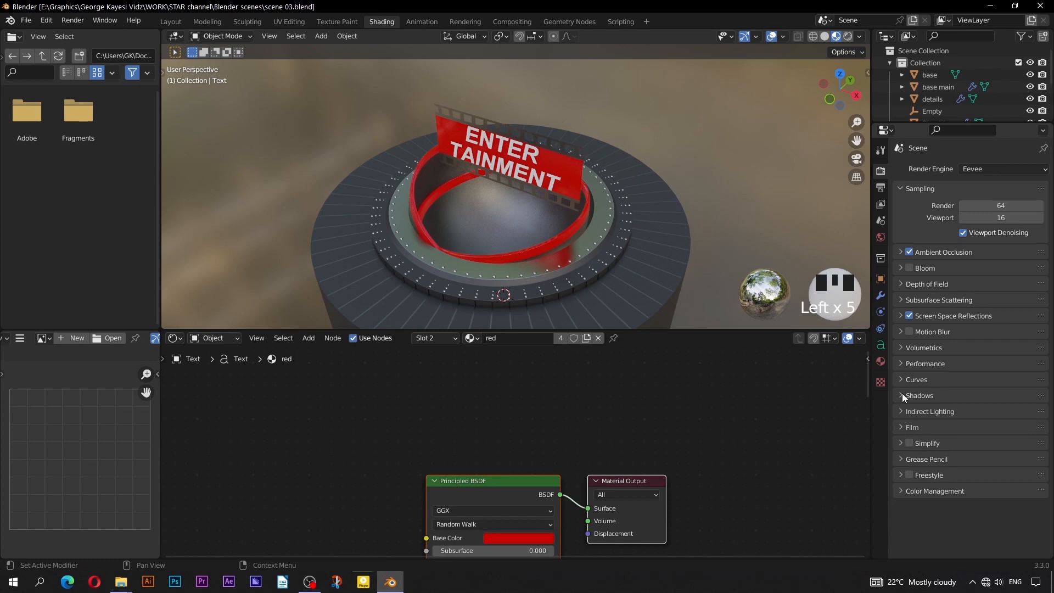
# - Separate the multimedia icons mesh beneath the base into individual objects by loose parts
pyautogui.moveTo(448, 187); pyautogui.dragTo(453, 172, button='middle')
pyautogui.scroll(2, 509, 201)
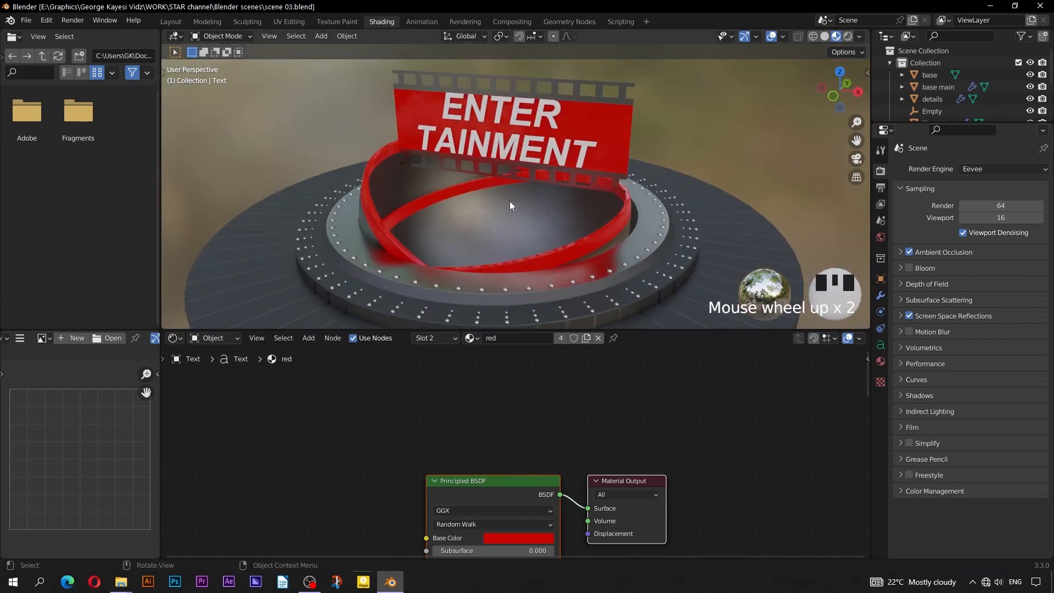
pyautogui.keyDown('shift'); pyautogui.moveTo(509, 201); pyautogui.dragTo(540, 224, button='middle'); pyautogui.keyUp('shift')
pyautogui.scroll(2, 560, 240)
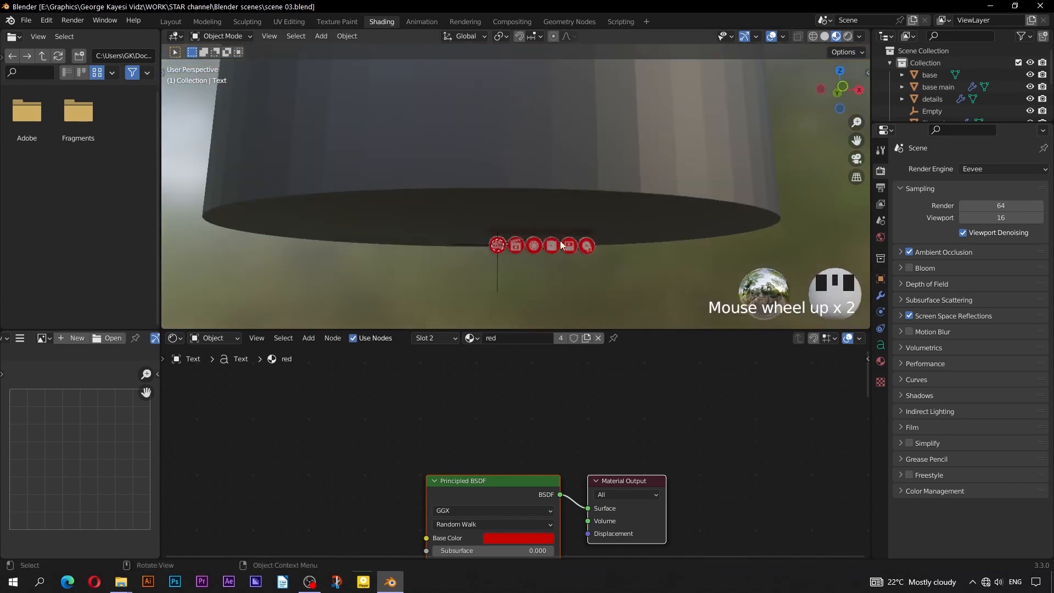
pyautogui.click(581, 247)
pyautogui.press('KP_1')
pyautogui.scroll(2, 576, 253)
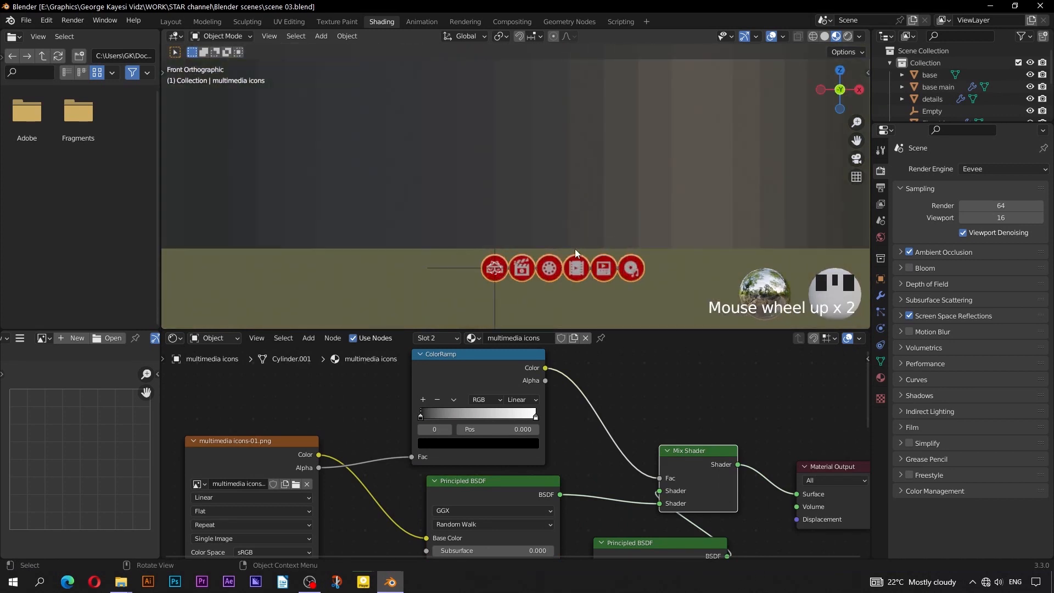
pyautogui.keyDown('shift'); pyautogui.moveTo(575, 248); pyautogui.dragTo(551, 223, button='middle'); pyautogui.keyUp('shift')
pyautogui.scroll(2, 528, 225)
pyautogui.press('KP_Decimal')
pyautogui.scroll(3, 524, 197)
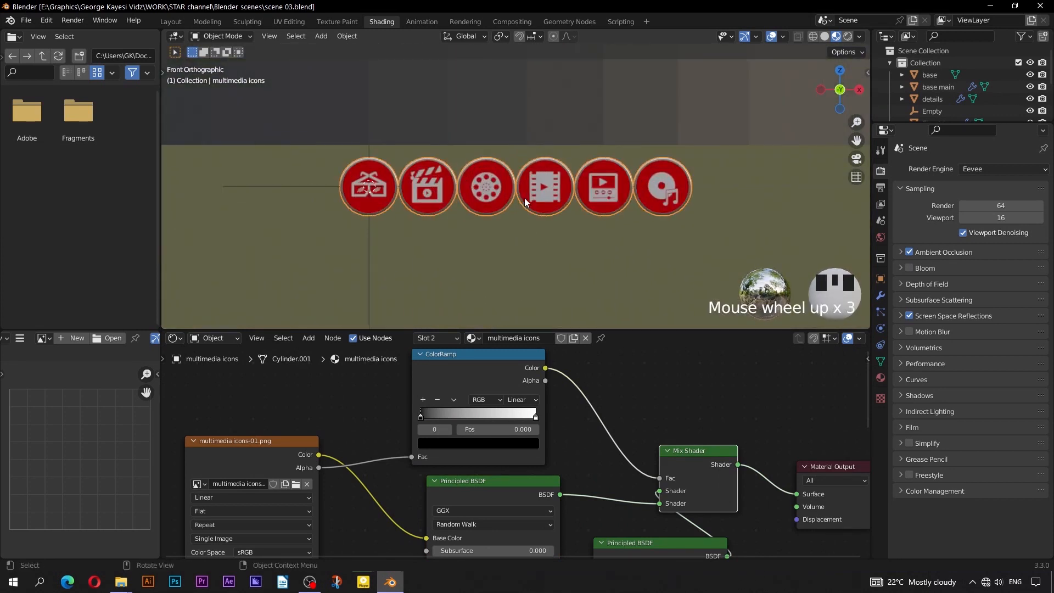
pyautogui.press('Tab')
pyautogui.press('a')
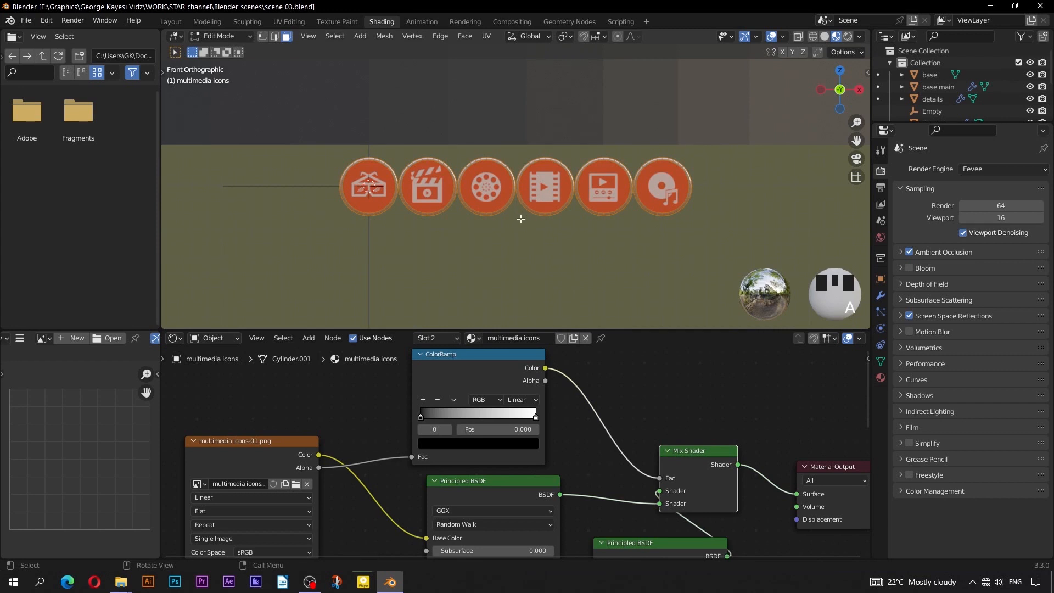
pyautogui.press('p')
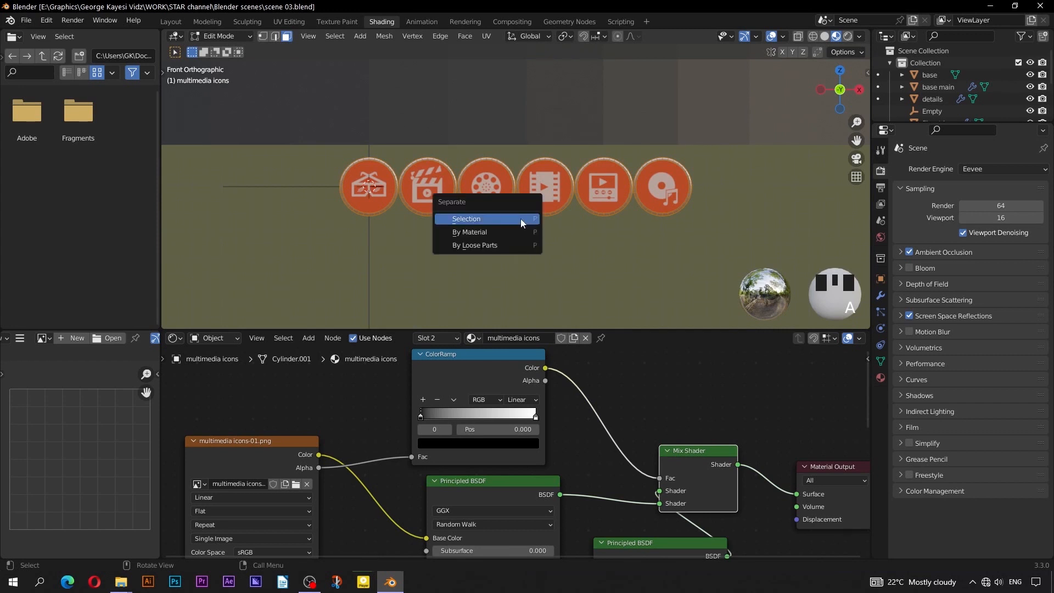
pyautogui.click(506, 248)
# - Enlarge the outliner, collapse the multimedia icons set collection and return to Object Mode
pyautogui.moveTo(961, 124); pyautogui.dragTo(958, 325)
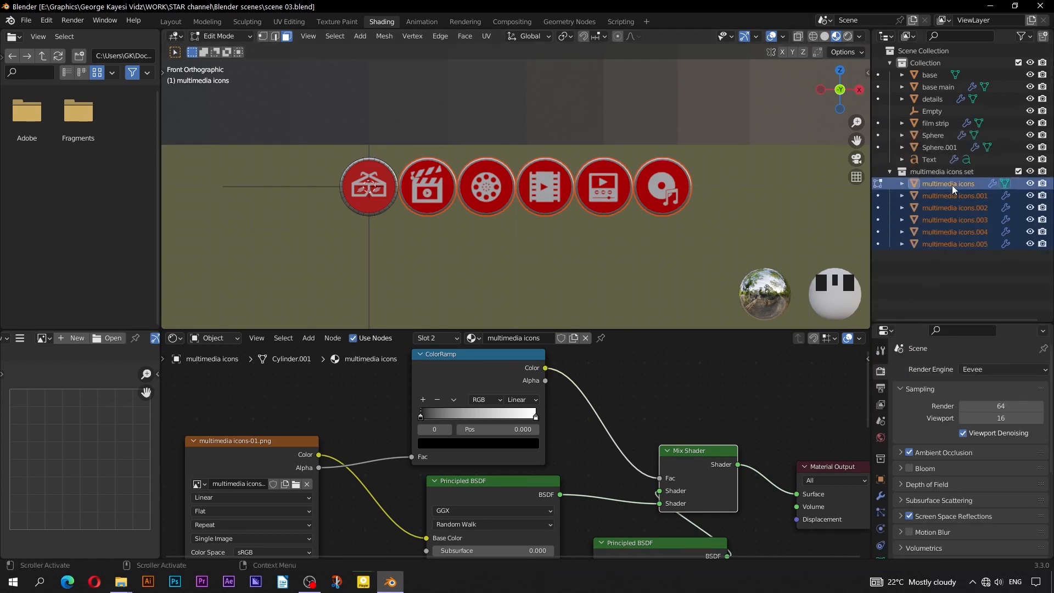
pyautogui.click(890, 172)
pyautogui.press('Tab')
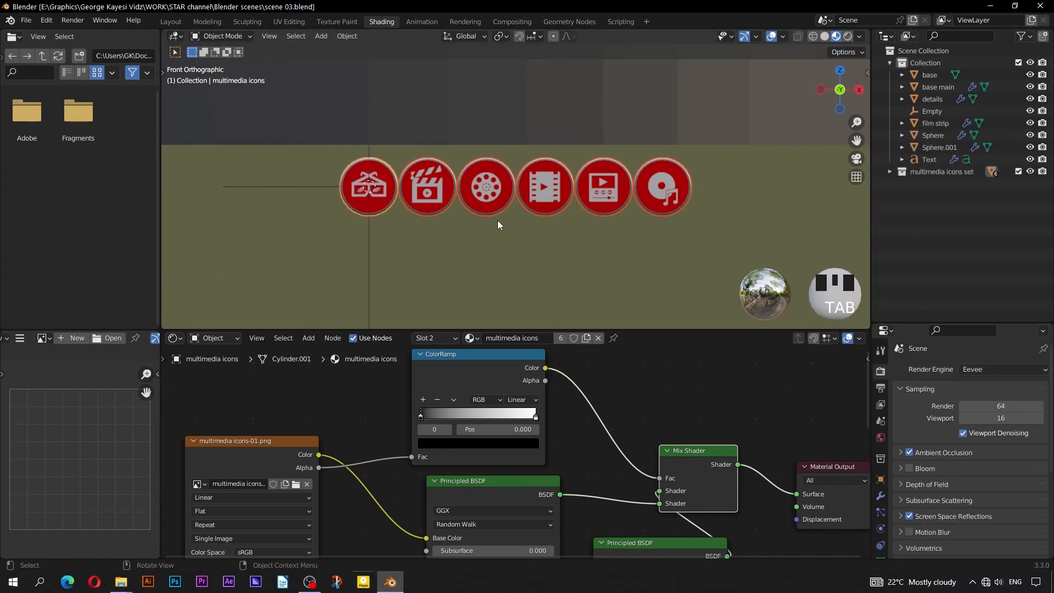
# - Snap the 3D cursor to the world origin
pyautogui.scroll(-3, 497, 219)
pyautogui.moveTo(498, 262); pyautogui.dragTo(507, 200, button='middle')
pyautogui.hotkey('shift', 's')
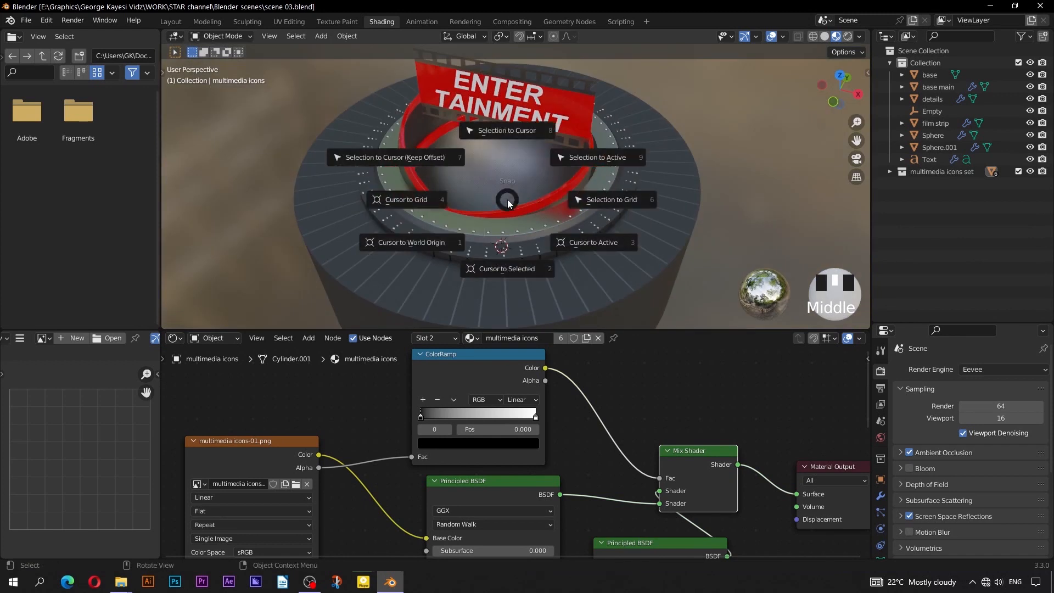
pyautogui.click(420, 246)
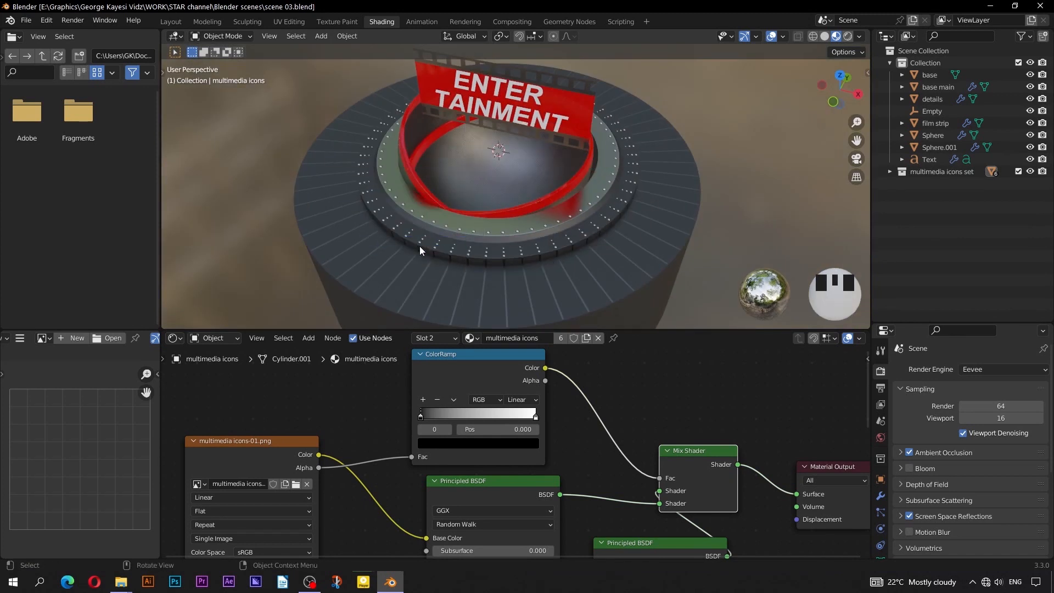
# - Add a mesh circle with 32 vertices and a 275 cm radius to the main collection at the world origin
pyautogui.click(924, 62)
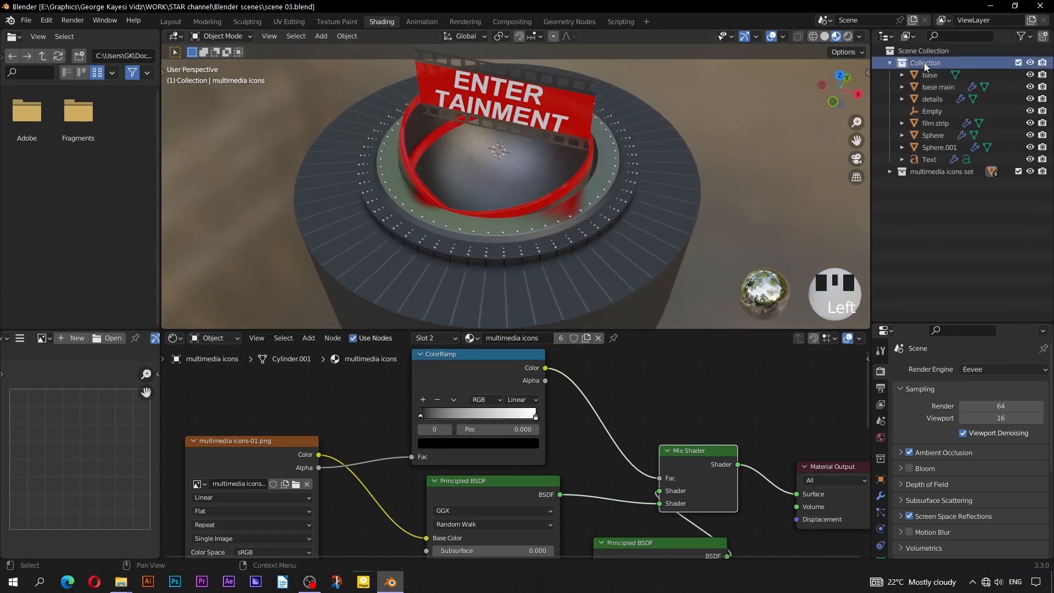
pyautogui.click(327, 38)
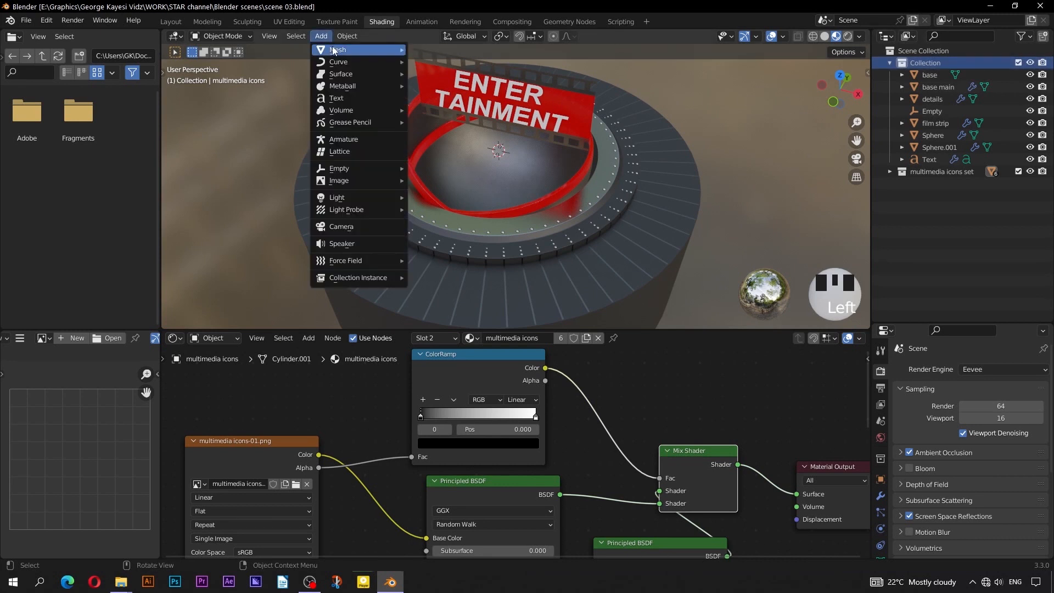
pyautogui.moveTo(332, 46)
pyautogui.click(441, 75)
pyautogui.click(212, 320)
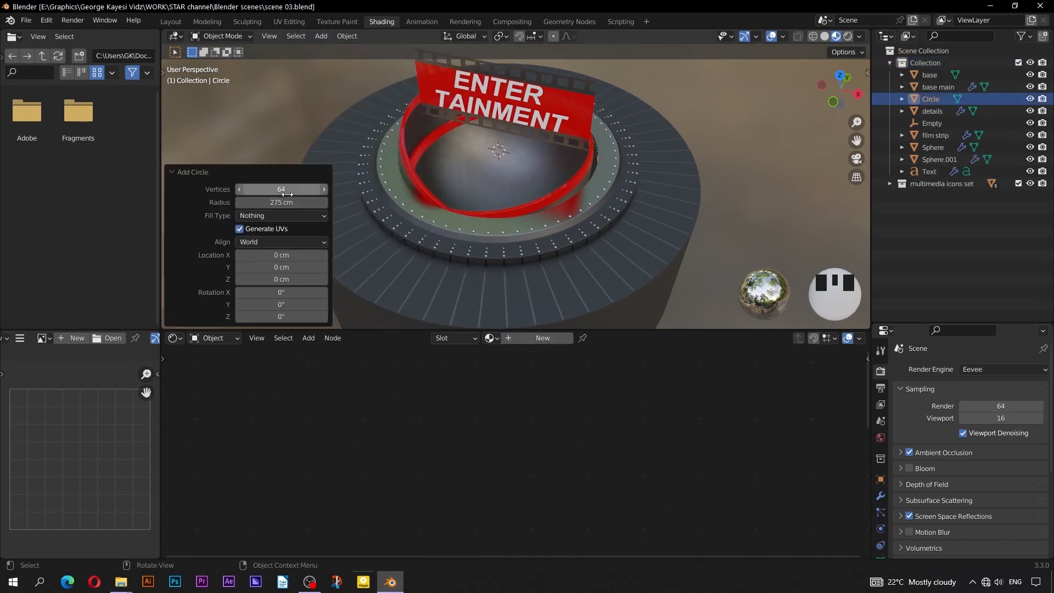
pyautogui.click(281, 189)
pyautogui.write('32')
pyautogui.press('Return')
pyautogui.click(173, 172)
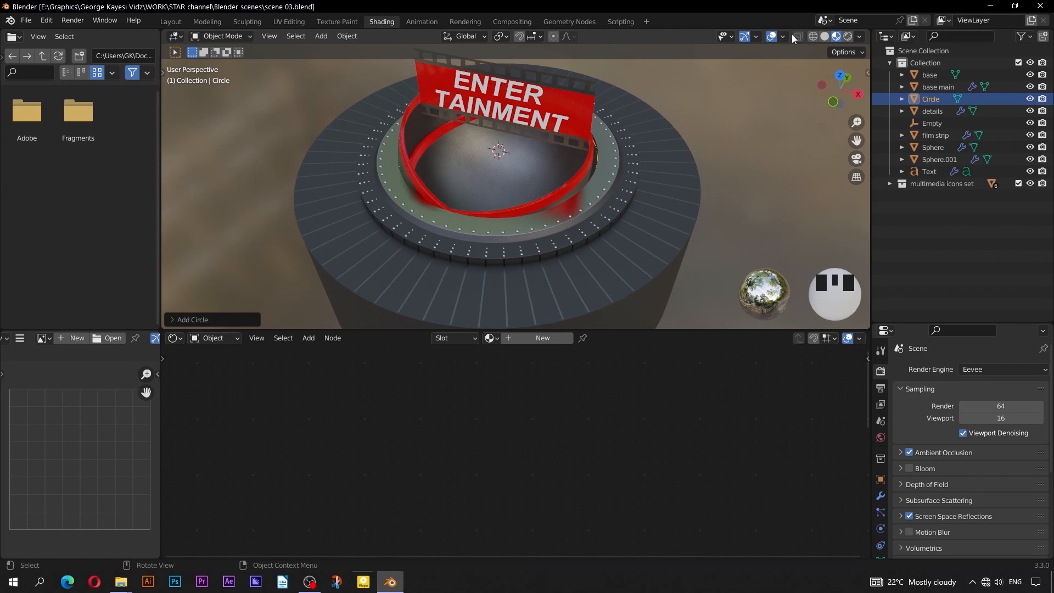
# - Isolate the circle in solid shading from the top and fill it with a face
pyautogui.doubleClick(827, 35)
pyautogui.press('KP_7')
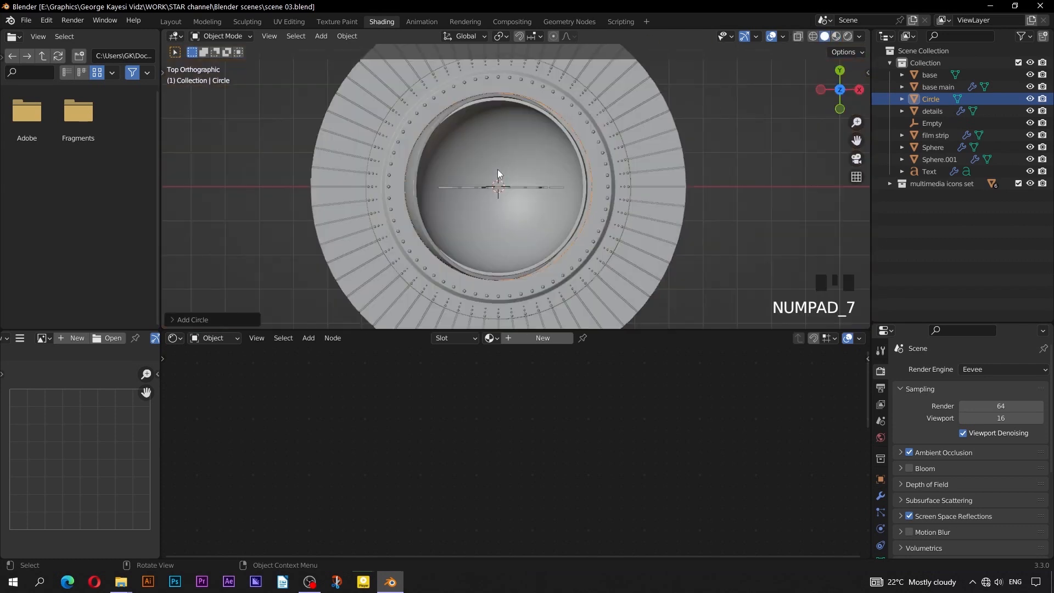
pyautogui.scroll(2, 500, 178)
pyautogui.press('Tab')
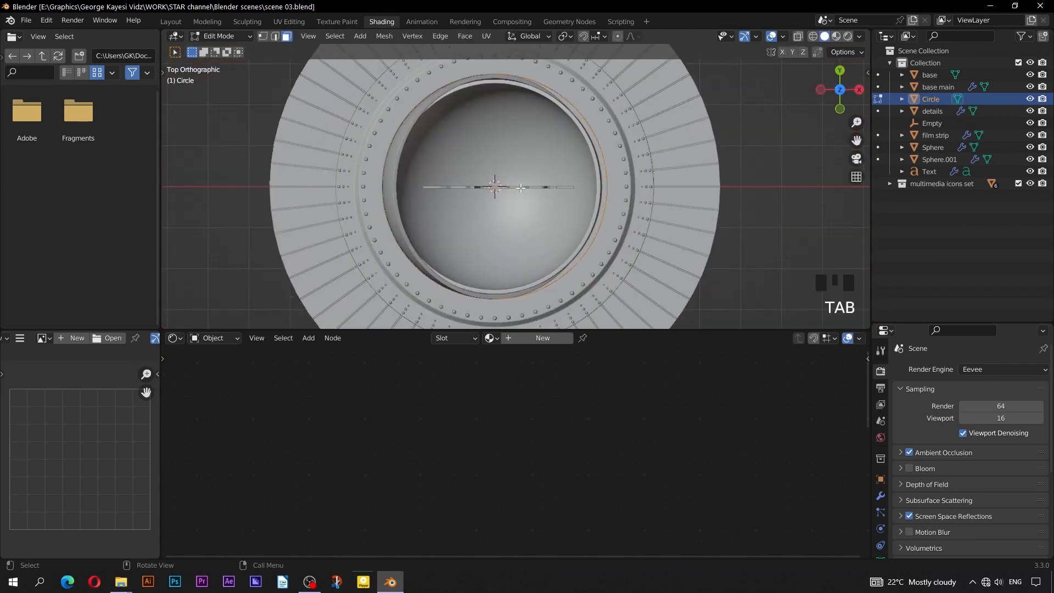
pyautogui.press('KP_Divide')
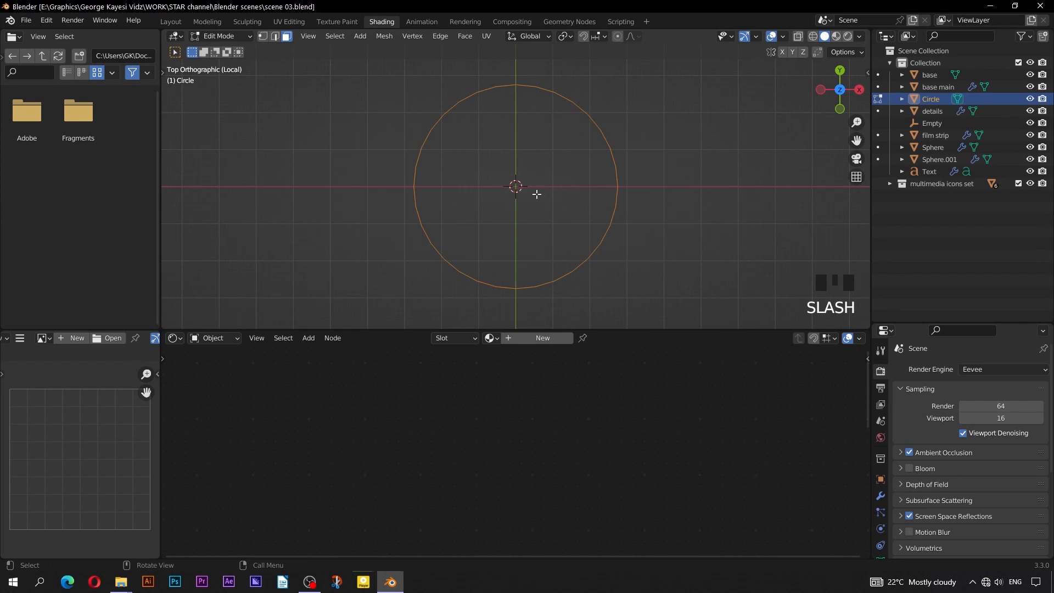
pyautogui.press('f')
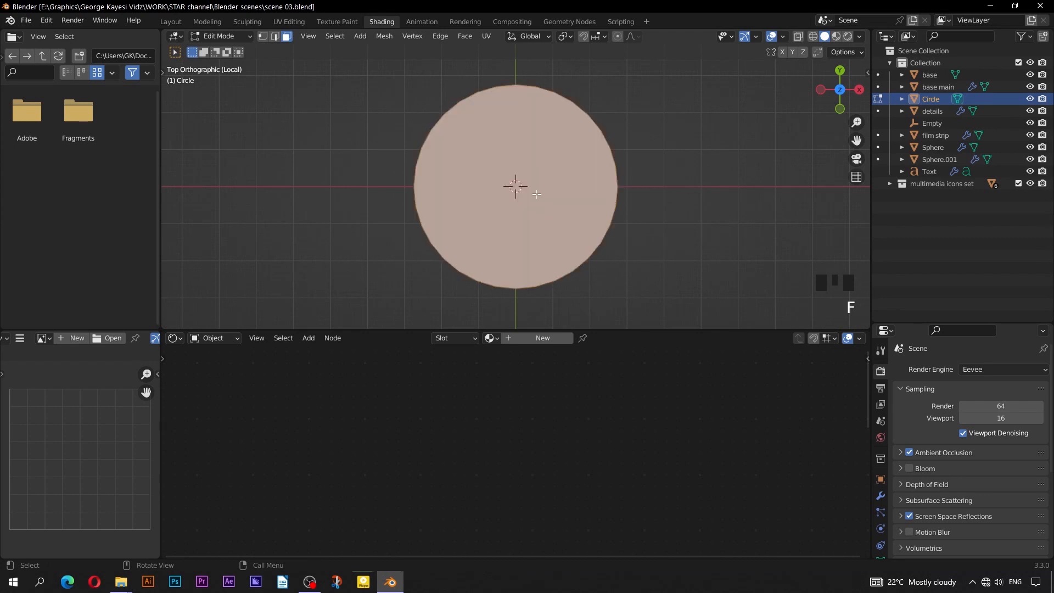
# - Scale the circle's face down slightly to fit inside the central ring and leave the isolated view
pyautogui.press('s')
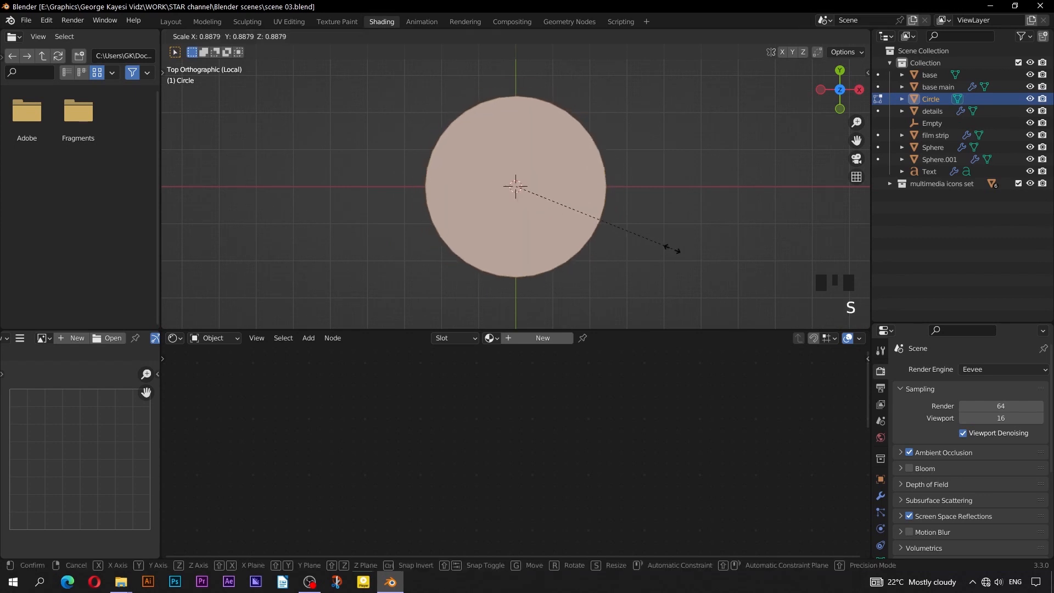
pyautogui.click(662, 243)
pyautogui.press('KP_Divide')
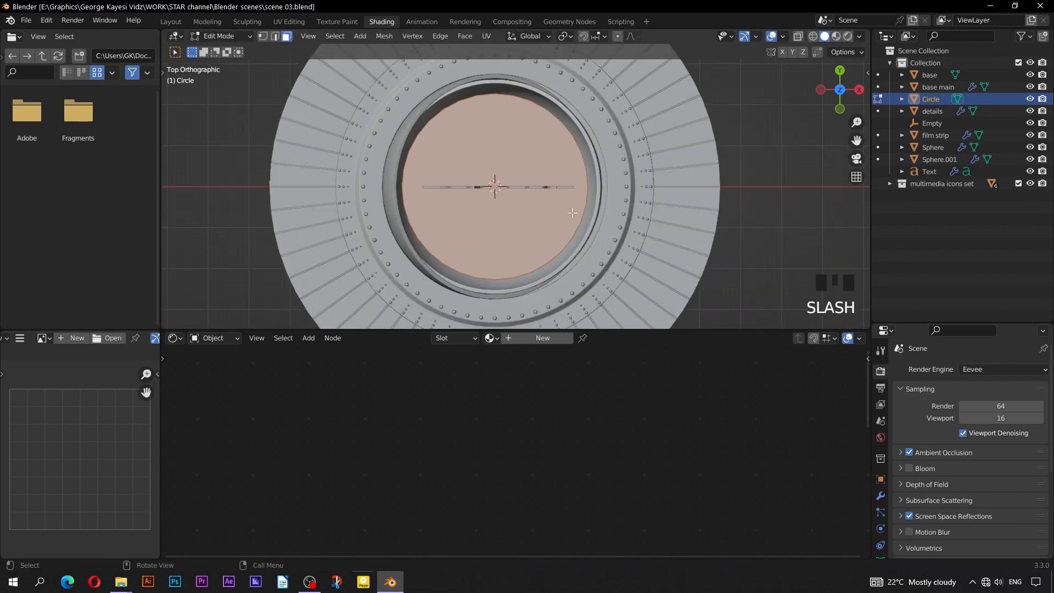
pyautogui.moveTo(572, 212); pyautogui.dragTo(556, 152, button='middle')
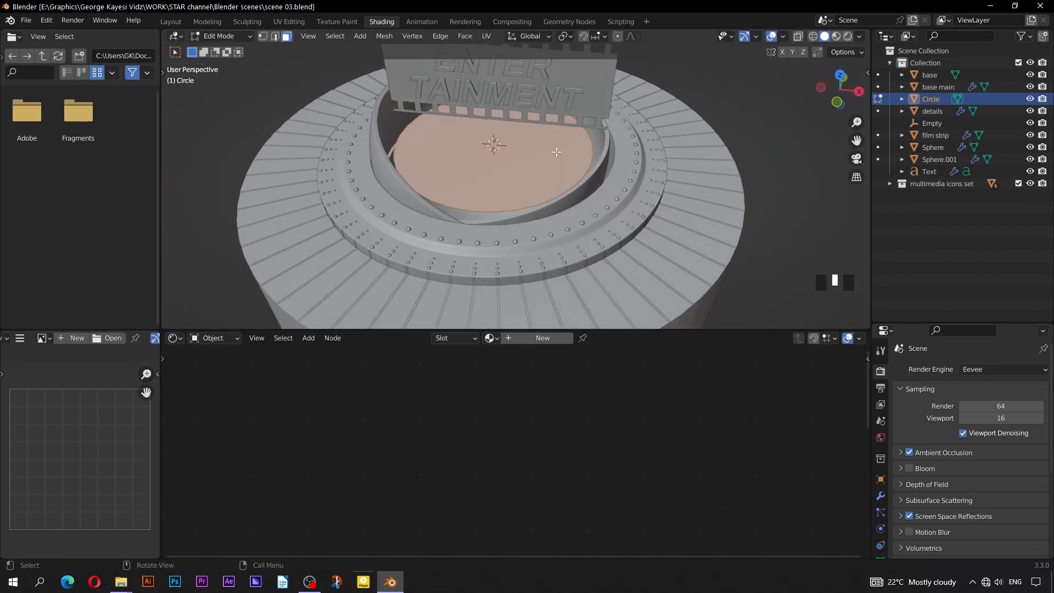
# - Return to Object Mode and rename the circle object as icons holder
pyautogui.press('Tab')
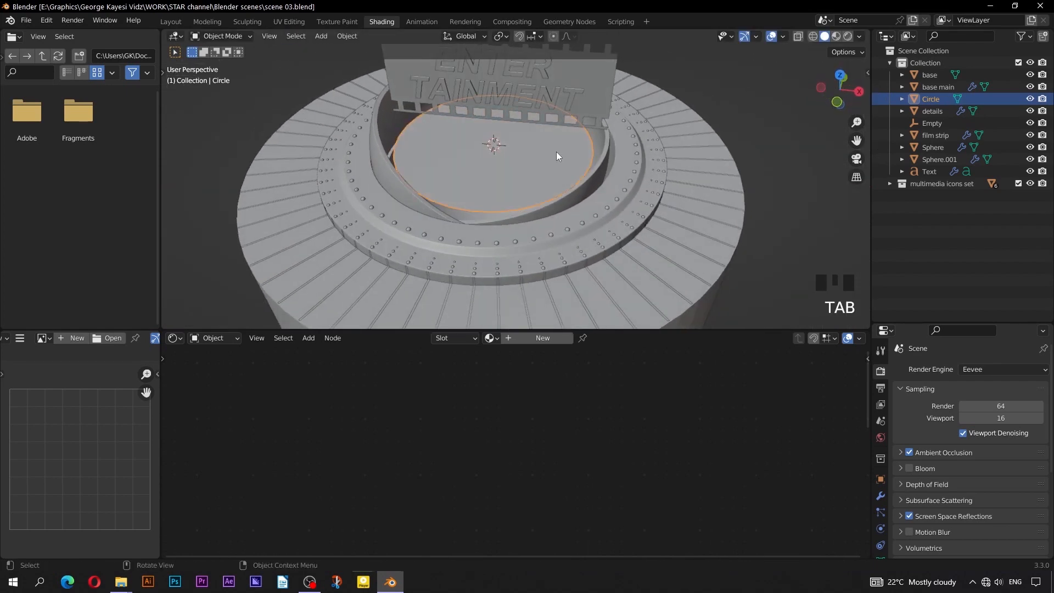
pyautogui.doubleClick(934, 98)
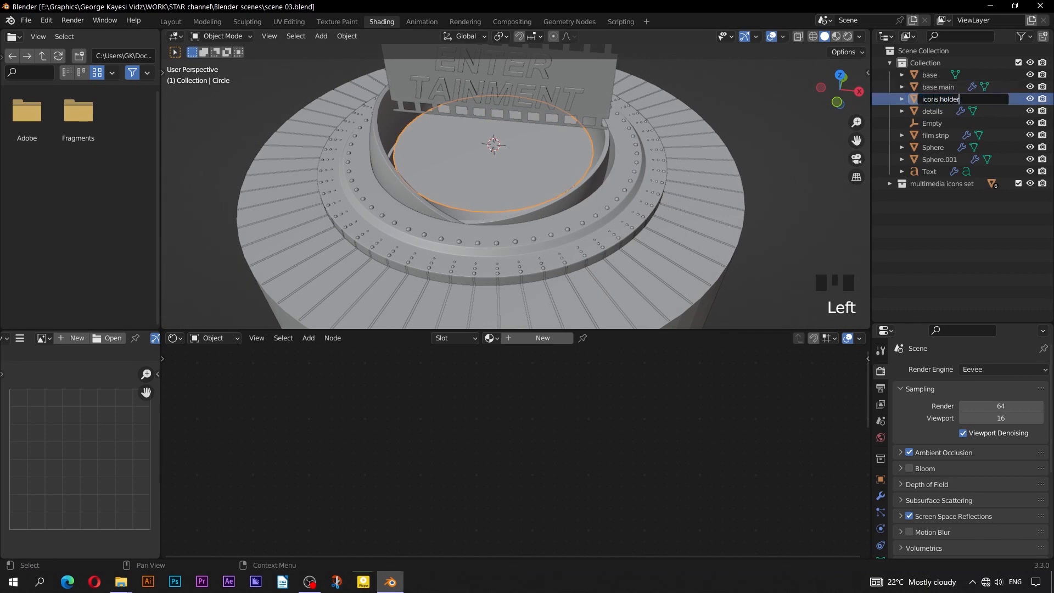
pyautogui.press('Return')
# - Switch the shader editor area to the Geometry Node Editor and create a node group named icons holder for the circle
pyautogui.click(174, 338)
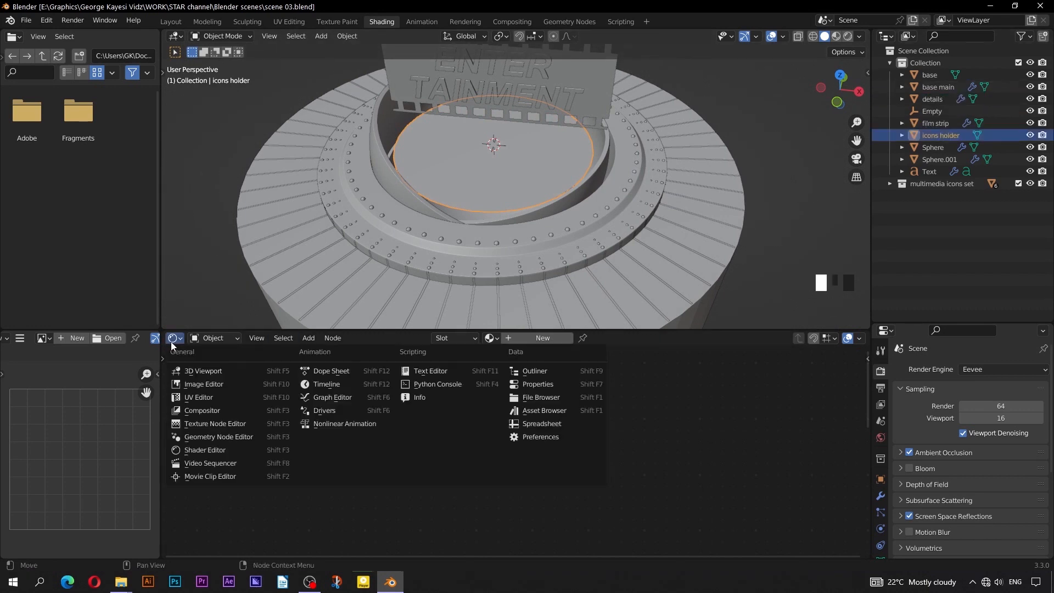
pyautogui.click(215, 438)
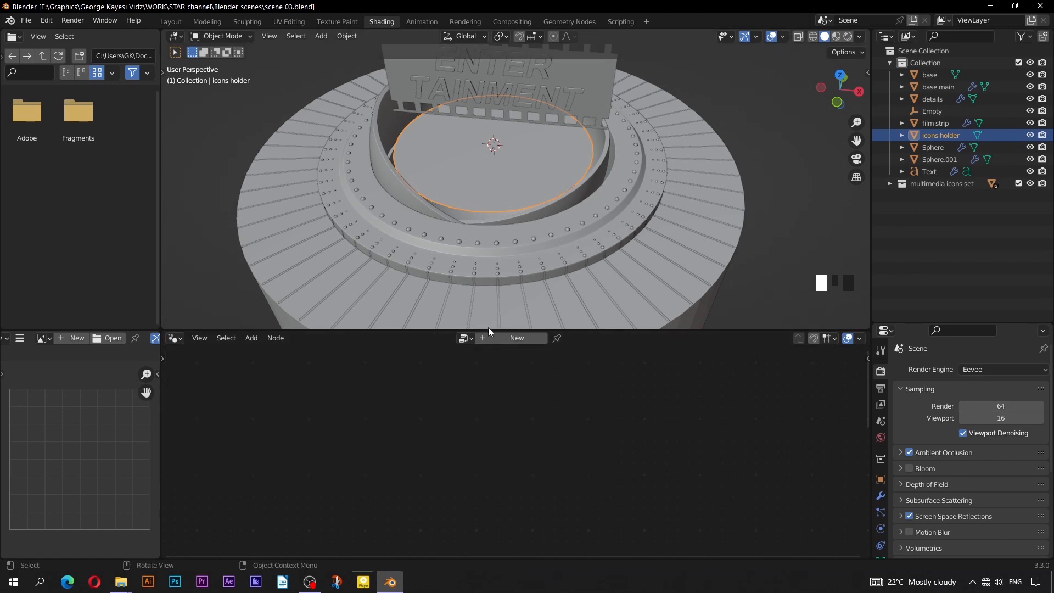
pyautogui.click(507, 339)
pyautogui.doubleClick(507, 343)
pyautogui.write('icons')
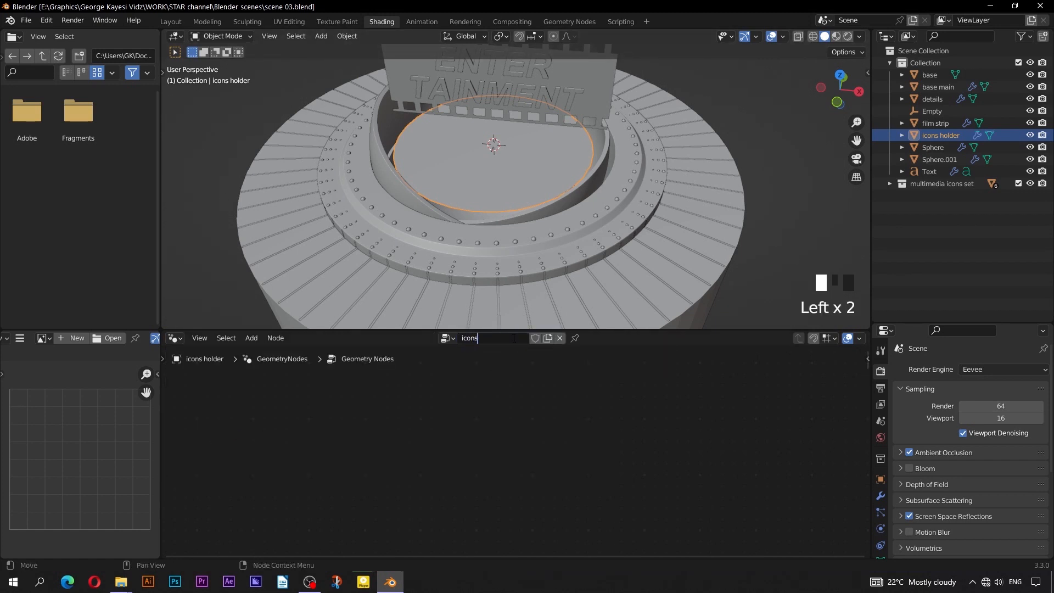
pyautogui.write(' holder')
pyautogui.press('Return')
pyautogui.press('Home')
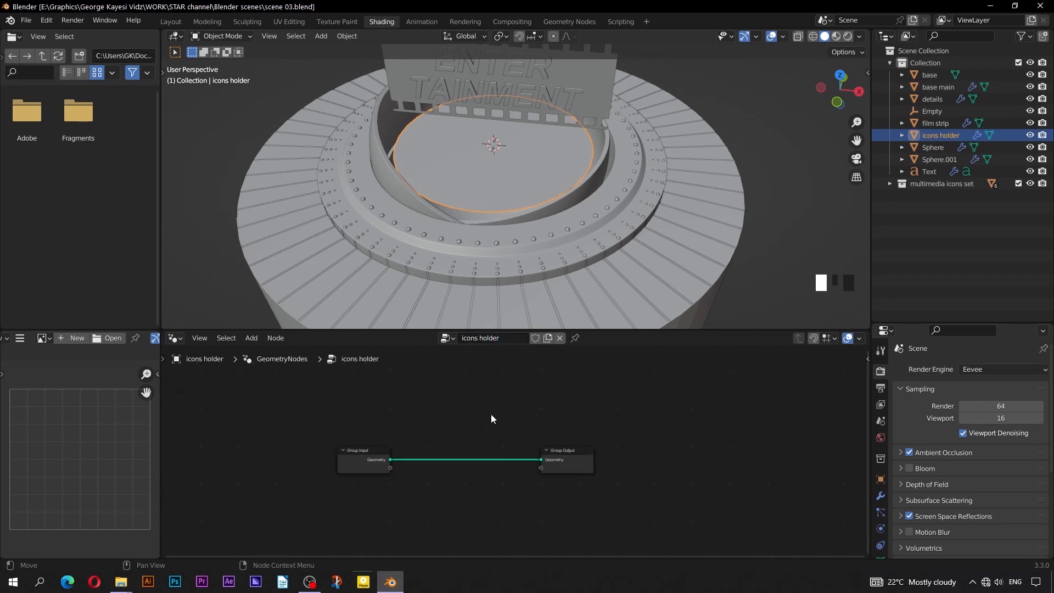
# - Insert a Distribute Points on Faces node between Group Input and Group Output, and space the nodes apart
pyautogui.moveTo(467, 330); pyautogui.dragTo(467, 229)
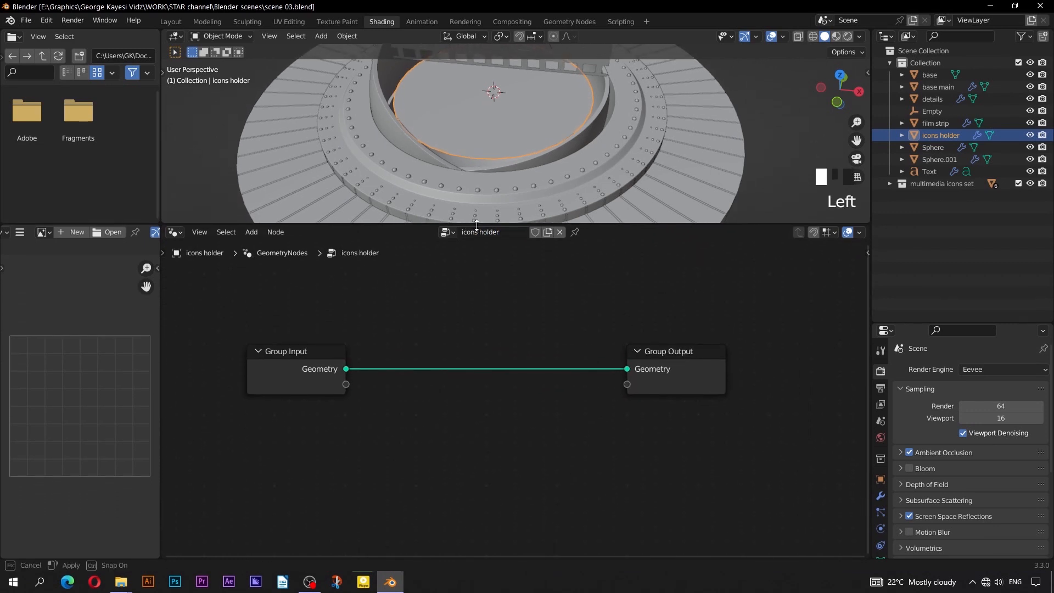
pyautogui.moveTo(483, 146)
pyautogui.mouseDown(button='middle')
pyautogui.moveTo(477, 169)
pyautogui.moveTo(478, 160)
pyautogui.mouseUp(button='middle')
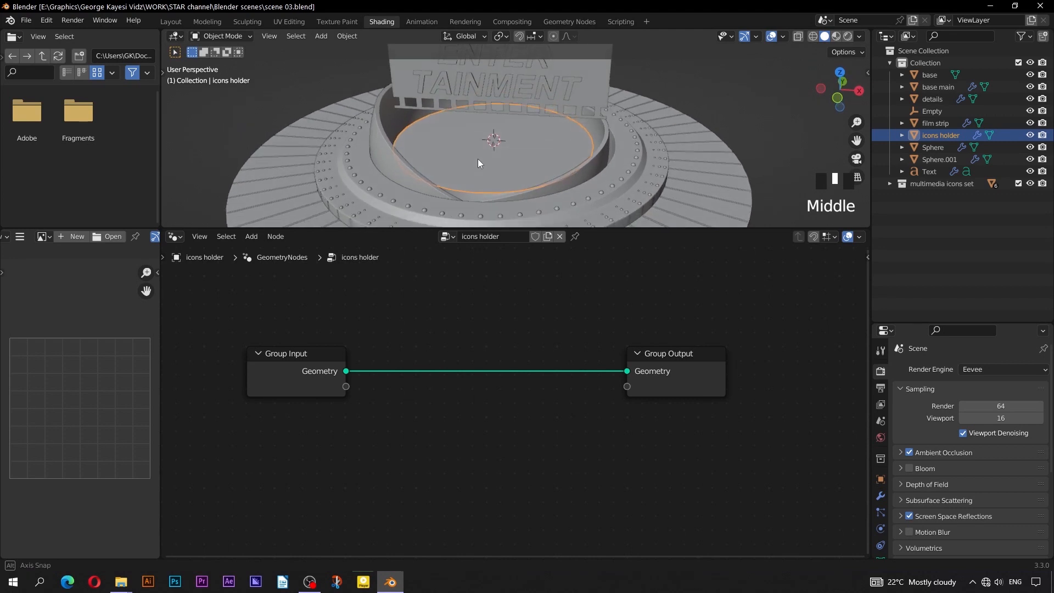
pyautogui.click(251, 236)
pyautogui.write('distrib')
pyautogui.press('Return')
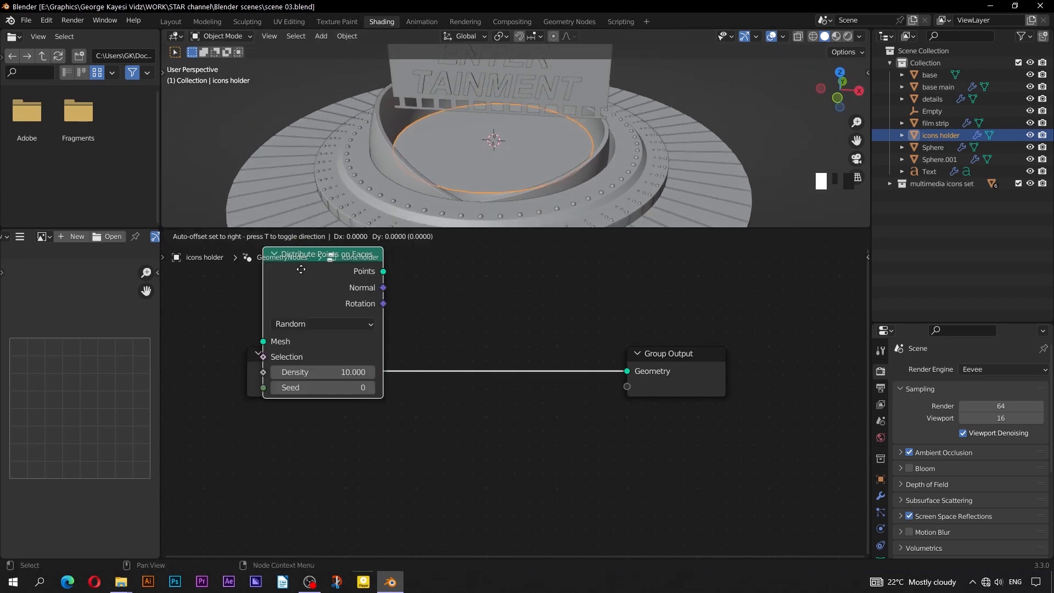
pyautogui.click(357, 357)
pyautogui.moveTo(335, 354); pyautogui.dragTo(297, 357)
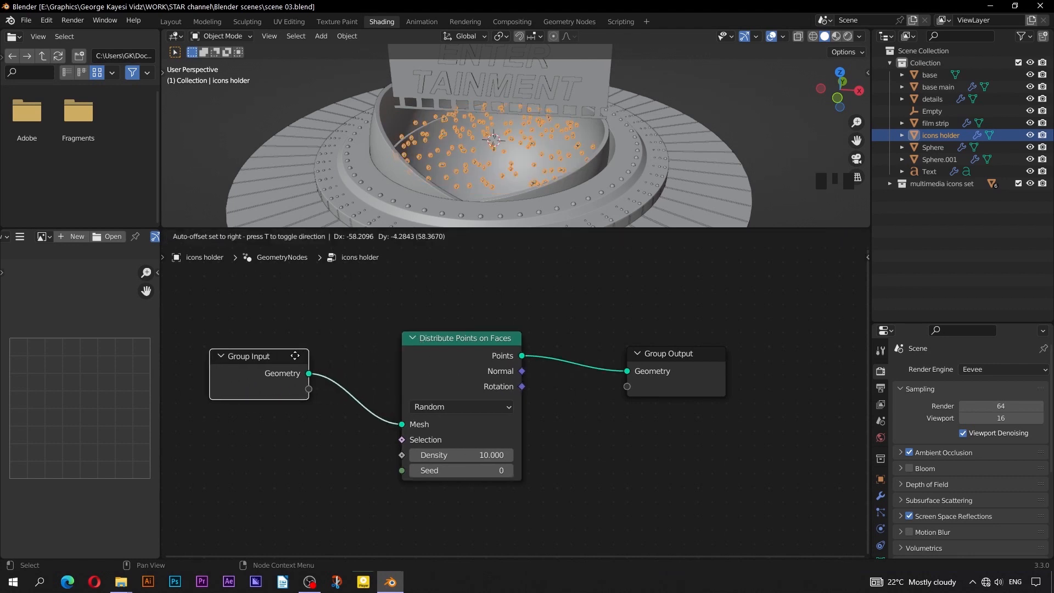
pyautogui.moveTo(680, 351); pyautogui.dragTo(750, 354)
pyautogui.moveTo(462, 338); pyautogui.dragTo(435, 327)
# - Insert an Instance on Points node between Distribute Points on Faces and Group Output
pyautogui.click(252, 236)
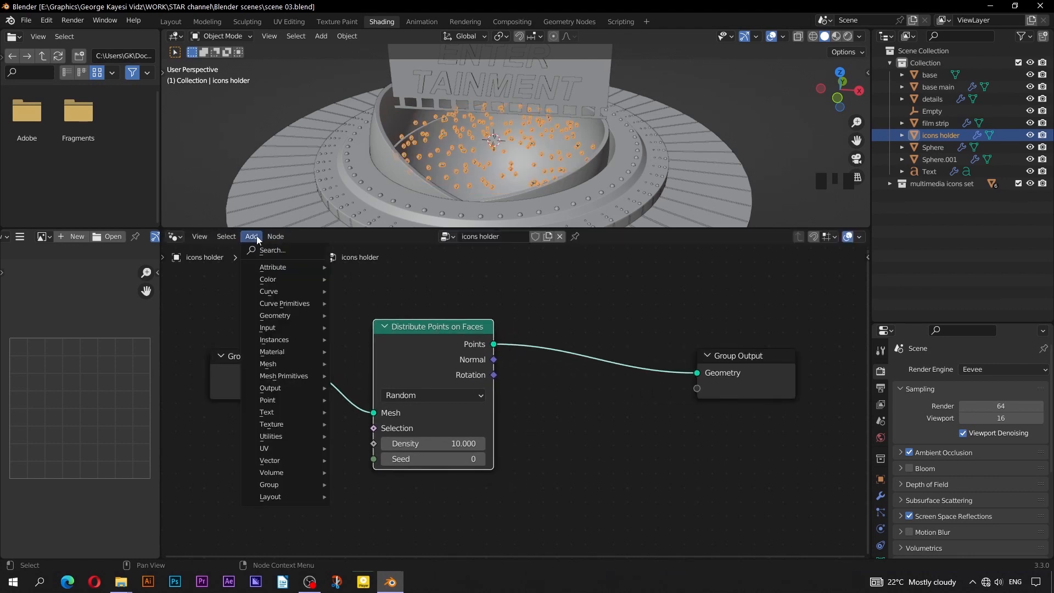
pyautogui.click(267, 250)
pyautogui.write('inst')
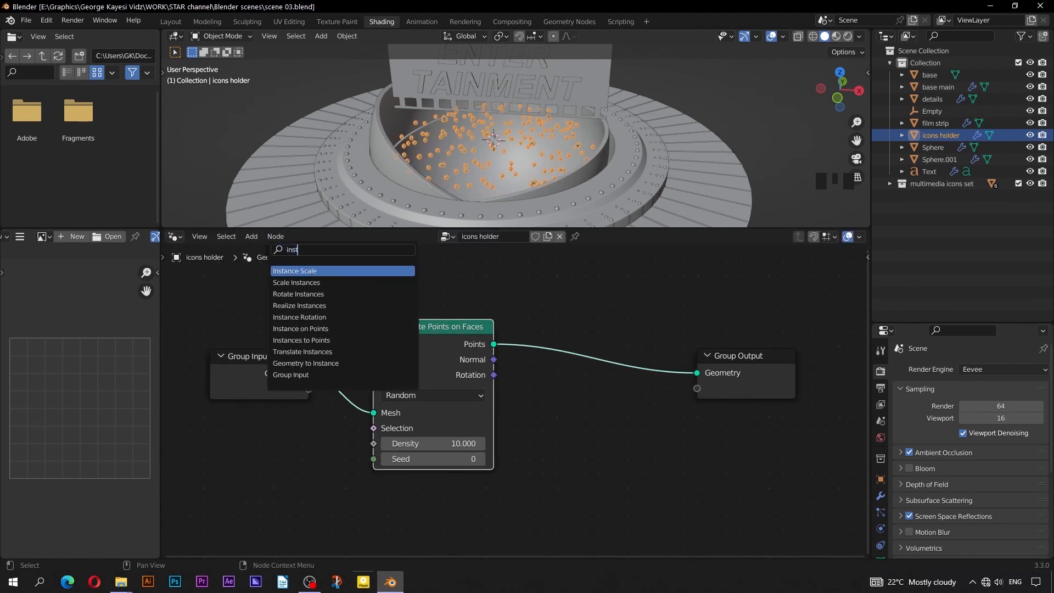
pyautogui.press('Down')
pyautogui.press('Down')
pyautogui.press('Down')
pyautogui.press('Down')
pyautogui.press('Down')
pyautogui.press('Return')
pyautogui.click(562, 383)
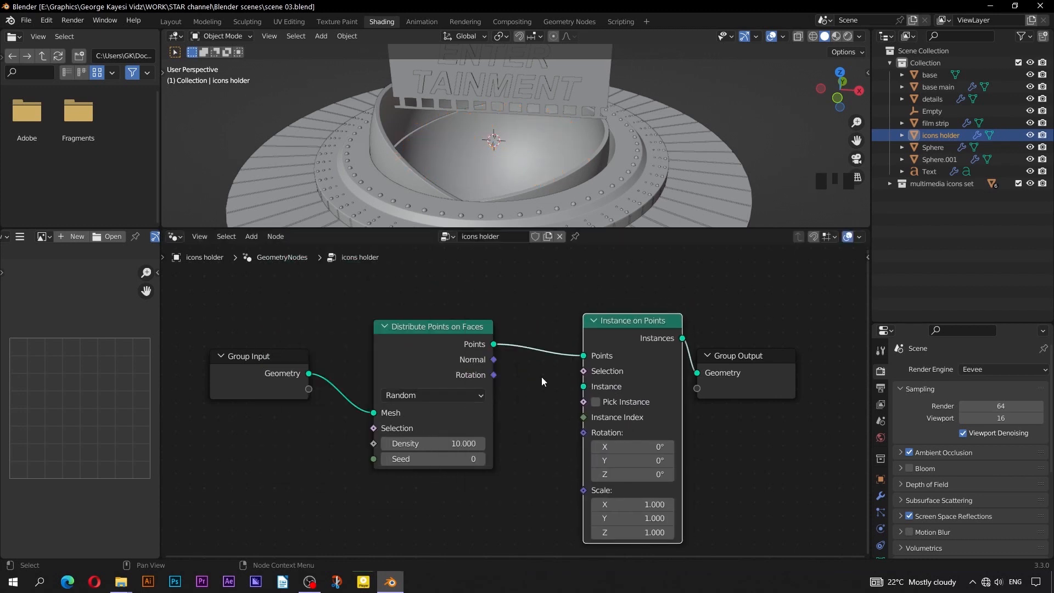
pyautogui.scroll(-2, 538, 373)
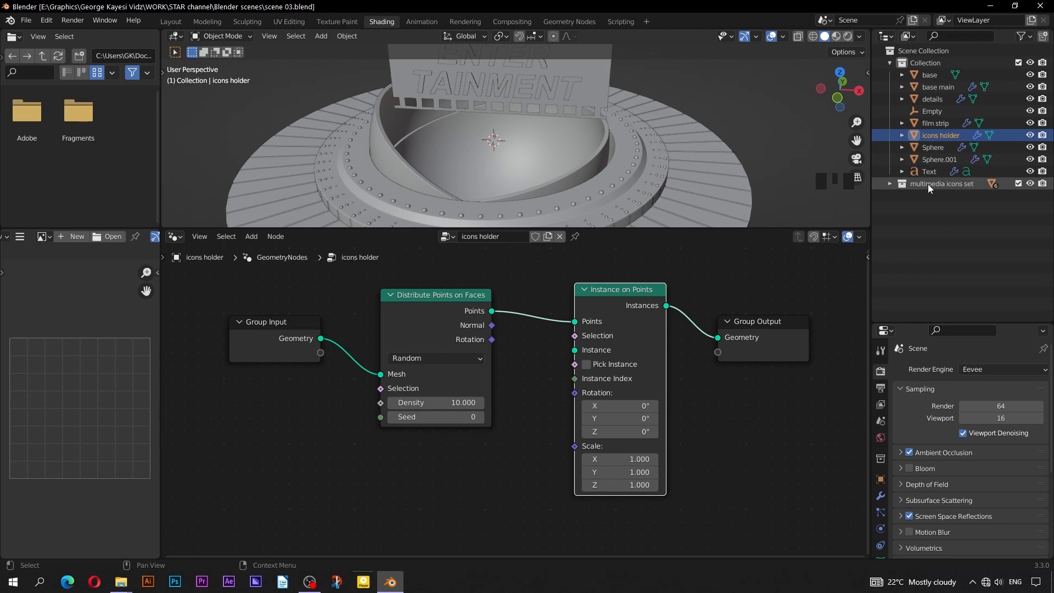
# - Feed the multimedia icons set collection into the Instance input through a Collection Info node, with Separate Children and Reset Children enabled
pyautogui.moveTo(928, 183); pyautogui.dragTo(575, 350)
pyautogui.moveTo(375, 461); pyautogui.dragTo(378, 460)
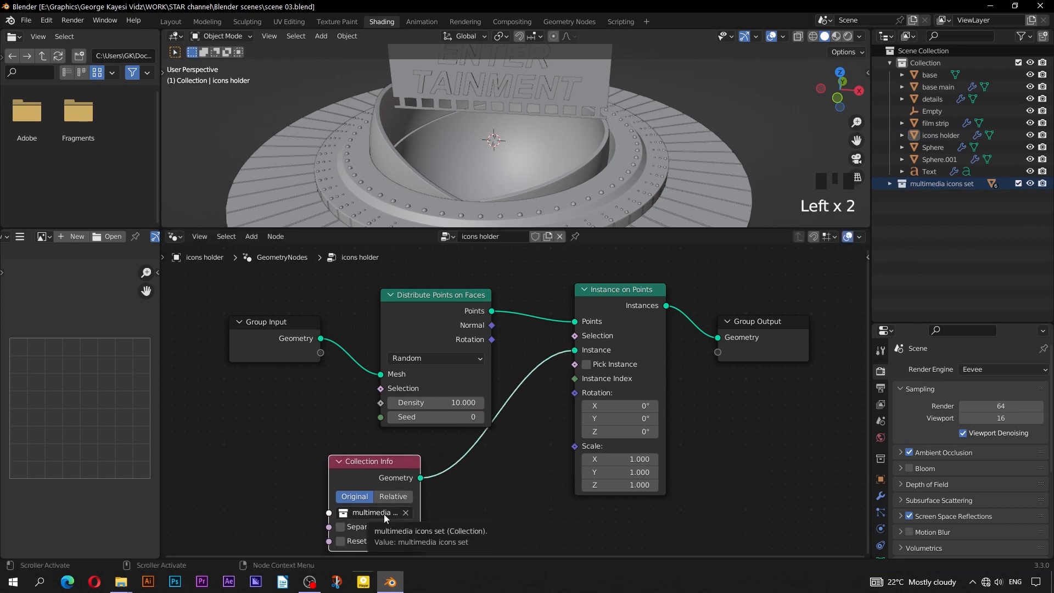
pyautogui.moveTo(384, 514); pyautogui.dragTo(387, 482, button='middle')
pyautogui.click(343, 496)
pyautogui.click(344, 510)
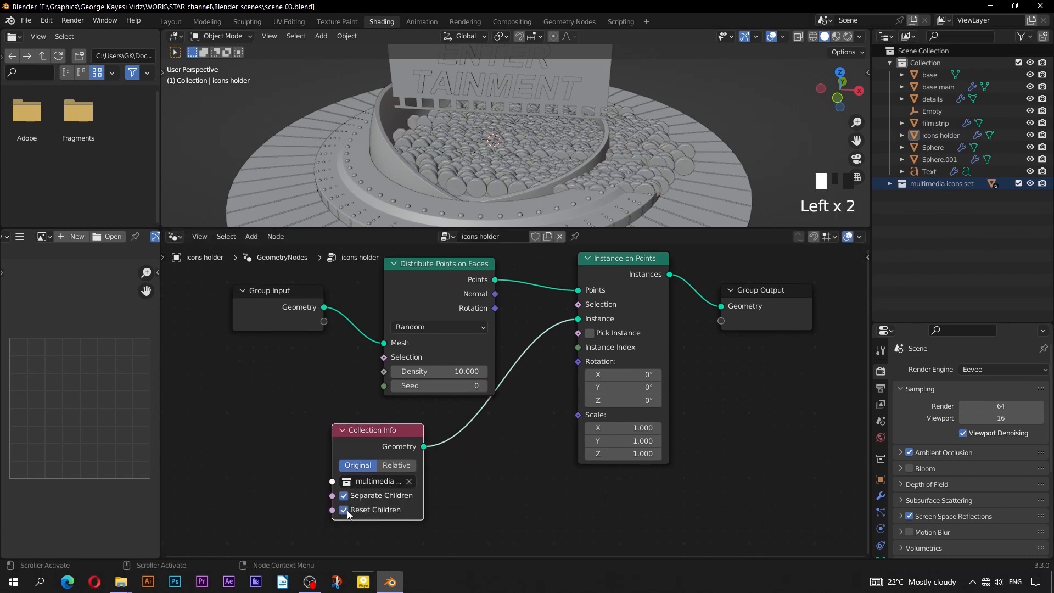
# - Enable Pick Instance on the Instance on Points node and reposition the Collection Info node
pyautogui.moveTo(587, 157); pyautogui.dragTo(541, 165, button='middle')
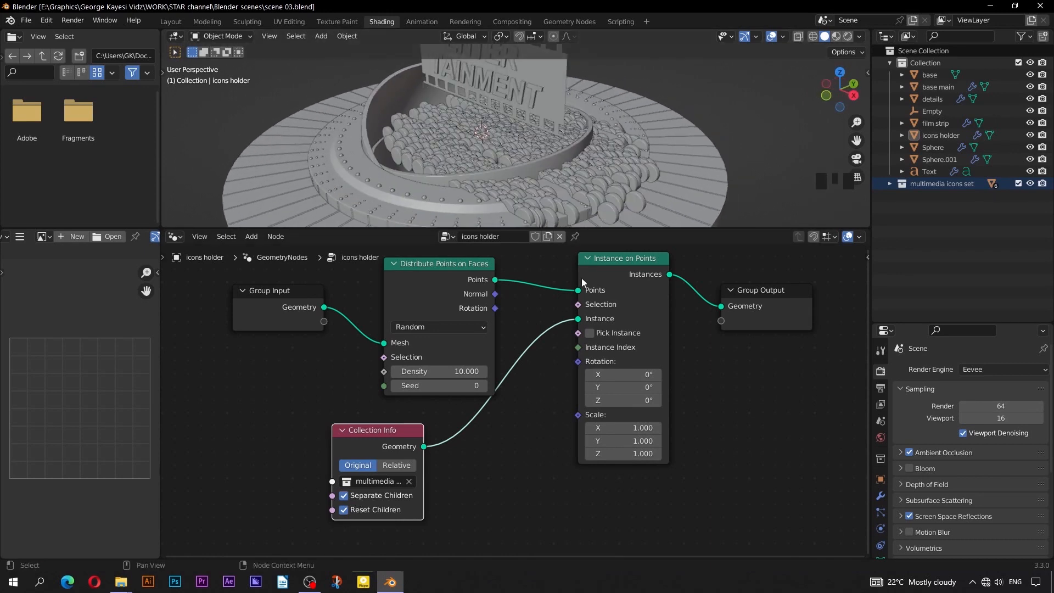
pyautogui.click(589, 334)
pyautogui.moveTo(409, 430); pyautogui.dragTo(426, 439)
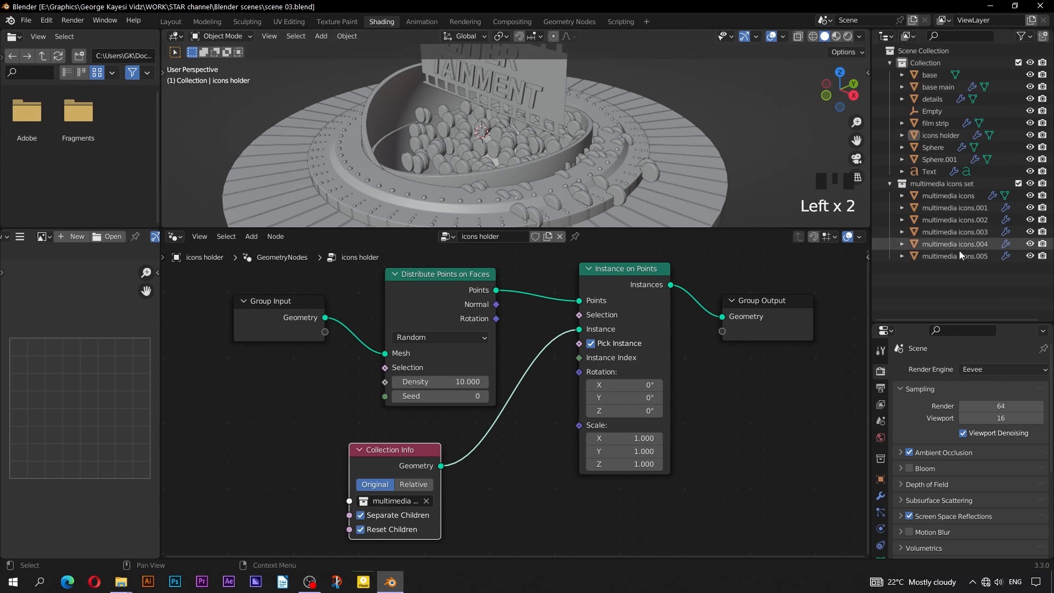
# - Set the origin of all six multimedia icons to their Center of Mass (Surface)
pyautogui.click(945, 197)
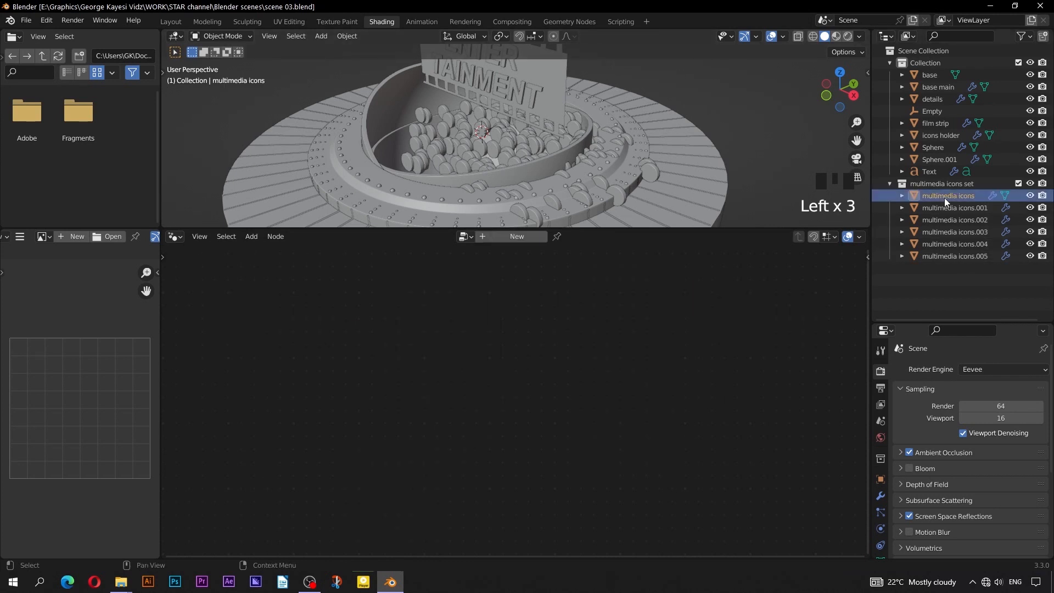
pyautogui.keyDown('shift'); pyautogui.click(937, 256); pyautogui.keyUp('shift')
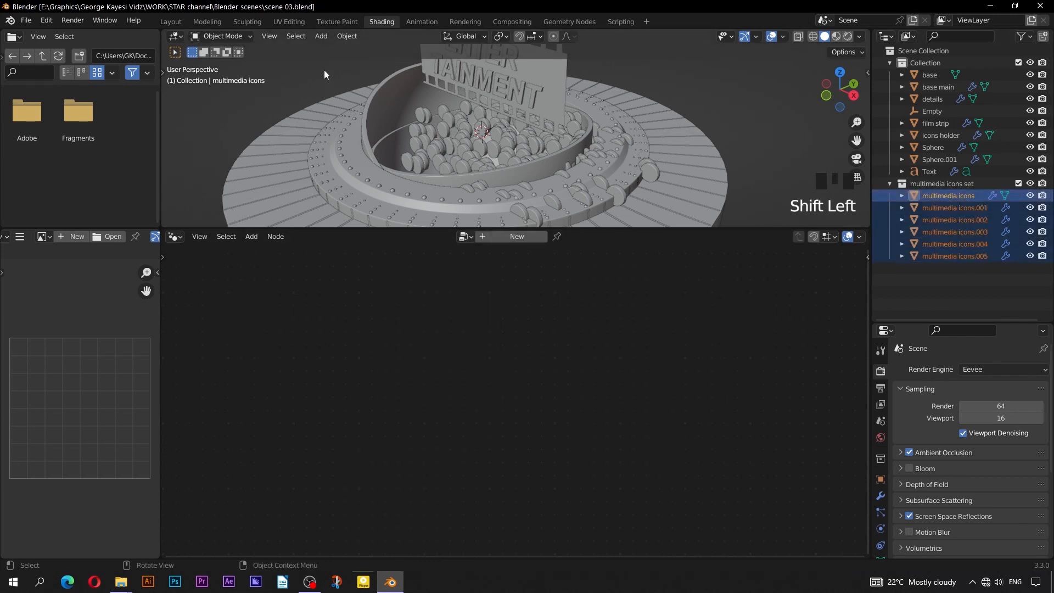
pyautogui.click(347, 36)
pyautogui.moveTo(342, 61)
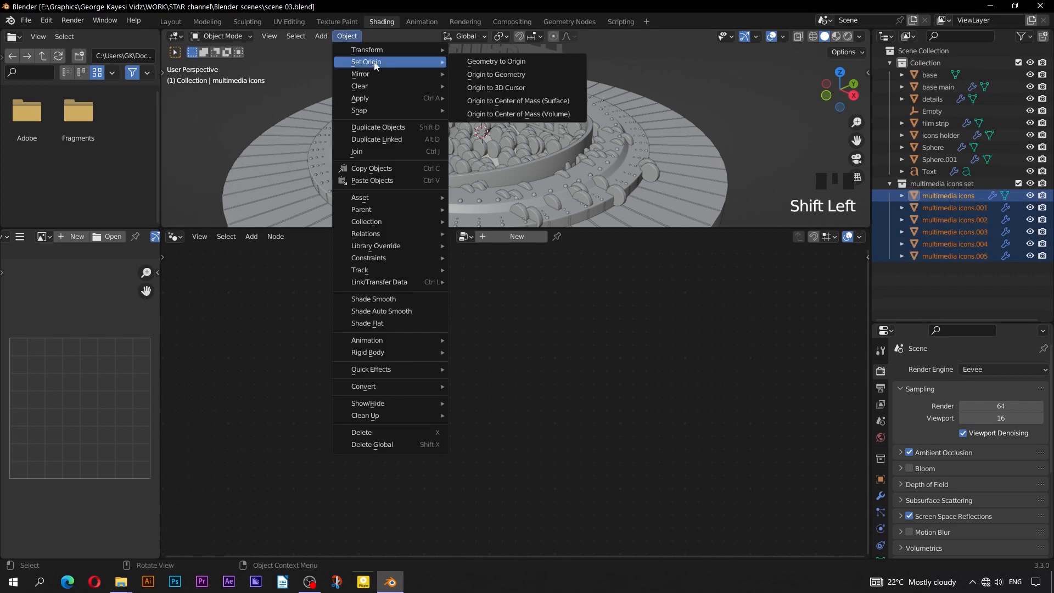
pyautogui.click(491, 101)
# - Check the origins of the second, third and fourth icons from the front with trial rotations, cancelling each one
pyautogui.moveTo(439, 229); pyautogui.dragTo(439, 398)
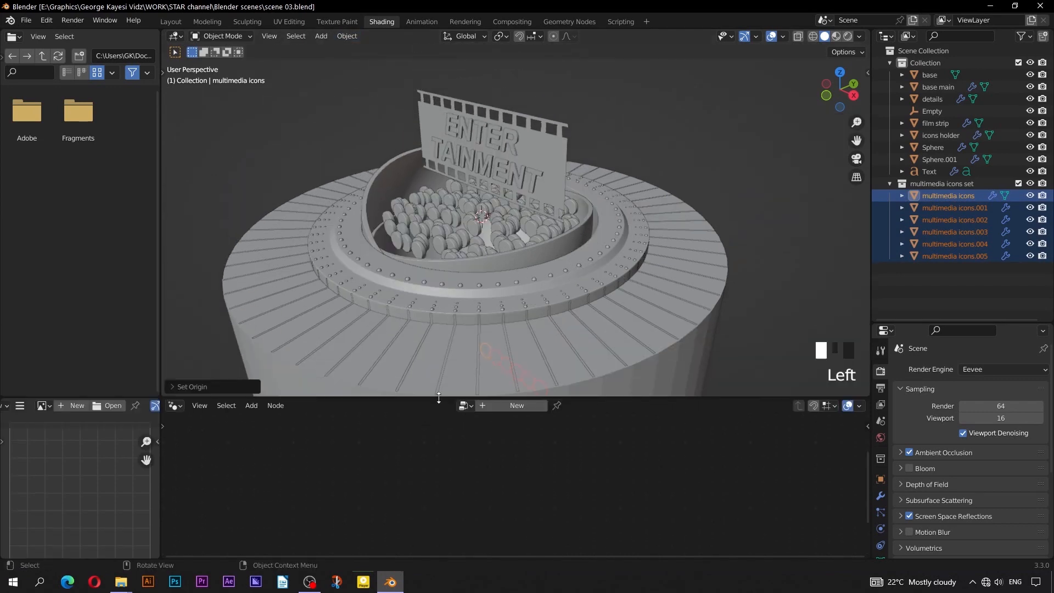
pyautogui.press('KP_Decimal')
pyautogui.scroll(-3, 467, 296)
pyautogui.press('KP_1')
pyautogui.scroll(5, 500, 253)
pyautogui.click(379, 236)
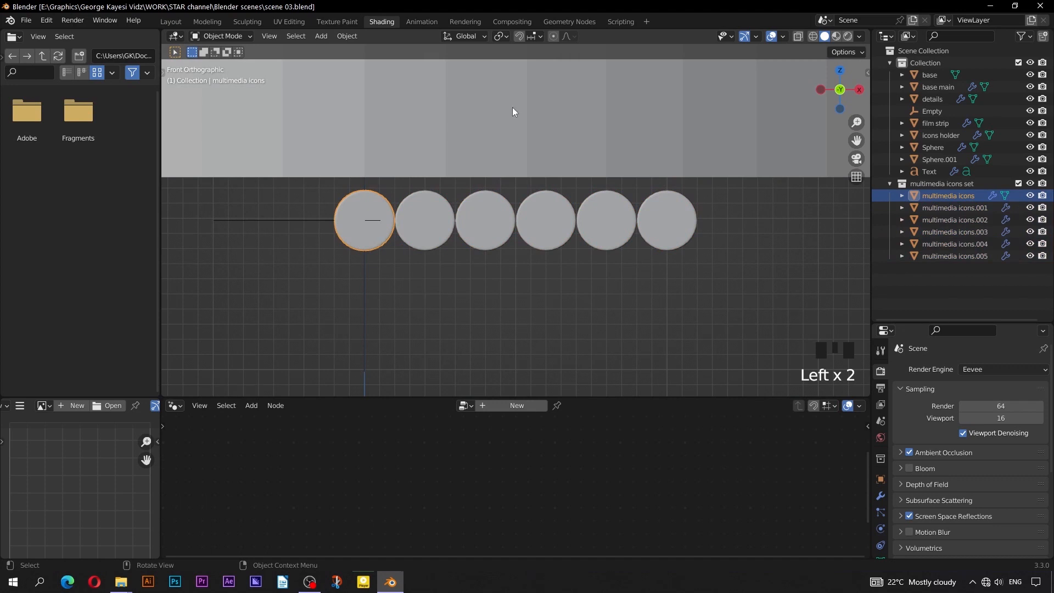
pyautogui.click(431, 226)
pyautogui.press('r')
pyautogui.press('r')
pyautogui.rightClick(434, 283)
pyautogui.click(488, 235)
pyautogui.press('r')
pyautogui.press('r')
pyautogui.rightClick(483, 266)
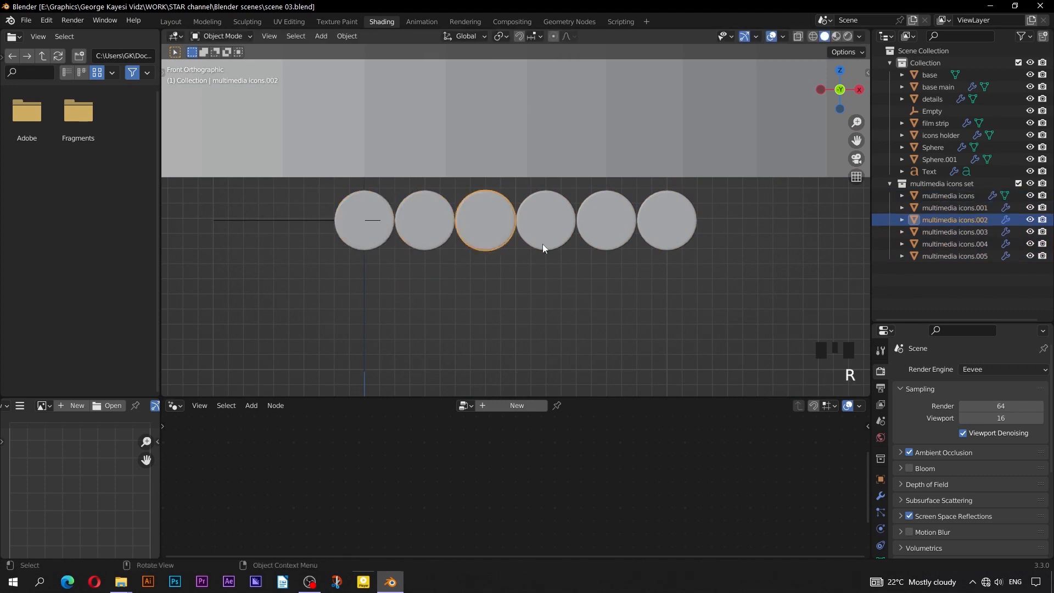
pyautogui.click(544, 248)
pyautogui.press('r')
pyautogui.press('r')
pyautogui.rightClick(556, 304)
# - Add a Random Value node to the icons holder's node group and connect its value to the Scale input of Instance on Points
pyautogui.scroll(-6, 557, 296)
pyautogui.moveTo(559, 288); pyautogui.dragTo(500, 277, button='middle')
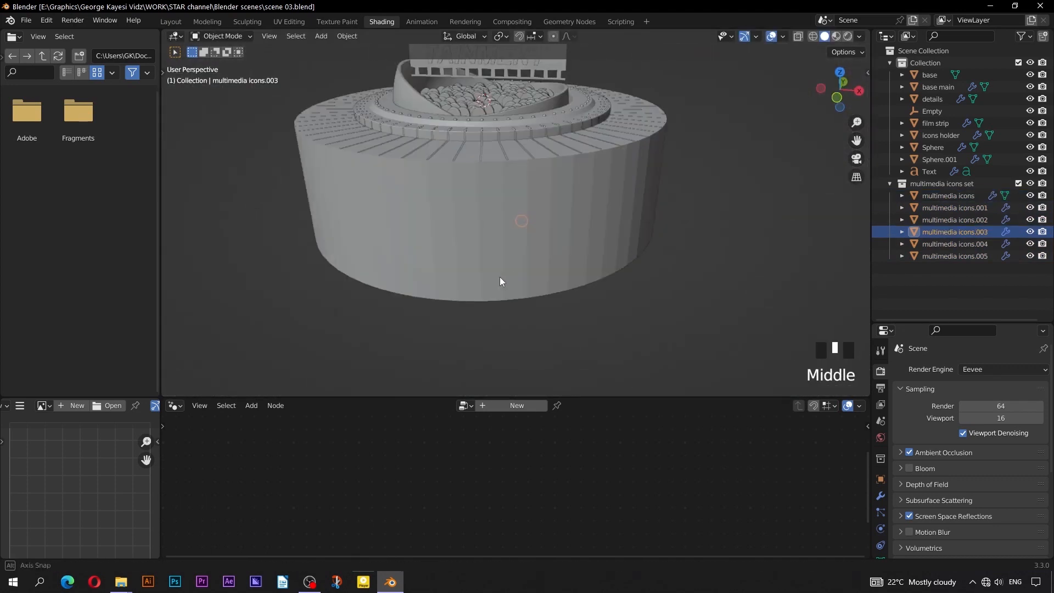
pyautogui.scroll(3, 500, 277)
pyautogui.keyDown('shift'); pyautogui.moveTo(495, 143); pyautogui.dragTo(534, 248, button='middle'); pyautogui.keyUp('shift')
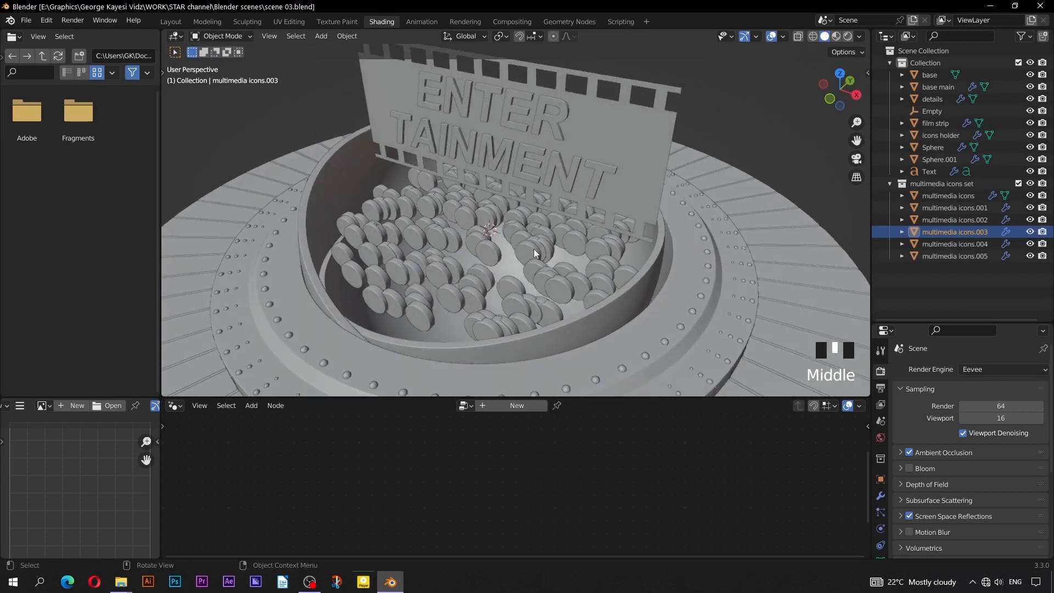
pyautogui.click(533, 249)
pyautogui.moveTo(462, 398); pyautogui.dragTo(481, 244)
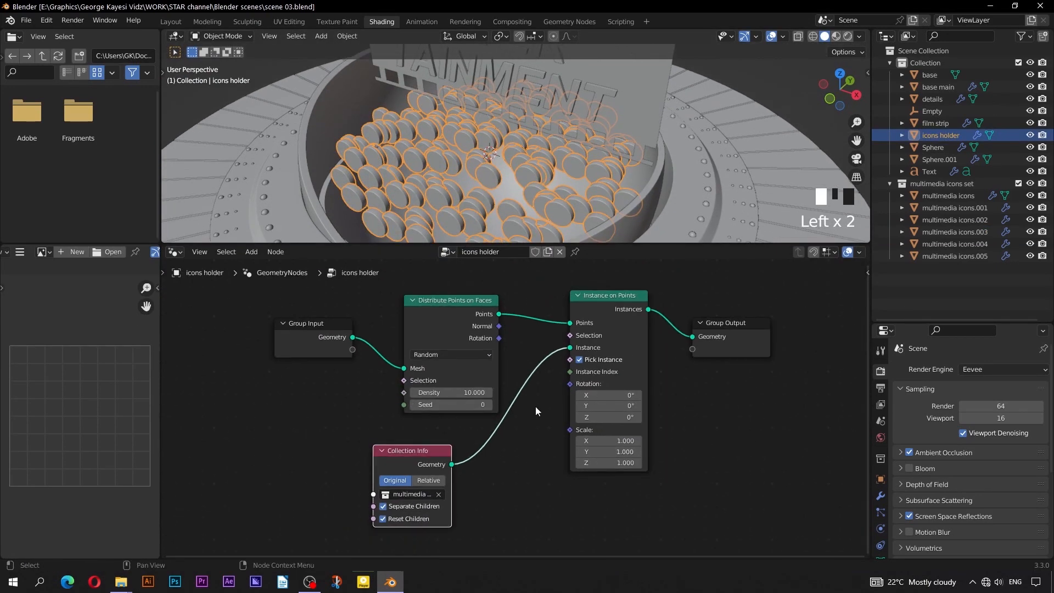
pyautogui.moveTo(535, 406); pyautogui.dragTo(508, 397, button='middle')
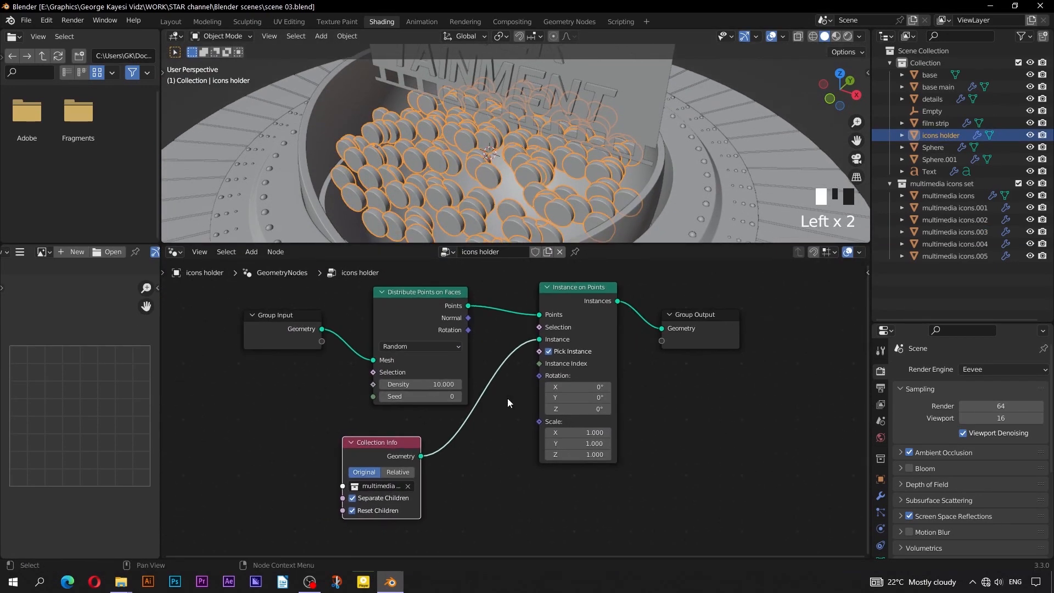
pyautogui.click(250, 252)
pyautogui.write('random')
pyautogui.press('Return')
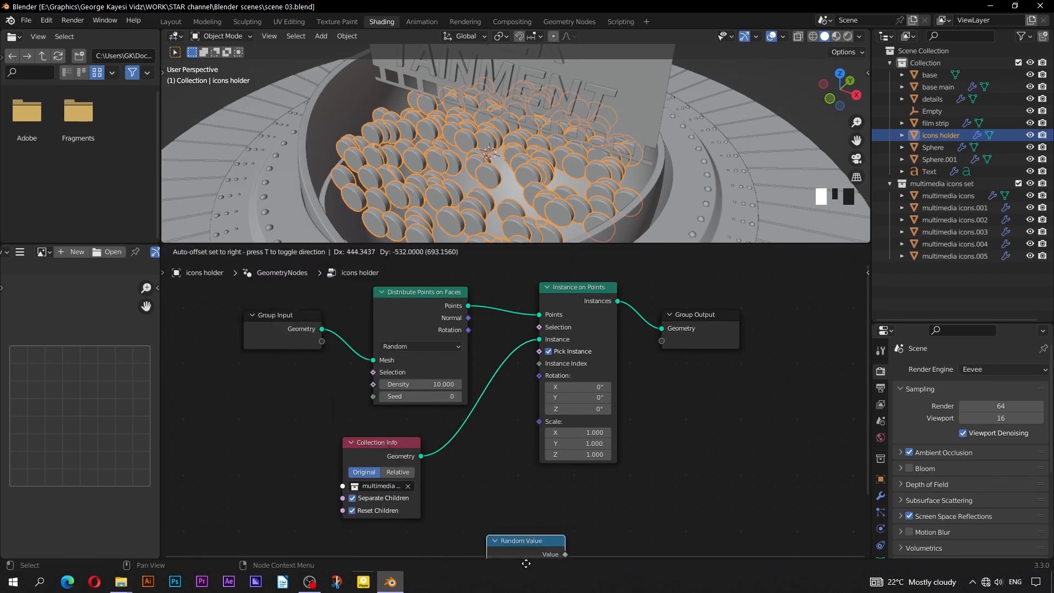
pyautogui.click(479, 460)
pyautogui.moveTo(512, 389); pyautogui.dragTo(521, 379)
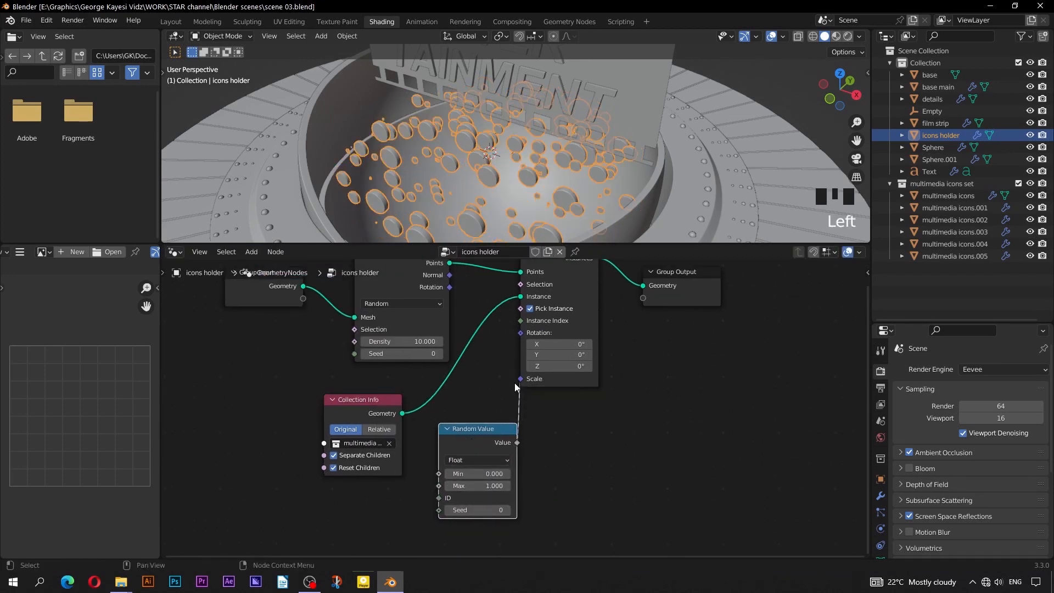
# - Set the scale Random Value node's Min to 0.2 and Max to 2, and move the node aside
pyautogui.scroll(1, 494, 507)
pyautogui.click(485, 475)
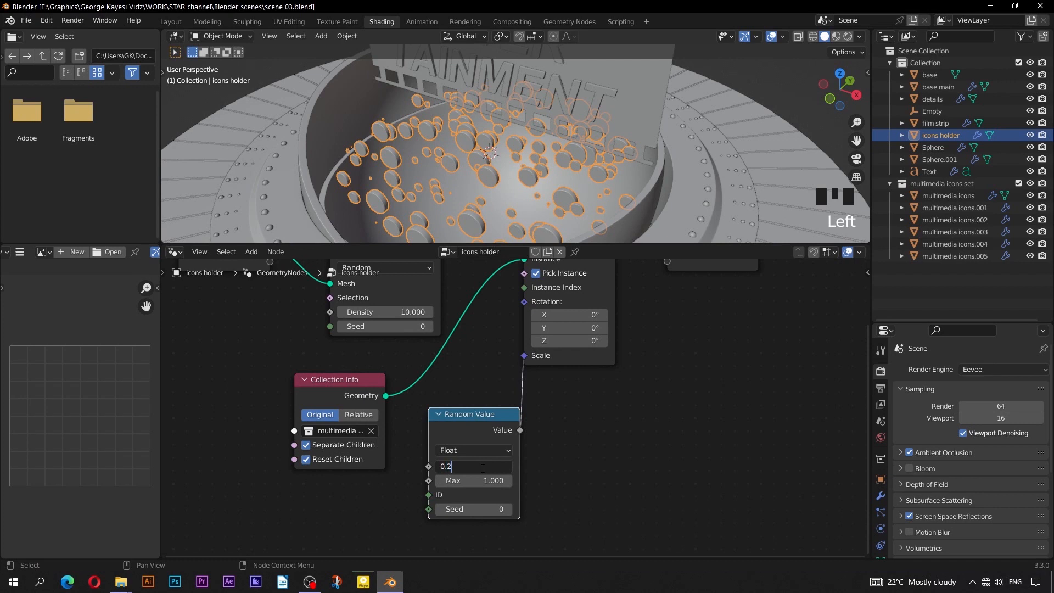
pyautogui.press('Return')
pyautogui.click(489, 481)
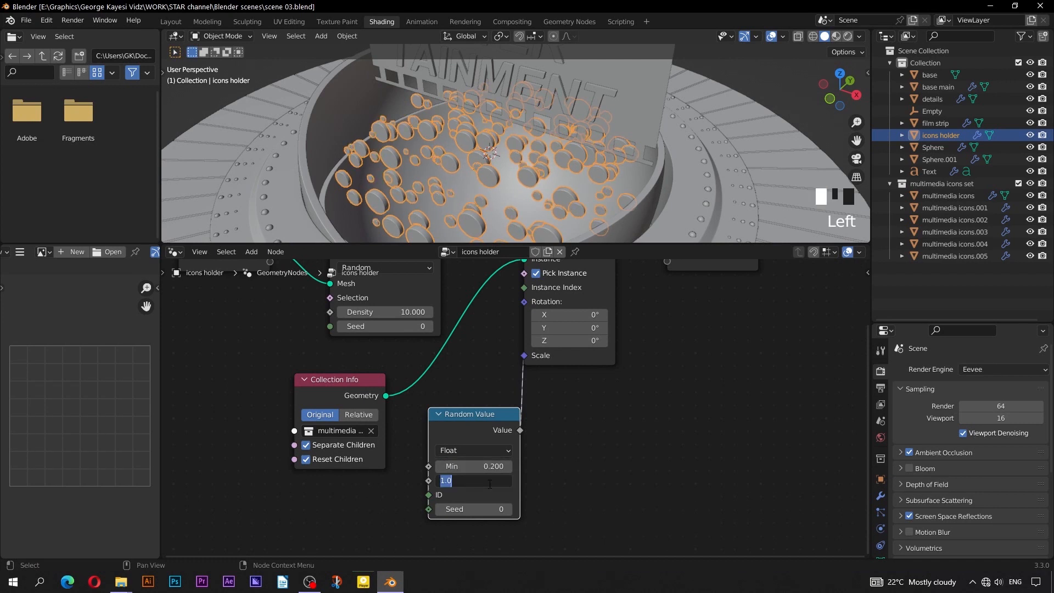
pyautogui.write('2')
pyautogui.press('Return')
pyautogui.moveTo(481, 414); pyautogui.dragTo(616, 420)
# - Add a second Random Value node, set it to Vector, and connect its value to the Rotation input of Instance on Points
pyautogui.click(251, 252)
pyautogui.click(266, 264)
pyautogui.write('ra')
pyautogui.click(293, 309)
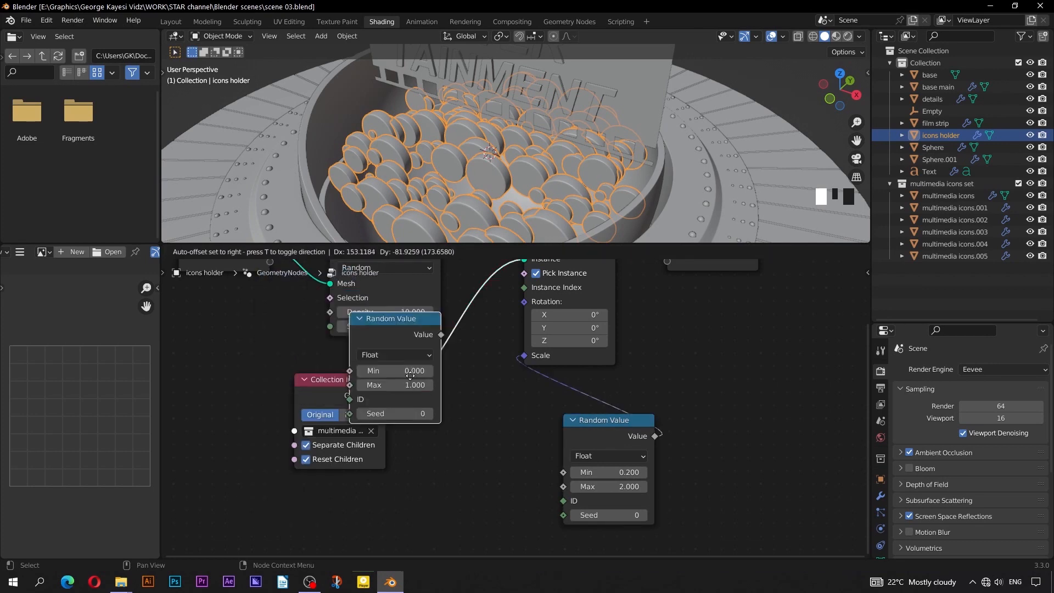
pyautogui.click(432, 455)
pyautogui.click(432, 455)
pyautogui.click(434, 497)
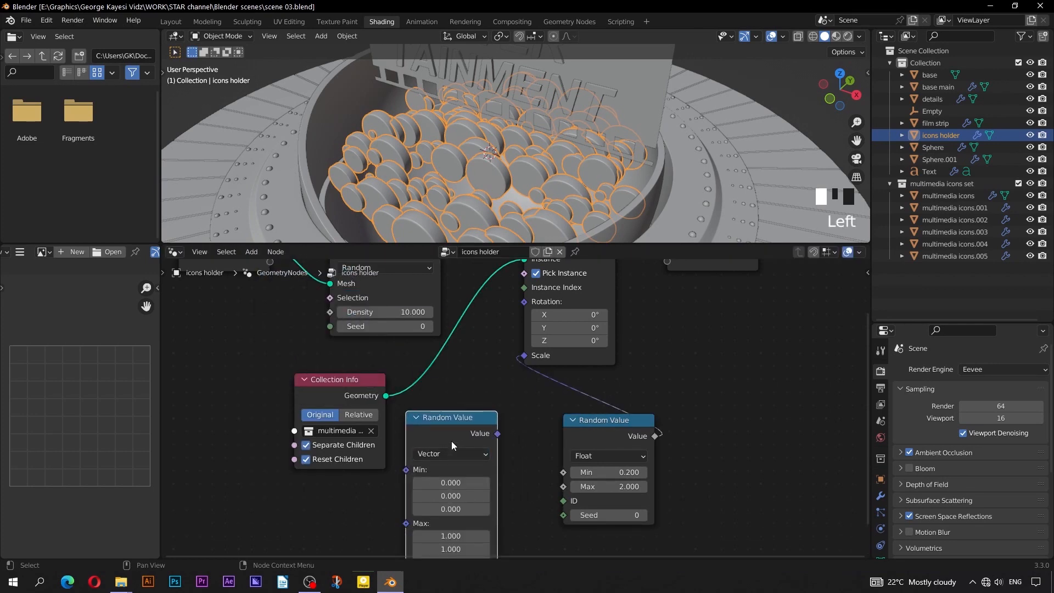
pyautogui.moveTo(457, 423); pyautogui.dragTo(452, 406)
pyautogui.moveTo(492, 415); pyautogui.dragTo(525, 356)
pyautogui.moveTo(475, 511); pyautogui.dragTo(493, 447, button='middle')
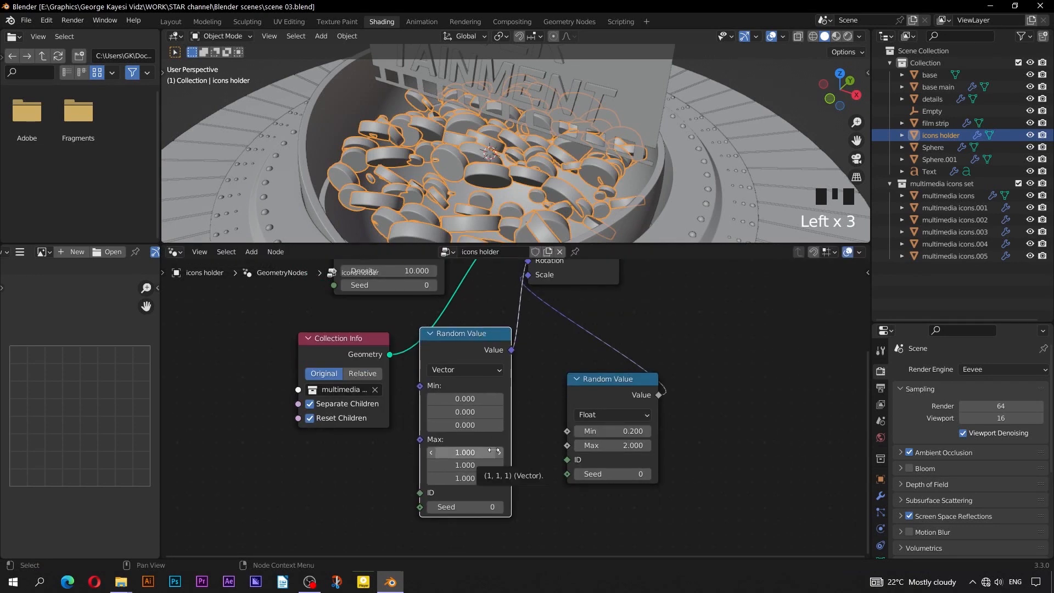
# - Set the rotation Random Value node's Max vector to 20, 33 and 24
pyautogui.click(468, 453)
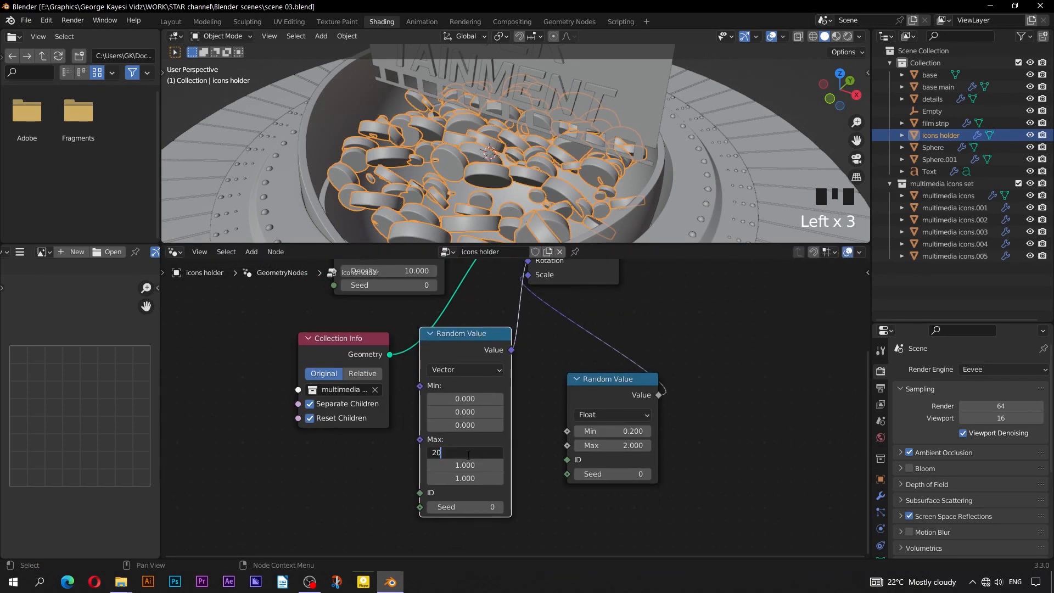
pyautogui.press('Tab')
pyautogui.write('33')
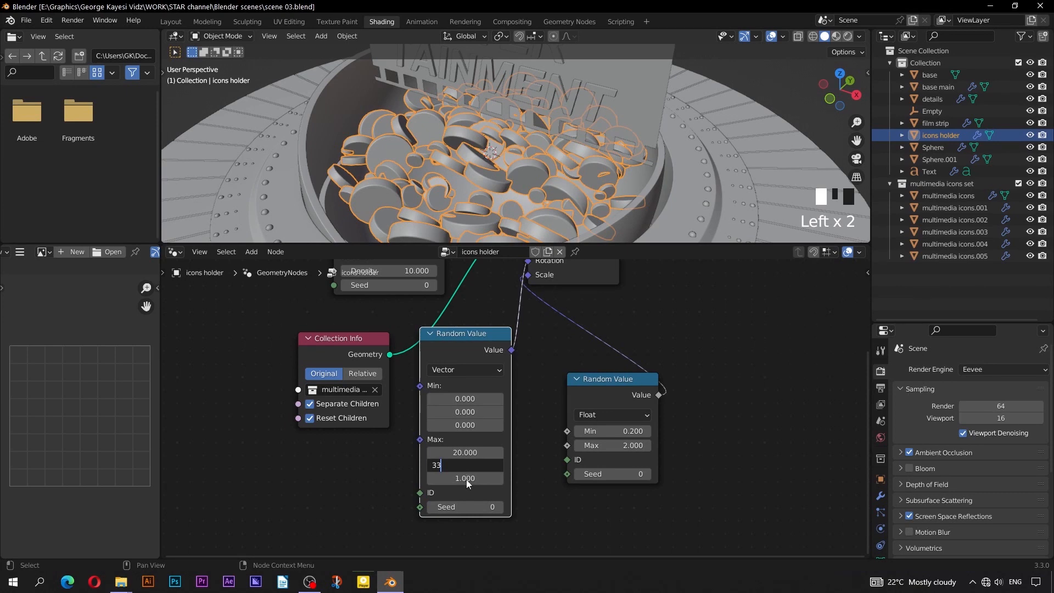
pyautogui.press('Tab')
pyautogui.click(550, 508)
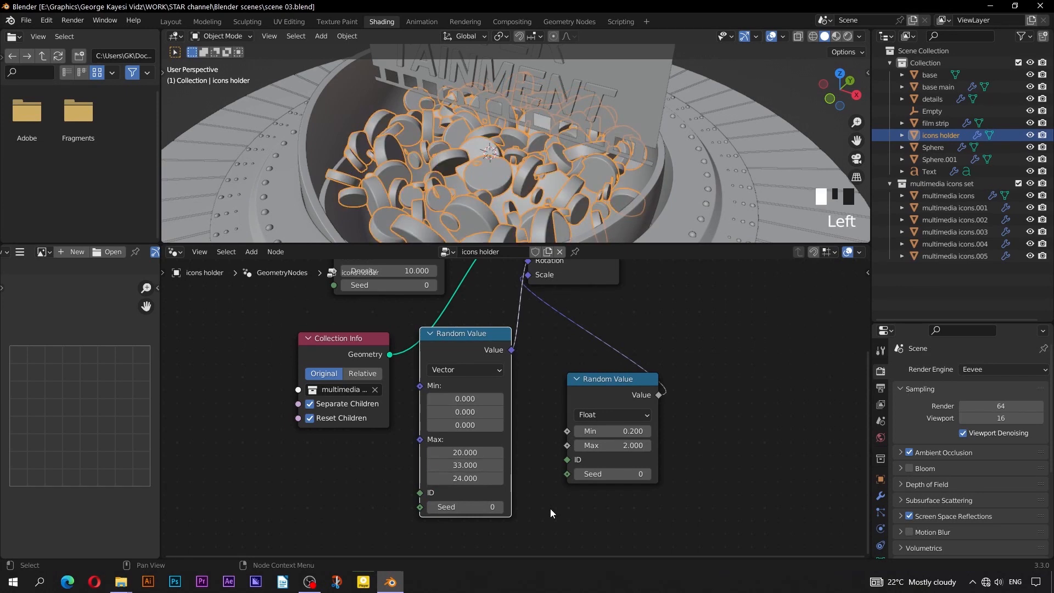
# - Change the Distribute Points on Faces method to Poisson Disk with a Distance Min of 40 cm
pyautogui.scroll(-3, 485, 376)
pyautogui.moveTo(466, 305); pyautogui.dragTo(509, 411, button='middle')
pyautogui.scroll(4, 516, 437)
pyautogui.click(492, 394)
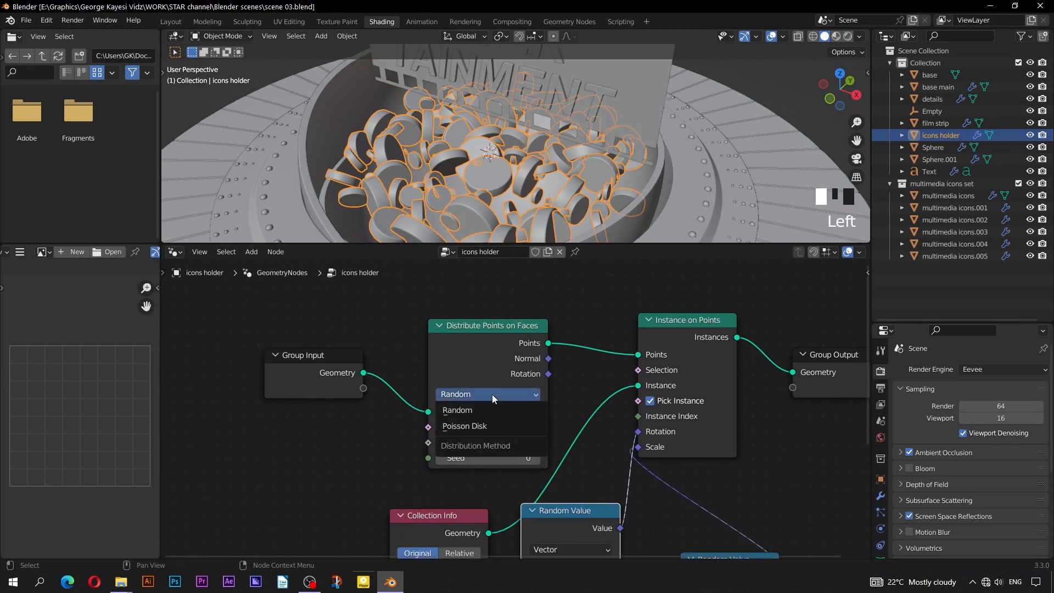
pyautogui.click(486, 423)
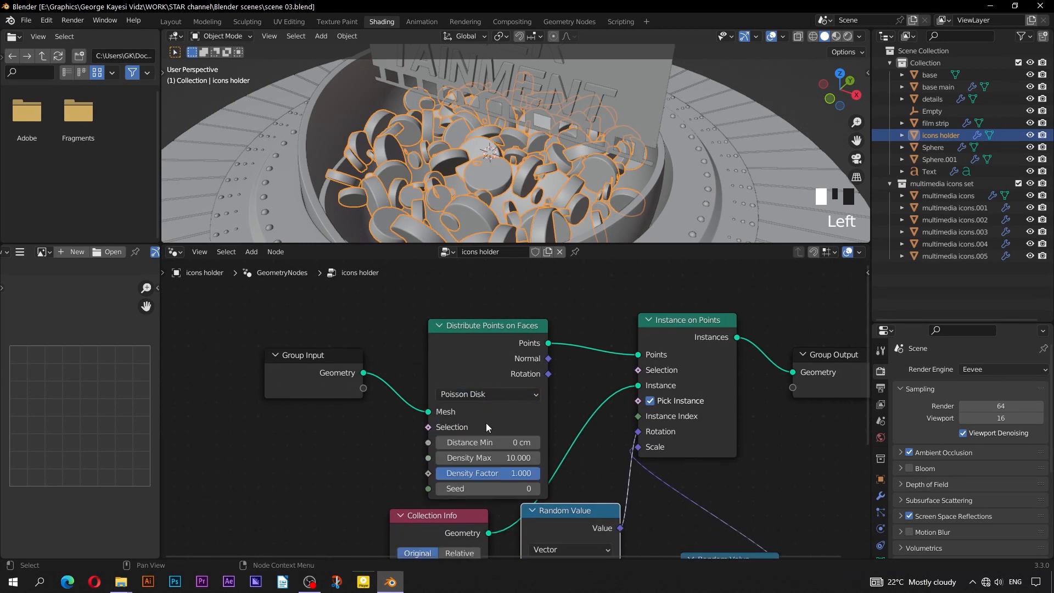
pyautogui.click(486, 442)
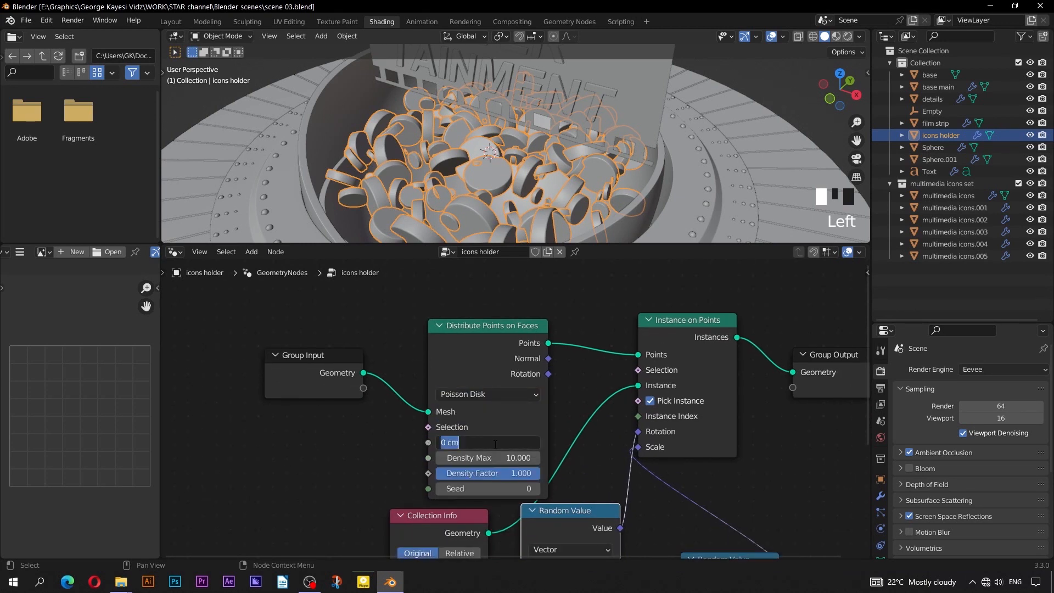
pyautogui.write('40')
pyautogui.press('Return')
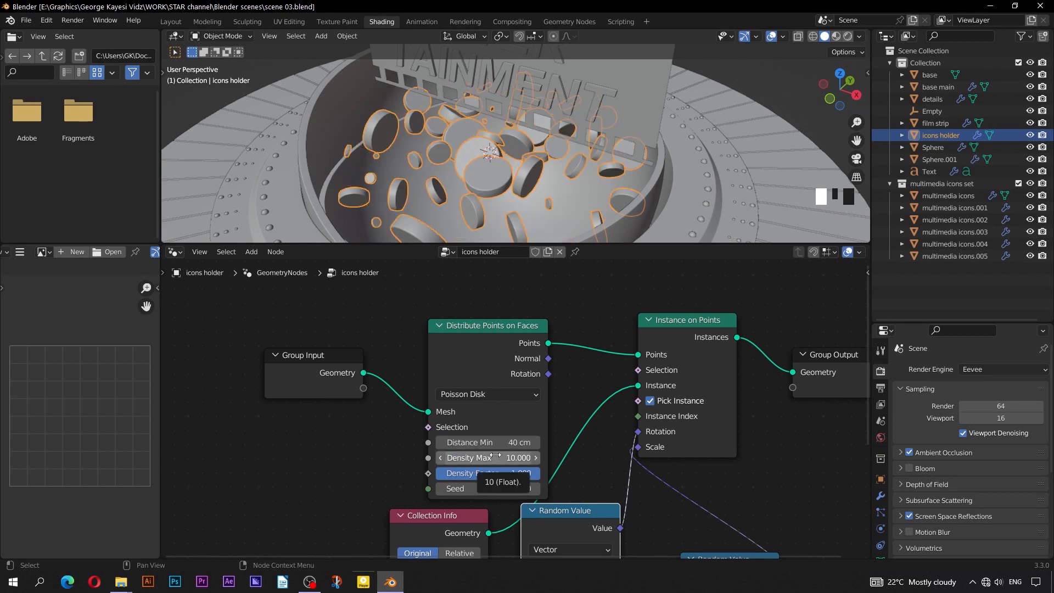
# - Set the Distribute Points on Faces node's Density Max to 60 and Density Factor to 0.4
pyautogui.click(497, 455)
pyautogui.write('60')
pyautogui.press('Return')
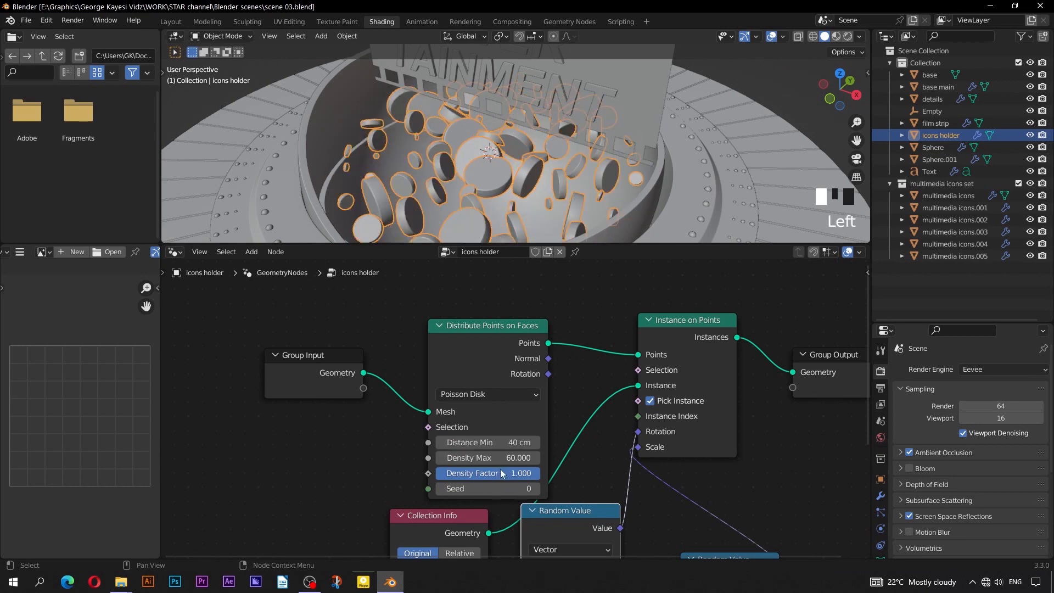
pyautogui.click(499, 471)
pyautogui.write('.4')
pyautogui.click(472, 463)
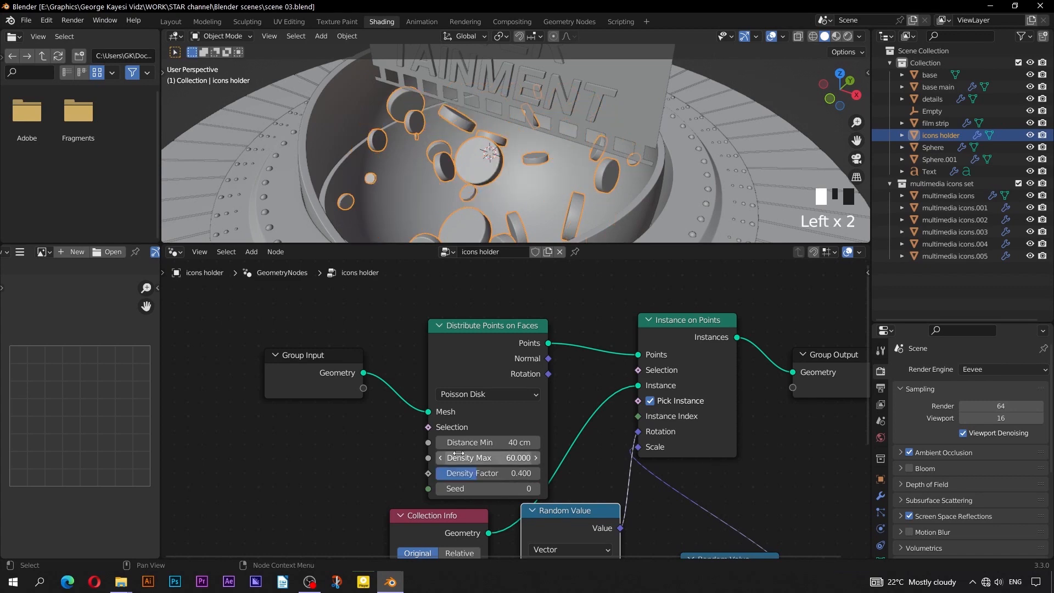
# - Show the scene in Material Preview shading and deselect the icons holder to inspect the scattered icons
pyautogui.moveTo(648, 143); pyautogui.dragTo(711, 84, button='middle')
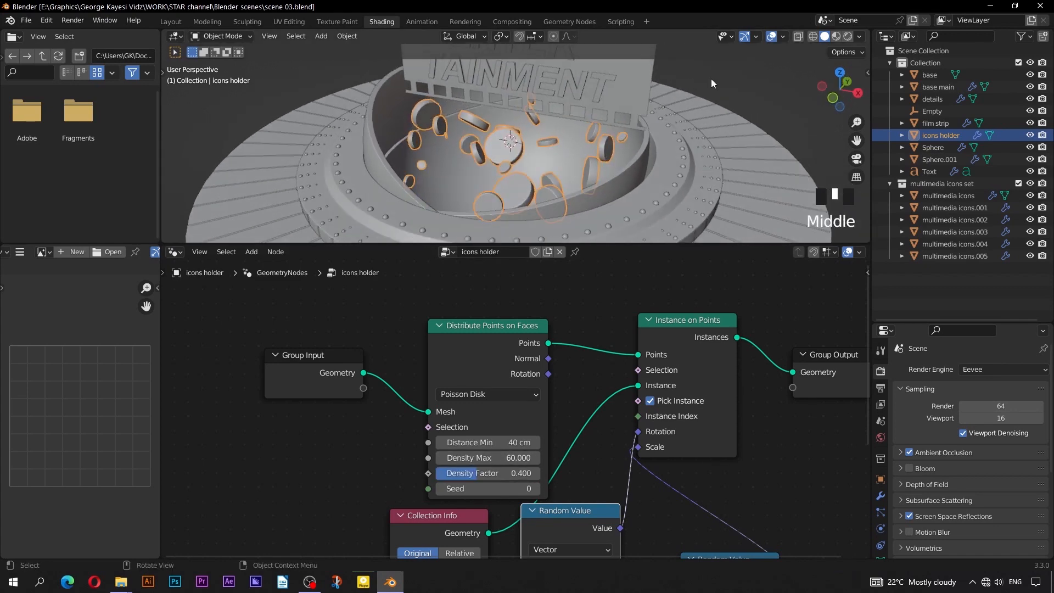
pyautogui.click(836, 37)
pyautogui.click(292, 88)
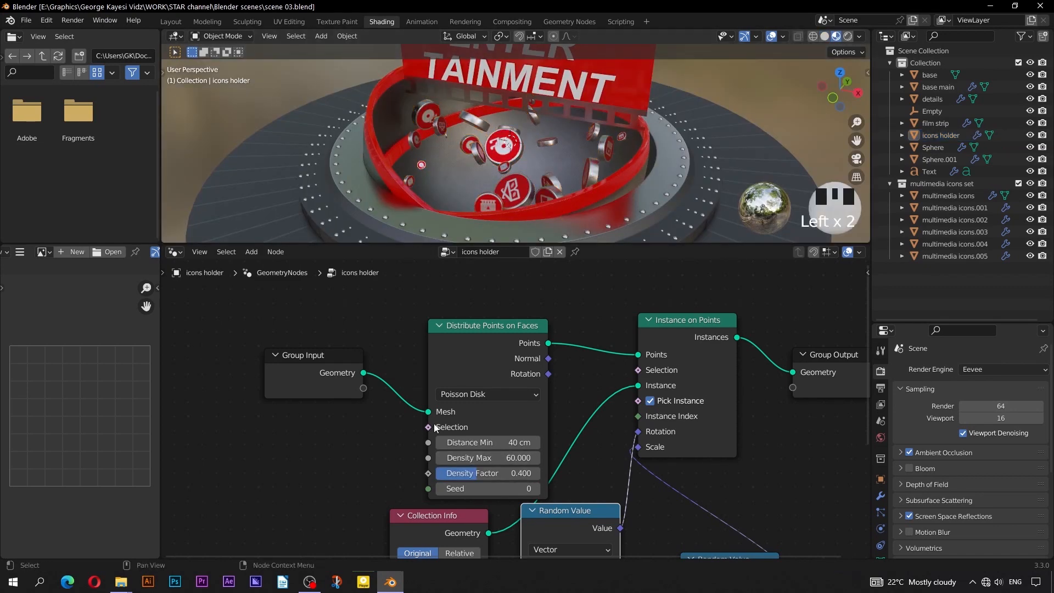
pyautogui.scroll(-2, 372, 394)
pyautogui.moveTo(423, 181); pyautogui.dragTo(402, 174, button='middle')
# - Spread the node groups apart to make room between Distribute Points on Faces and Instance on Points
pyautogui.moveTo(453, 380); pyautogui.dragTo(490, 454, button='middle')
pyautogui.moveTo(233, 334); pyautogui.dragTo(403, 411)
pyautogui.press('g')
pyautogui.click(313, 322)
pyautogui.scroll(-1, 458, 390)
pyautogui.moveTo(460, 390); pyautogui.dragTo(466, 338, button='middle')
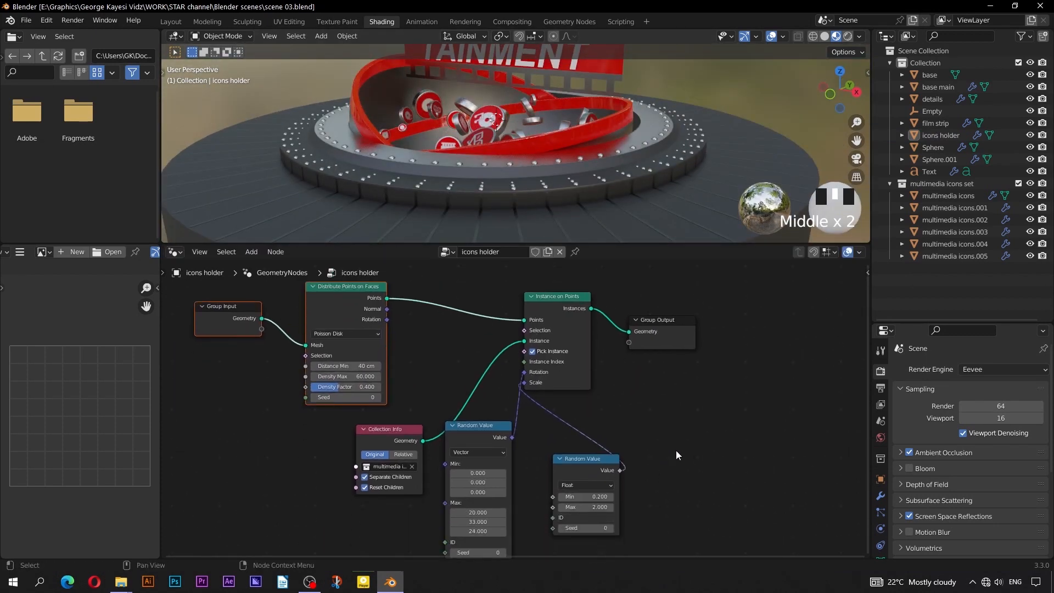
pyautogui.moveTo(676, 453); pyautogui.dragTo(344, 465)
pyautogui.press('g')
pyautogui.click(427, 482)
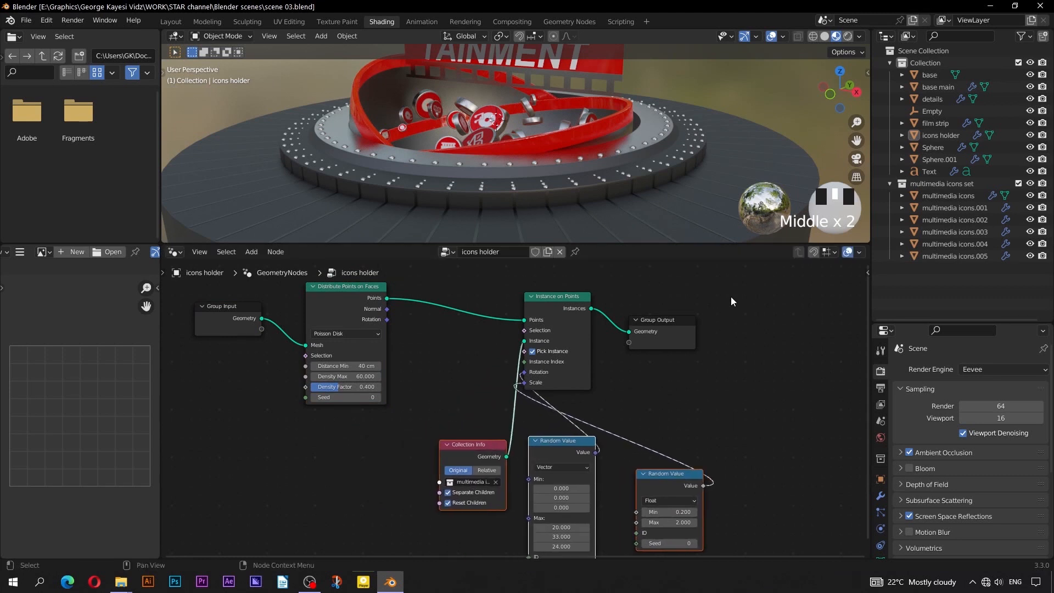
pyautogui.moveTo(738, 325); pyautogui.dragTo(573, 304)
pyautogui.press('g')
pyautogui.click(635, 312)
pyautogui.click(424, 377)
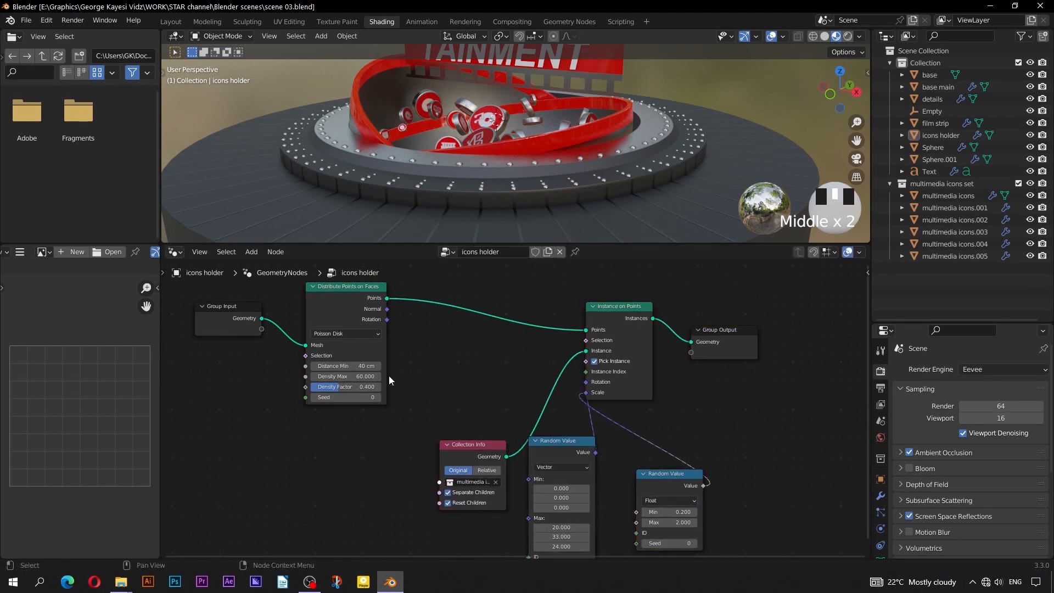
# - Add a Set Position node on the link between Distribute Points on Faces and Instance on Points
pyautogui.hotkey('shift', 'a')
pyautogui.write('set po')
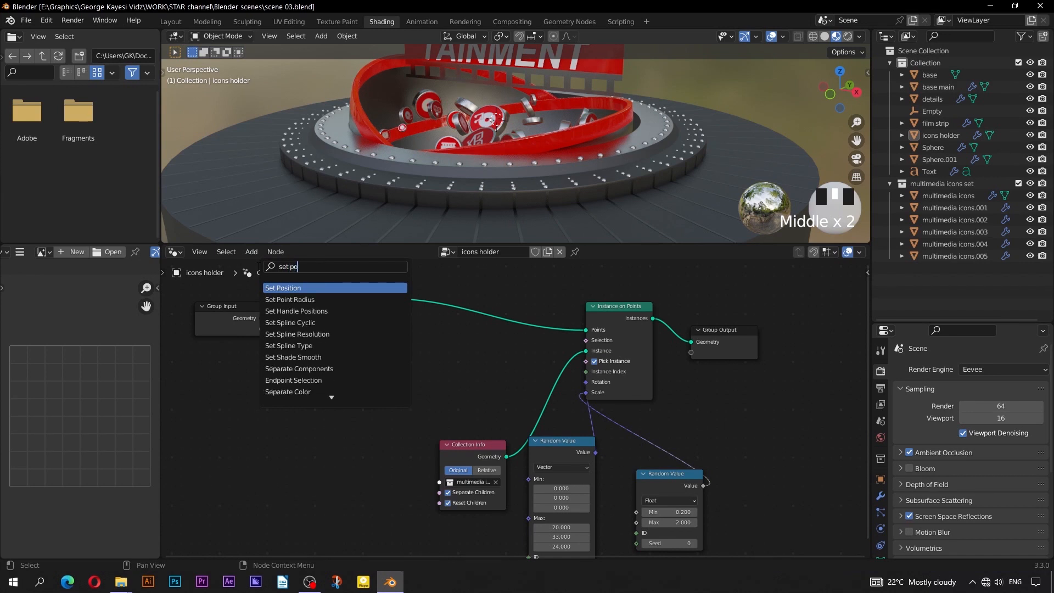
pyautogui.click(285, 288)
pyautogui.click(537, 326)
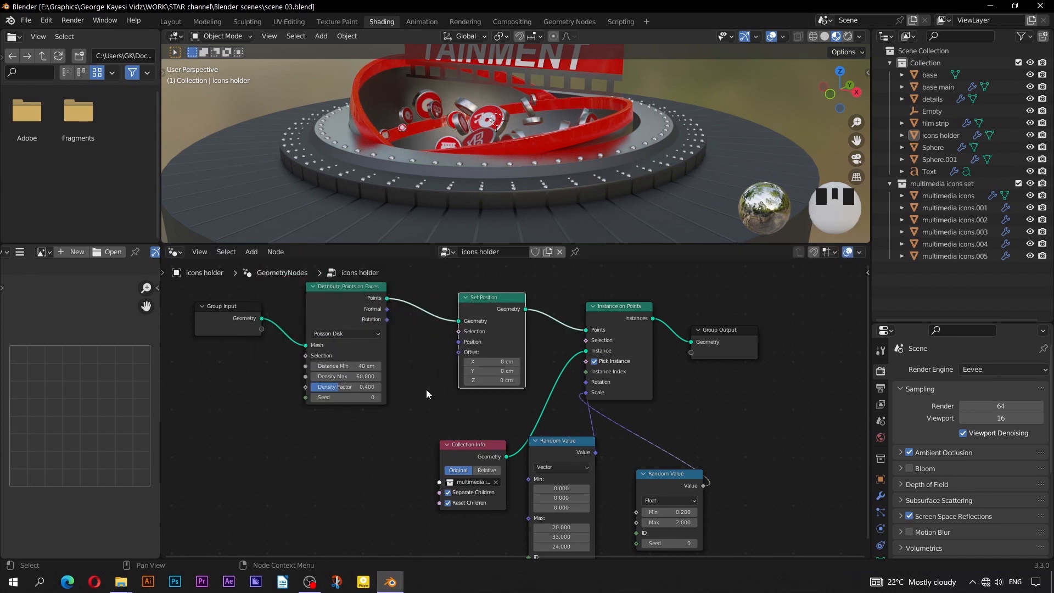
# - Duplicate the vector Random Value node below Distribute Points on Faces and set all its Max values to 0
pyautogui.click(543, 440)
pyautogui.hotkey('shift', 'd')
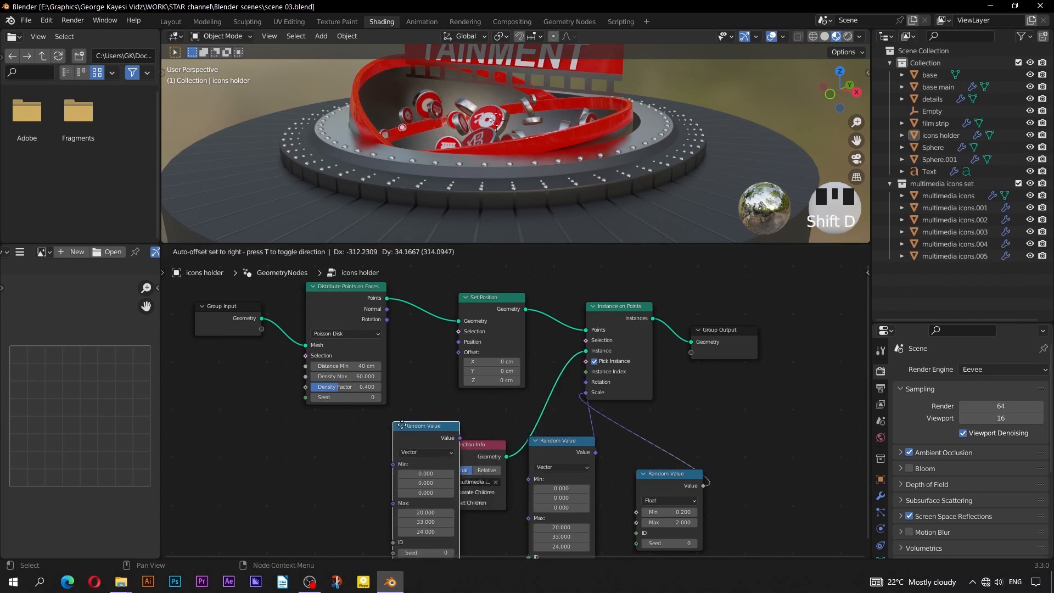
pyautogui.click(380, 416)
pyautogui.scroll(1, 412, 434)
pyautogui.moveTo(412, 434); pyautogui.dragTo(408, 416, button='middle')
pyautogui.moveTo(392, 489); pyautogui.dragTo(392, 511)
pyautogui.write('0')
pyautogui.click(302, 497)
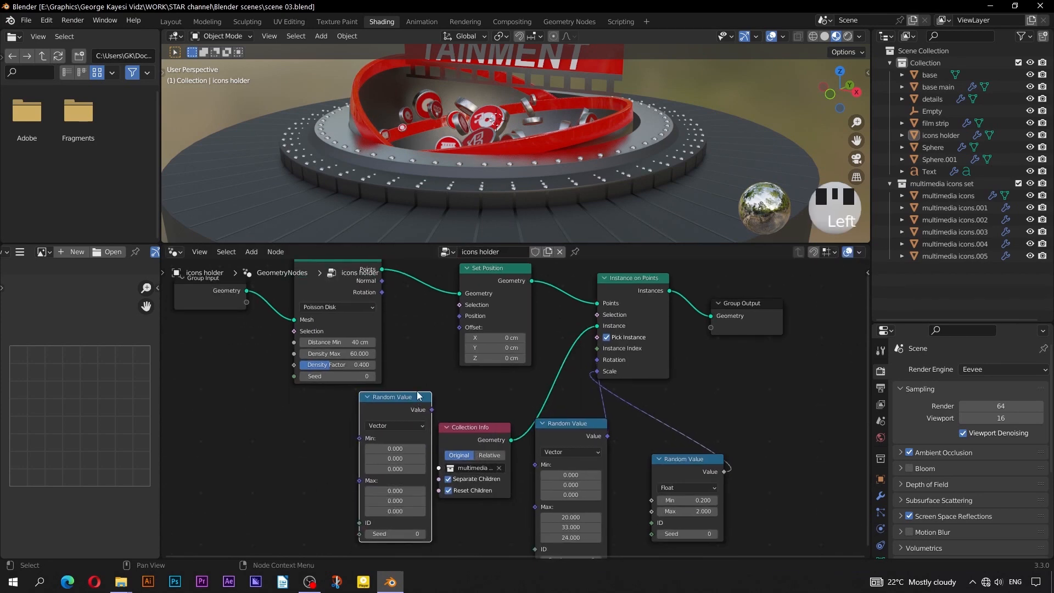
# - Connect the duplicated Random Value node's value to the Offset input of Set Position
pyautogui.scroll(1, 417, 390)
pyautogui.moveTo(411, 410); pyautogui.dragTo(445, 305)
pyautogui.moveTo(392, 439); pyautogui.dragTo(434, 360, button='middle')
# - Enlarge the 3D viewport and set the offset Random Value node's Max Z to 0.9
pyautogui.scroll(1, 427, 374)
pyautogui.moveTo(397, 465); pyautogui.dragTo(381, 466)
pyautogui.moveTo(469, 243); pyautogui.dragTo(468, 331)
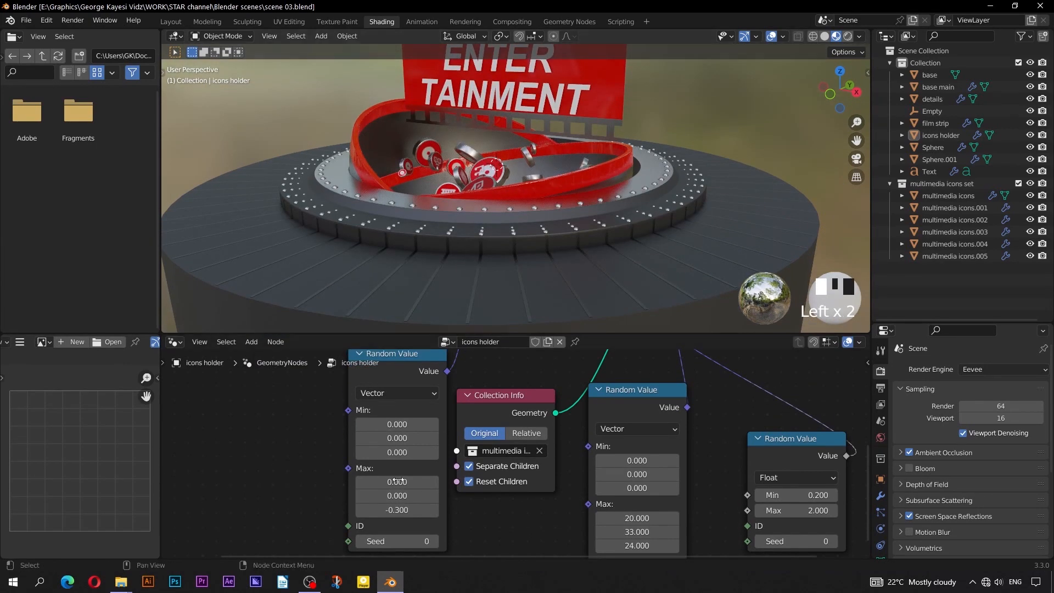
pyautogui.moveTo(391, 511); pyautogui.dragTo(413, 512)
pyautogui.click(391, 511)
pyautogui.write('.9')
pyautogui.press('Return')
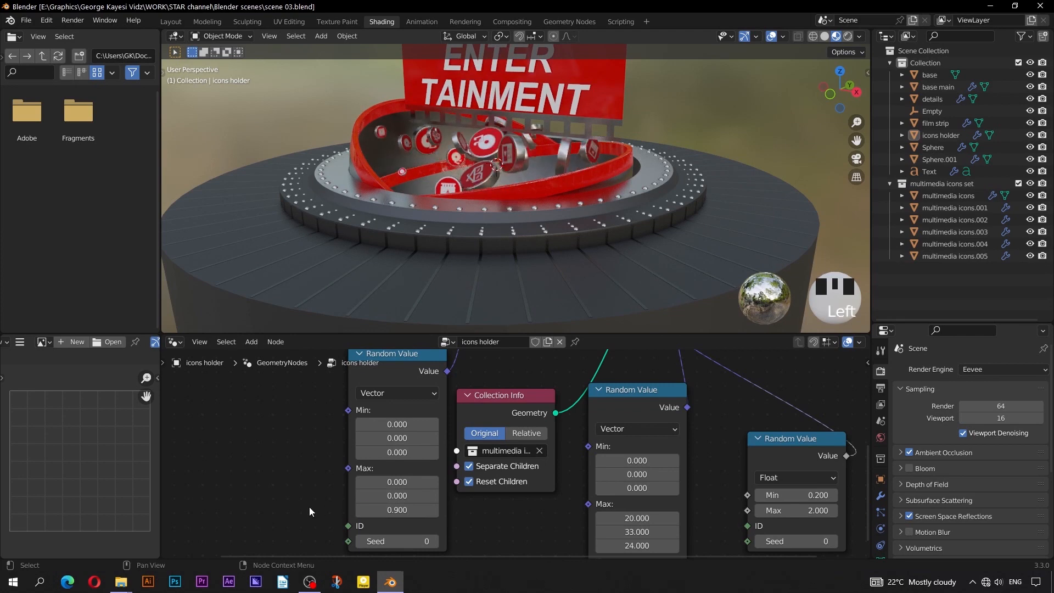
# - Switch to the Animation workspace and display its smaller viewport in Rendered shading
pyautogui.scroll(-2, 494, 231)
pyautogui.moveTo(494, 231); pyautogui.dragTo(455, 225, button='middle')
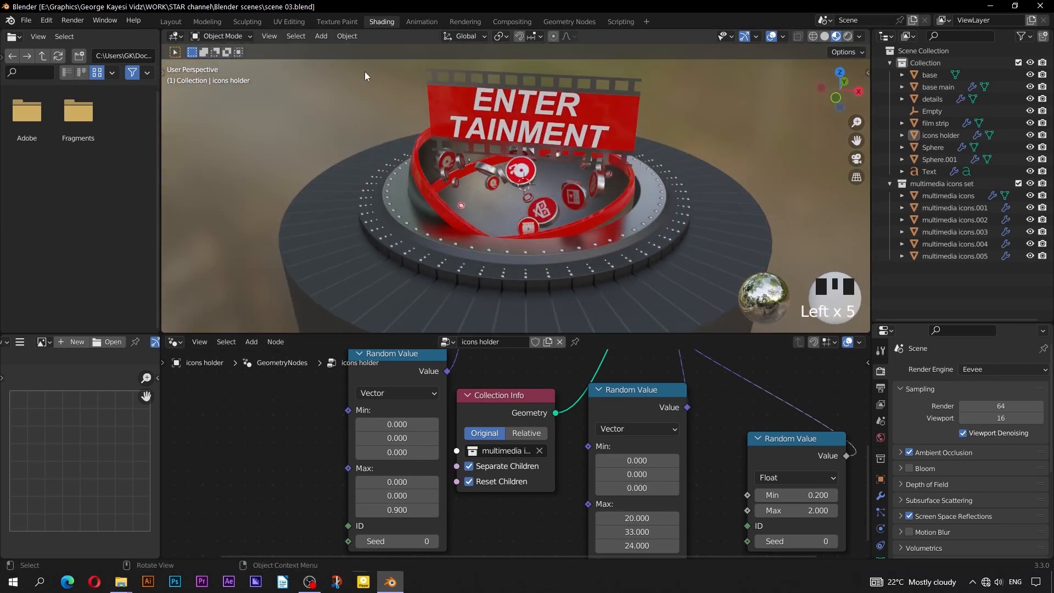
pyautogui.click(417, 22)
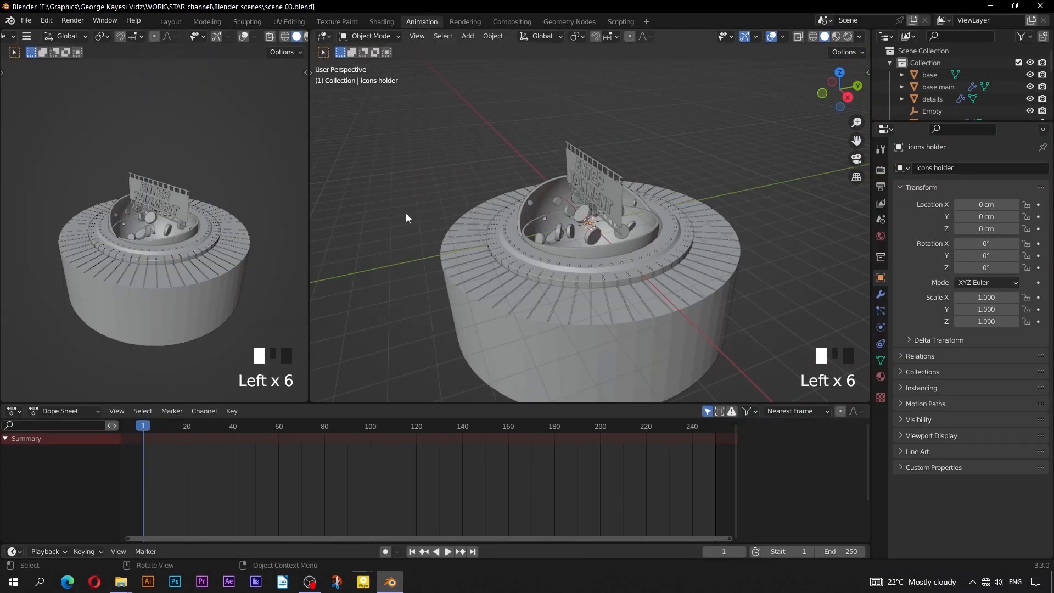
pyautogui.scroll(-2, 213, 37)
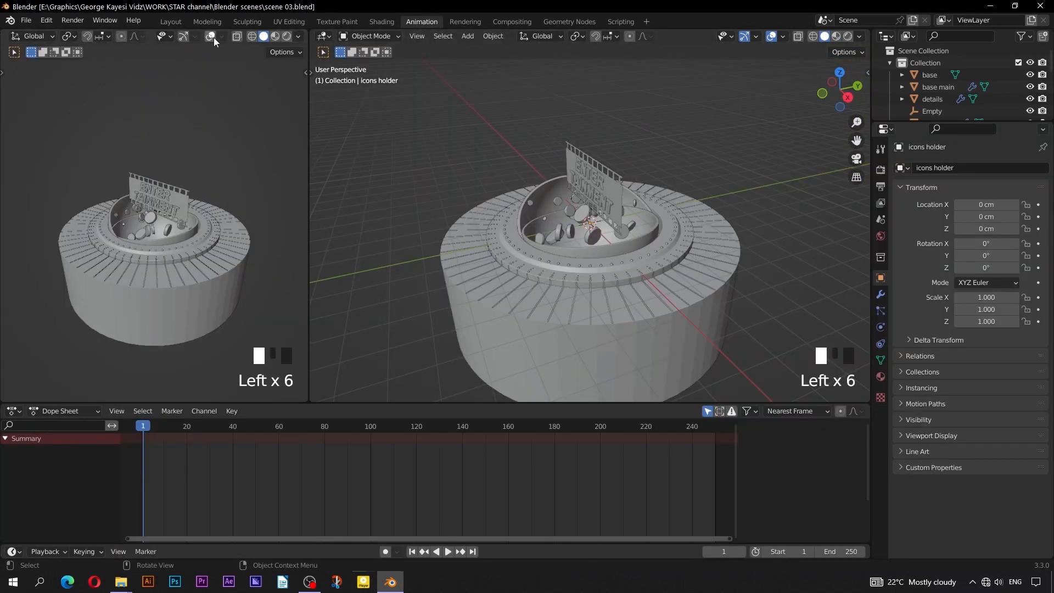
pyautogui.click(286, 37)
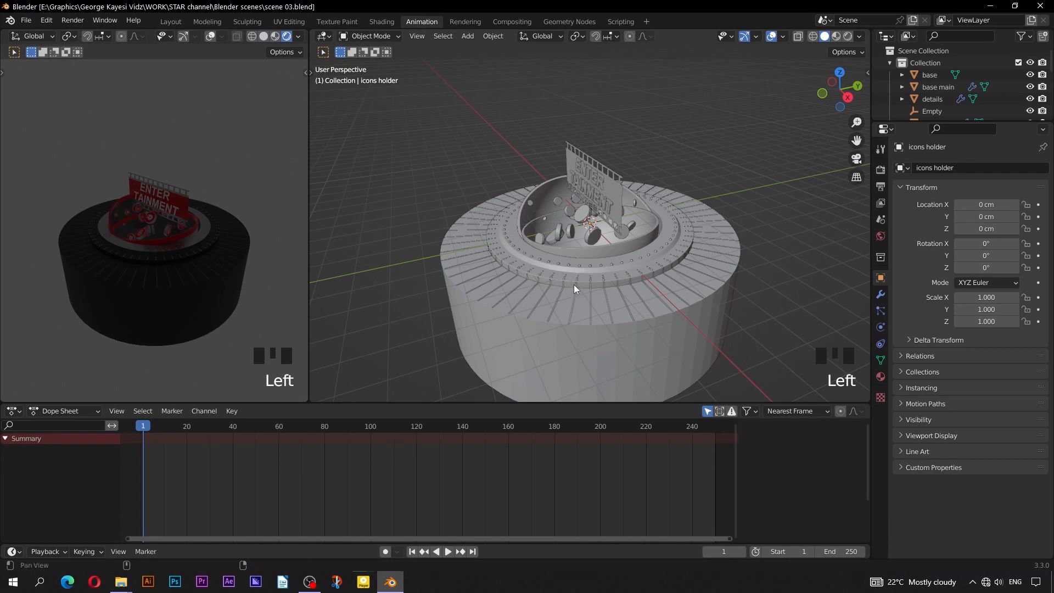
# - Raise the icons holder along Z to about 129 cm with the Move tool, working from the front view
pyautogui.moveTo(574, 284)
pyautogui.keyDown('shift'); pyautogui.mouseDown(button='middle')
pyautogui.moveTo(549, 229)
pyautogui.moveTo(563, 284)
pyautogui.mouseUp(button='middle'); pyautogui.keyUp('shift')
pyautogui.press('KP_1')
pyautogui.scroll(-1, 551, 240)
pyautogui.moveTo(723, 124); pyautogui.dragTo(426, 337)
pyautogui.press('t')
pyautogui.click(325, 118)
pyautogui.moveTo(576, 217); pyautogui.dragTo(573, 193)
pyautogui.click(573, 192)
pyautogui.moveTo(573, 193); pyautogui.dragTo(690, 248, button='middle')
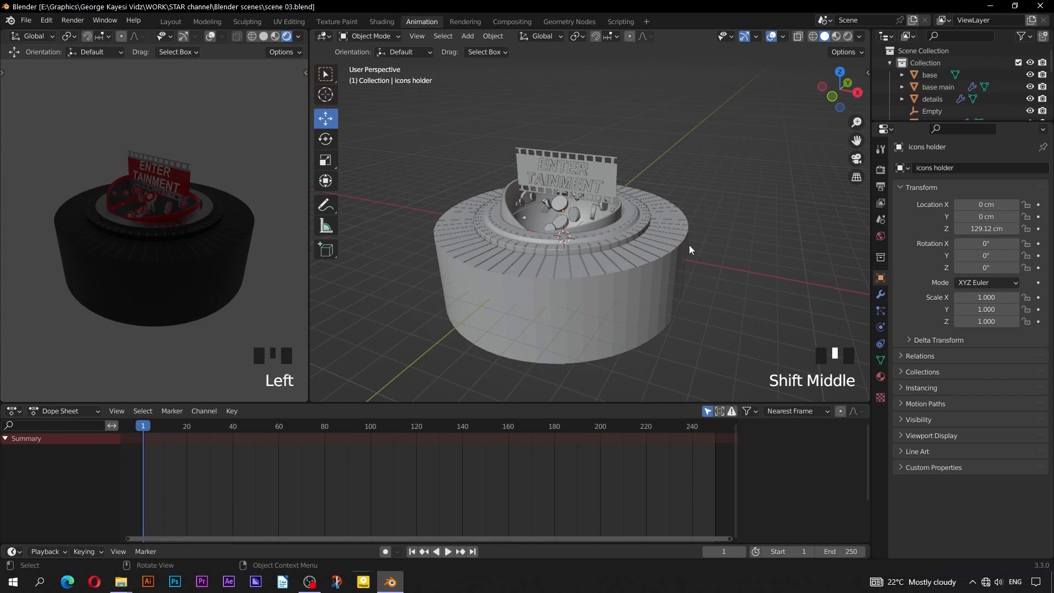
# - Use Basic hdri 2K.jpg as the world's Environment Texture and set the background strength to 0.3
pyautogui.click(881, 236)
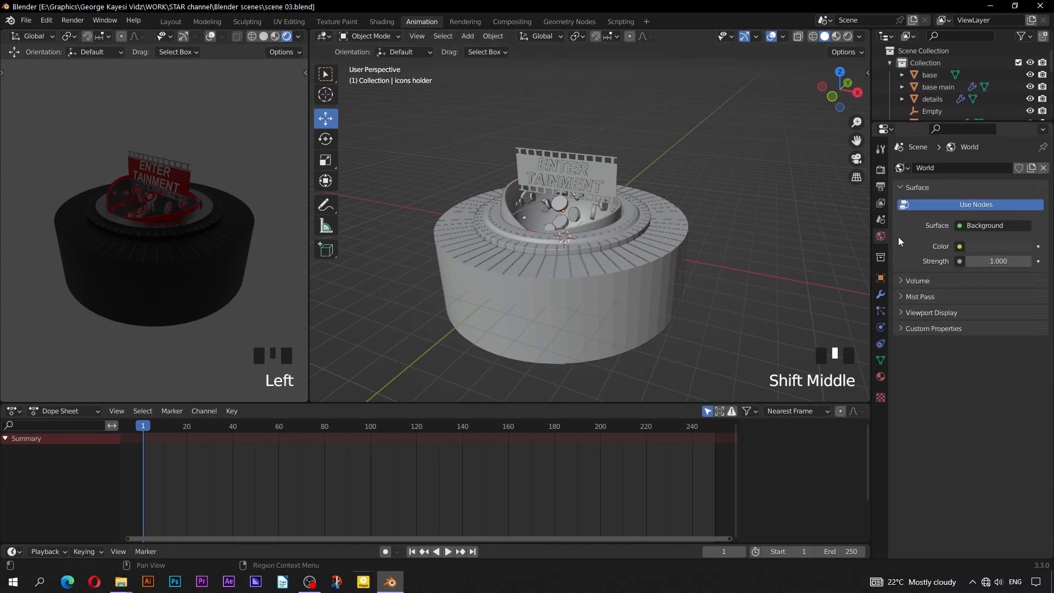
pyautogui.click(959, 247)
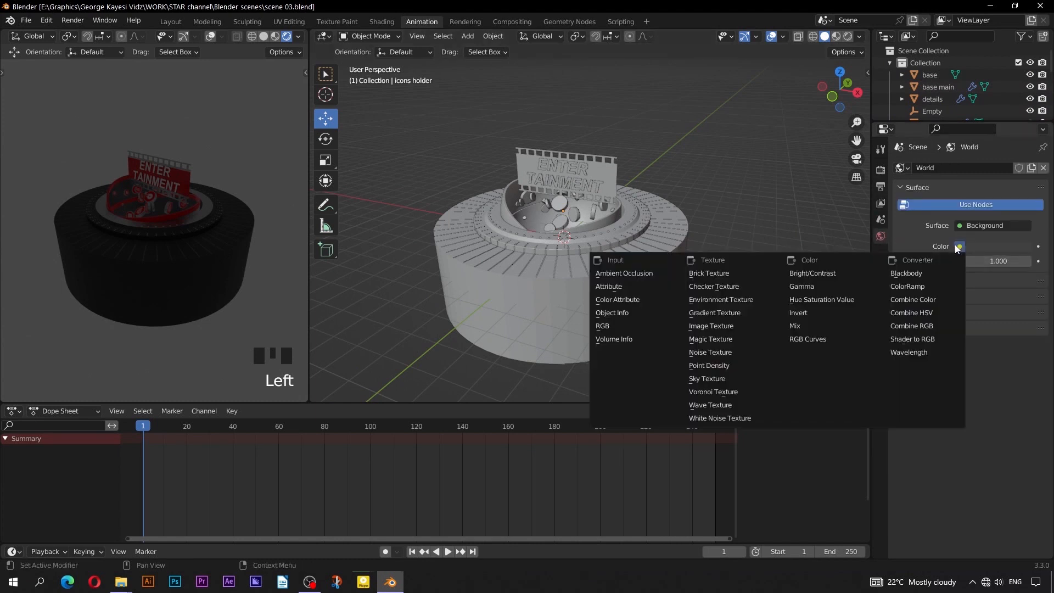
pyautogui.click(729, 301)
pyautogui.click(1009, 262)
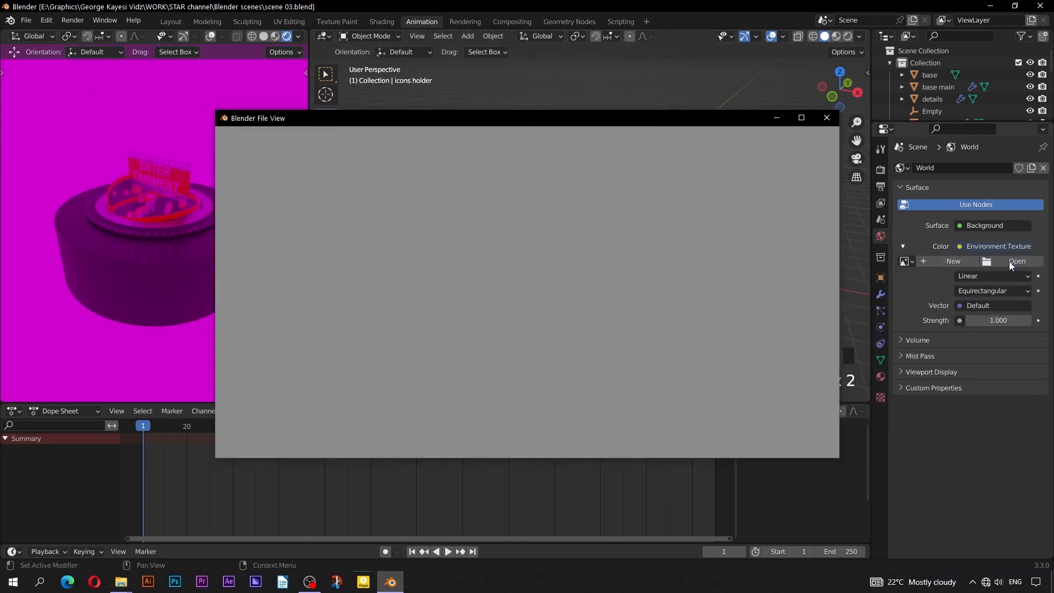
pyautogui.doubleClick(463, 196)
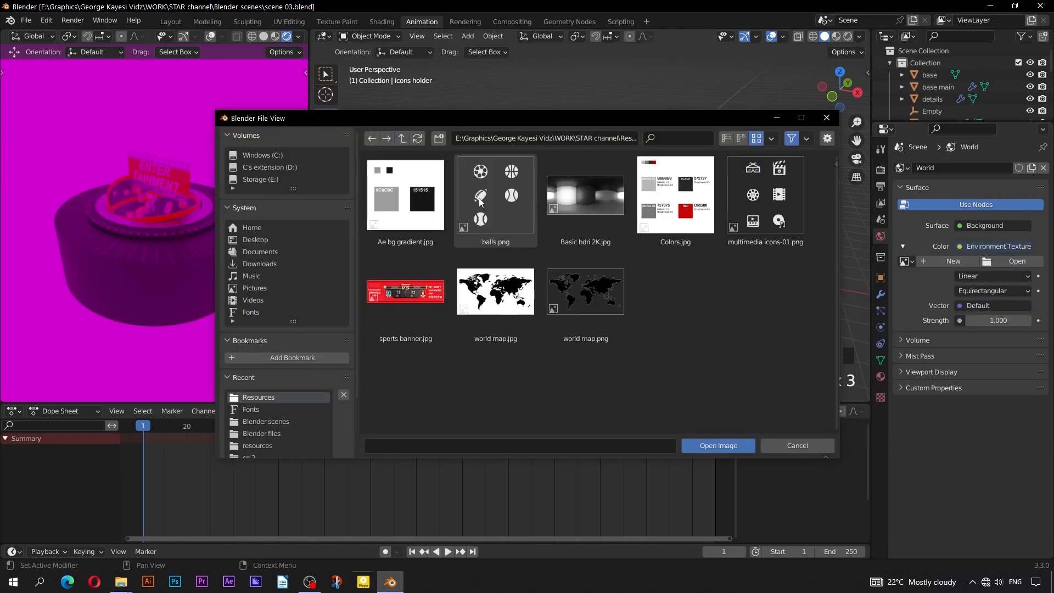
pyautogui.click(601, 209)
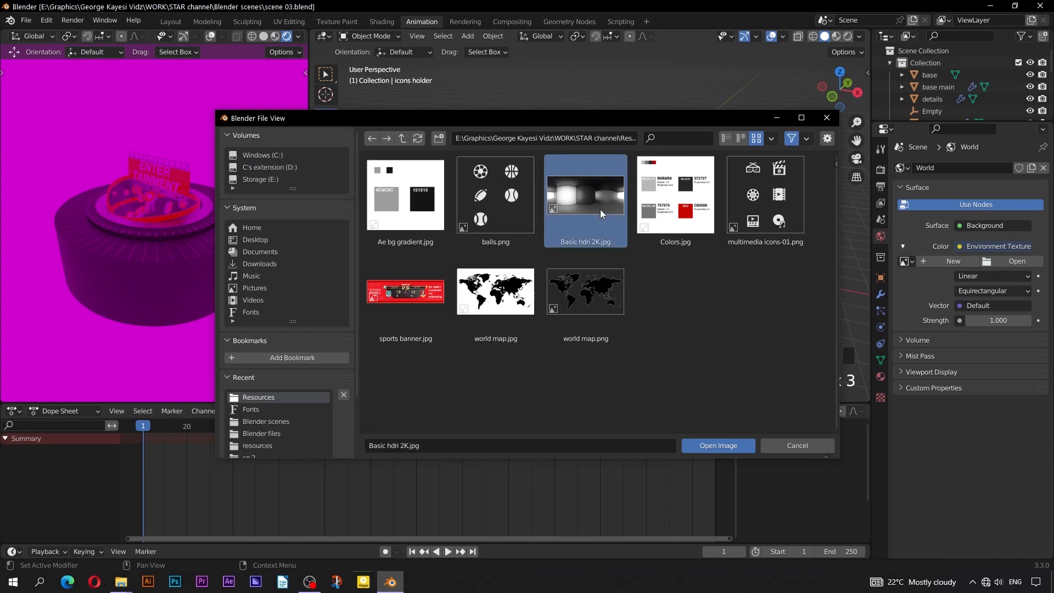
pyautogui.click(699, 446)
pyautogui.click(993, 364)
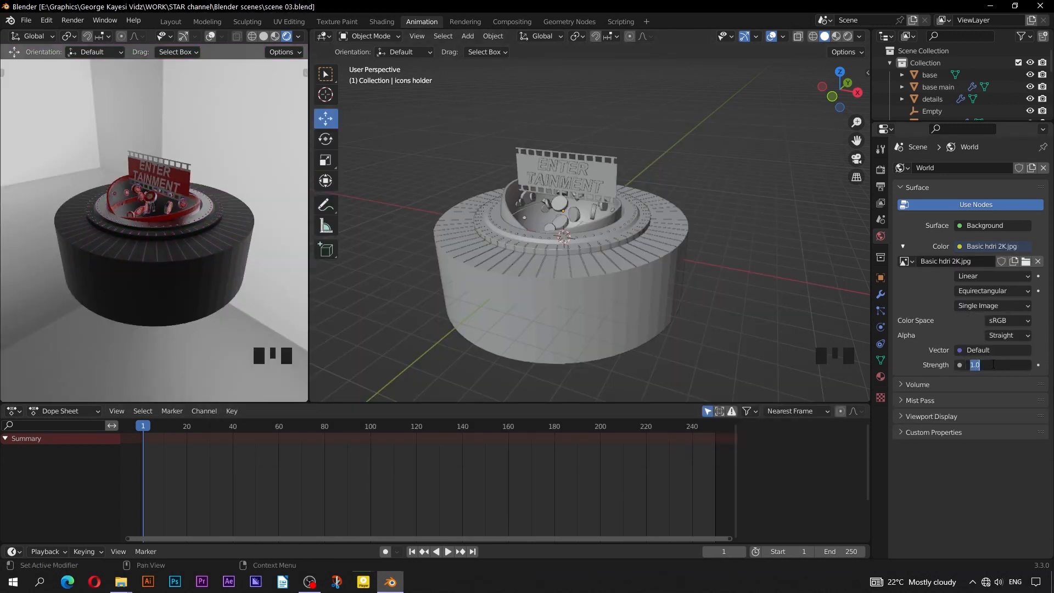
pyautogui.click(960, 334)
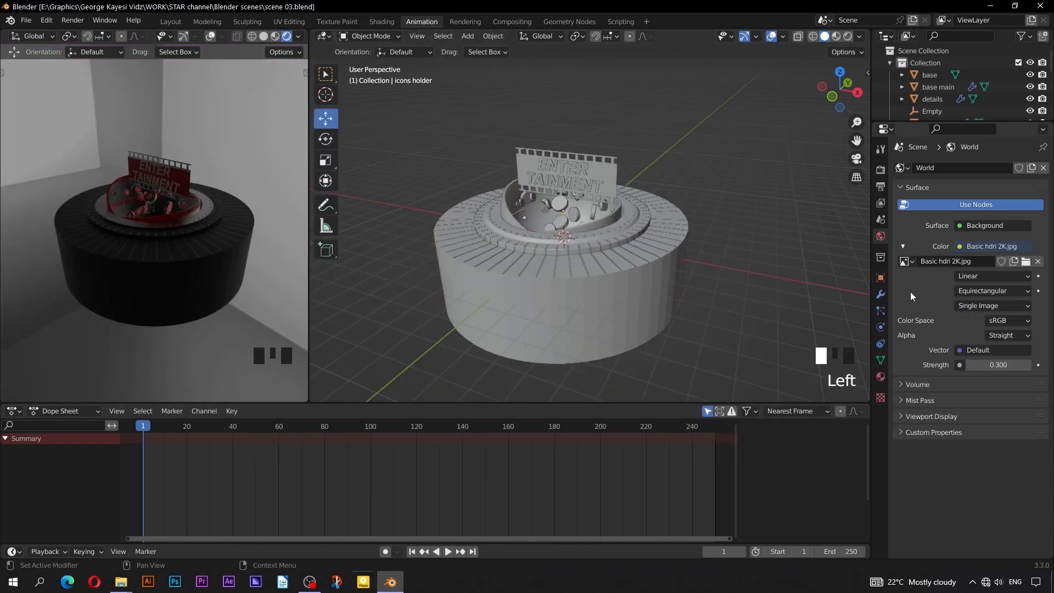
# - Make the film transparent in the Eevee render settings
pyautogui.click(880, 170)
pyautogui.click(912, 426)
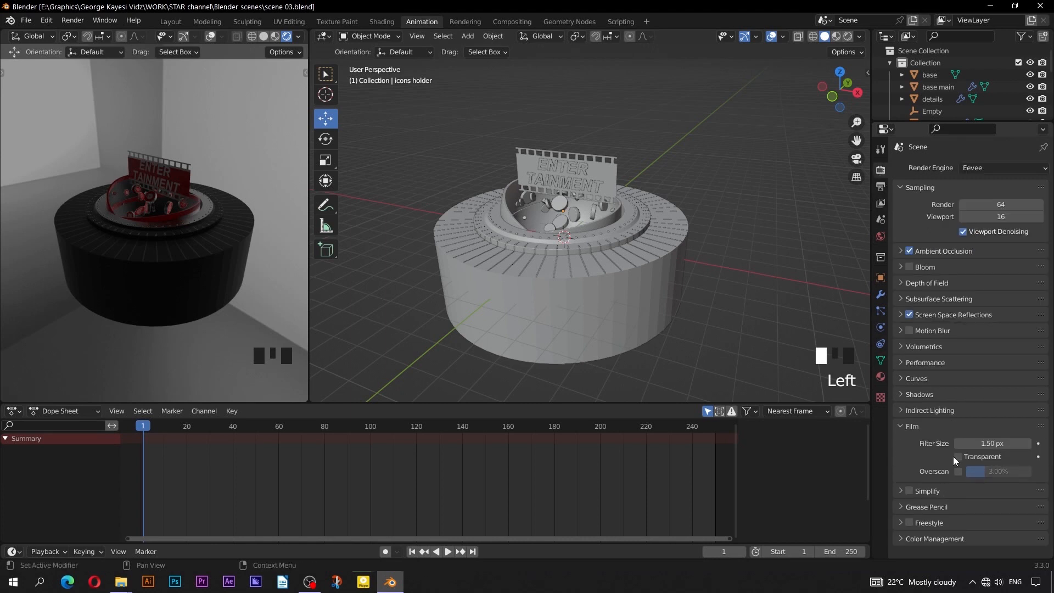
pyautogui.click(958, 456)
pyautogui.click(907, 430)
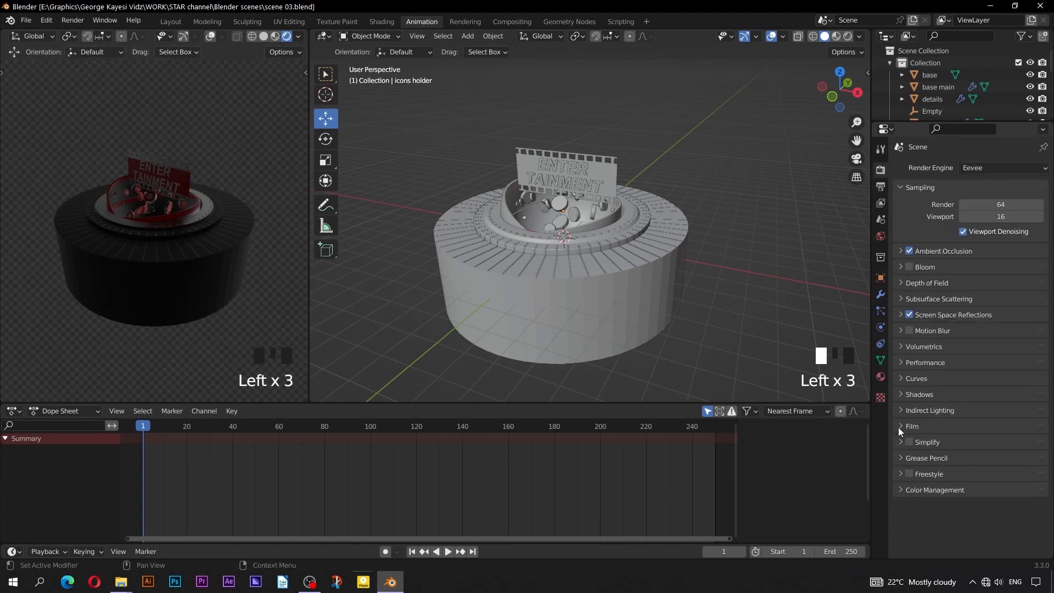
pyautogui.moveTo(171, 246); pyautogui.dragTo(198, 245, button='middle')
pyautogui.scroll(2, 446, 296)
# - Enlarge the Outliner and create a new collection named "Lights and camera"
pyautogui.moveTo(900, 122); pyautogui.dragTo(900, 318)
pyautogui.hotkey('shift', 'a')
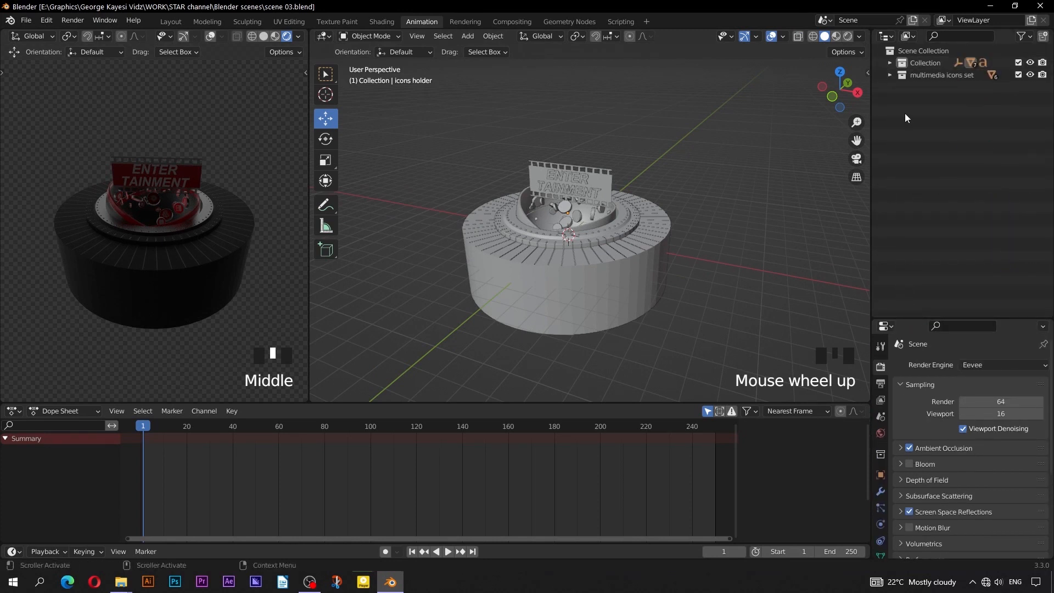
pyautogui.rightClick(905, 113)
pyautogui.click(905, 114)
pyautogui.doubleClick(920, 88)
pyautogui.write('Lights and')
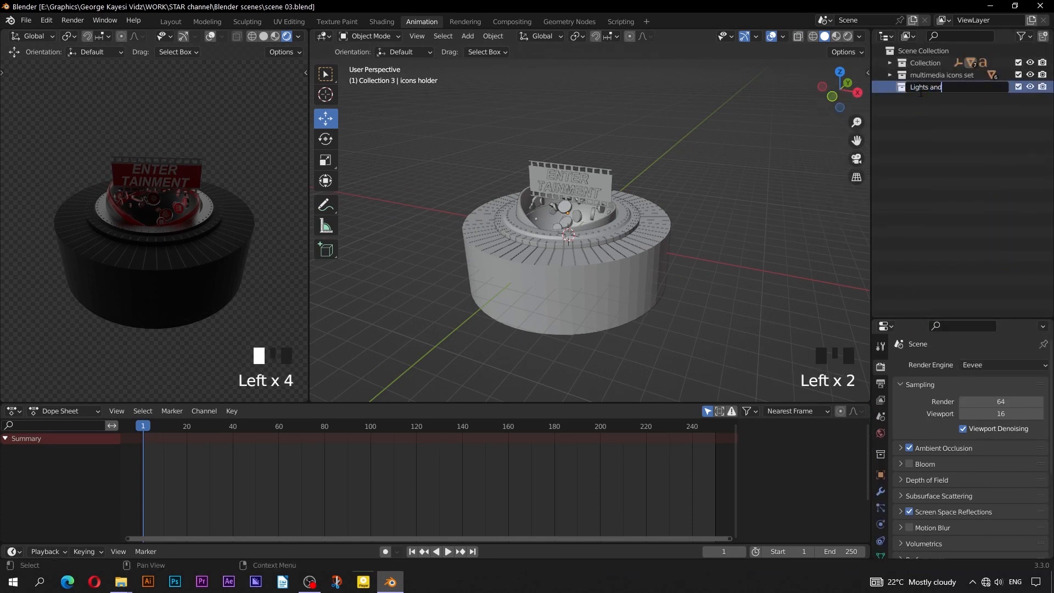
pyautogui.write(' camera')
pyautogui.press('Return')
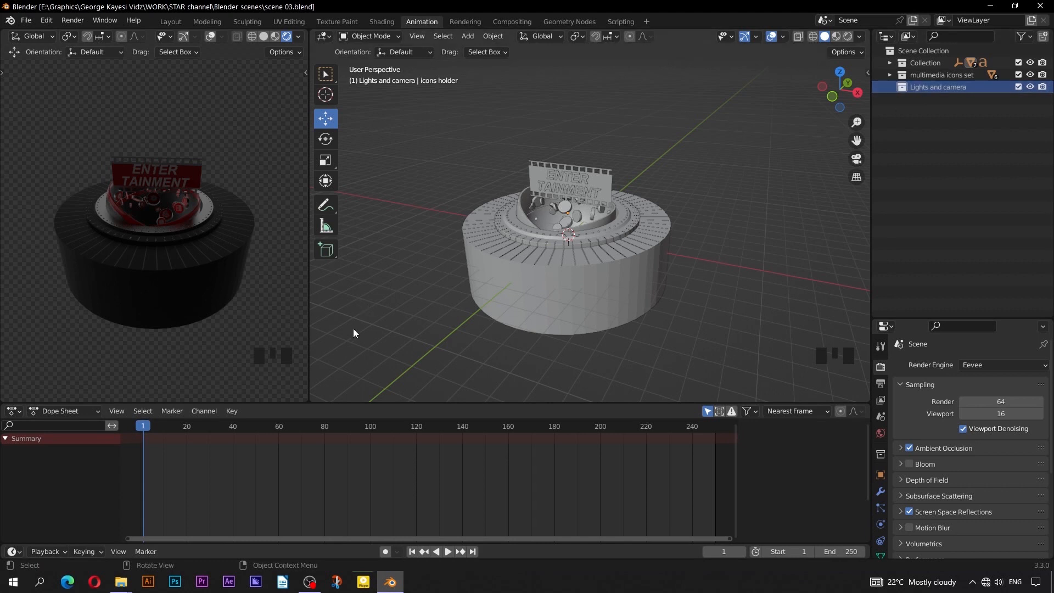
# - Open scene 02.blend from the Blender scenes folder and copy its five area lights, Area to Area.004
pyautogui.click(120, 582)
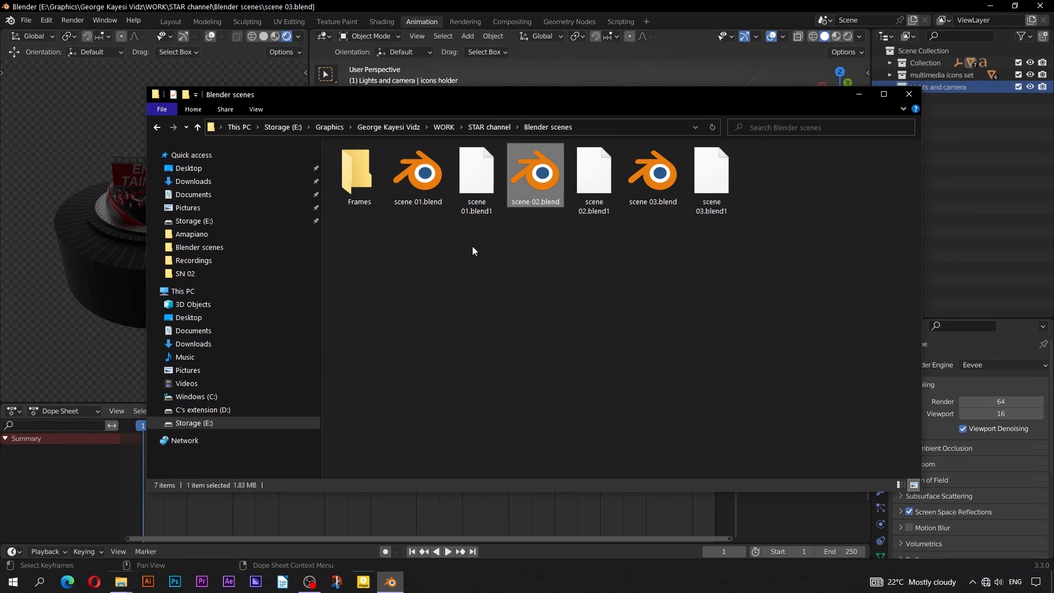
pyautogui.doubleClick(530, 183)
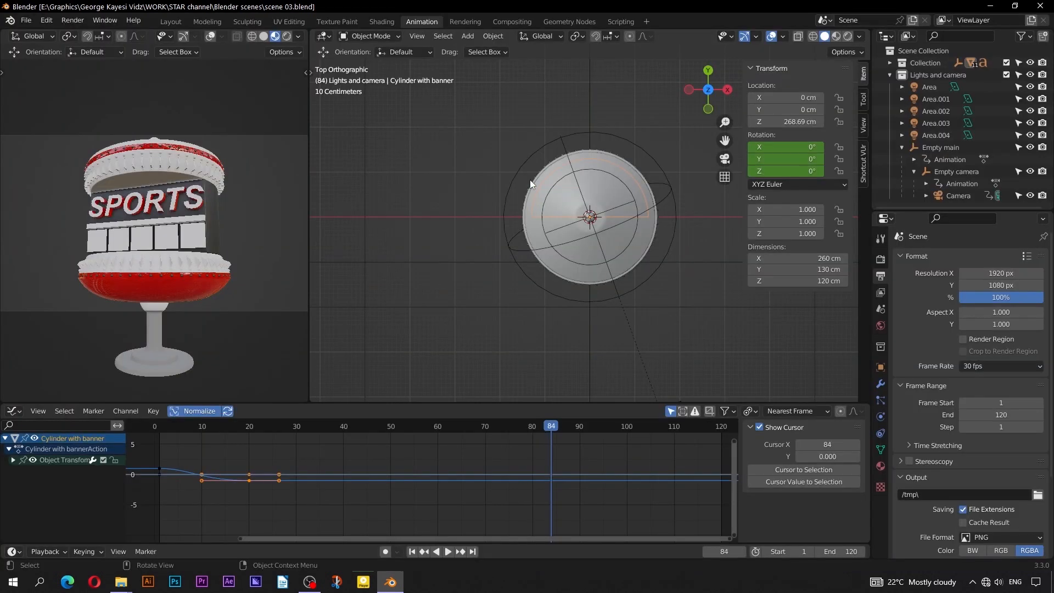
pyautogui.scroll(-5, 533, 268)
pyautogui.moveTo(533, 268); pyautogui.dragTo(601, 255, button='middle')
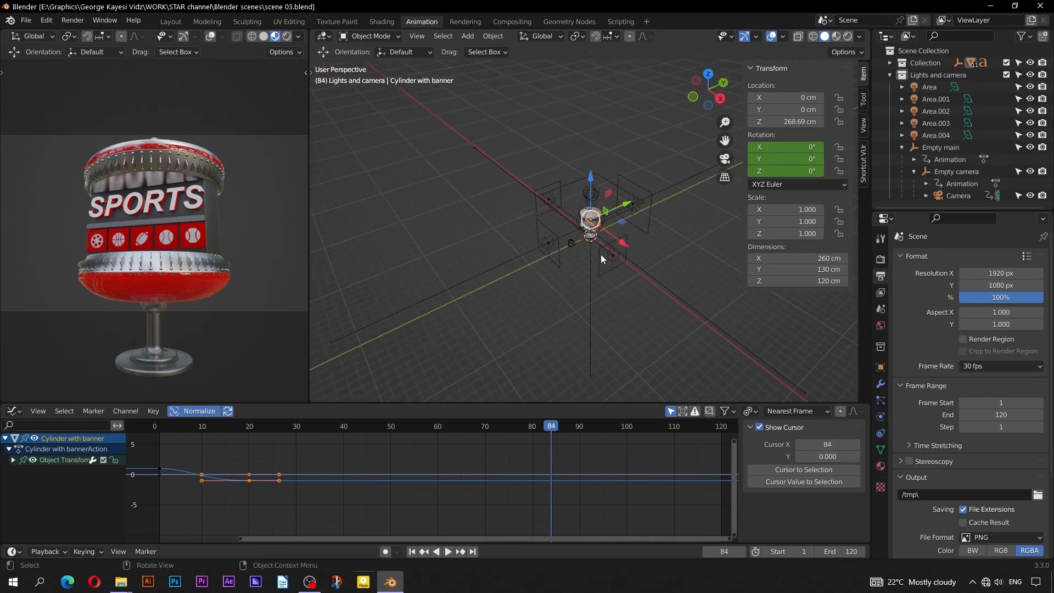
pyautogui.click(928, 87)
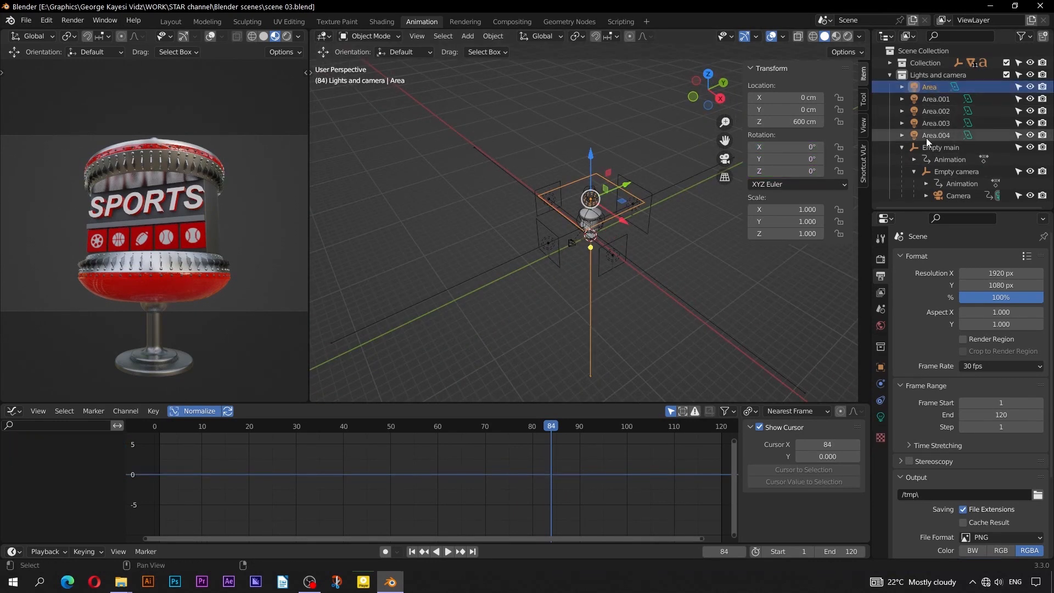
pyautogui.keyDown('shift'); pyautogui.click(927, 138); pyautogui.keyUp('shift')
pyautogui.rightClick(926, 124)
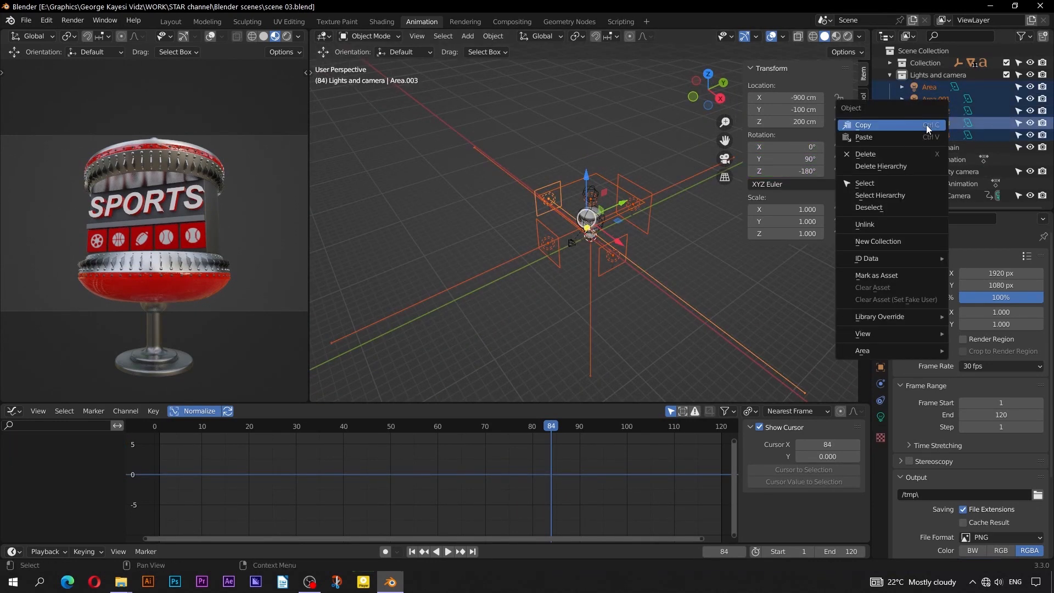
pyautogui.click(926, 124)
# - Switch back to the scene 03 Blender window and paste the copied lights into the Lights and camera collection
pyautogui.moveTo(391, 582)
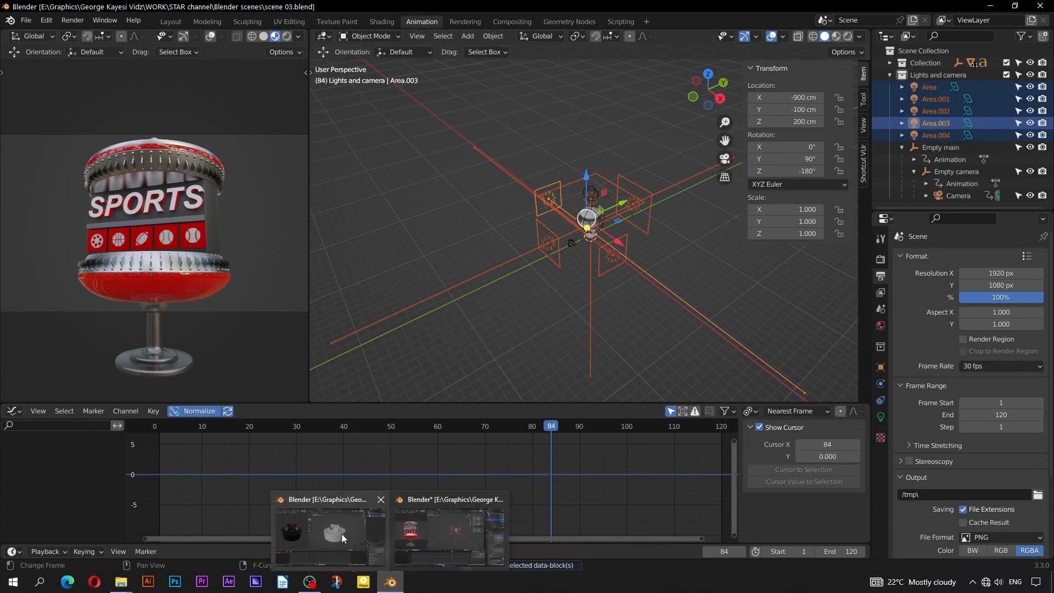
pyautogui.click(341, 534)
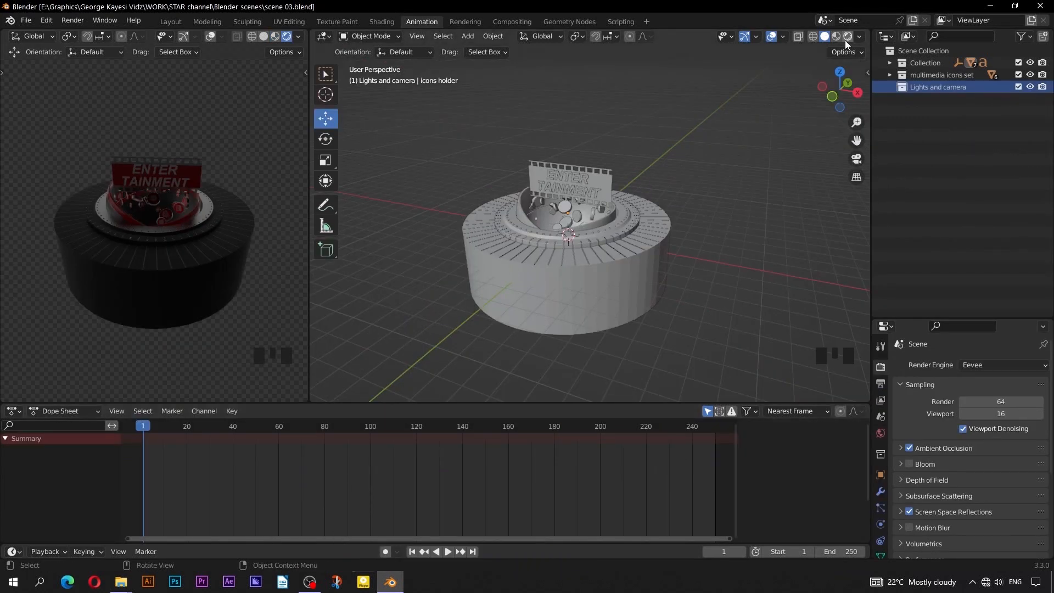
pyautogui.click(945, 91)
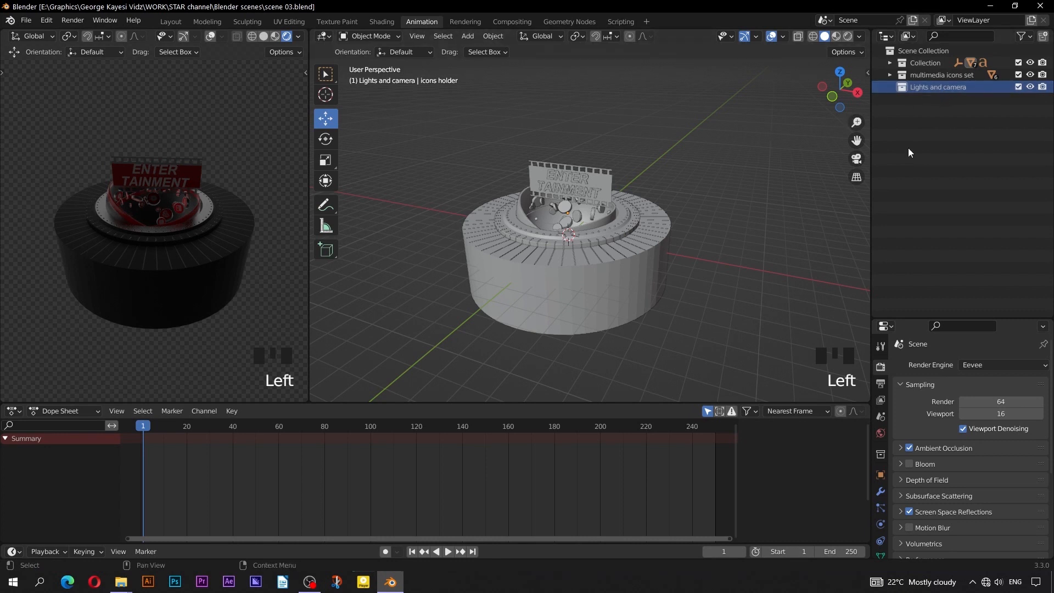
pyautogui.hotkey('ctrl', 'v')
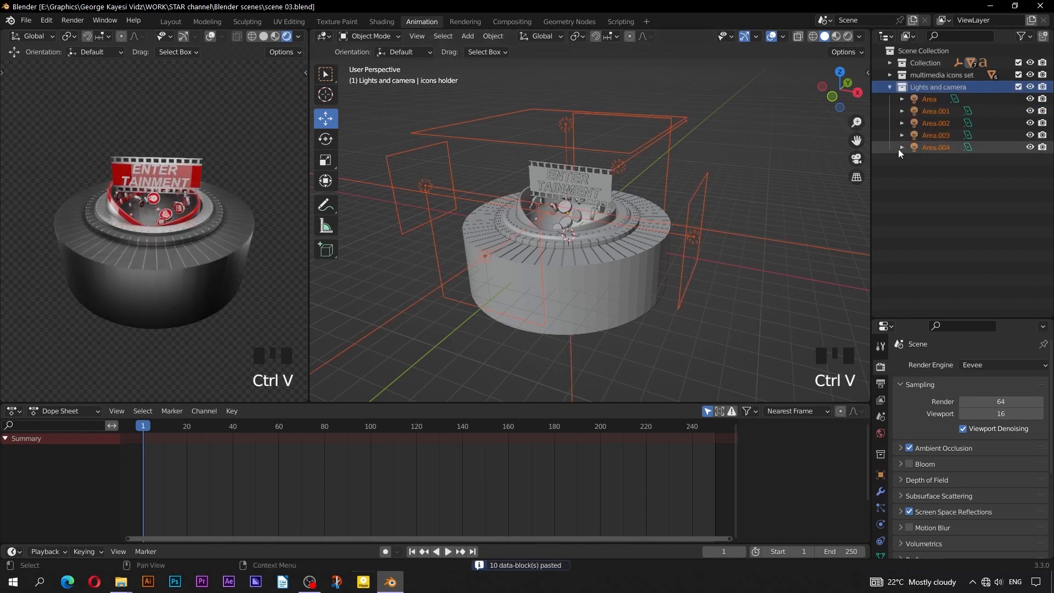
# - Select Area.001 and the area light on the opposite side, and lower both along Z in the front view
pyautogui.scroll(2, 165, 217)
pyautogui.moveTo(155, 209); pyautogui.dragTo(177, 219, button='middle')
pyautogui.scroll(-1, 468, 229)
pyautogui.moveTo(469, 230); pyautogui.dragTo(467, 251, button='middle')
pyautogui.click(467, 250)
pyautogui.click(663, 263)
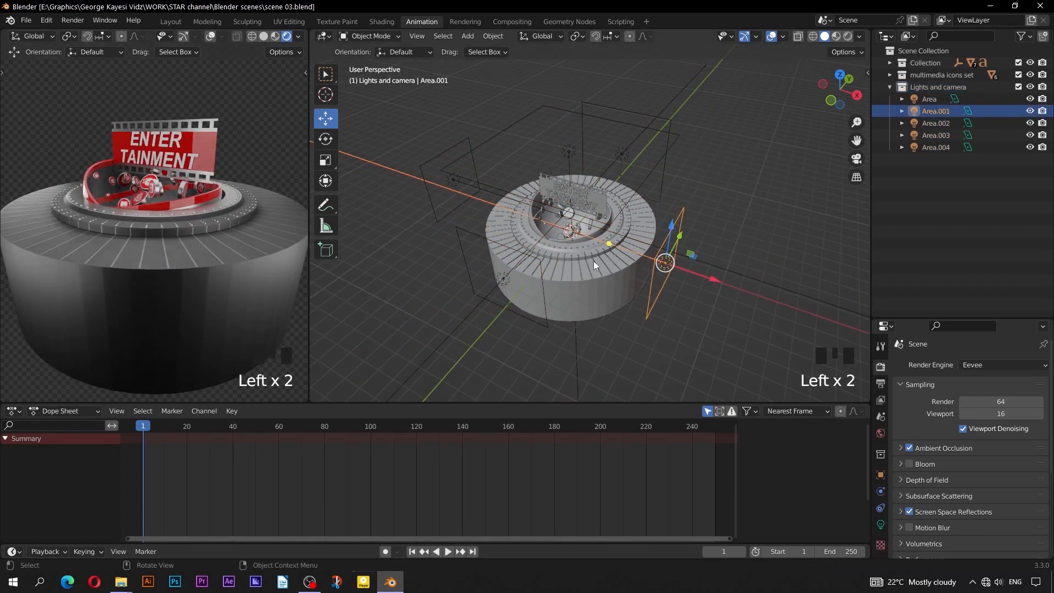
pyautogui.keyDown('shift'); pyautogui.click(435, 167); pyautogui.keyUp('shift')
pyautogui.press('KP_1')
pyautogui.scroll(1, 543, 172)
pyautogui.moveTo(552, 155); pyautogui.dragTo(551, 167)
# - Try to move the area light in front of the model lower
pyautogui.scroll(-2, 616, 217)
pyautogui.moveTo(616, 218); pyautogui.dragTo(529, 252, button='middle')
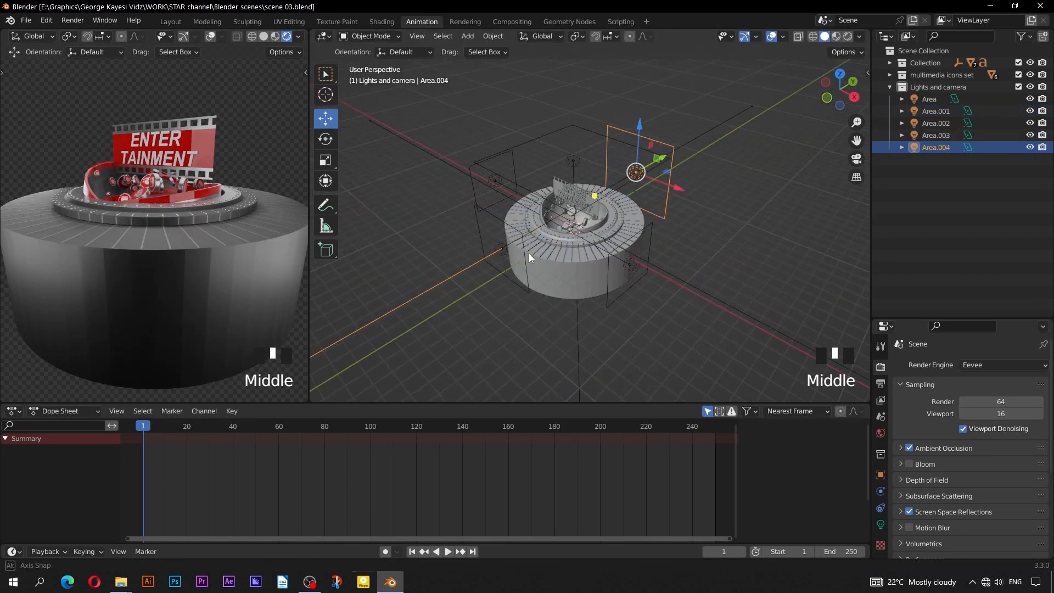
pyautogui.click(484, 236)
pyautogui.moveTo(538, 228)
pyautogui.mouseDown()
pyautogui.moveTo(513, 247)
pyautogui.moveTo(543, 246)
pyautogui.mouseUp()
pyautogui.moveTo(168, 258); pyautogui.dragTo(221, 283, button='middle')
# - Set the power of the overhead area light to 1000 W
pyautogui.click(549, 132)
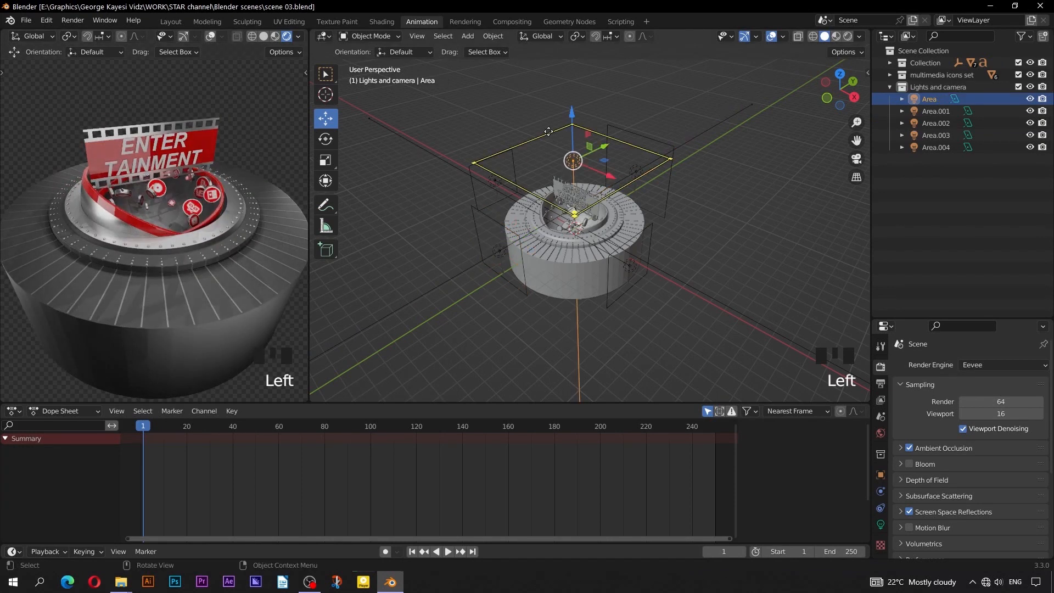
pyautogui.moveTo(903, 318); pyautogui.dragTo(900, 211)
pyautogui.click(880, 416)
pyautogui.click(993, 338)
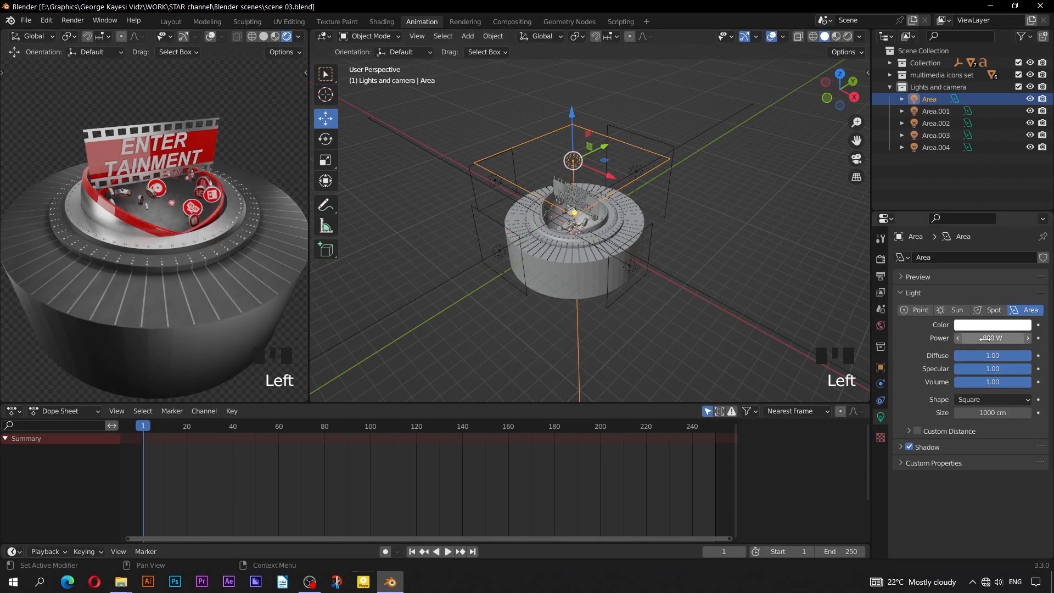
pyautogui.write('1000')
pyautogui.press('Return')
# - Raise the overhead area light along Z in the front view, then deselect it
pyautogui.moveTo(220, 215); pyautogui.dragTo(140, 189, button='middle')
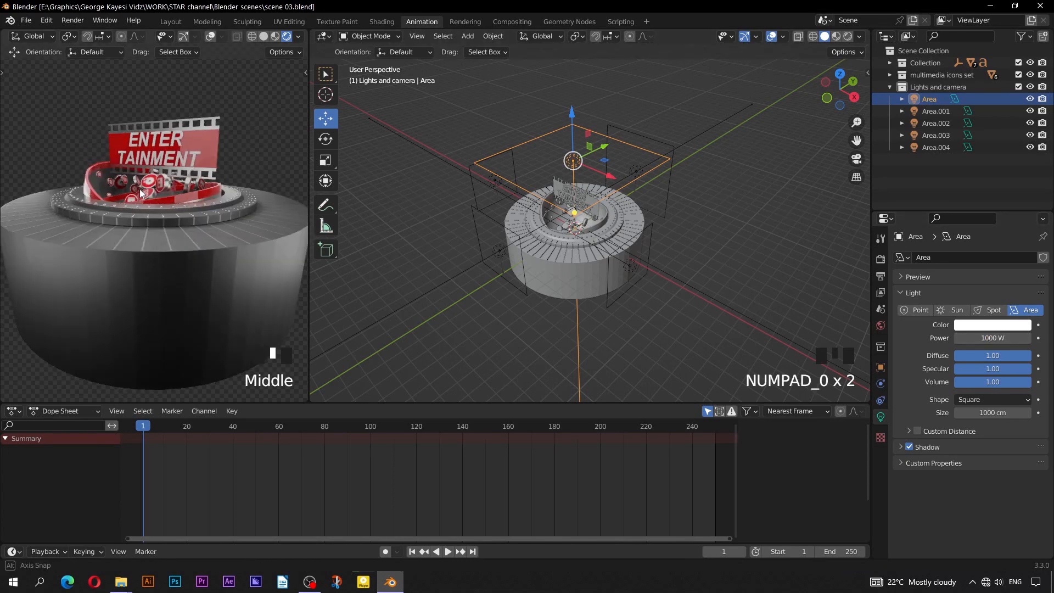
pyautogui.press('KP_1')
pyautogui.moveTo(575, 113)
pyautogui.mouseDown()
pyautogui.moveTo(572, 83)
pyautogui.moveTo(574, 99)
pyautogui.mouseUp()
pyautogui.moveTo(165, 241); pyautogui.dragTo(172, 242, button='middle')
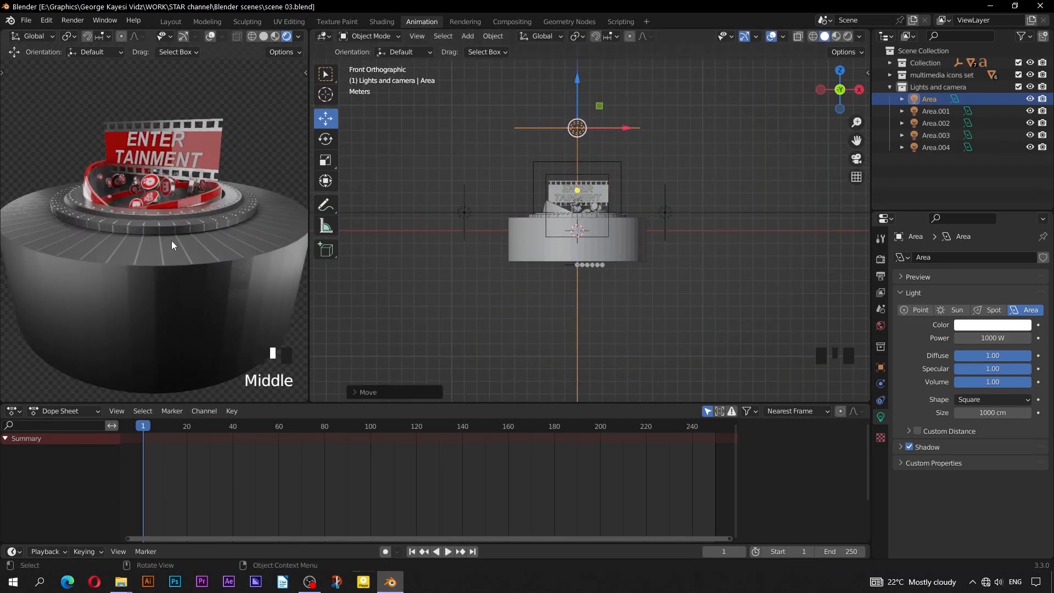
pyautogui.scroll(2, 565, 211)
pyautogui.click(712, 291)
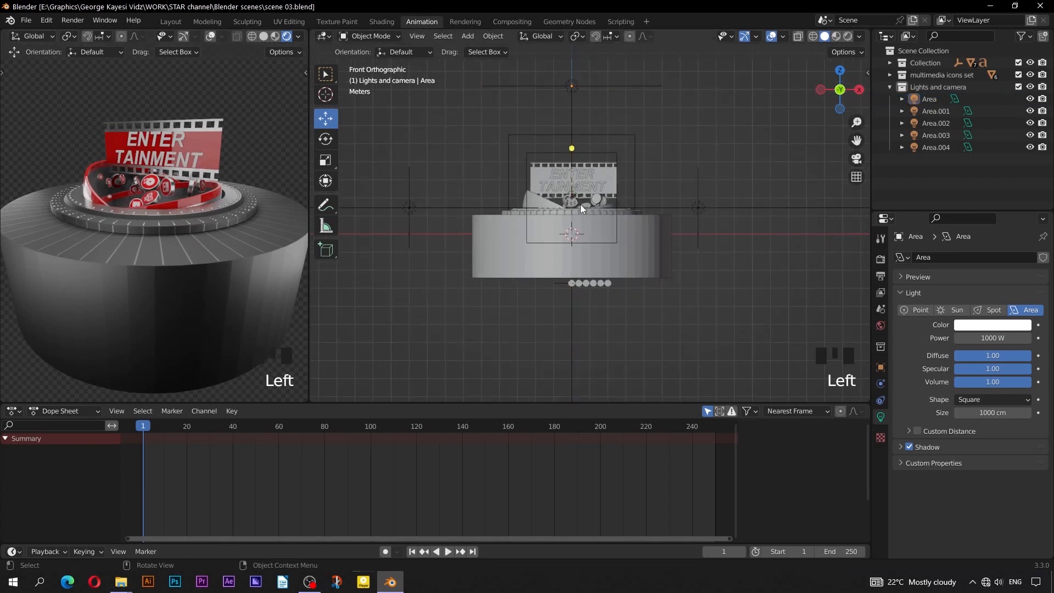
# - Add a camera and move it along negative Y to stand in front of the base, working from the right view
pyautogui.scroll(3, 581, 205)
pyautogui.scroll(-2, 559, 196)
pyautogui.keyDown('shift'); pyautogui.moveTo(549, 194); pyautogui.dragTo(538, 189, button='middle'); pyautogui.keyUp('shift')
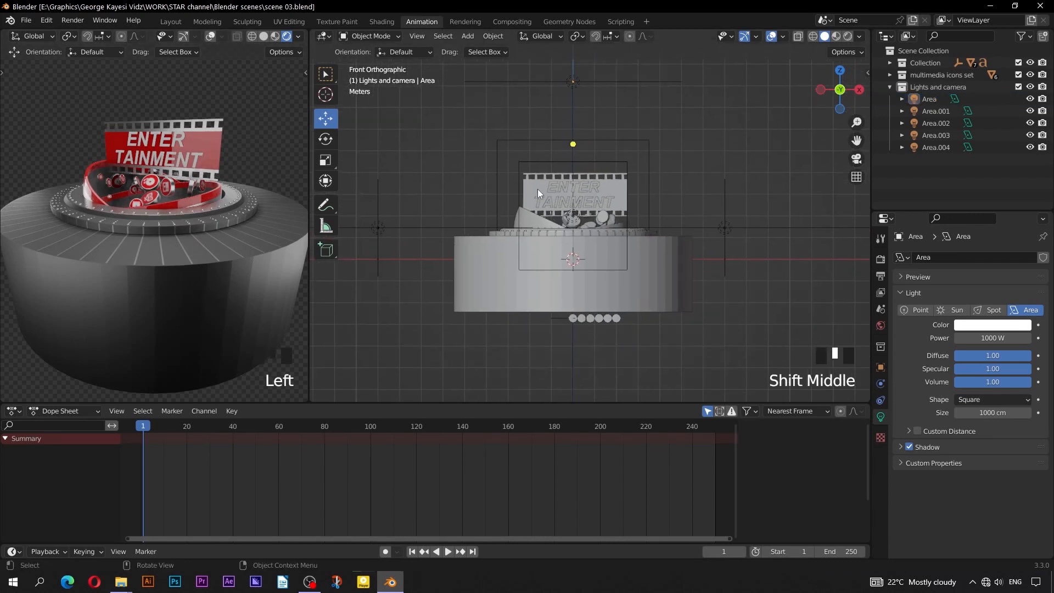
pyautogui.click(468, 36)
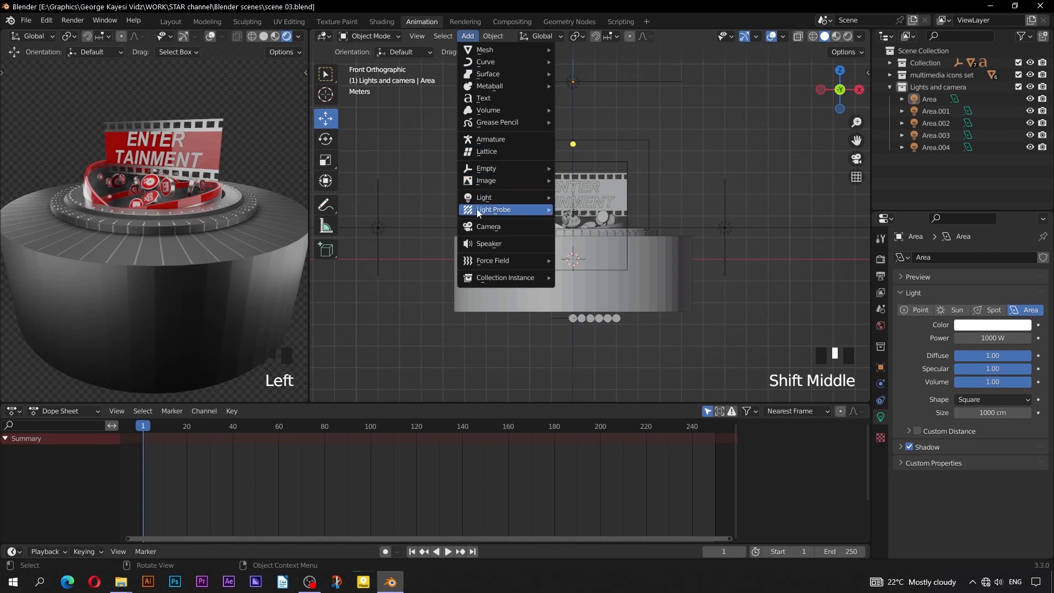
pyautogui.click(477, 226)
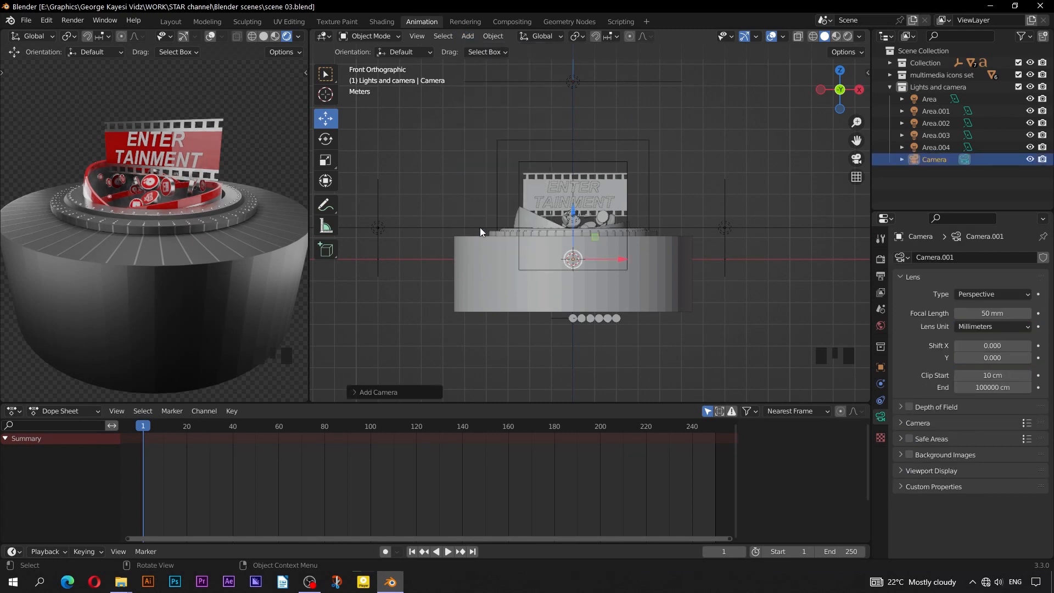
pyautogui.press('KP_3')
pyautogui.moveTo(624, 261); pyautogui.dragTo(432, 261)
pyautogui.keyDown('shift'); pyautogui.moveTo(388, 225); pyautogui.dragTo(427, 241, button='middle'); pyautogui.keyUp('shift')
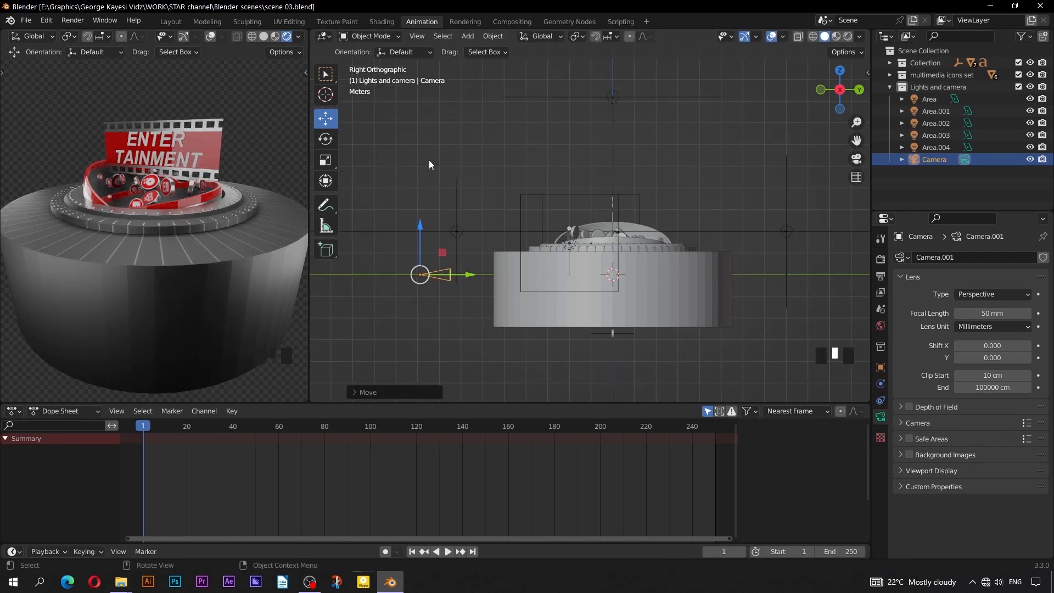
# - Add a sphere-shaped empty at the scene's centre and scale it up uniformly to more than twice its size
pyautogui.click(469, 39)
pyautogui.moveTo(501, 172)
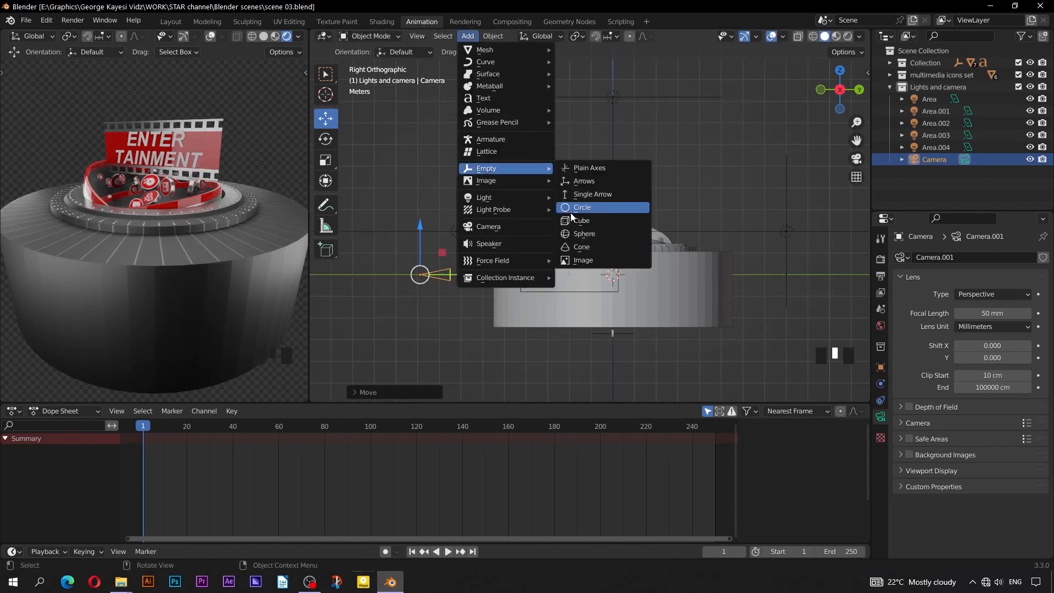
pyautogui.click(572, 233)
pyautogui.press('s')
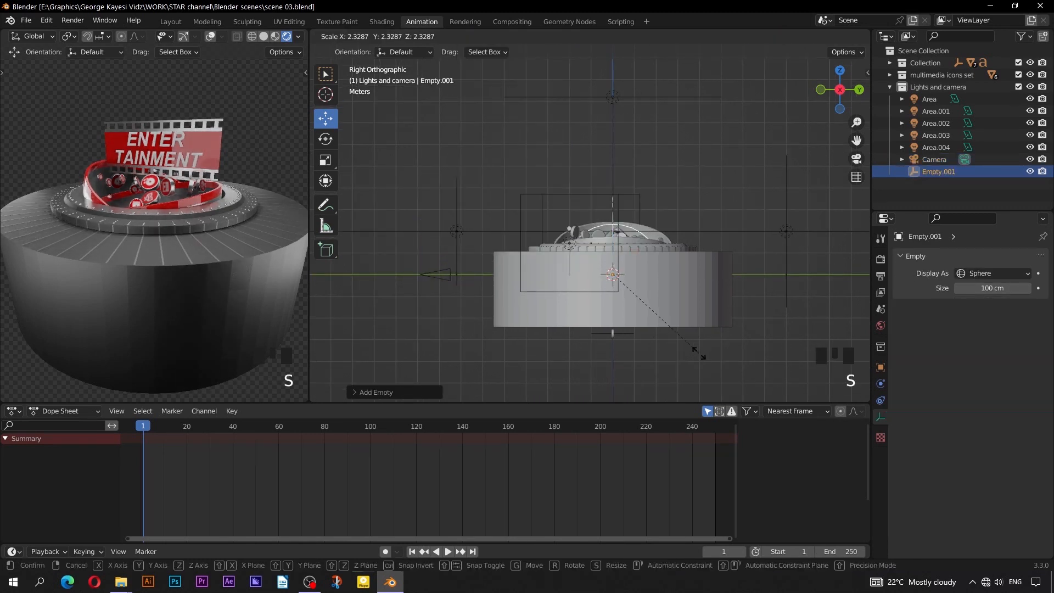
pyautogui.click(719, 364)
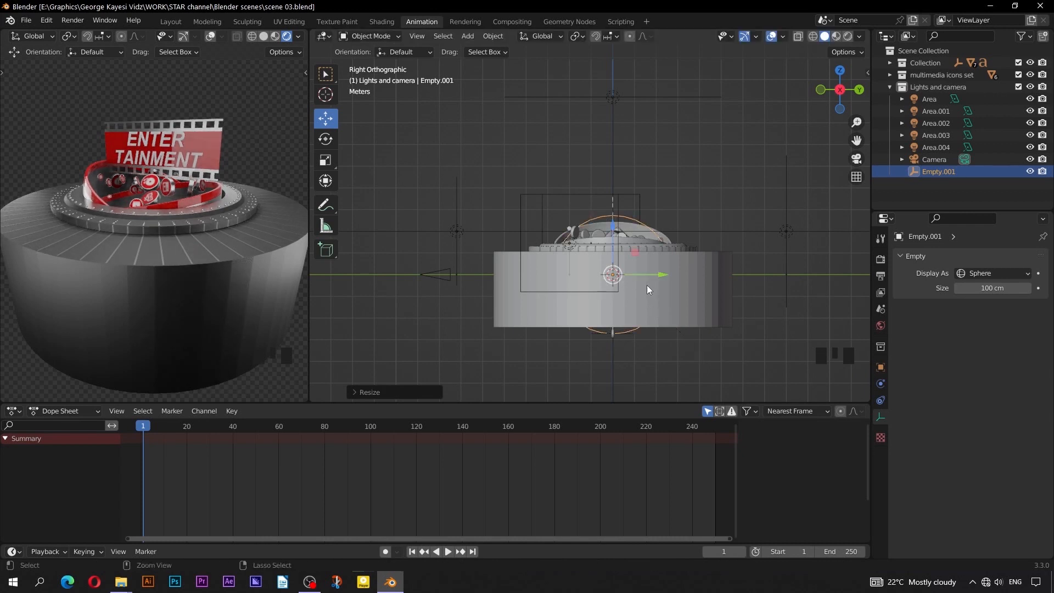
# - Apply the scale of the sphere empty at the centre and duplicate it into a smaller copy above the base
pyautogui.hotkey('ctrl', 'a')
pyautogui.click(640, 309)
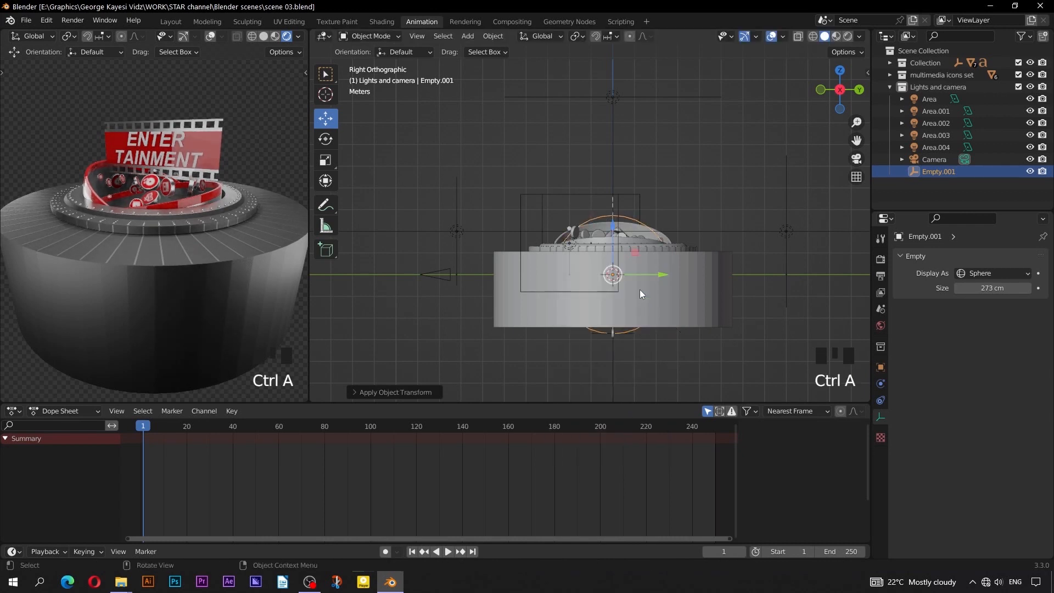
pyautogui.hotkey('shift', 'd')
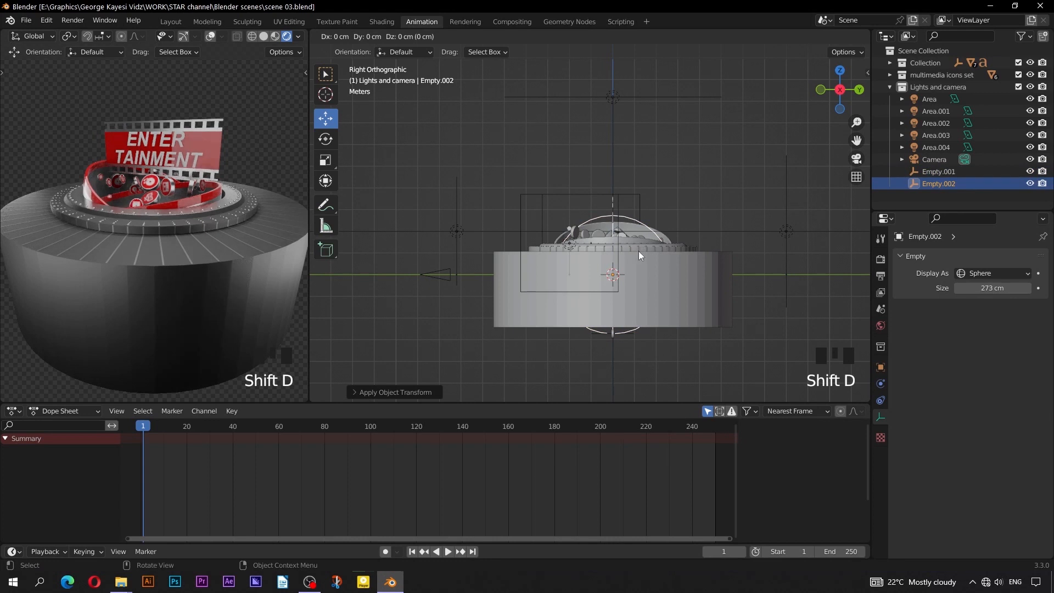
pyautogui.click(620, 171)
pyautogui.moveTo(620, 172); pyautogui.dragTo(614, 113)
pyautogui.press('s')
pyautogui.click(642, 163)
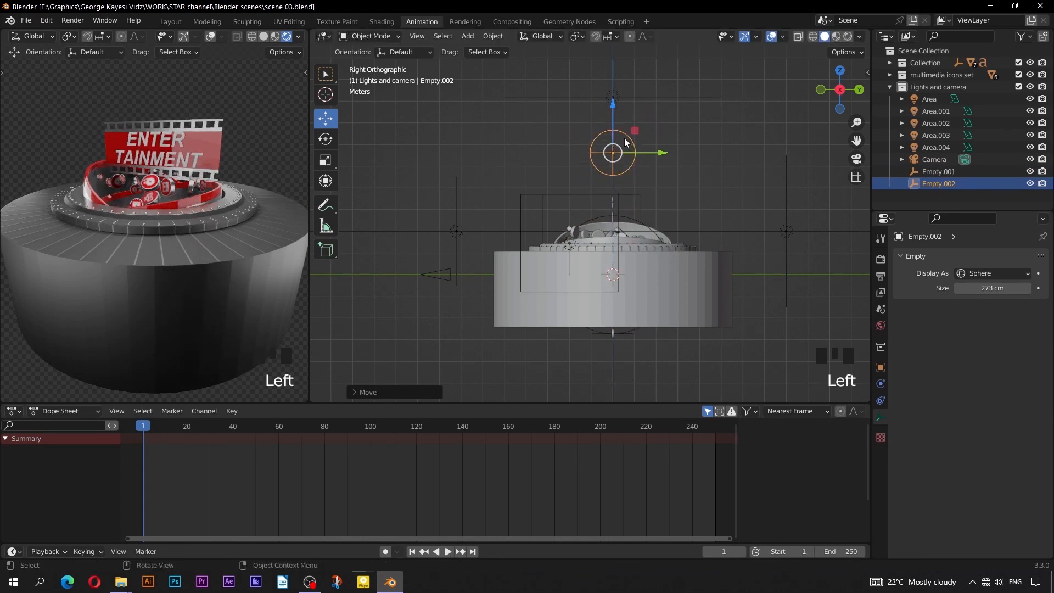
# - Raise the smaller empty along Z until it sits above the overhead area light, and apply its scale
pyautogui.scroll(-1, 619, 137)
pyautogui.keyDown('shift'); pyautogui.moveTo(615, 132); pyautogui.dragTo(603, 178, button='middle'); pyautogui.keyUp('shift')
pyautogui.moveTo(604, 170); pyautogui.dragTo(605, 84)
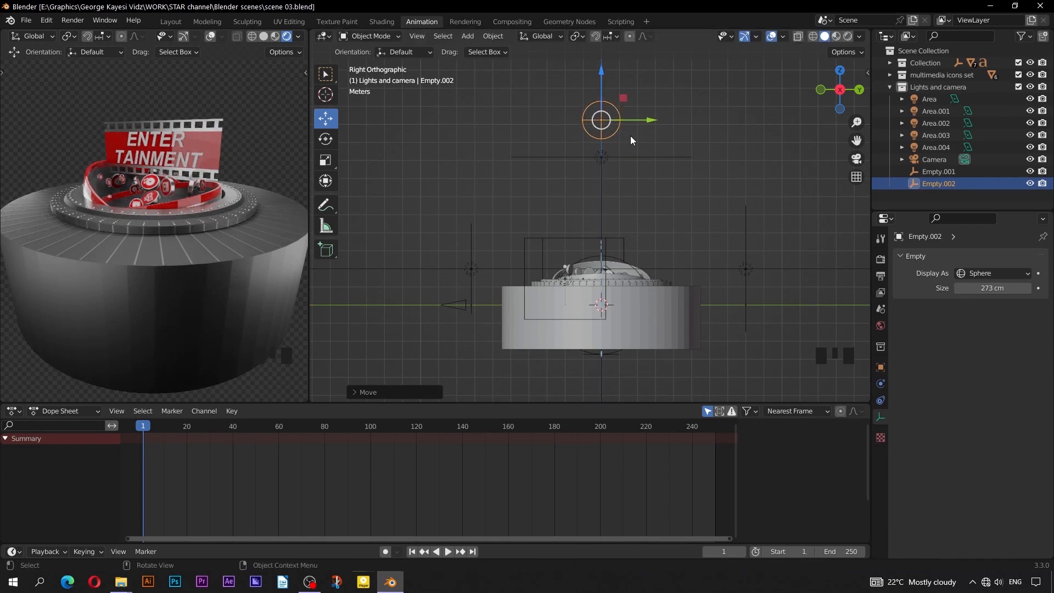
pyautogui.hotkey('ctrl', 'a')
pyautogui.click(630, 136)
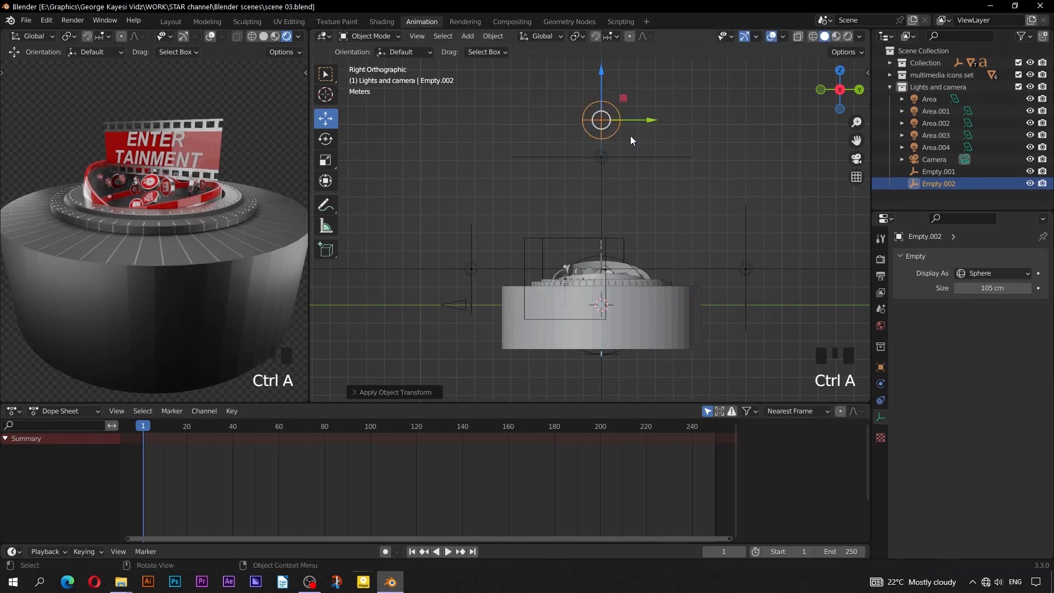
# - Rename the smaller upper empty to "Empty main"
pyautogui.doubleClick(929, 184)
pyautogui.click(955, 184)
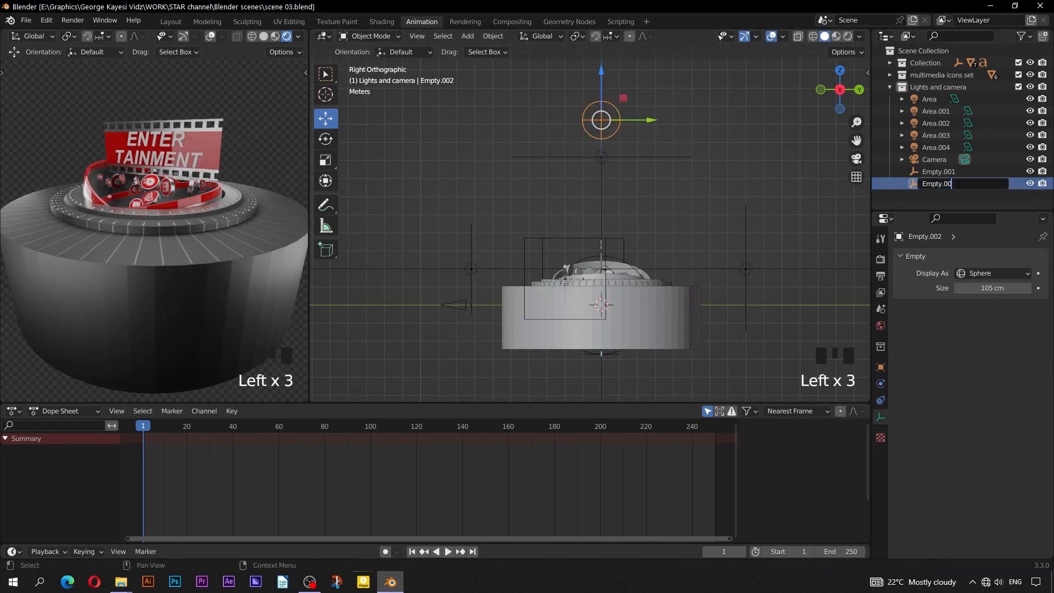
pyautogui.click(931, 202)
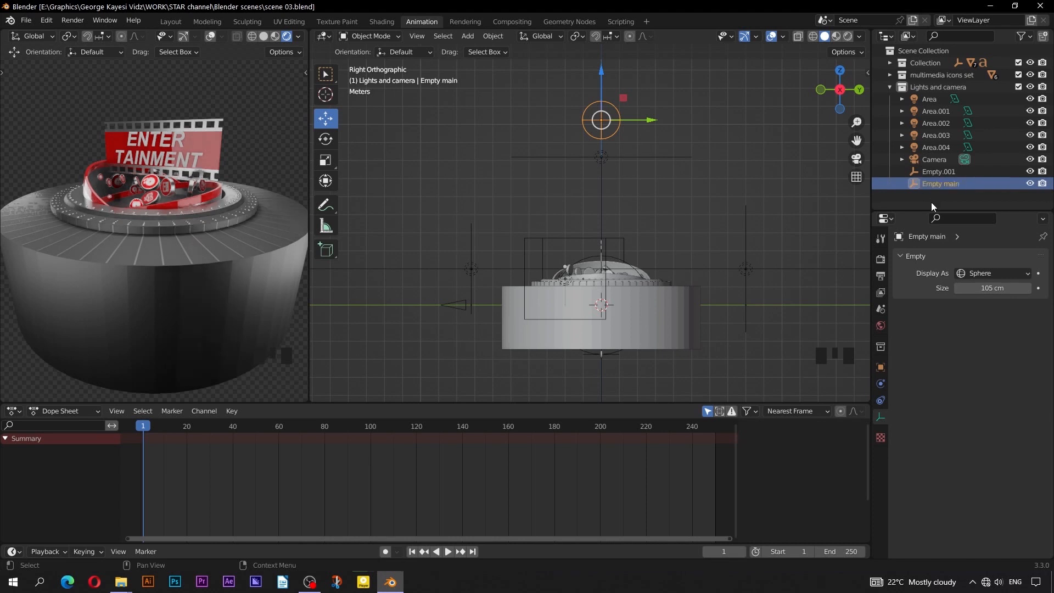
# - Rename the larger sphere empty at the scene's centre to "Empty camera"
pyautogui.click(933, 173)
pyautogui.click(934, 174)
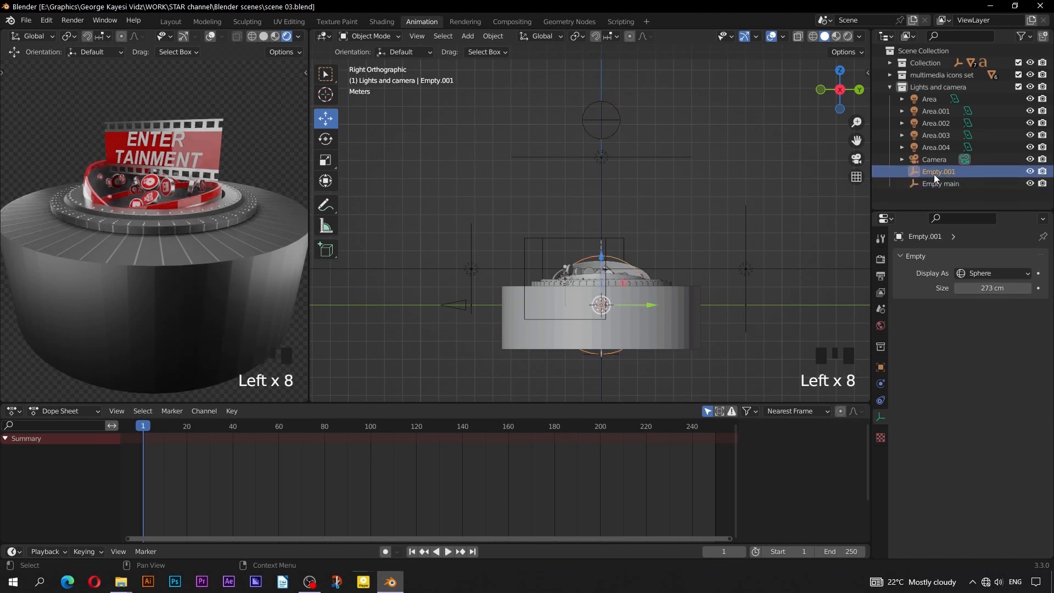
pyautogui.doubleClick(934, 174)
pyautogui.click(956, 172)
pyautogui.press('BackSpace')
pyautogui.press('BackSpace')
pyautogui.press('BackSpace')
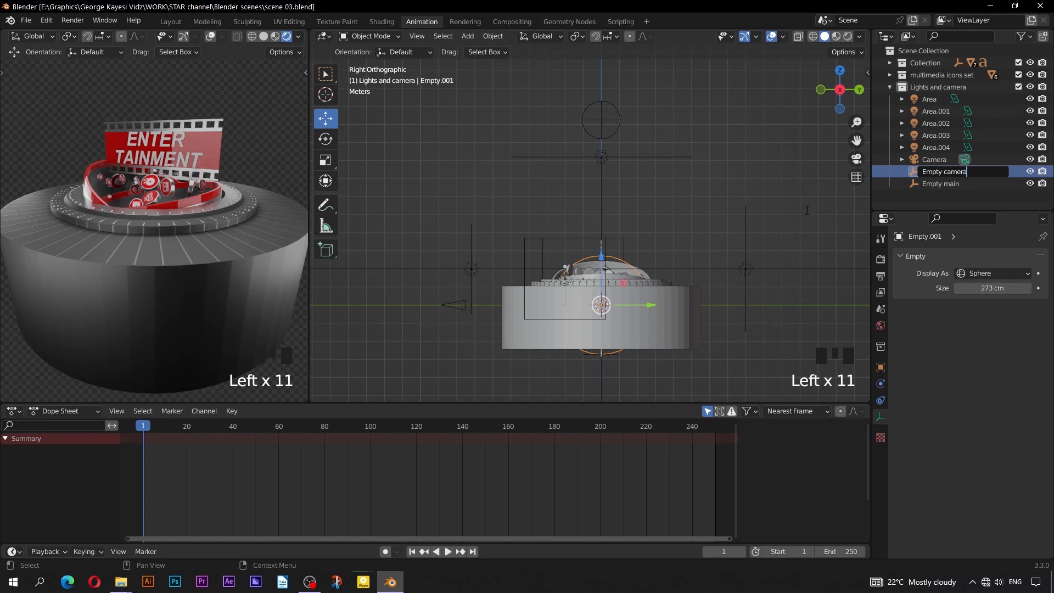
pyautogui.write('camera')
pyautogui.press('Return')
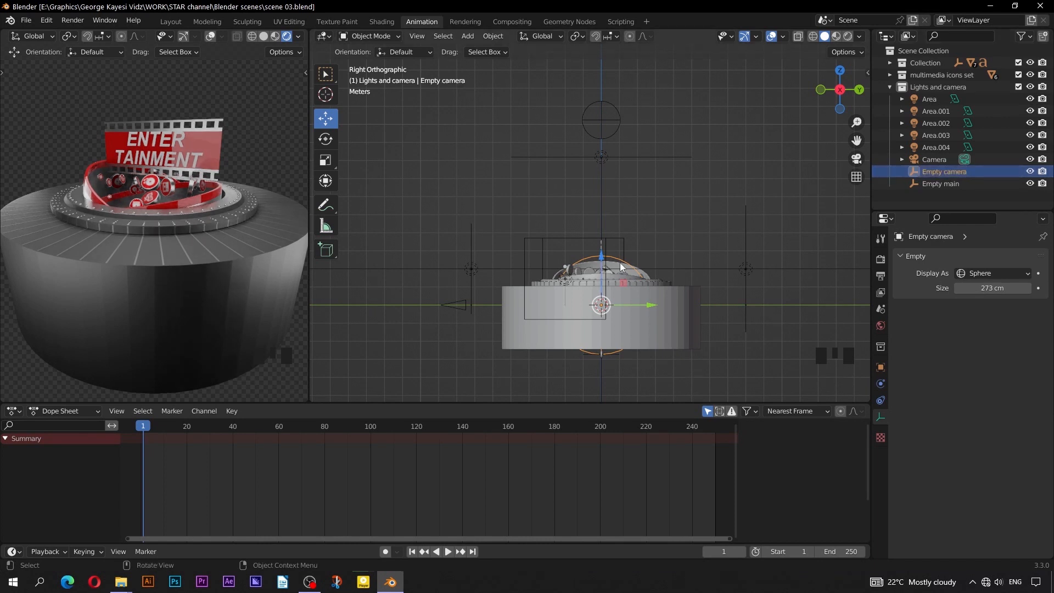
# - Parent the camera to the "Empty camera" object using the Object option
pyautogui.click(447, 307)
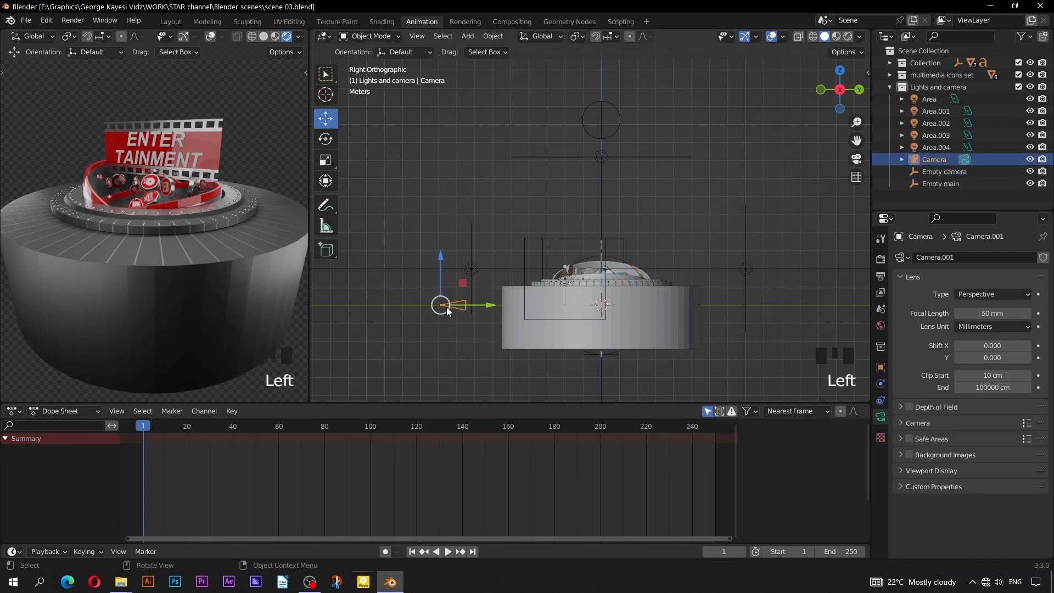
pyautogui.keyDown('shift'); pyautogui.click(591, 256); pyautogui.keyUp('shift')
pyautogui.hotkey('ctrl', 'p')
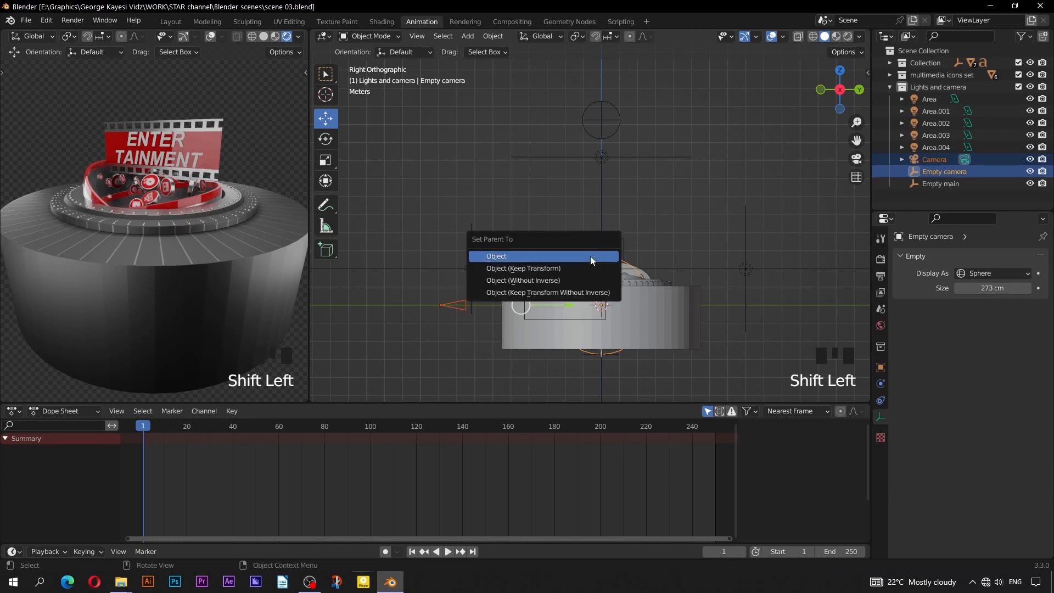
pyautogui.click(591, 256)
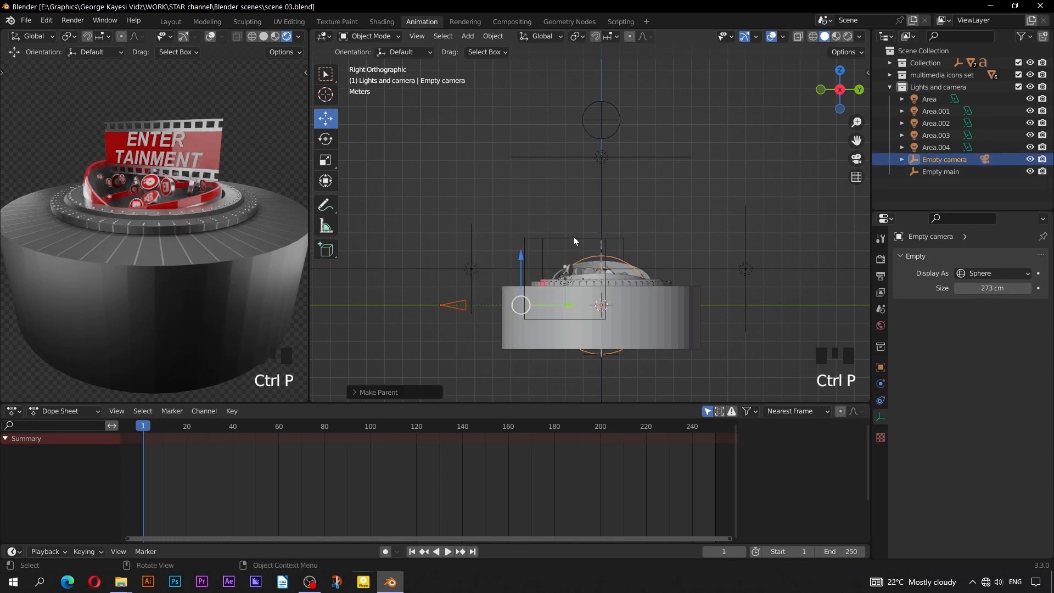
# - Parent "Empty camera" to "Empty main" using the Object option
pyautogui.click(584, 256)
pyautogui.click(585, 256)
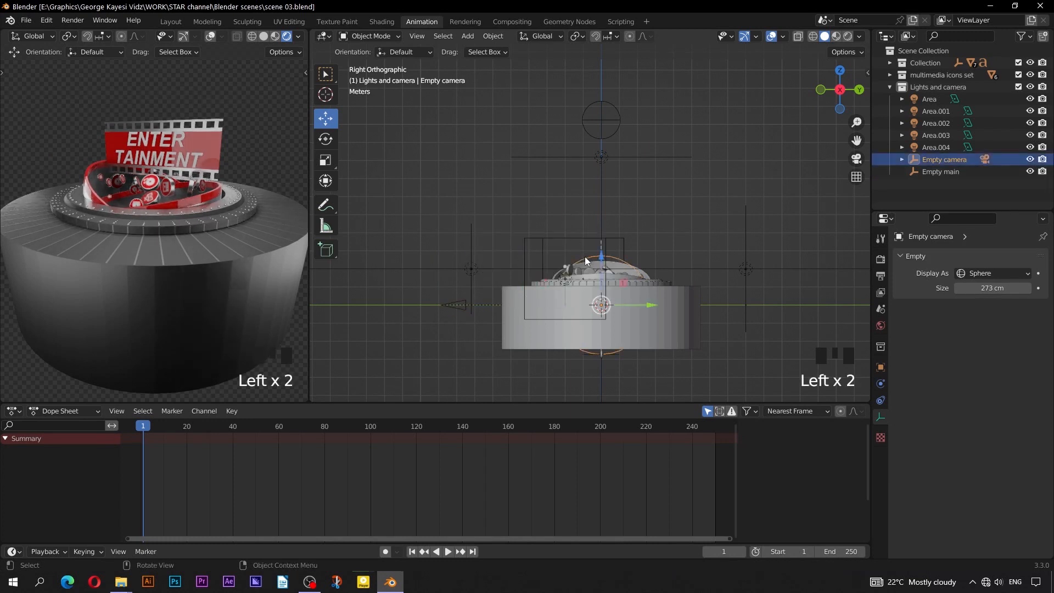
pyautogui.keyDown('shift'); pyautogui.click(617, 132); pyautogui.keyUp('shift')
pyautogui.hotkey('ctrl', 'p')
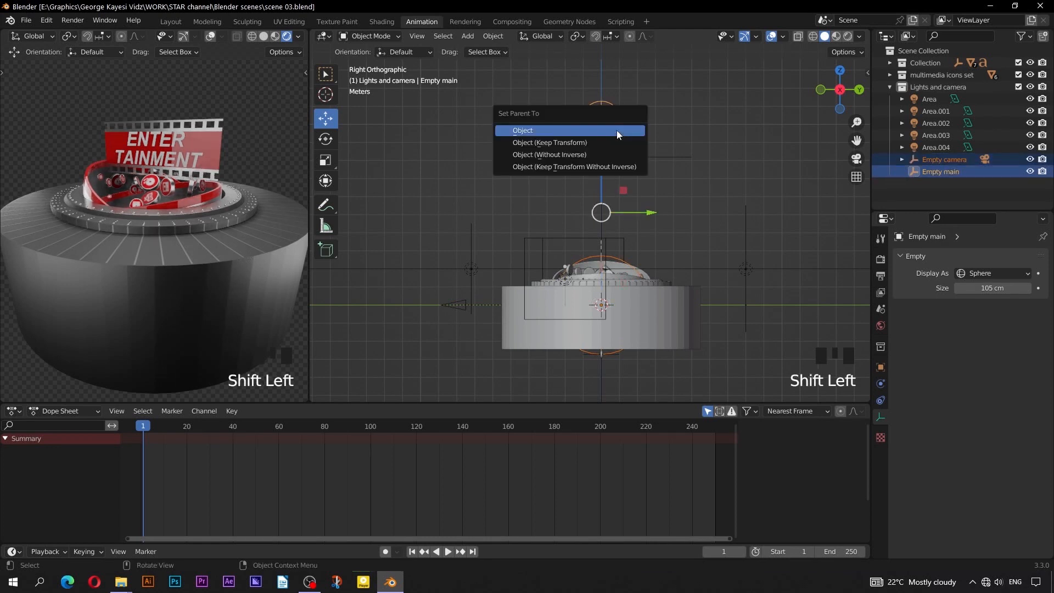
pyautogui.click(617, 131)
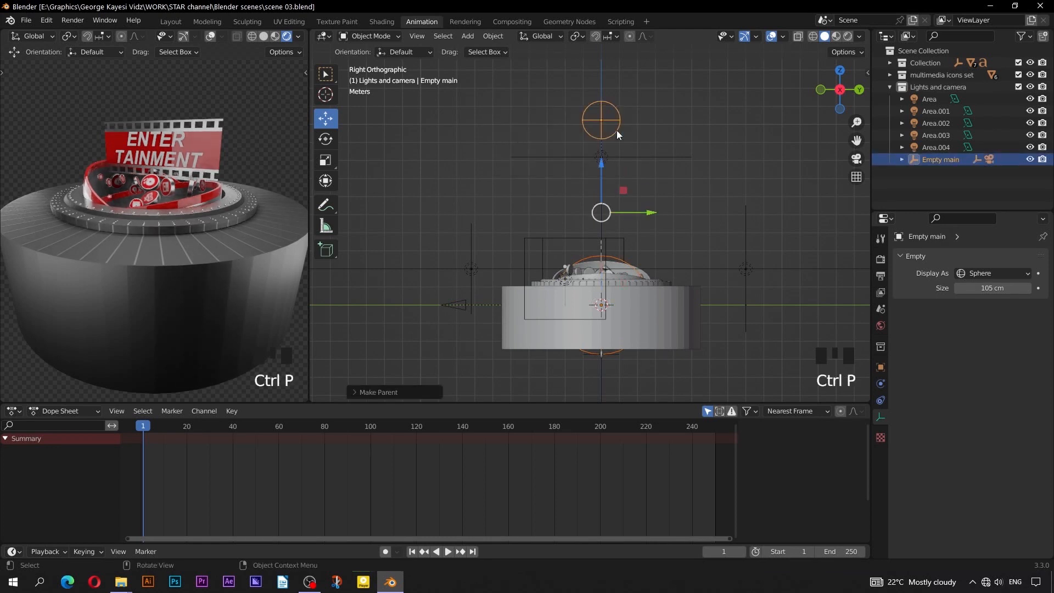
# - Raise "Empty camera" along Z to the height of the ring and icons, checking the framing through the camera view
pyautogui.click(615, 257)
pyautogui.moveTo(599, 249); pyautogui.dragTo(596, 224)
pyautogui.press('KP_0')
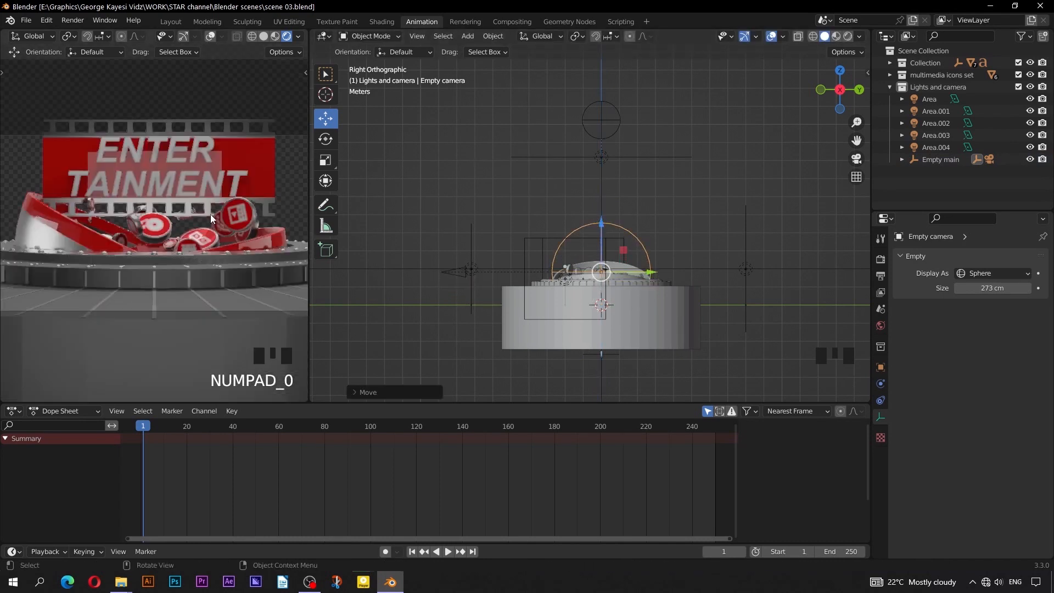
pyautogui.moveTo(600, 231); pyautogui.dragTo(599, 227)
# - Set the camera's focal length to 30 mm
pyautogui.click(442, 270)
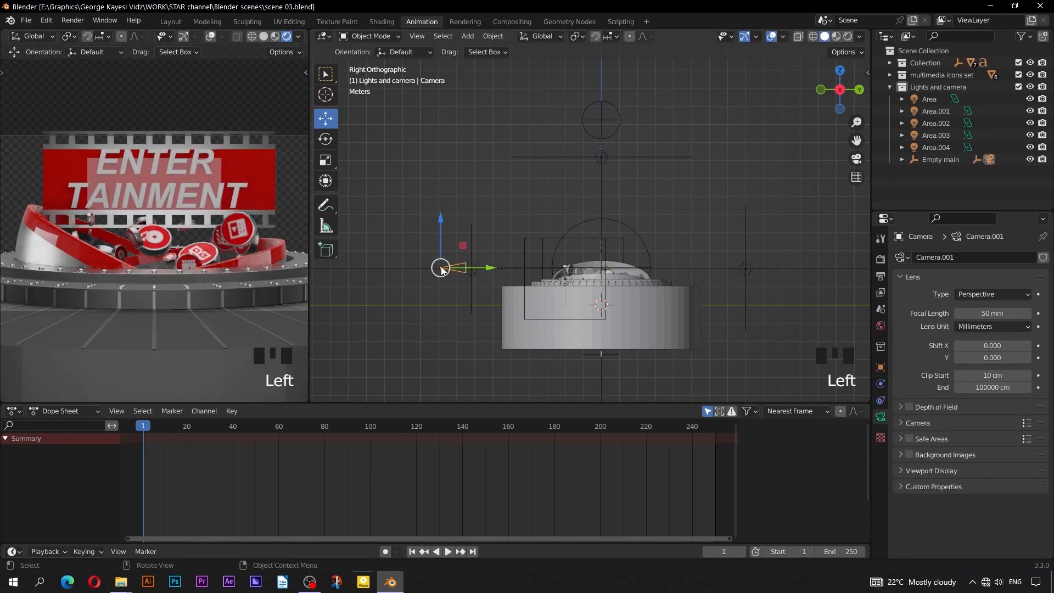
pyautogui.click(989, 313)
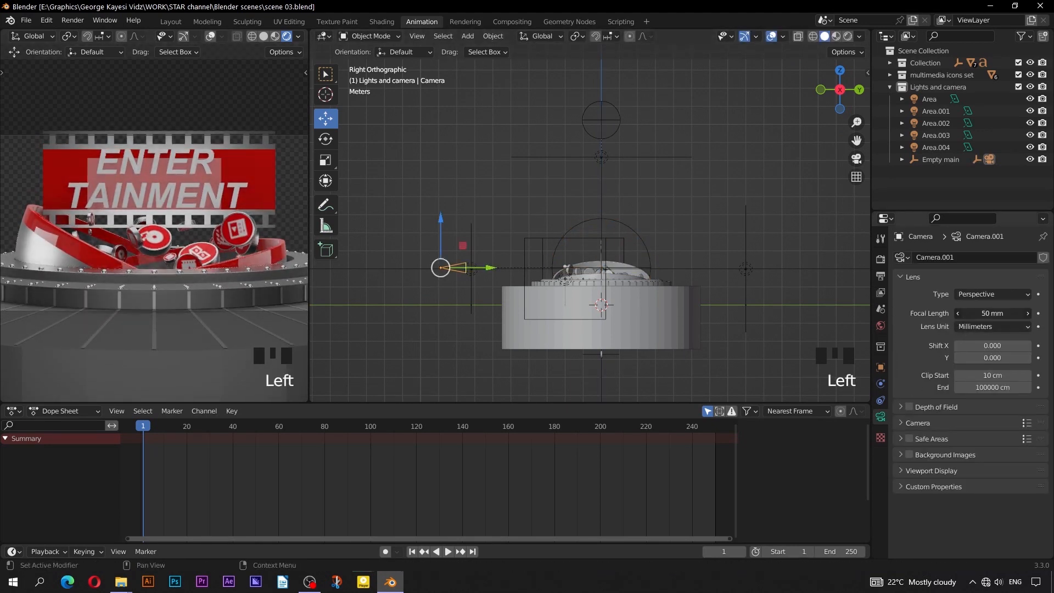
pyautogui.write('30')
pyautogui.press('Return')
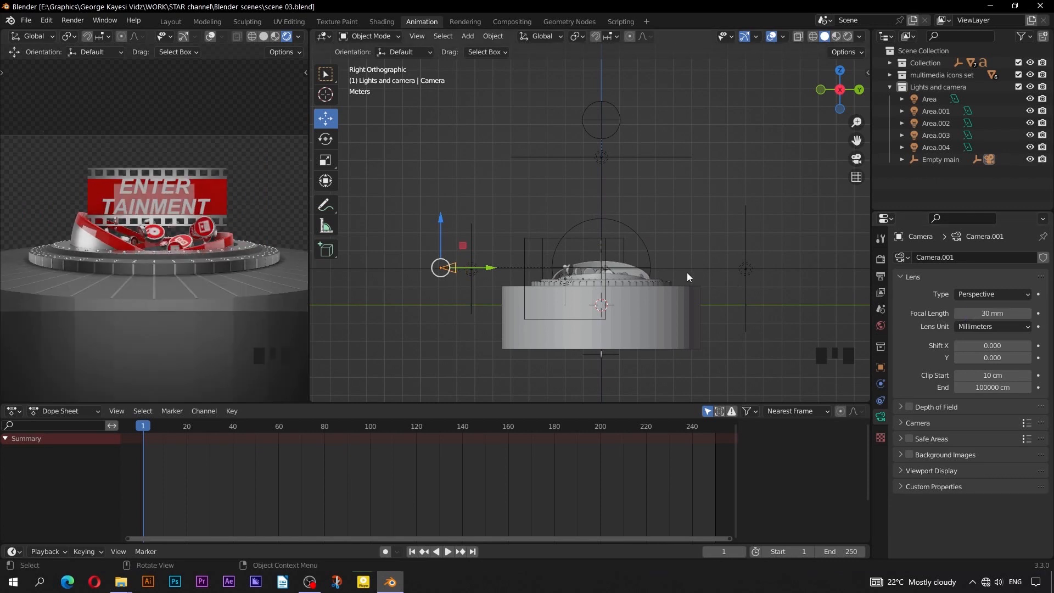
# - Tilt "Empty camera" about X so the camera looks down on the set, and rotate "Empty main" 28.4° about Z
pyautogui.click(640, 233)
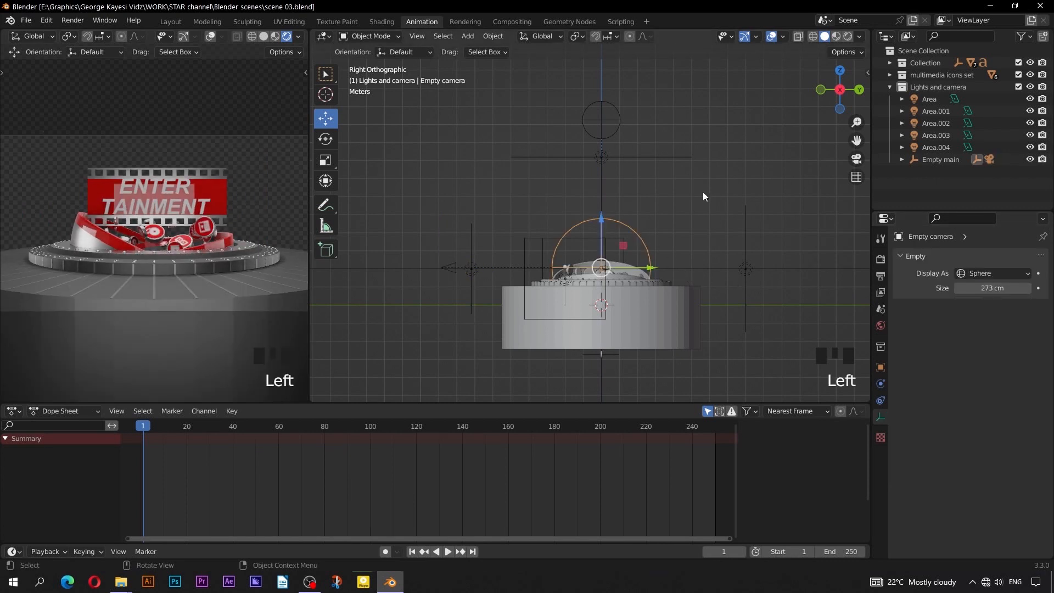
pyautogui.press('n')
pyautogui.moveTo(790, 146); pyautogui.dragTo(813, 171)
pyautogui.click(619, 123)
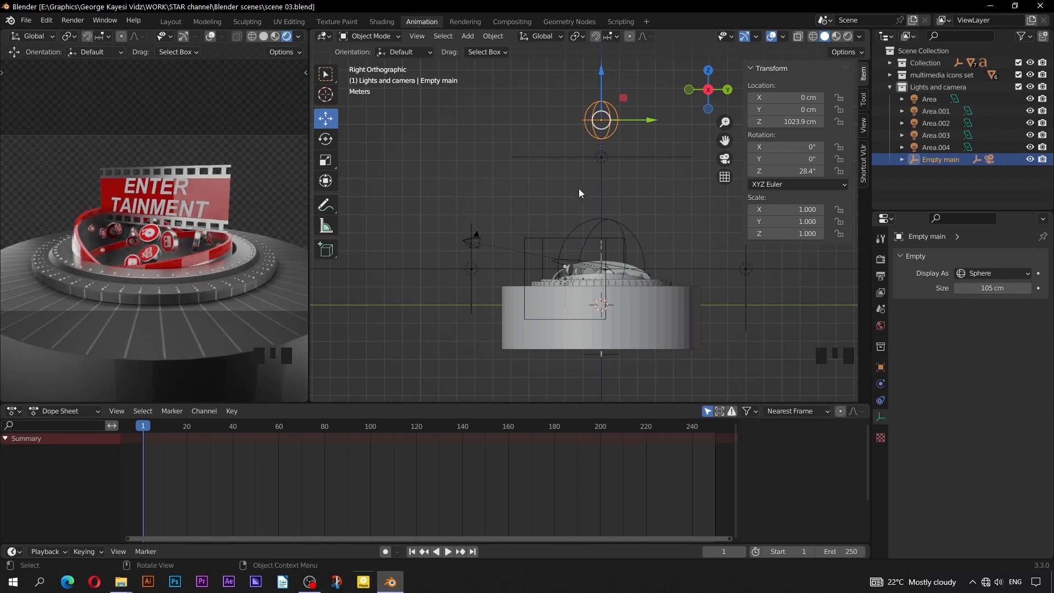
# - Enable depth of field on the camera and pick the film strip as its focus object
pyautogui.click(473, 240)
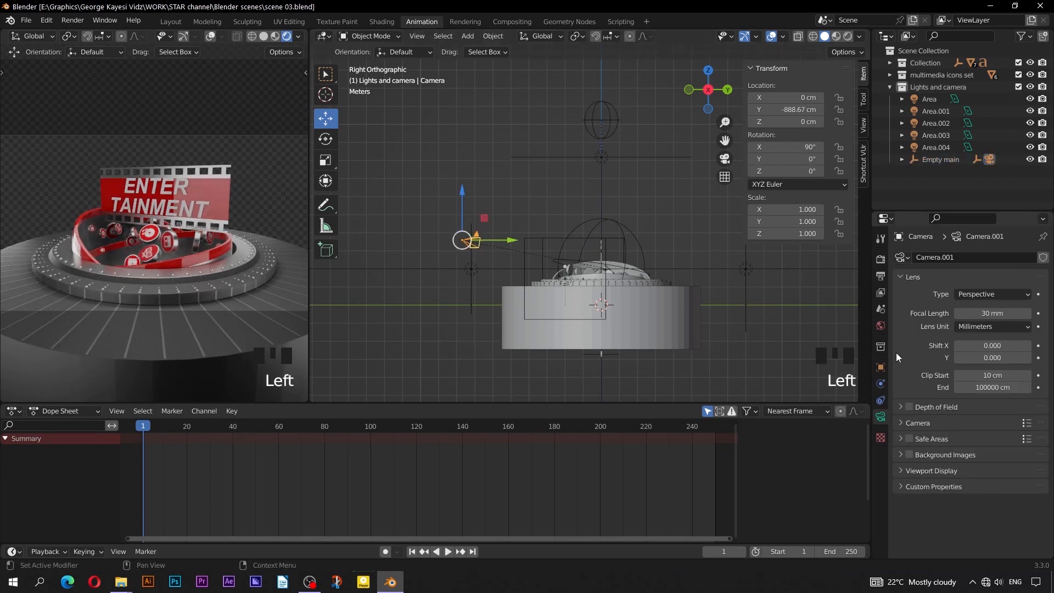
pyautogui.click(909, 407)
pyautogui.click(900, 408)
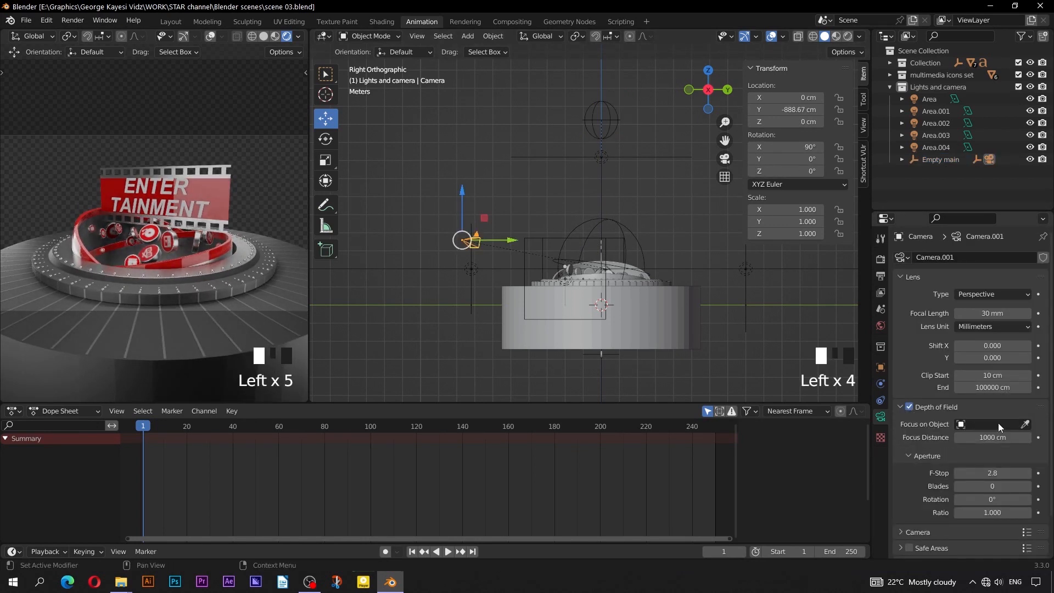
pyautogui.click(1025, 423)
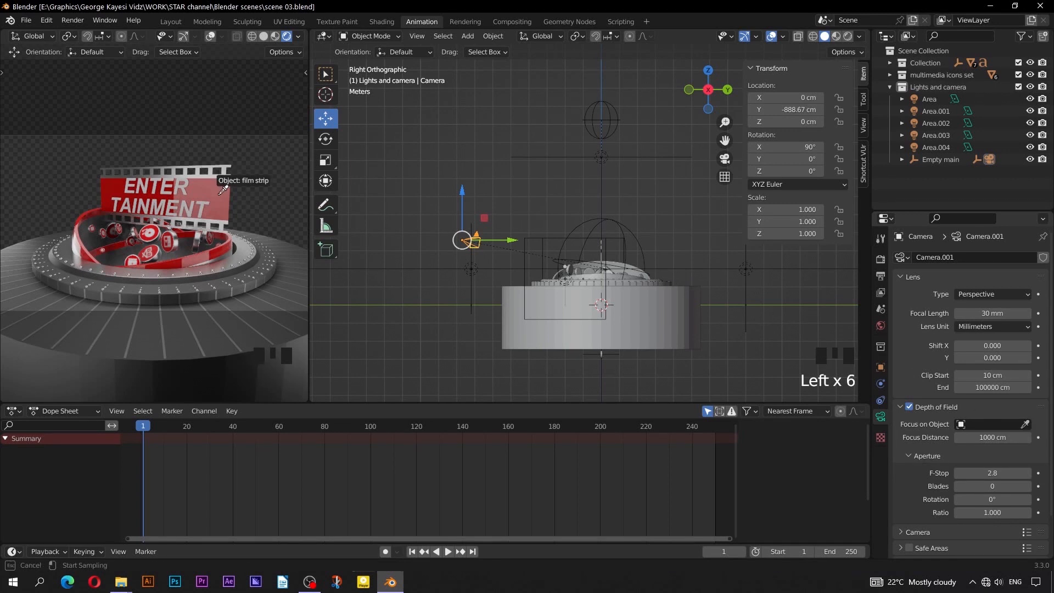
pyautogui.click(219, 194)
pyautogui.scroll(1, 219, 196)
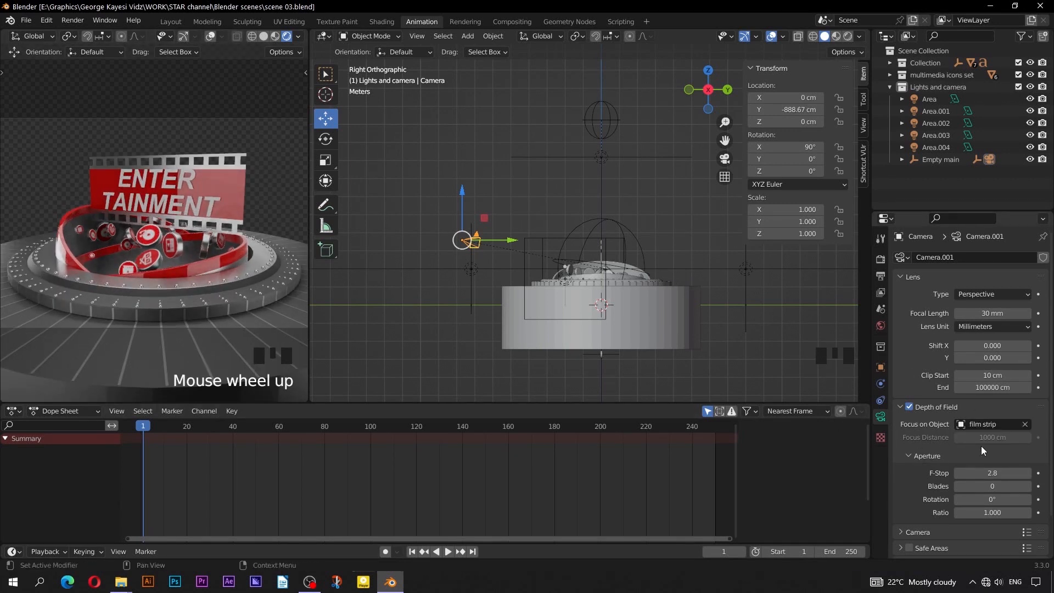
# - Set the camera's depth of field F-Stop to 0.6
pyautogui.click(981, 472)
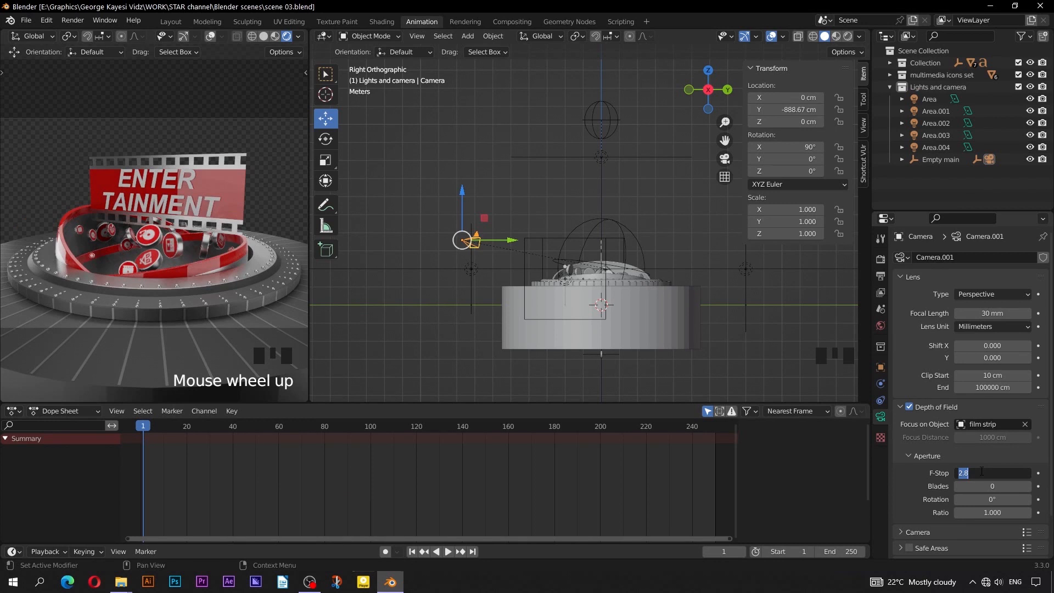
pyautogui.write('.6')
pyautogui.click(981, 473)
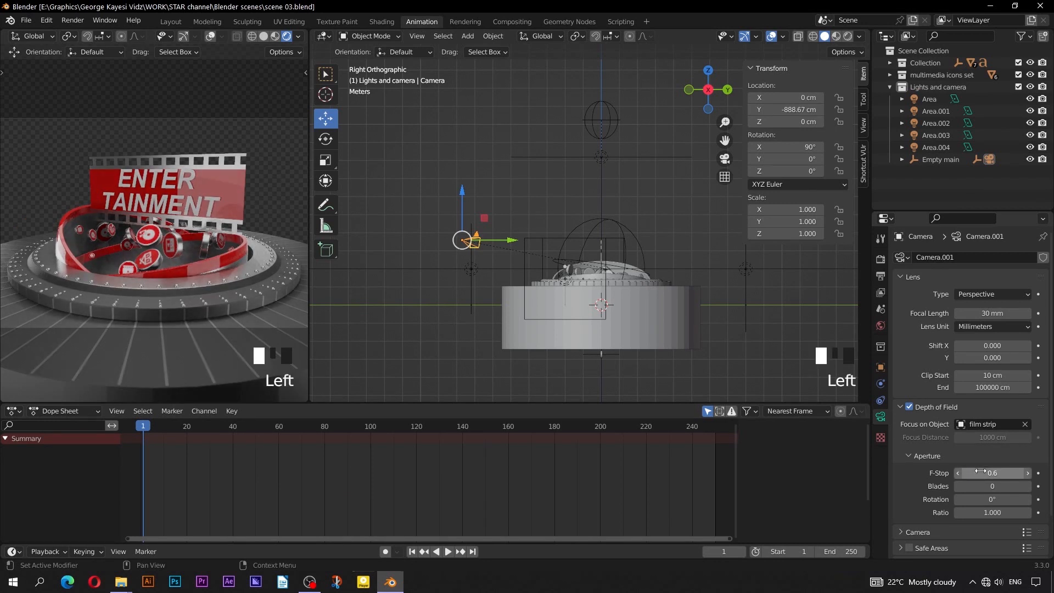
pyautogui.scroll(-2, 196, 265)
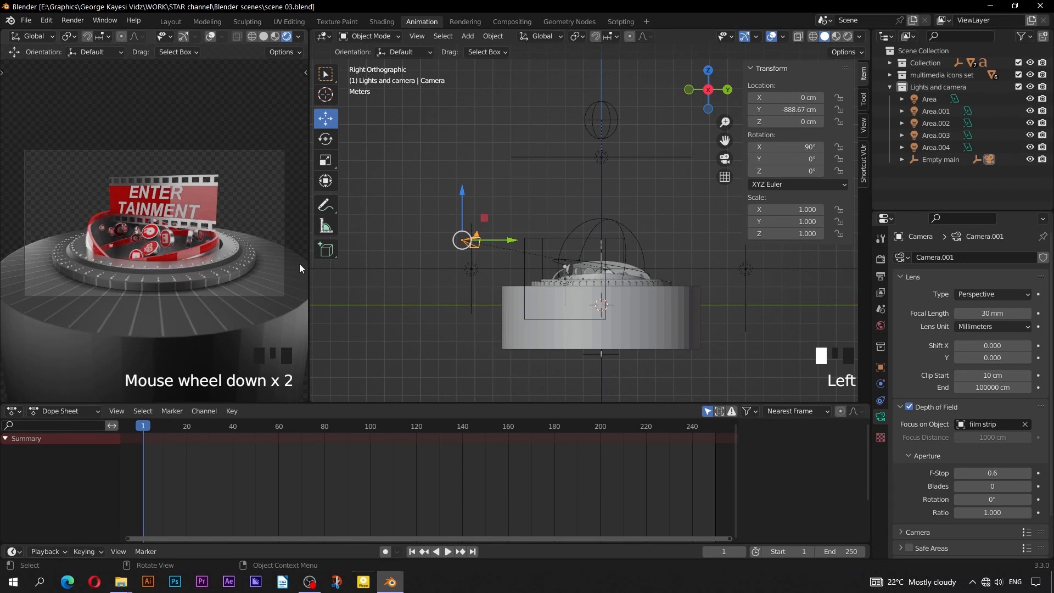
# - Raise the icons holder along Z to 96.187 cm and switch the camera view to solid shading
pyautogui.click(536, 289)
pyautogui.scroll(2, 579, 295)
pyautogui.moveTo(606, 270); pyautogui.dragTo(610, 280)
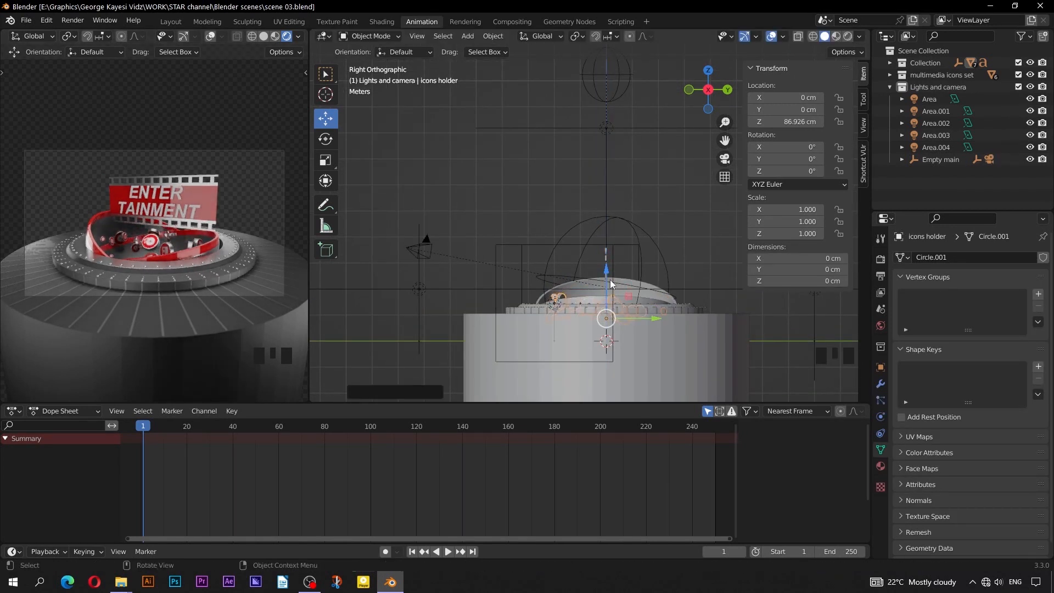
pyautogui.moveTo(423, 242); pyautogui.dragTo(561, 265, button='middle')
pyautogui.scroll(5, 607, 322)
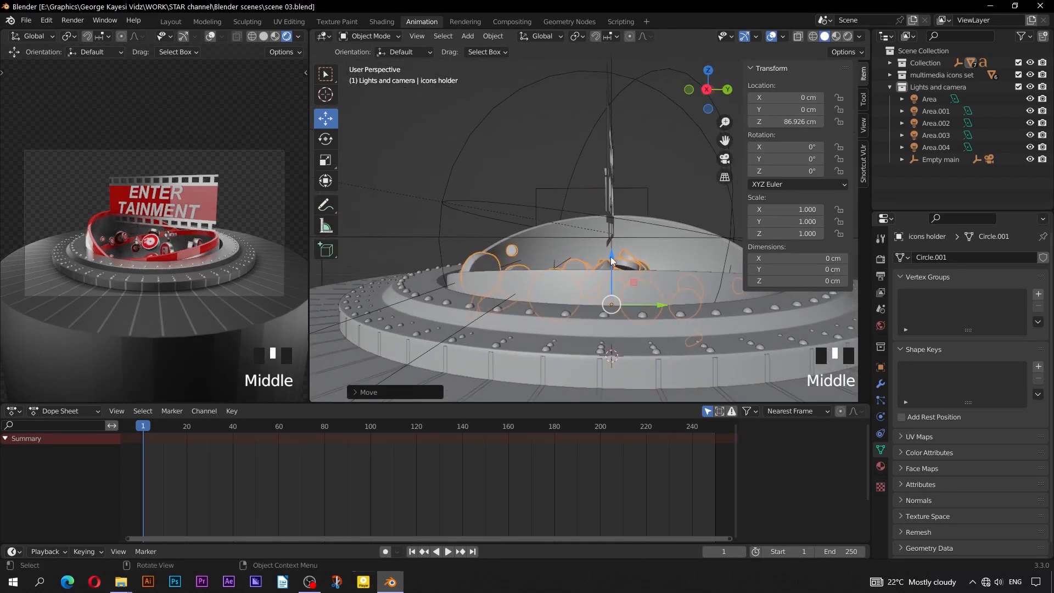
pyautogui.moveTo(611, 257); pyautogui.dragTo(581, 239)
pyautogui.moveTo(581, 238); pyautogui.dragTo(636, 265, button='middle')
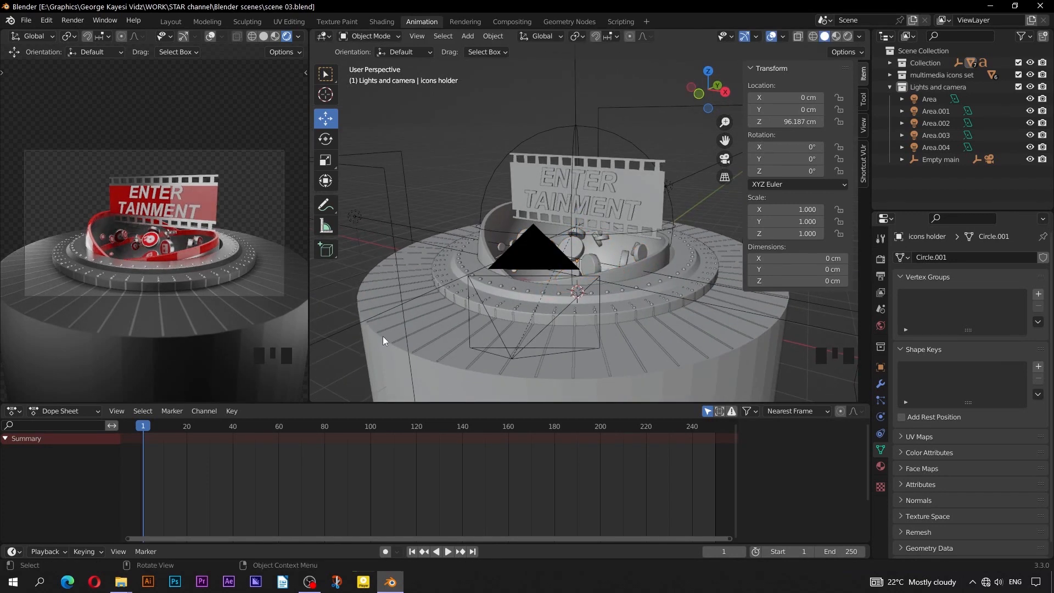
pyautogui.click(264, 36)
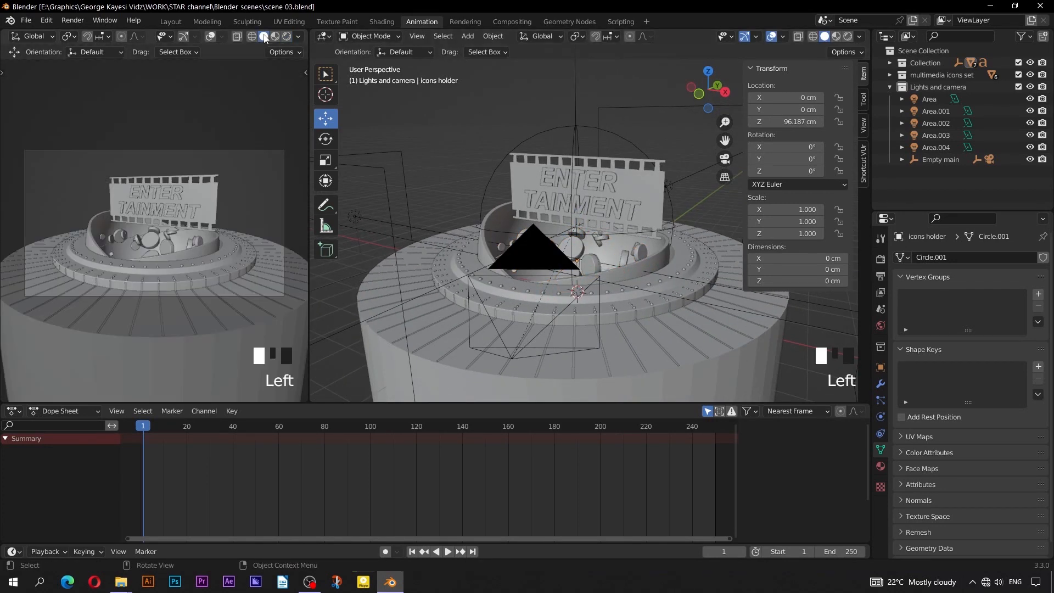
# - Set the timeline's end frame to 120 and place the current frame at 1
pyautogui.click(141, 426)
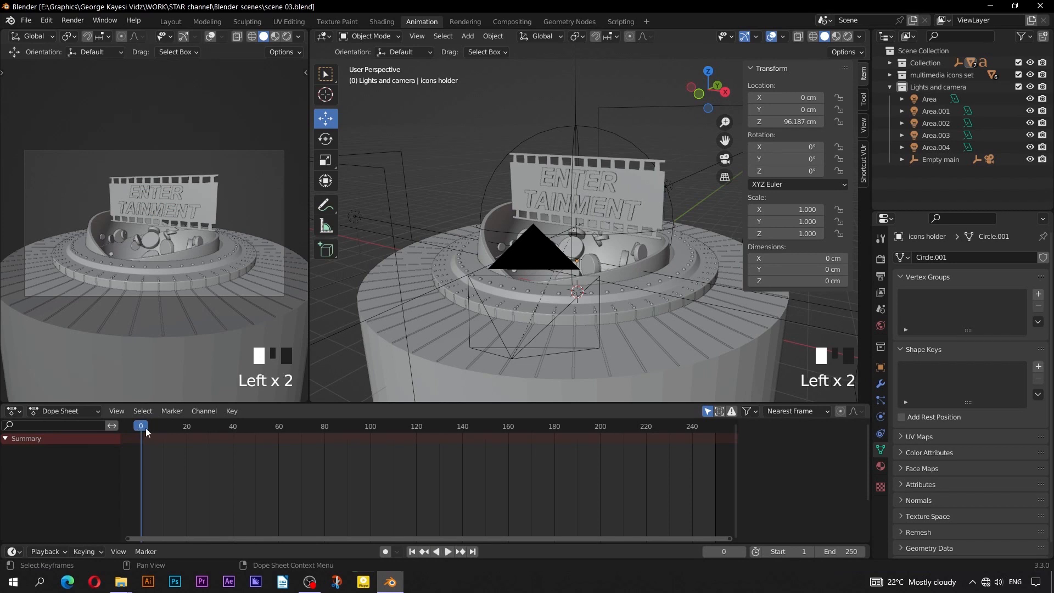
pyautogui.doubleClick(840, 550)
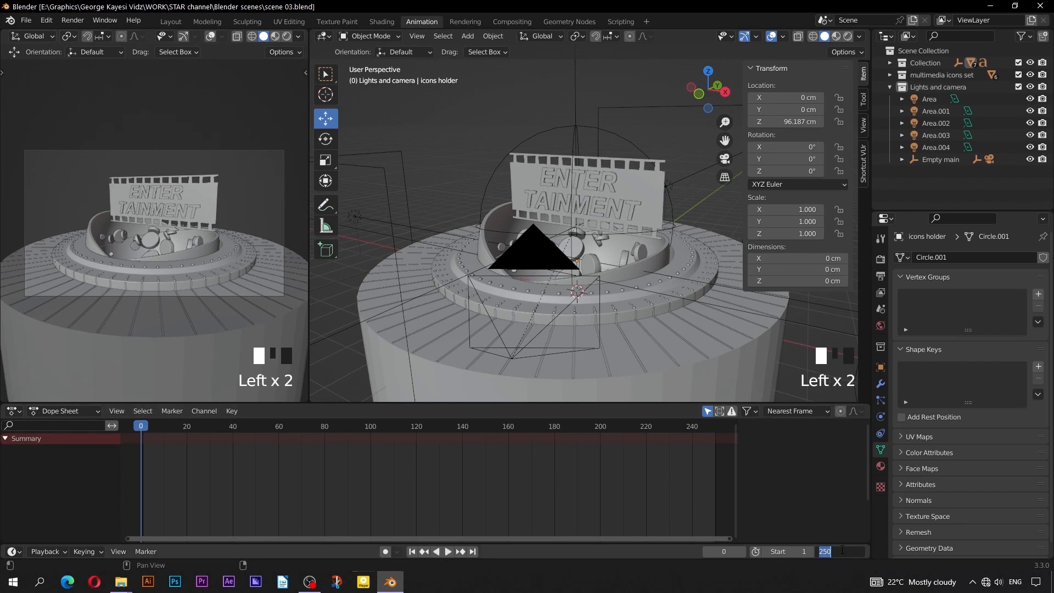
pyautogui.press('Return')
pyautogui.scroll(1, 325, 485)
pyautogui.moveTo(326, 486); pyautogui.dragTo(431, 487, button='middle')
pyautogui.click(233, 426)
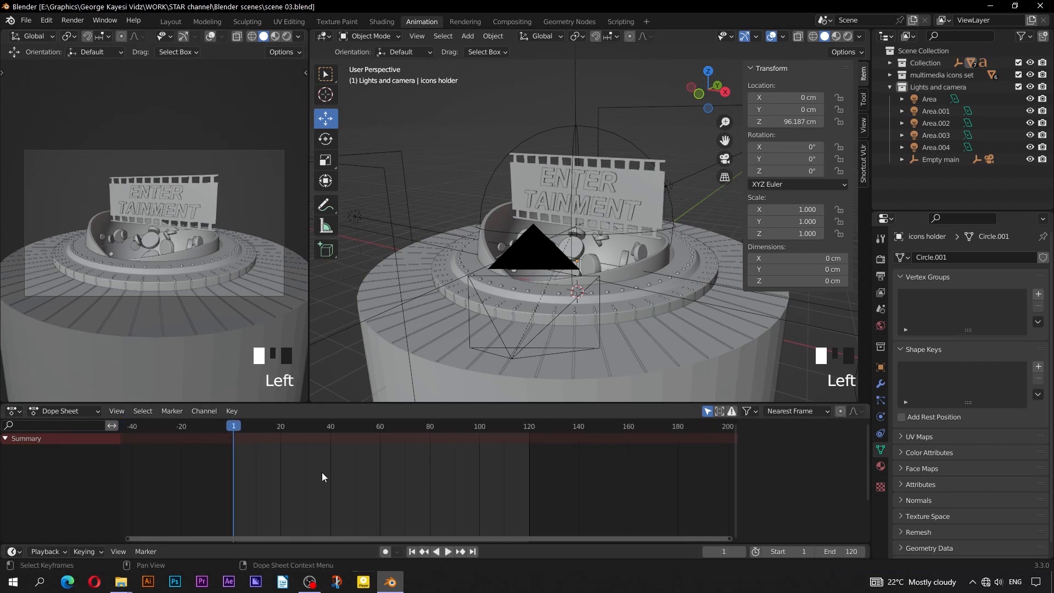
# - Set the scene's output frame rate to 30 fps and display the render settings
pyautogui.click(880, 276)
pyautogui.click(975, 366)
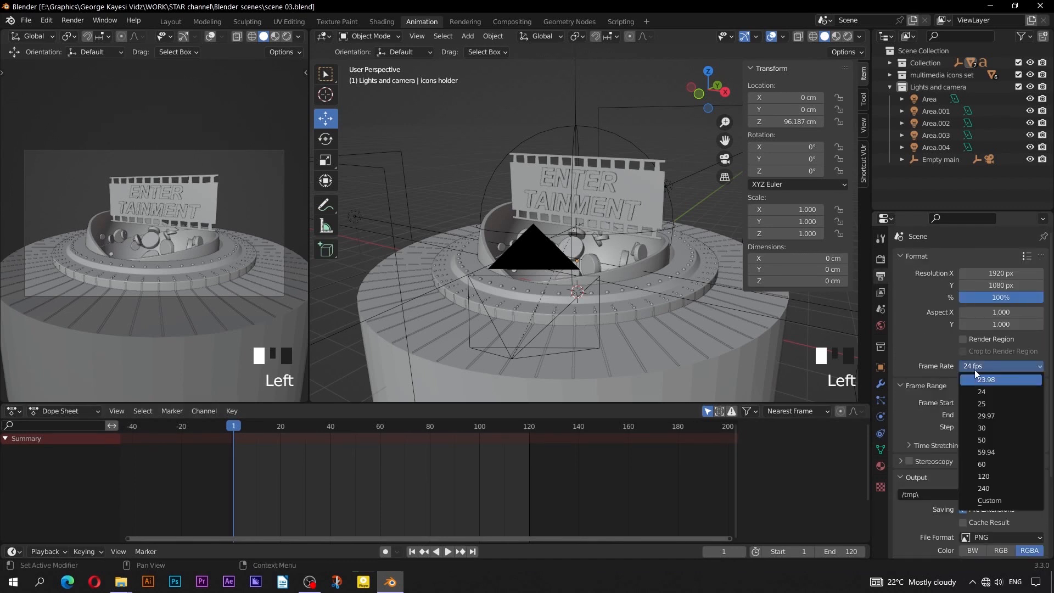
pyautogui.click(982, 428)
pyautogui.click(880, 259)
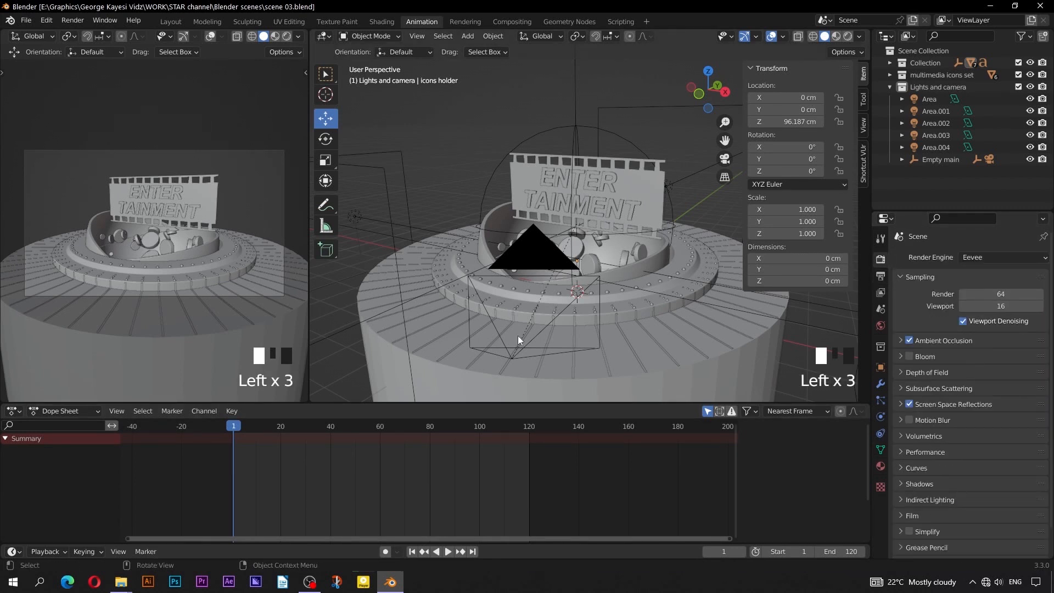
# - Set "Empty main" Z rotation to -45° and insert a single keyframe for it at frame 1
pyautogui.scroll(-5, 533, 255)
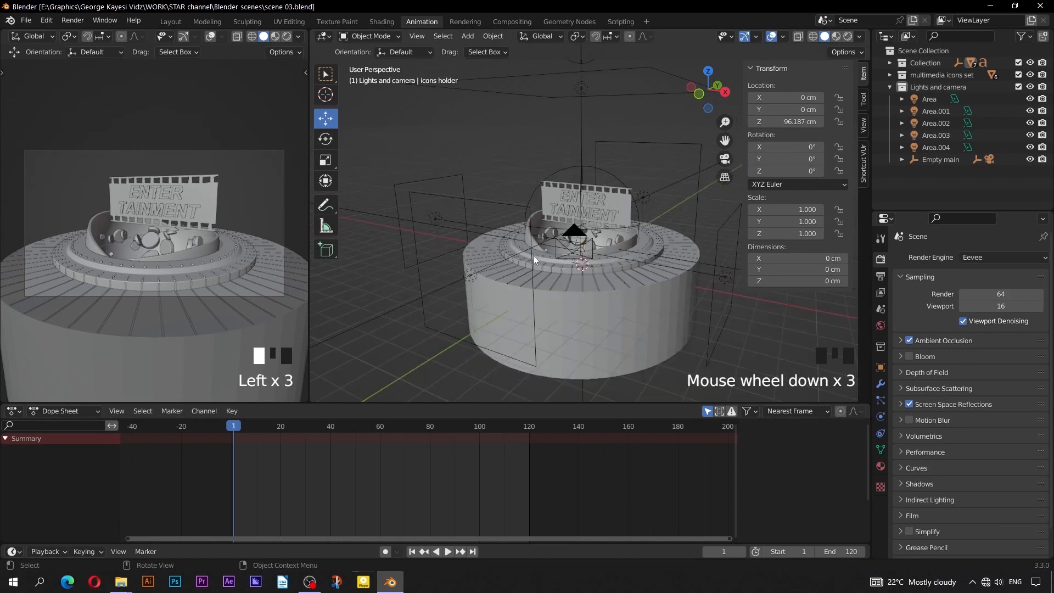
pyautogui.moveTo(556, 232); pyautogui.dragTo(538, 163, button='middle')
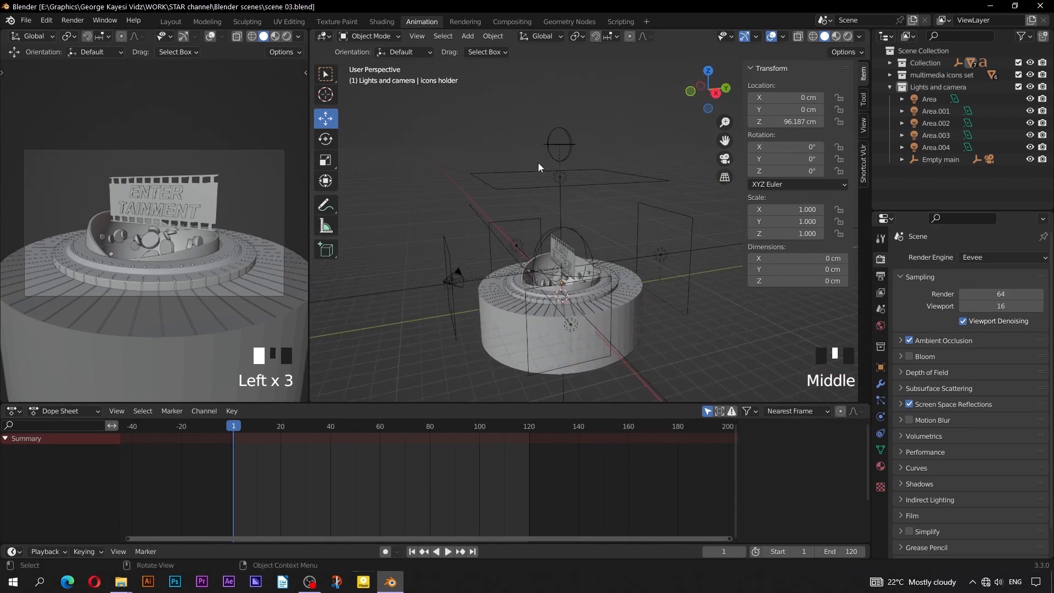
pyautogui.click(550, 147)
pyautogui.scroll(3, 263, 462)
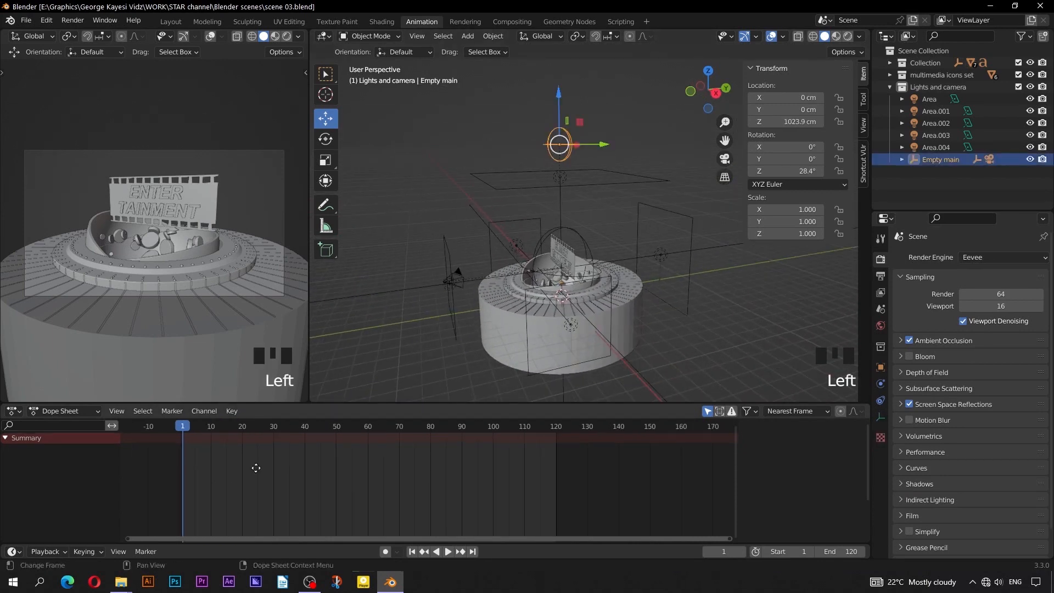
pyautogui.moveTo(256, 465); pyautogui.dragTo(318, 471, button='middle')
pyautogui.click(778, 172)
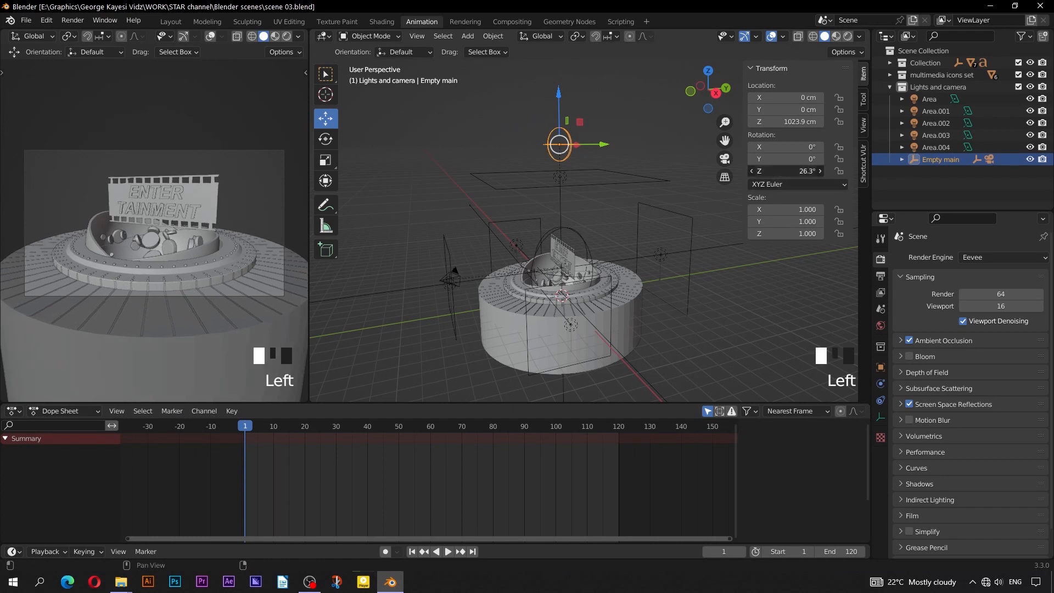
pyautogui.press('BackSpace')
pyautogui.write('-45')
pyautogui.click(779, 171)
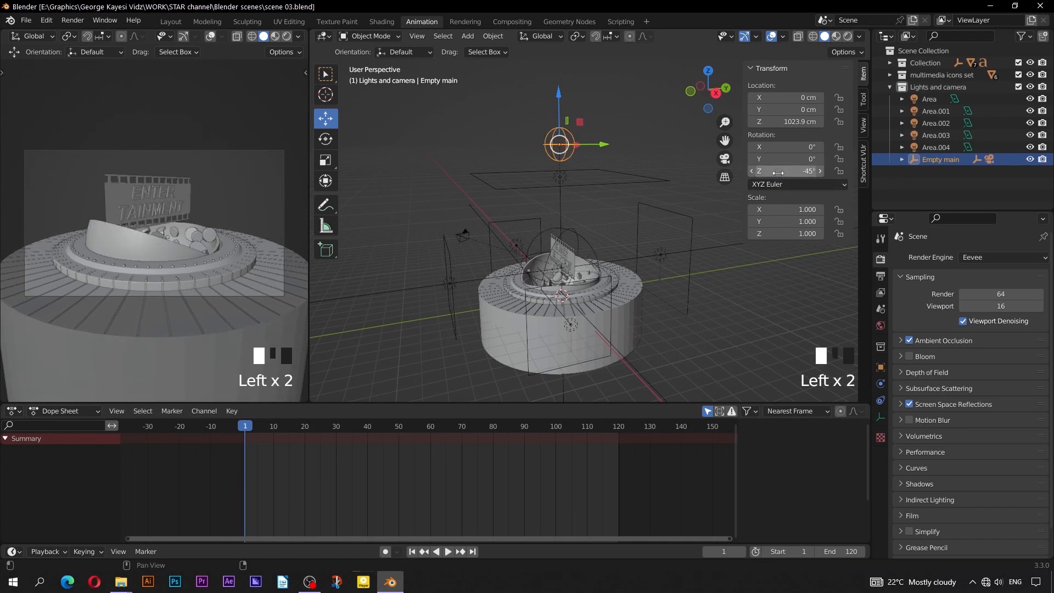
pyautogui.rightClick(778, 173)
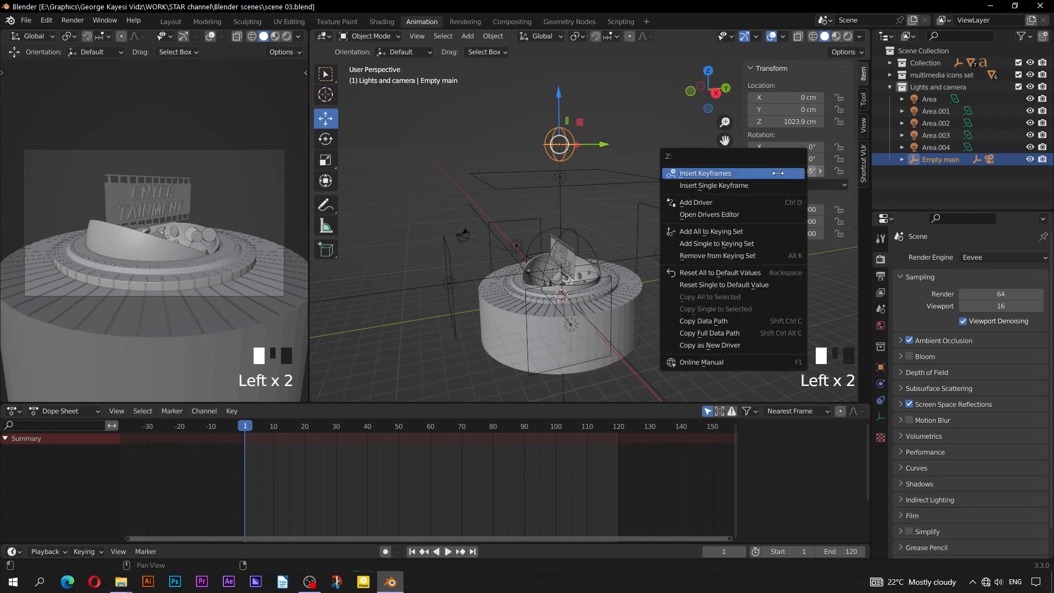
pyautogui.rightClick(740, 187)
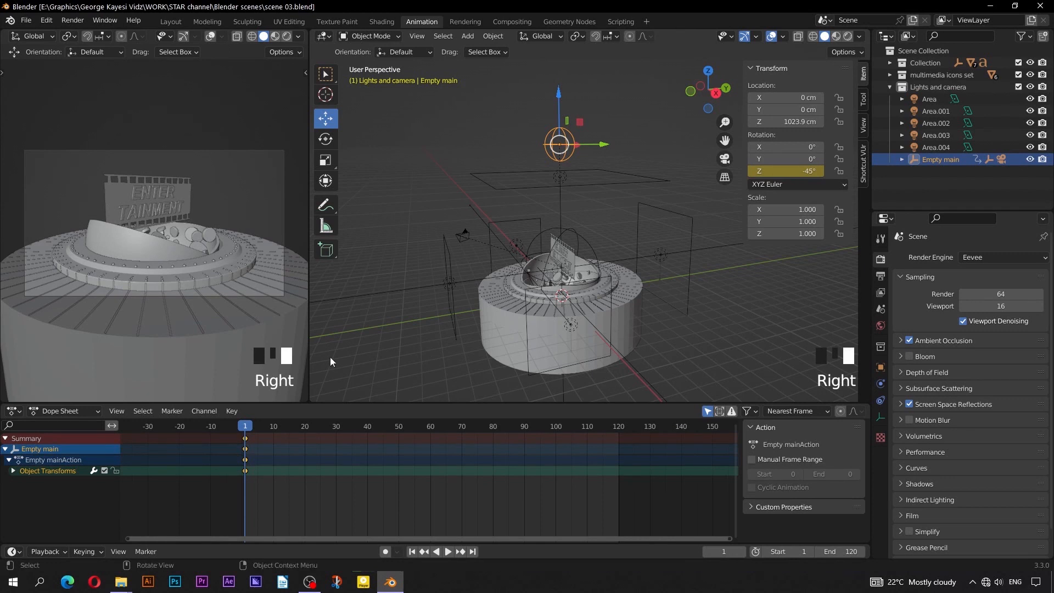
# - At frame 60, set "Empty main" Z rotation to 0° and insert a single keyframe for it
pyautogui.press('space')
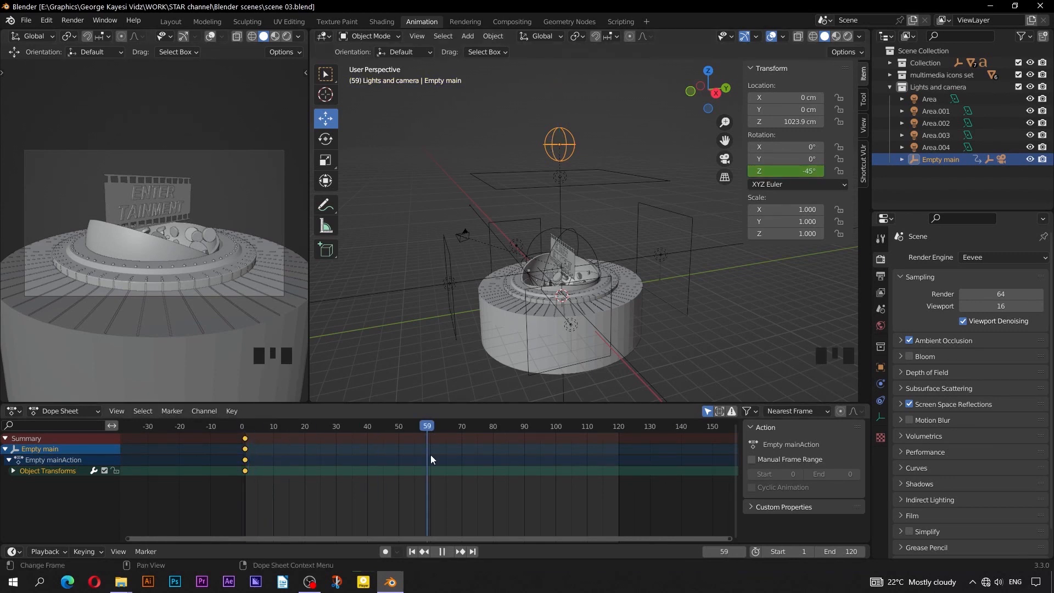
pyautogui.press('space')
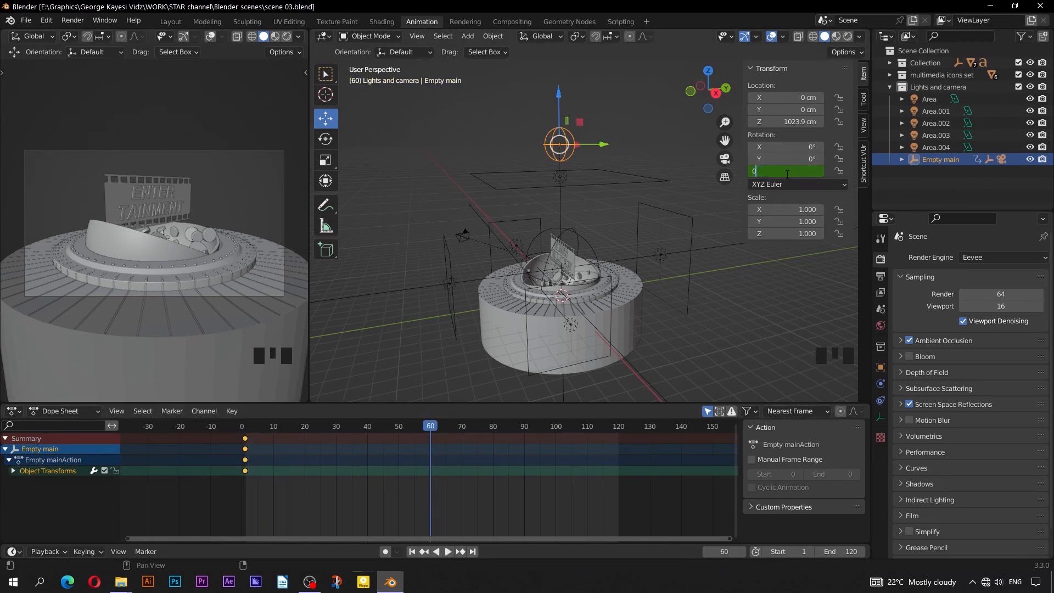
pyautogui.moveTo(786, 174); pyautogui.dragTo(778, 170)
pyautogui.rightClick(779, 170)
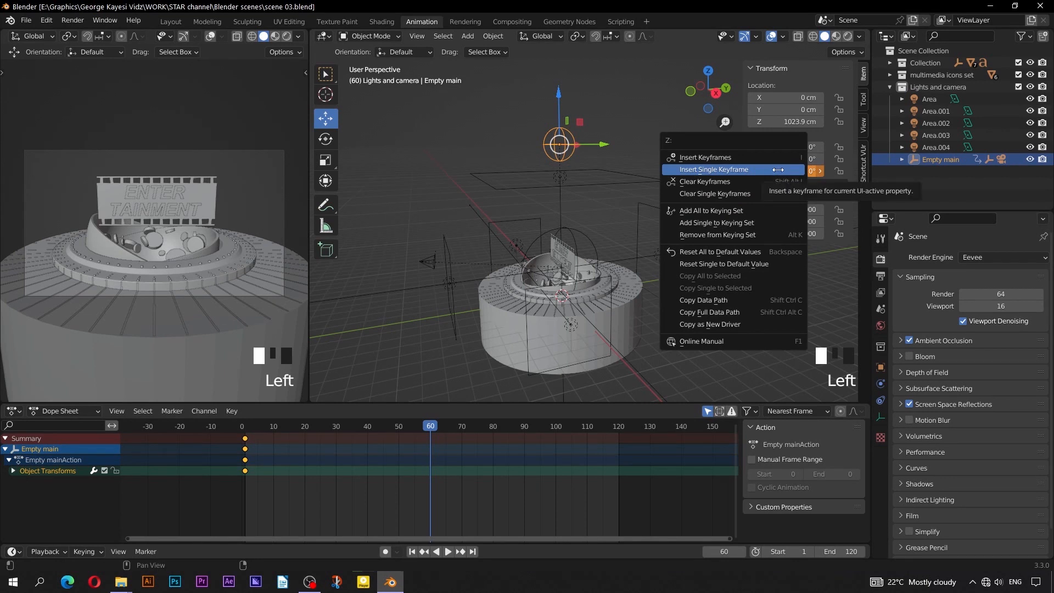
pyautogui.click(779, 170)
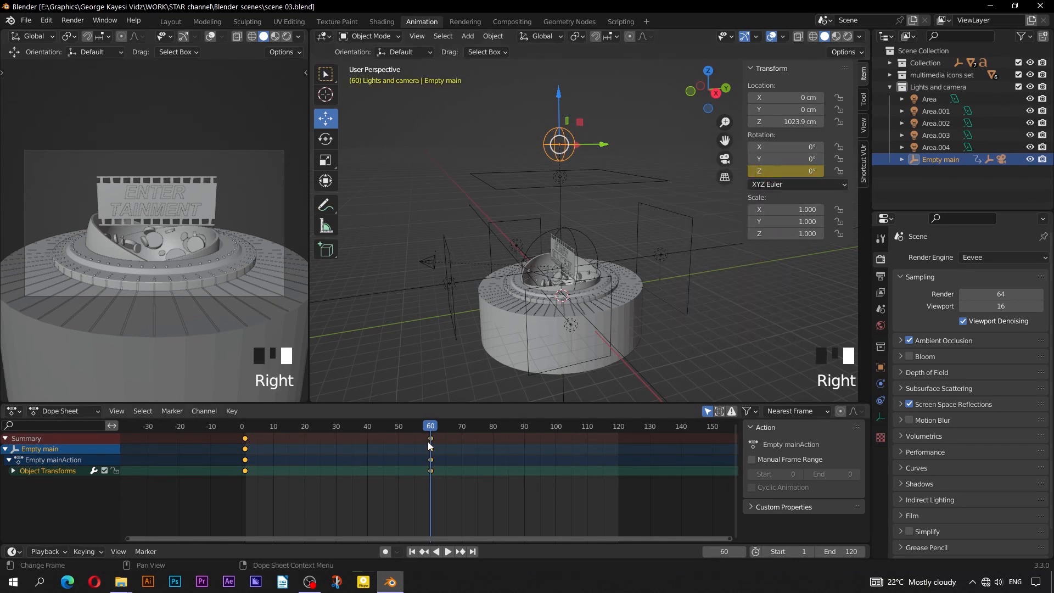
# - Insert a single keyframe for "Empty main" Z rotation at 15° on frame 120, and play back the animation
pyautogui.moveTo(429, 446); pyautogui.dragTo(618, 454)
pyautogui.click(790, 168)
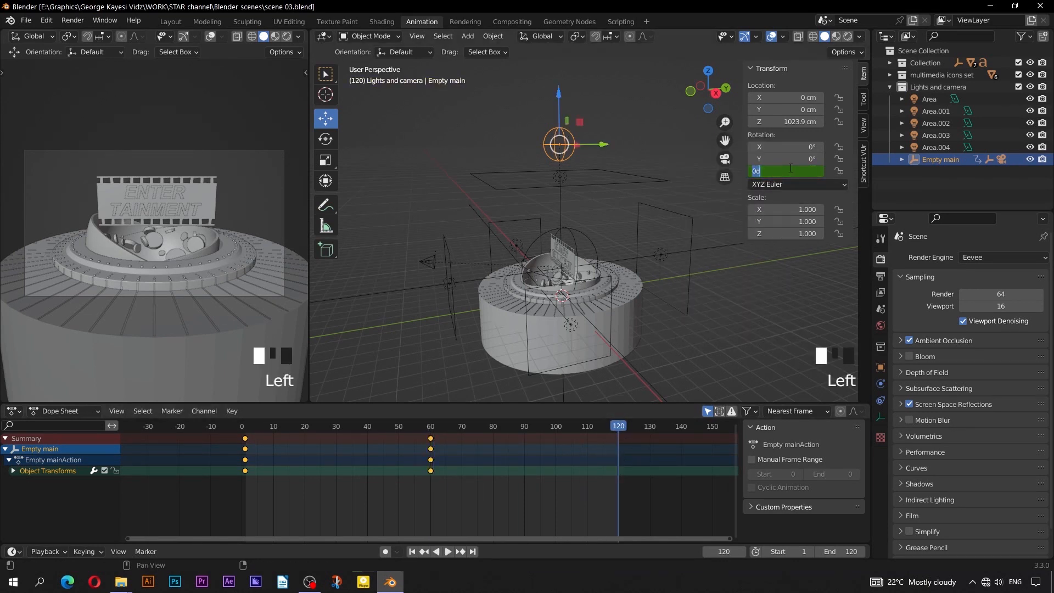
pyautogui.write('15')
pyautogui.press('Return')
pyautogui.rightClick(777, 170)
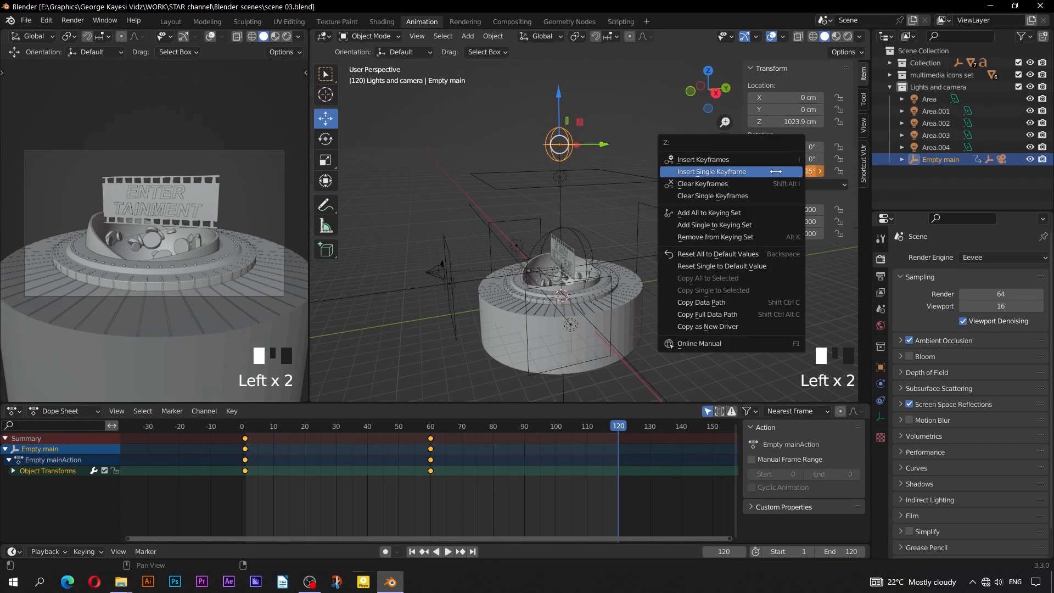
pyautogui.click(776, 172)
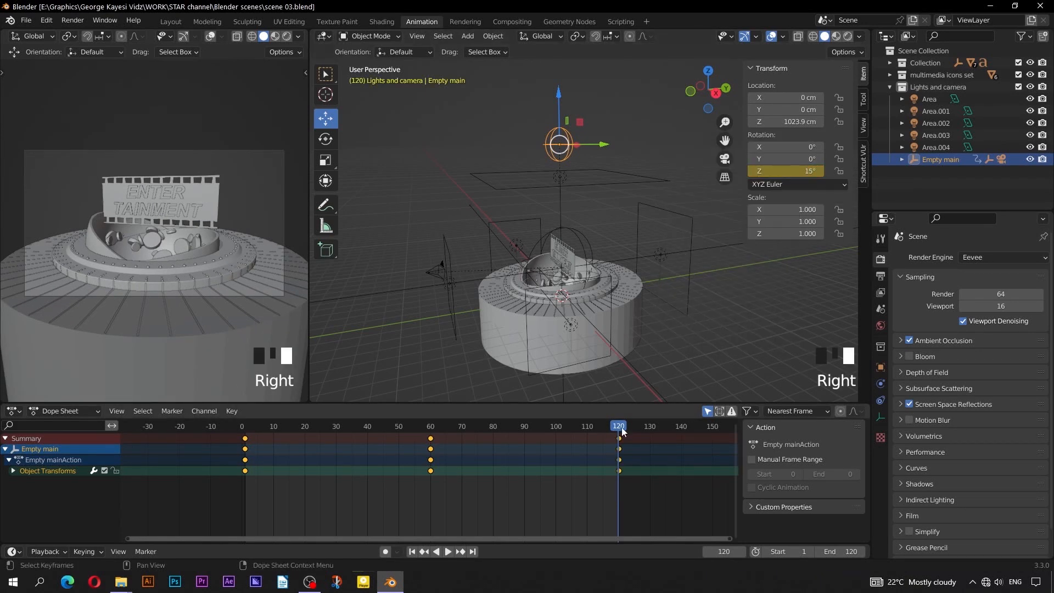
pyautogui.hotkey('shift', 'Left')
pyautogui.press('space')
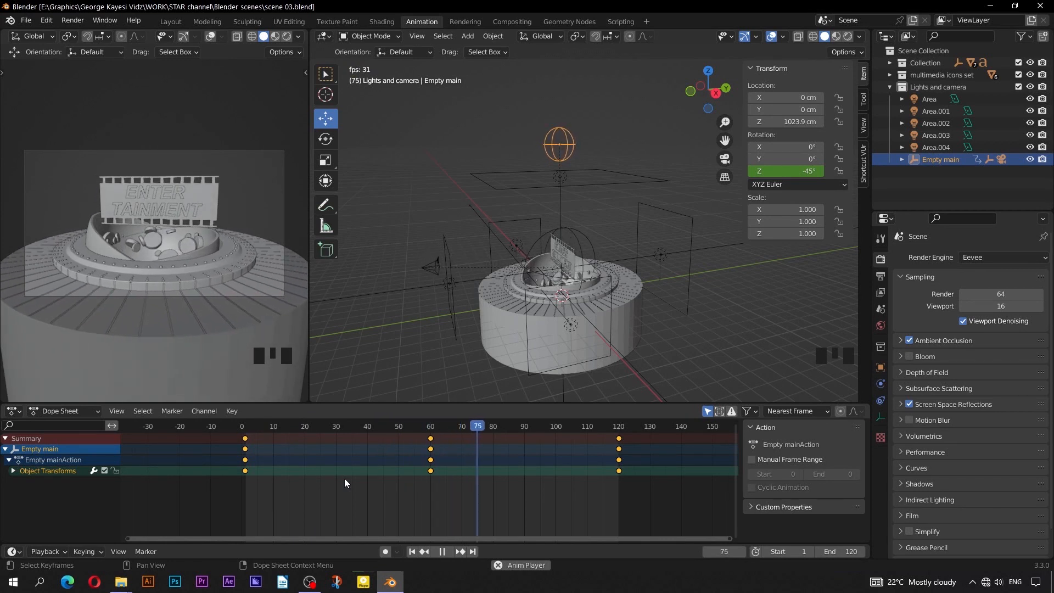
pyautogui.press('space')
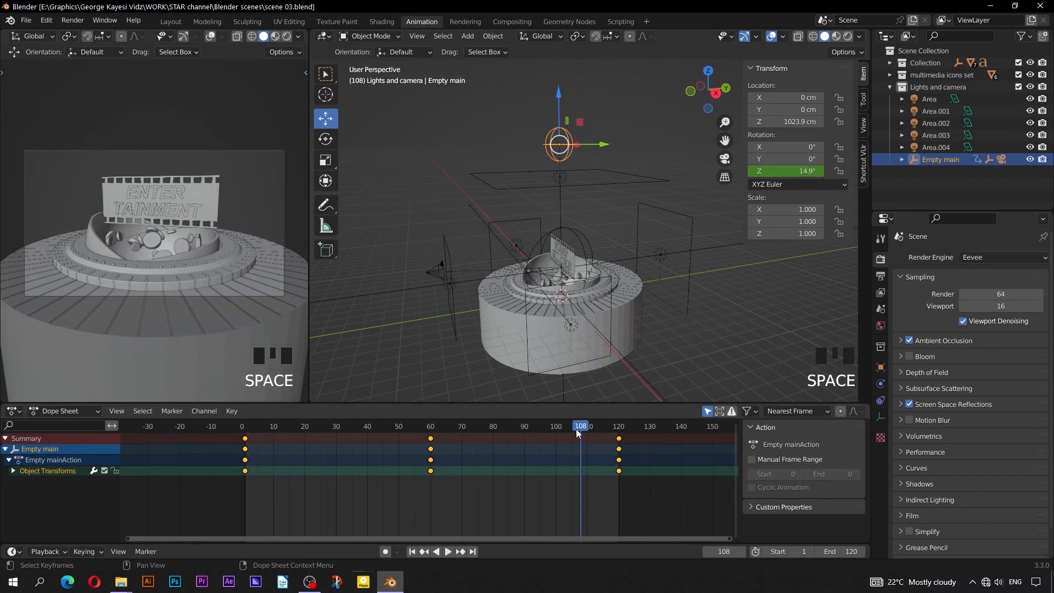
# - At frame 1, set "Empty camera" X rotation to -70° and insert a single keyframe for it
pyautogui.moveTo(576, 430); pyautogui.dragTo(245, 410)
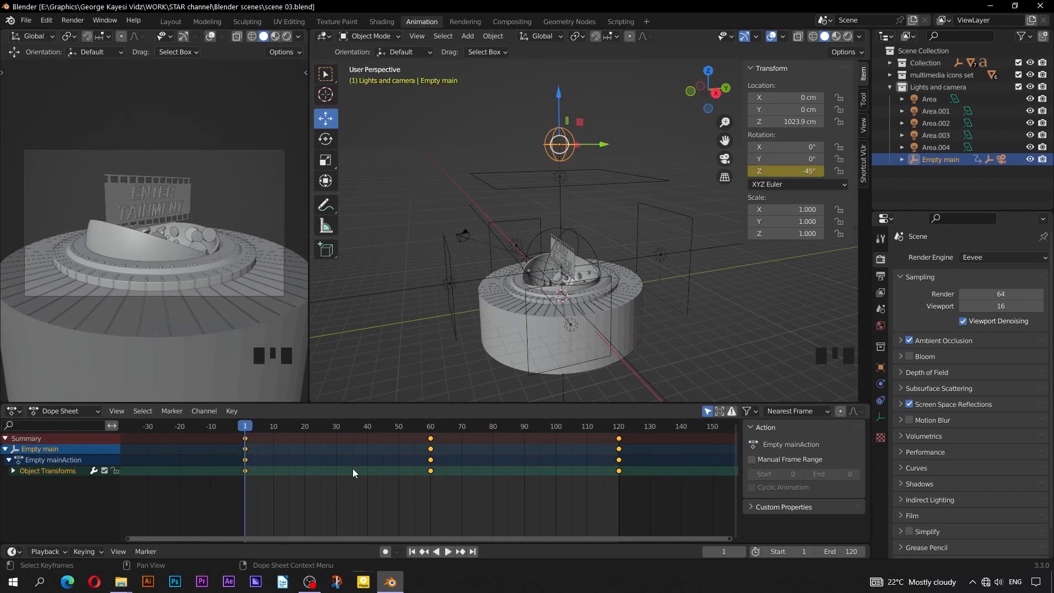
pyautogui.click(588, 242)
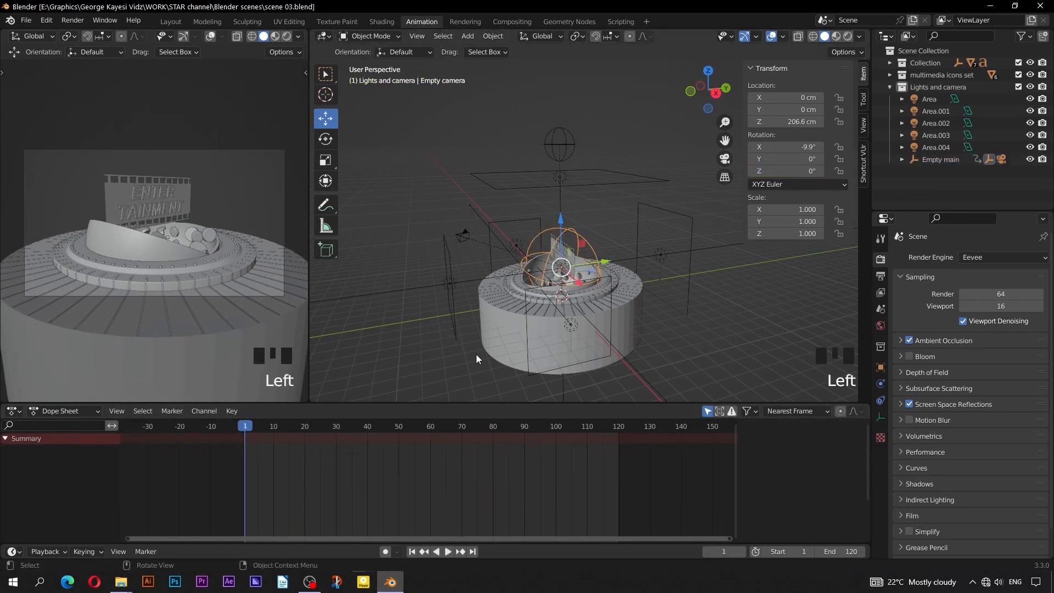
pyautogui.click(785, 147)
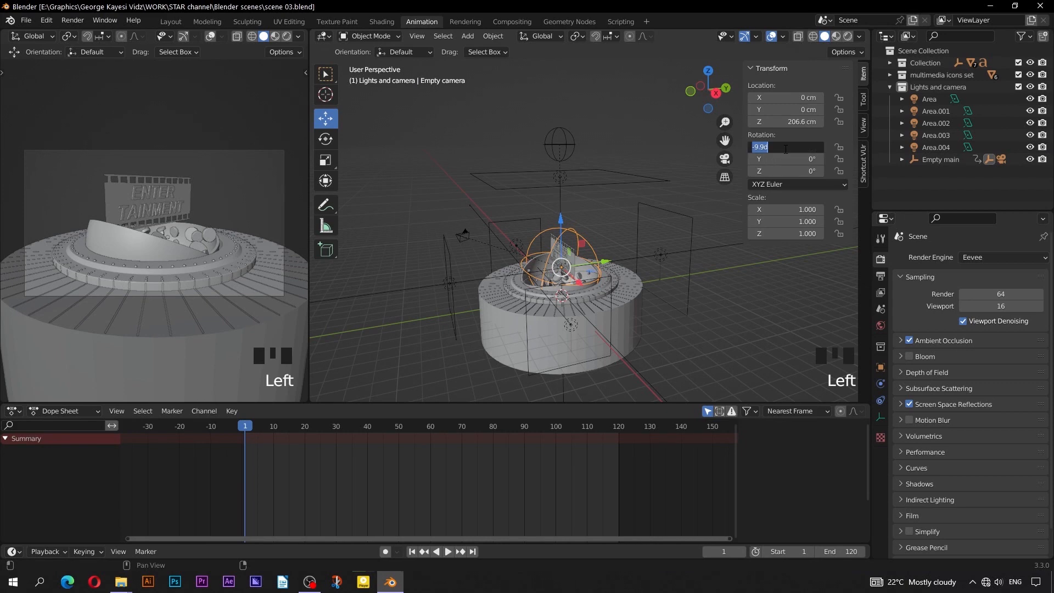
pyautogui.write('-70')
pyautogui.press('Return')
pyautogui.rightClick(786, 149)
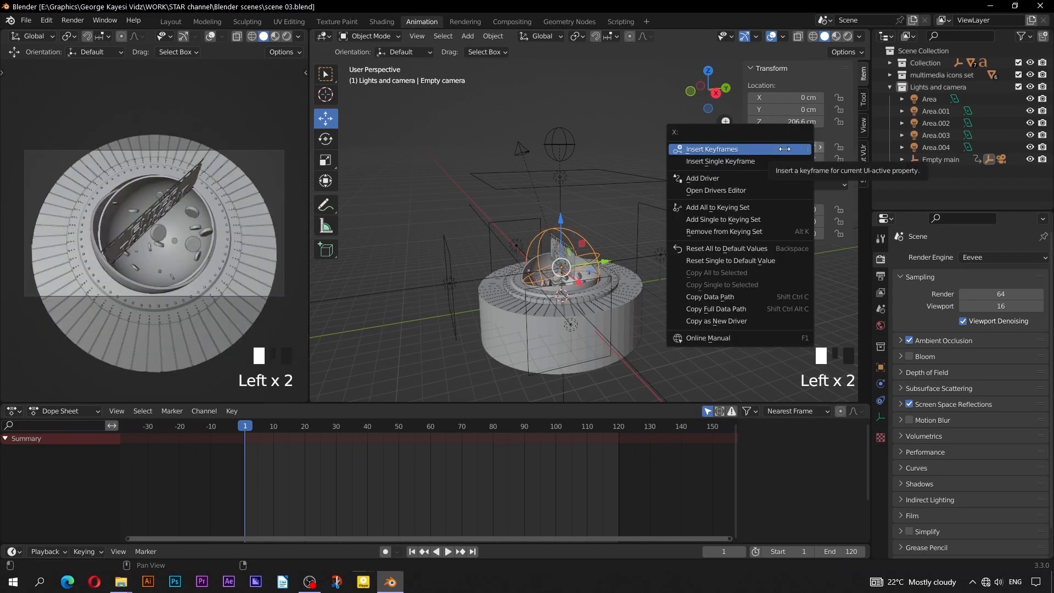
pyautogui.click(777, 161)
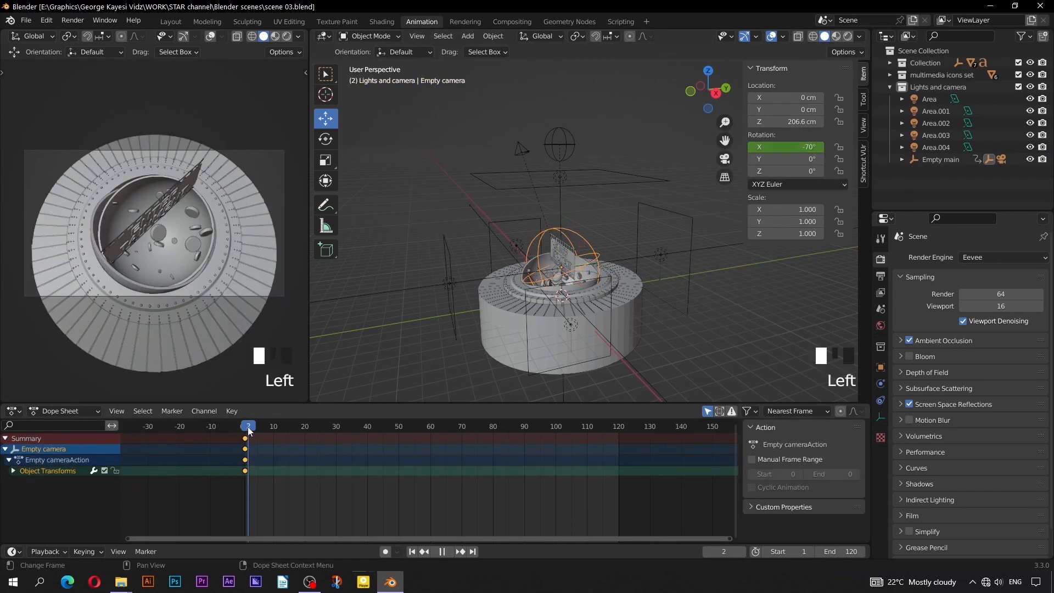
# - Insert a single keyframe for "Empty camera" X rotation at -10° on frame 50, and play back the camera move
pyautogui.press('space')
pyautogui.press('space')
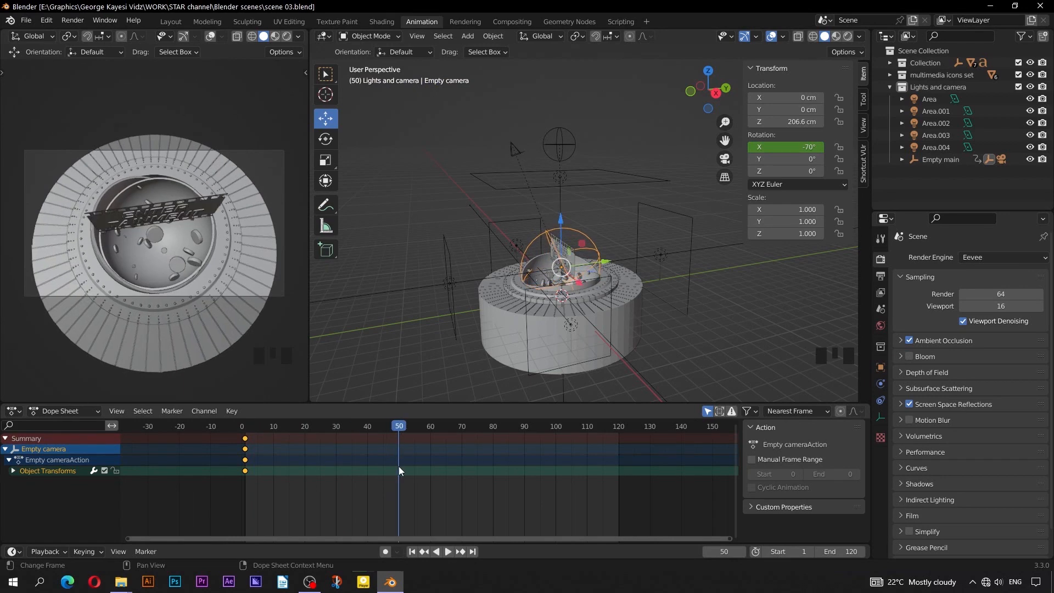
pyautogui.click(798, 147)
pyautogui.write('-10')
pyautogui.press('Return')
pyautogui.rightClick(791, 148)
pyautogui.click(791, 149)
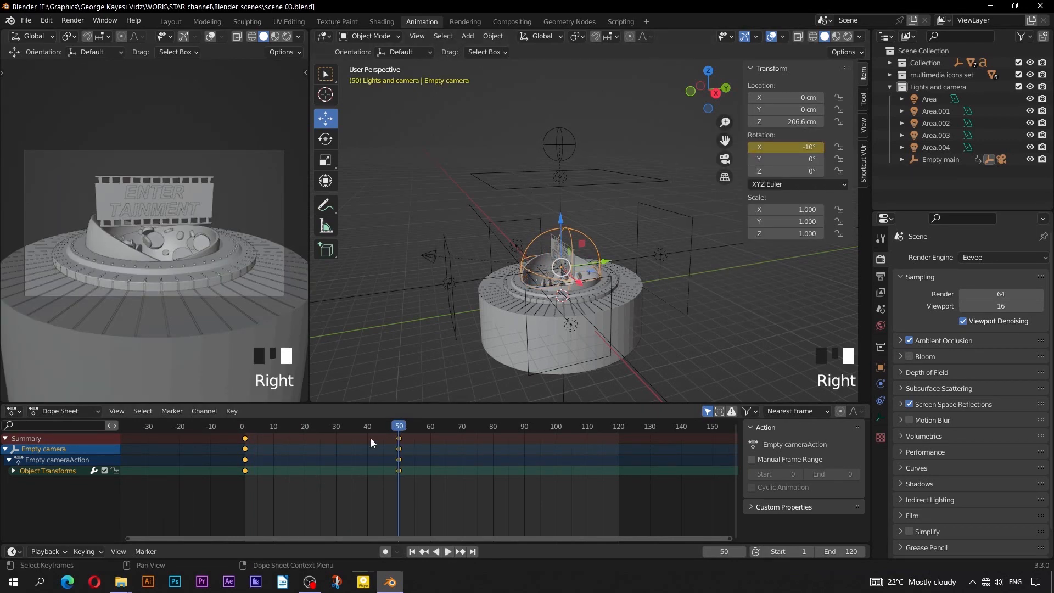
pyautogui.press('Left')
pyautogui.press('space')
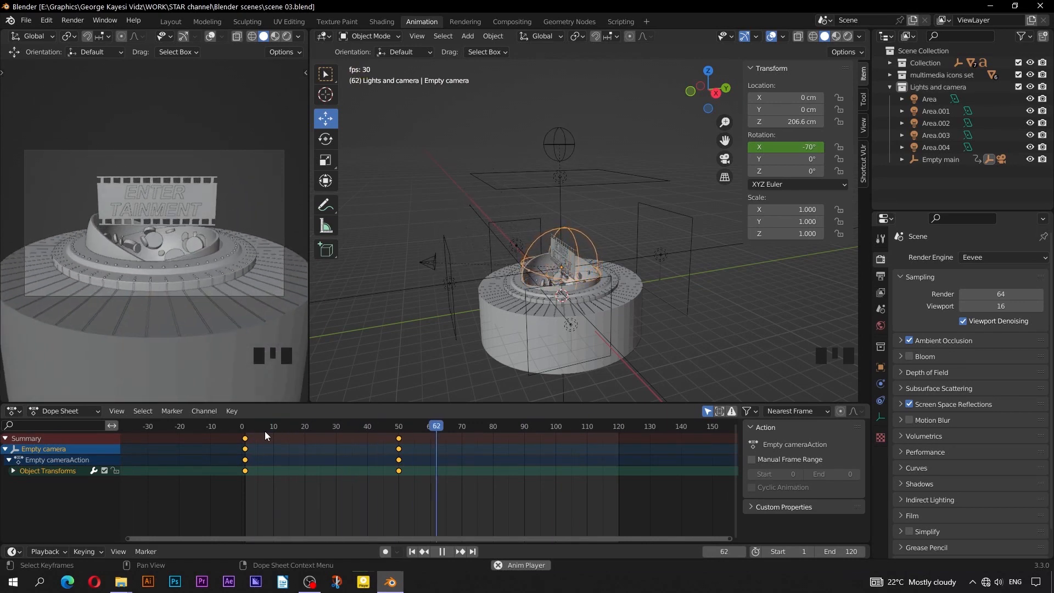
pyautogui.press('space')
# - At frame 1, set the camera's Y location to -400 cm and insert a keyframe for it
pyautogui.click(448, 428)
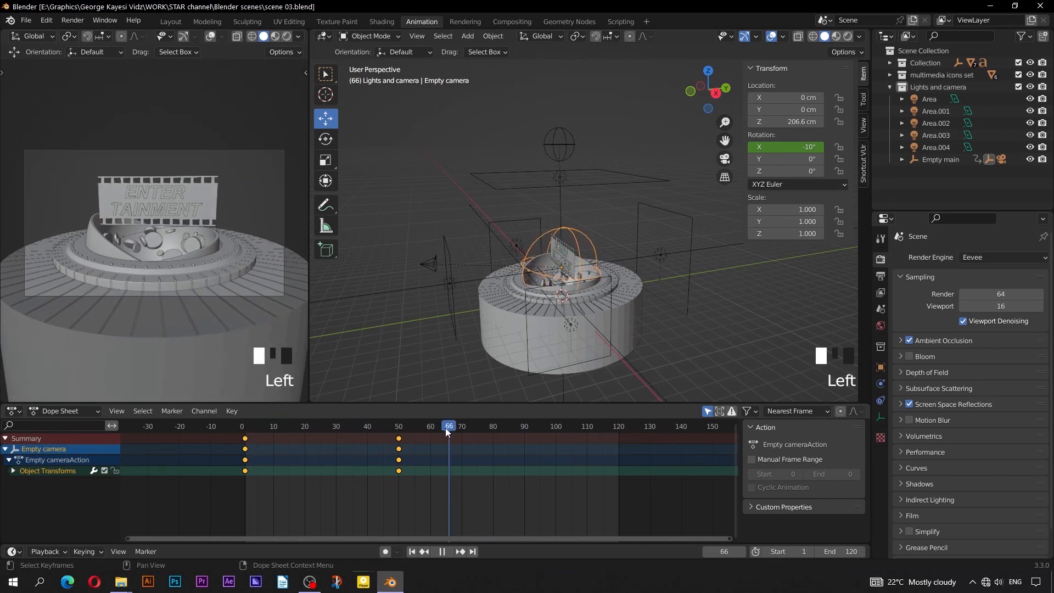
pyautogui.moveTo(446, 428); pyautogui.dragTo(439, 427)
pyautogui.click(434, 261)
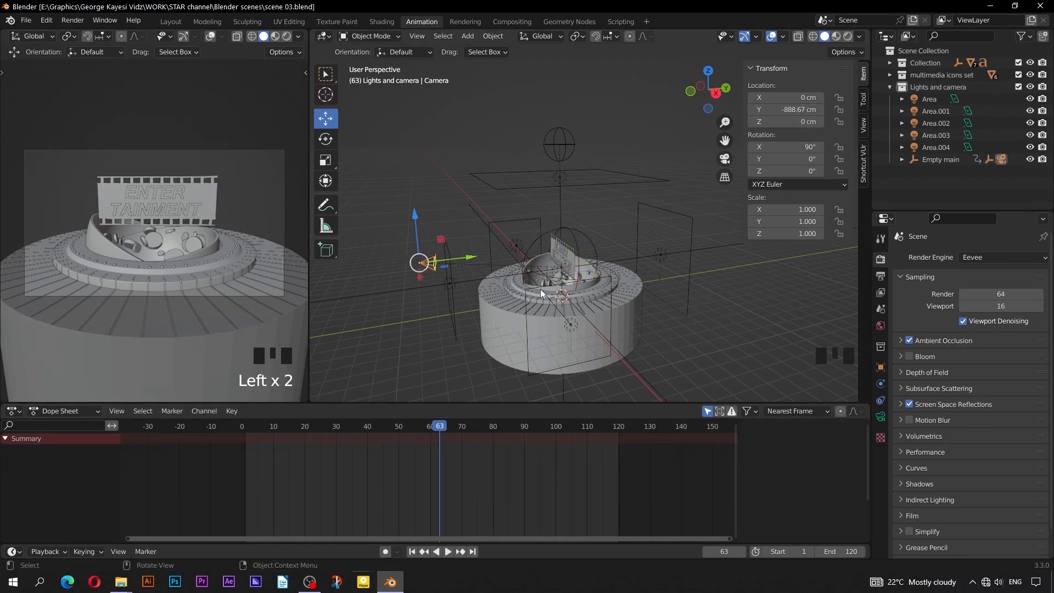
pyautogui.click(412, 552)
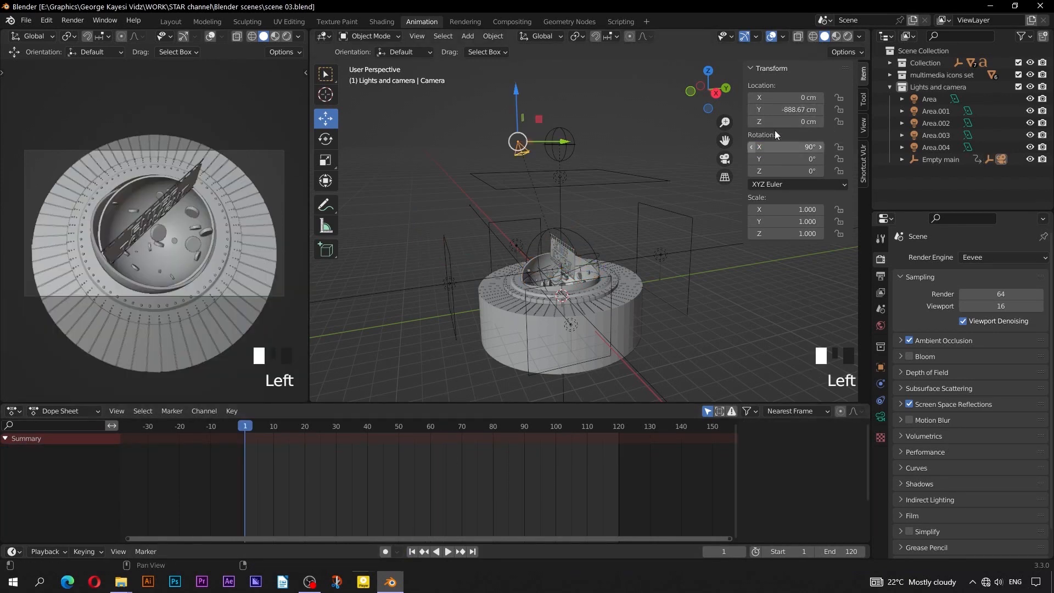
pyautogui.click(788, 109)
pyautogui.write('-400')
pyautogui.click(788, 109)
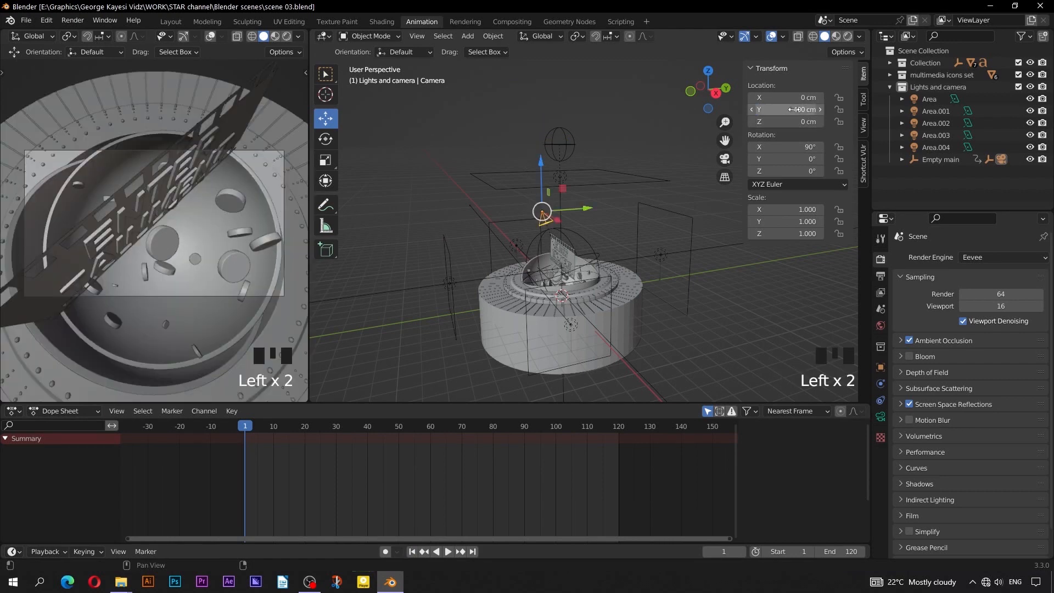
pyautogui.rightClick(791, 109)
pyautogui.click(790, 108)
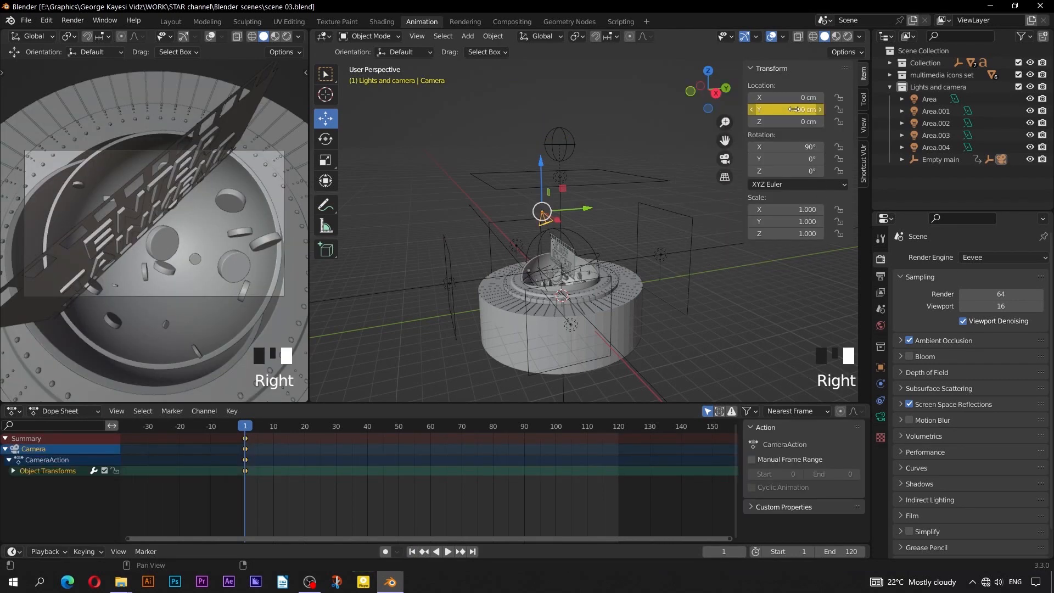
pyautogui.press('space')
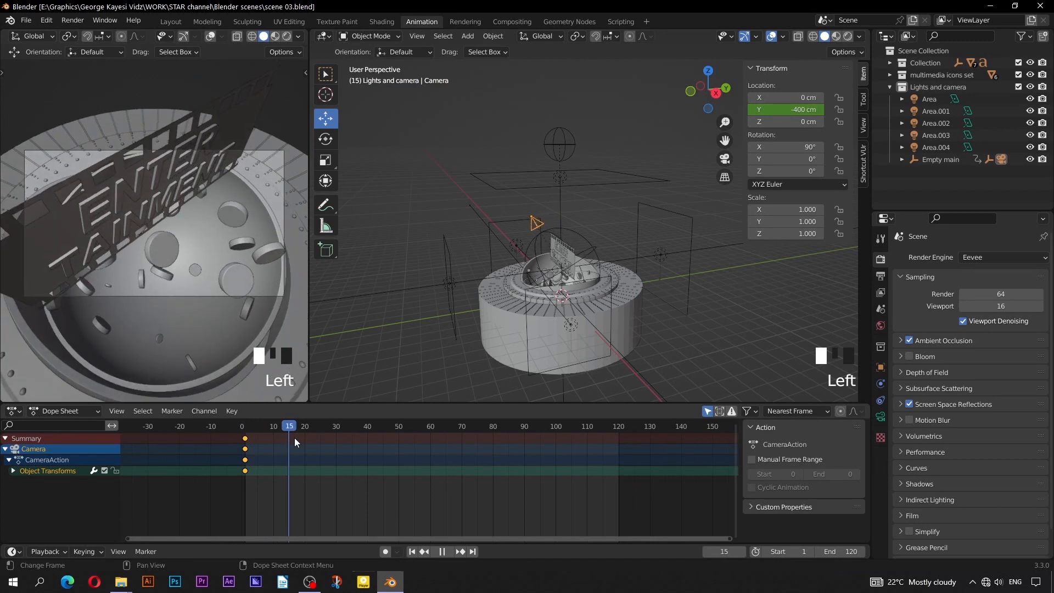
# - At frame 20, set the camera's Y location to -1200 cm, insert a single keyframe for it, and play back the move
pyautogui.press('space')
pyautogui.click(798, 109)
pyautogui.press('BackSpace')
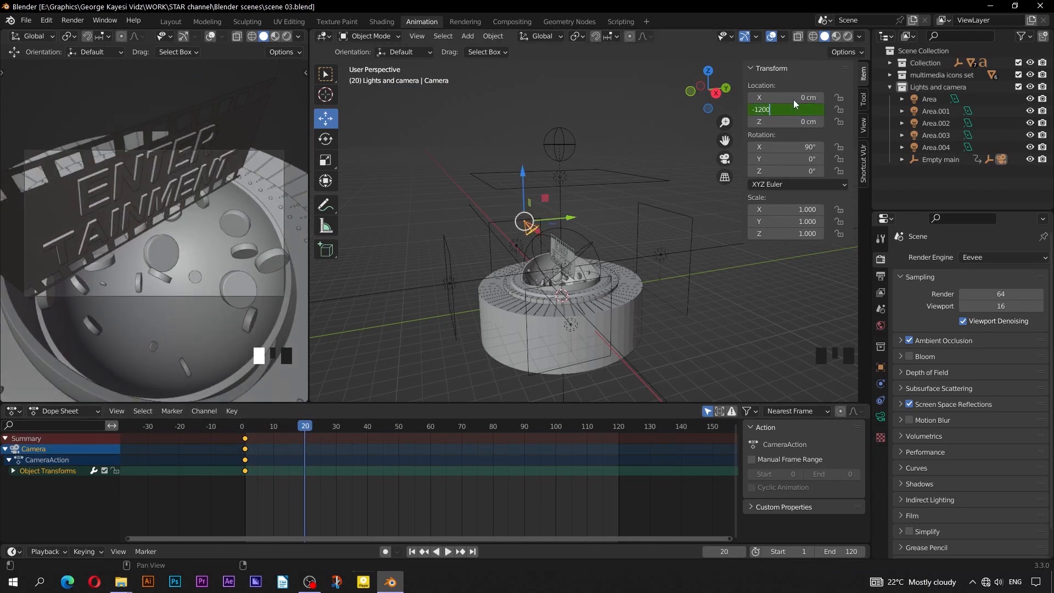
pyautogui.write('-1200')
pyautogui.press('Return')
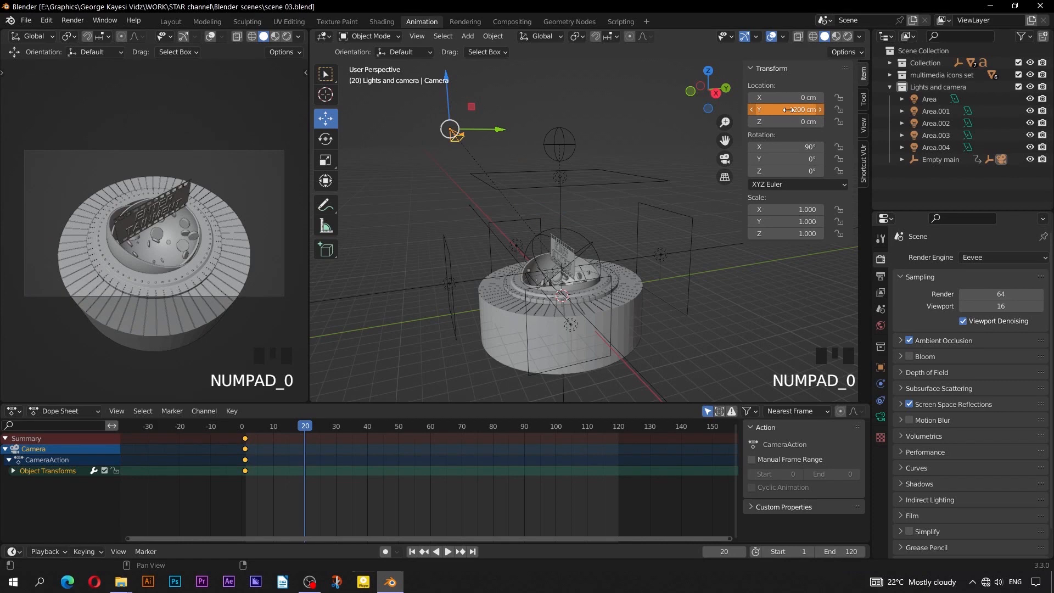
pyautogui.rightClick(788, 110)
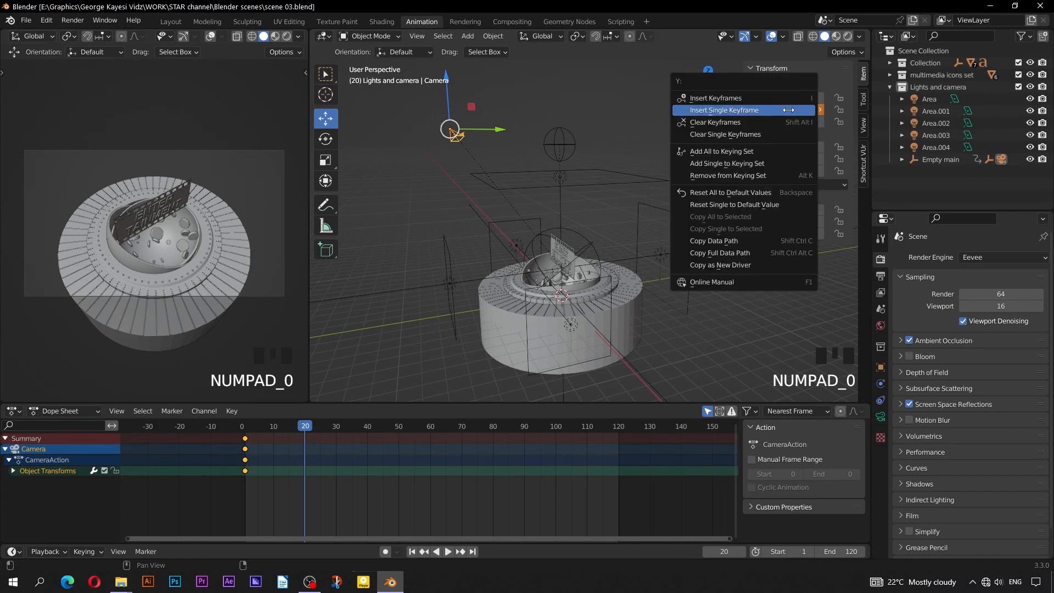
pyautogui.rightClick(787, 109)
pyautogui.moveTo(305, 427); pyautogui.dragTo(243, 426)
pyautogui.press('space')
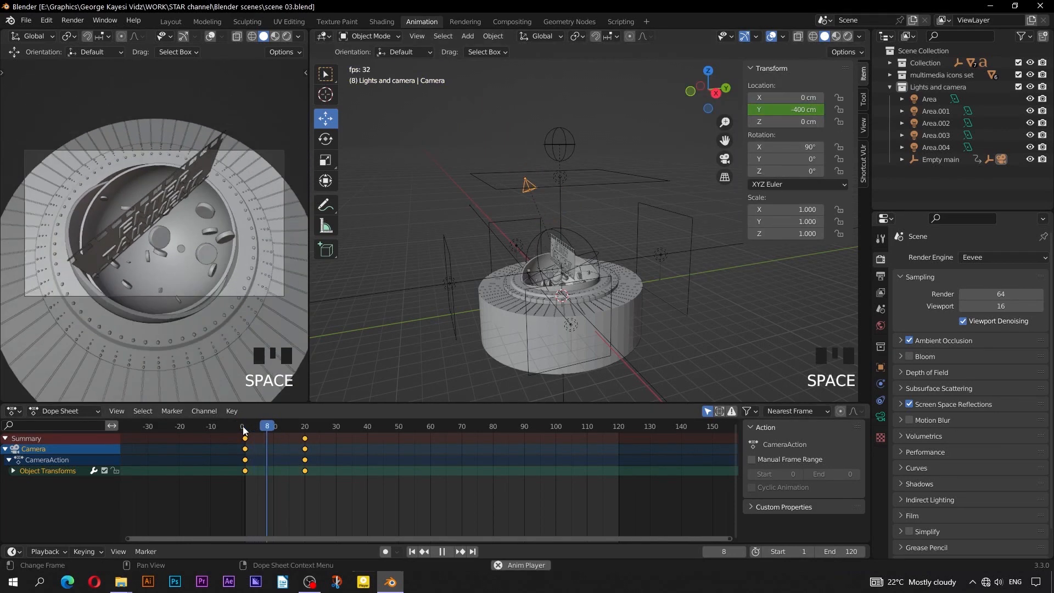
pyautogui.press('space')
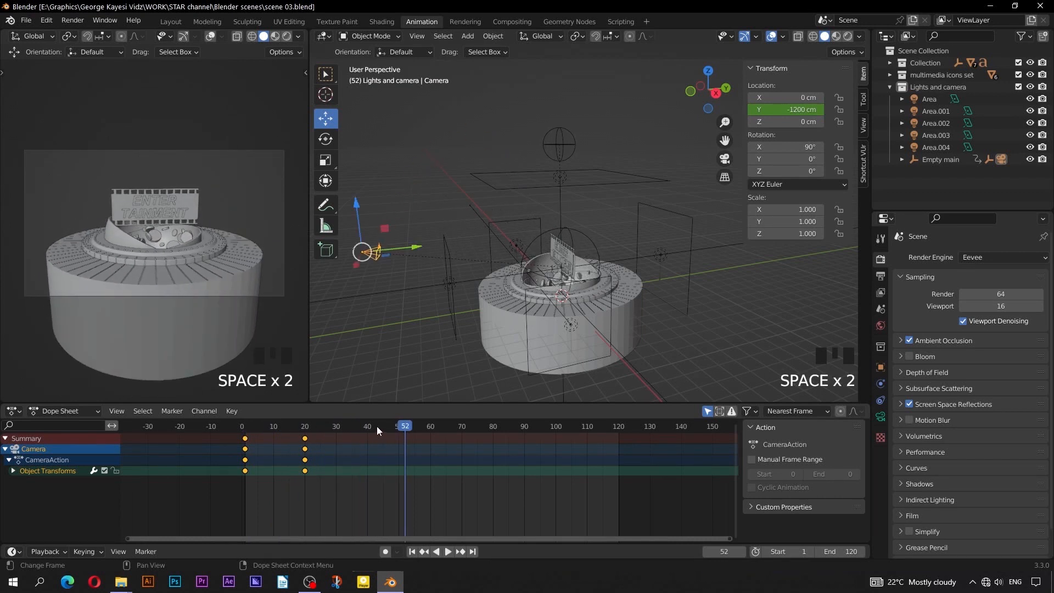
# - At frame 120, set the camera's Y location to -800 cm, insert a single keyframe for it, and play back the animation
pyautogui.moveTo(404, 429); pyautogui.dragTo(618, 438)
pyautogui.click(783, 109)
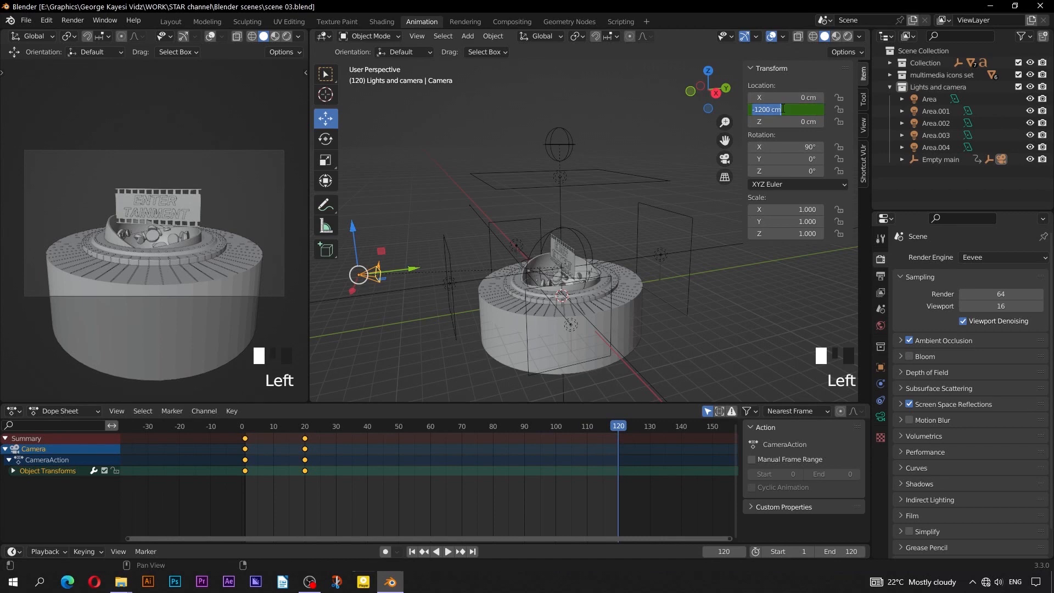
pyautogui.press('BackSpace')
pyautogui.write('-800')
pyautogui.press('Return')
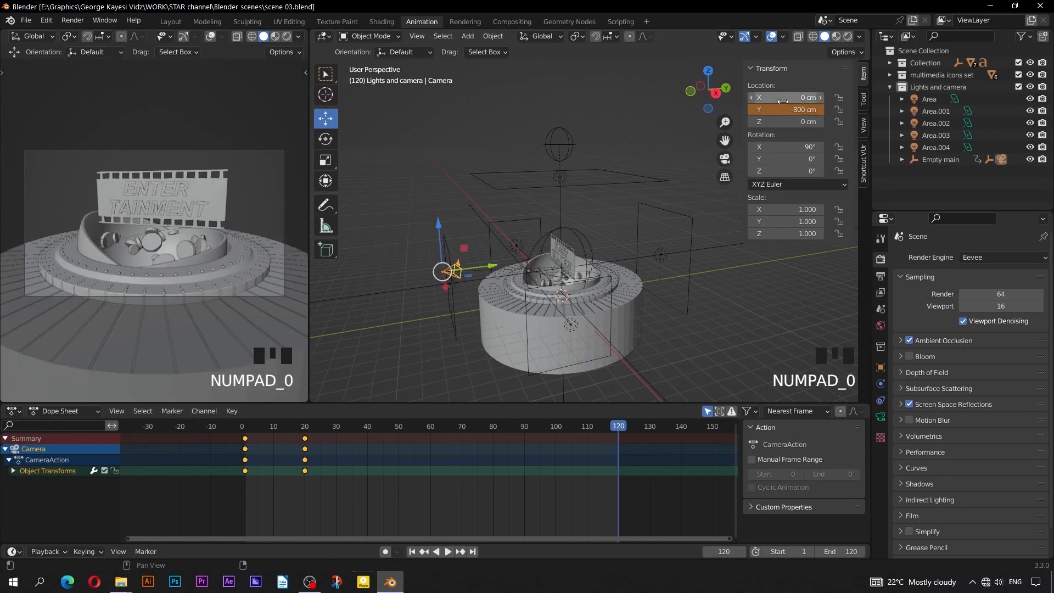
pyautogui.rightClick(785, 108)
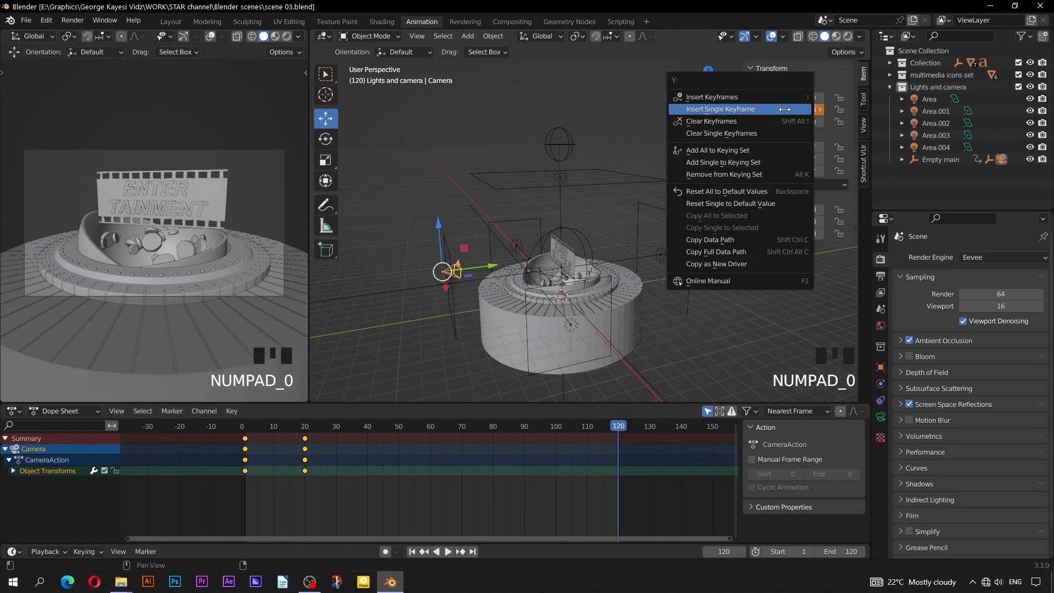
pyautogui.click(785, 109)
pyautogui.moveTo(616, 426); pyautogui.dragTo(246, 396)
pyautogui.press('space')
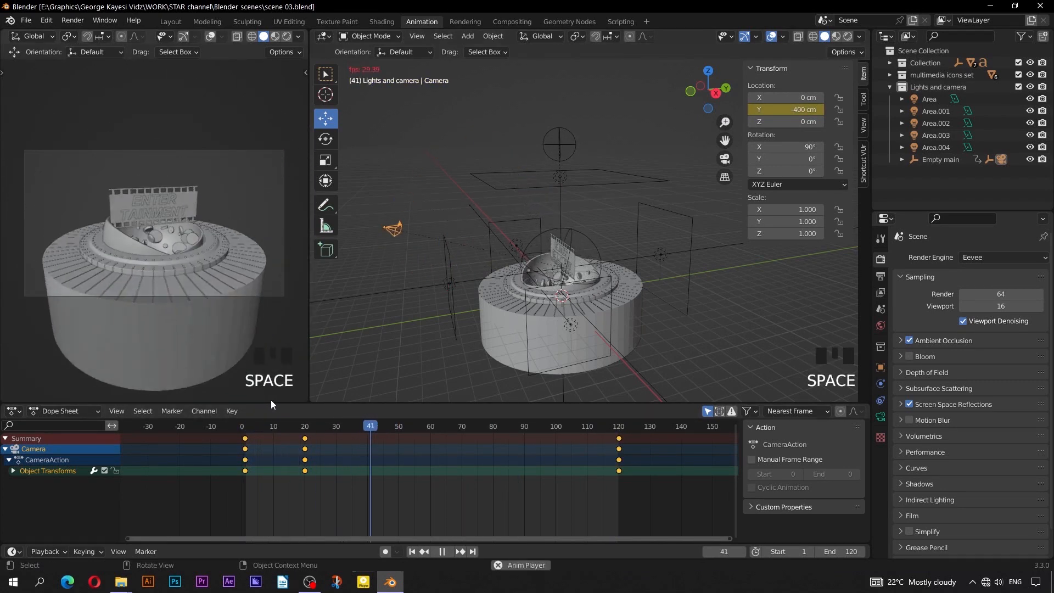
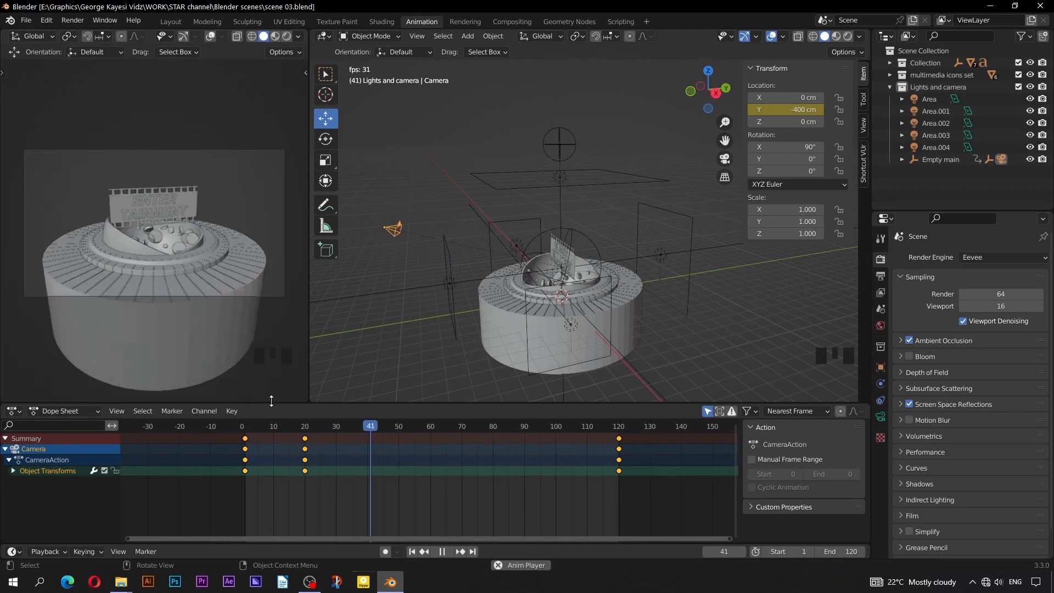
pyautogui.press('space')
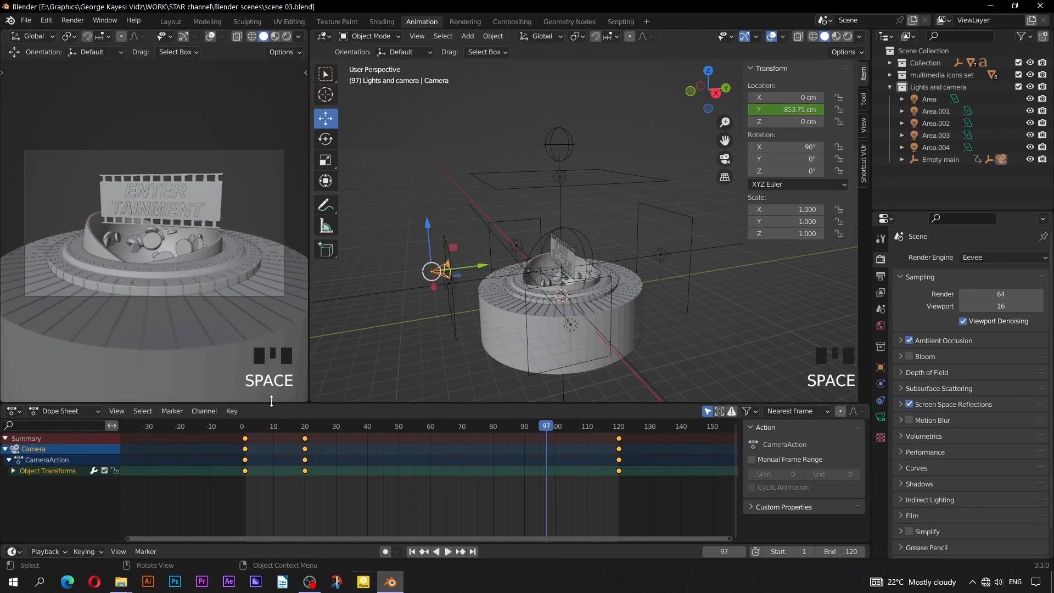
# - In the normalized Graph Editor, stretch the incoming handle of "Empty camera" X rotation's frame-50 keyframe back to about frame 20, and play back the animation
pyautogui.moveTo(544, 428); pyautogui.dragTo(503, 459)
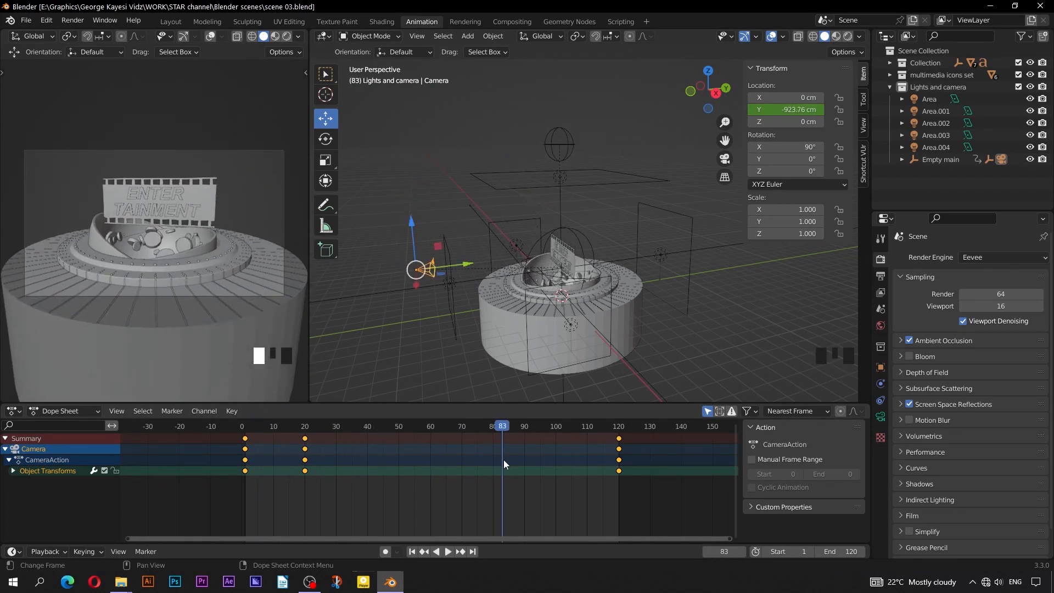
pyautogui.click(545, 236)
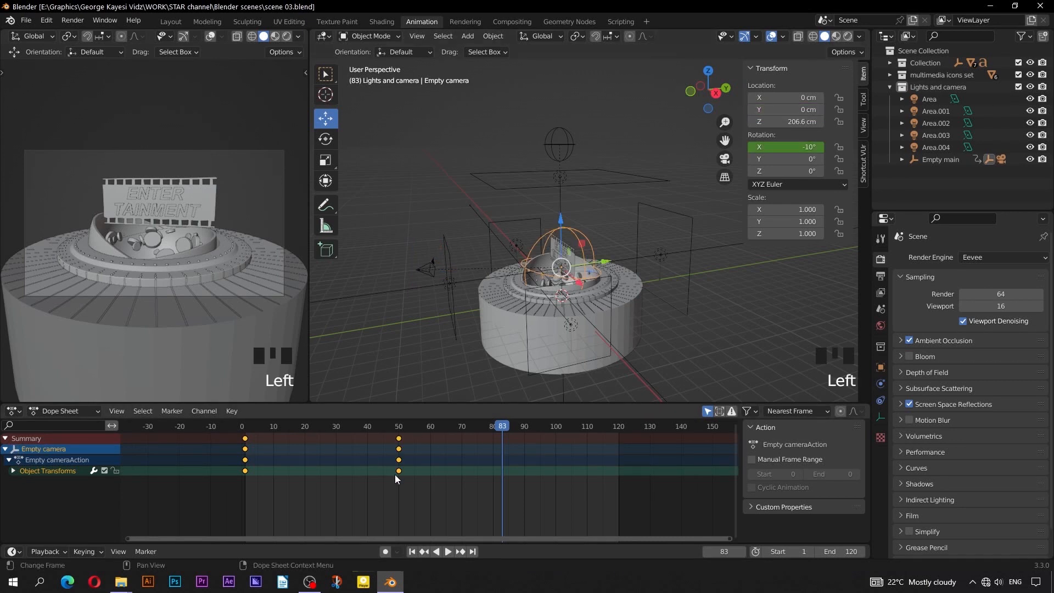
pyautogui.hotkey('ctrl', 'Tab')
pyautogui.click(210, 413)
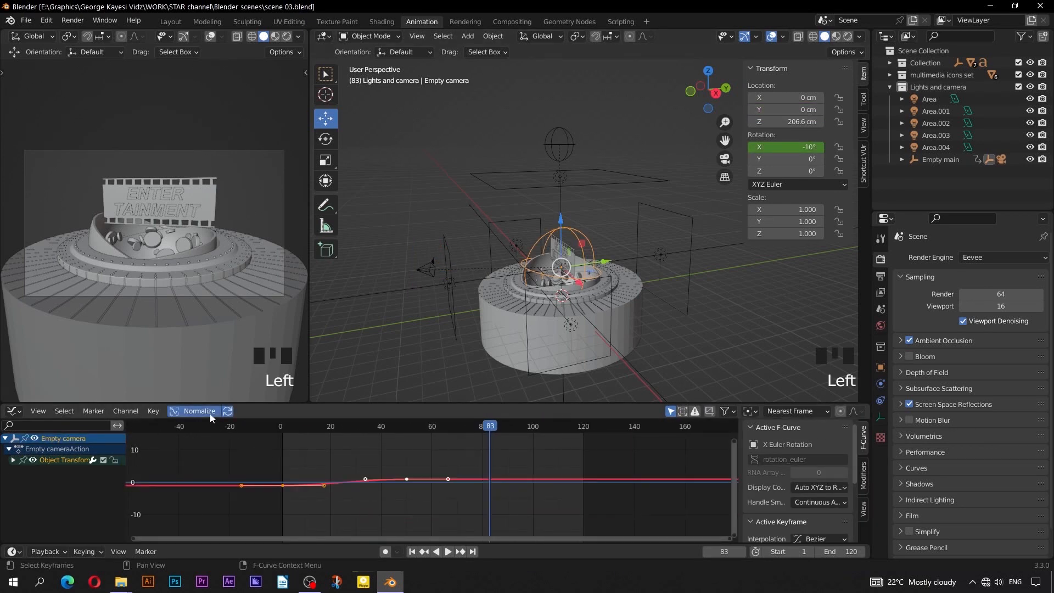
pyautogui.scroll(1, 362, 473)
pyautogui.moveTo(366, 473); pyautogui.dragTo(431, 477, button='middle')
pyautogui.moveTo(480, 498); pyautogui.dragTo(376, 479)
pyautogui.click(323, 433)
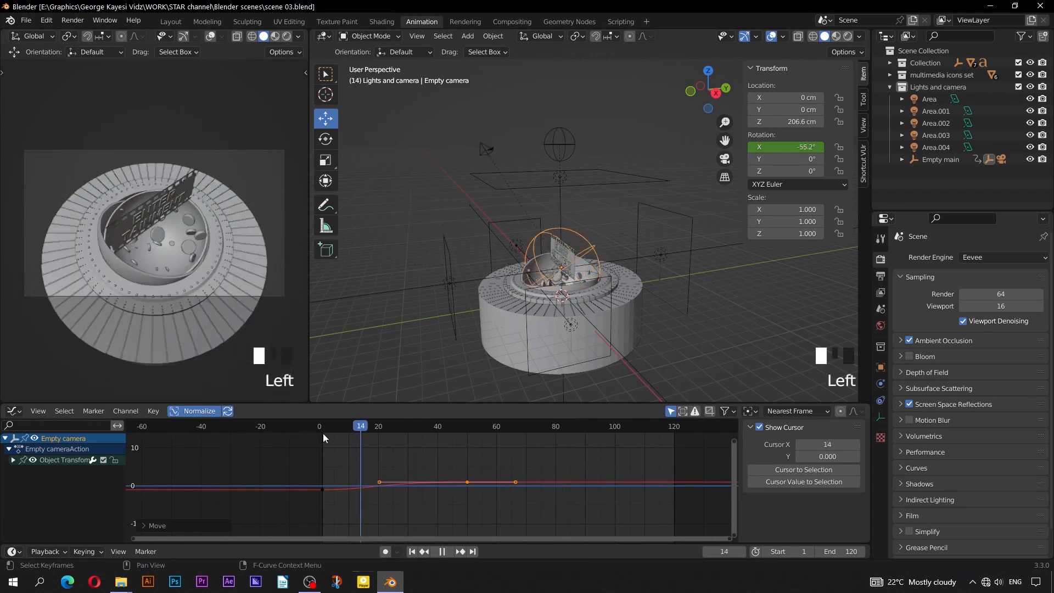
pyautogui.press('space')
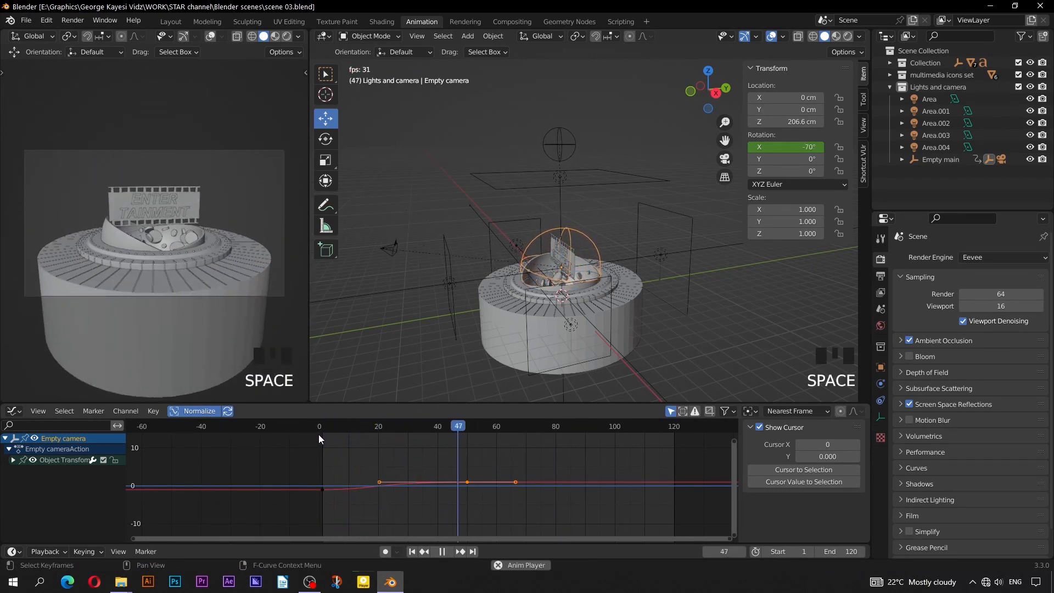
pyautogui.press('space')
pyautogui.moveTo(479, 436); pyautogui.dragTo(426, 450)
# - Scale the handles of the camera's first two Y location keyframes by 1.5 along X, using Individual Centers as the pivot
pyautogui.click(403, 218)
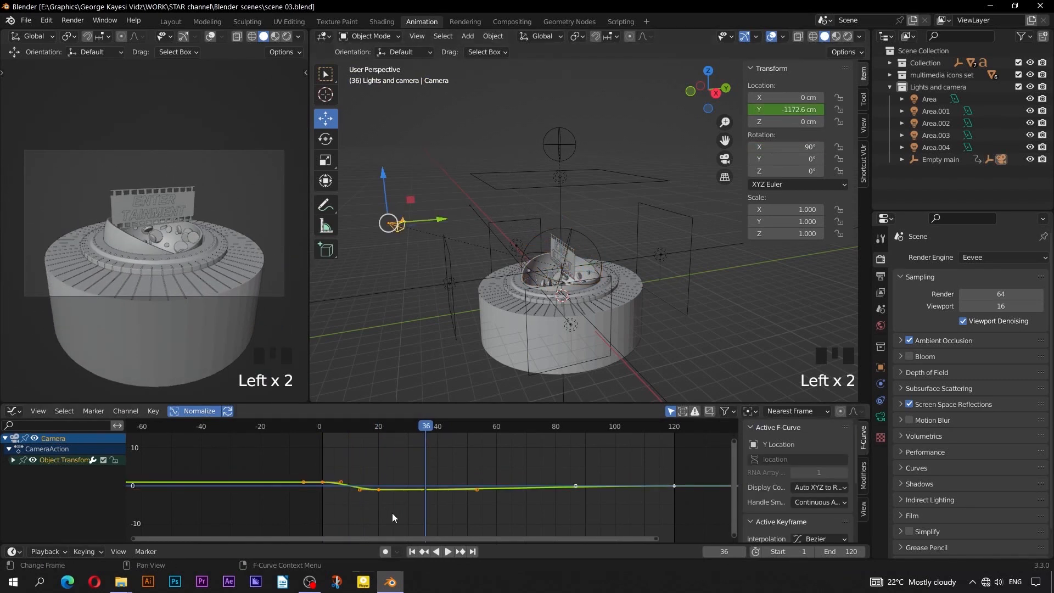
pyautogui.moveTo(392, 513); pyautogui.dragTo(309, 463)
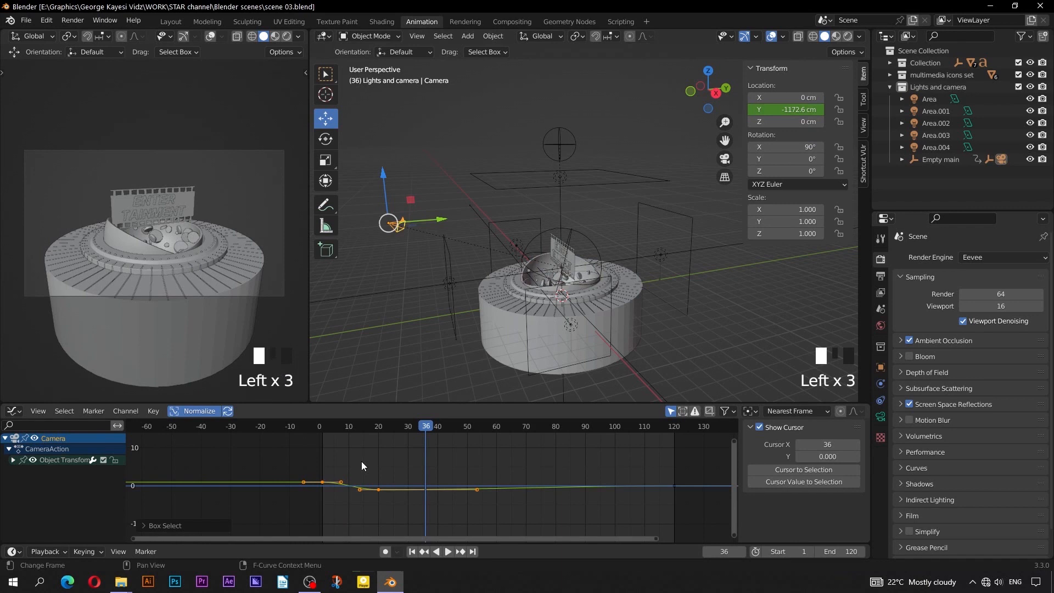
pyautogui.press('.')
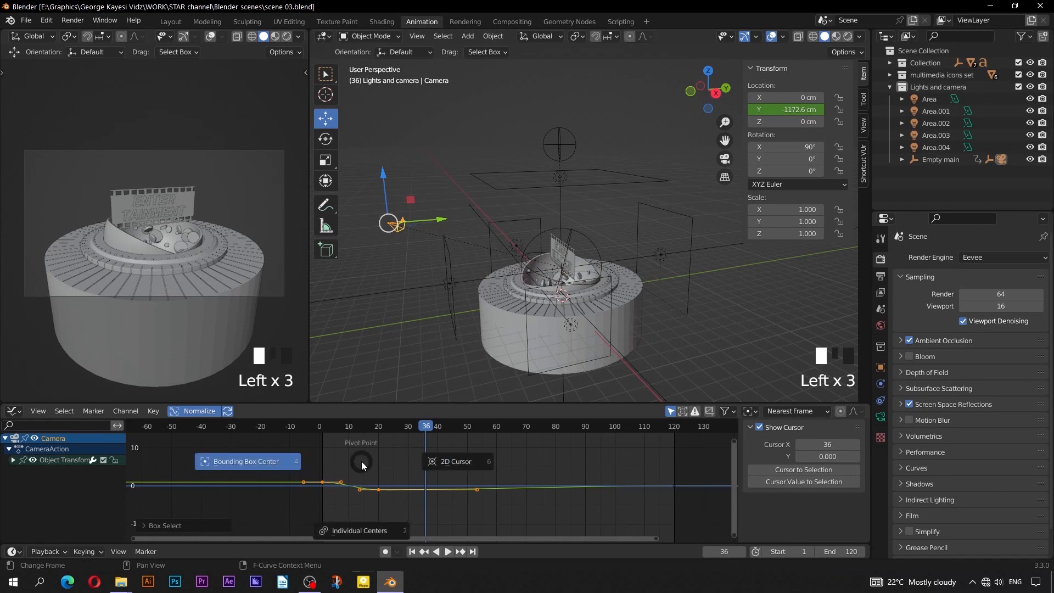
pyautogui.click(372, 533)
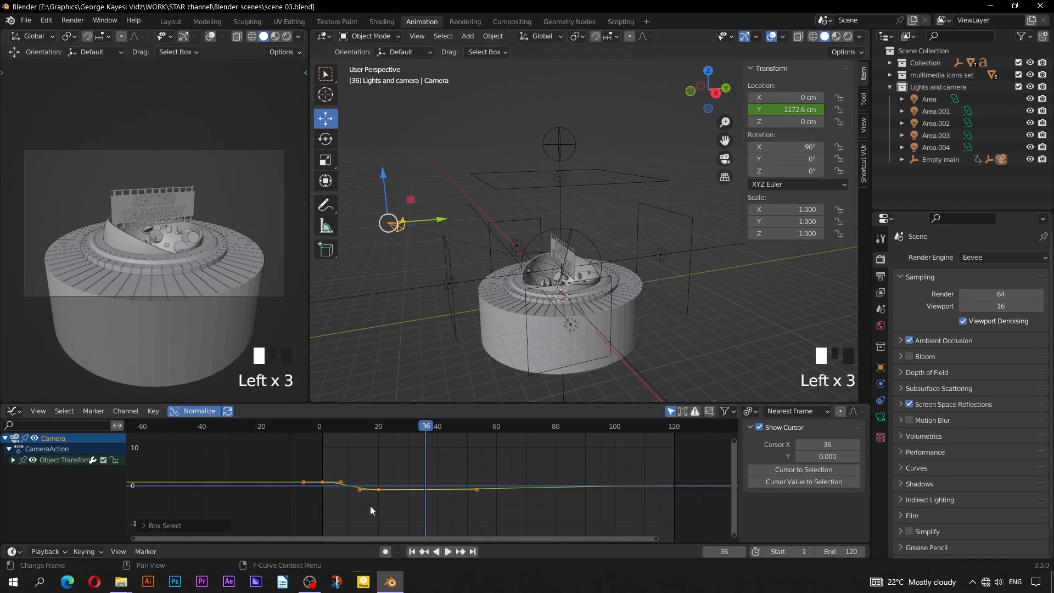
pyautogui.scroll(1, 370, 506)
pyautogui.write('s1.5')
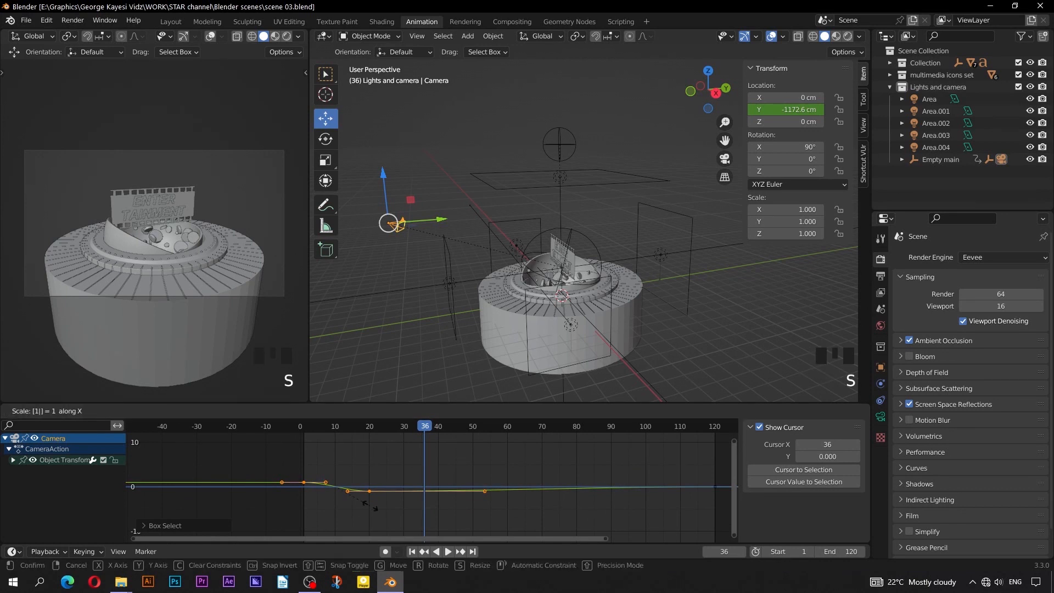
pyautogui.press('Return')
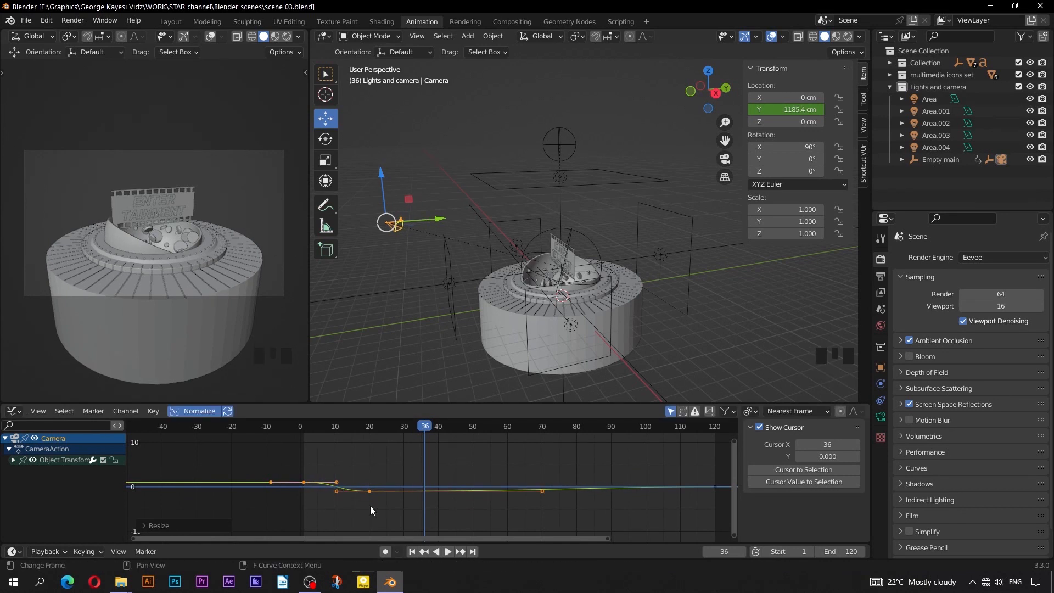
# - In the Dope Sheet, shift the camera's first two keyframes 10 frames earlier and play back the animation
pyautogui.hotkey('ctrl', 'Tab')
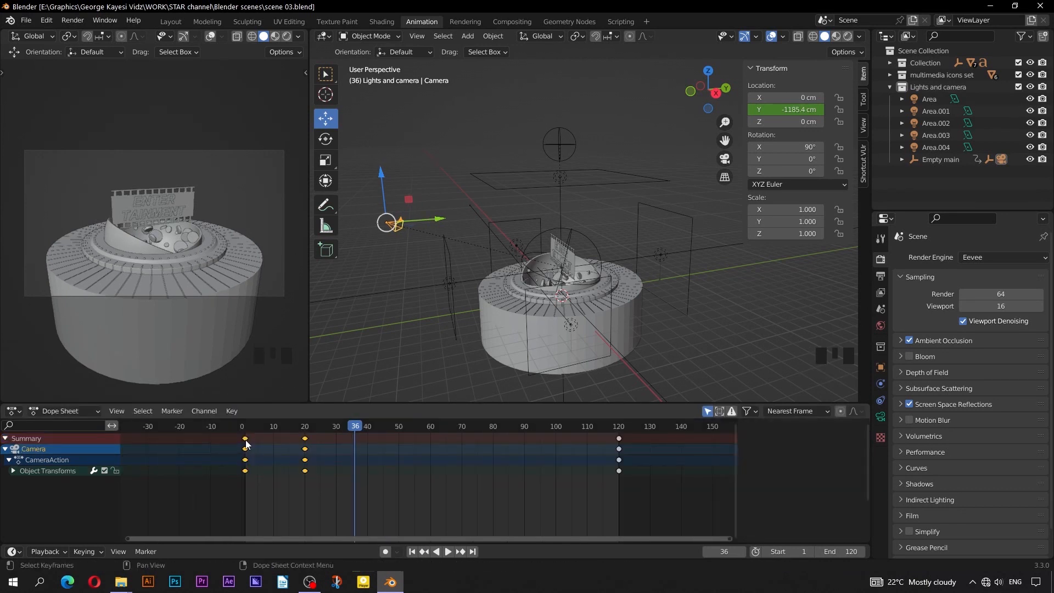
pyautogui.moveTo(246, 444); pyautogui.dragTo(215, 443)
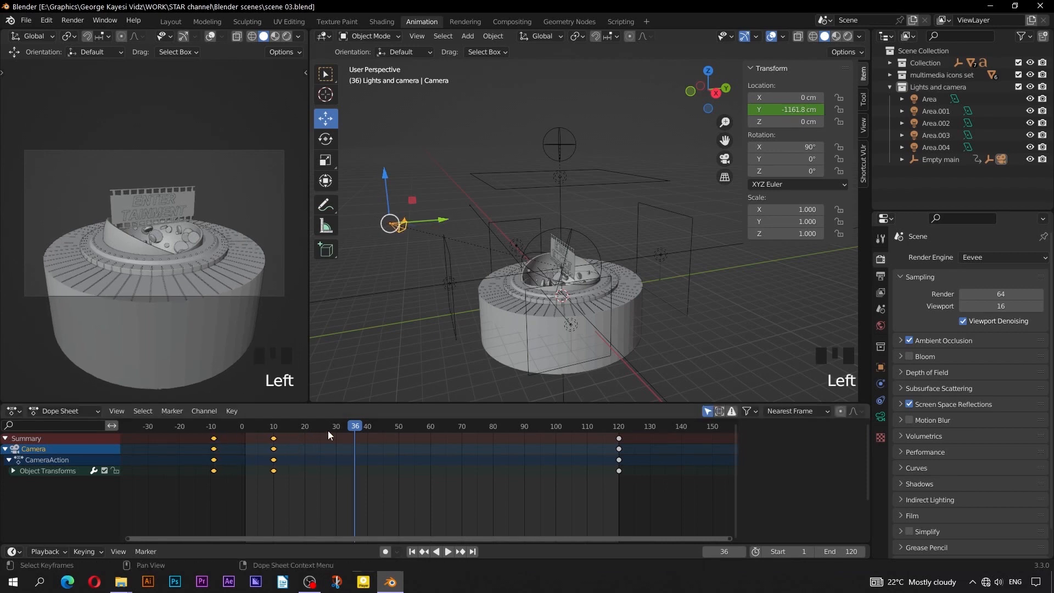
pyautogui.moveTo(357, 422); pyautogui.dragTo(230, 434)
pyautogui.press('space')
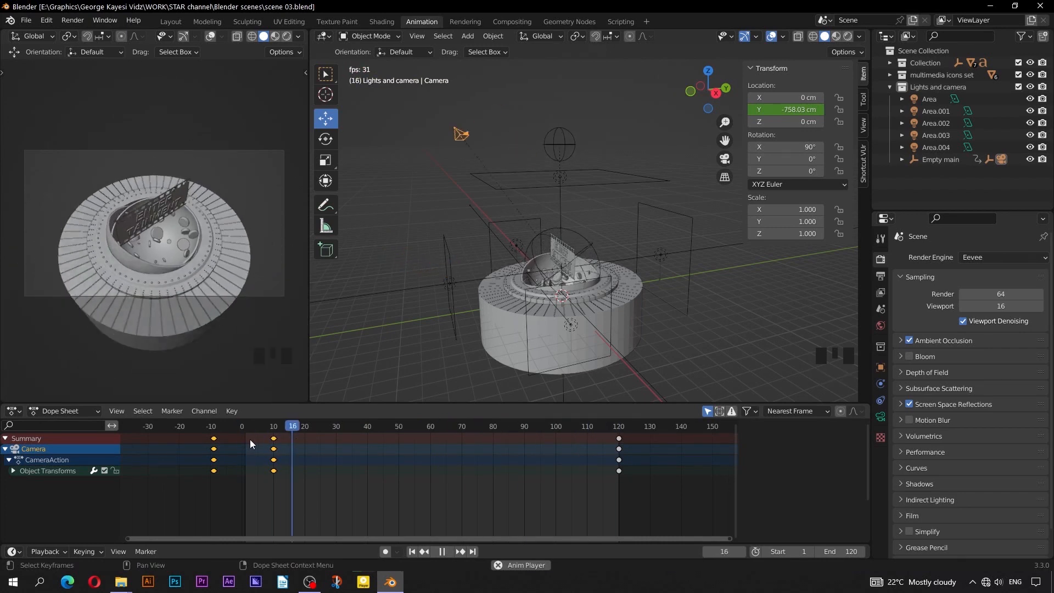
pyautogui.press('space')
# - Select the outer half-sphere "Sphere" and insert a single keyframe for its Y rotation of -155° at frame 60
pyautogui.scroll(2, 521, 233)
pyautogui.moveTo(521, 235); pyautogui.dragTo(551, 255, button='middle')
pyautogui.click(498, 311)
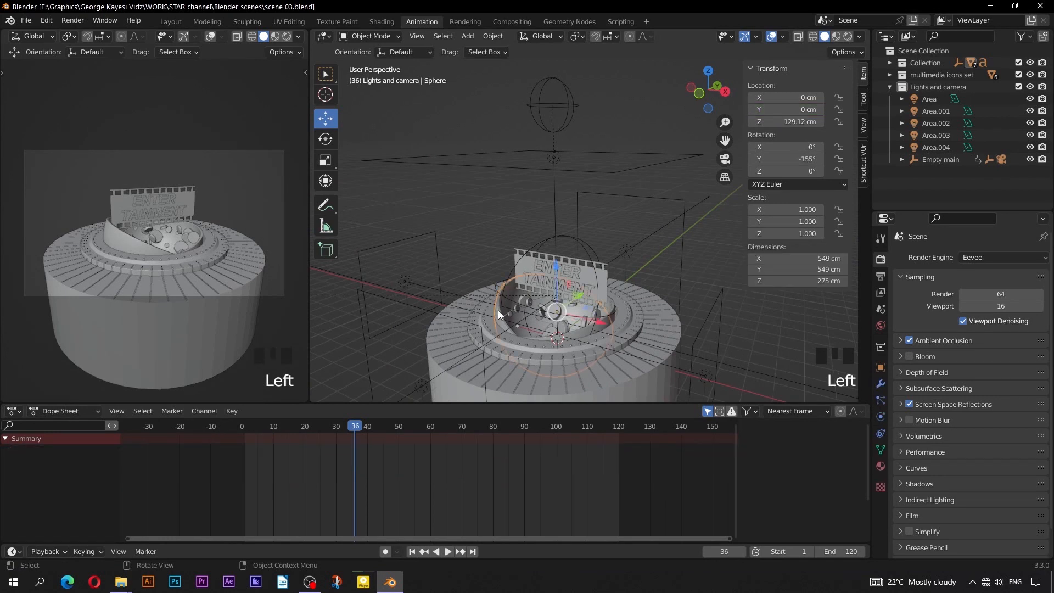
pyautogui.moveTo(354, 433); pyautogui.dragTo(431, 439)
pyautogui.rightClick(780, 159)
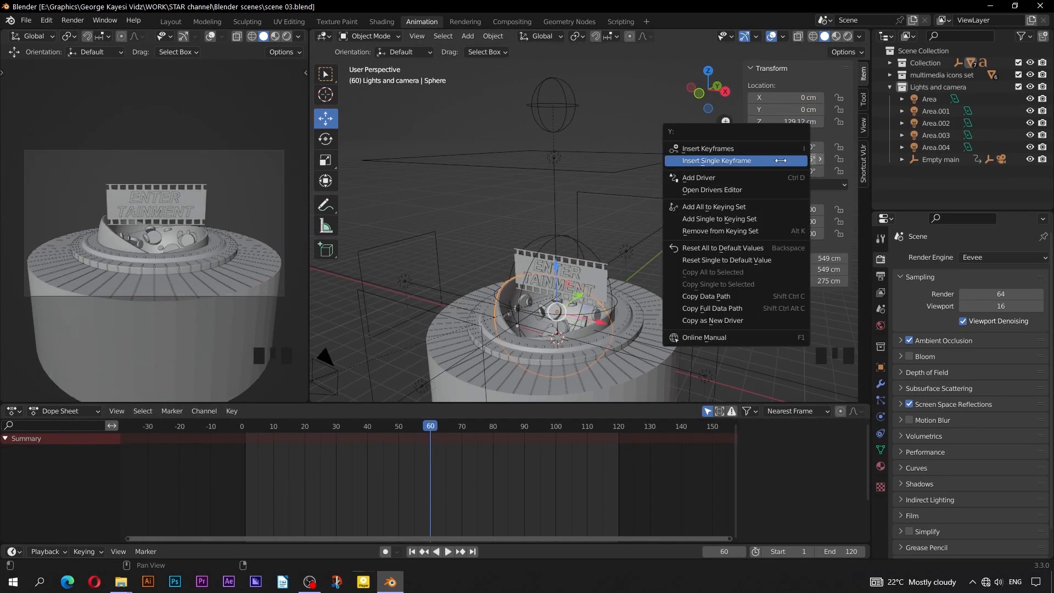
pyautogui.click(781, 160)
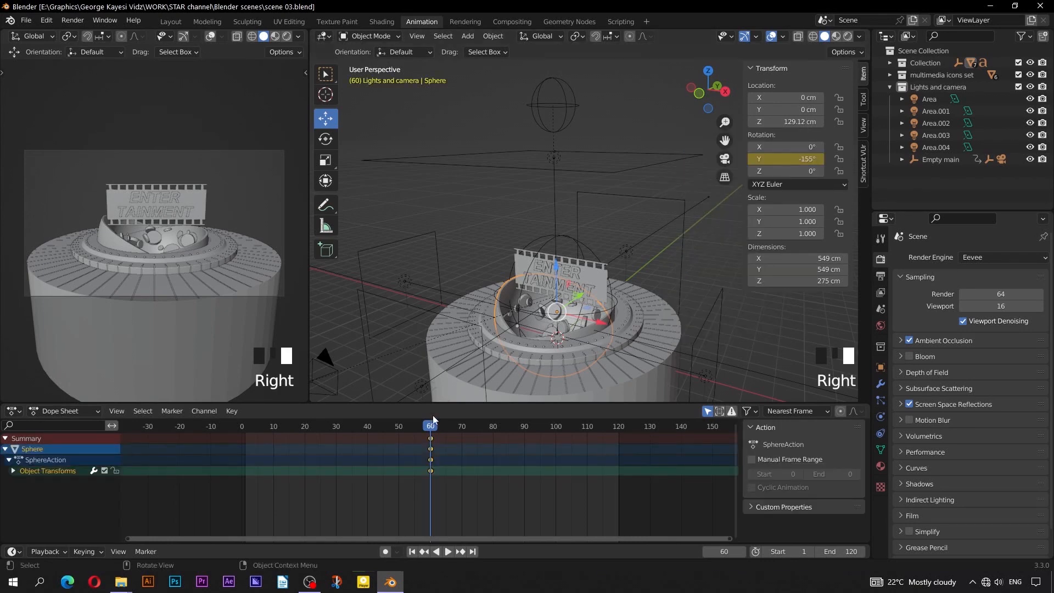
# - At frame 20, set "Sphere" Y rotation to 0°, insert a single keyframe for it, and play back the opening motion
pyautogui.moveTo(429, 428); pyautogui.dragTo(304, 427)
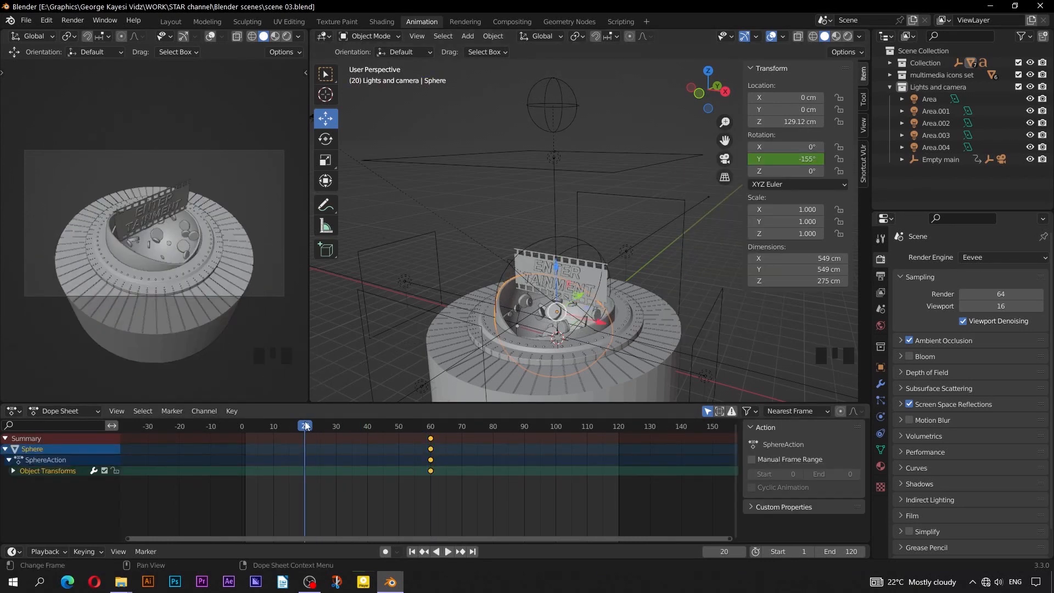
pyautogui.click(779, 160)
pyautogui.write('0')
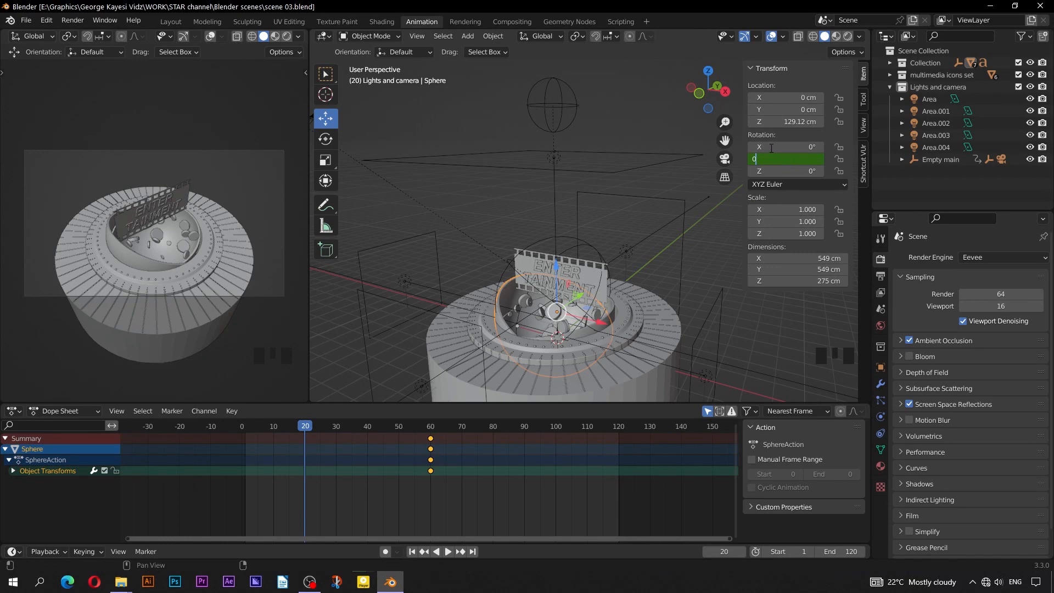
pyautogui.click(778, 154)
pyautogui.rightClick(781, 161)
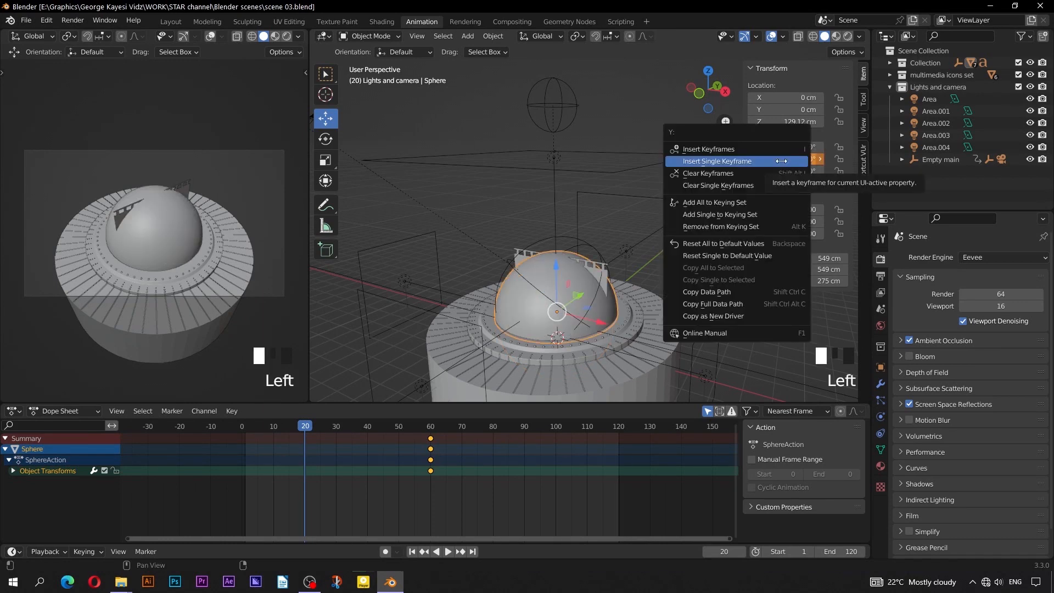
pyautogui.click(781, 161)
pyautogui.press('space')
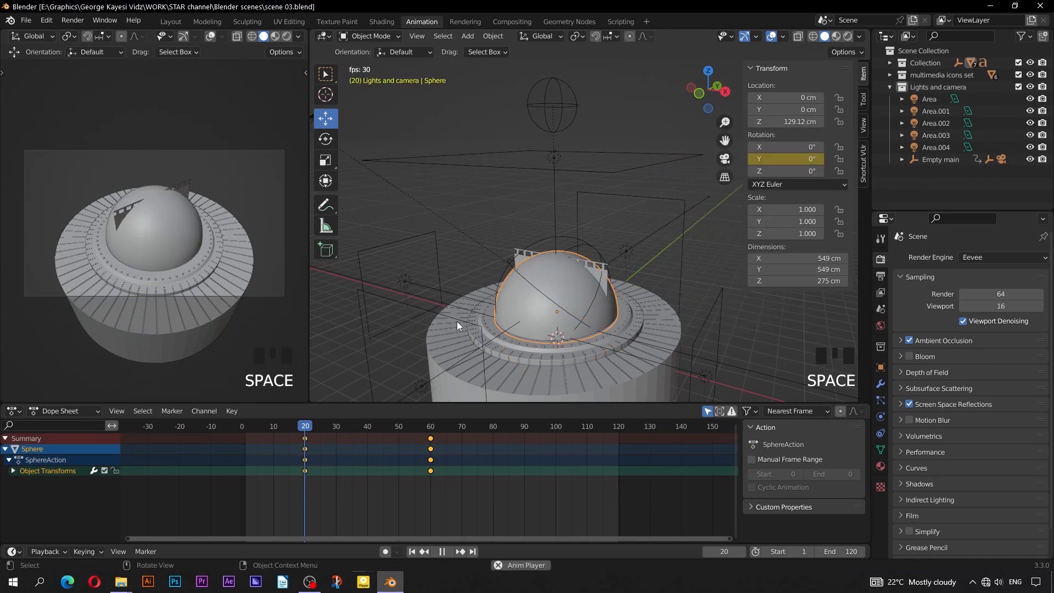
pyautogui.press('space')
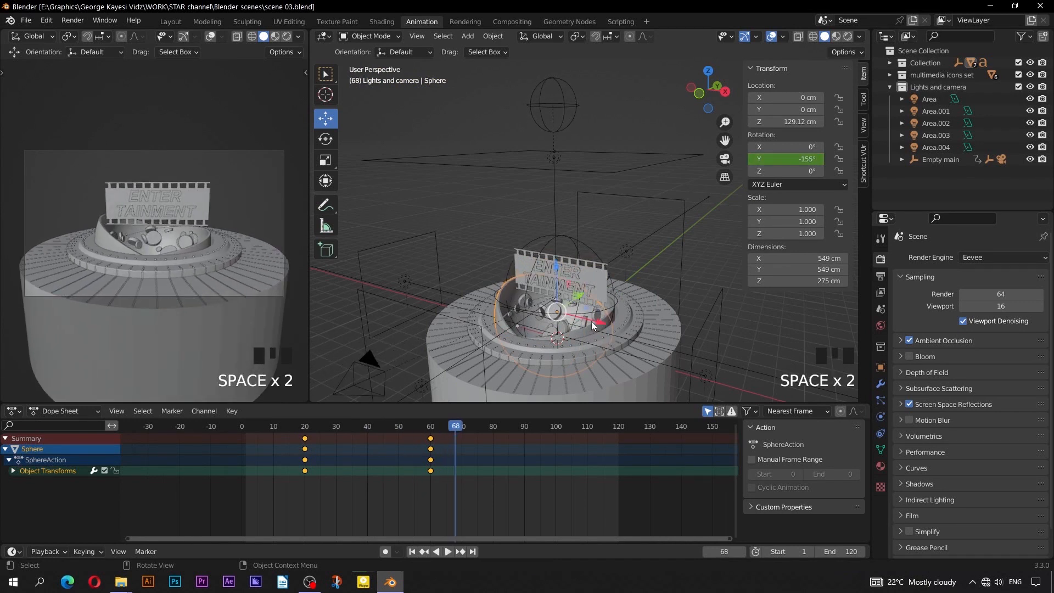
# - Select the inner half-sphere "Sphere.001" and insert a single keyframe for its Y rotation of 170° at frame 60
pyautogui.click(594, 327)
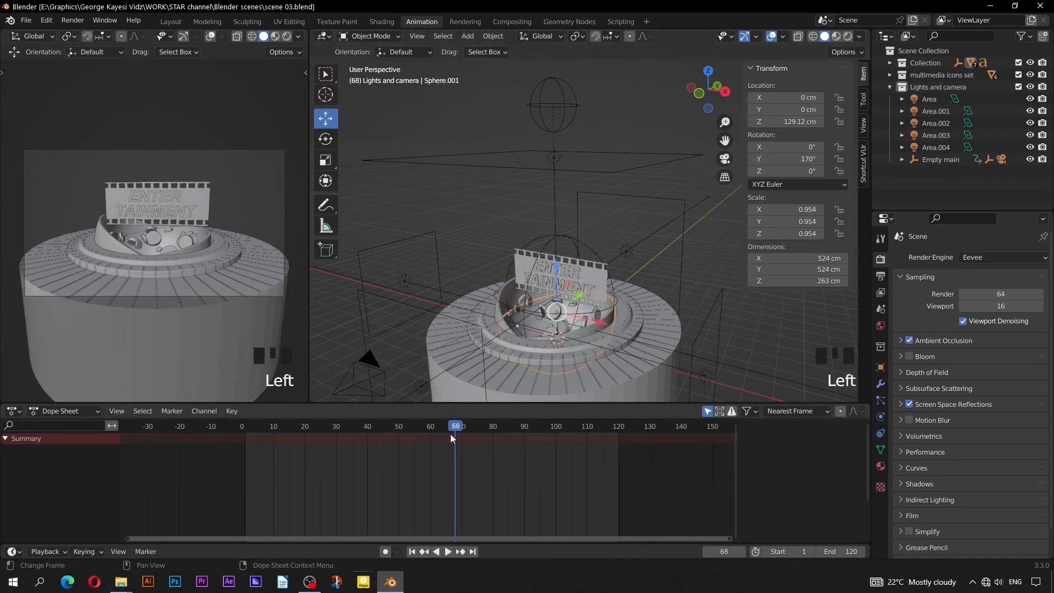
pyautogui.moveTo(455, 430); pyautogui.dragTo(430, 426)
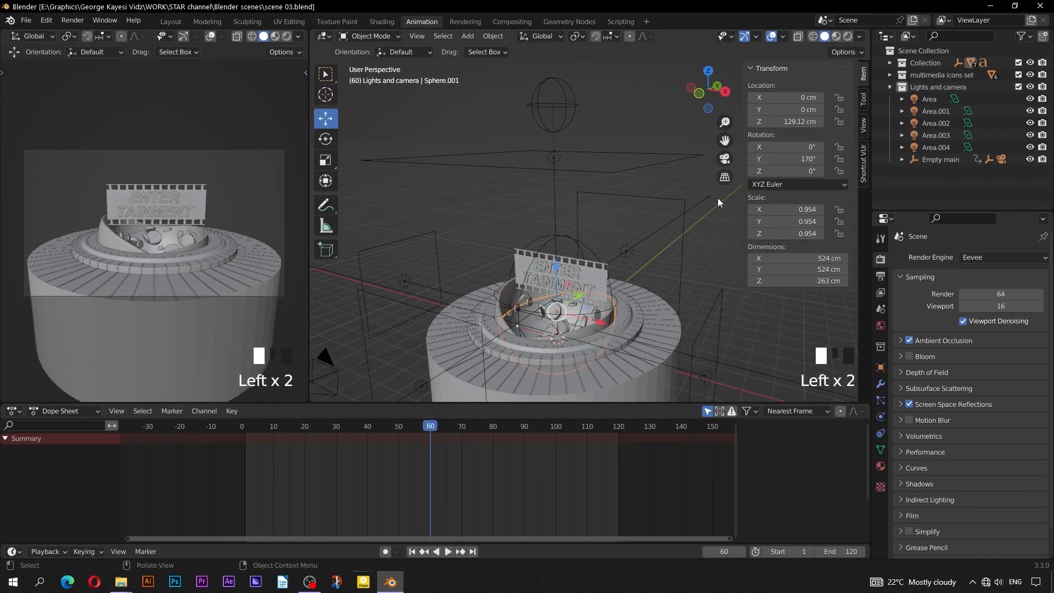
pyautogui.rightClick(774, 159)
pyautogui.click(773, 160)
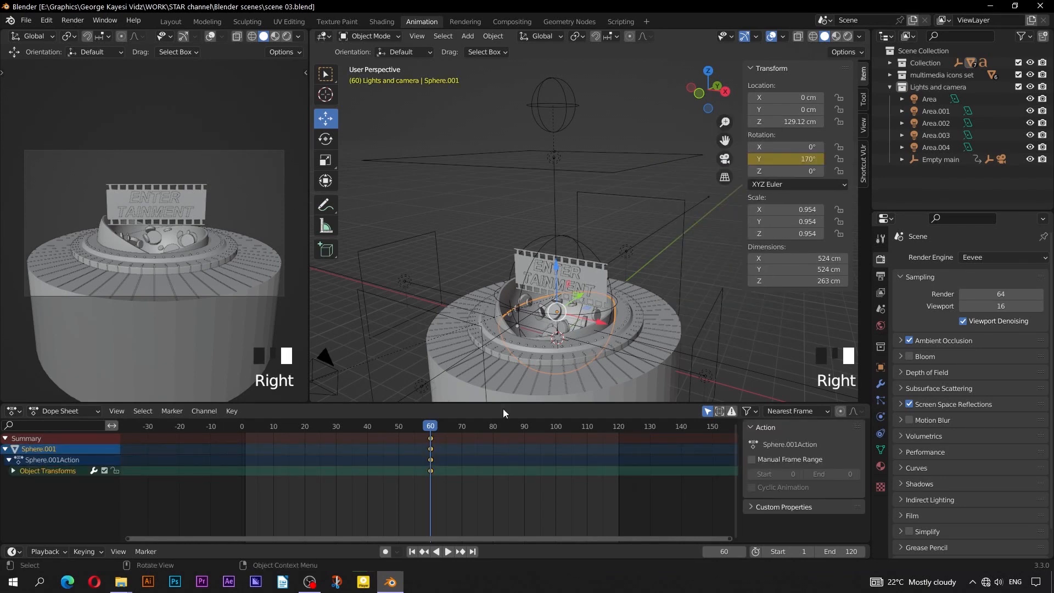
# - At frame 20, set "Sphere.001" Y rotation to 0°, insert a single keyframe for it, and play back the animation
pyautogui.moveTo(433, 430); pyautogui.dragTo(306, 430)
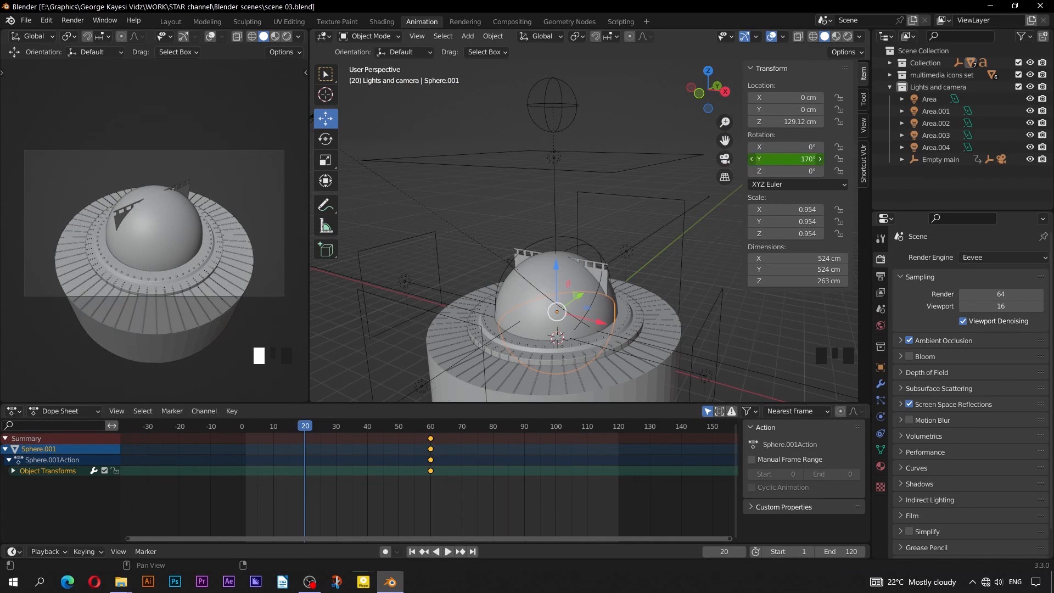
pyautogui.click(792, 161)
pyautogui.click(781, 146)
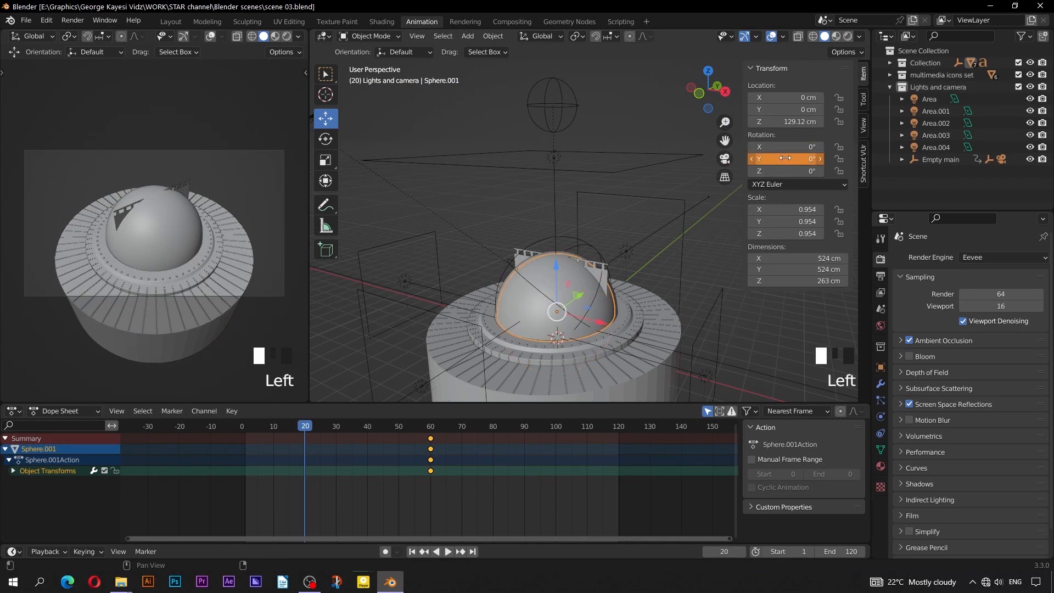
pyautogui.rightClick(786, 158)
pyautogui.rightClick(785, 157)
pyautogui.press('space')
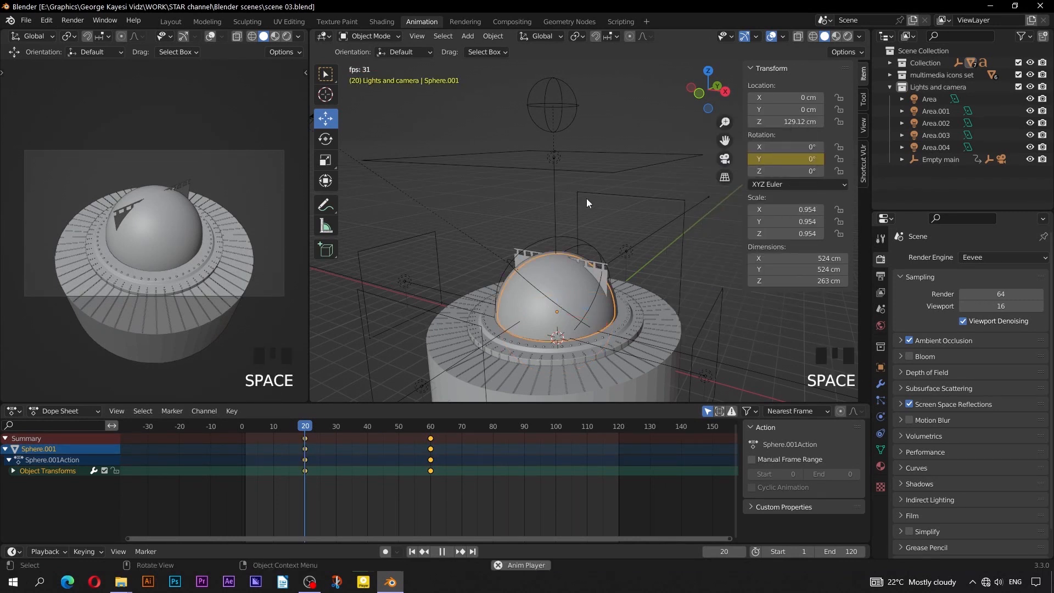
pyautogui.press('space')
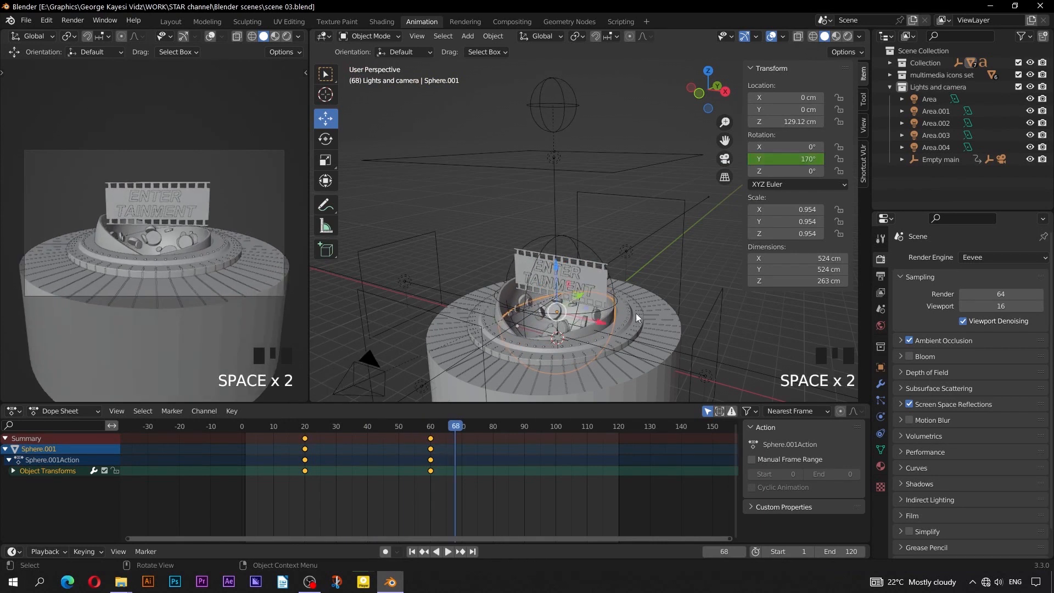
# - In the Graph Editor, extend the incoming handles of both half-spheres' frame-60 keyframes along X to about frame 35, and play back the opening
pyautogui.keyDown('shift'); pyautogui.click(499, 312); pyautogui.keyUp('shift')
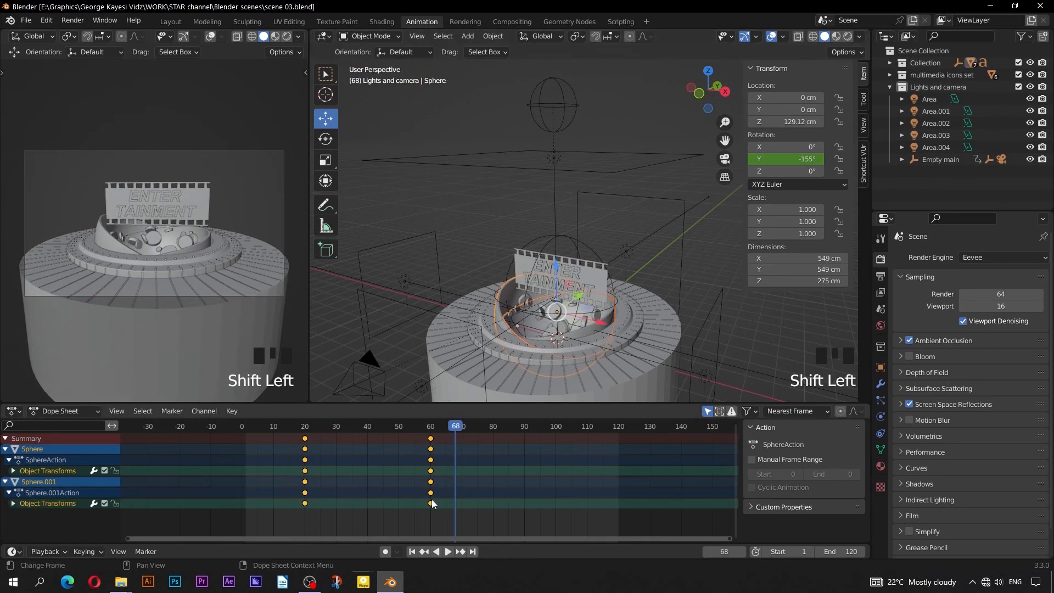
pyautogui.hotkey('ctrl', 'Tab')
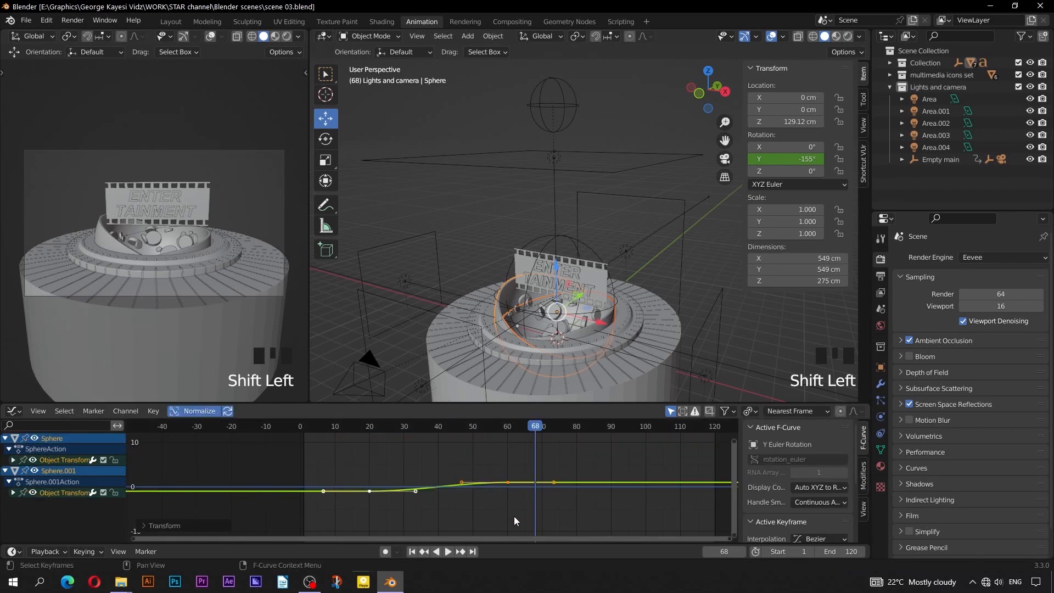
pyautogui.moveTo(514, 516); pyautogui.dragTo(418, 483)
pyautogui.press('x')
pyautogui.moveTo(531, 431); pyautogui.dragTo(361, 432)
pyautogui.press('space')
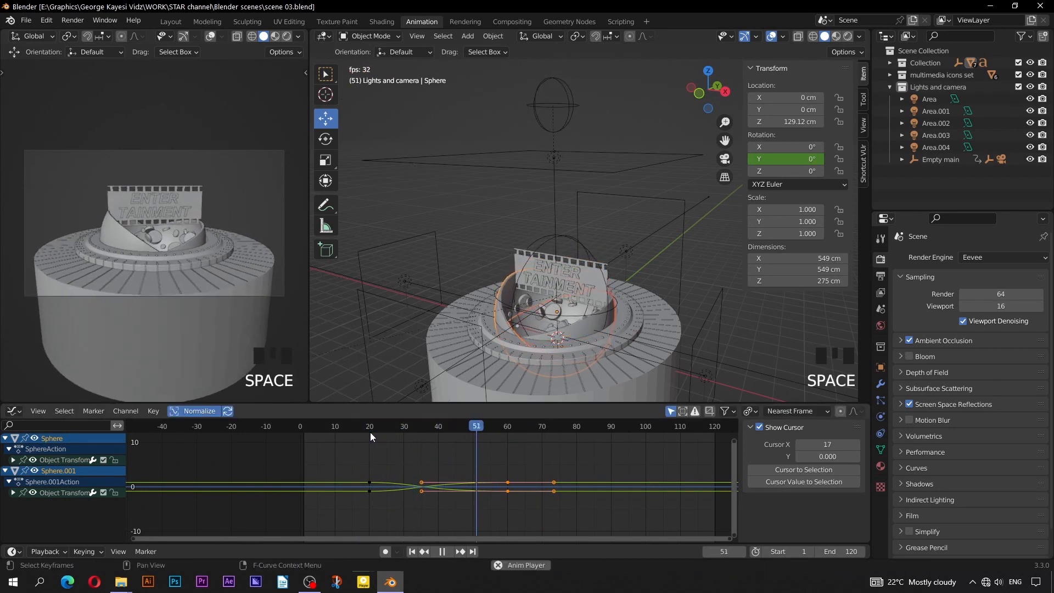
pyautogui.press('space')
pyautogui.moveTo(557, 430); pyautogui.dragTo(364, 428)
pyautogui.press('space')
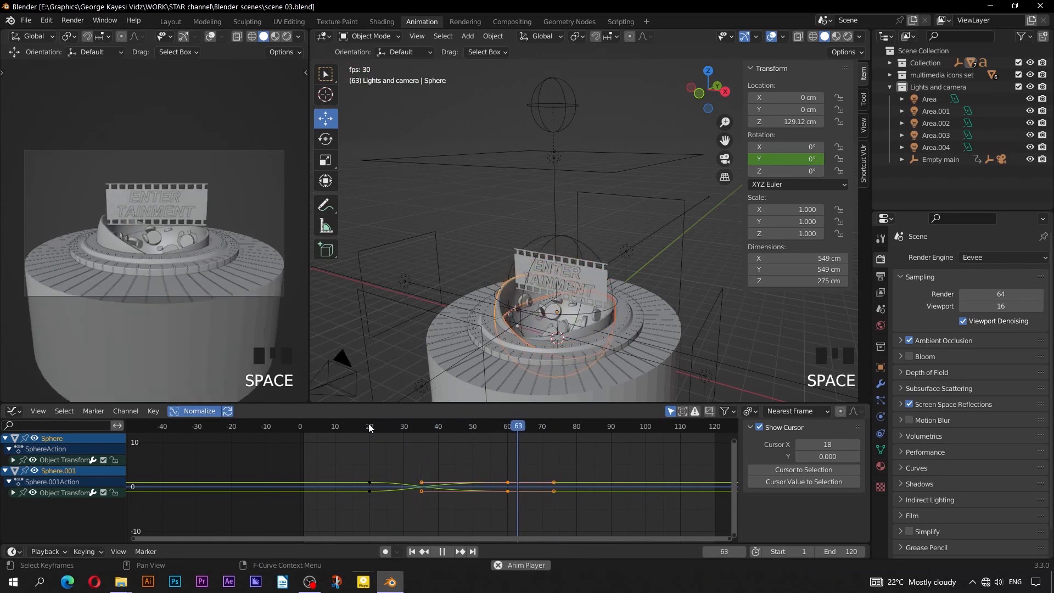
pyautogui.press('space')
# - In front view, make "Collection" the active collection and add a cube-shaped empty to it
pyautogui.click(501, 208)
pyautogui.scroll(2, 549, 278)
pyautogui.press('KP_1')
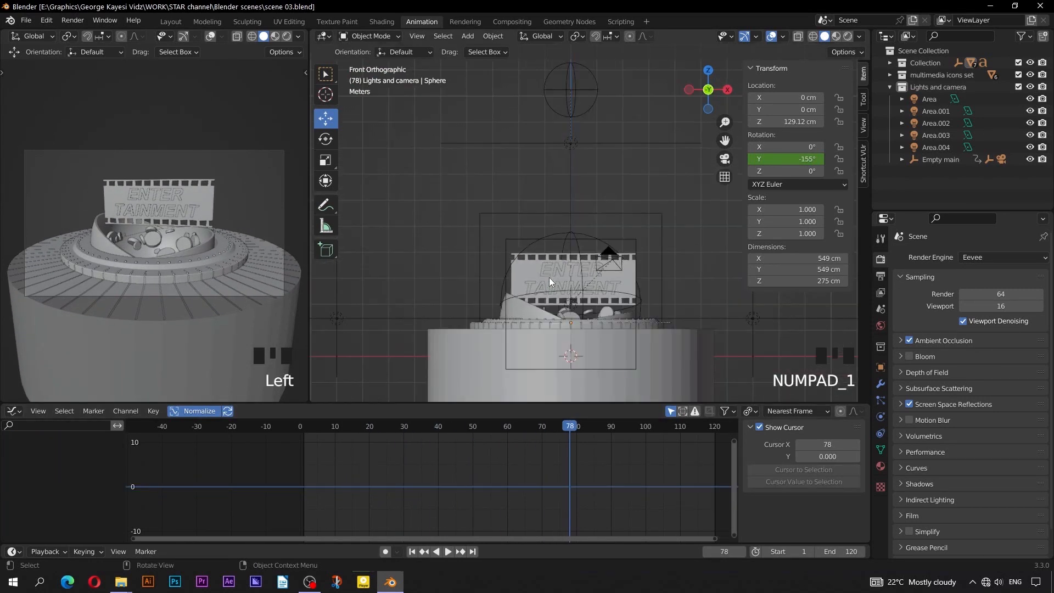
pyautogui.scroll(2, 572, 305)
pyautogui.click(552, 248)
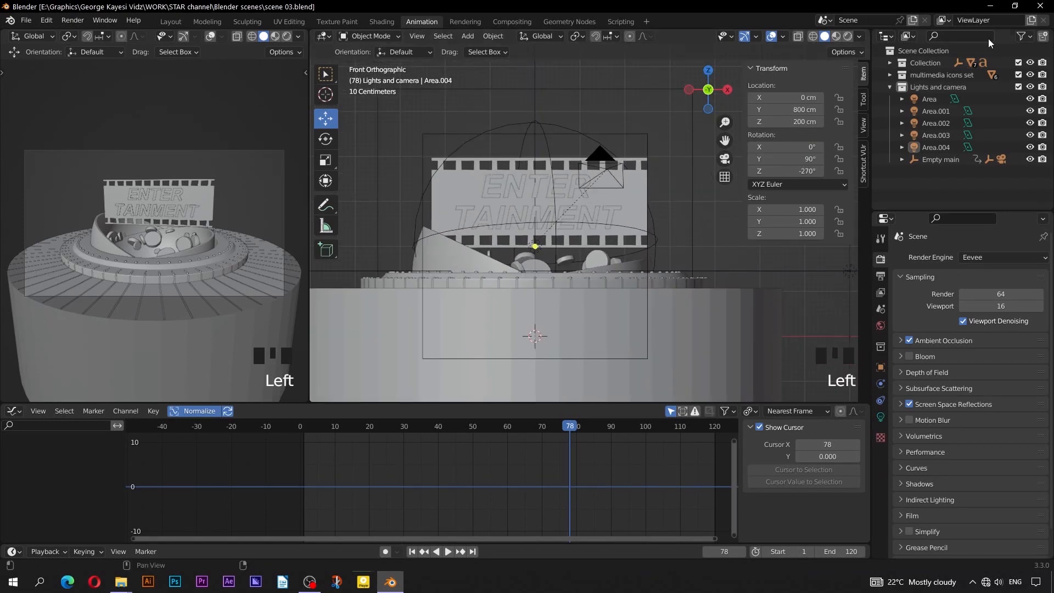
pyautogui.click(931, 63)
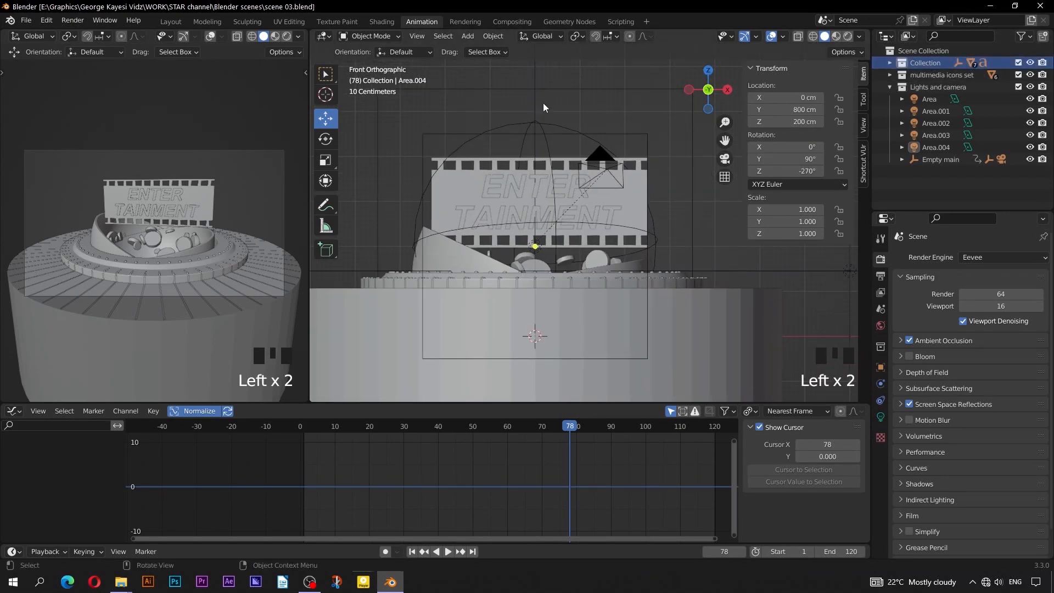
pyautogui.click(468, 36)
pyautogui.moveTo(481, 169)
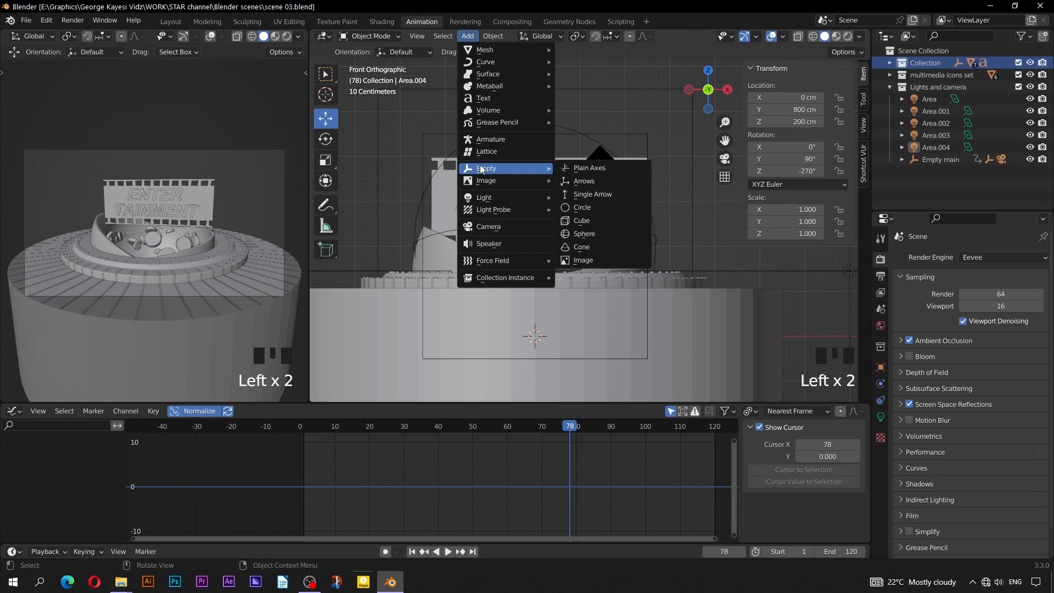
pyautogui.click(582, 221)
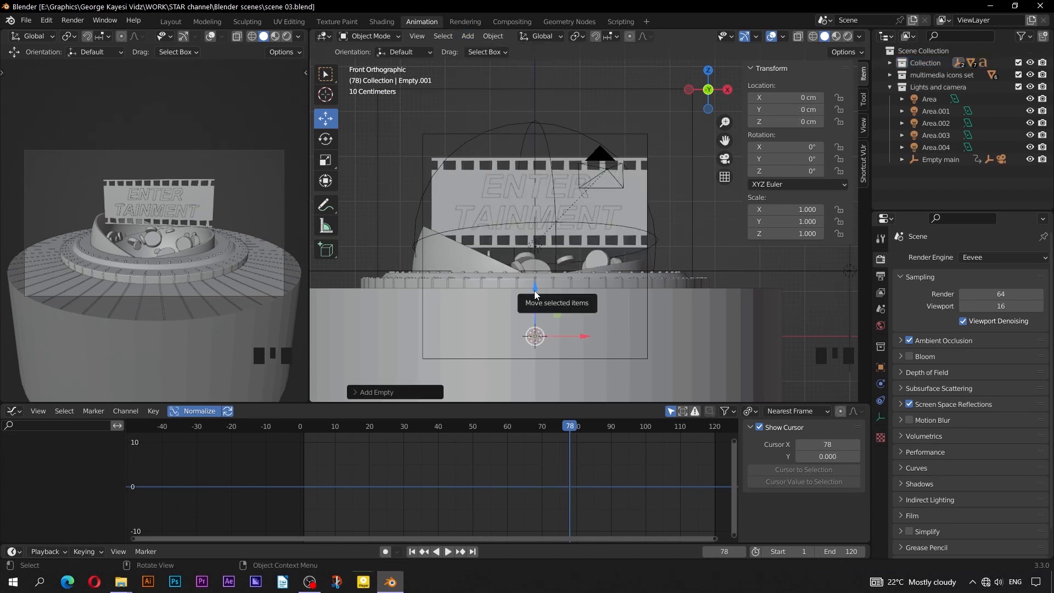
# - Raise the cube empty along Z to about 194 cm, near the lower edge of the film strip, and inspect it from above
pyautogui.moveTo(535, 292); pyautogui.dragTo(536, 200)
pyautogui.scroll(2, 526, 280)
pyautogui.scroll(2, 587, 255)
pyautogui.scroll(-2, 588, 255)
pyautogui.moveTo(560, 261); pyautogui.dragTo(520, 278, button='middle')
pyautogui.press('KP_7')
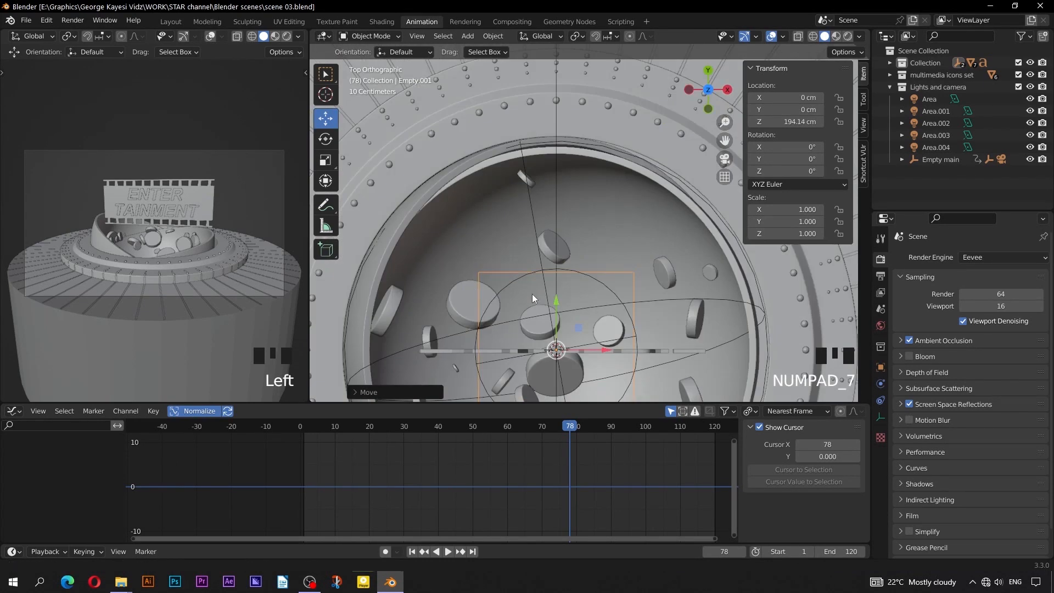
# - Scale the cube empty down to about 0.523, lower it slightly to Z about 193 cm, and apply its scale
pyautogui.scroll(2, 532, 294)
pyautogui.press('s')
pyautogui.click(572, 272)
pyautogui.moveTo(572, 271); pyautogui.dragTo(534, 182, button='middle')
pyautogui.moveTo(533, 182); pyautogui.dragTo(552, 236)
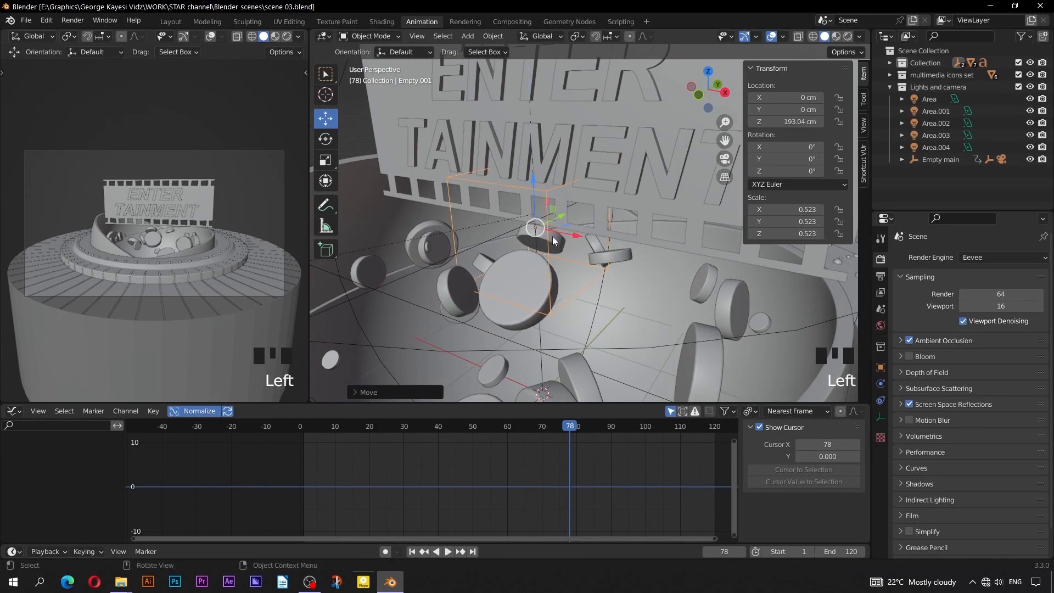
pyautogui.hotkey('ctrl', 'a')
pyautogui.click(553, 236)
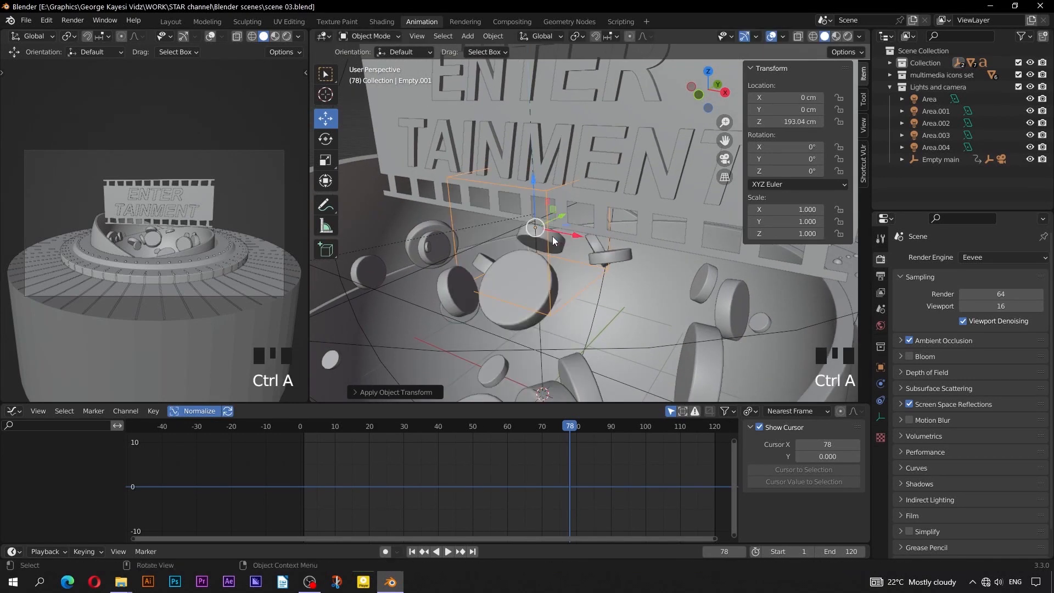
# - Parent the ENTERTAINMENT text and the film strip to the cube empty with the Object option
pyautogui.click(565, 136)
pyautogui.keyDown('shift'); pyautogui.click(605, 196); pyautogui.keyUp('shift')
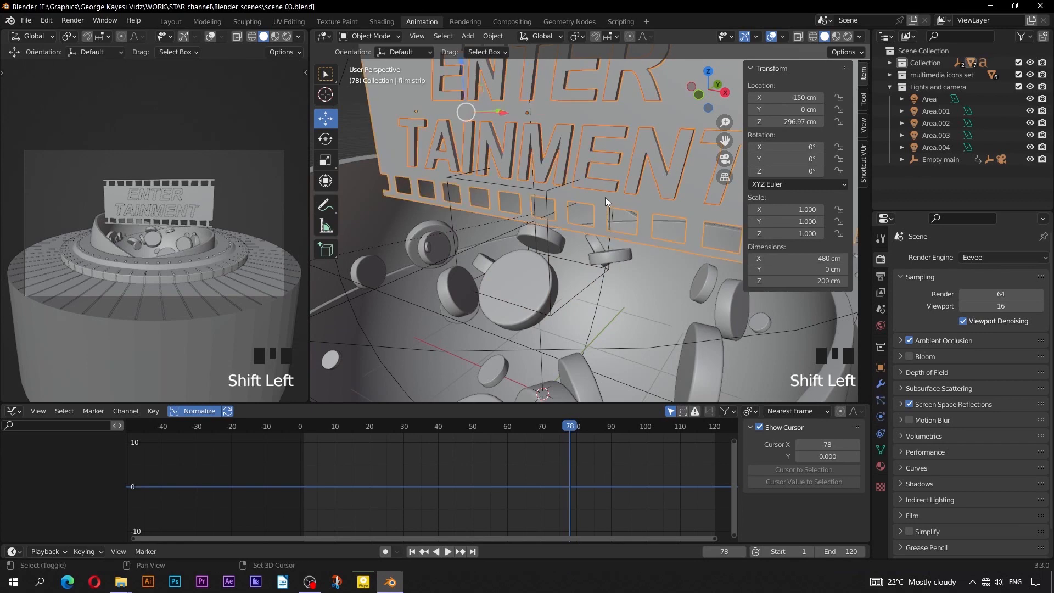
pyautogui.keyDown('shift'); pyautogui.click(571, 242); pyautogui.keyUp('shift')
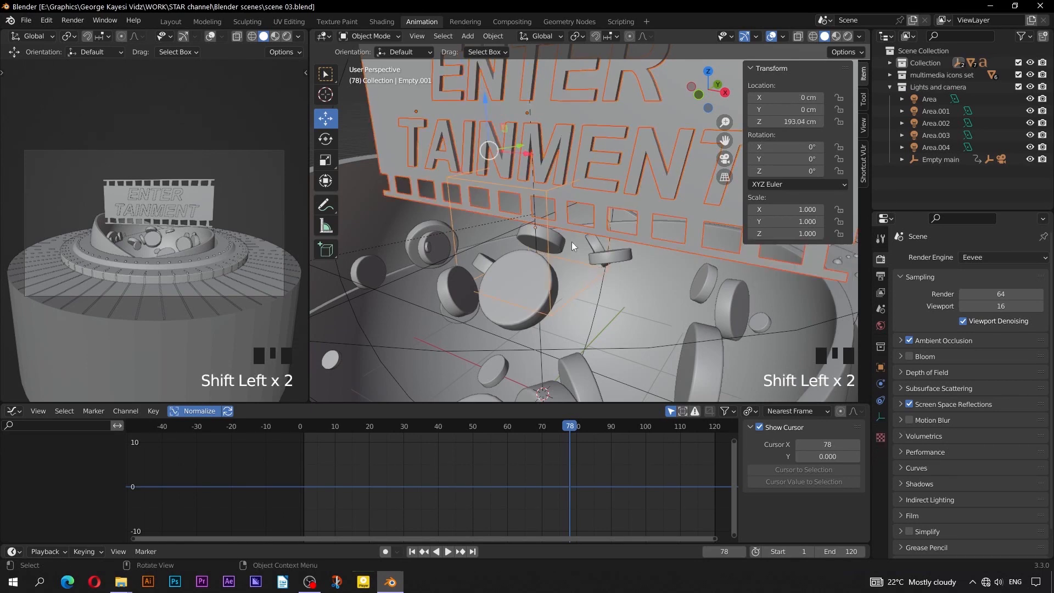
pyautogui.hotkey('ctrl', 'p')
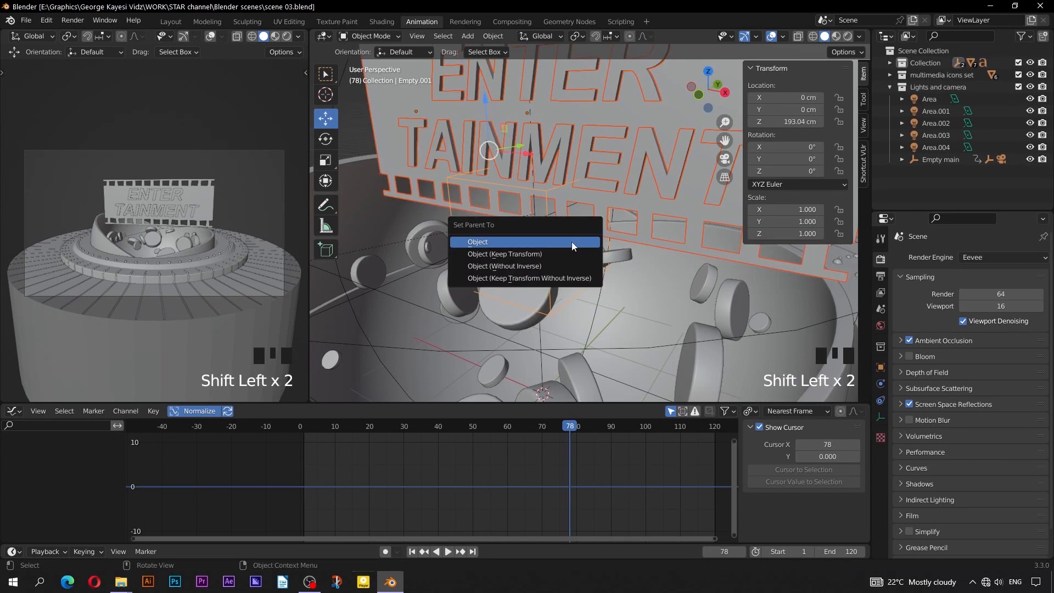
pyautogui.click(572, 241)
# - Select the cube empty and rename it "Empty text and film strip" in the Outliner
pyautogui.click(591, 282)
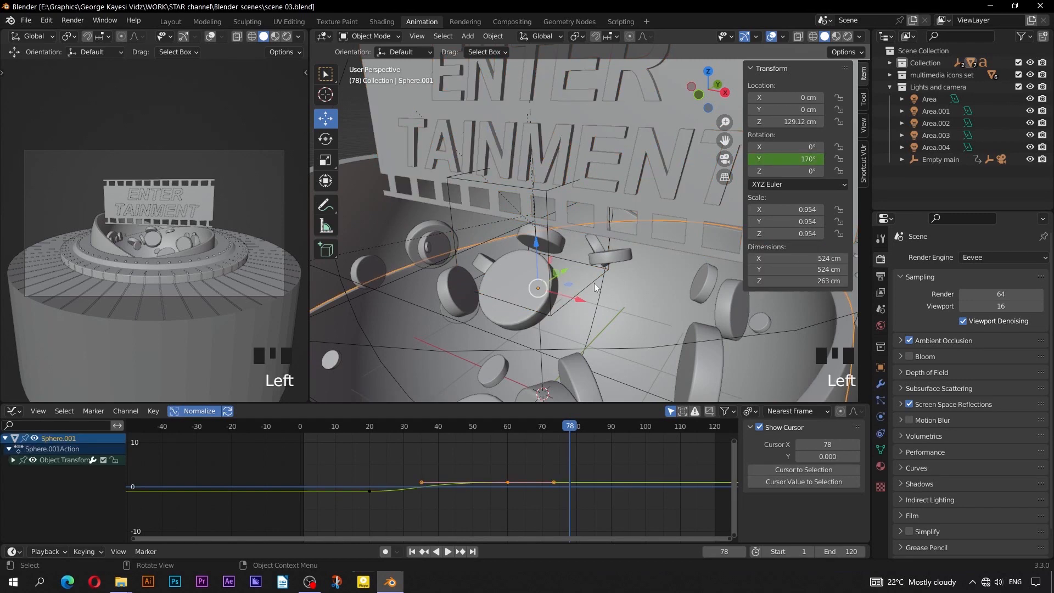
pyautogui.click(592, 283)
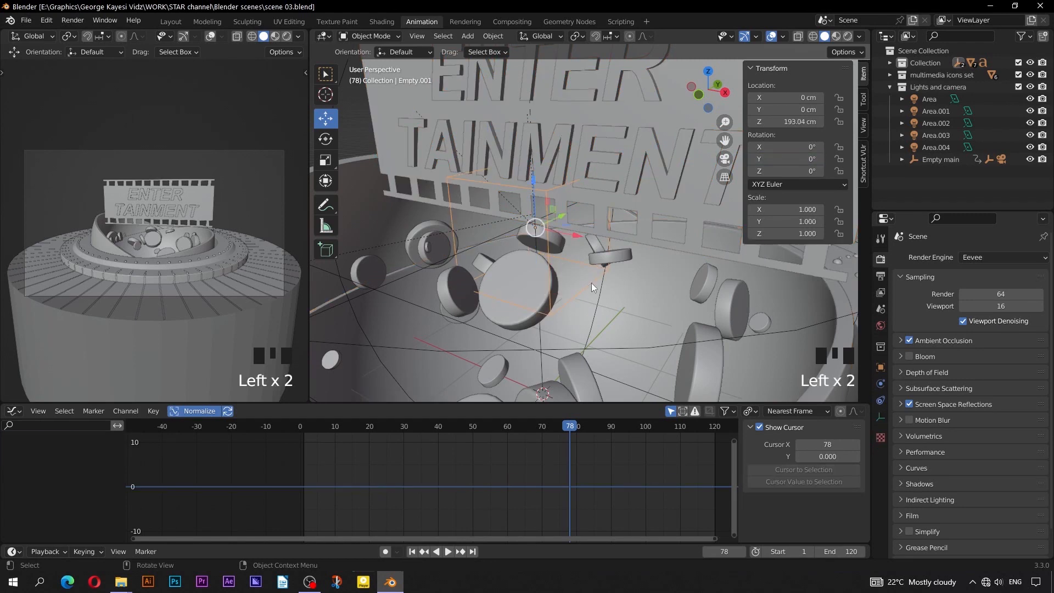
pyautogui.click(889, 63)
pyautogui.doubleClick(933, 123)
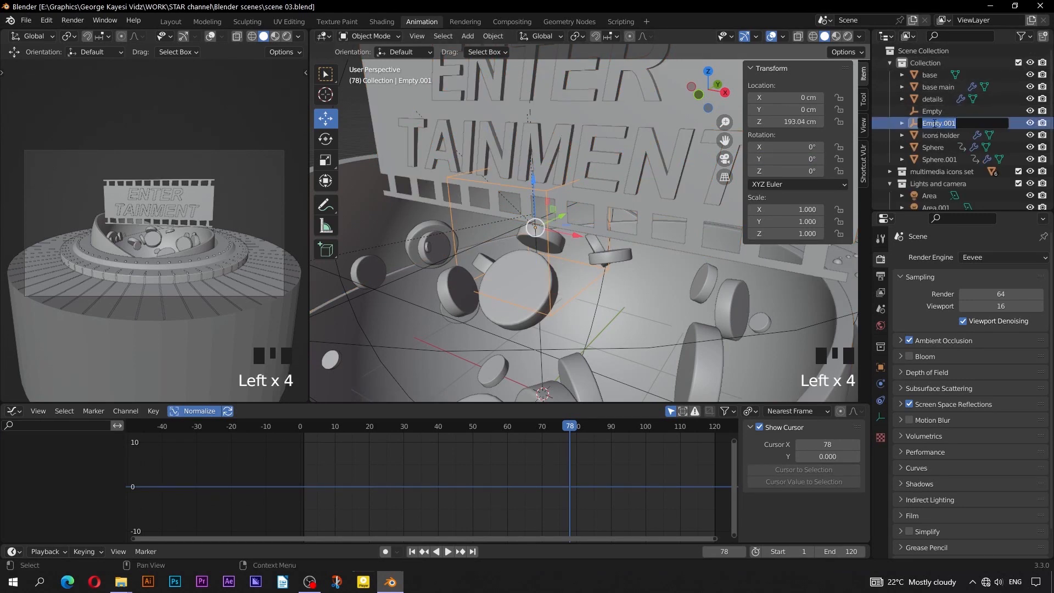
pyautogui.press('End')
pyautogui.press('BackSpace')
pyautogui.press('BackSpace')
pyautogui.press('BackSpace')
pyautogui.press('BackSpace')
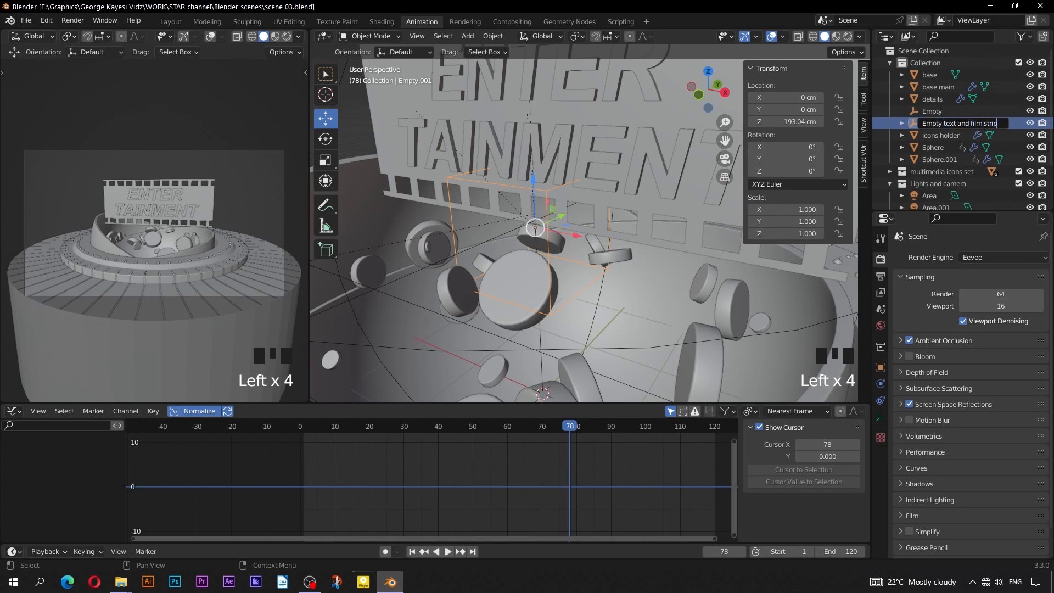
pyautogui.press('Return')
# - Switch back to the Dope Sheet and keyframe the empty's scale of 1.000 on all axes at frame 60
pyautogui.scroll(-3, 571, 209)
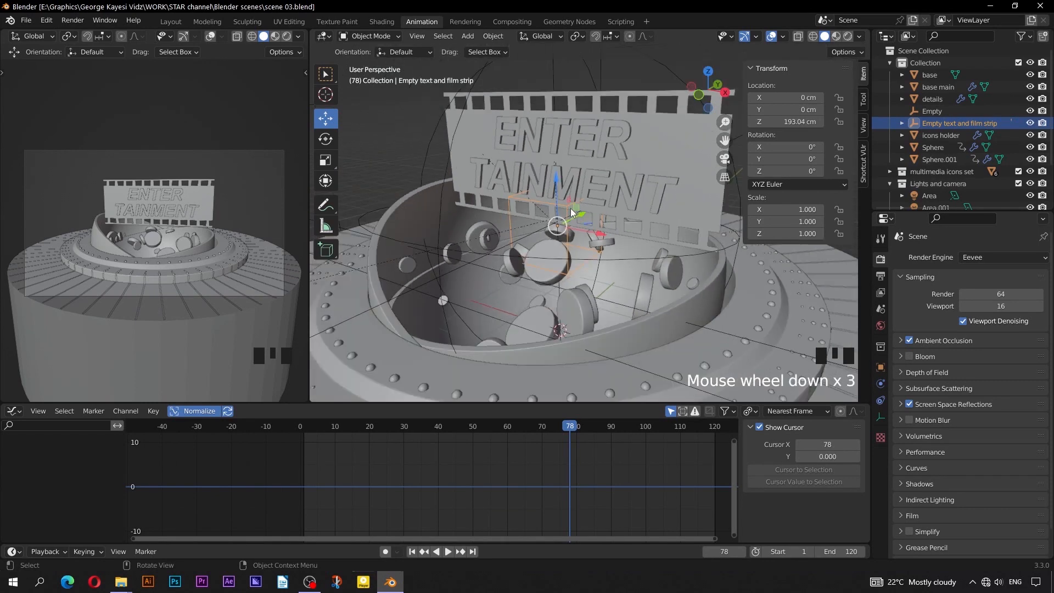
pyautogui.scroll(-2, 571, 208)
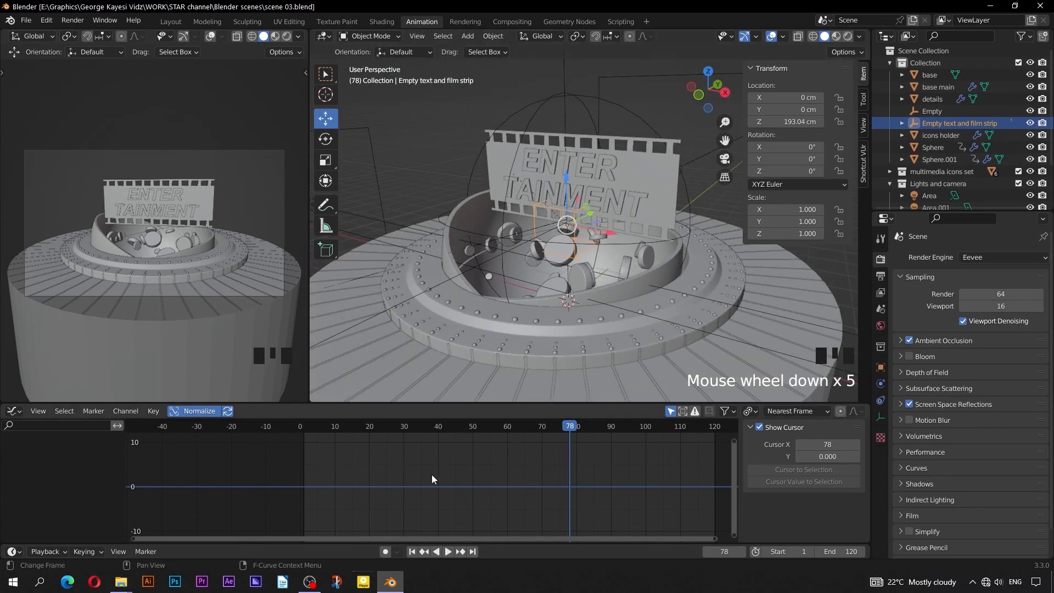
pyautogui.hotkey('ctrl', 'Tab')
pyautogui.click(430, 438)
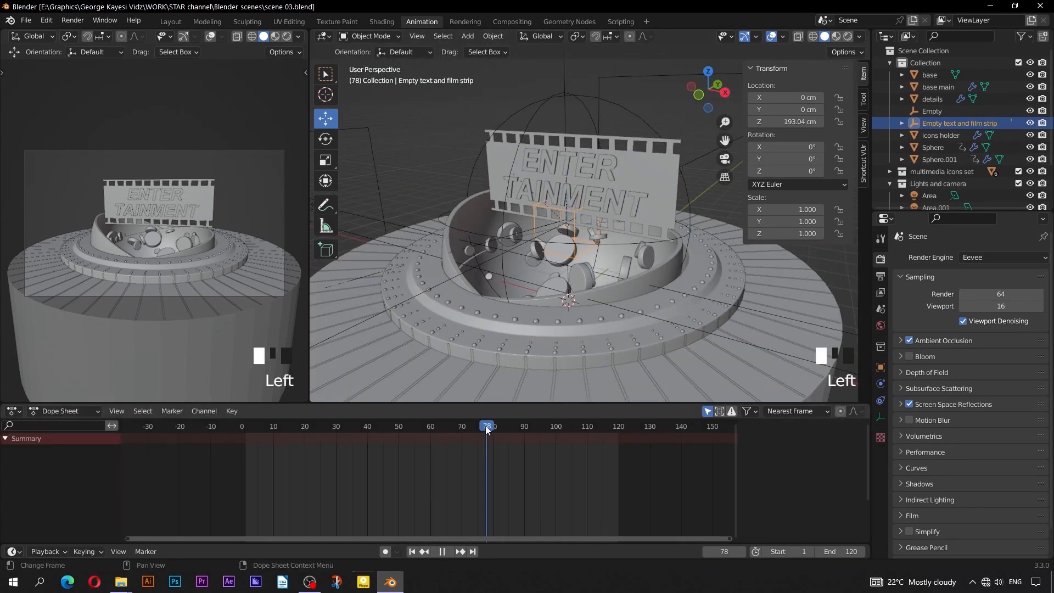
pyautogui.press('i')
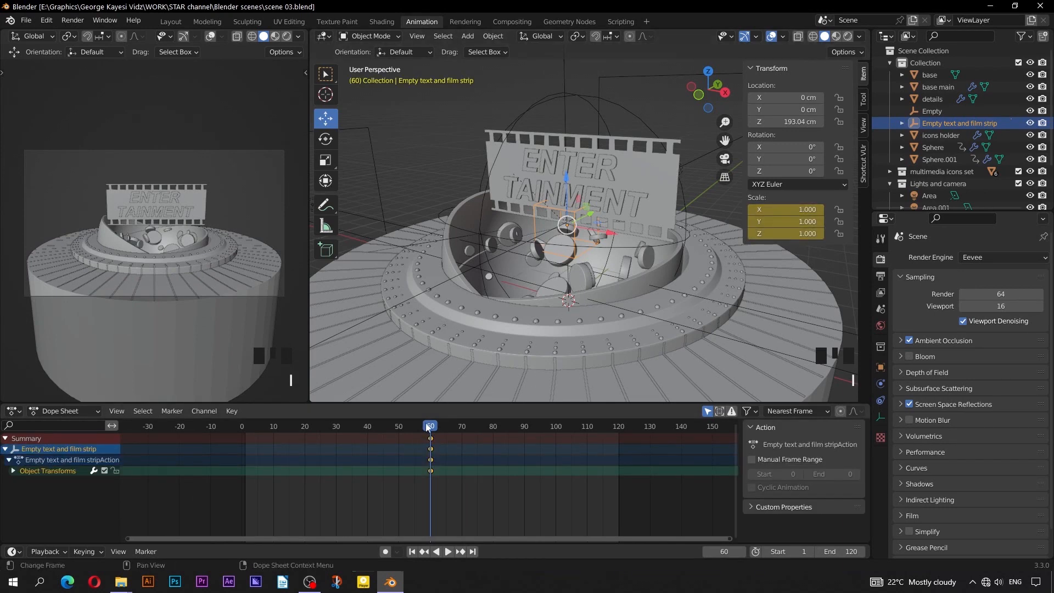
# - At frame 30, set the empty's scale to 0.3 on all axes, keyframe the scale, and play back the animation
pyautogui.moveTo(431, 425); pyautogui.dragTo(336, 426)
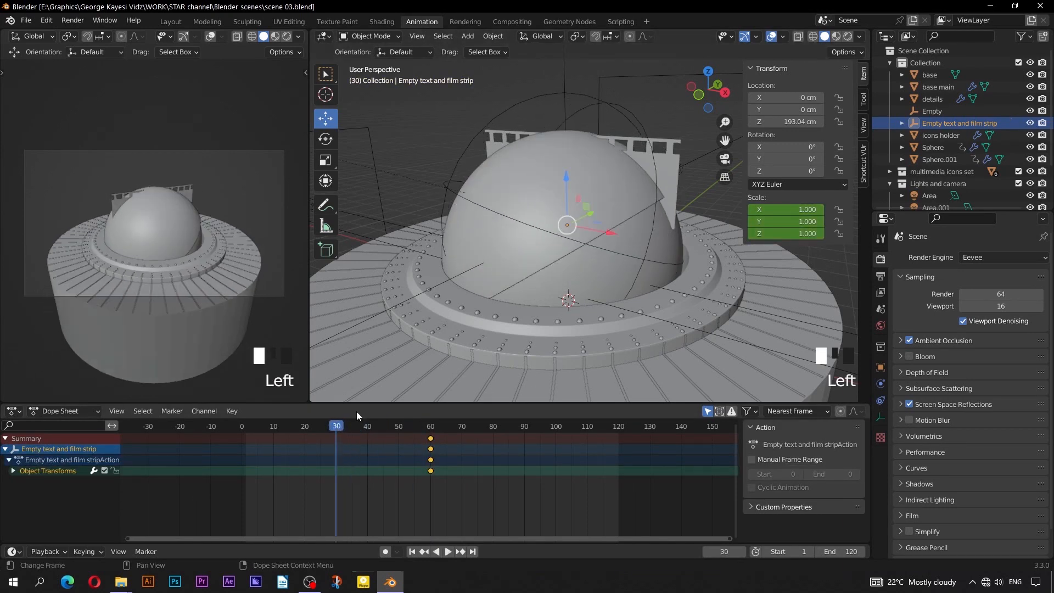
pyautogui.moveTo(786, 234); pyautogui.dragTo(786, 209)
pyautogui.write('0')
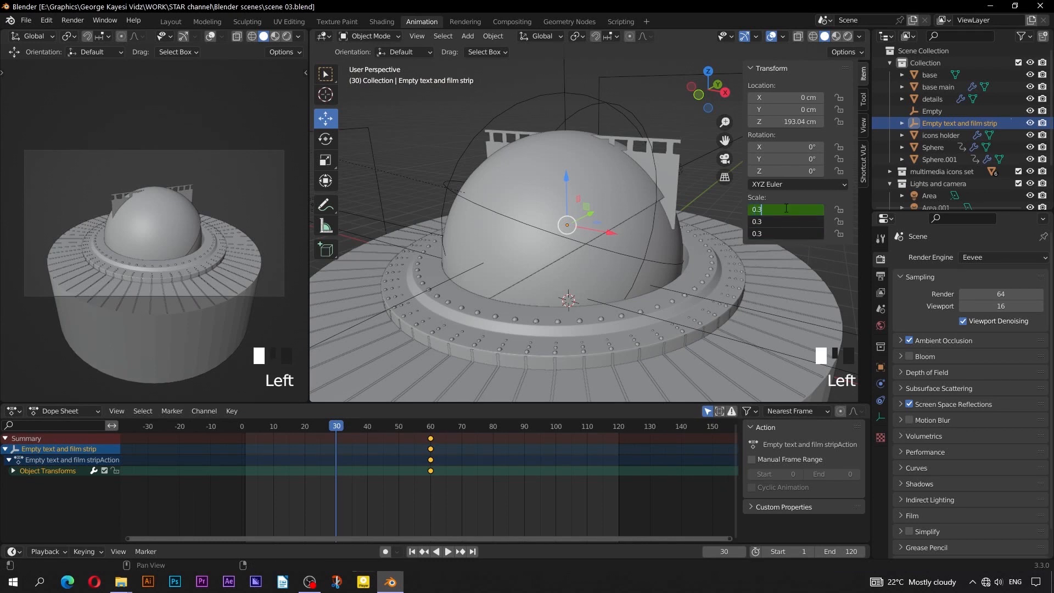
pyautogui.write('.3')
pyautogui.press('Return')
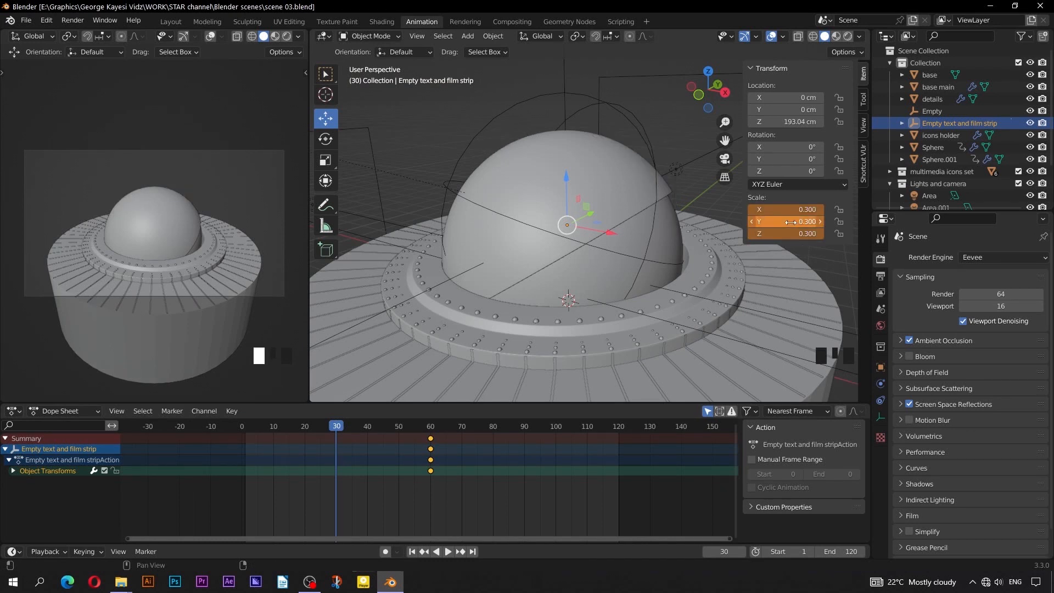
pyautogui.press('i')
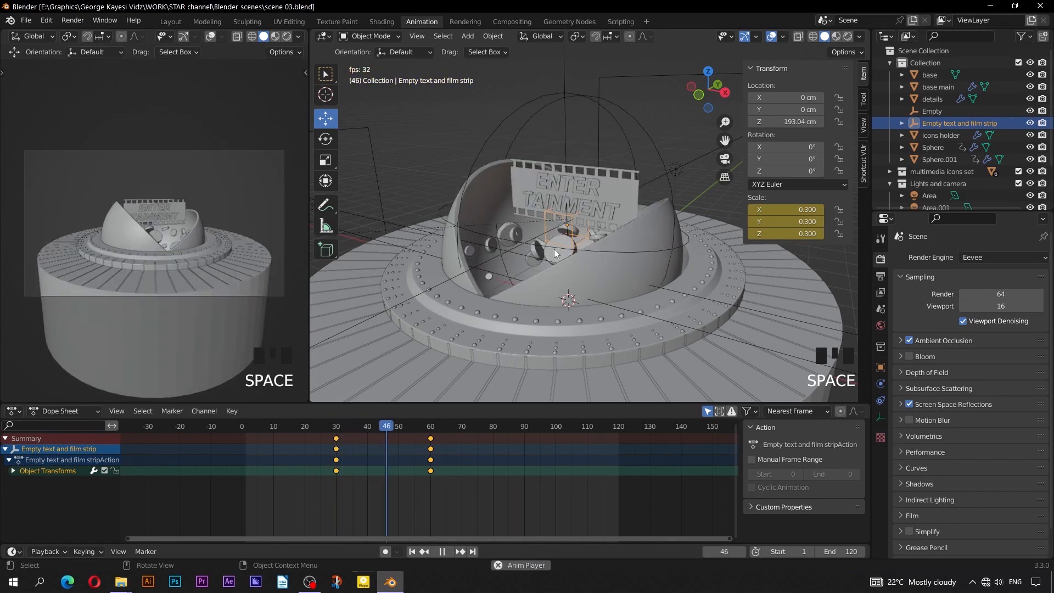
pyautogui.press('space')
pyautogui.click(336, 427)
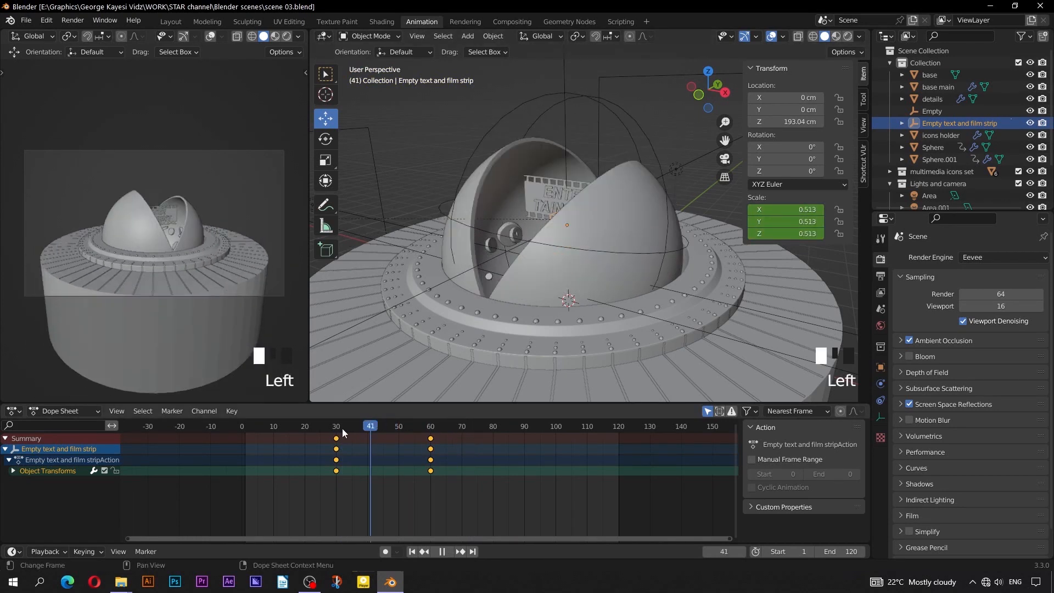
# - In the Graph Editor, extend the incoming handle of the text empty's frame 60 scale keyframe to about frame 40 and preview the animation
pyautogui.press('space')
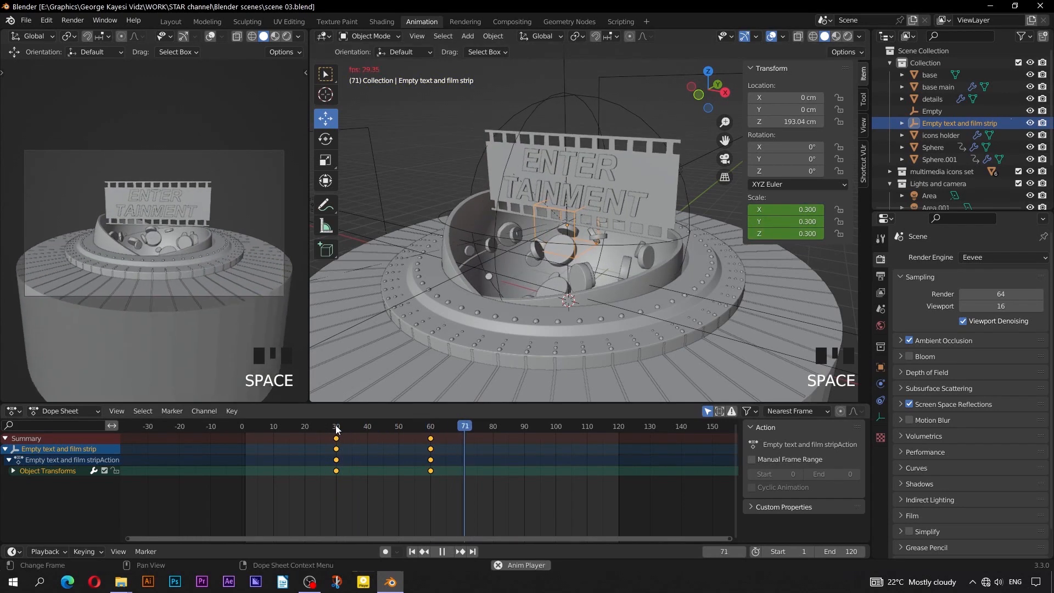
pyautogui.press('space')
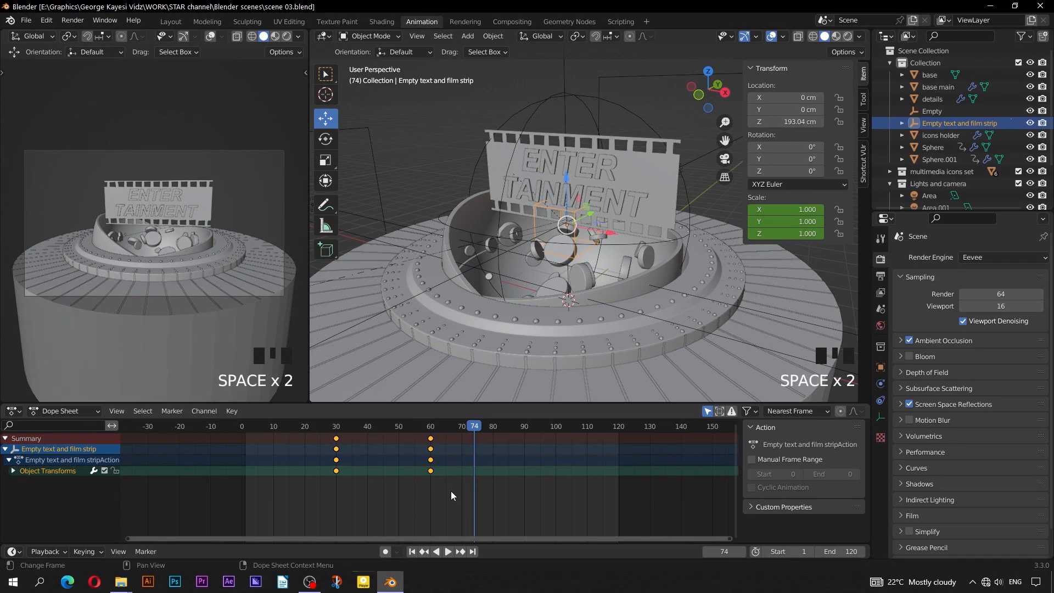
pyautogui.hotkey('ctrl', 'Tab')
pyautogui.moveTo(520, 513); pyautogui.dragTo(438, 480)
pyautogui.moveTo(548, 432); pyautogui.dragTo(391, 440)
pyautogui.press('space')
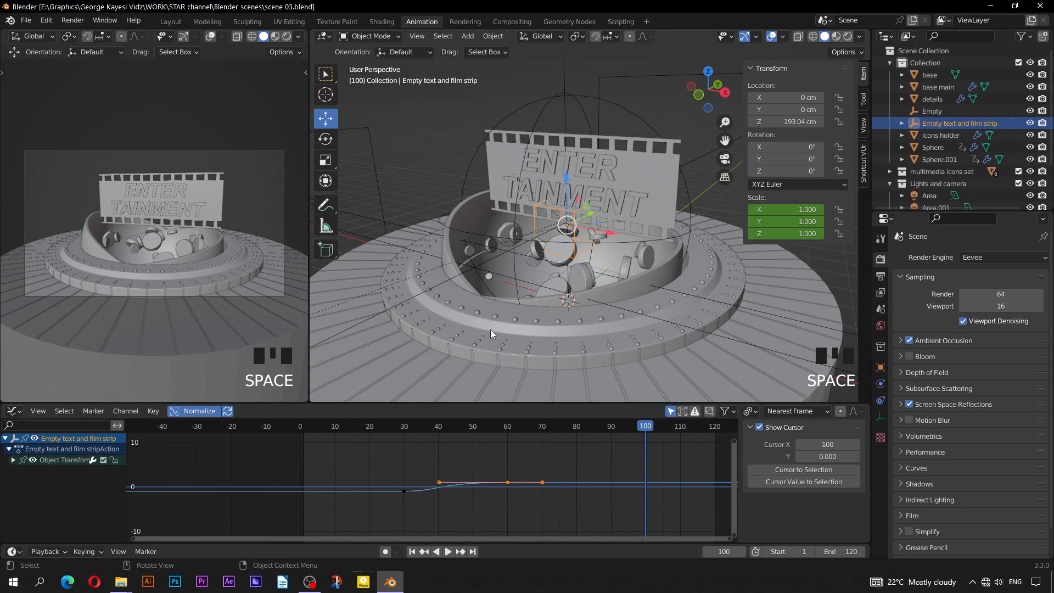
# - Drive the icons holder's Z rotation with the expression #frame*-0.02 and play the animation from frame 0
pyautogui.click(502, 231)
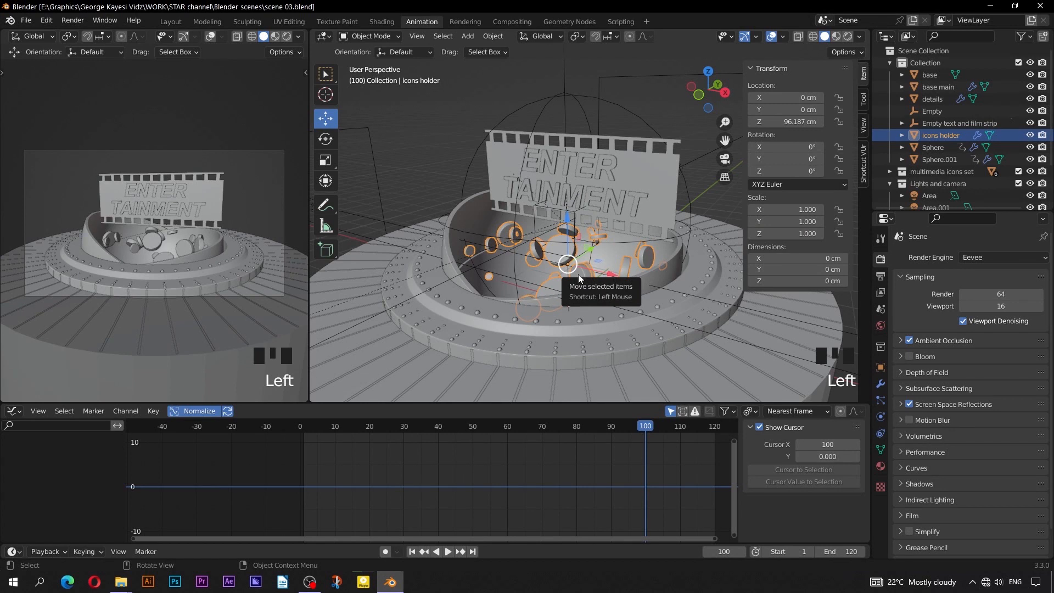
pyautogui.moveTo(793, 171); pyautogui.dragTo(787, 174)
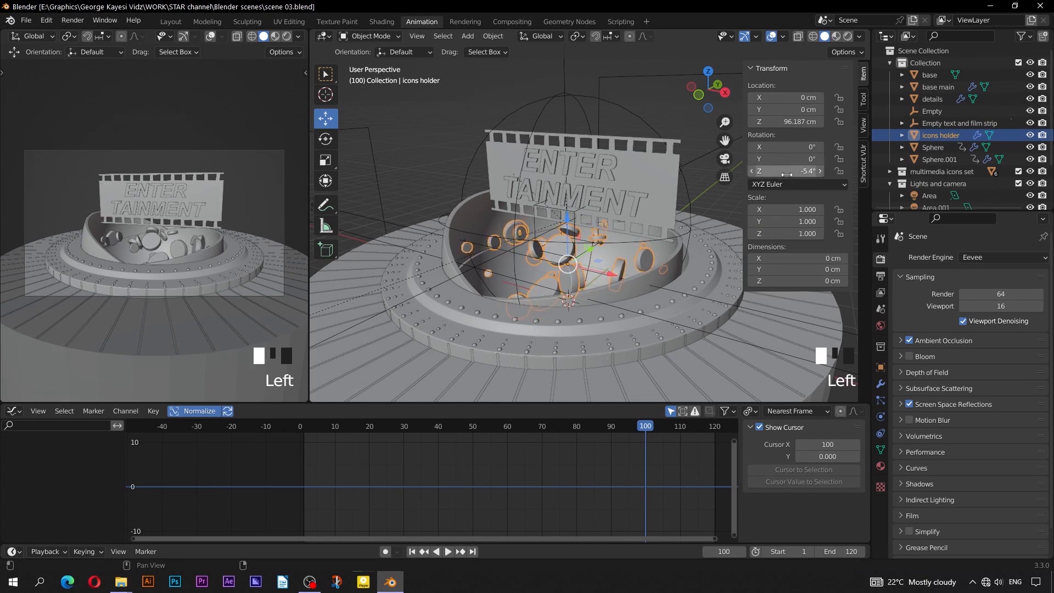
pyautogui.hotkey('ctrl', 'z')
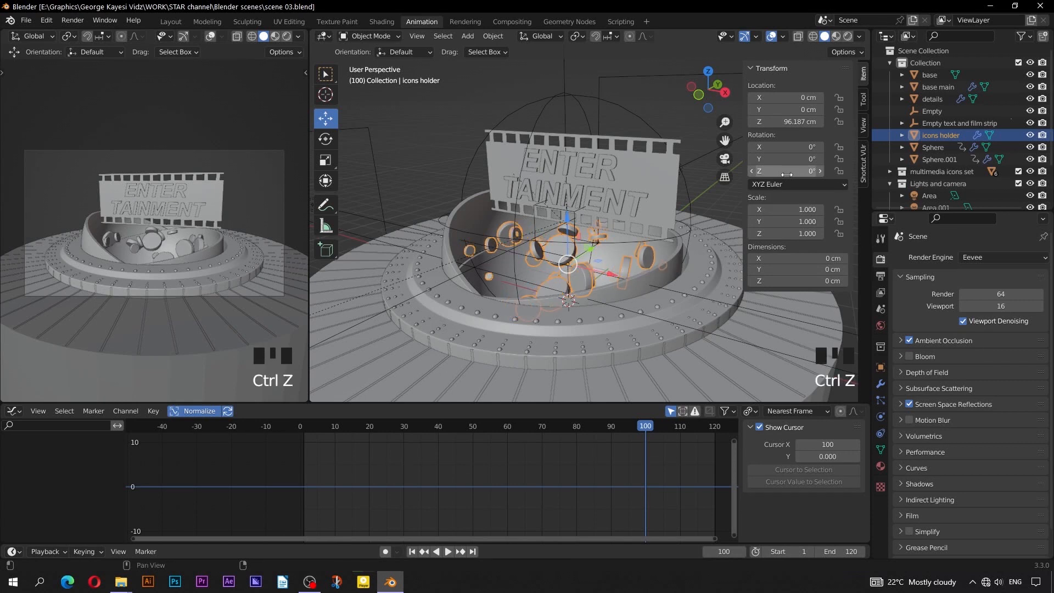
pyautogui.click(787, 172)
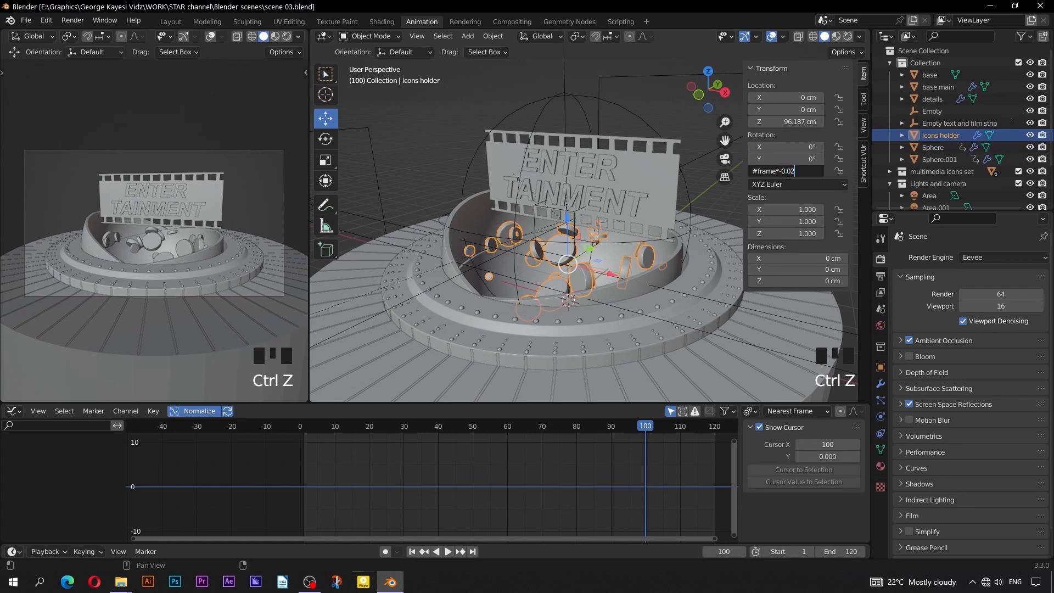
pyautogui.press('Return')
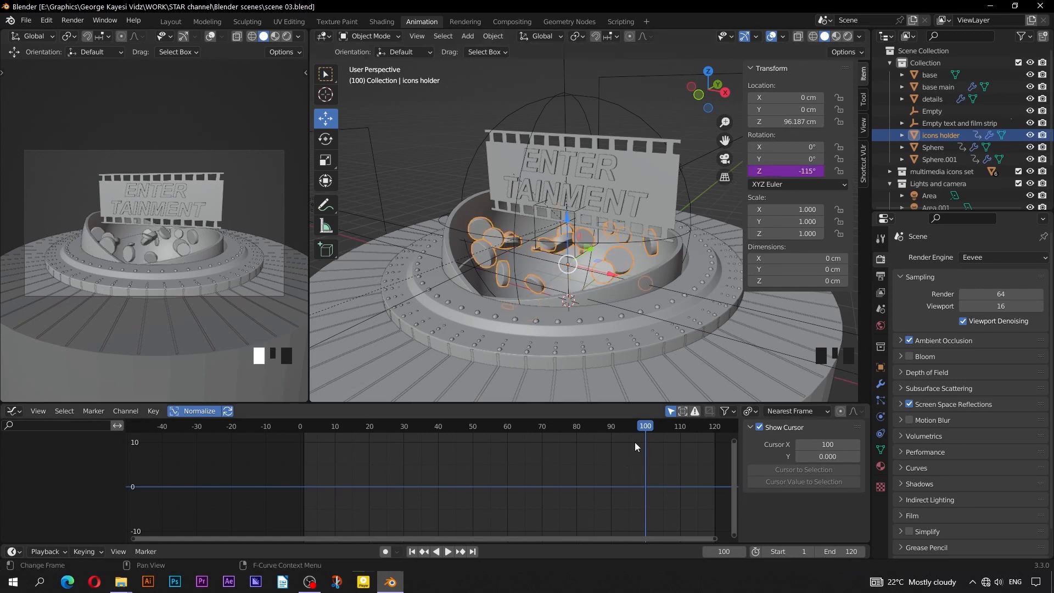
pyautogui.moveTo(644, 427); pyautogui.dragTo(289, 419)
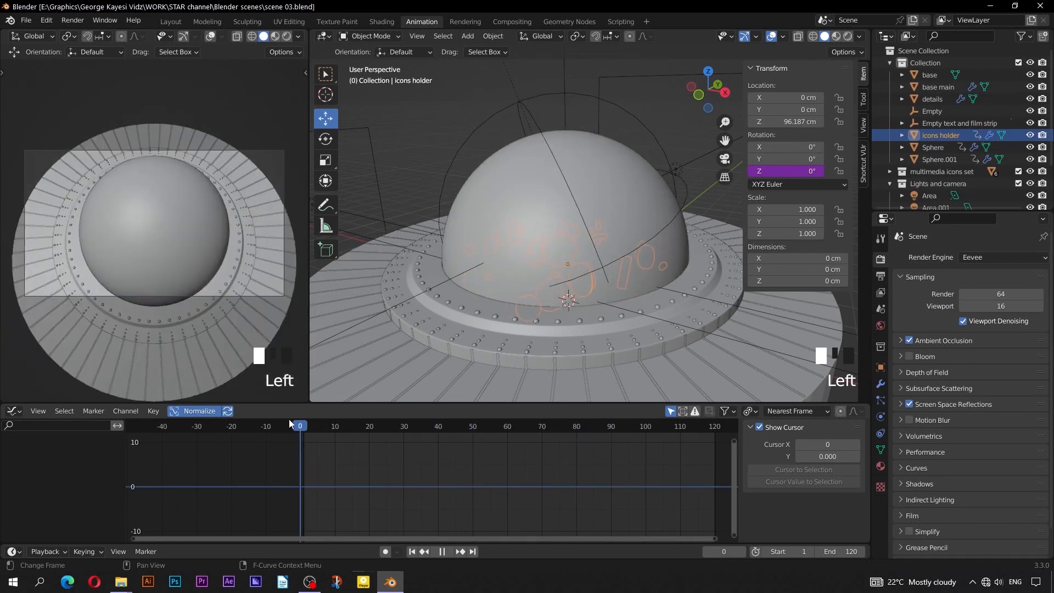
pyautogui.press('space')
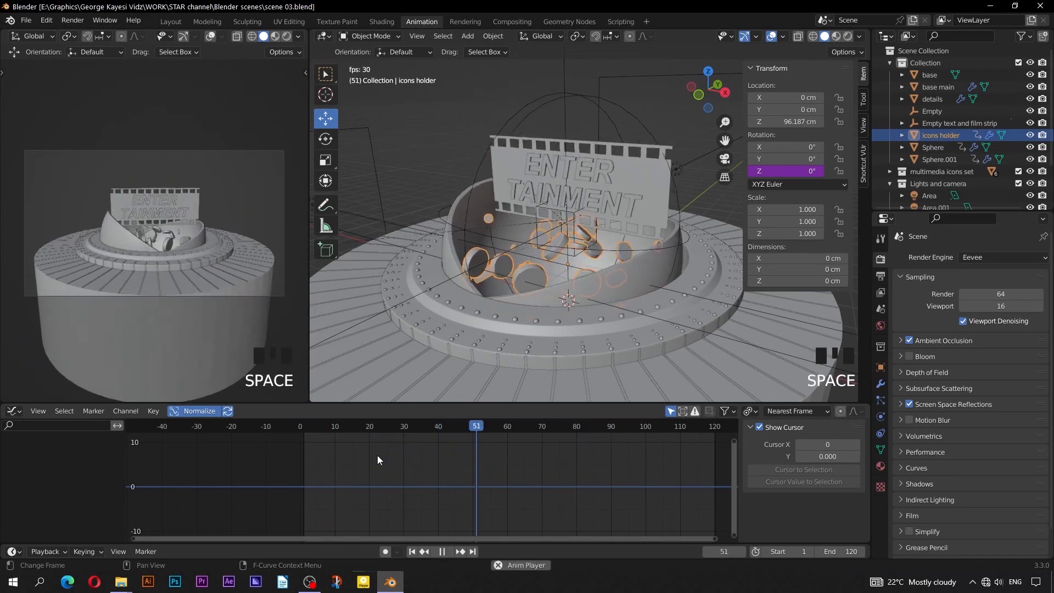
pyautogui.press('space')
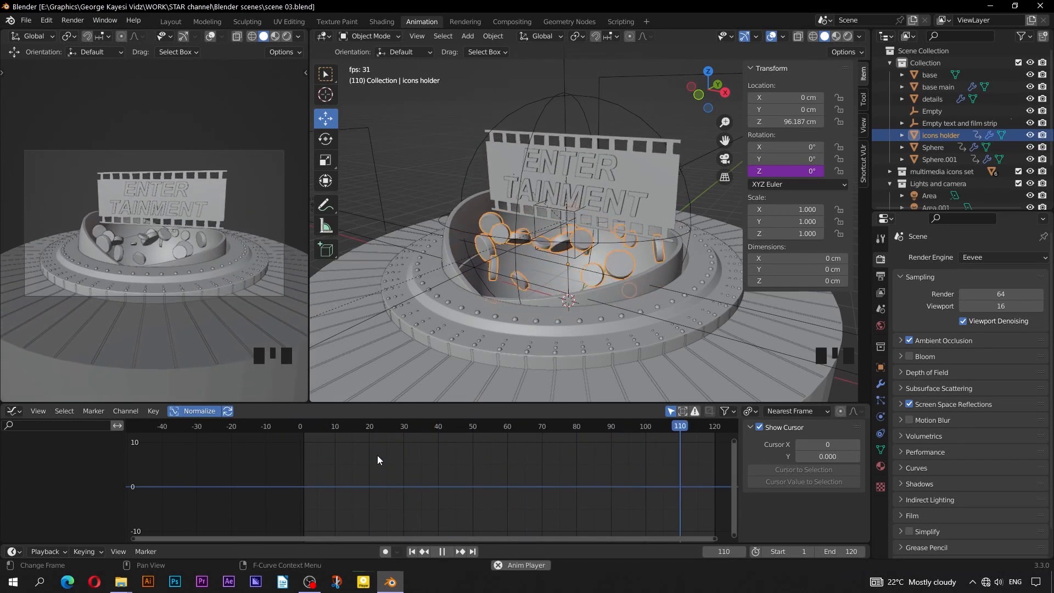
# - Parent the base details to the empty beneath the base with the Object option and rename that empty "Empty details"
pyautogui.doubleClick(551, 339)
pyautogui.doubleClick(526, 351)
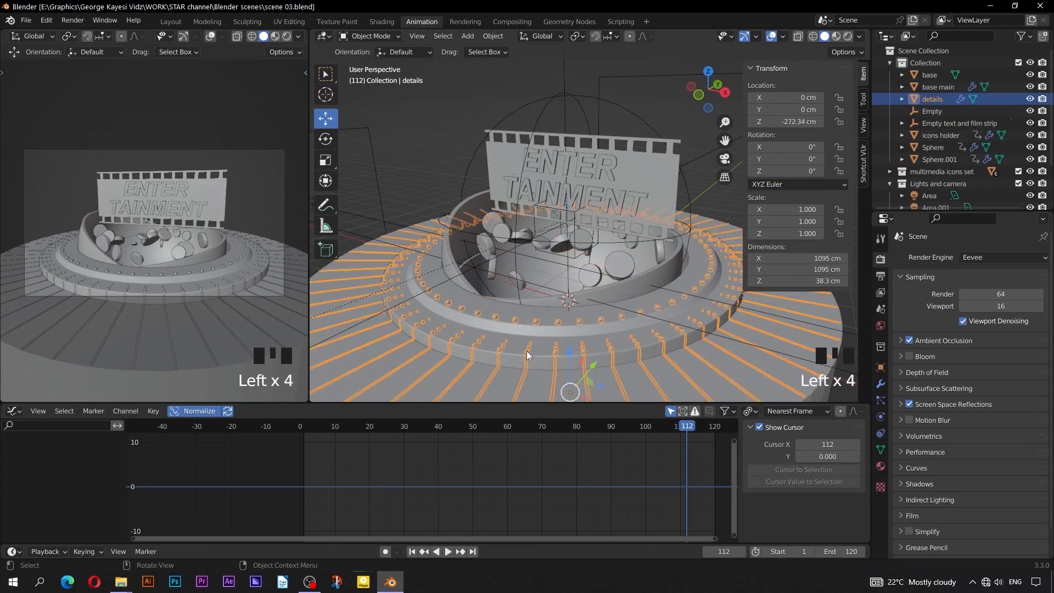
pyautogui.keyDown('shift'); pyautogui.moveTo(526, 351); pyautogui.dragTo(515, 177, button='middle'); pyautogui.keyUp('shift')
pyautogui.scroll(2, 516, 176)
pyautogui.keyDown('shift'); pyautogui.click(532, 292); pyautogui.keyUp('shift')
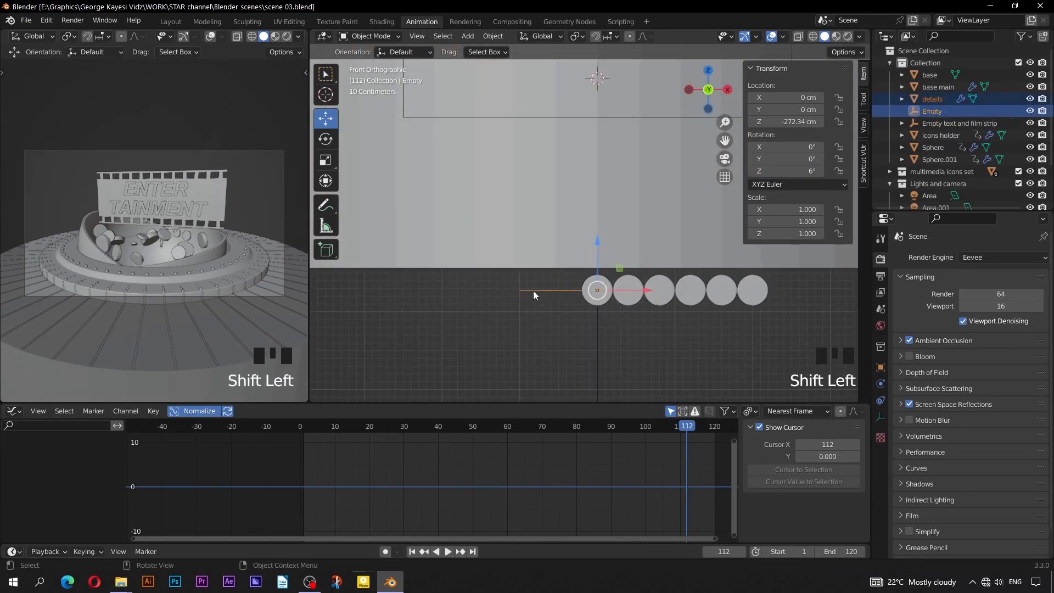
pyautogui.hotkey('ctrl', 'p')
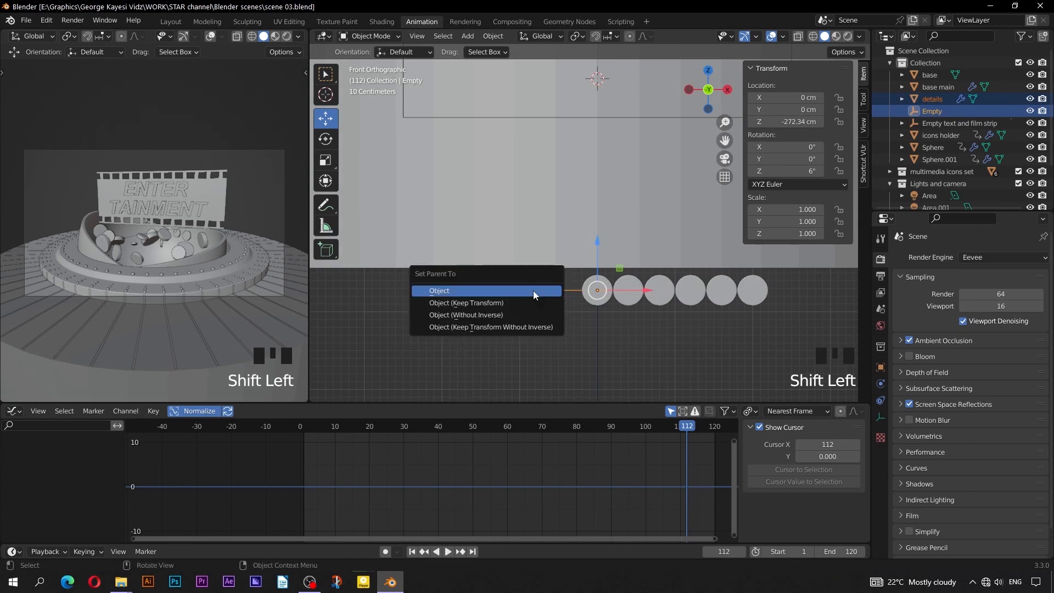
pyautogui.click(533, 293)
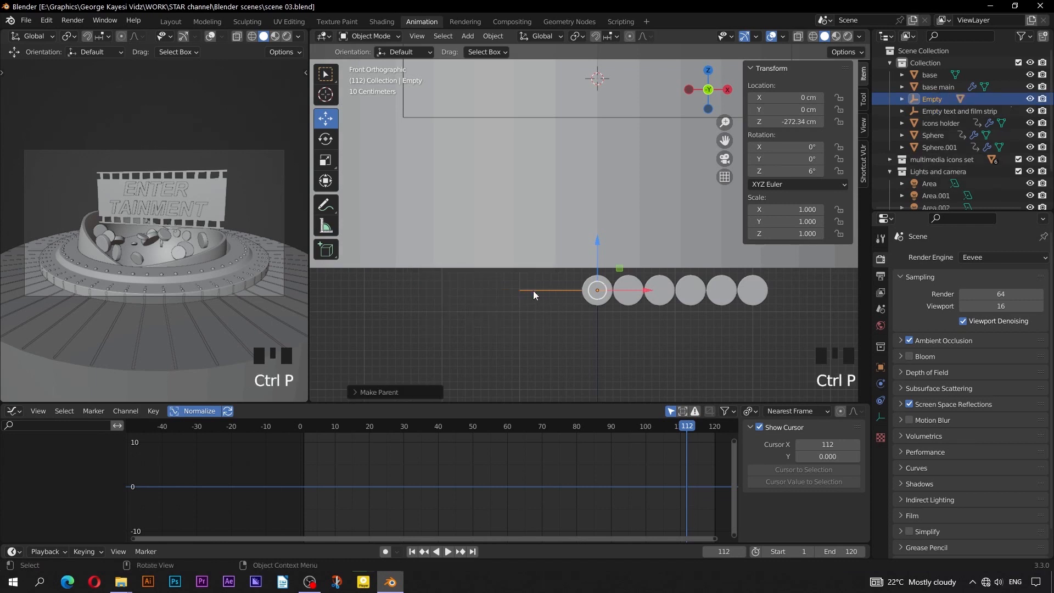
pyautogui.doubleClick(943, 99)
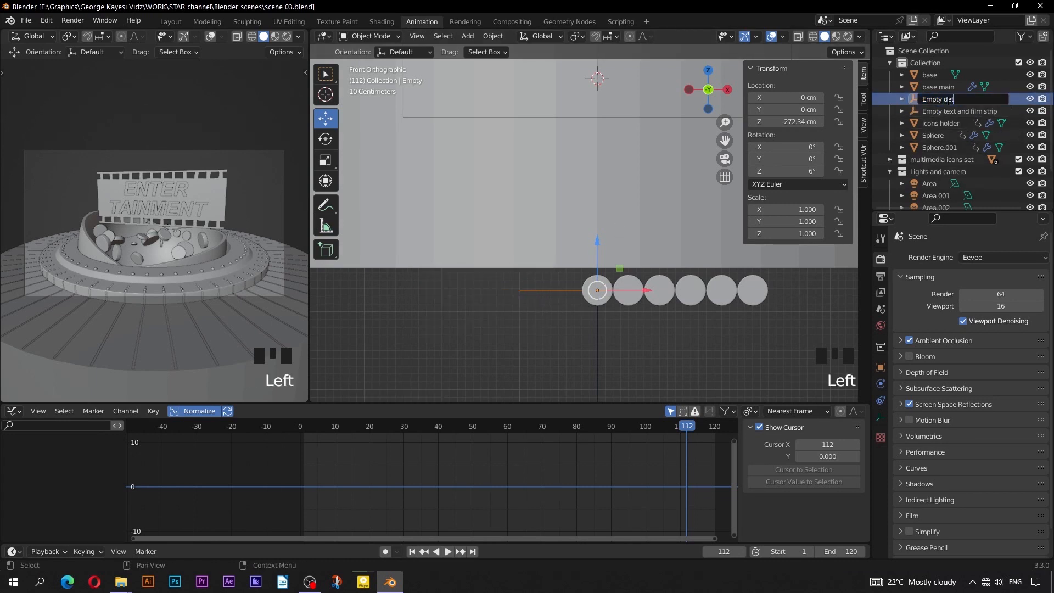
pyautogui.click(547, 329)
# - Drive the details empty's Z rotation with the expression #frame*-0.005
pyautogui.scroll(-3, 565, 274)
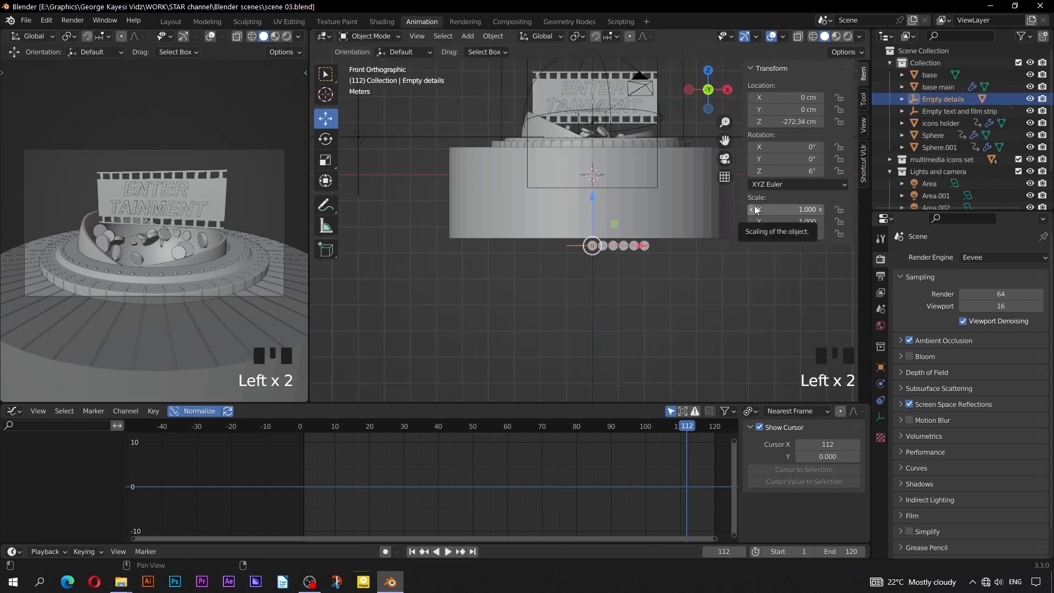
pyautogui.doubleClick(768, 172)
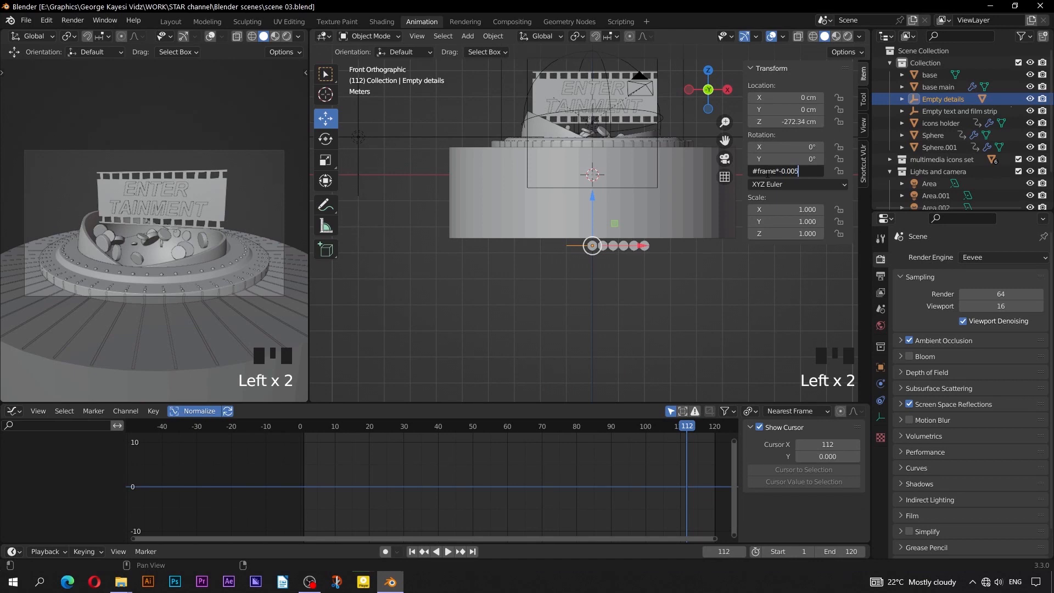
pyautogui.press('Return')
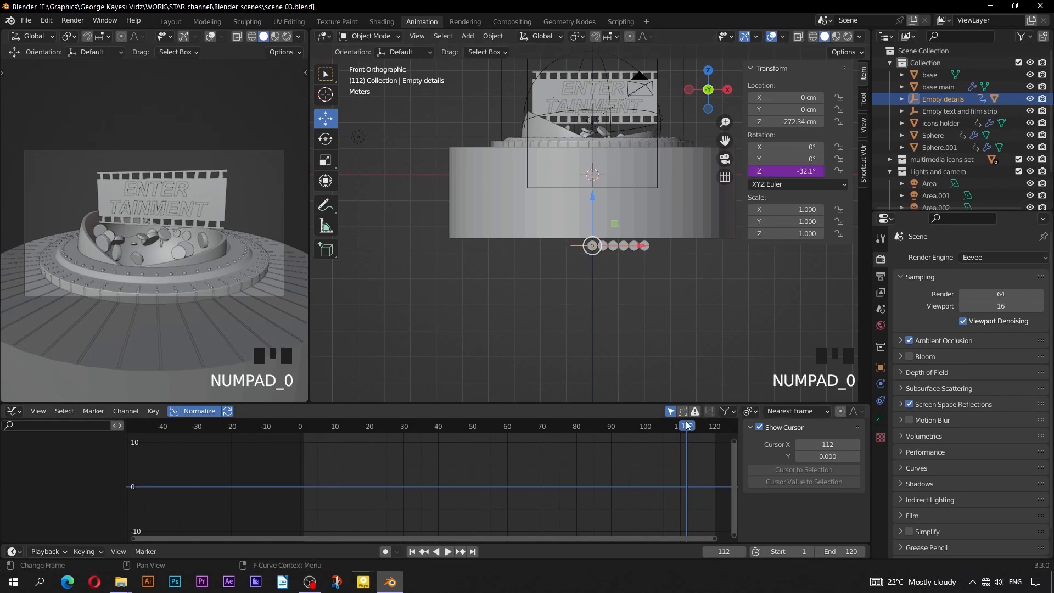
# - Return to frame 0, save the file, and play back the animation
pyautogui.moveTo(687, 425); pyautogui.dragTo(283, 444)
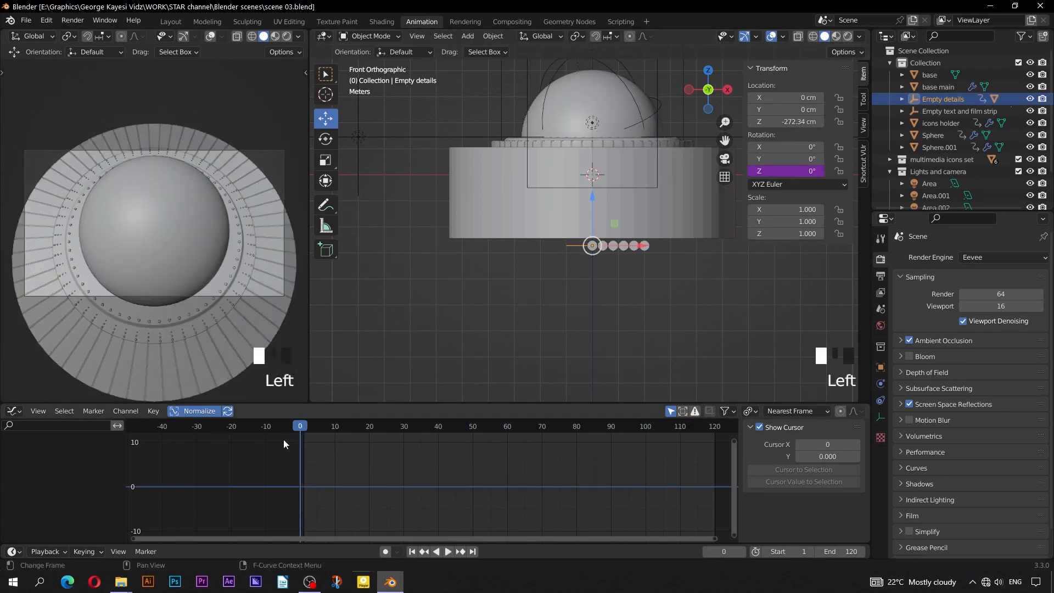
pyautogui.hotkey('ctrl', 's')
pyautogui.press('space')
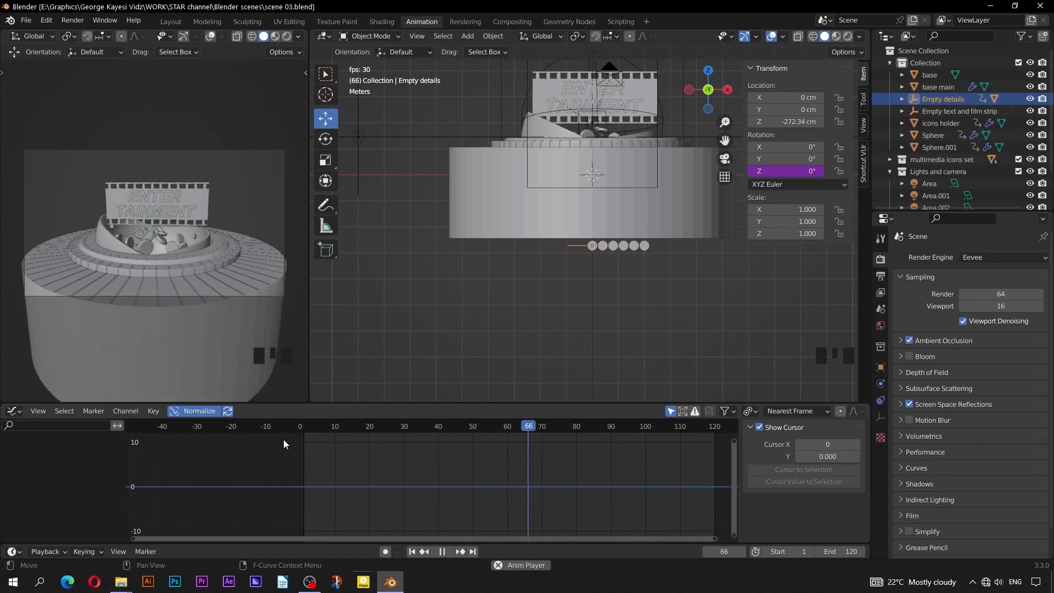
pyautogui.press('space')
# - Select the camera empty, switch to the Dope Sheet, and insert a single keyframe for its X rotation of -10° at frame 100
pyautogui.scroll(-2, 496, 333)
pyautogui.scroll(-2, 496, 333)
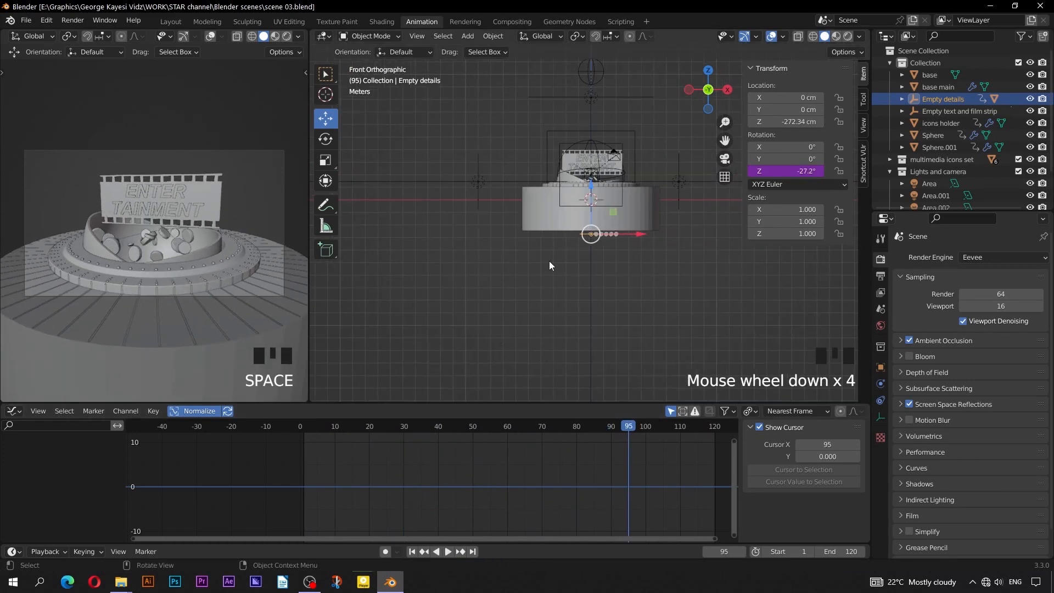
pyautogui.moveTo(549, 261); pyautogui.dragTo(569, 217, button='middle')
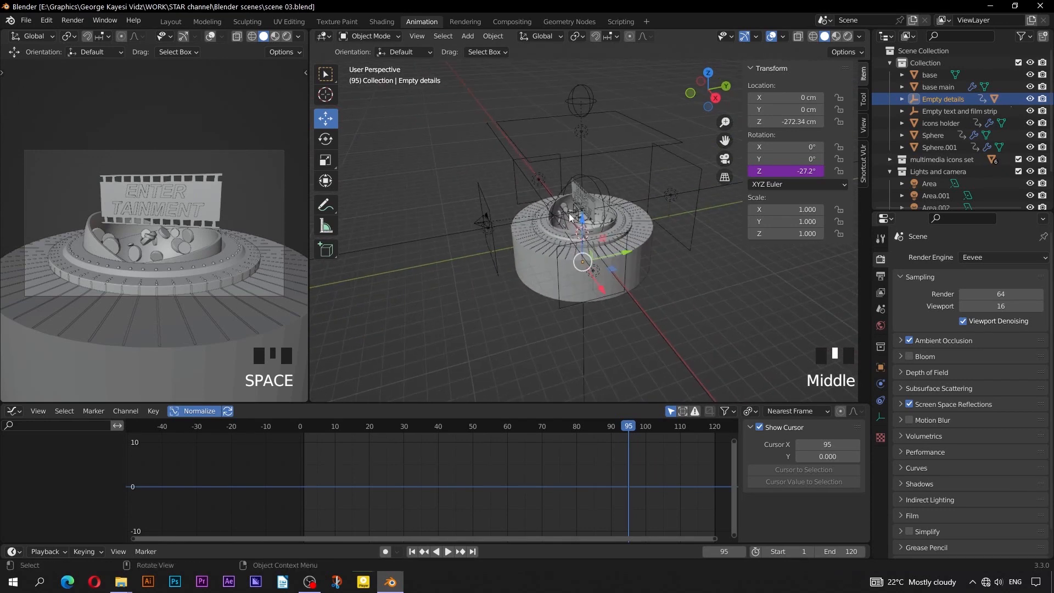
pyautogui.click(591, 179)
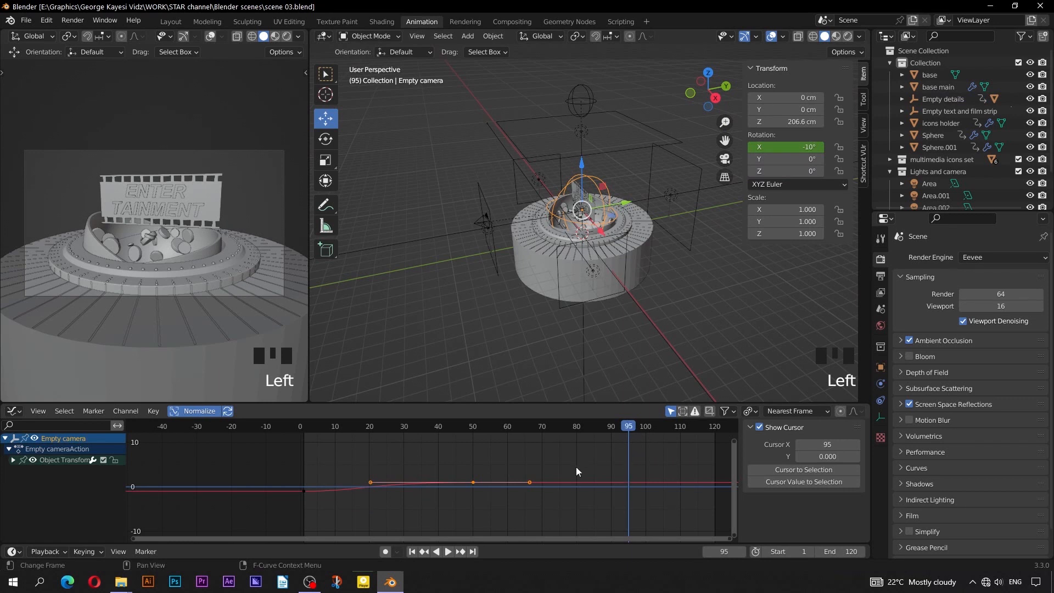
pyautogui.hotkey('ctrl', 'Tab')
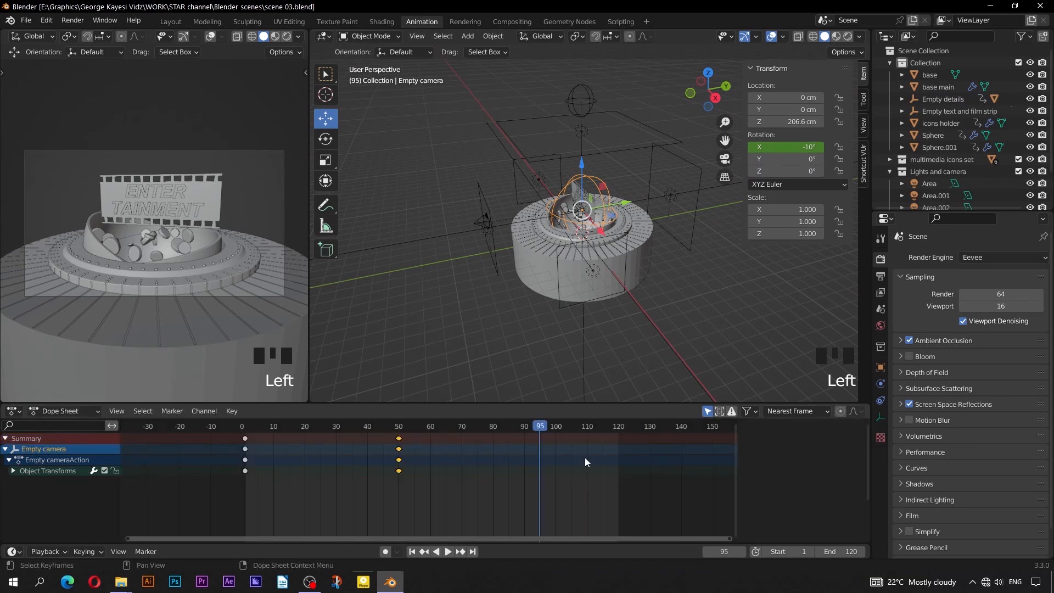
pyautogui.moveTo(542, 429); pyautogui.dragTo(556, 428)
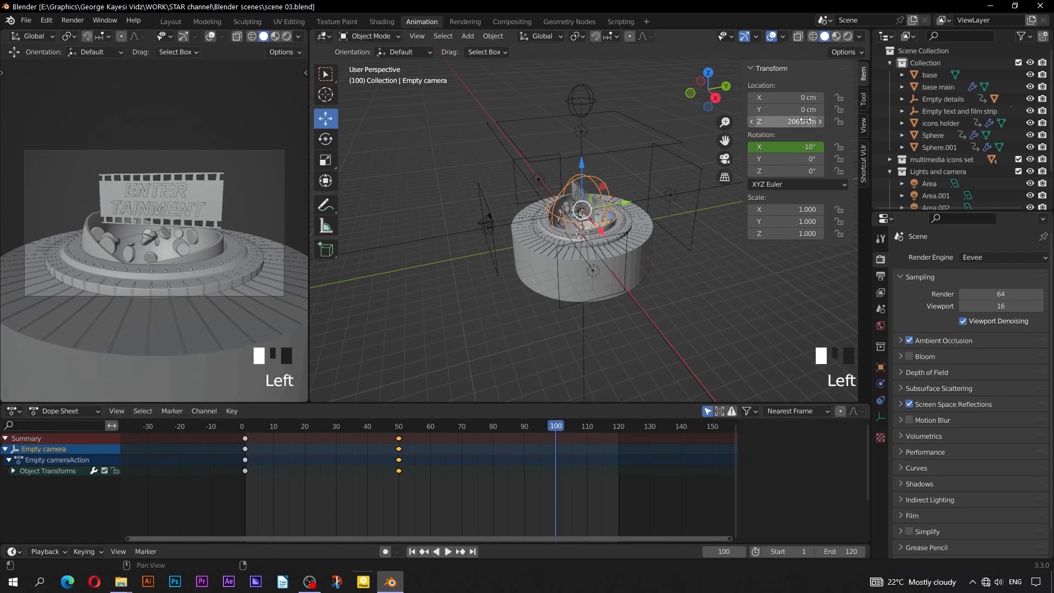
pyautogui.rightClick(793, 147)
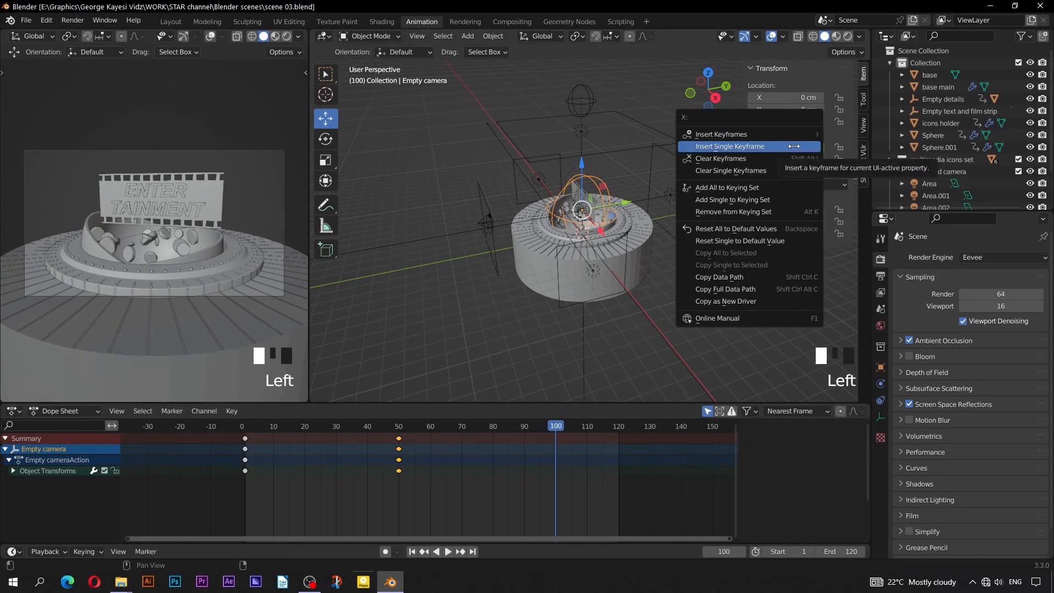
pyautogui.click(794, 146)
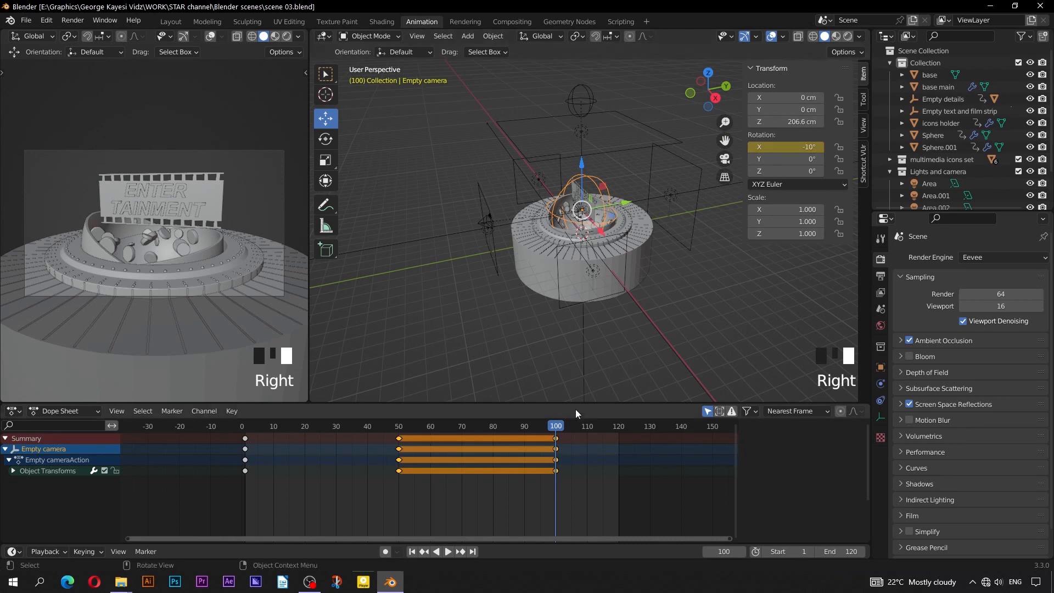
# - At frame 120, set the camera empty's X rotation to -10d-90, insert a single keyframe for it, and play back the camera move
pyautogui.moveTo(557, 427); pyautogui.dragTo(619, 427)
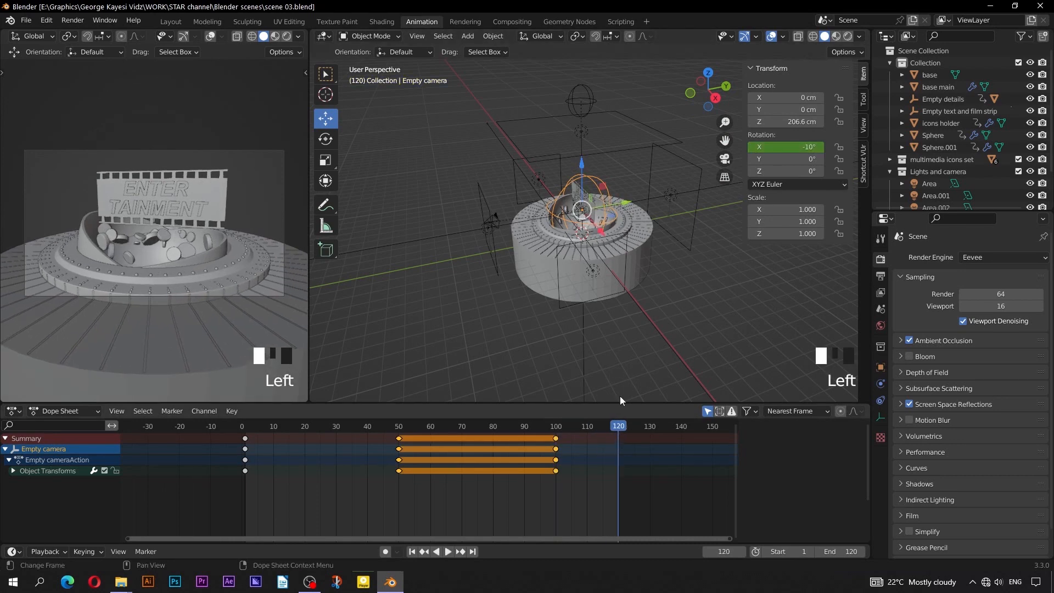
pyautogui.doubleClick(790, 148)
pyautogui.hotkey('ctrl', 'z')
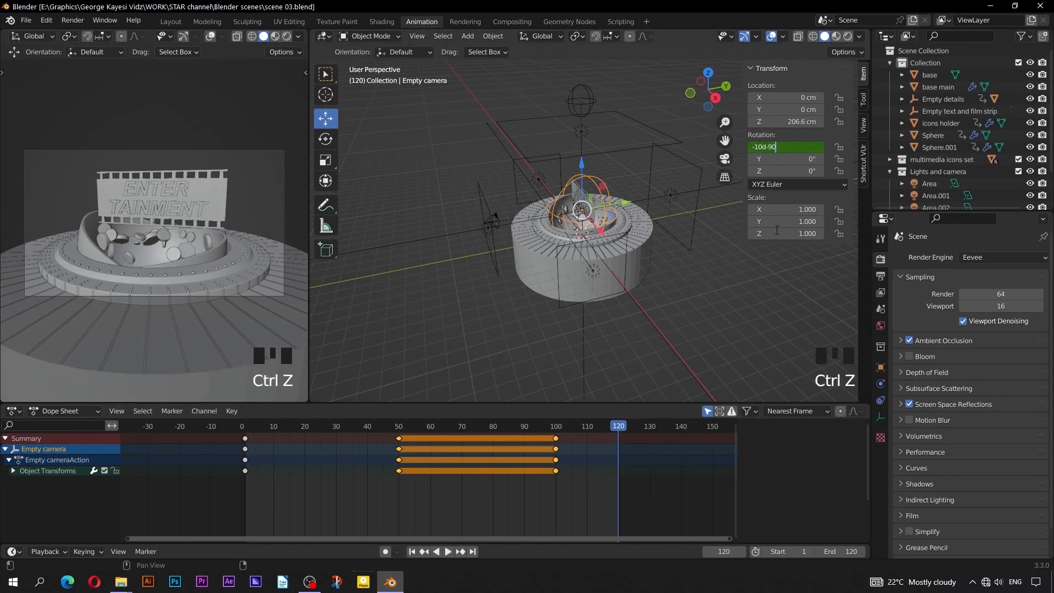
pyautogui.press('Return')
pyautogui.rightClick(792, 148)
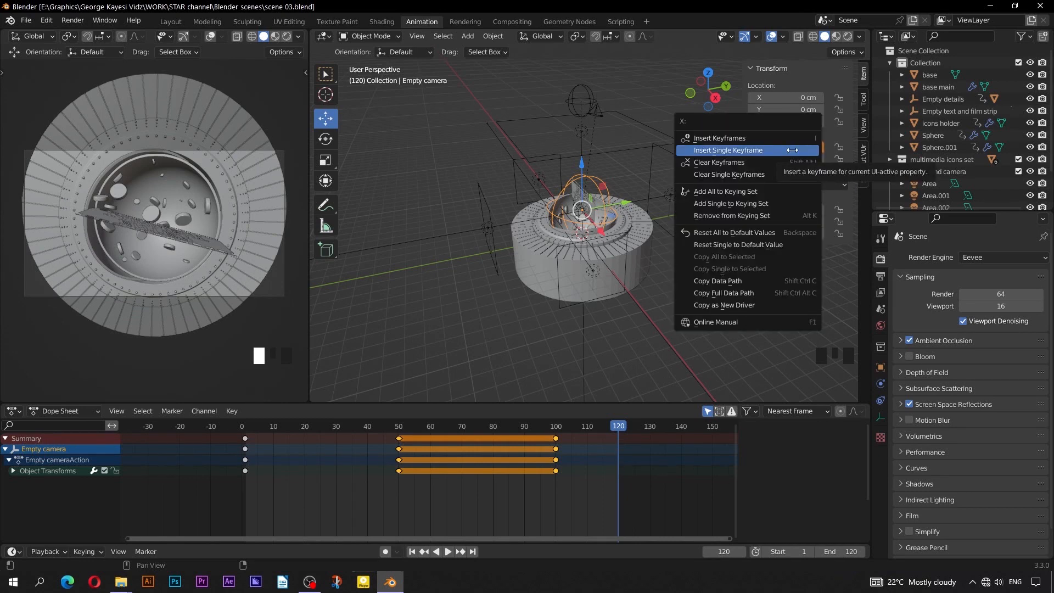
pyautogui.click(792, 150)
pyautogui.moveTo(619, 428); pyautogui.dragTo(550, 429)
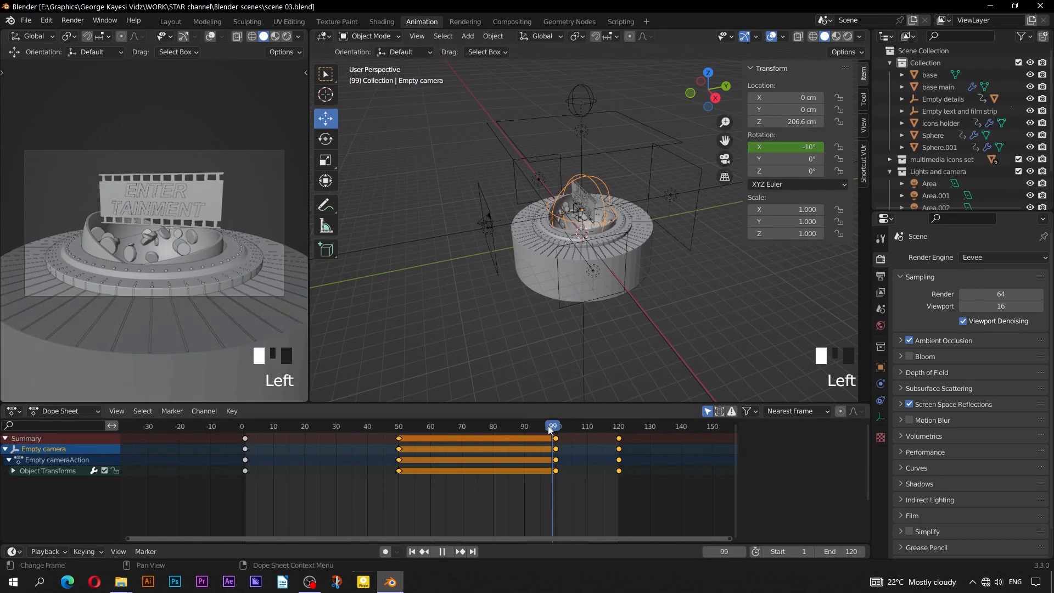
pyautogui.press('space')
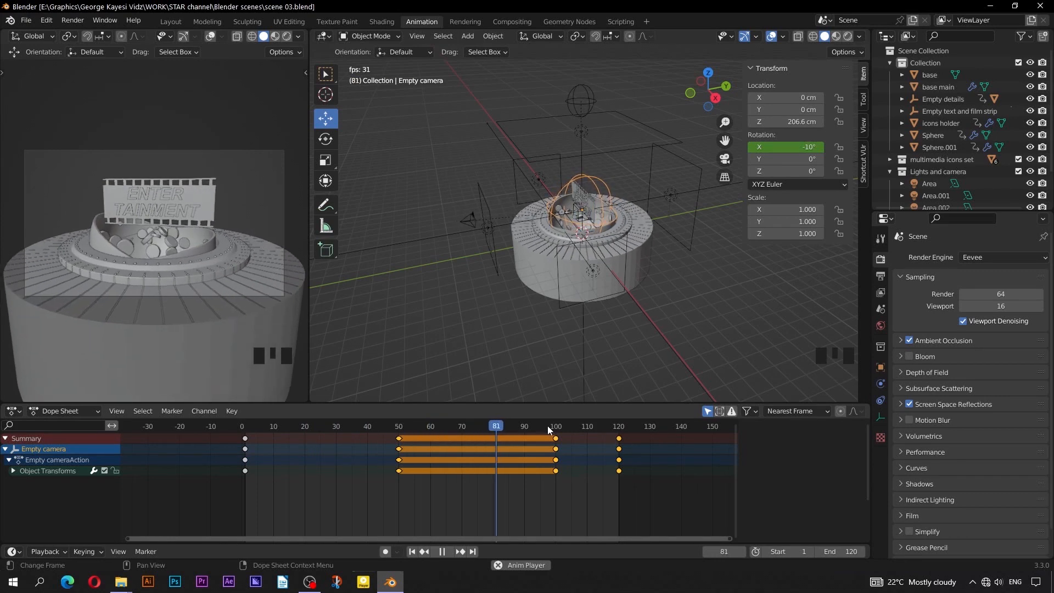
# - Select the camera empty's keyframes at frames 100 and 120 and scale their handles by 1.5 along X in the Graph Editor
pyautogui.moveTo(631, 509); pyautogui.dragTo(499, 429)
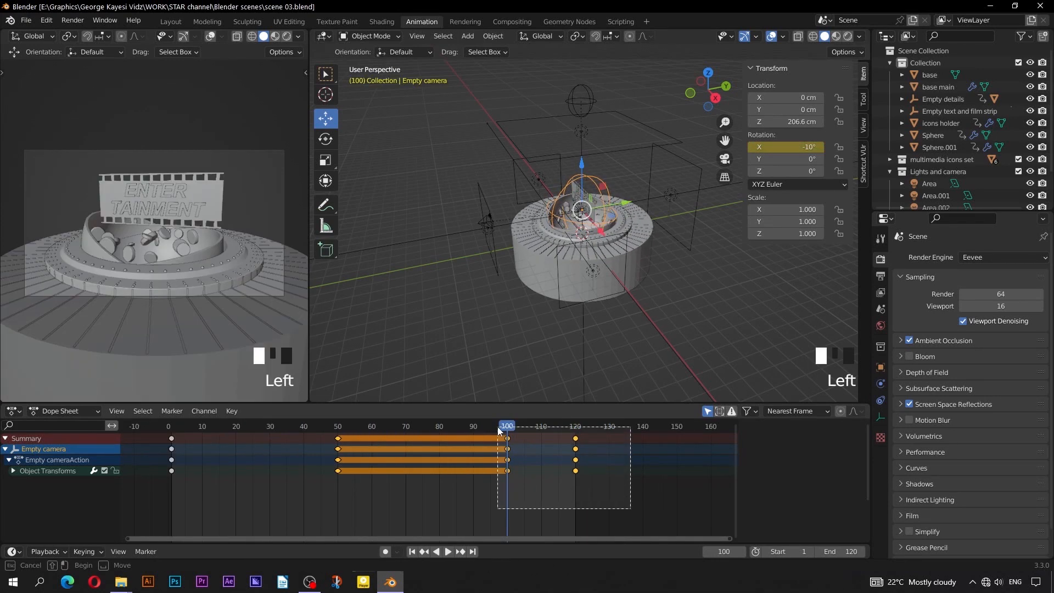
pyautogui.hotkey('ctrl', 'Tab')
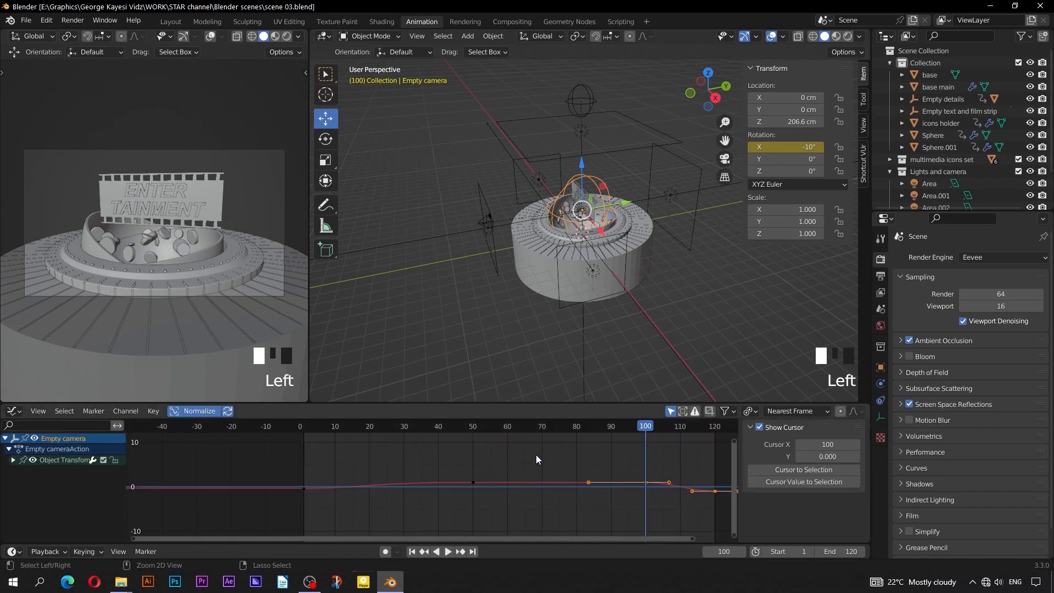
pyautogui.scroll(1, 523, 483)
pyautogui.moveTo(523, 483); pyautogui.dragTo(495, 488, button='middle')
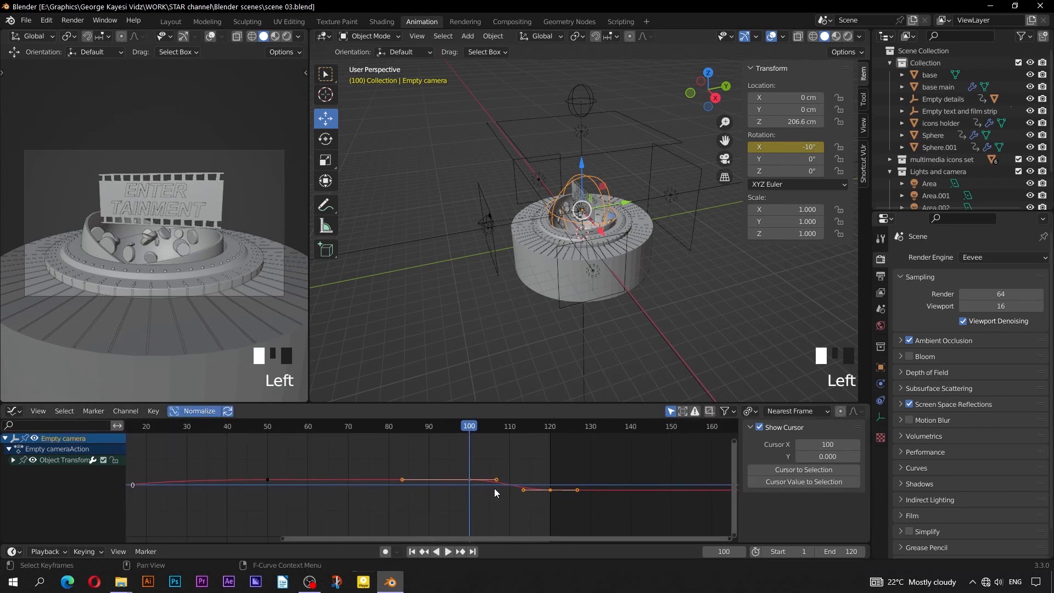
pyautogui.write('sx1')
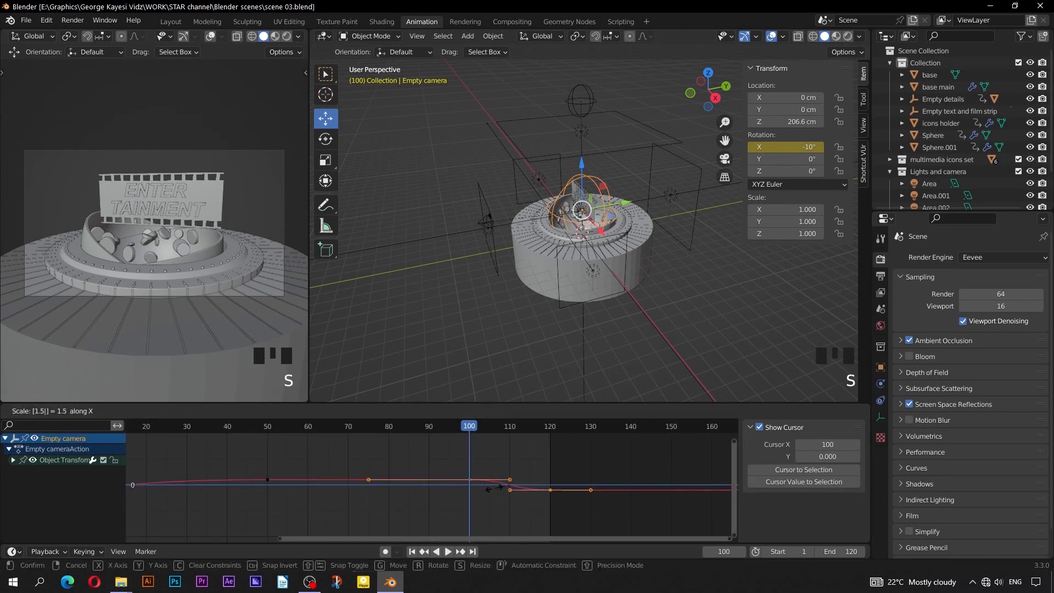
pyautogui.press('Return')
# - In the Dope Sheet, shift the camera empty's last two keyframes to frames 110 and 130 and play back the animation
pyautogui.hotkey('ctrl', 'Tab')
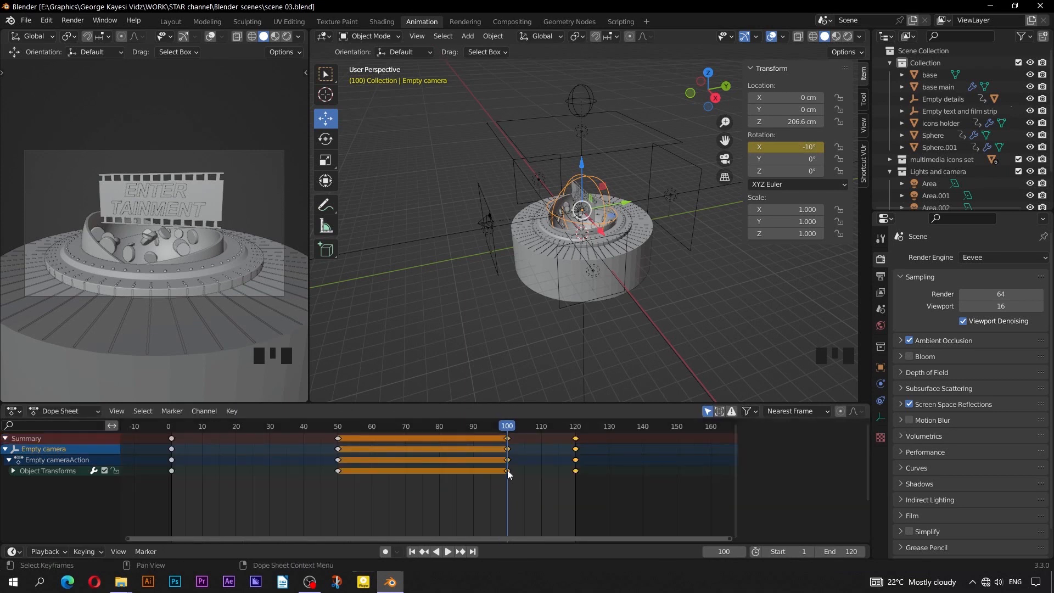
pyautogui.moveTo(507, 469); pyautogui.dragTo(543, 481)
pyautogui.press('space')
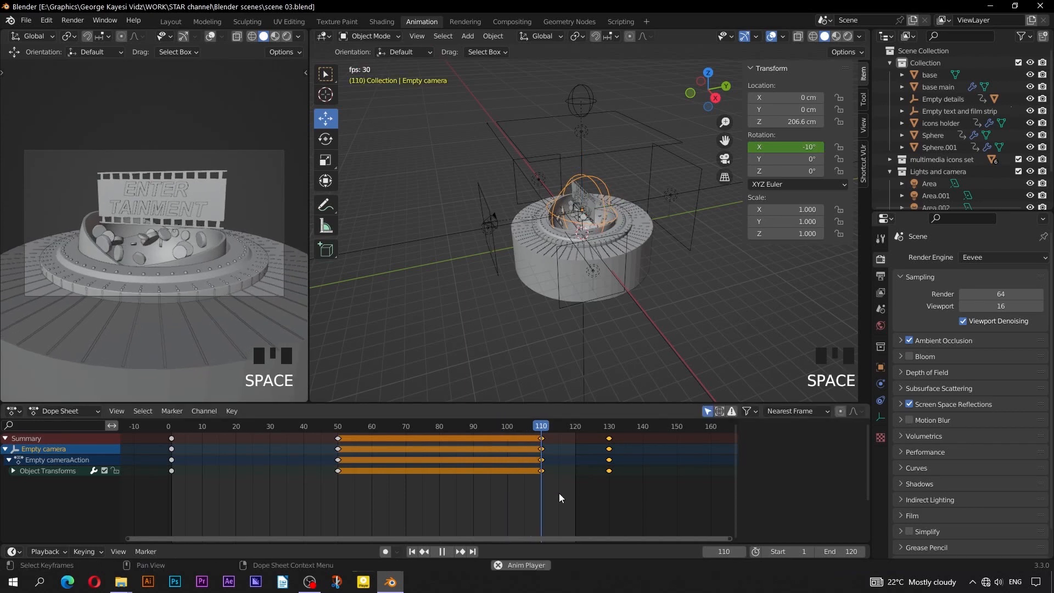